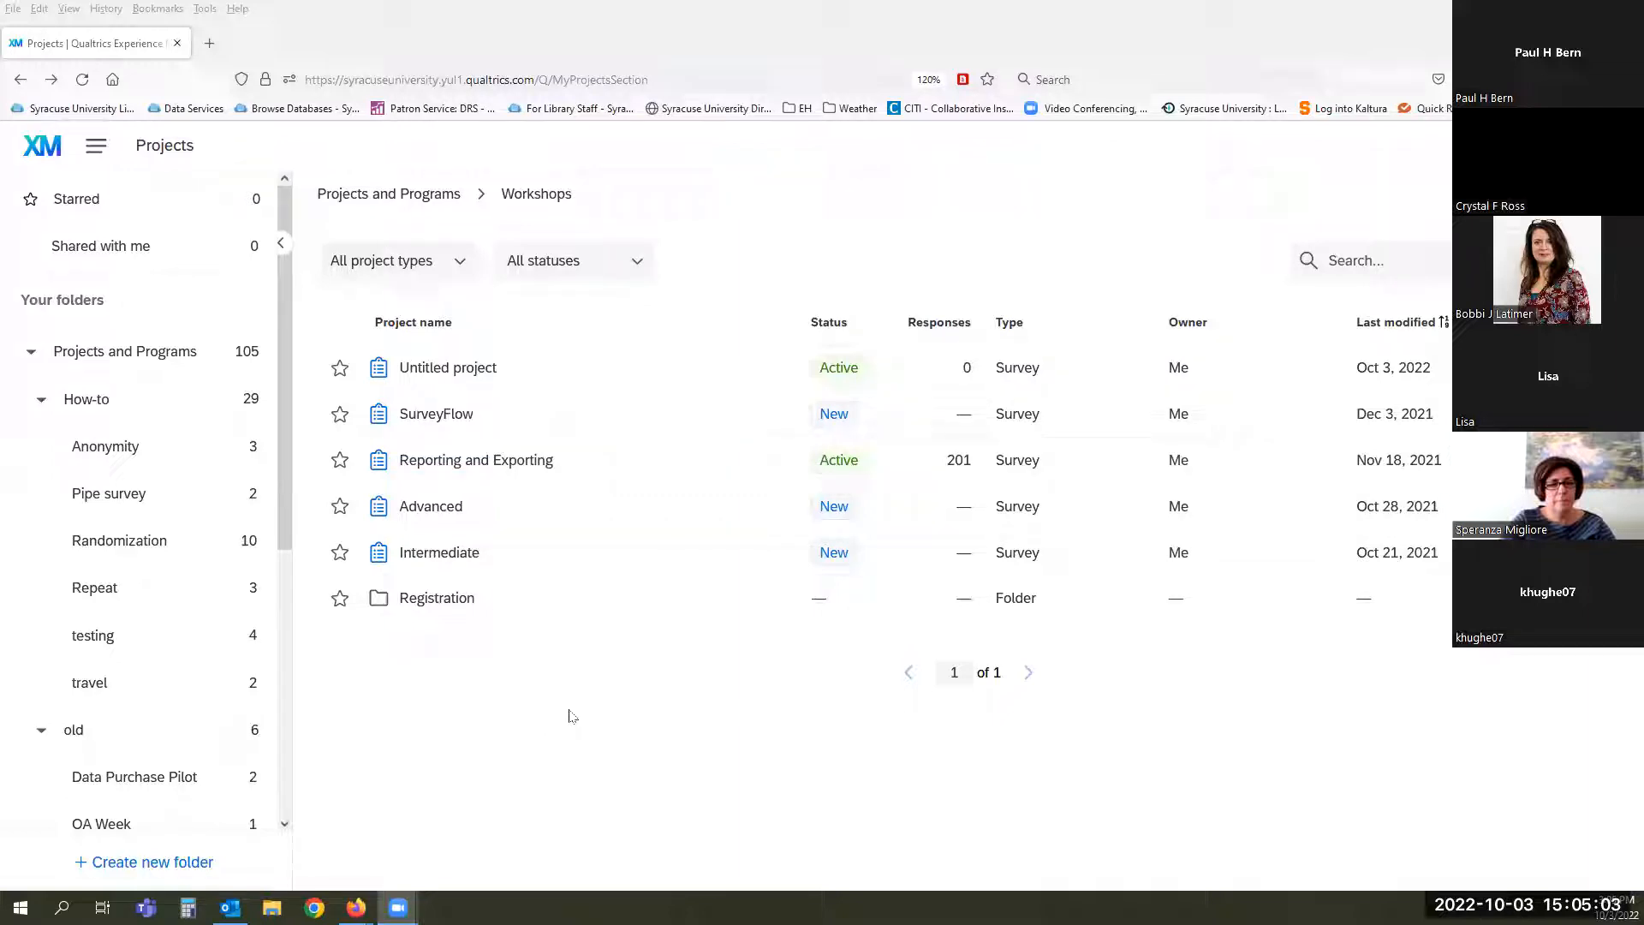
# - Go to the Home page and scroll through recently visited surveys and active summaries
pyautogui.click(95, 145)
pyautogui.click(131, 202)
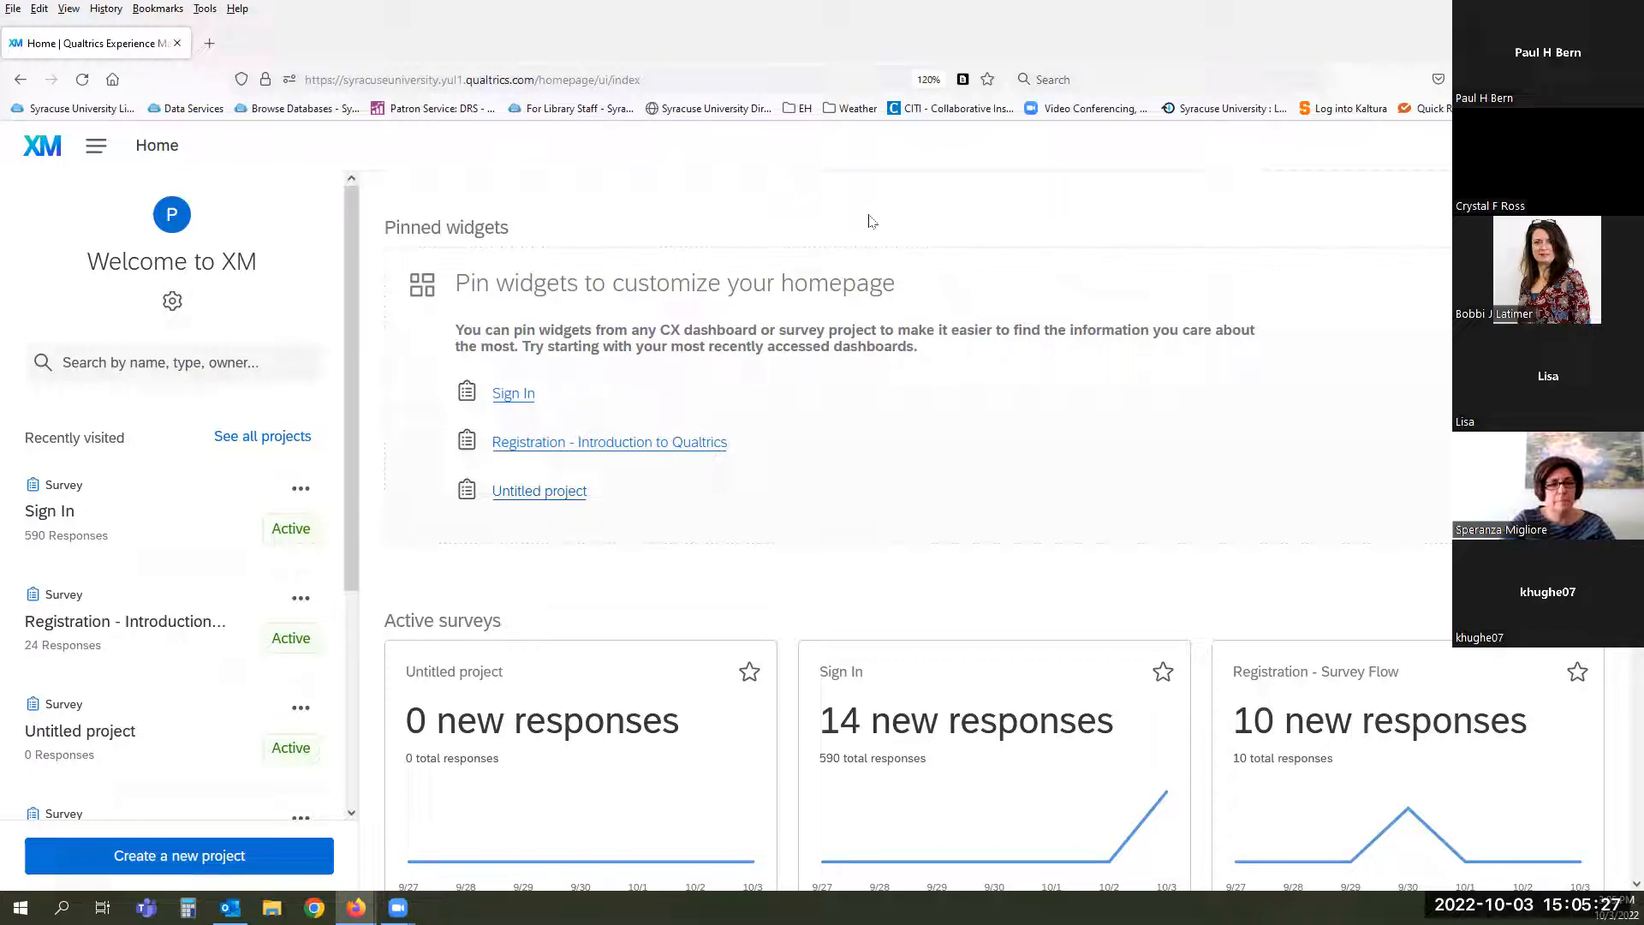
pyautogui.scroll(-2, 871, 219)
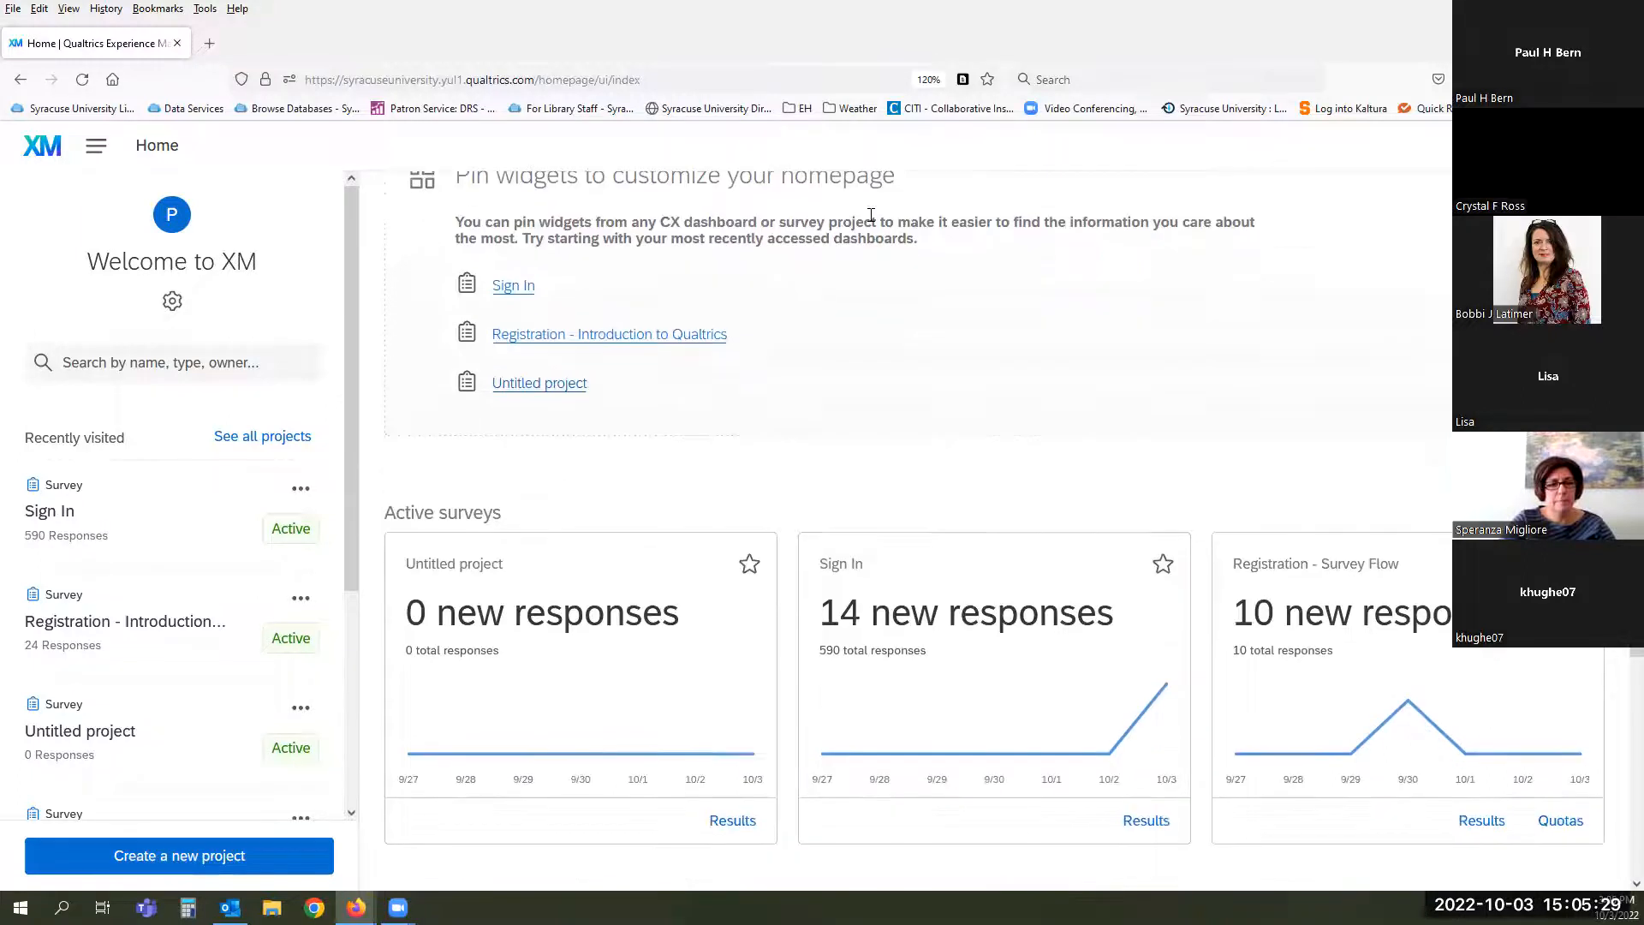
pyautogui.scroll(-3, 871, 215)
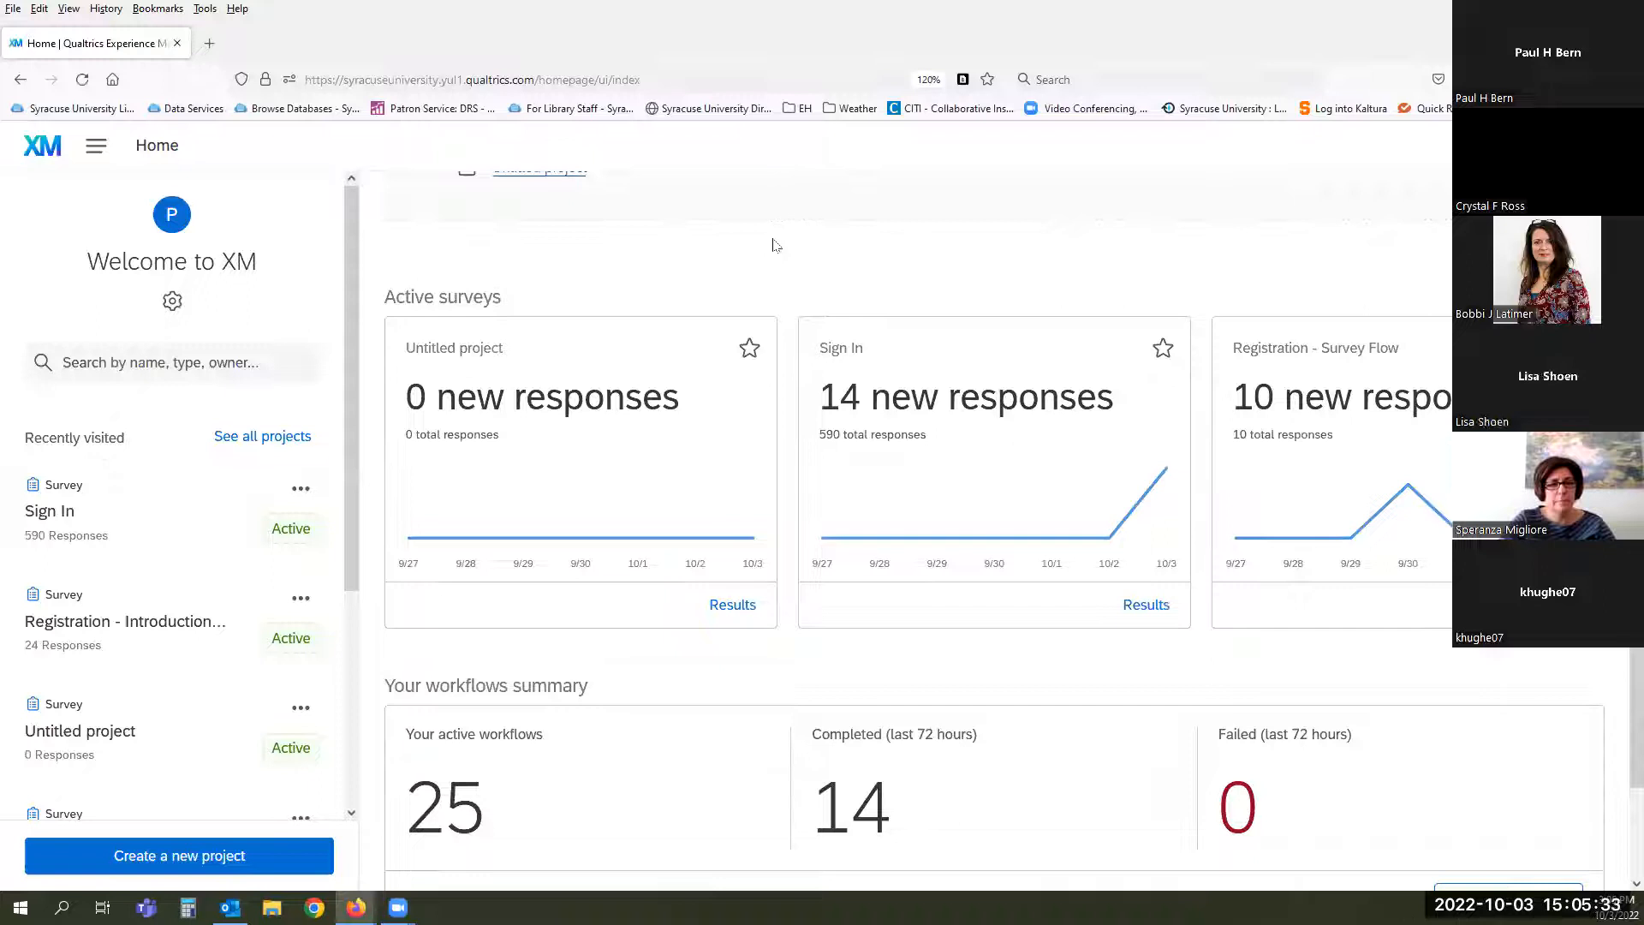
pyautogui.scroll(-2, 775, 246)
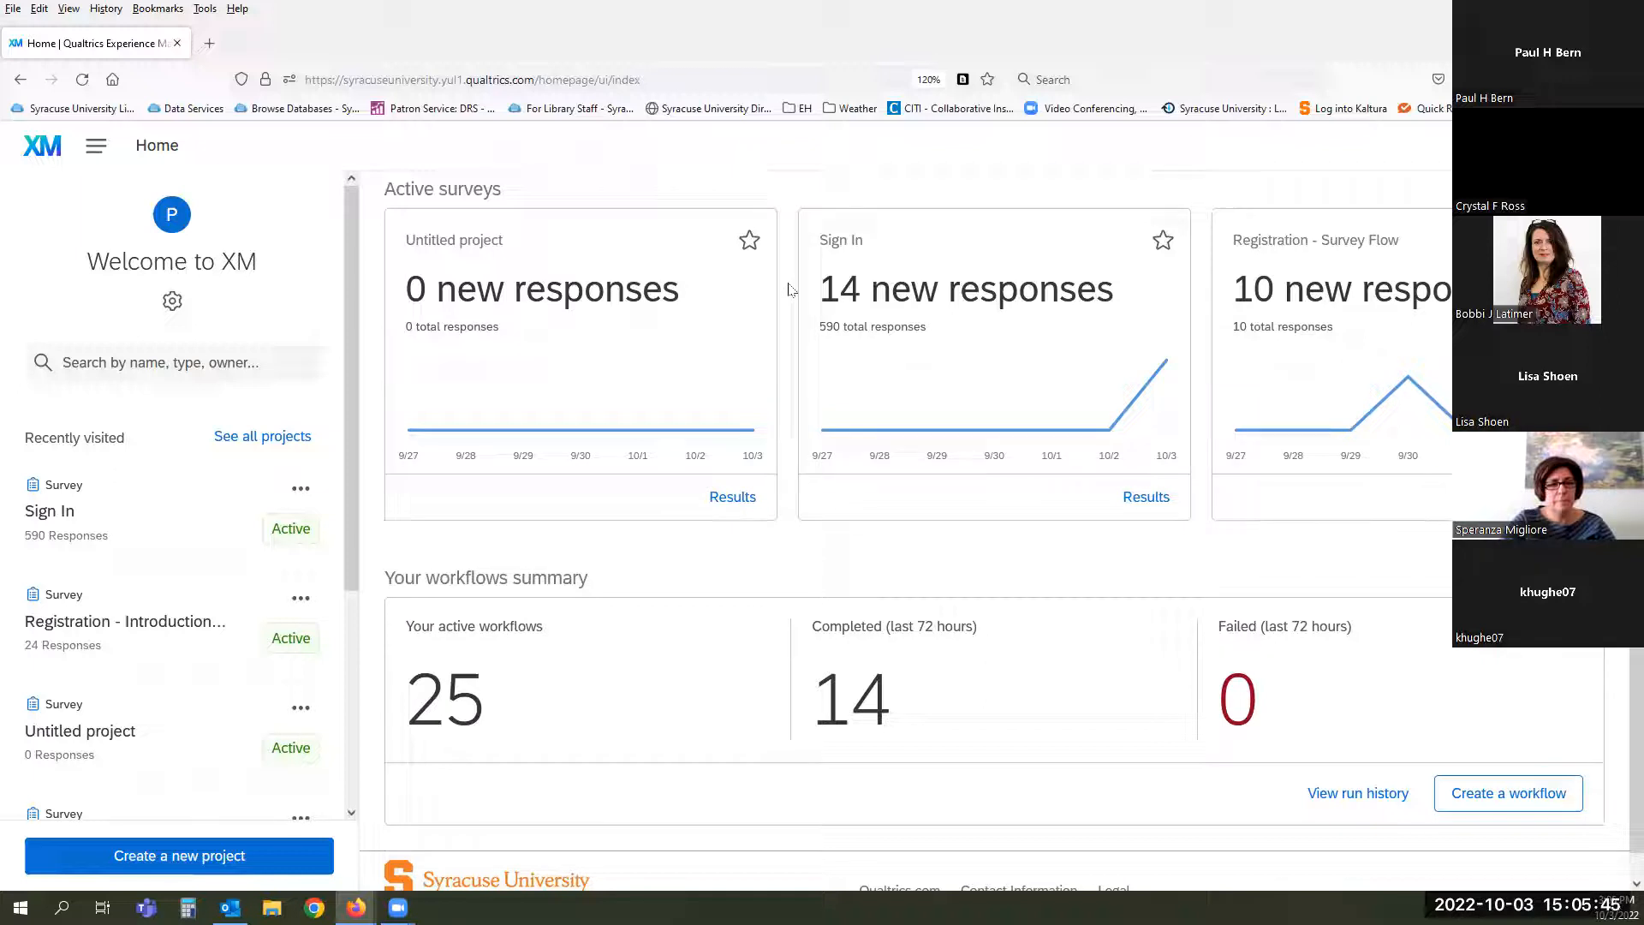
pyautogui.scroll(-1, 789, 289)
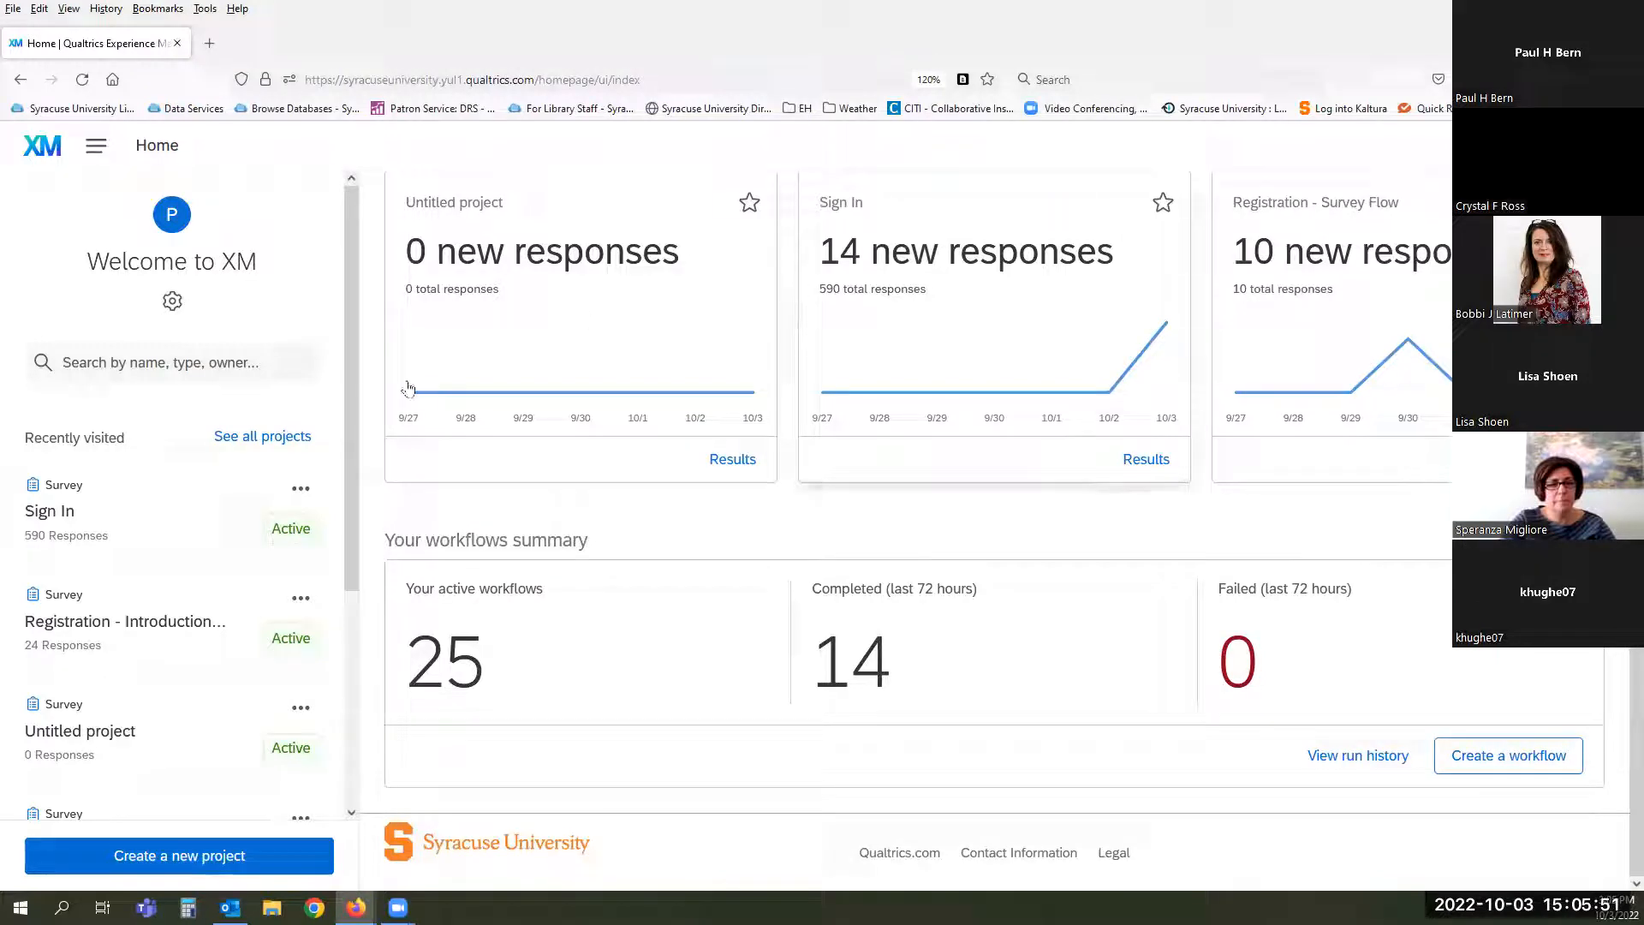
pyautogui.scroll(-3, 153, 442)
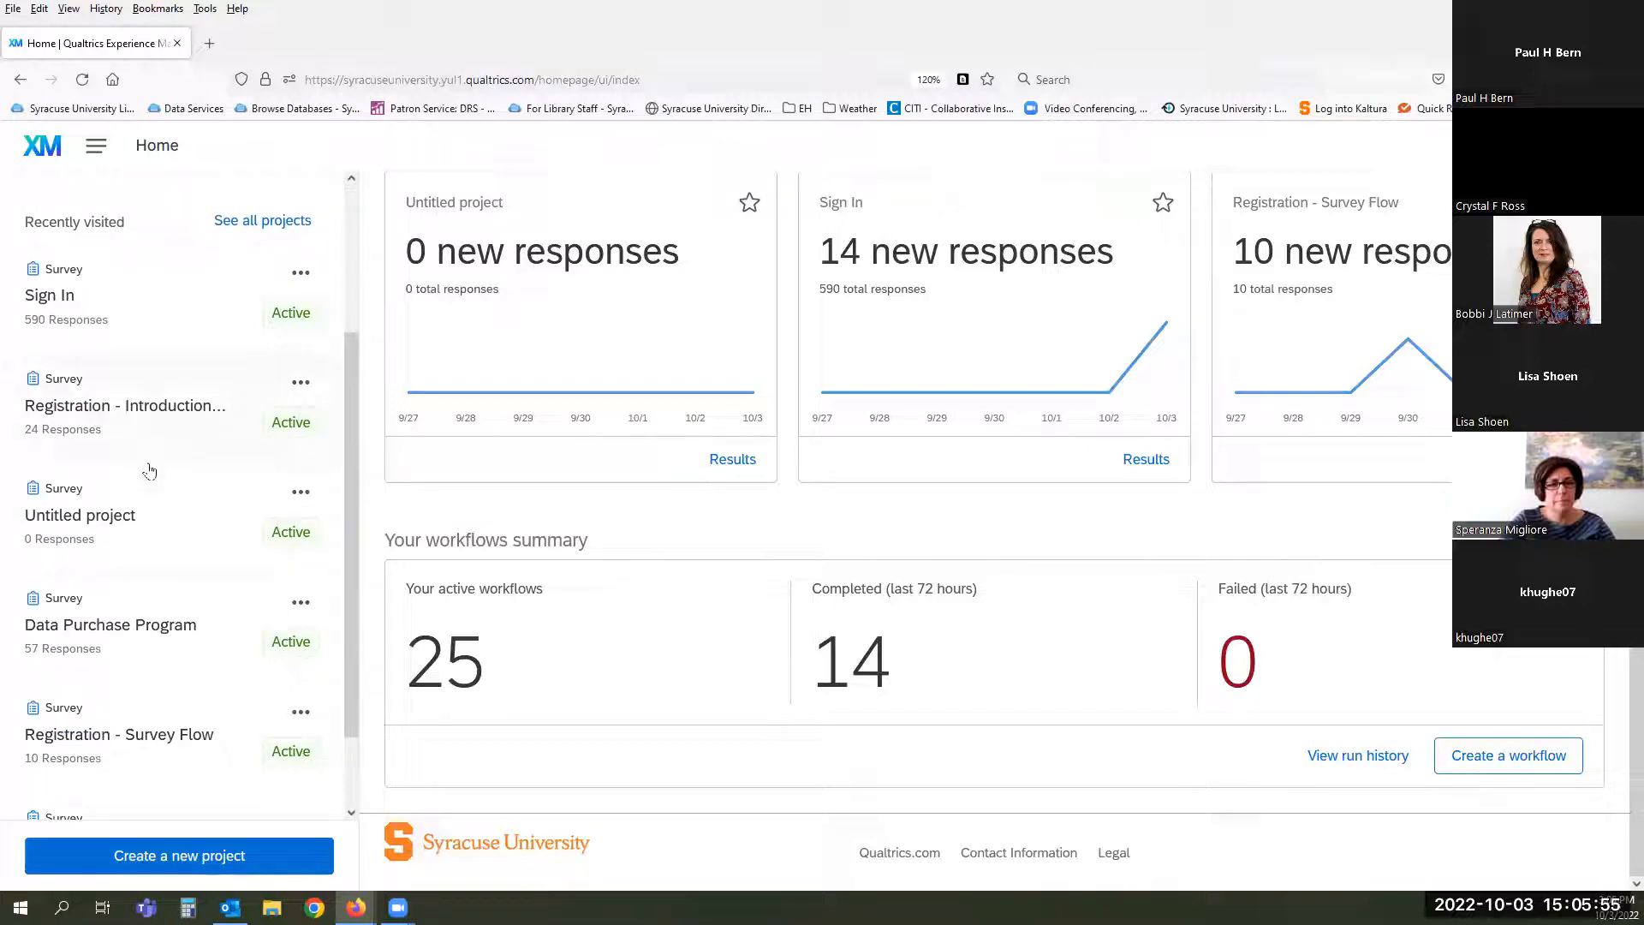
pyautogui.scroll(-2, 149, 470)
pyautogui.scroll(5, 149, 470)
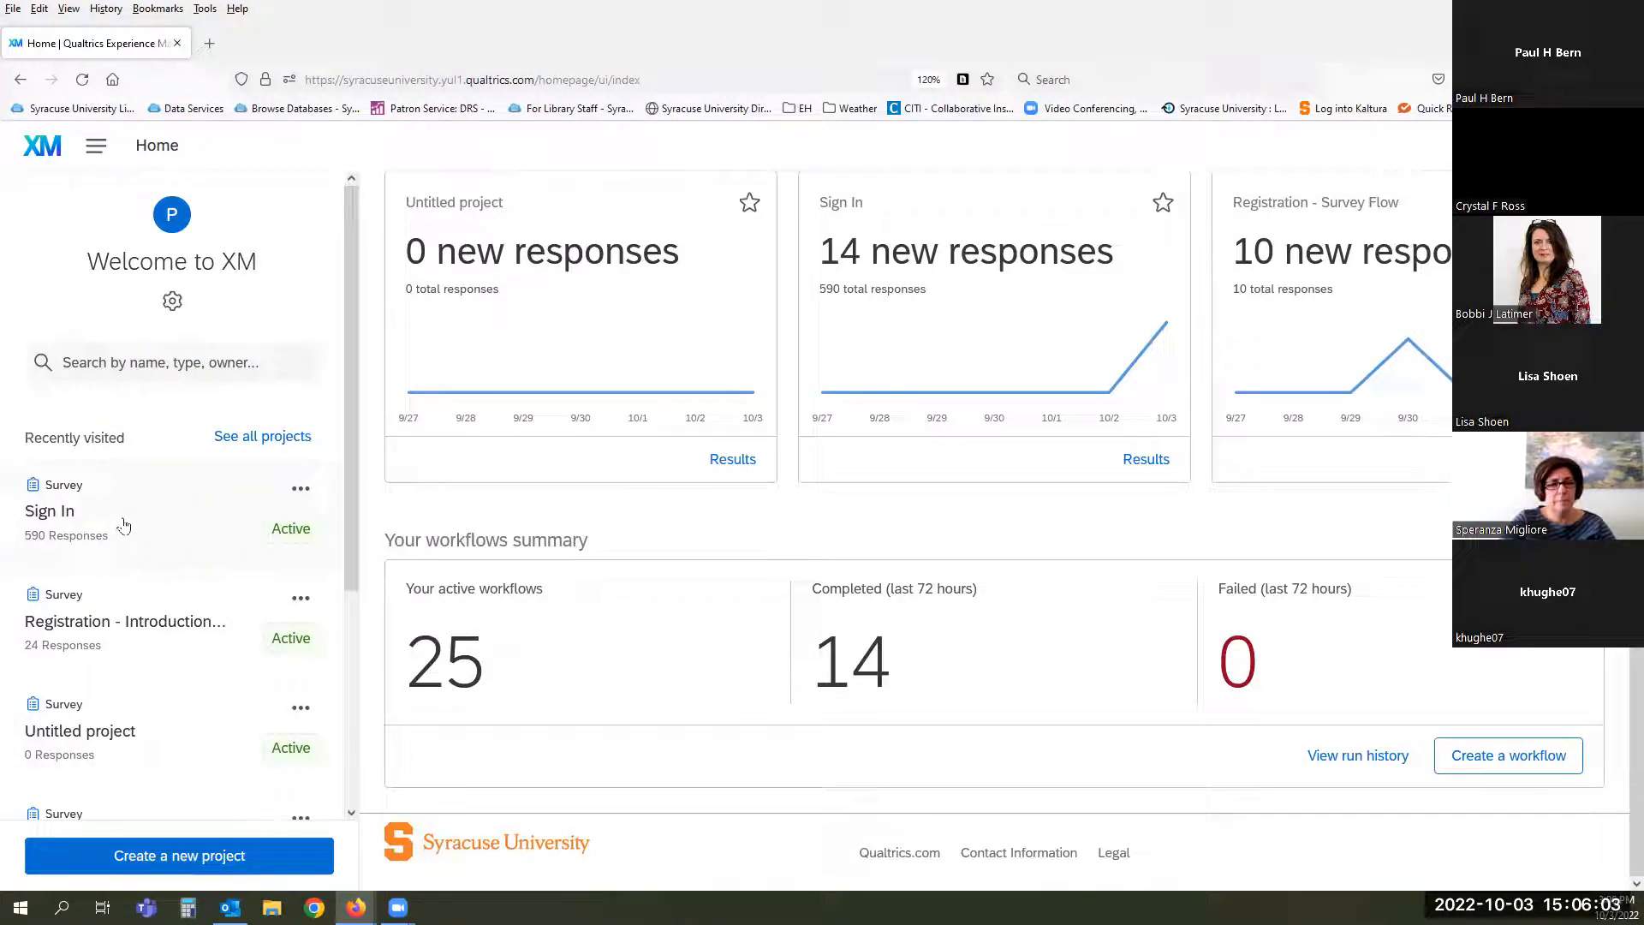
# - Show all projects in the Workshops folder and scroll the list
pyautogui.click(255, 440)
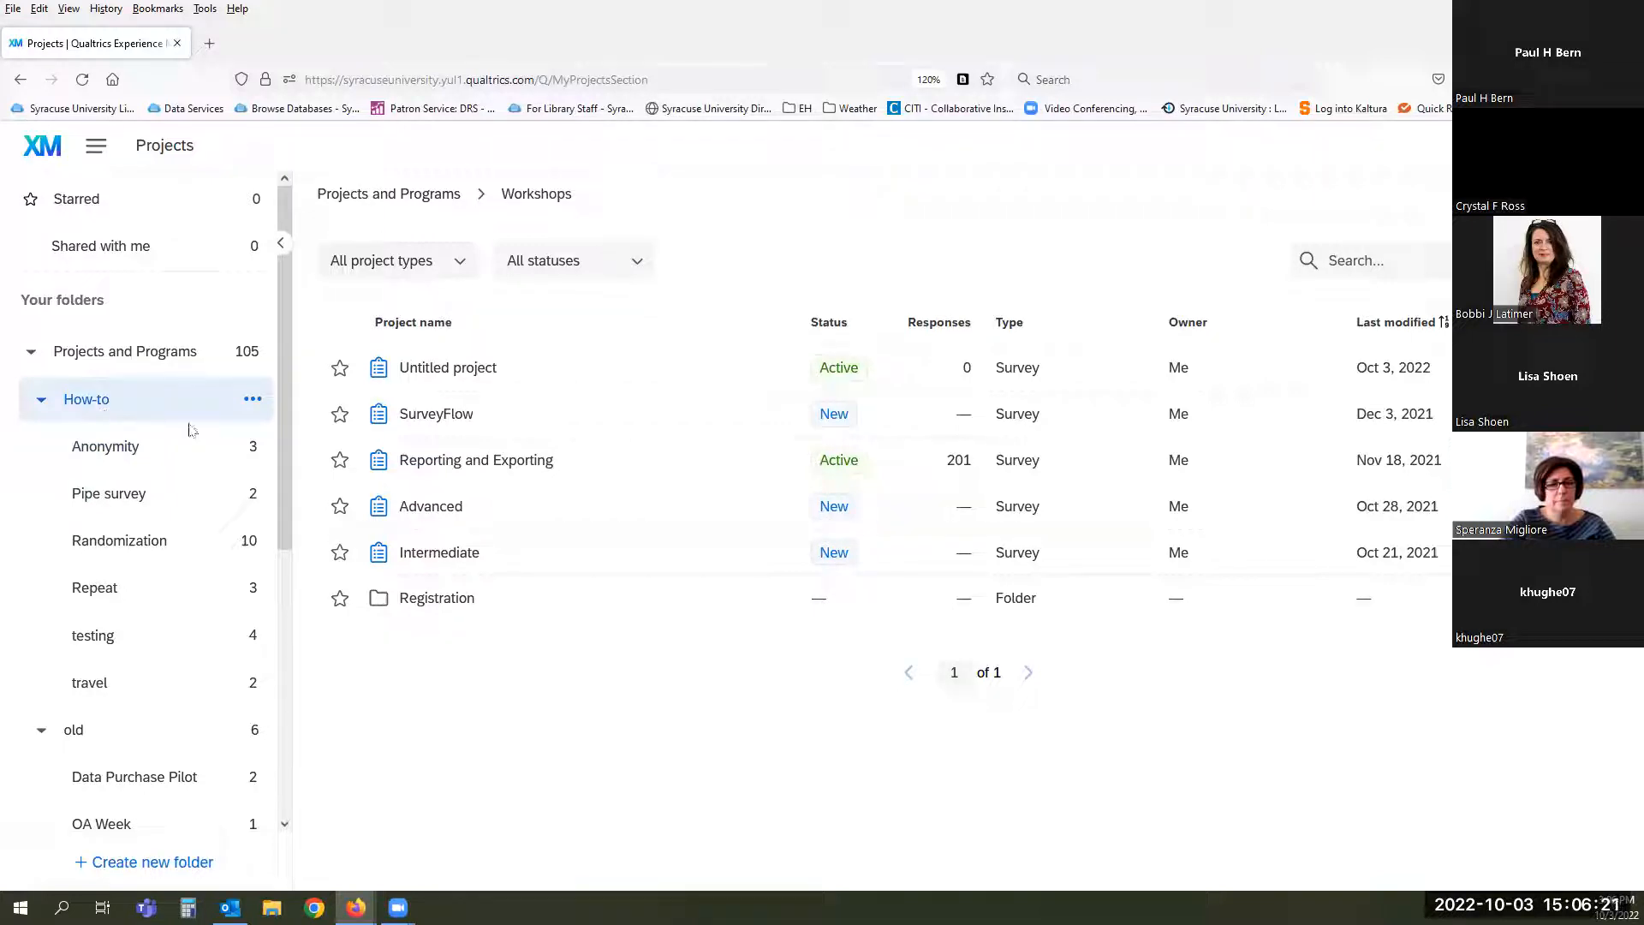
pyautogui.scroll(-5, 190, 431)
pyautogui.scroll(5, 190, 431)
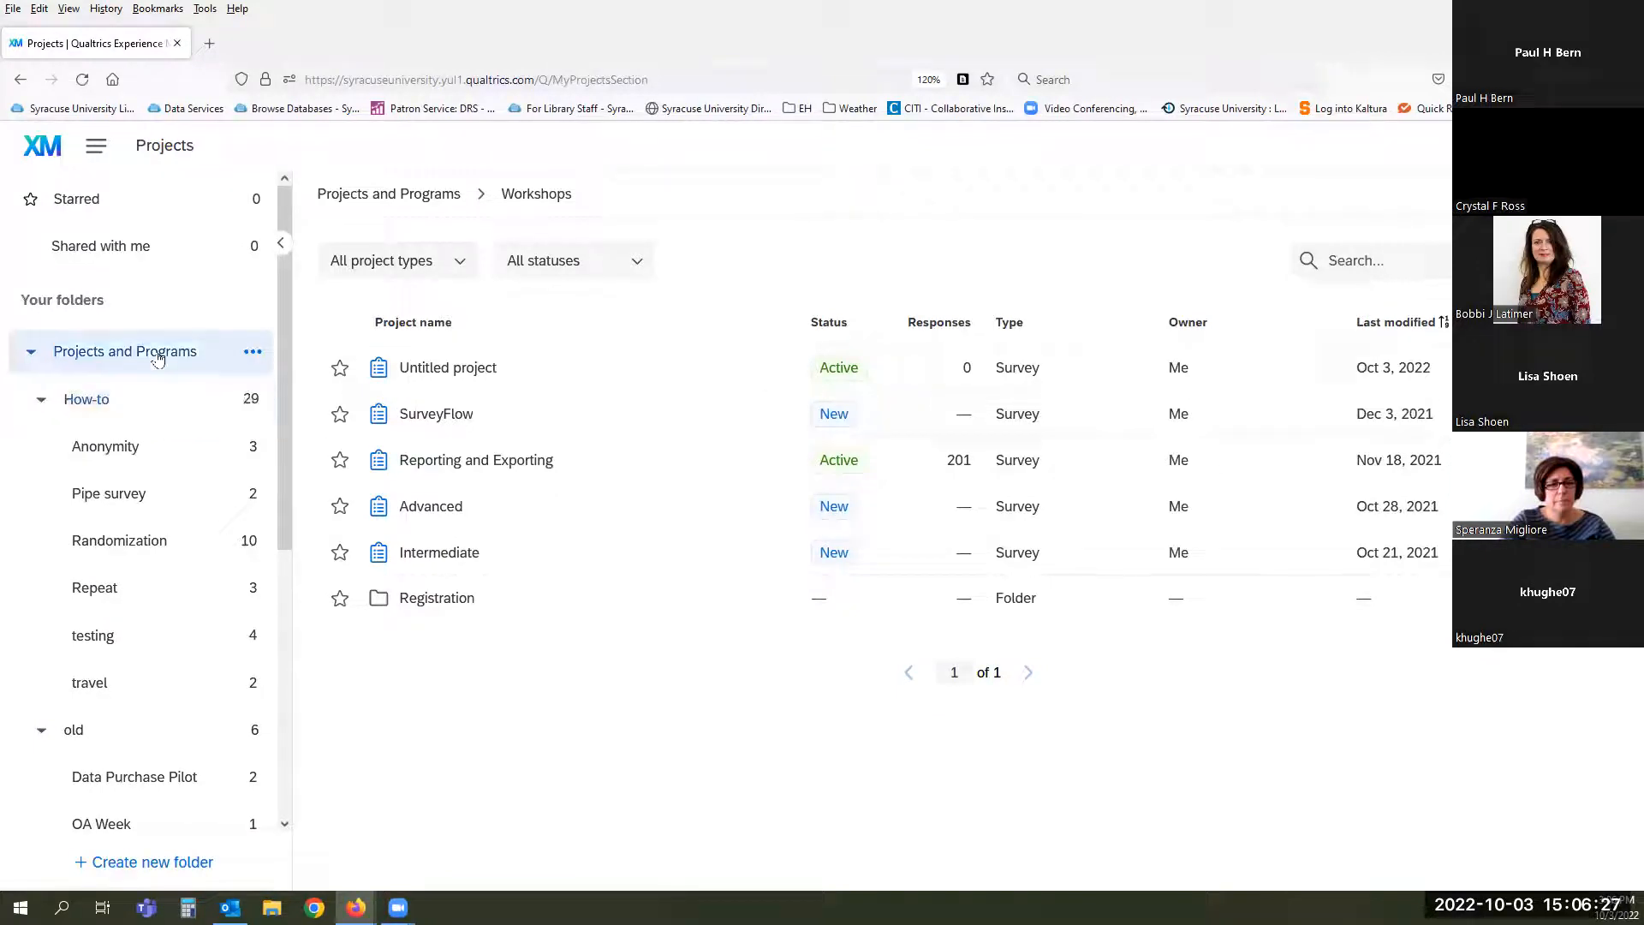
# - Inspect and dismiss the options menus for the Projects and Programs and How-to folders
pyautogui.click(252, 356)
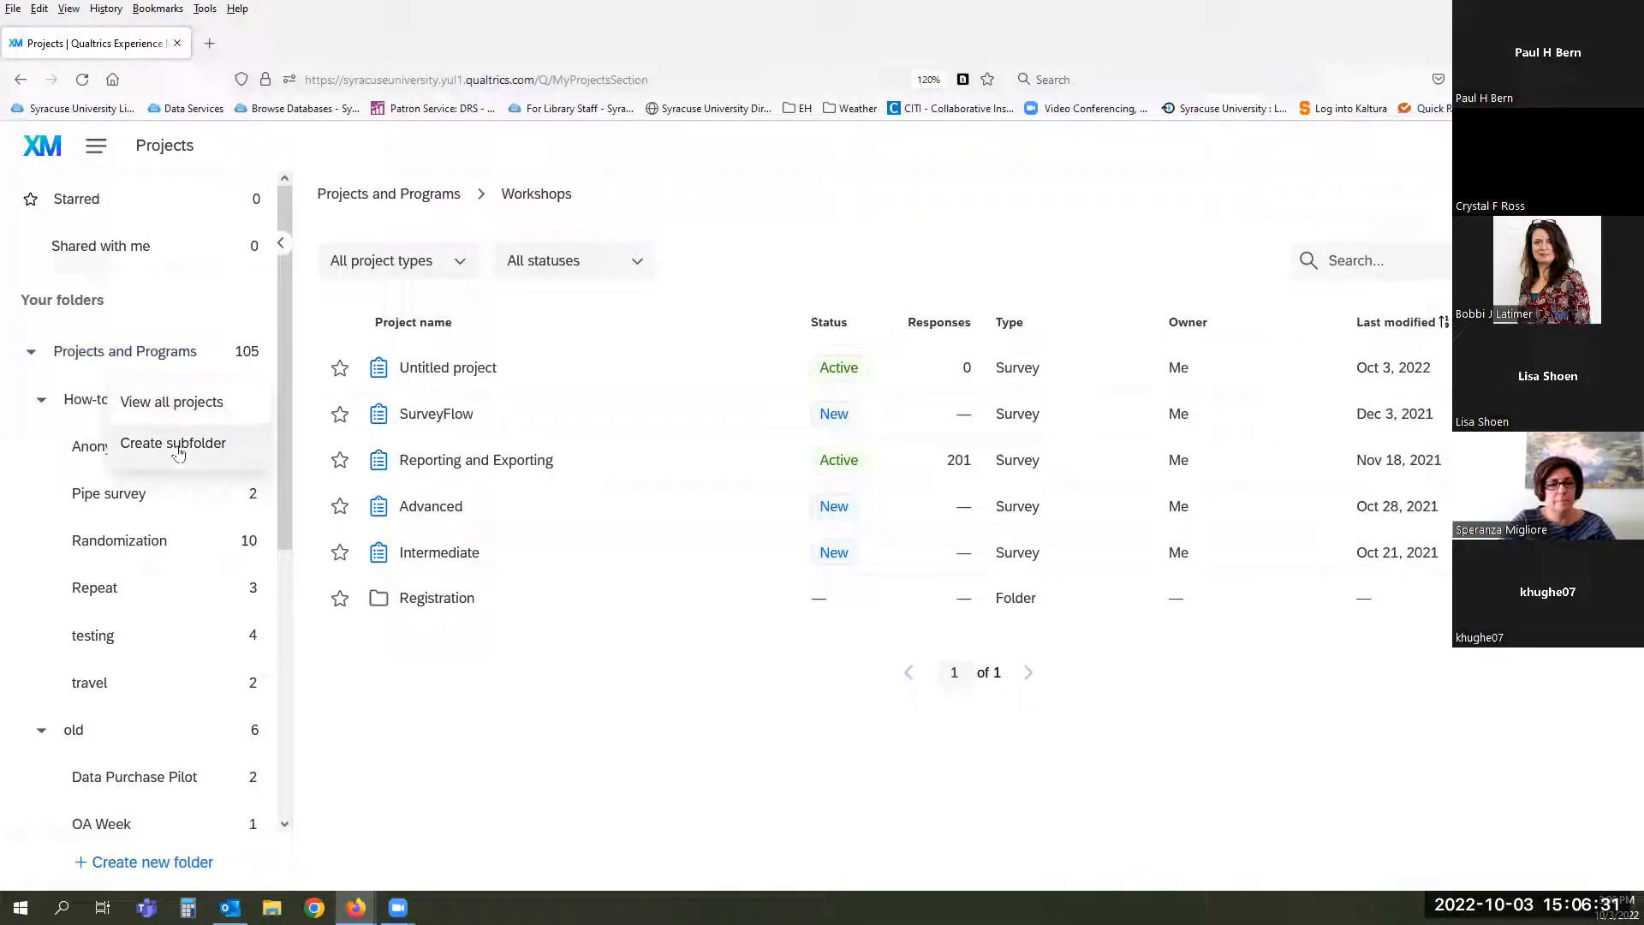
pyautogui.click(18, 438)
pyautogui.click(245, 401)
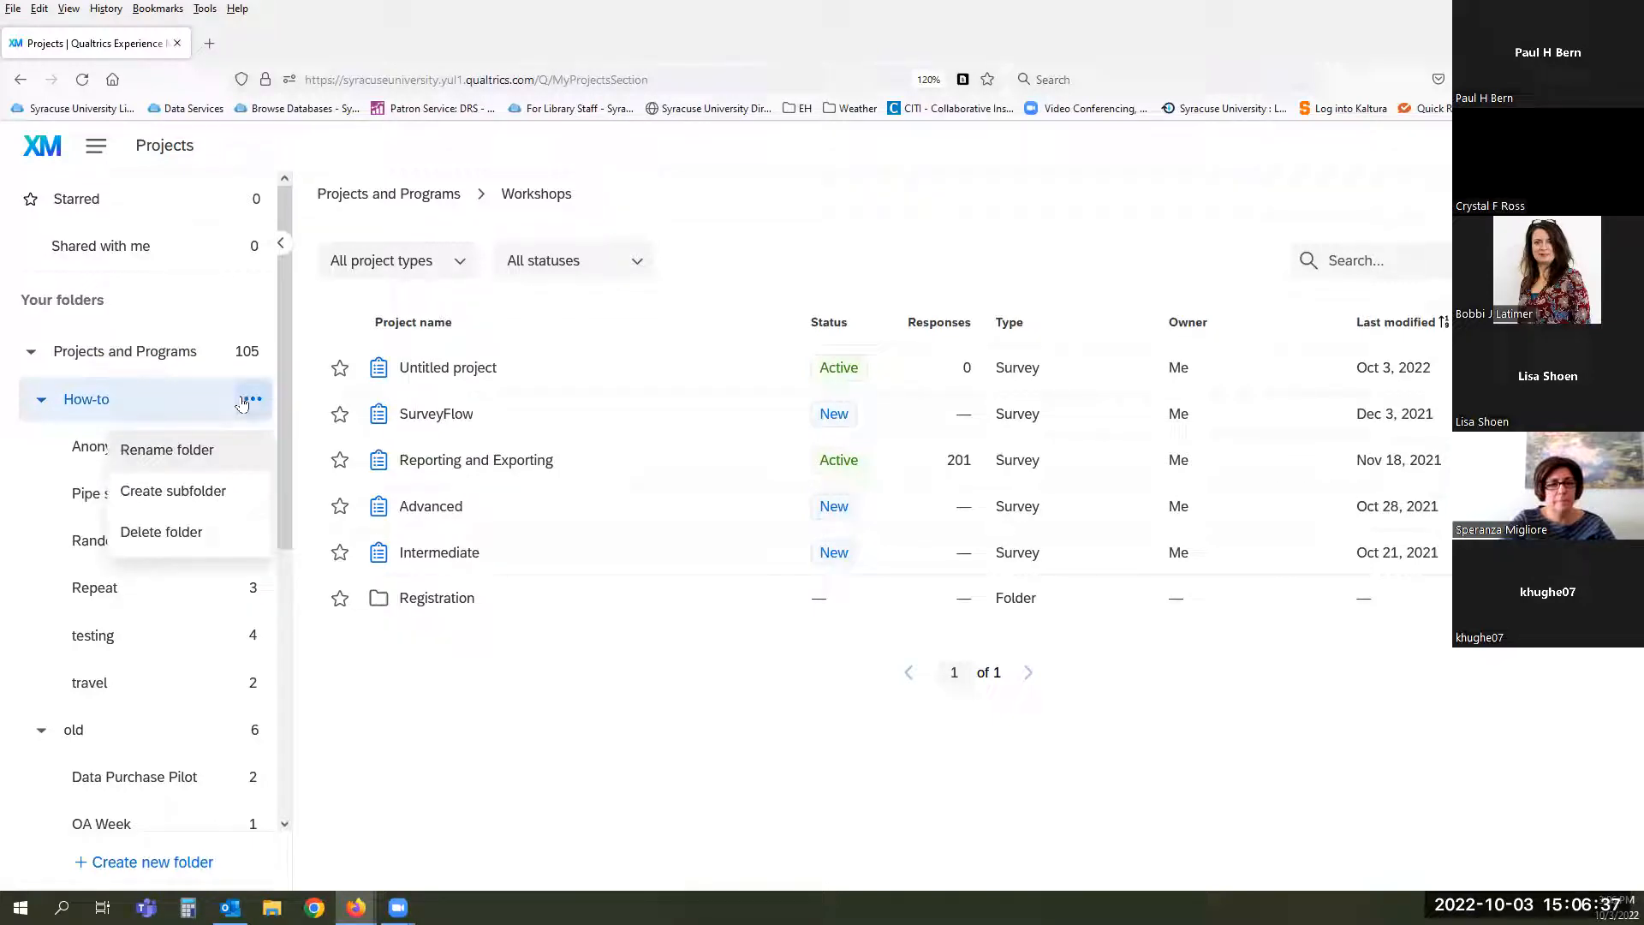
pyautogui.click(567, 728)
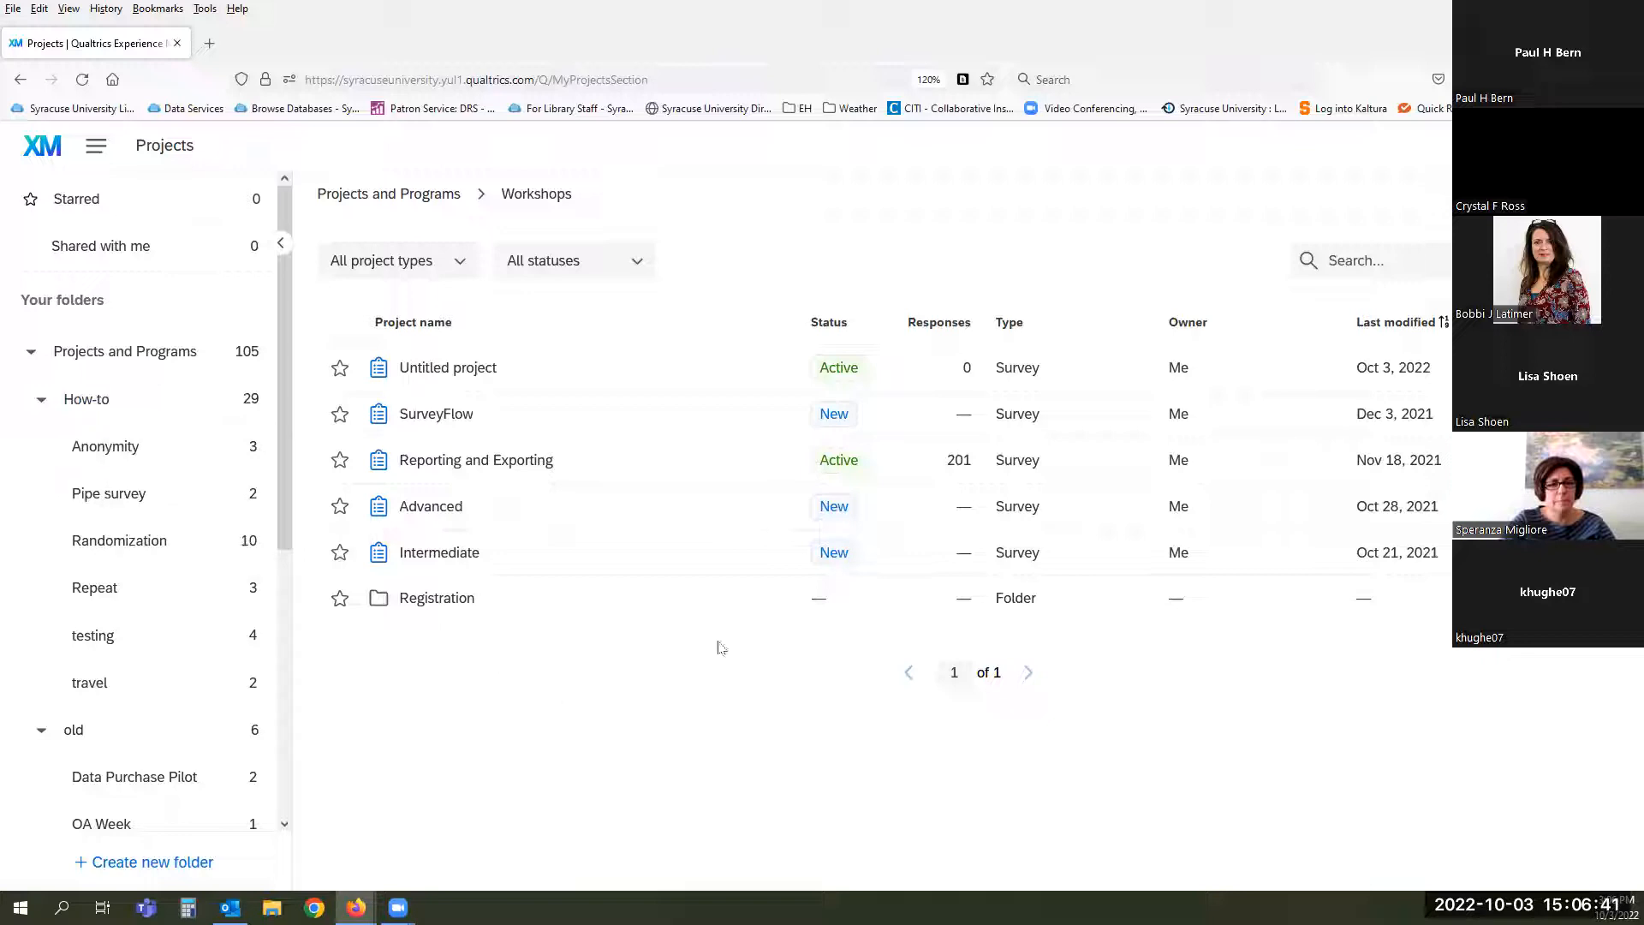
pyautogui.click(453, 274)
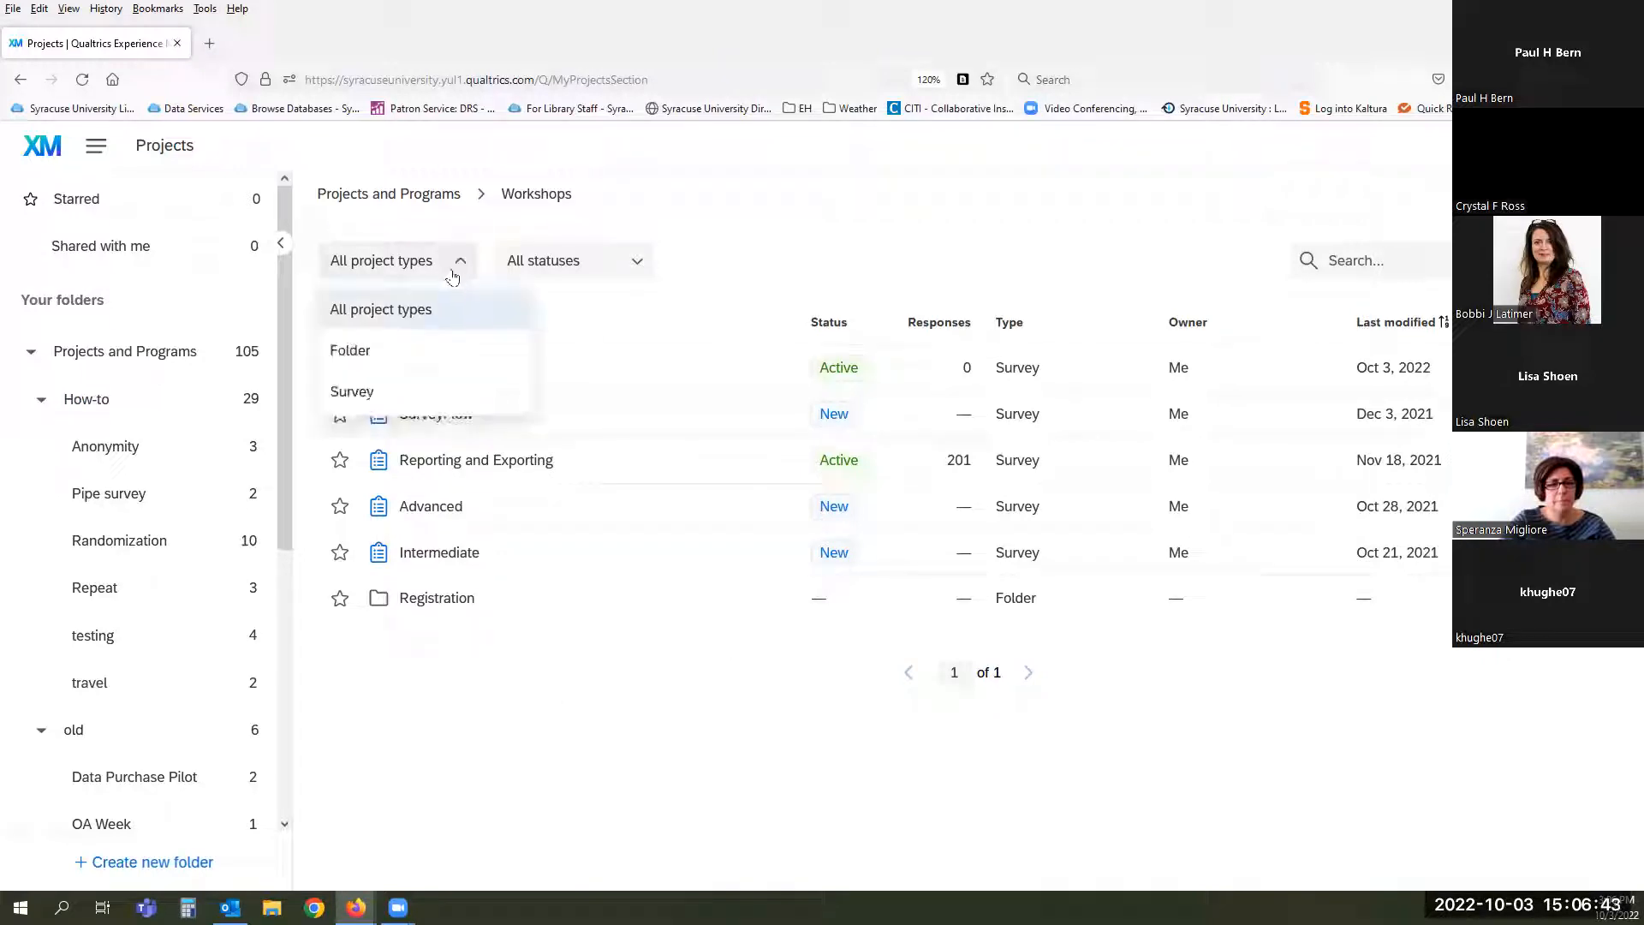
pyautogui.click(625, 260)
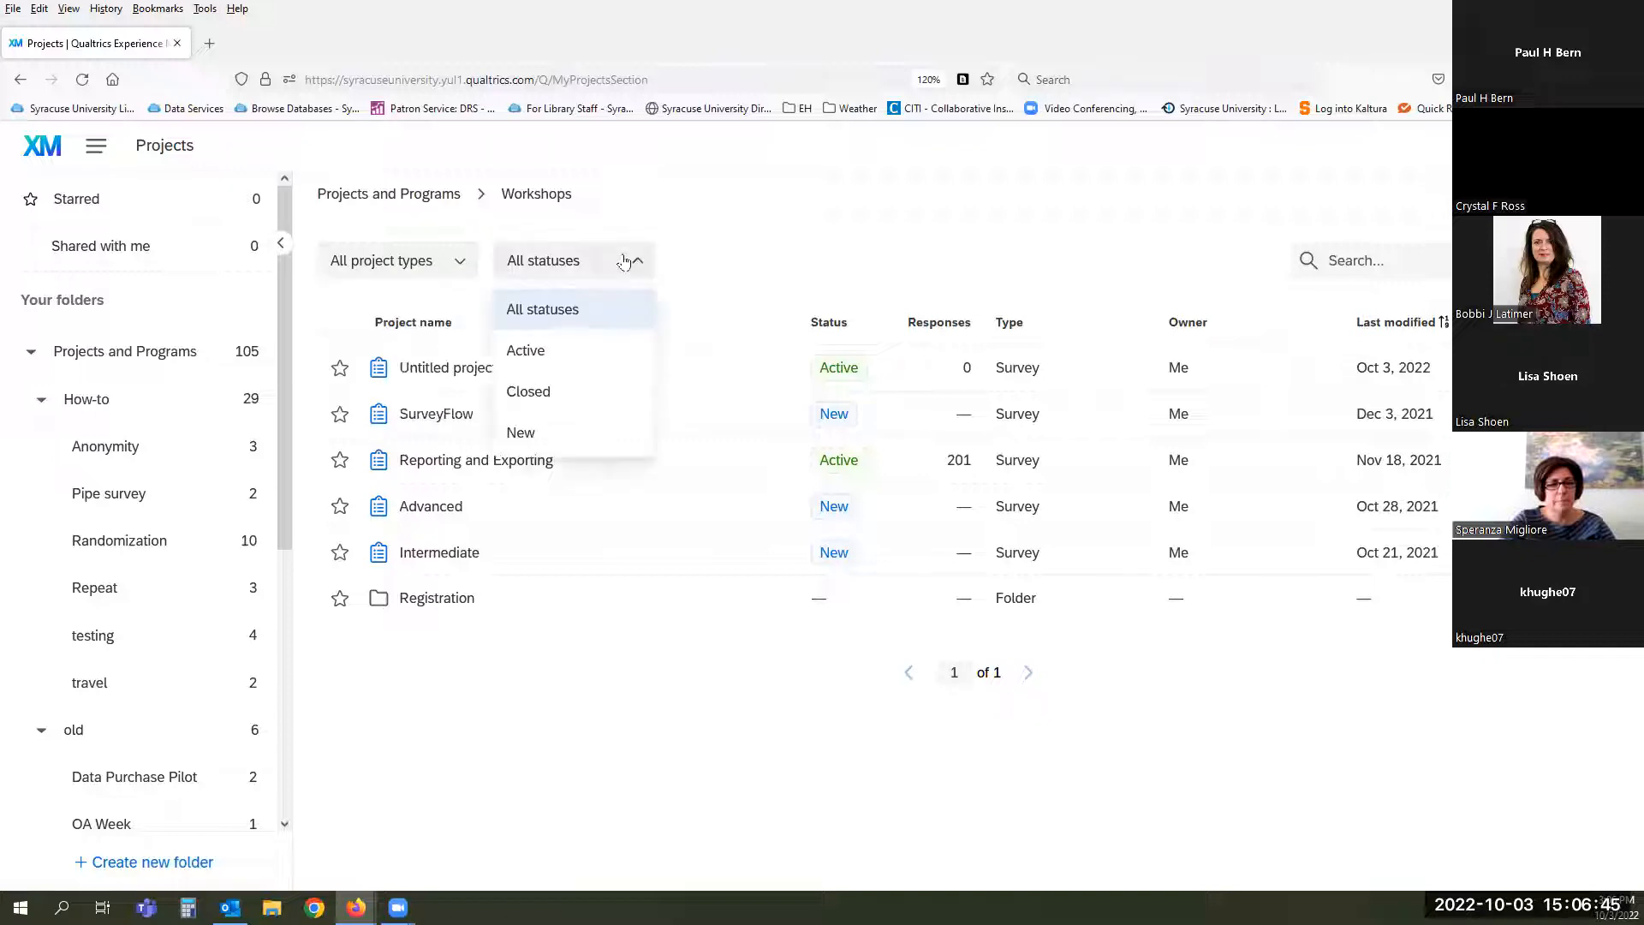
pyautogui.click(803, 256)
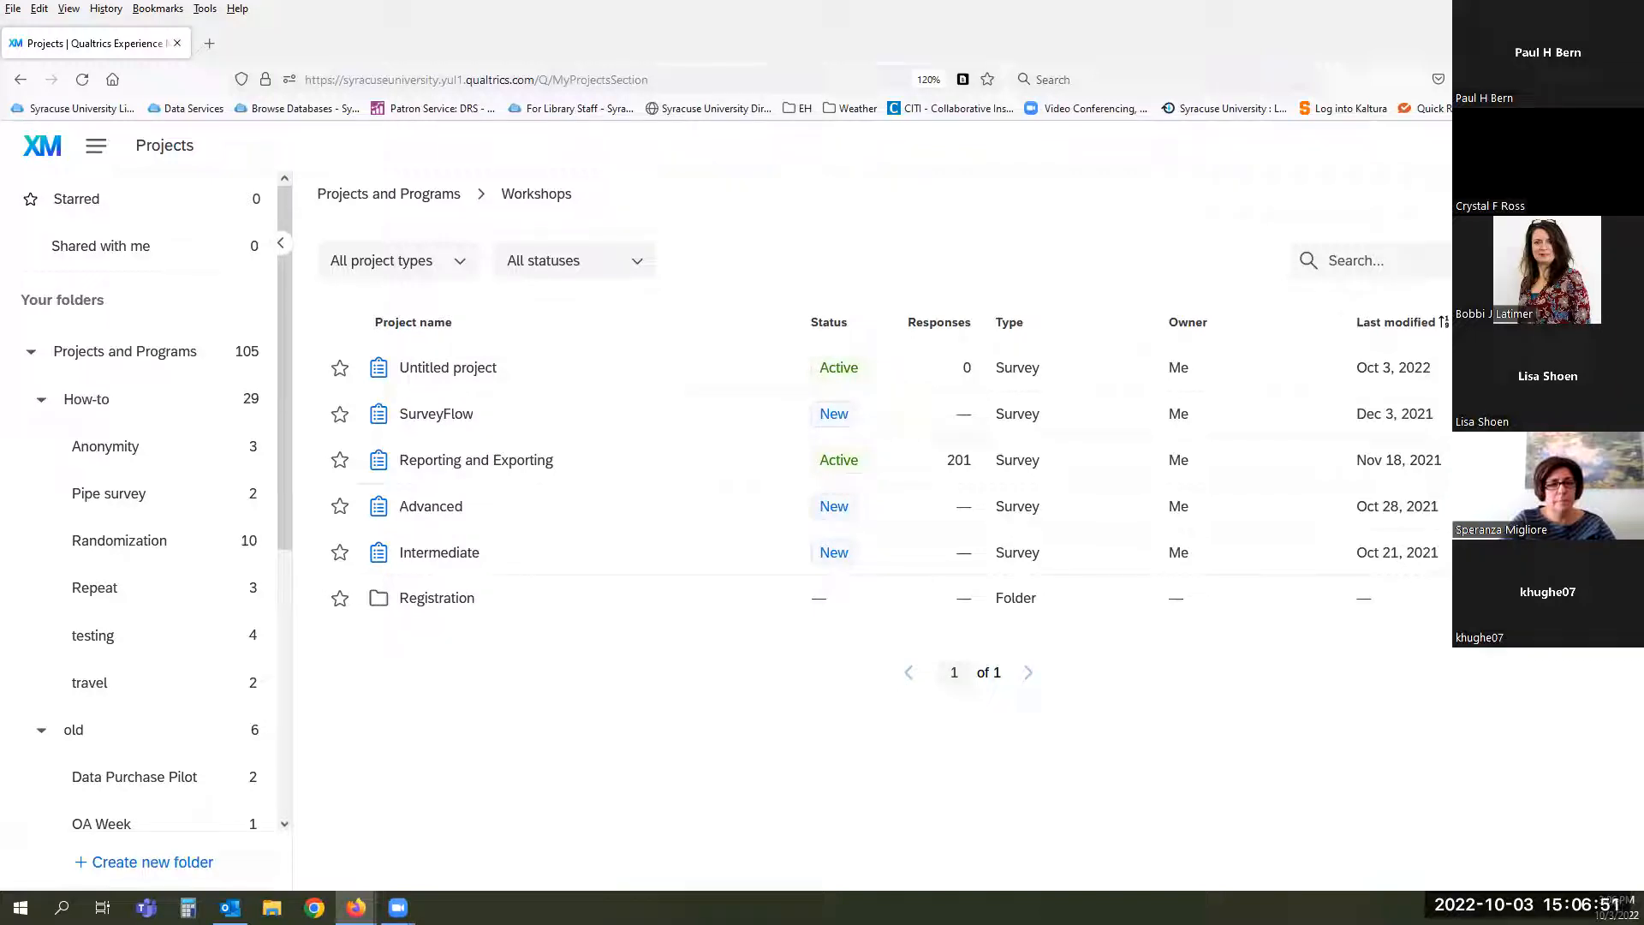
pyautogui.click(1606, 322)
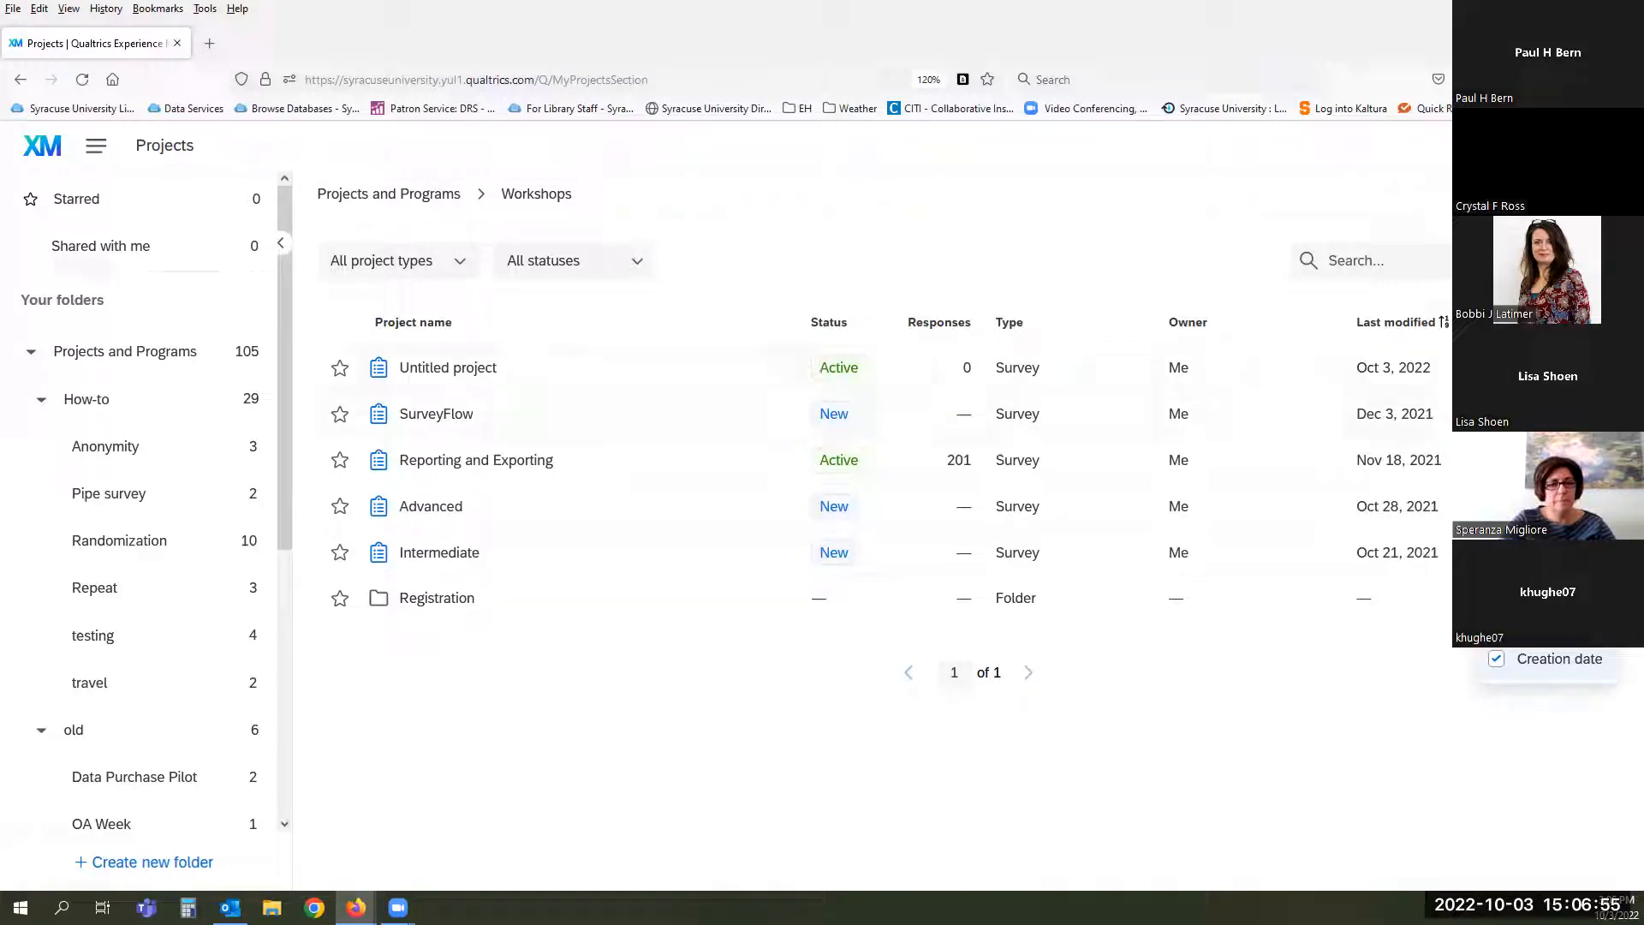
pyautogui.click(1319, 683)
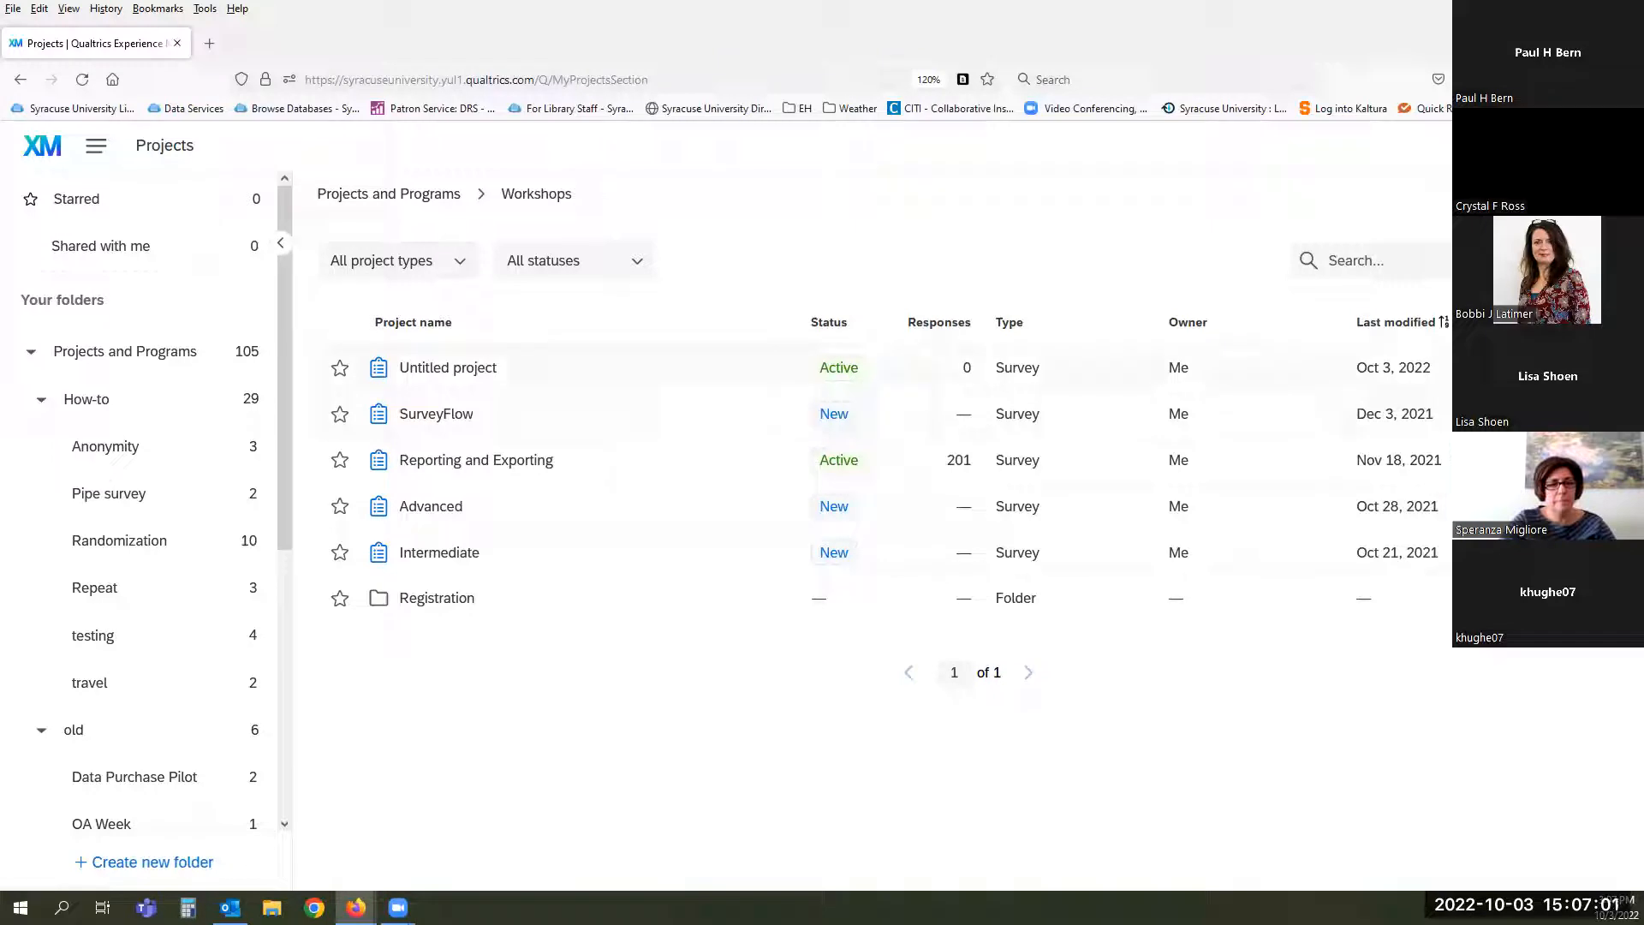
pyautogui.click(1589, 368)
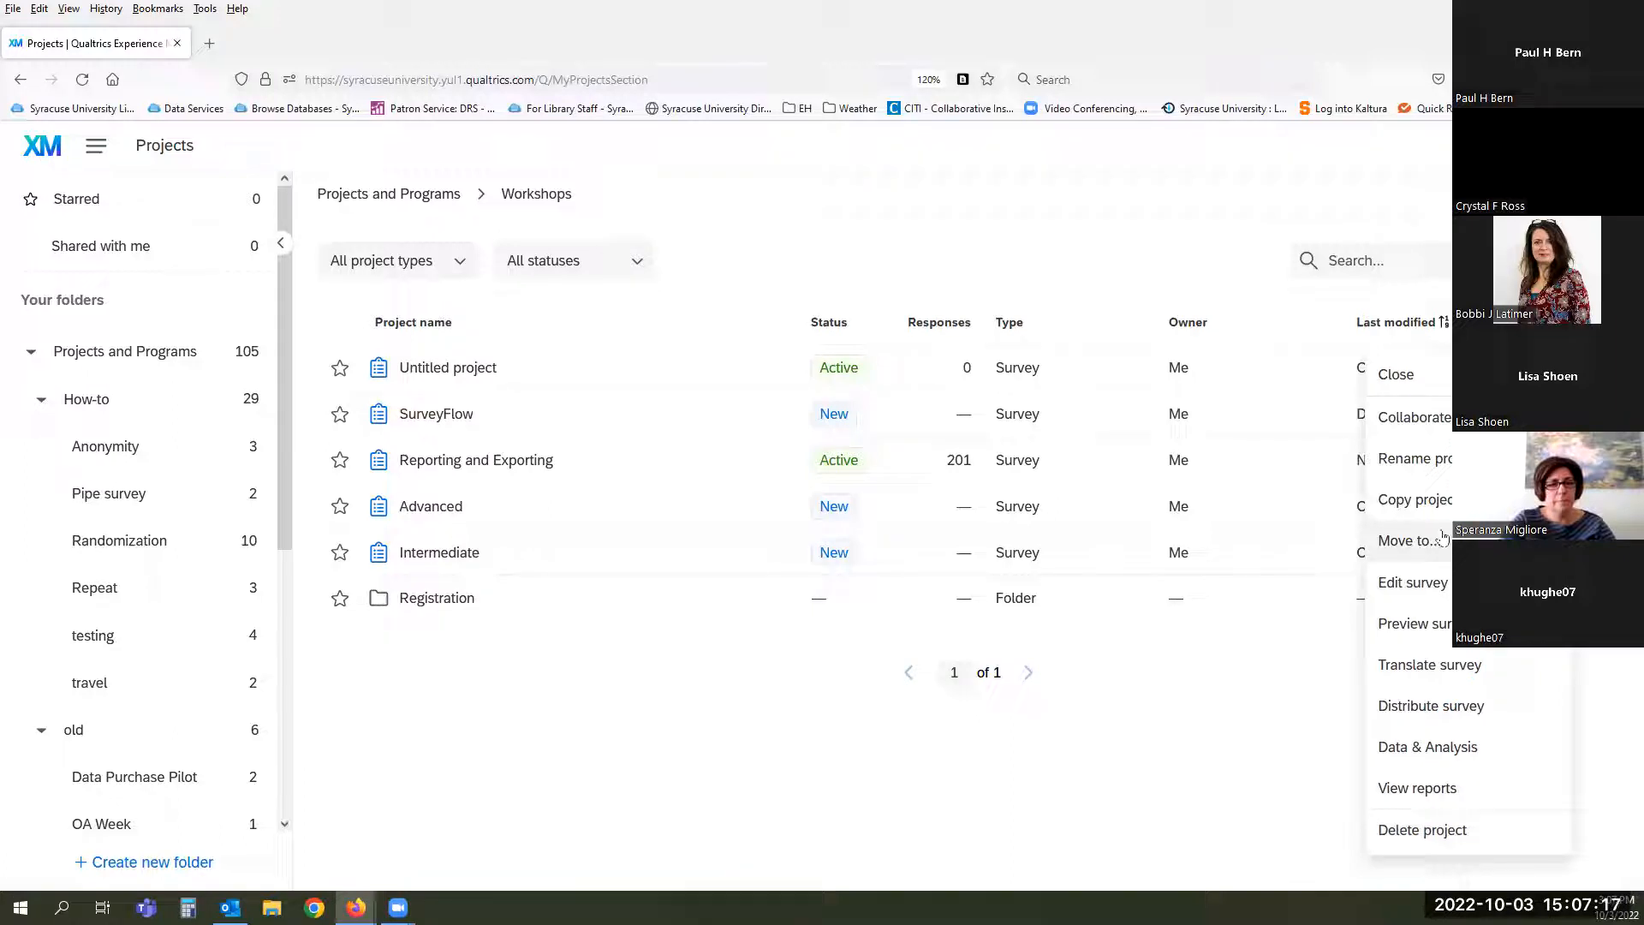
pyautogui.click(1234, 725)
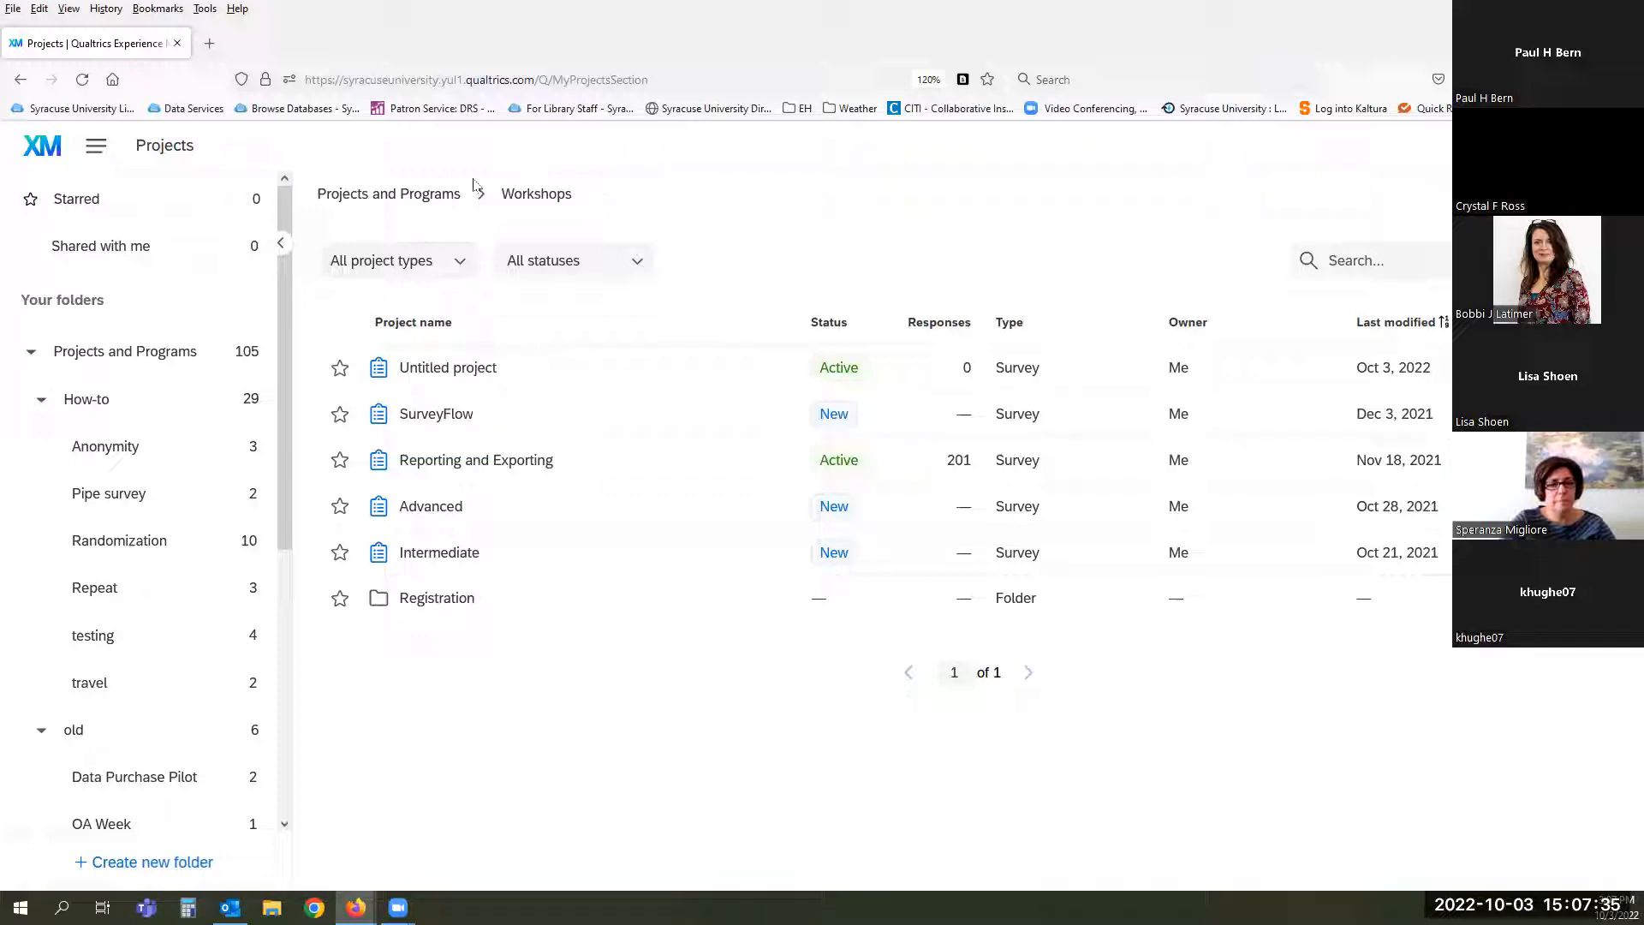
# - Open the Main Menu listing Home, Projects, Catalog, Workflows, Contacts and Library
pyautogui.click(95, 150)
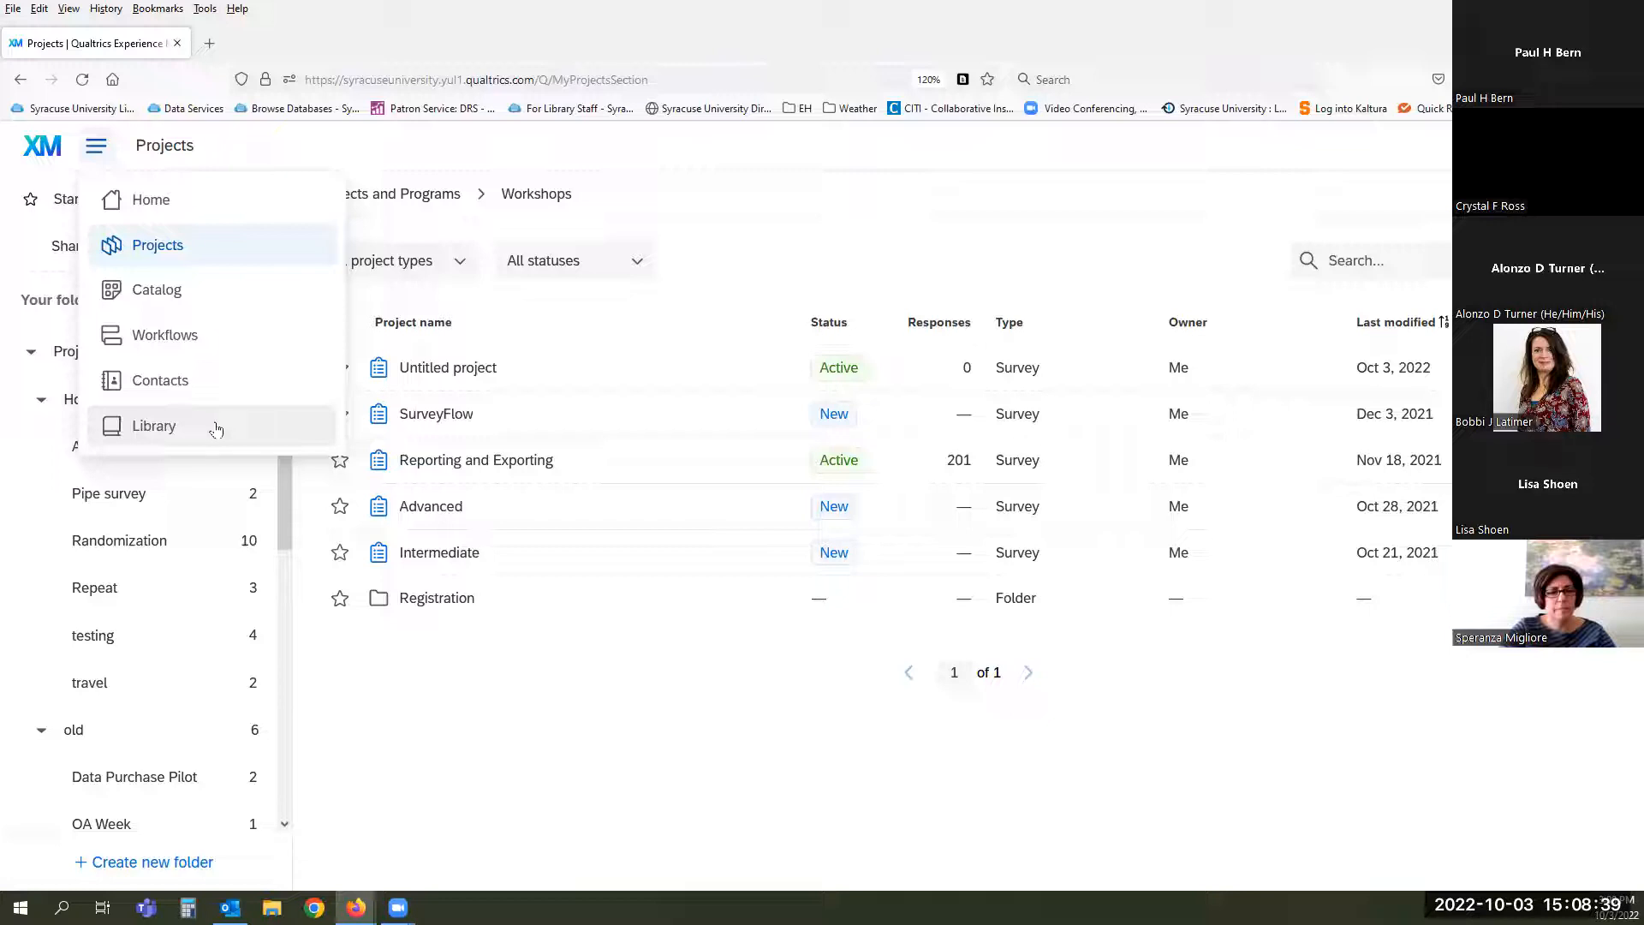
# - Dismiss the navigation menu and the XM support panel
pyautogui.click(1065, 203)
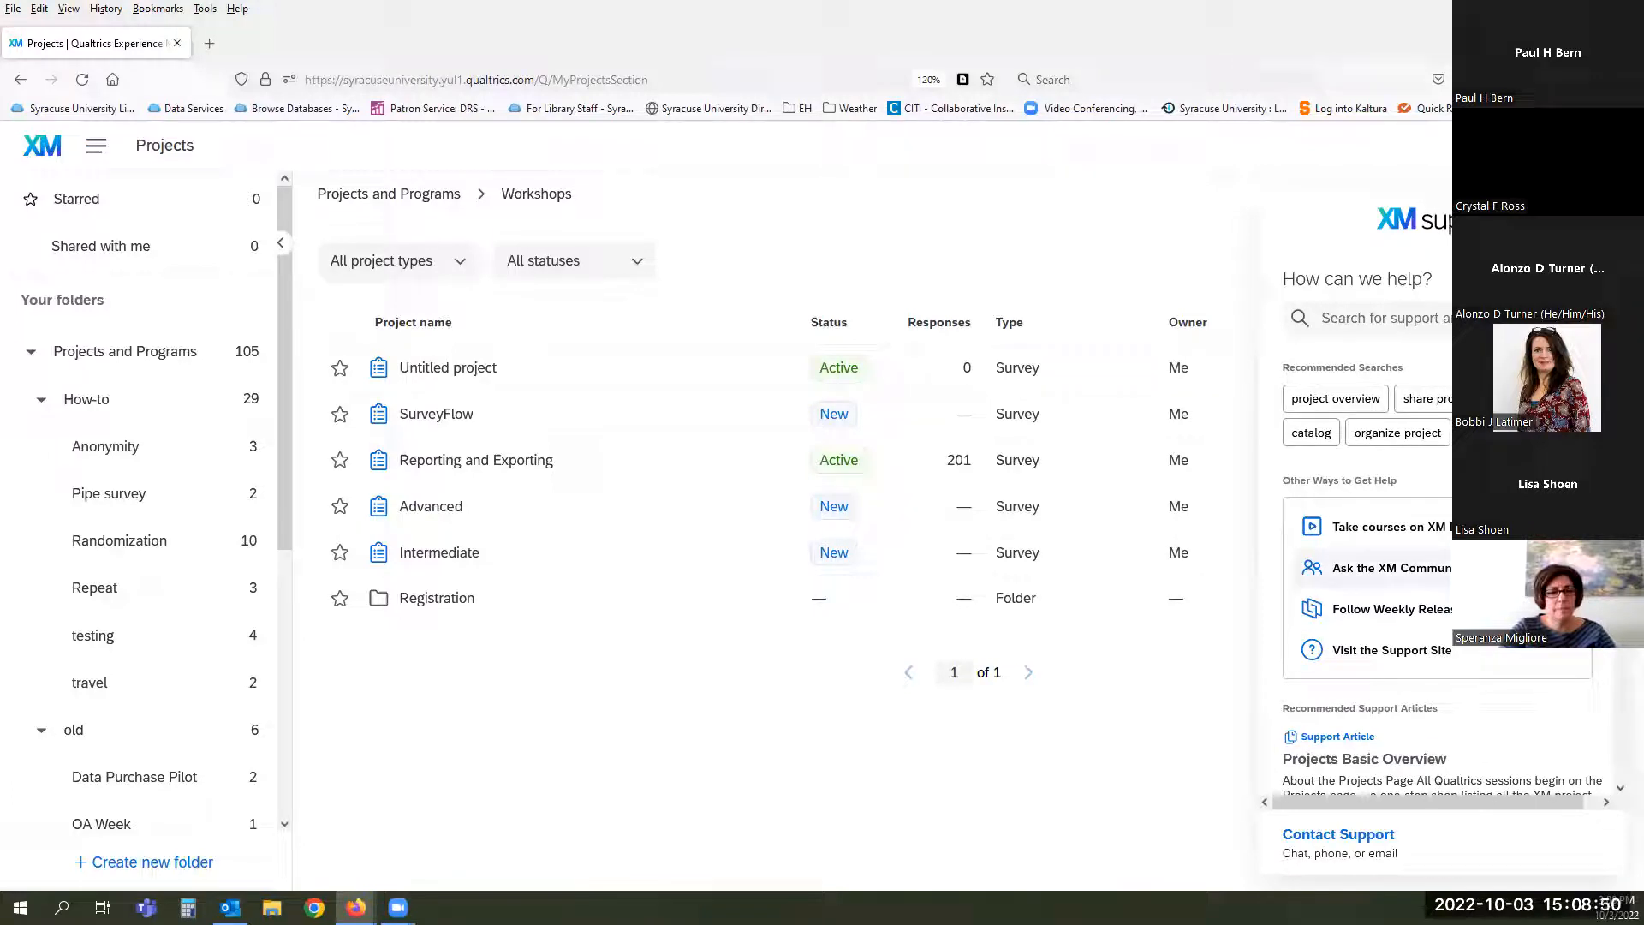
pyautogui.press('Escape')
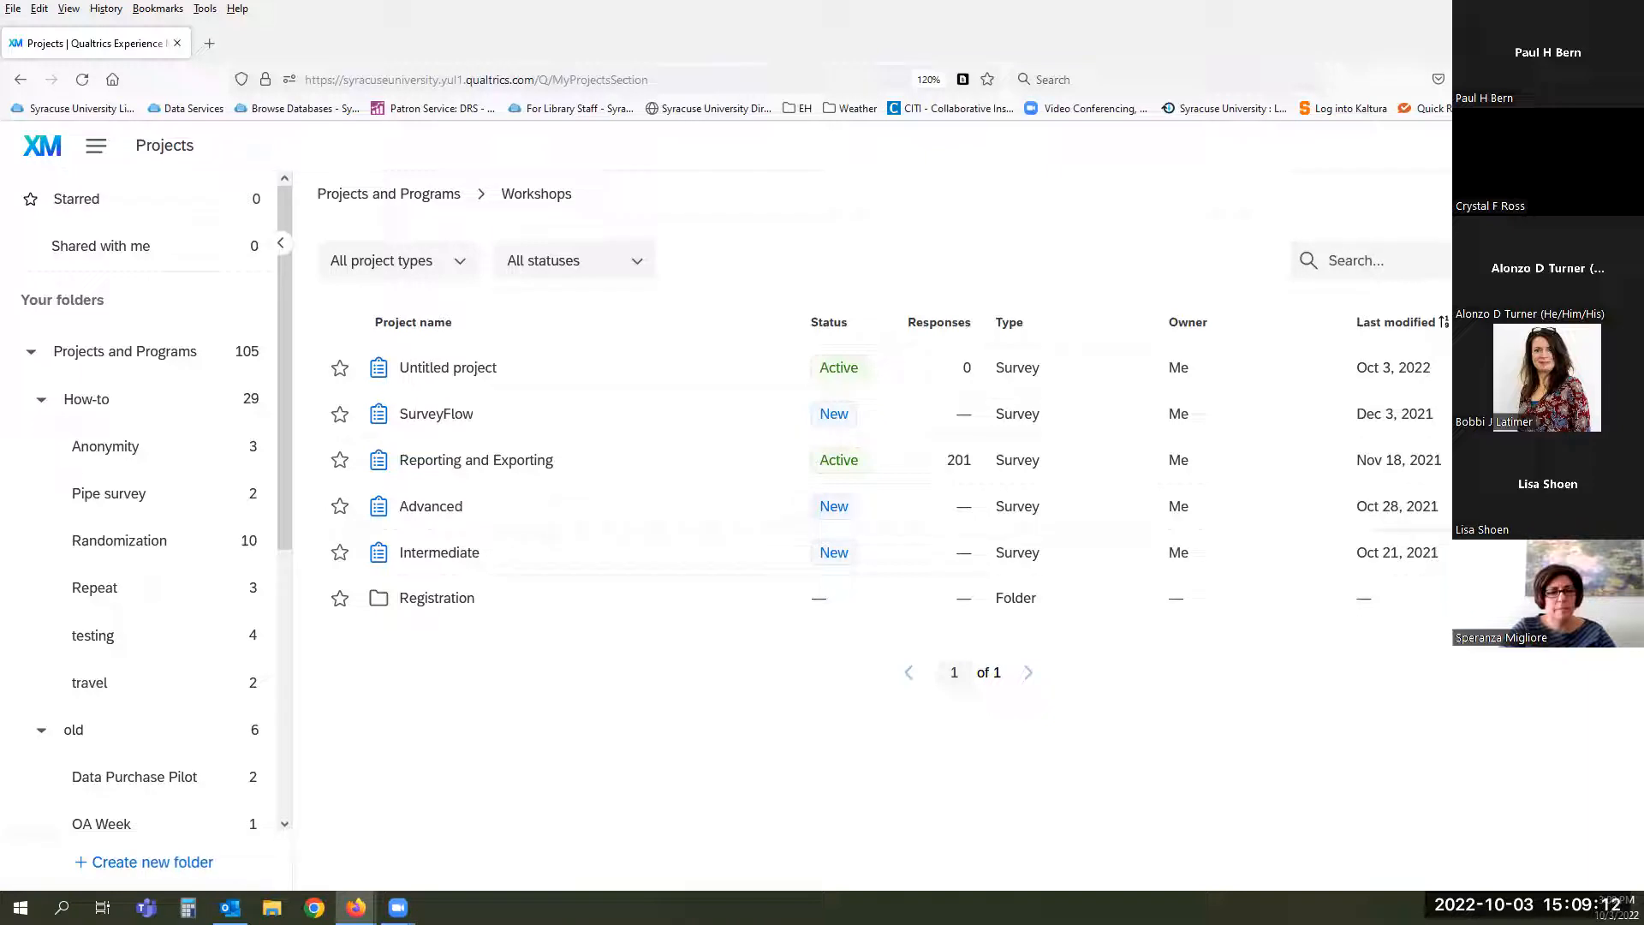
# - Open User Settings from the account menu and scroll through them
pyautogui.click(1607, 145)
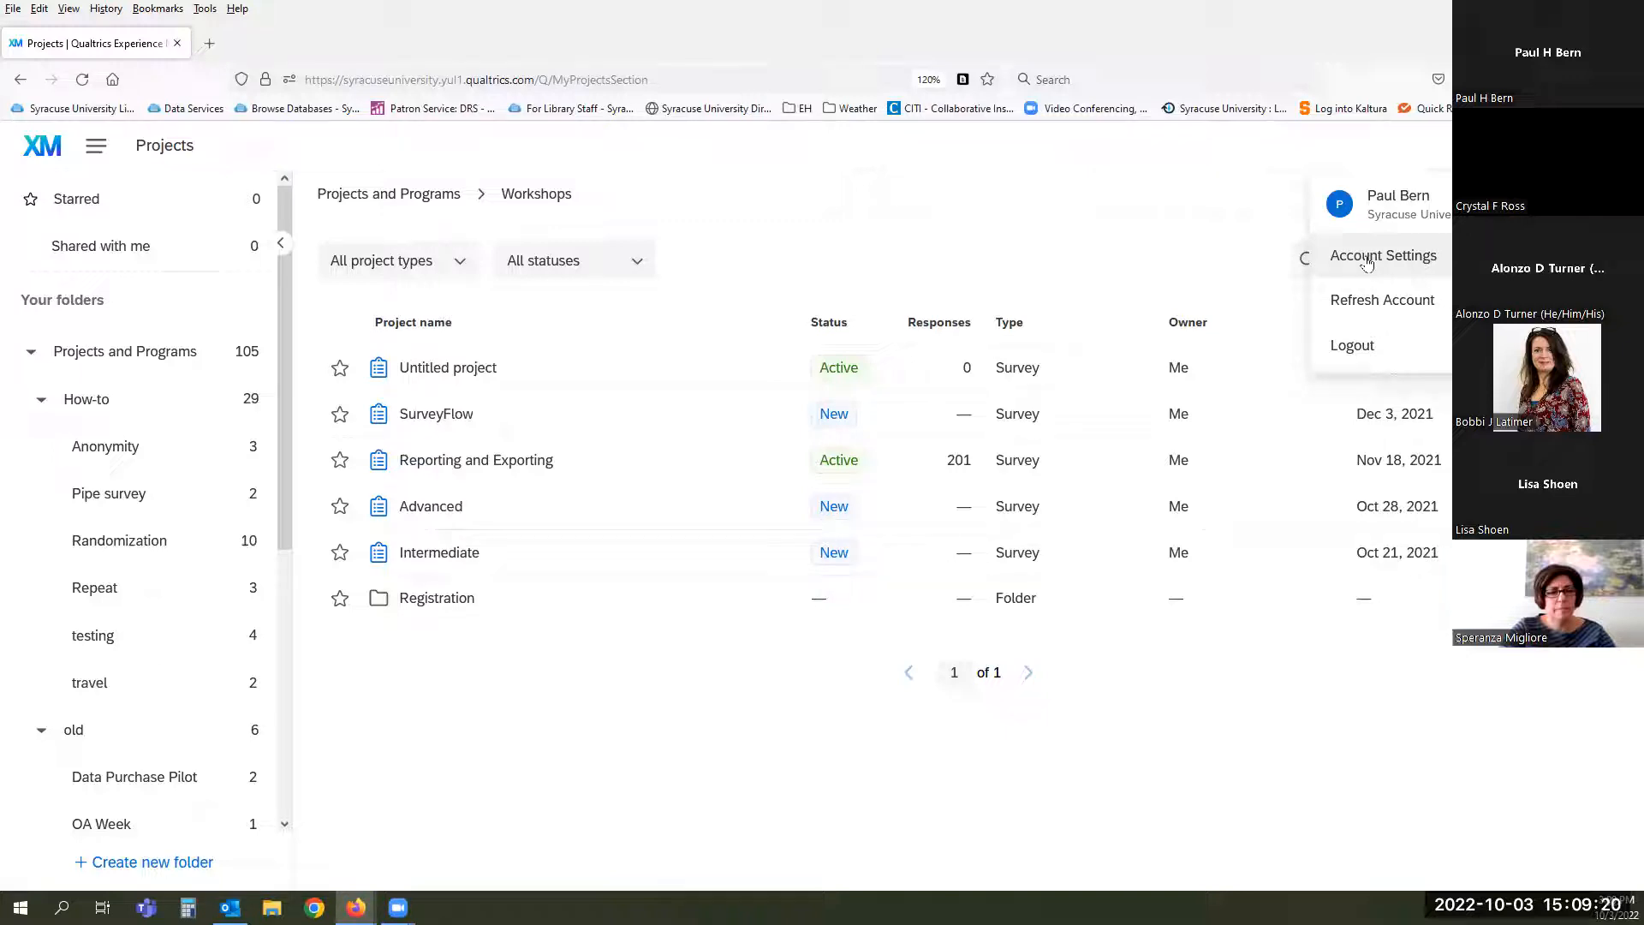
pyautogui.click(1341, 257)
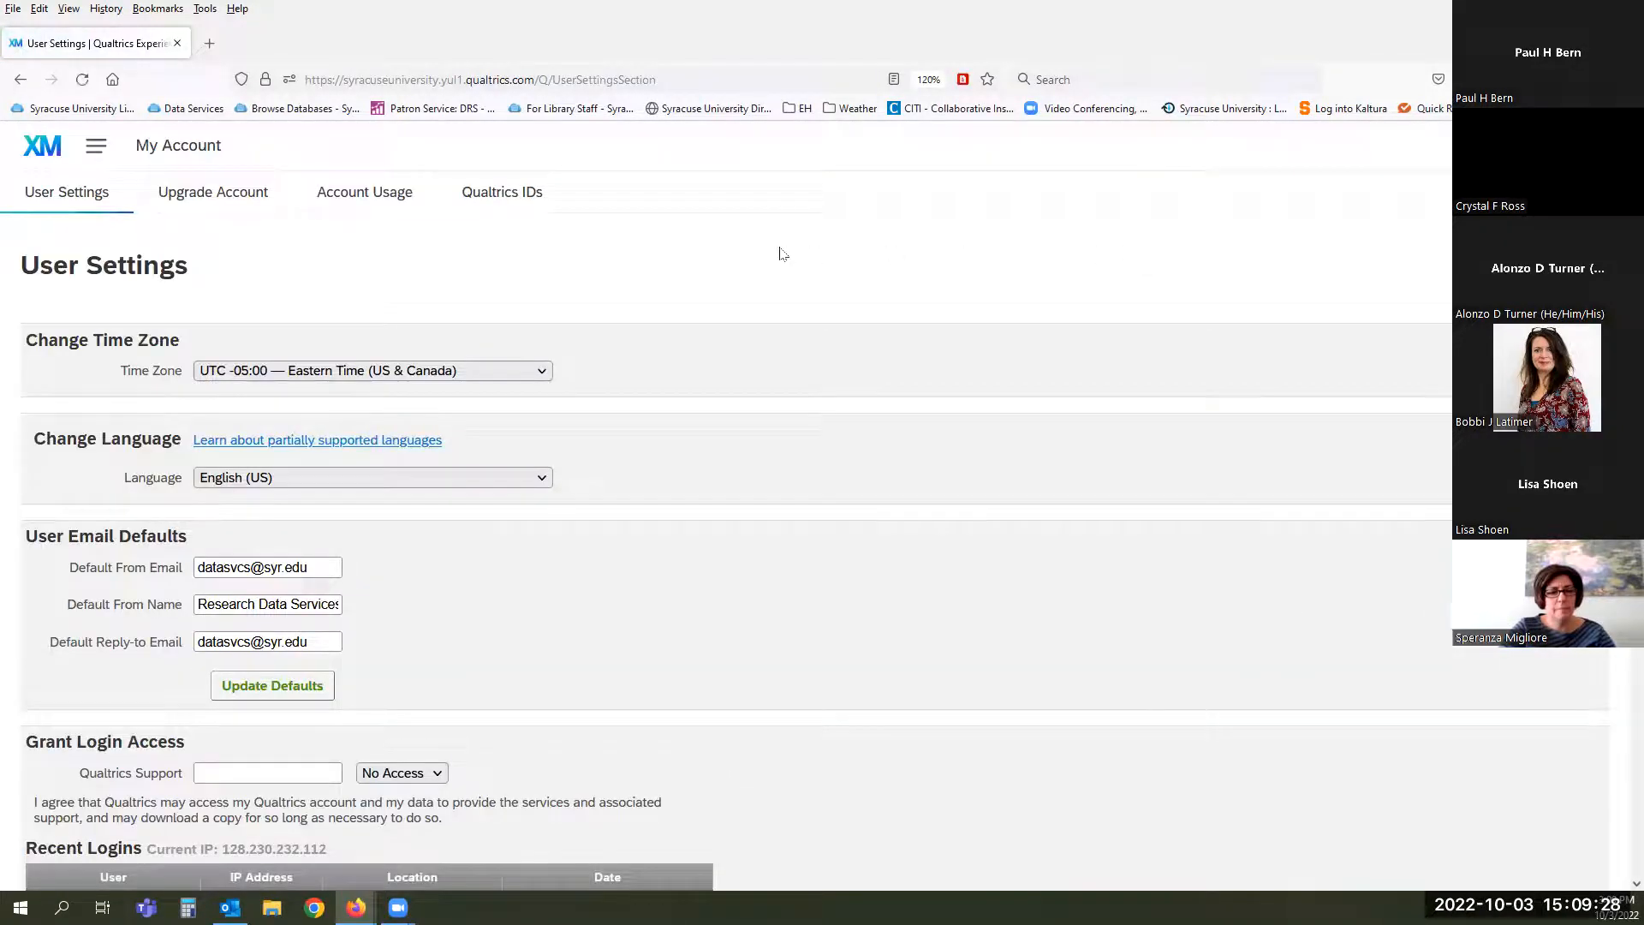
pyautogui.scroll(-3, 951, 288)
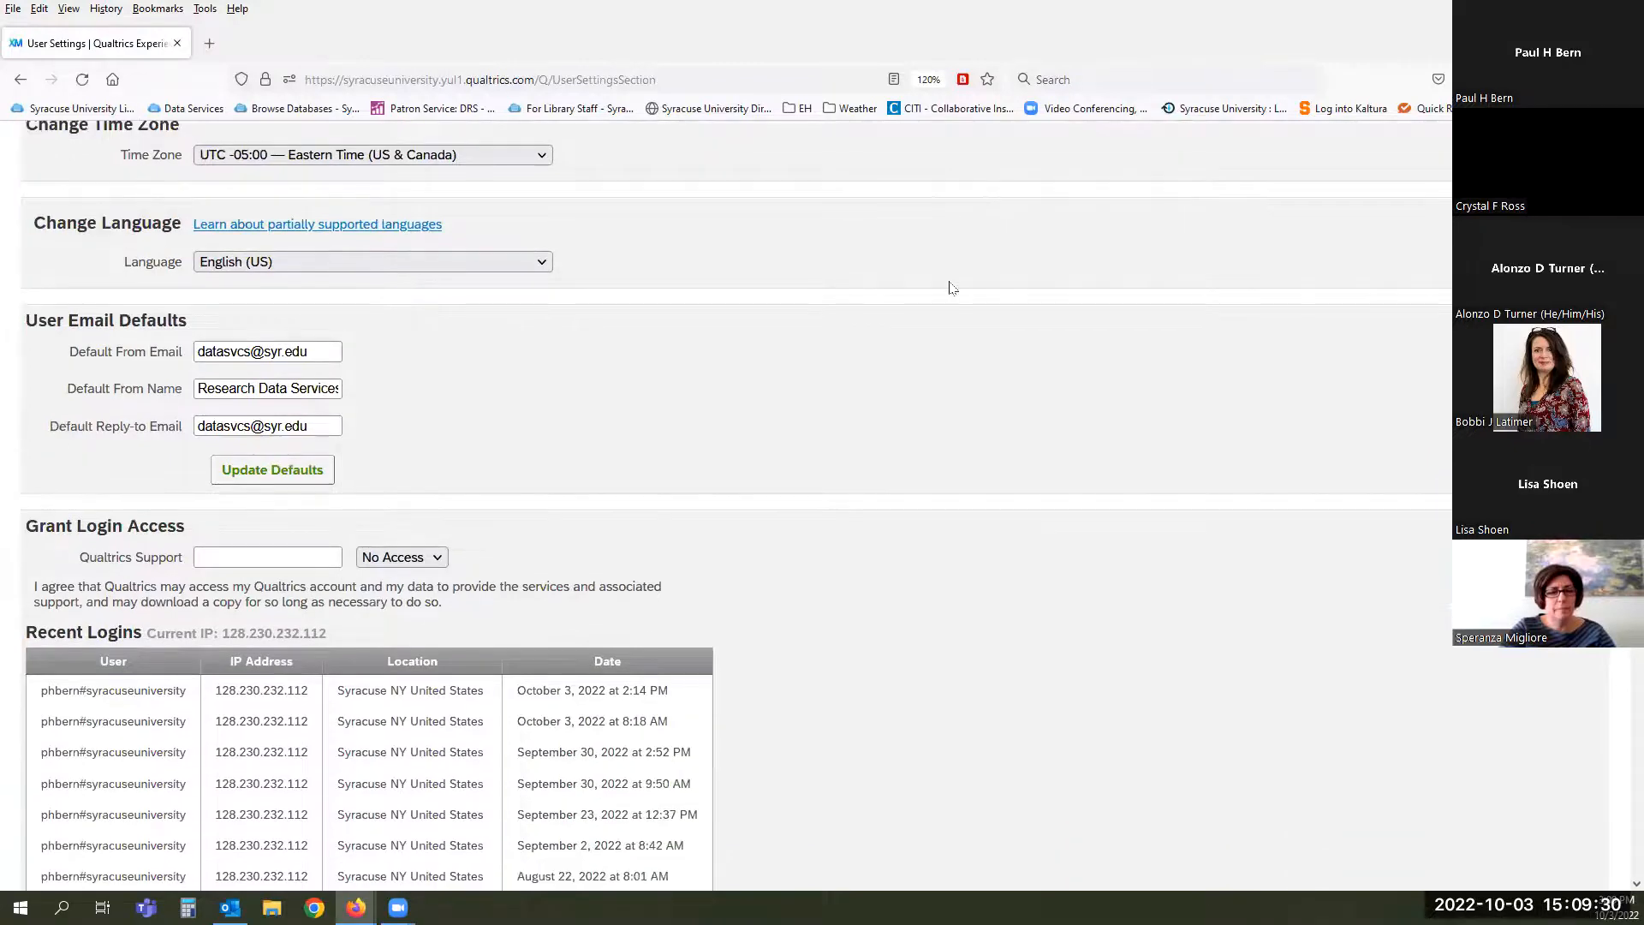
pyautogui.scroll(1, 950, 287)
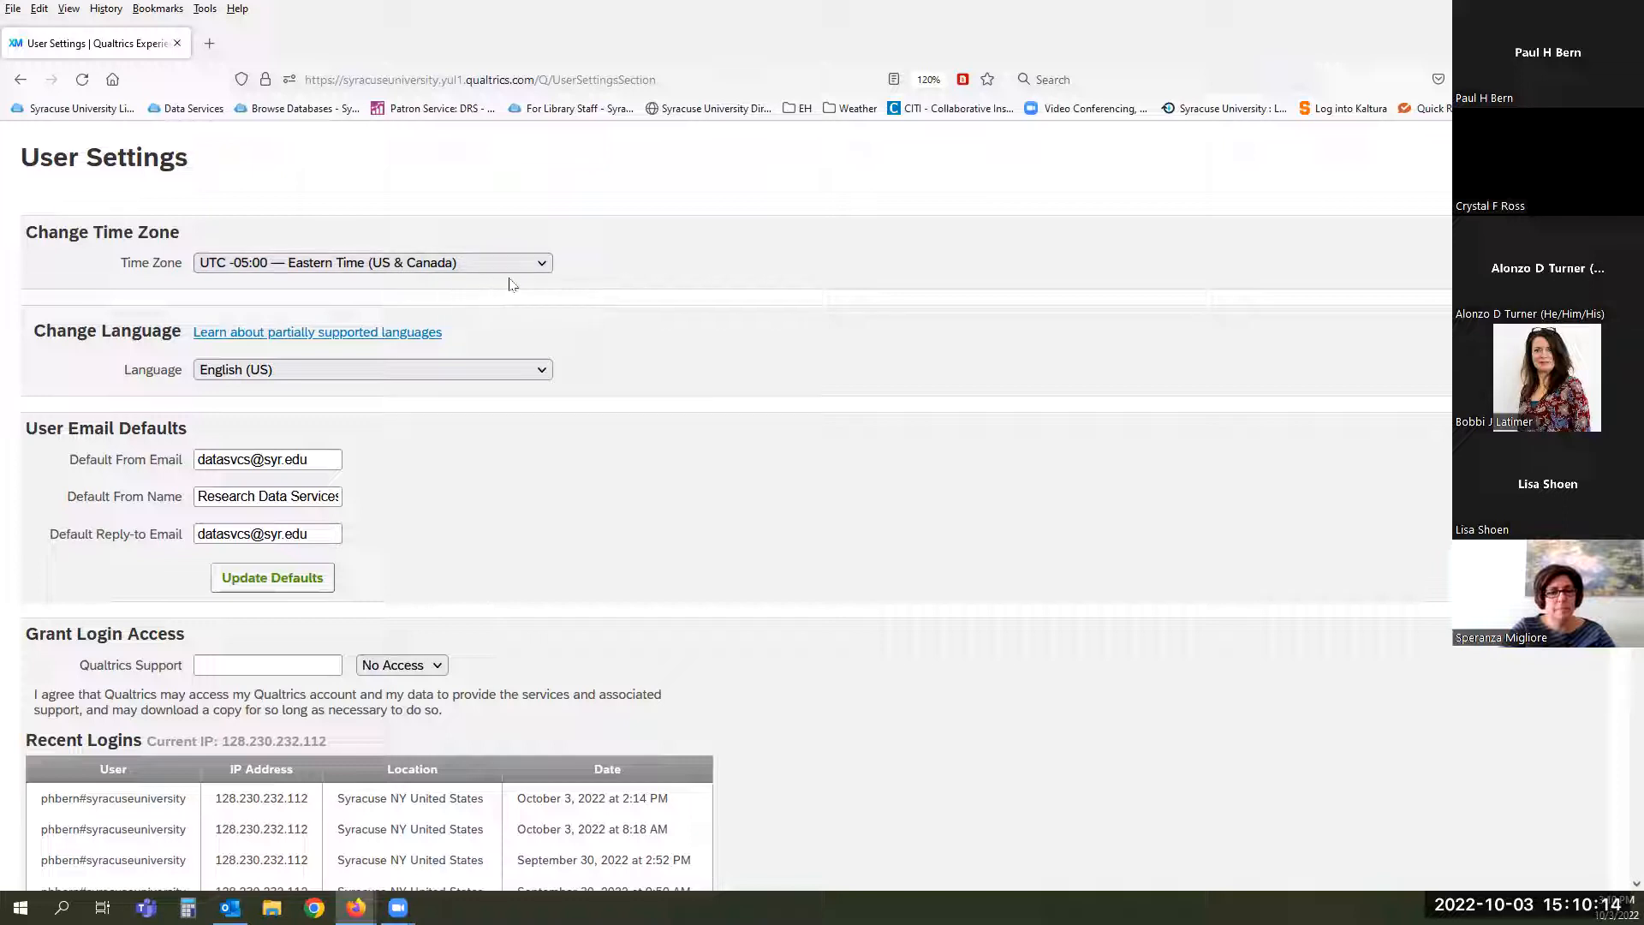
pyautogui.scroll(-3, 734, 318)
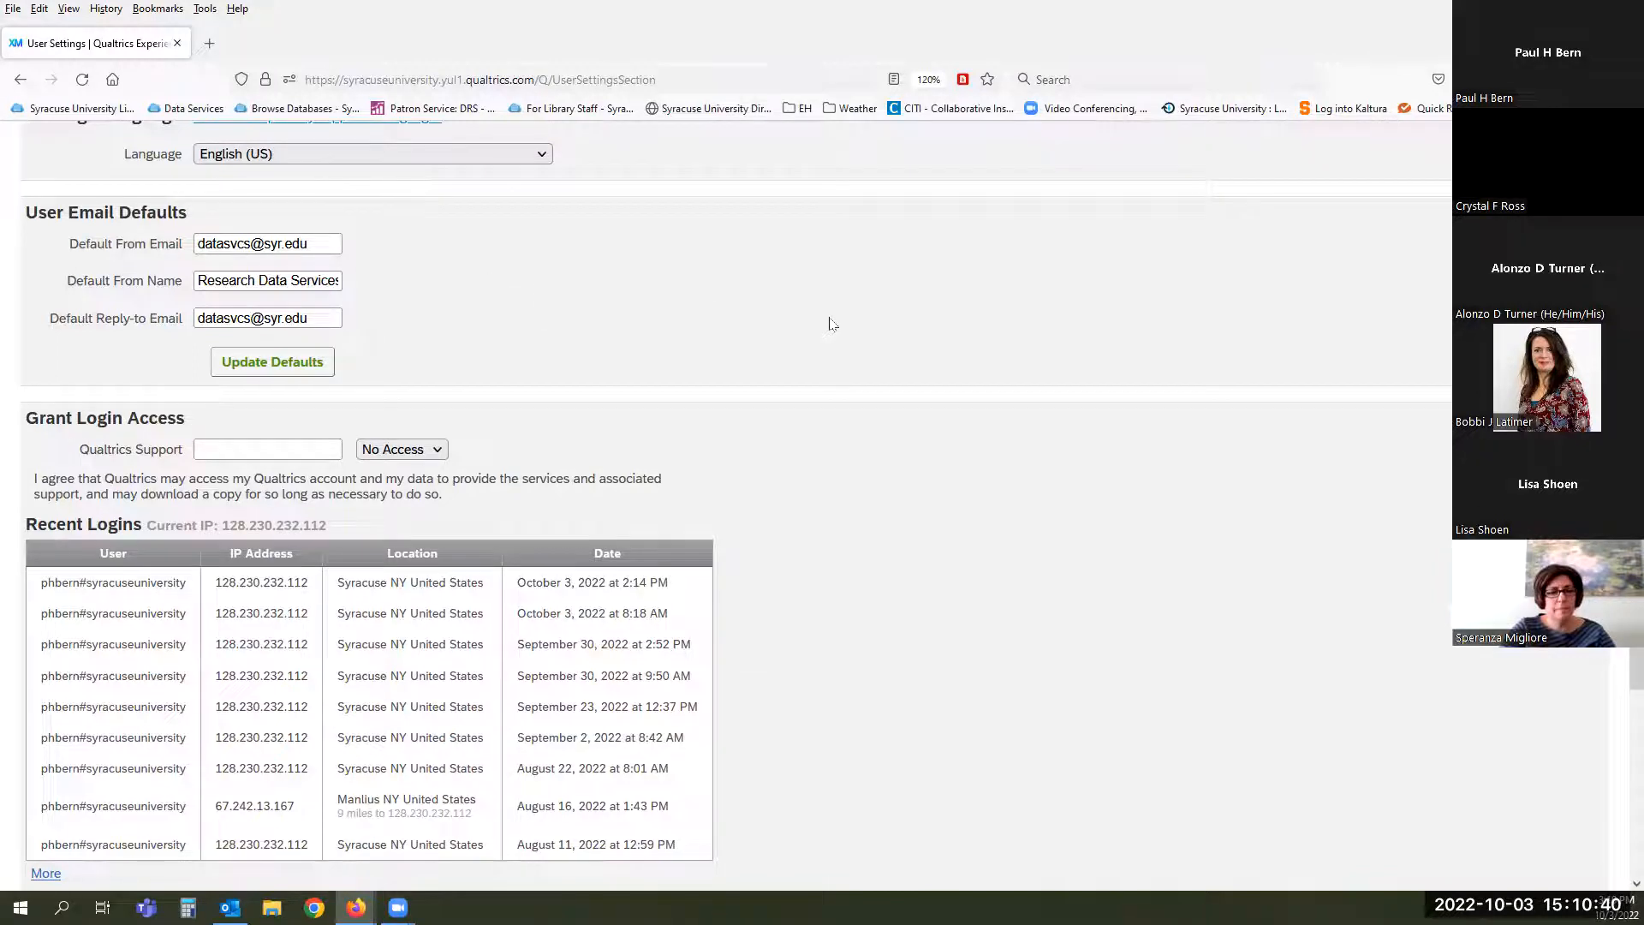
pyautogui.scroll(-3, 829, 323)
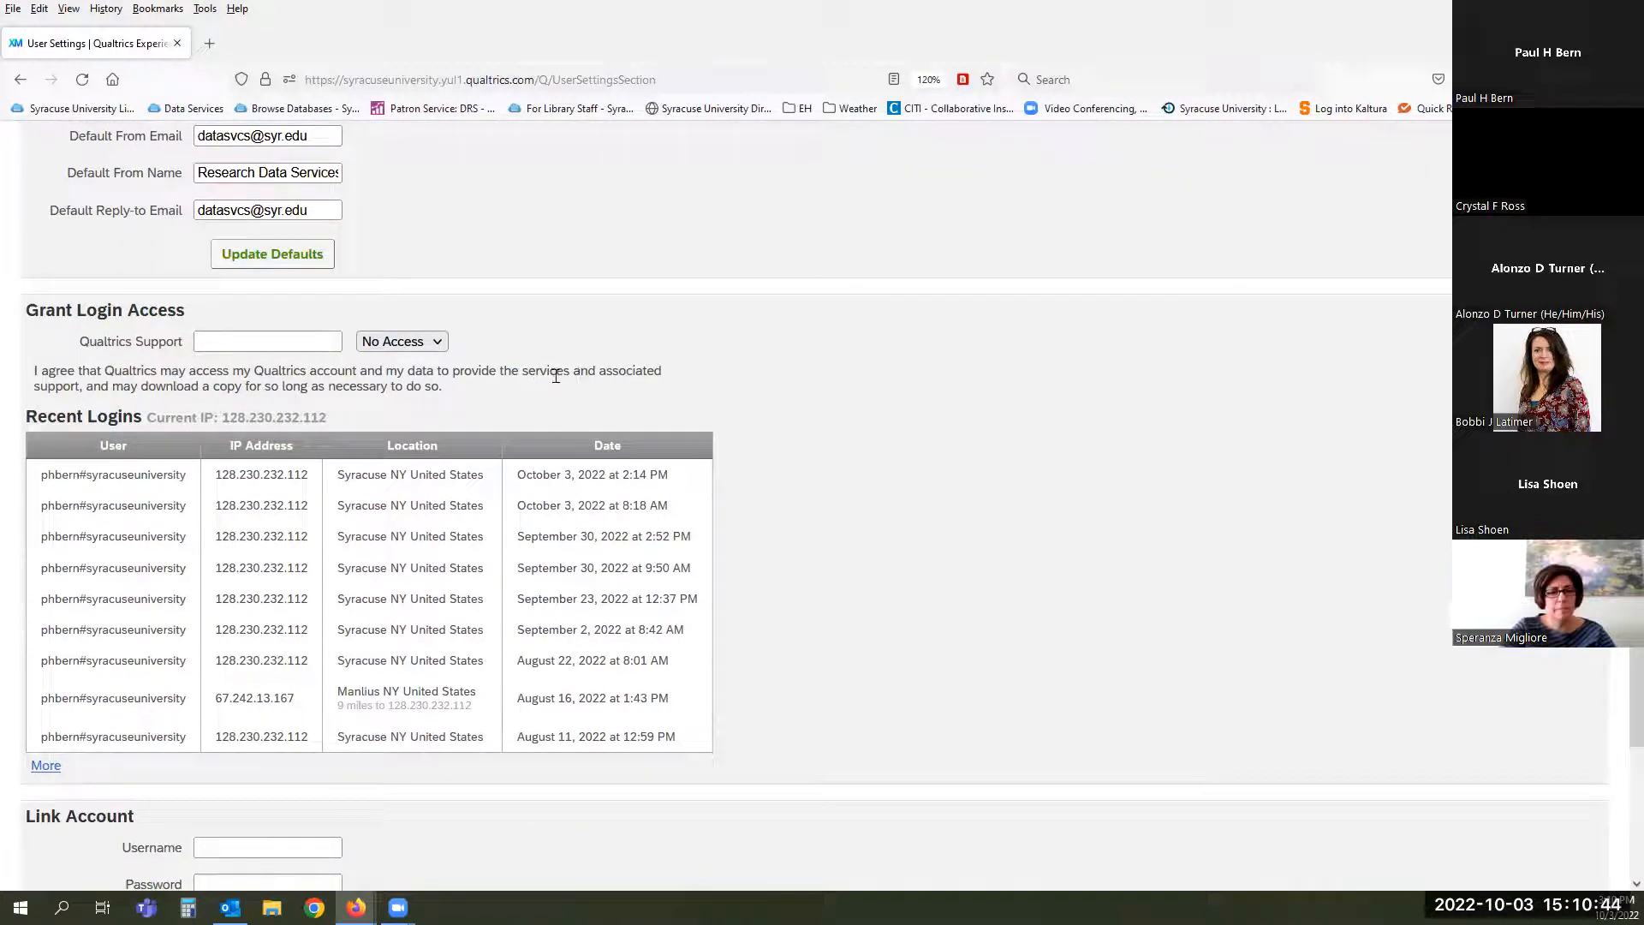
# - Review the Qualtrics Support access choices, leaving No Access, and view Upgrade Account
pyautogui.click(441, 344)
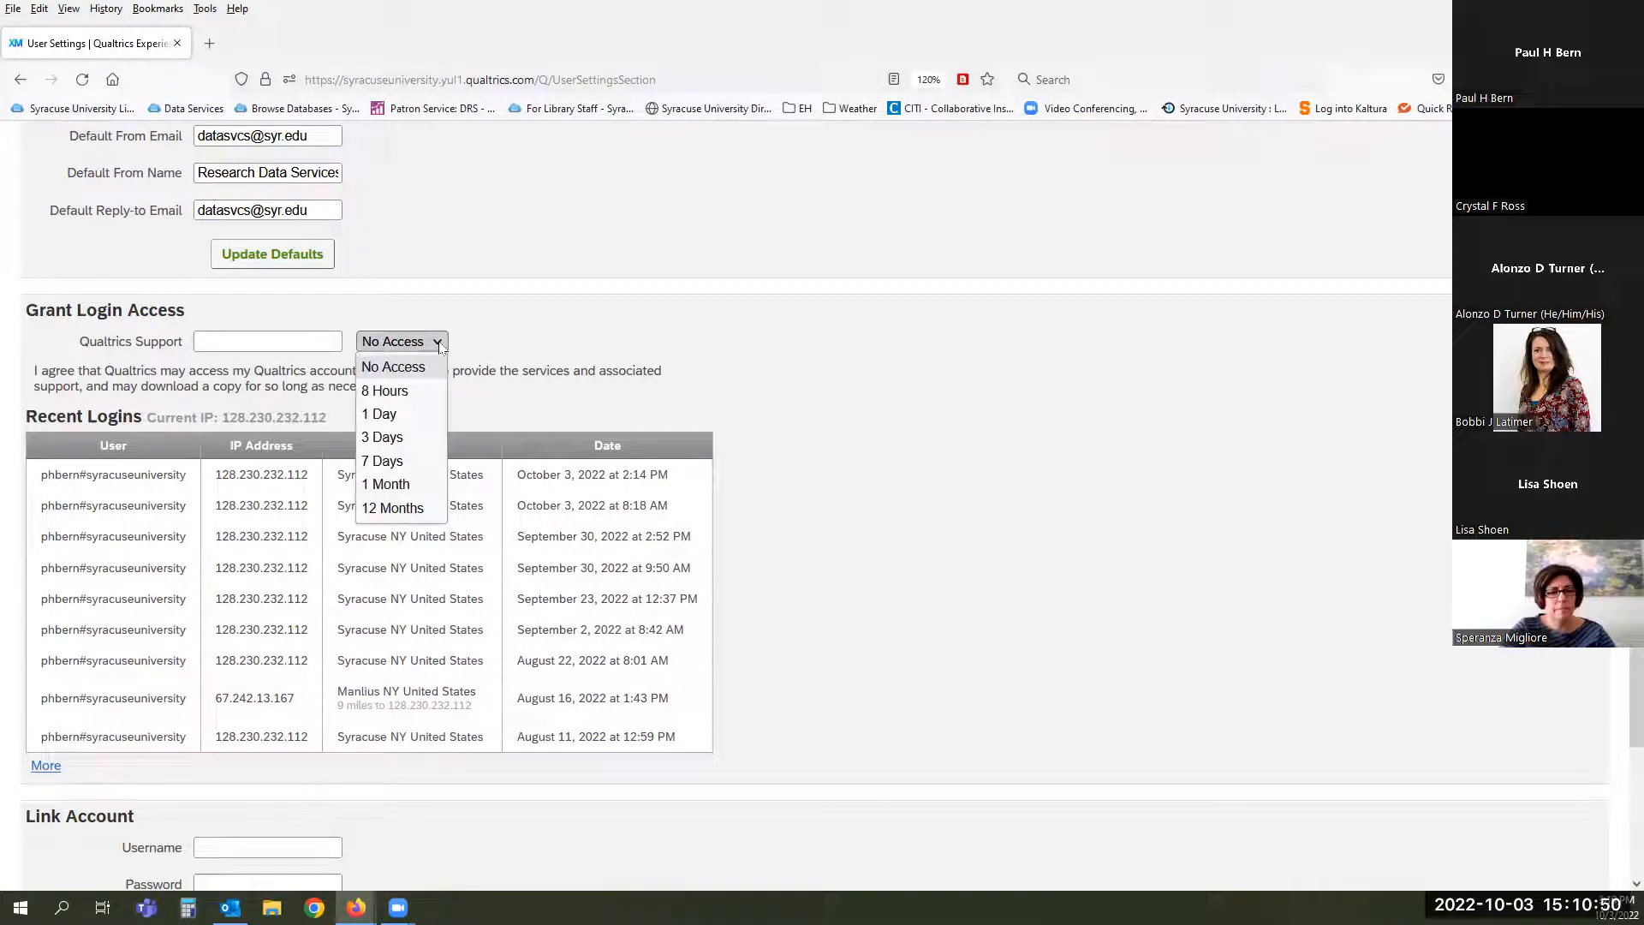
pyautogui.click(601, 361)
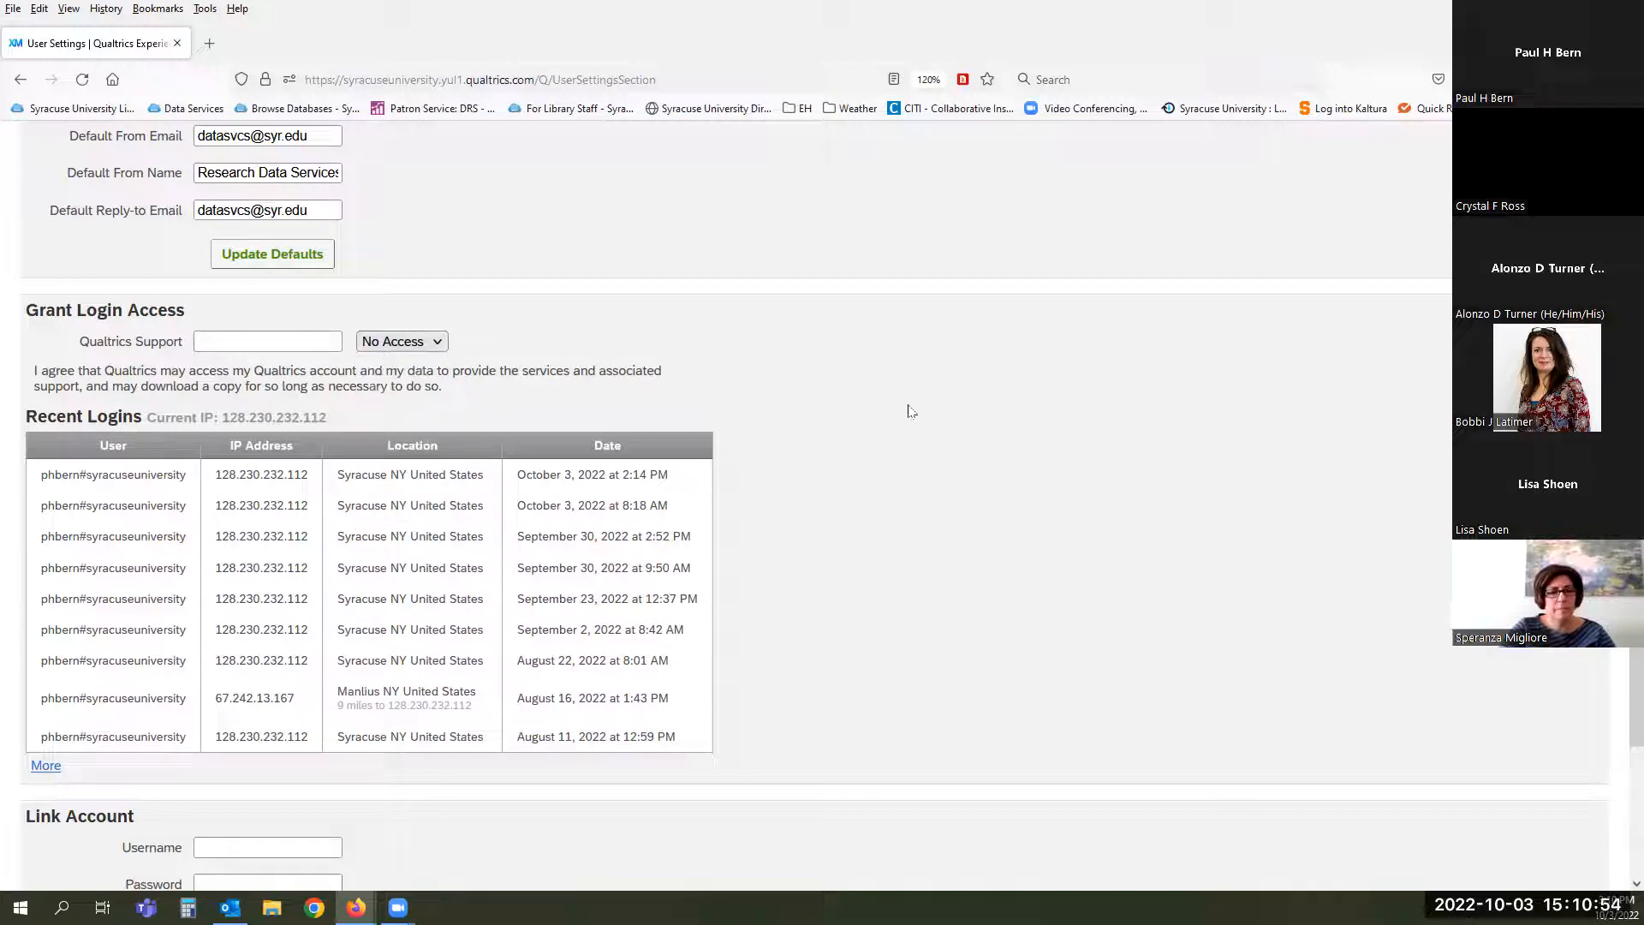
pyautogui.scroll(-5, 910, 409)
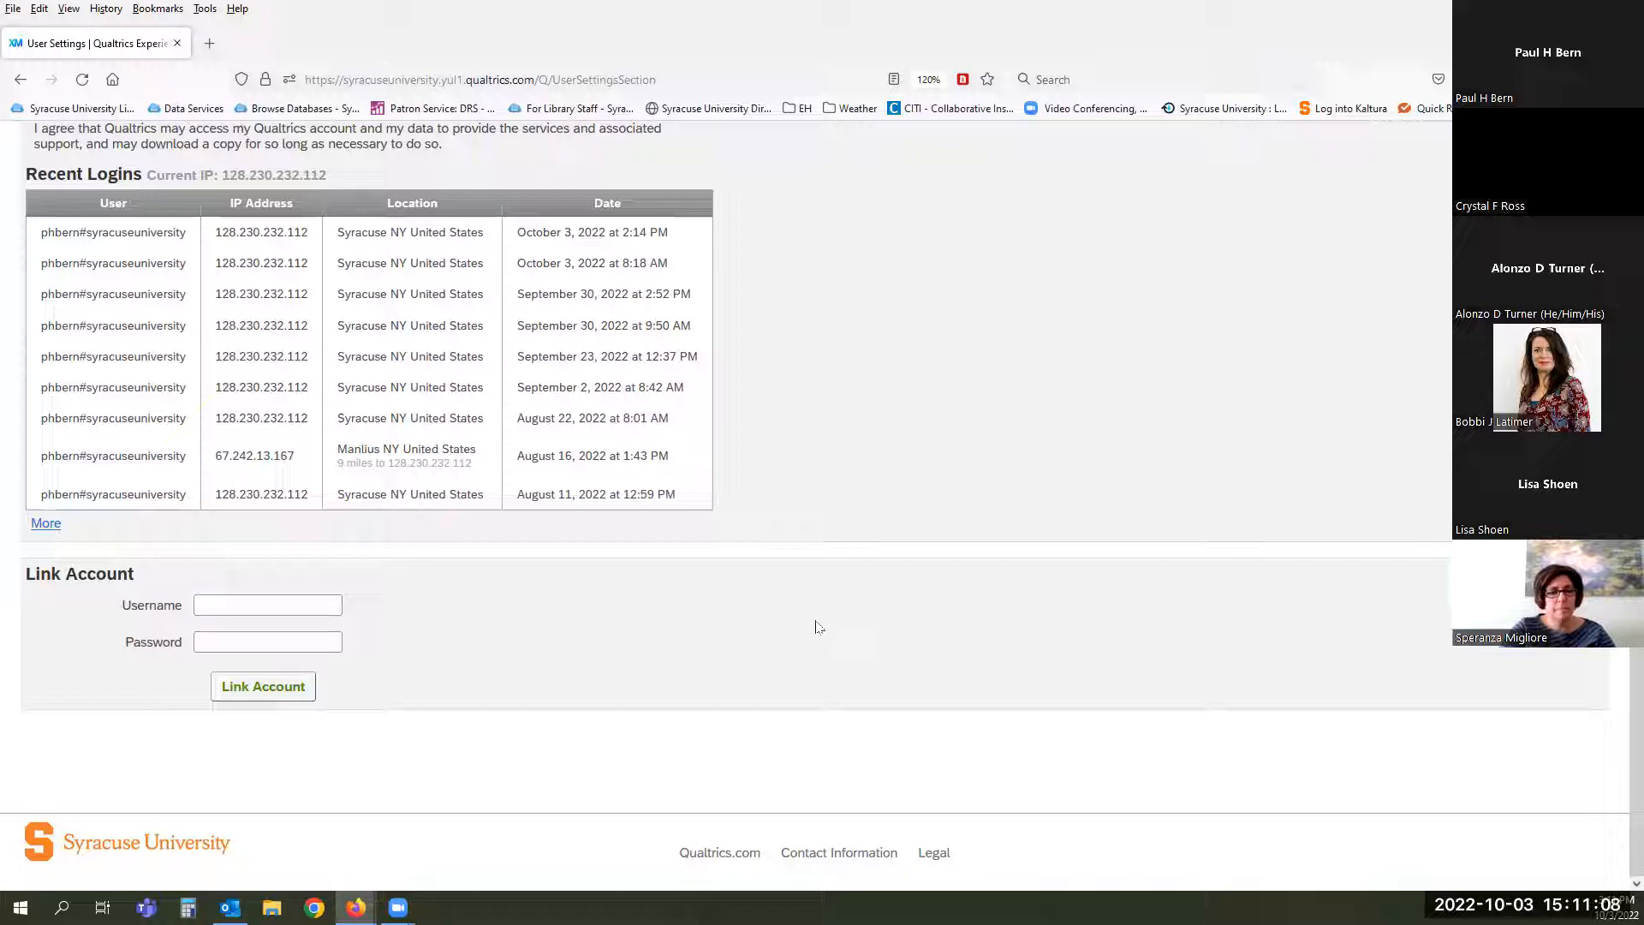
pyautogui.scroll(8, 818, 626)
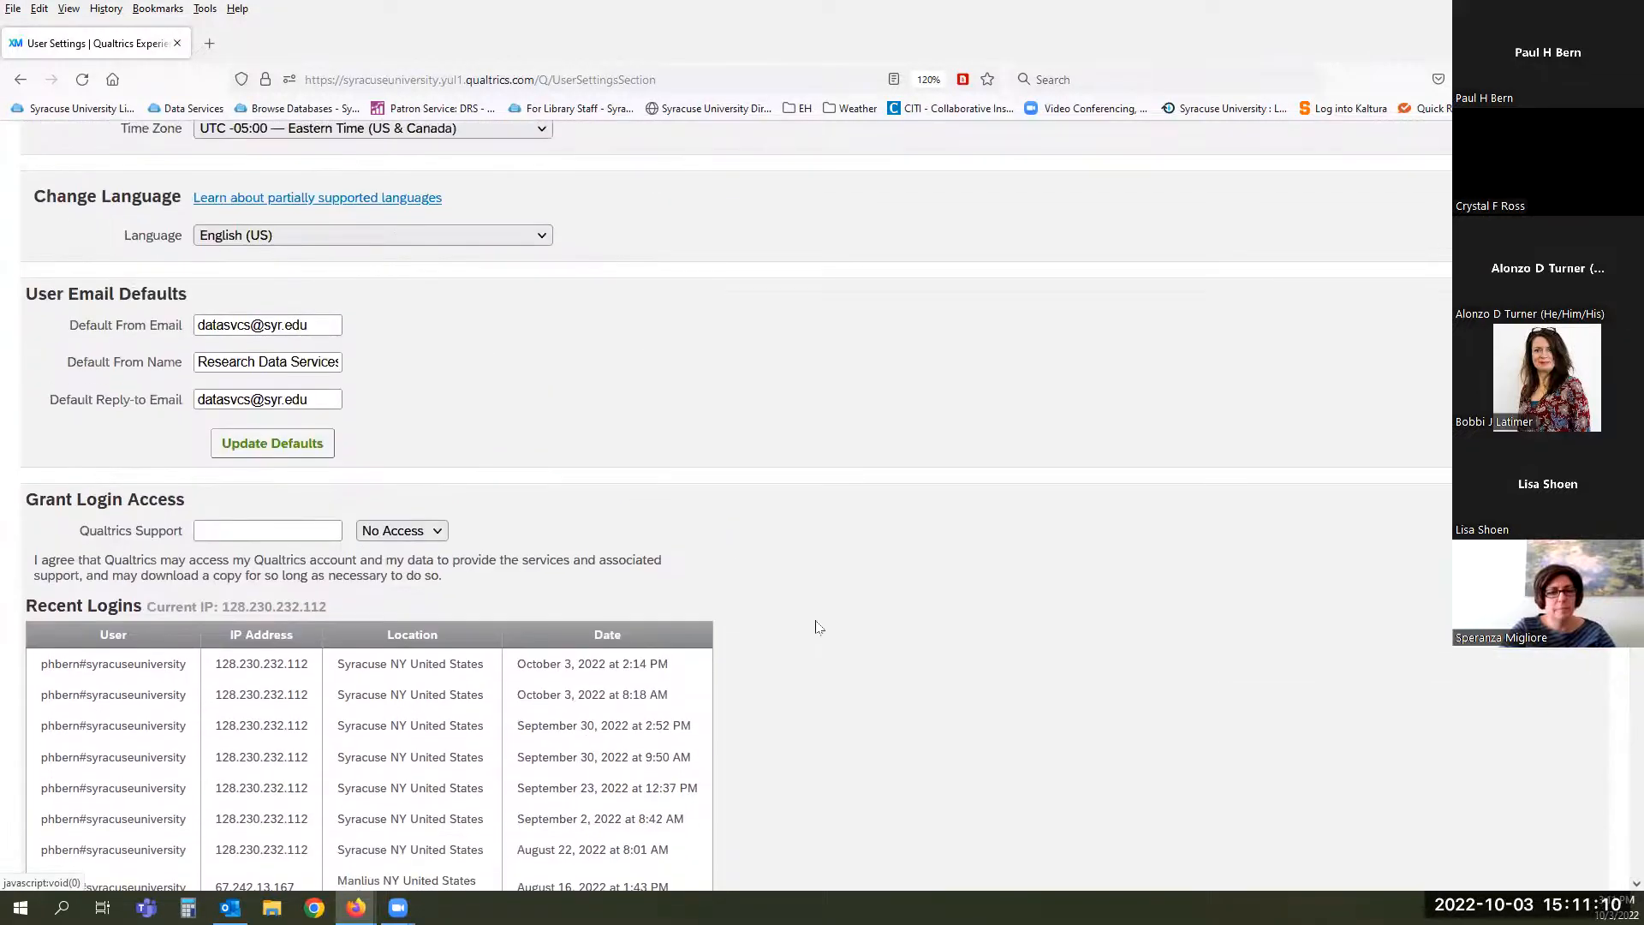
pyautogui.scroll(1, 817, 627)
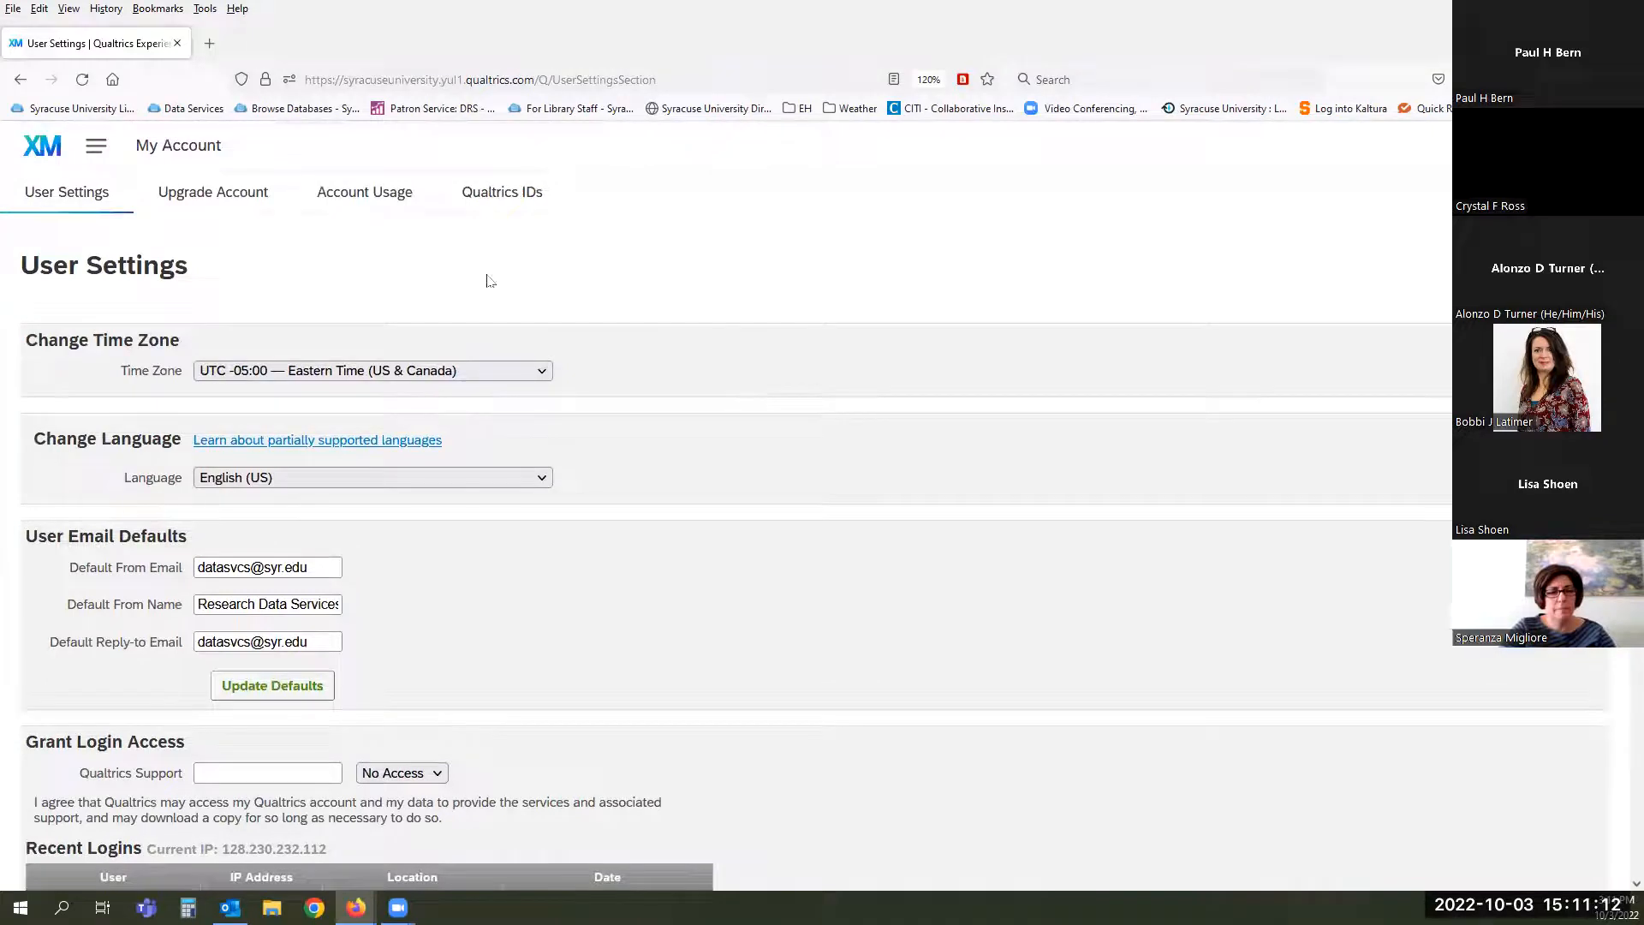
pyautogui.click(191, 193)
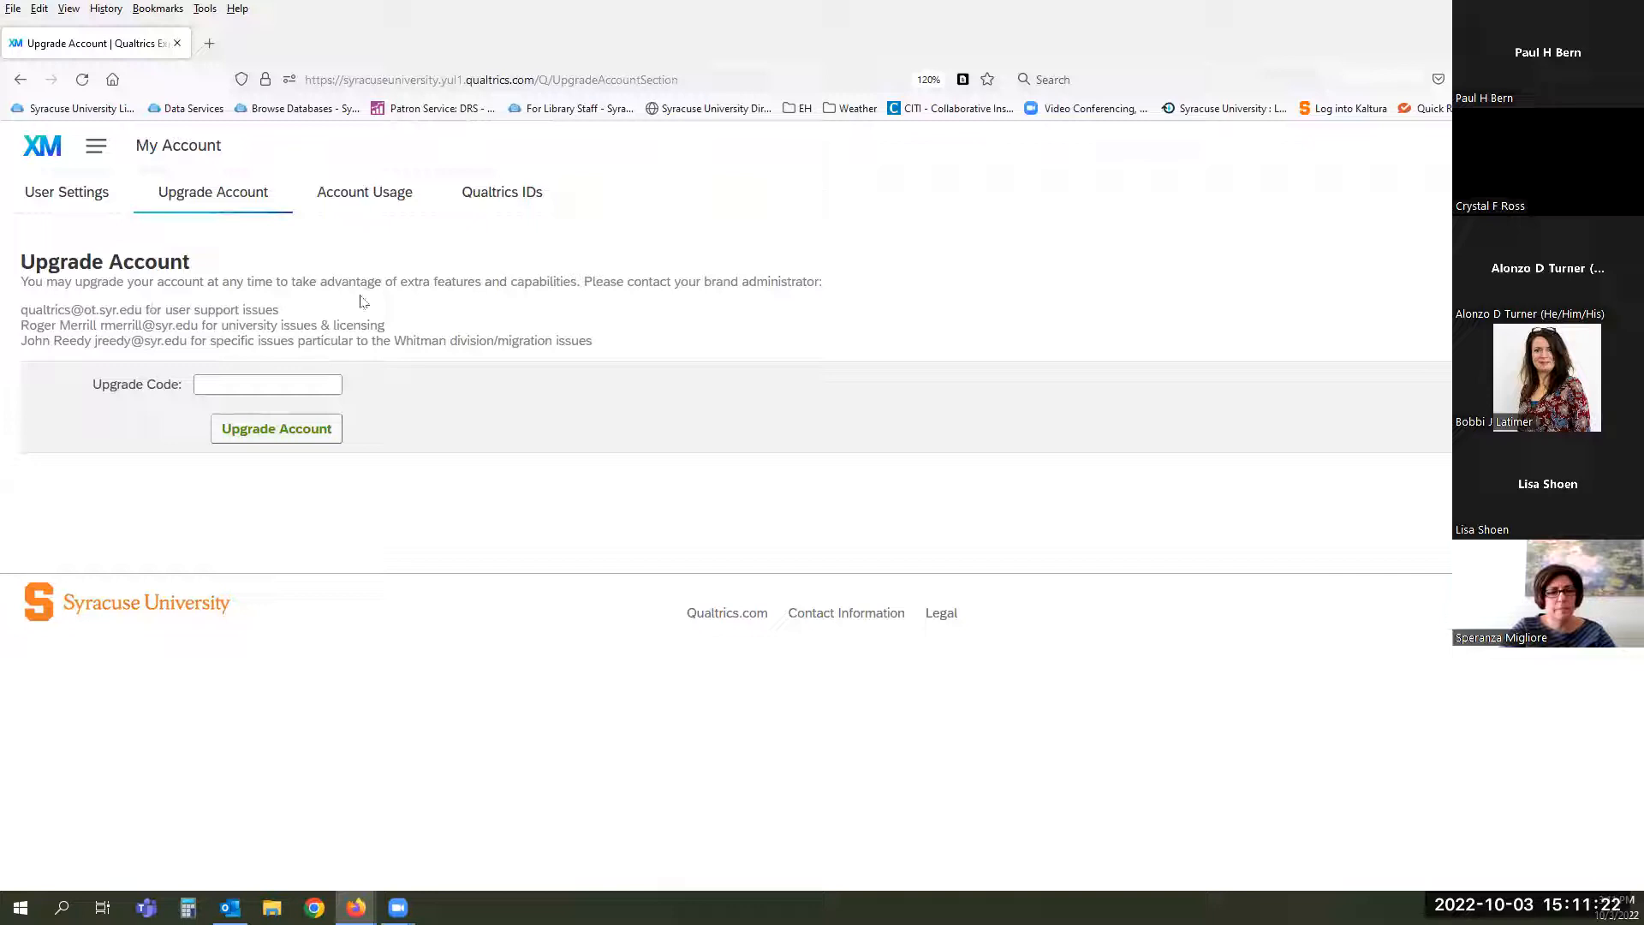
# - View Account Usage, then switch to the Qualtrics IDs section
pyautogui.click(369, 195)
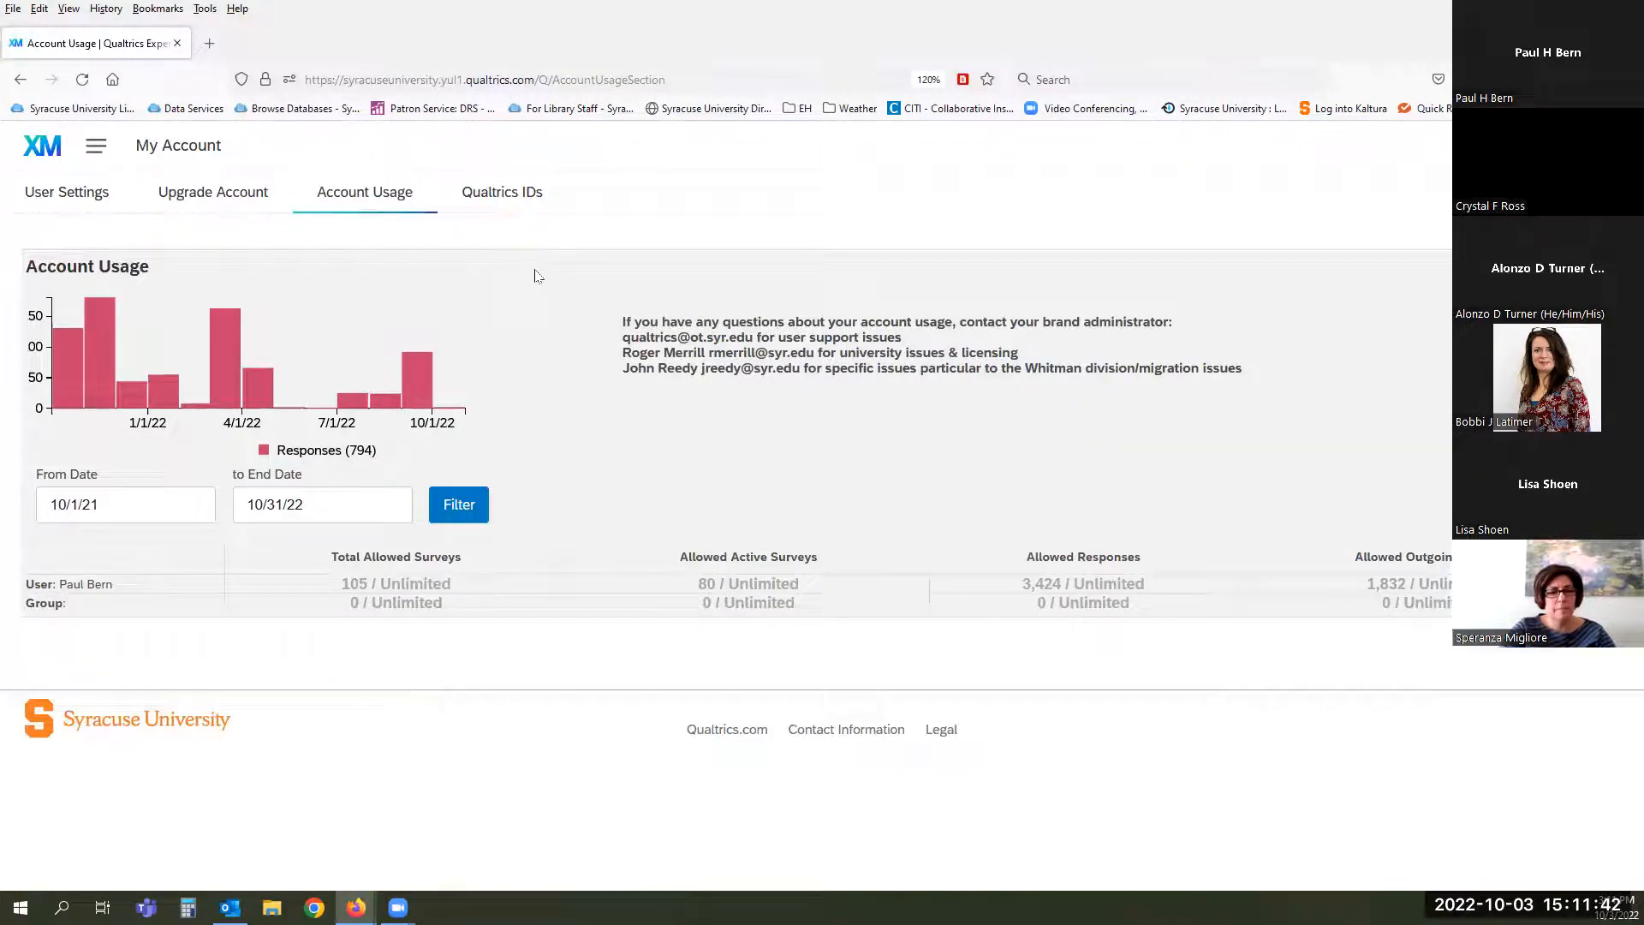
pyautogui.click(497, 199)
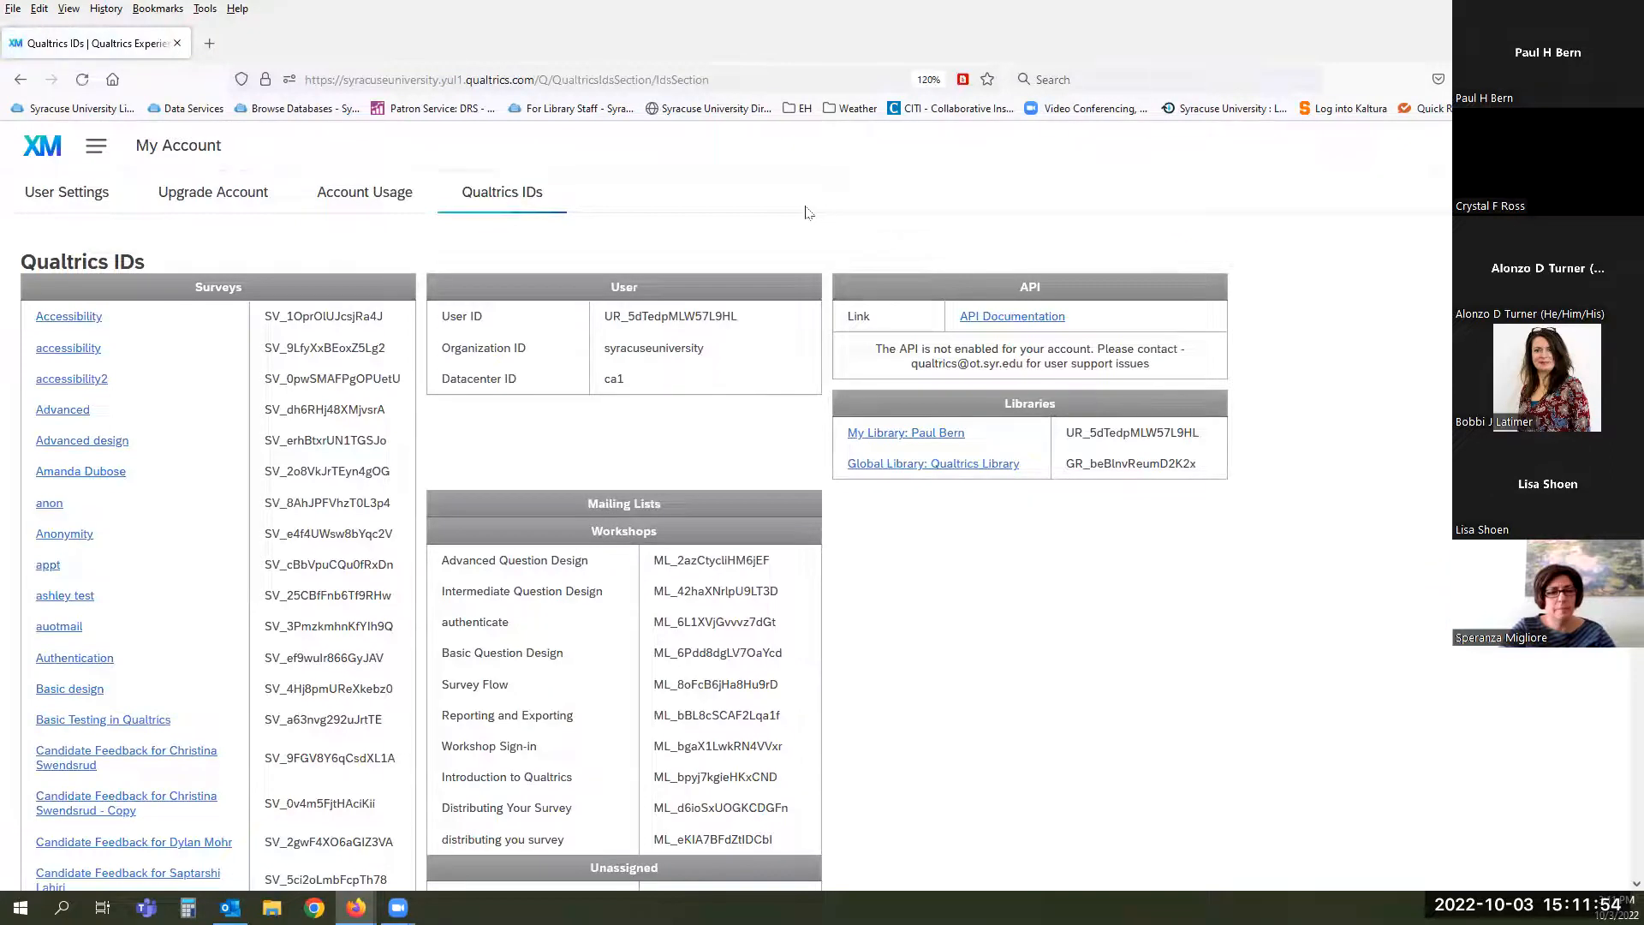
# - Scroll the survey, user and mailing list ID tables, then open the account menu
pyautogui.scroll(-2, 807, 209)
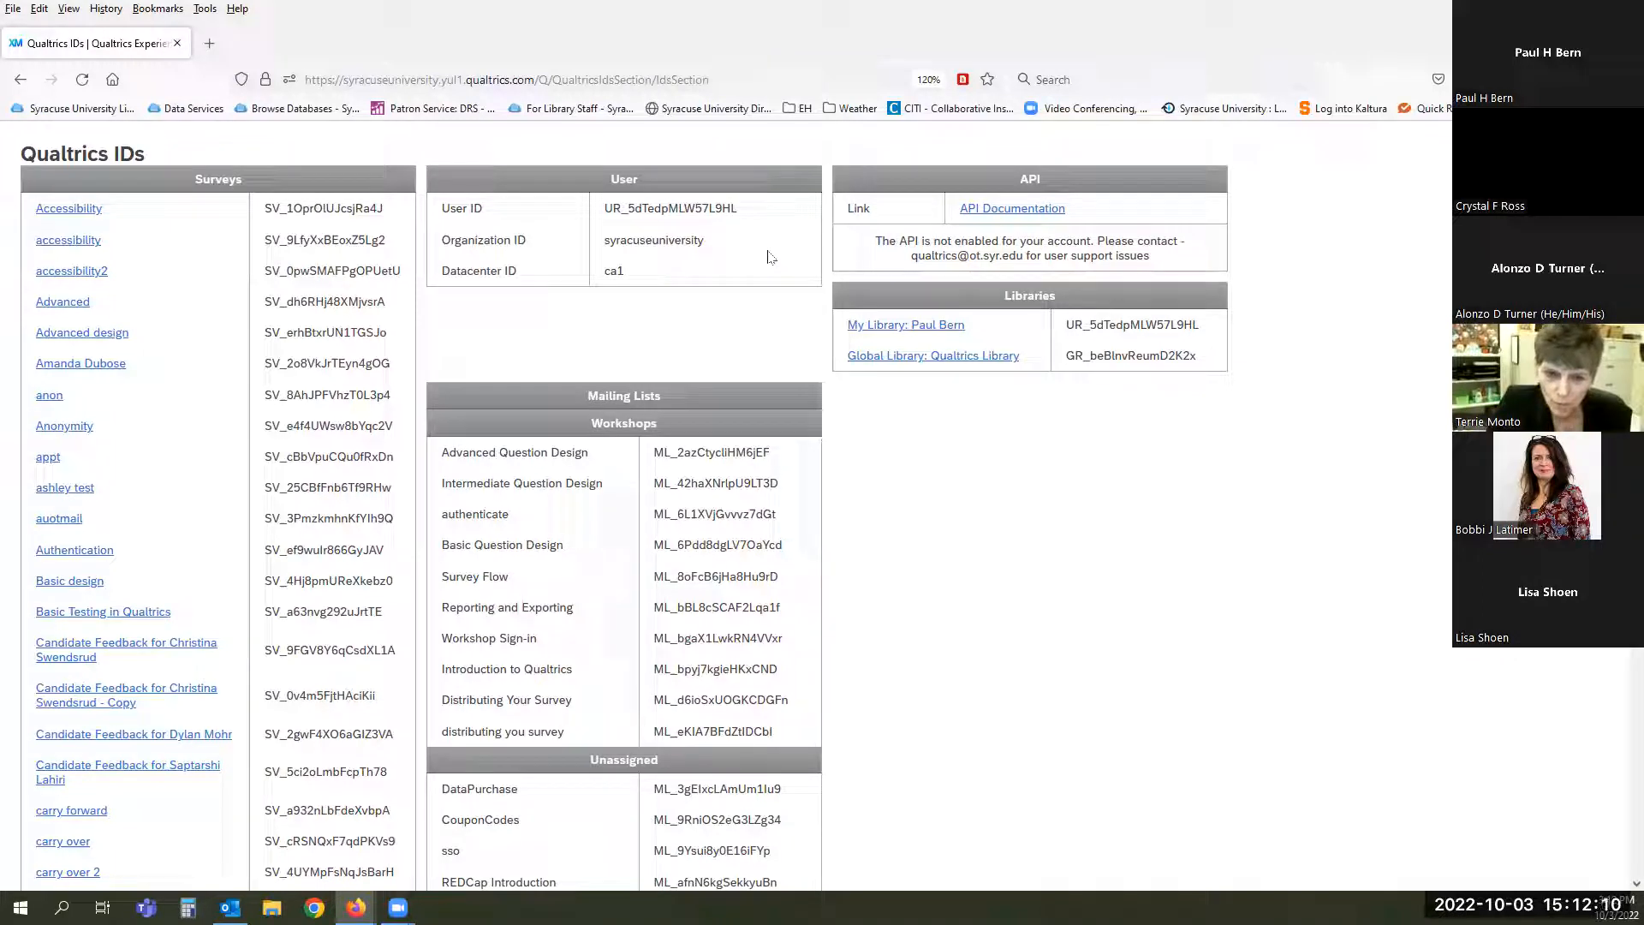
pyautogui.scroll(-3, 770, 257)
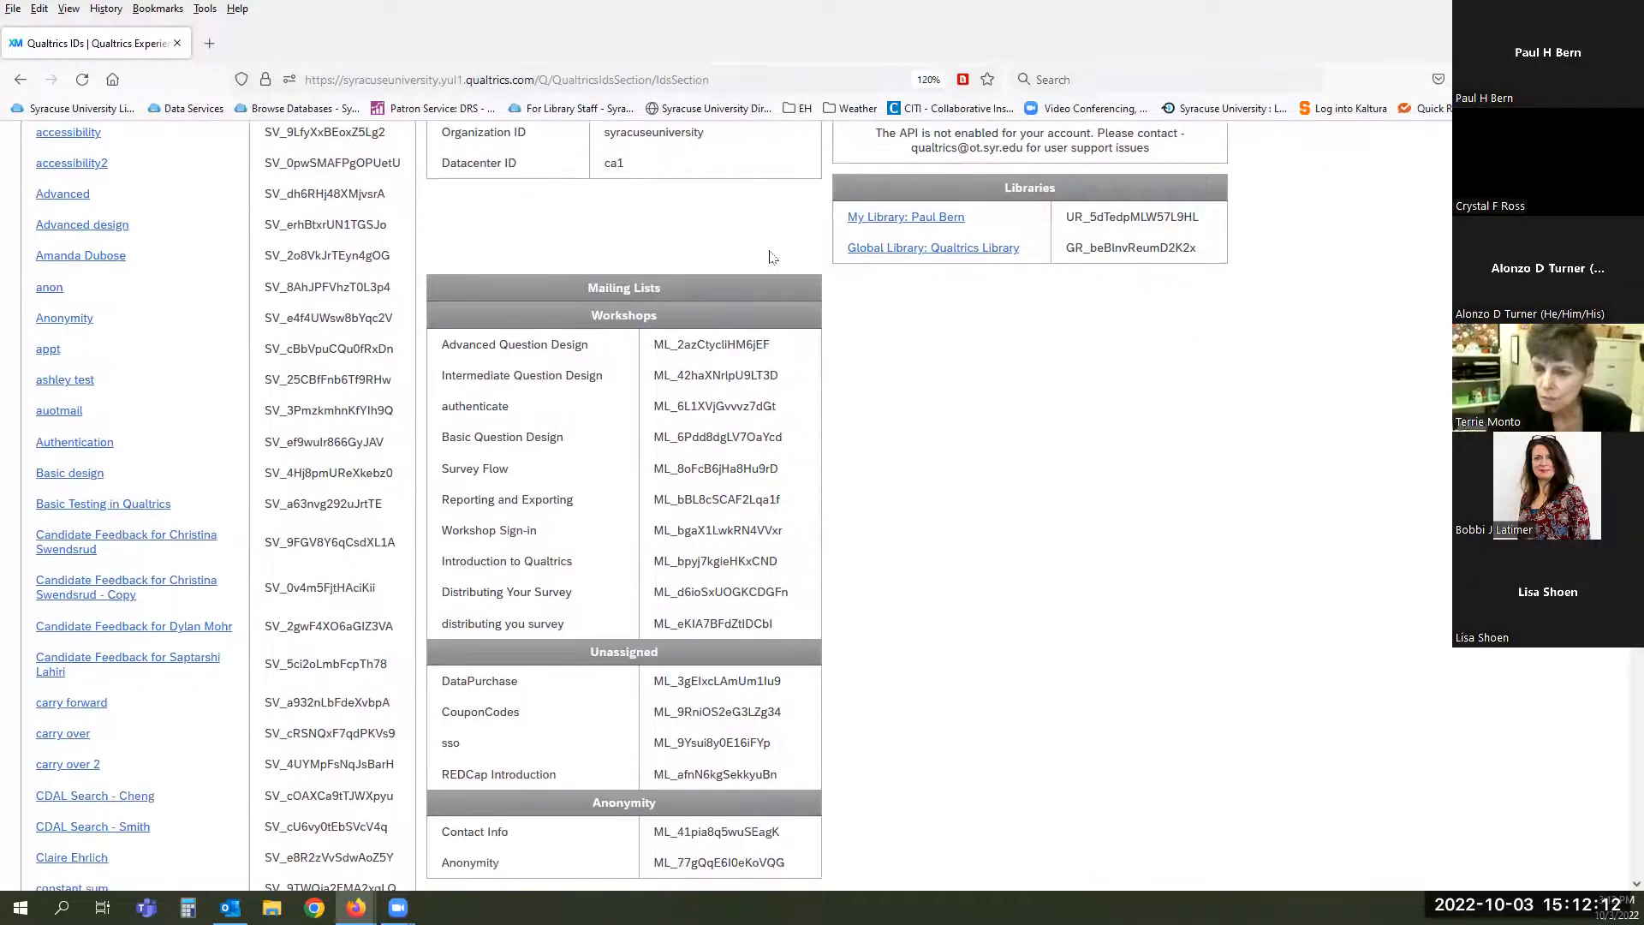
pyautogui.scroll(-10, 769, 256)
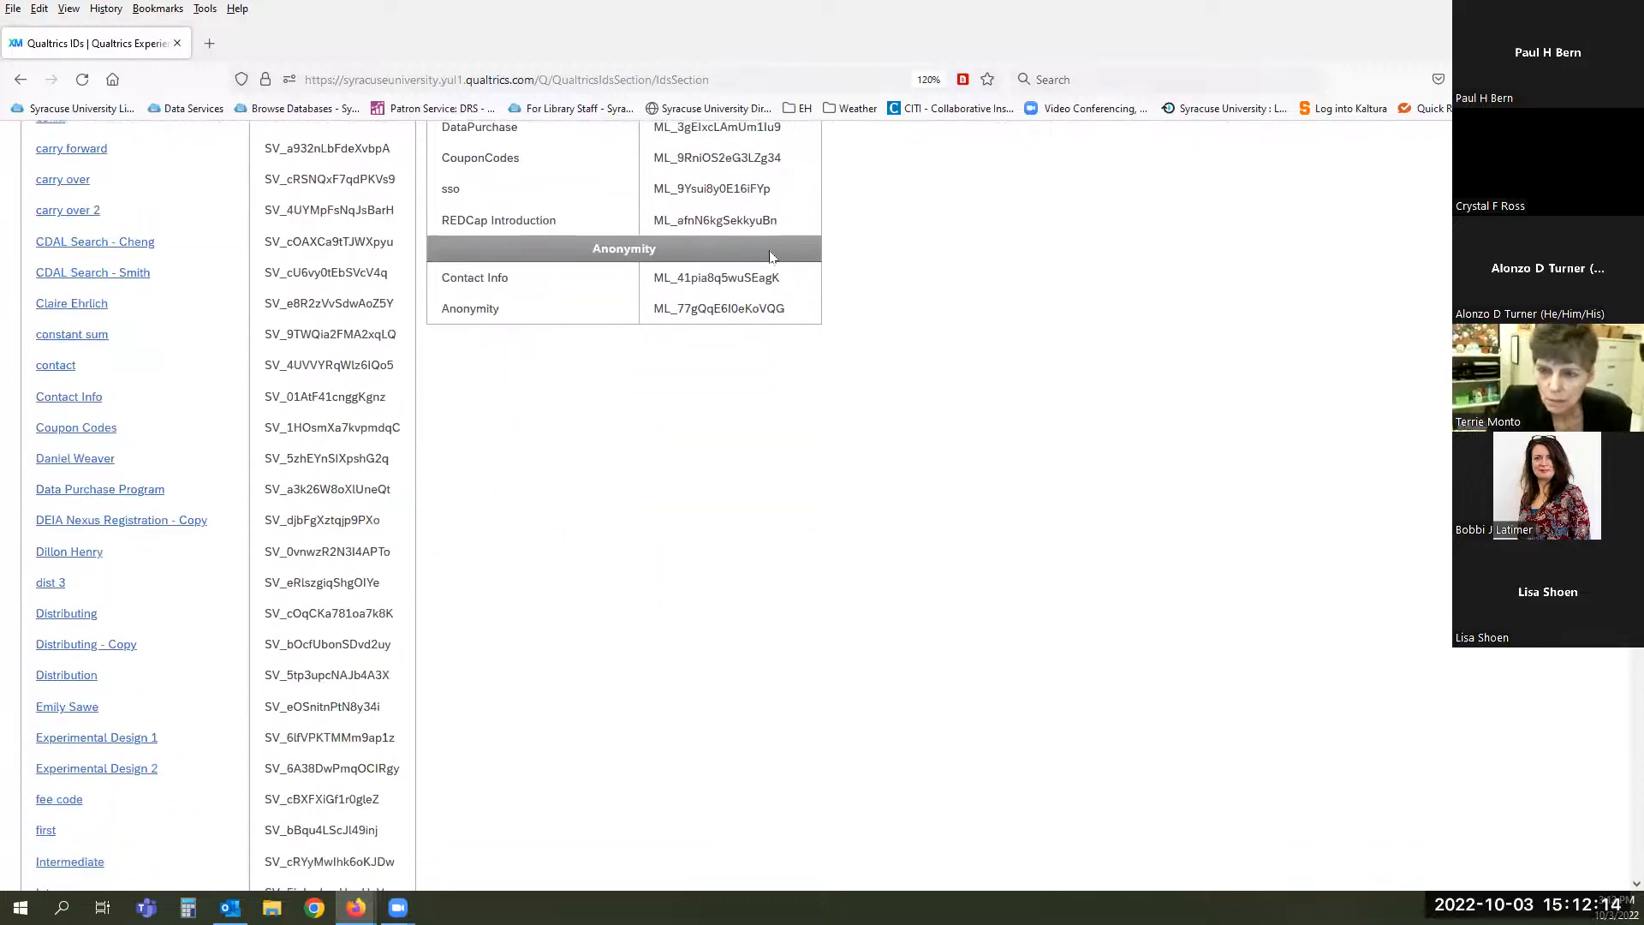
pyautogui.scroll(15, 770, 256)
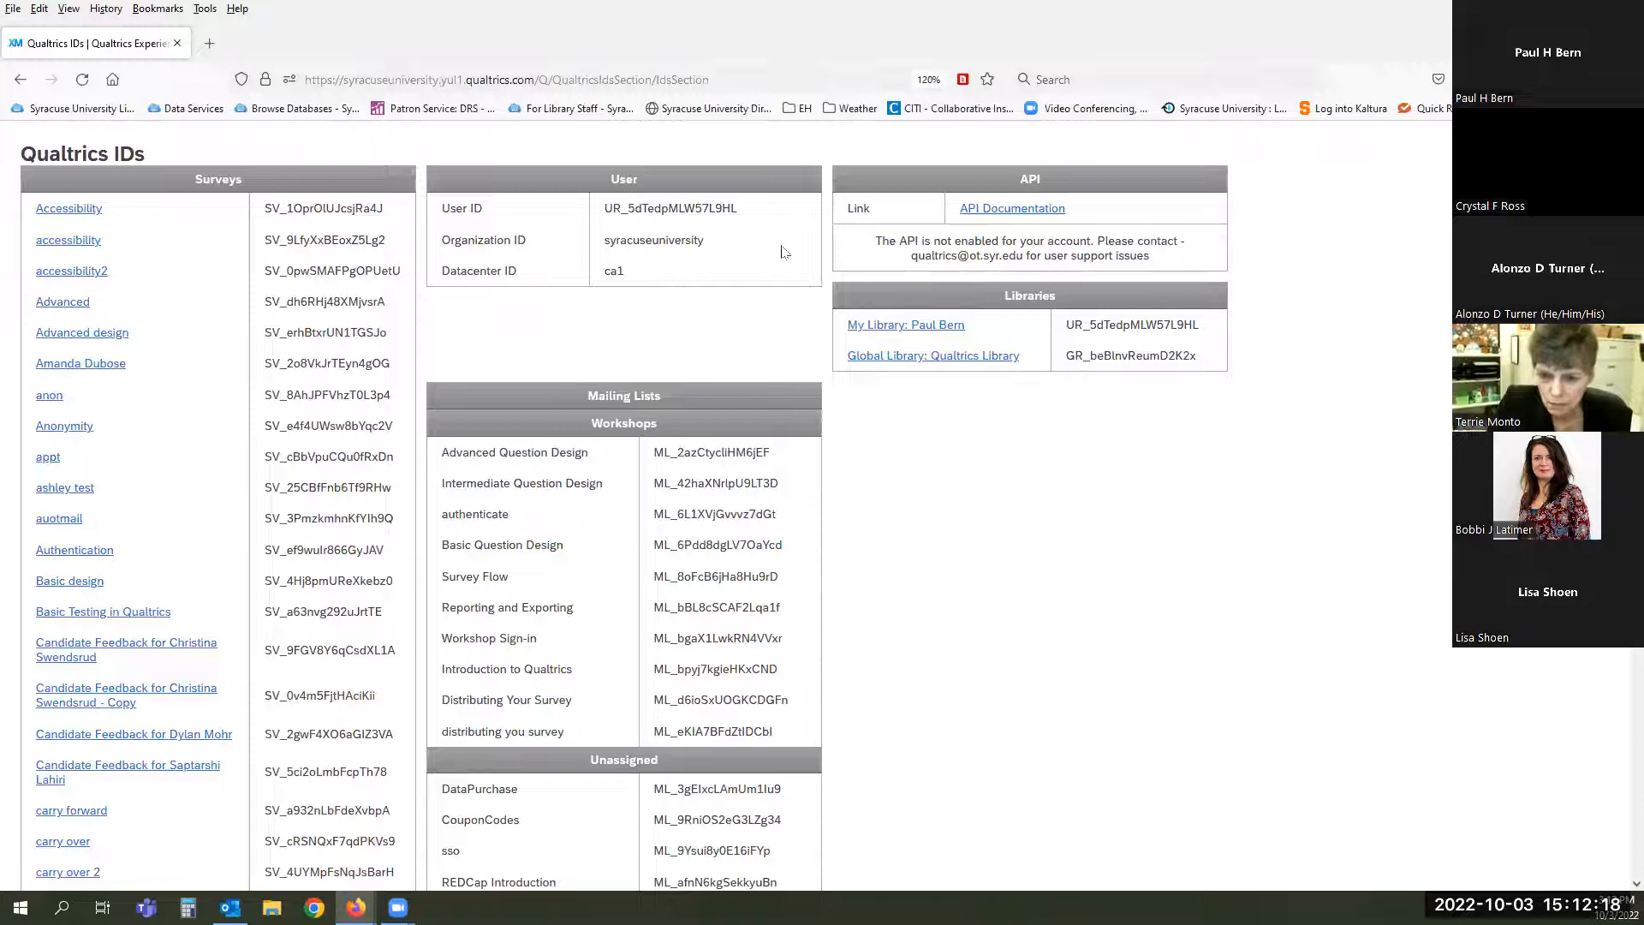
pyautogui.scroll(2, 774, 263)
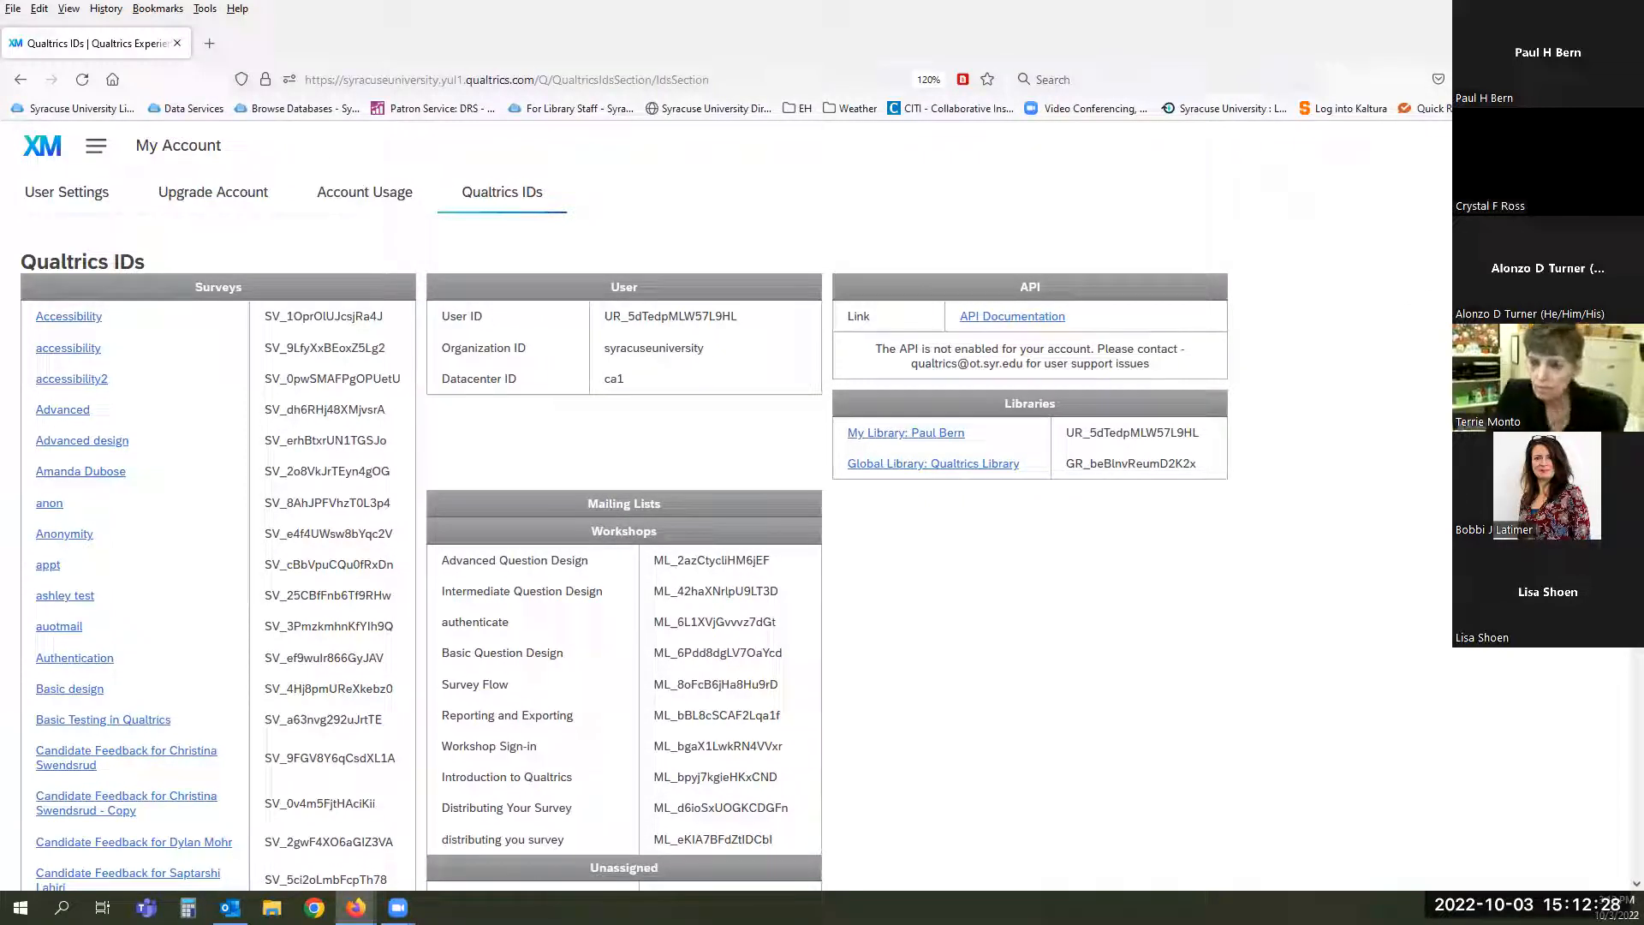
pyautogui.click(1600, 146)
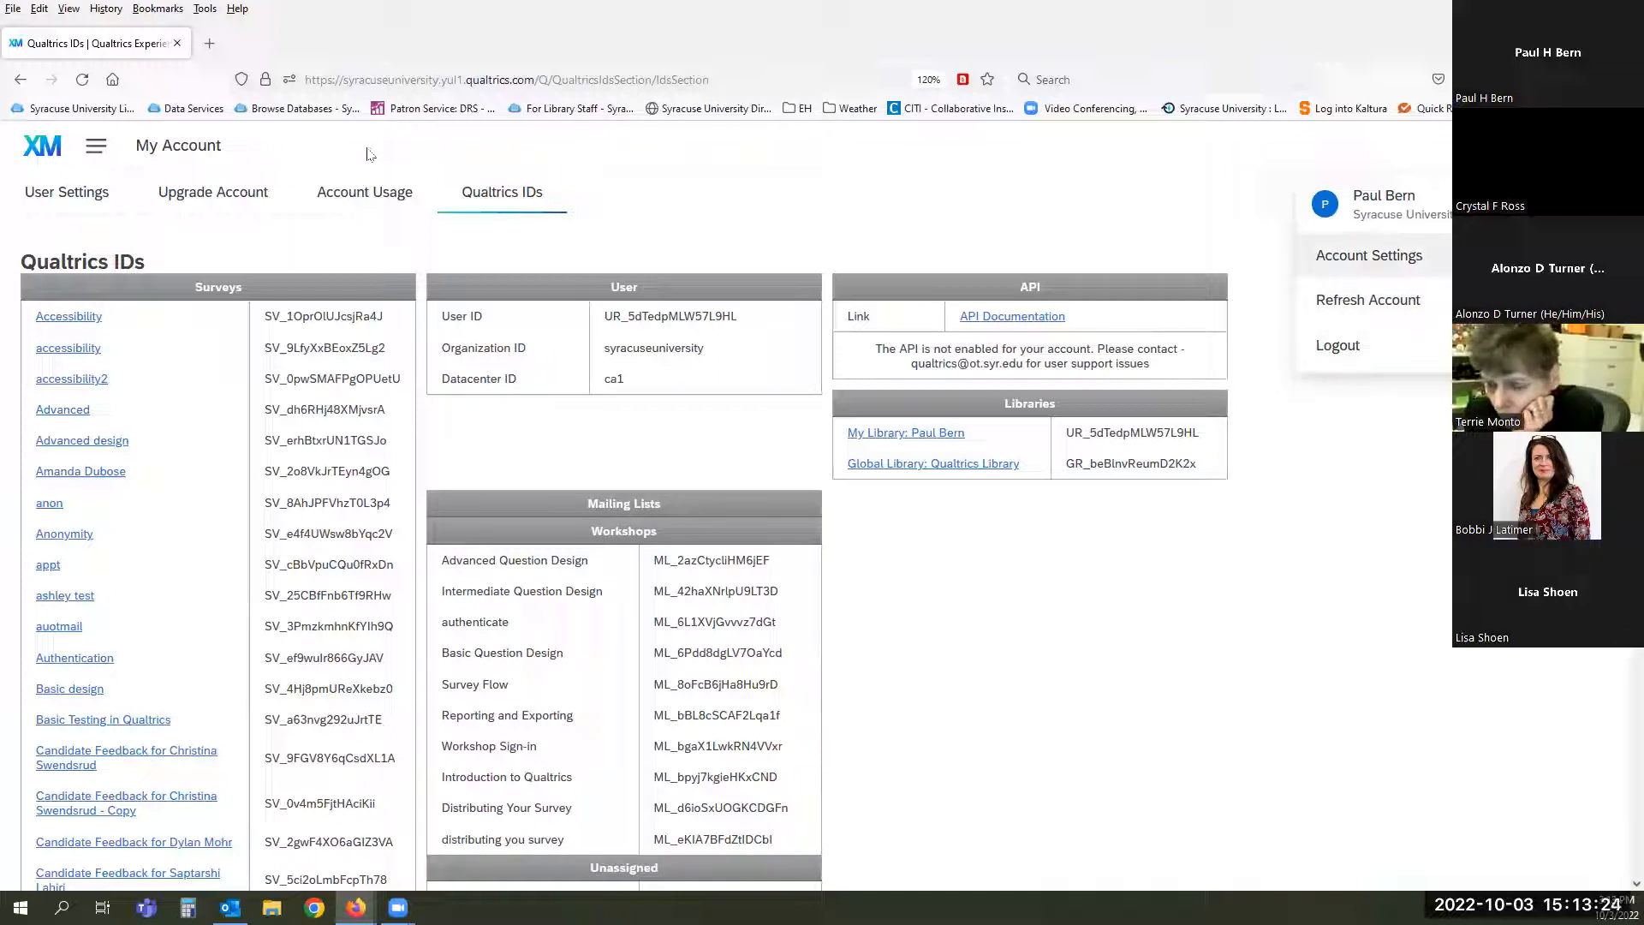
# - Go to the Projects page and start creating a new project
pyautogui.click(94, 146)
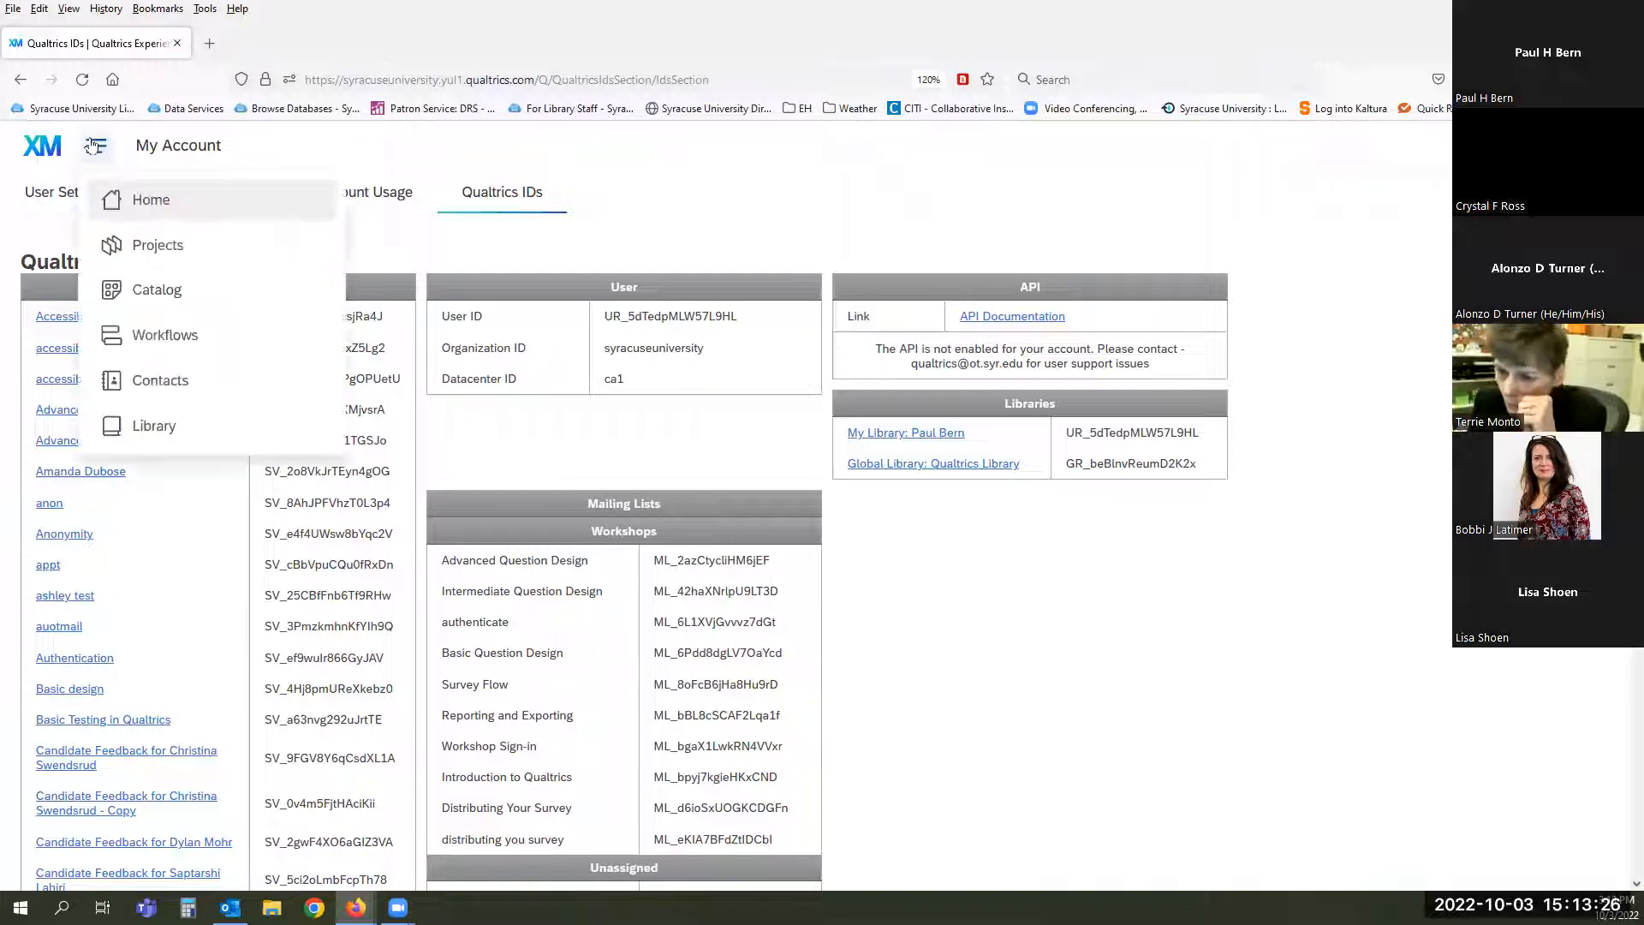
pyautogui.click(144, 246)
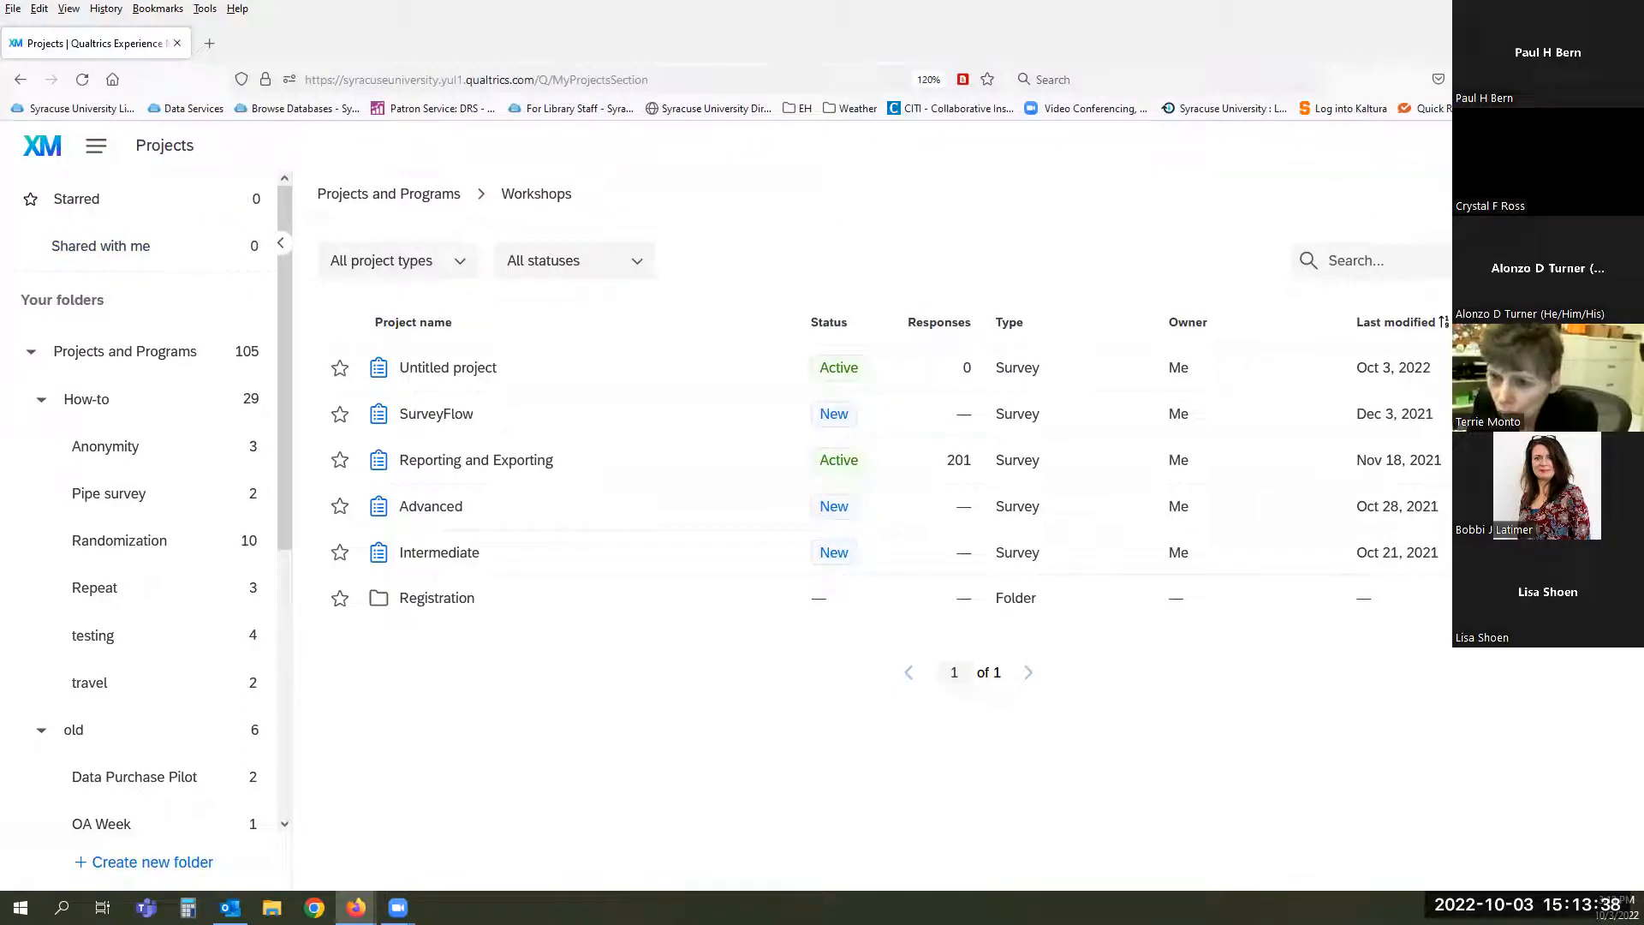
pyautogui.click(1541, 194)
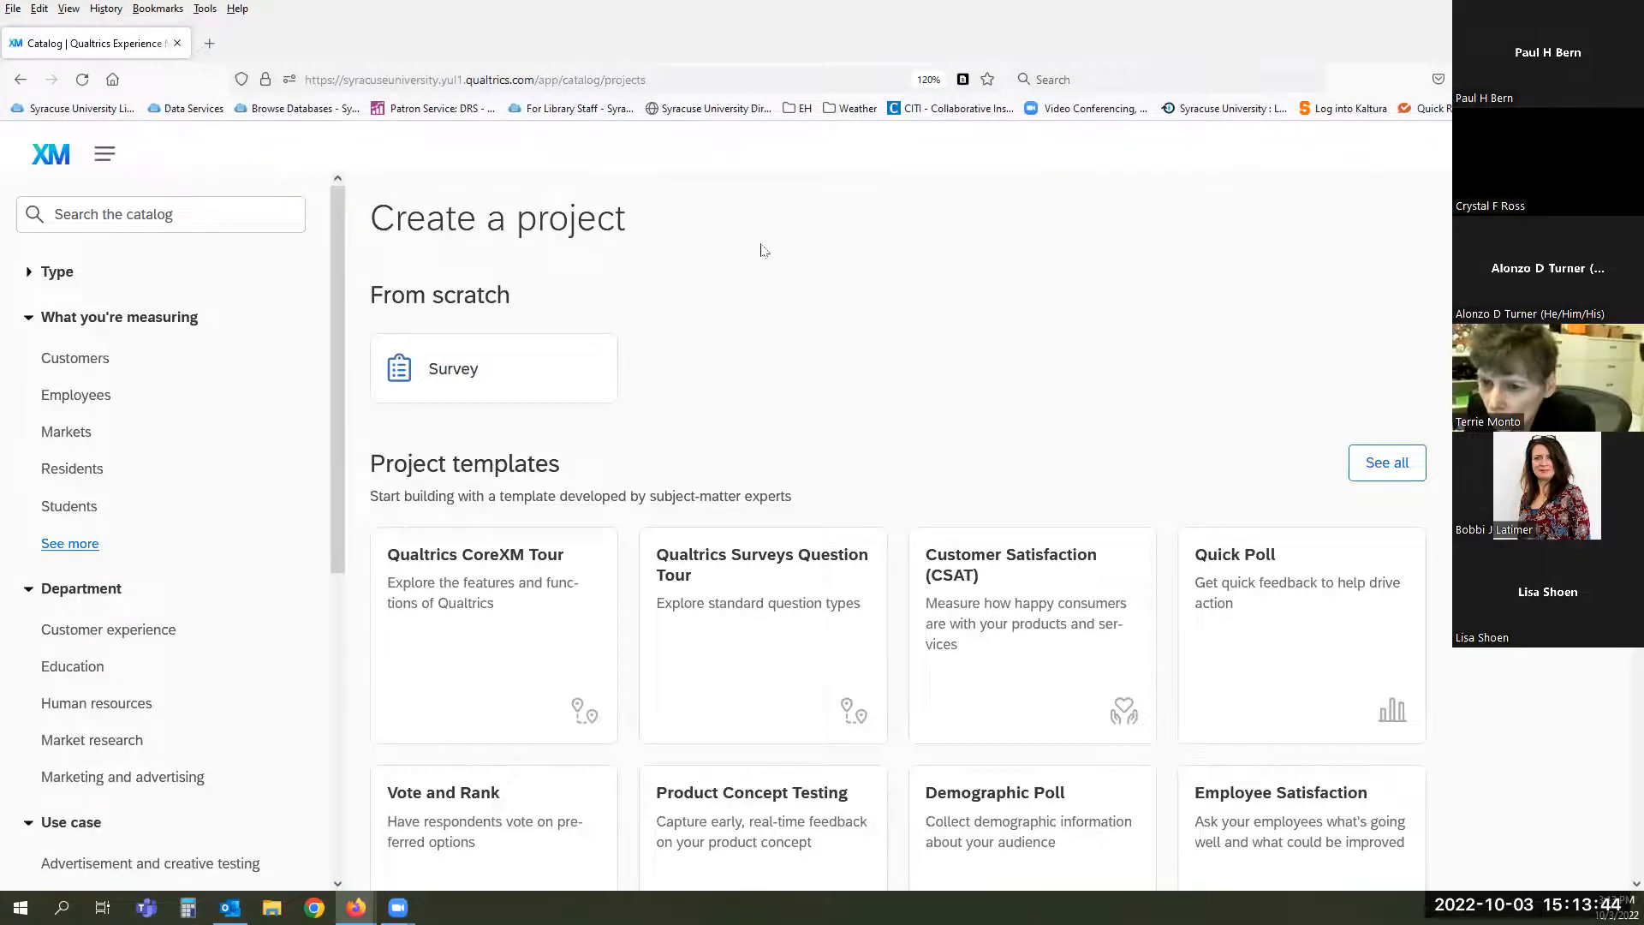
# - Scroll through the Catalog's project templates and back up to the from-scratch Survey option
pyautogui.scroll(-1, 747, 252)
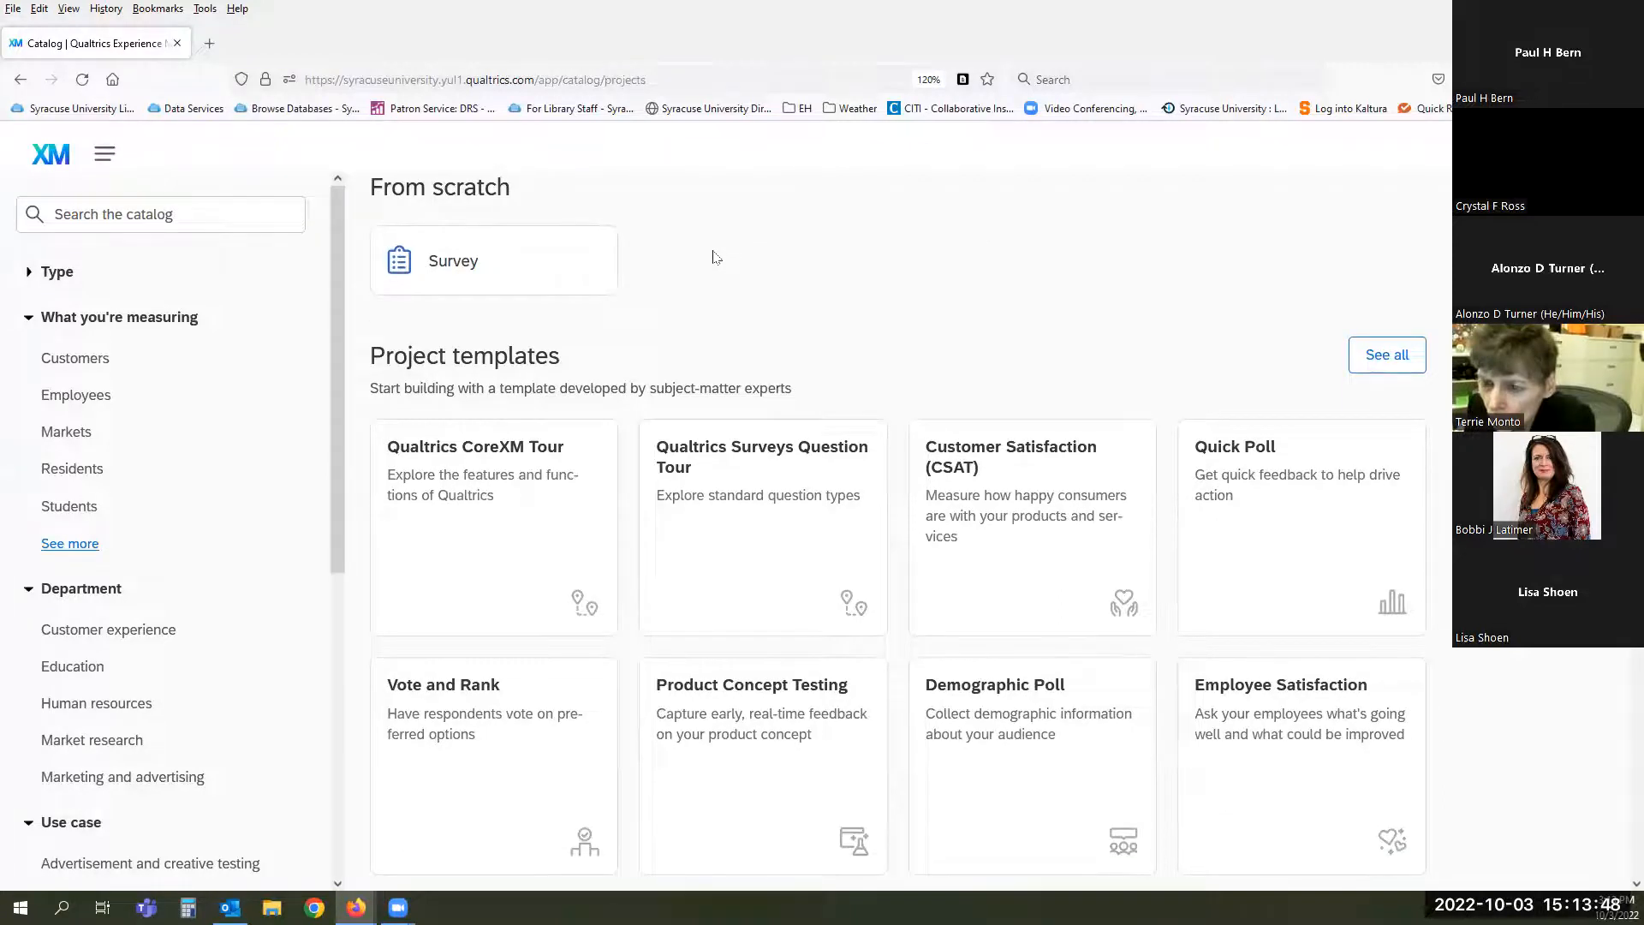
pyautogui.scroll(-1, 715, 257)
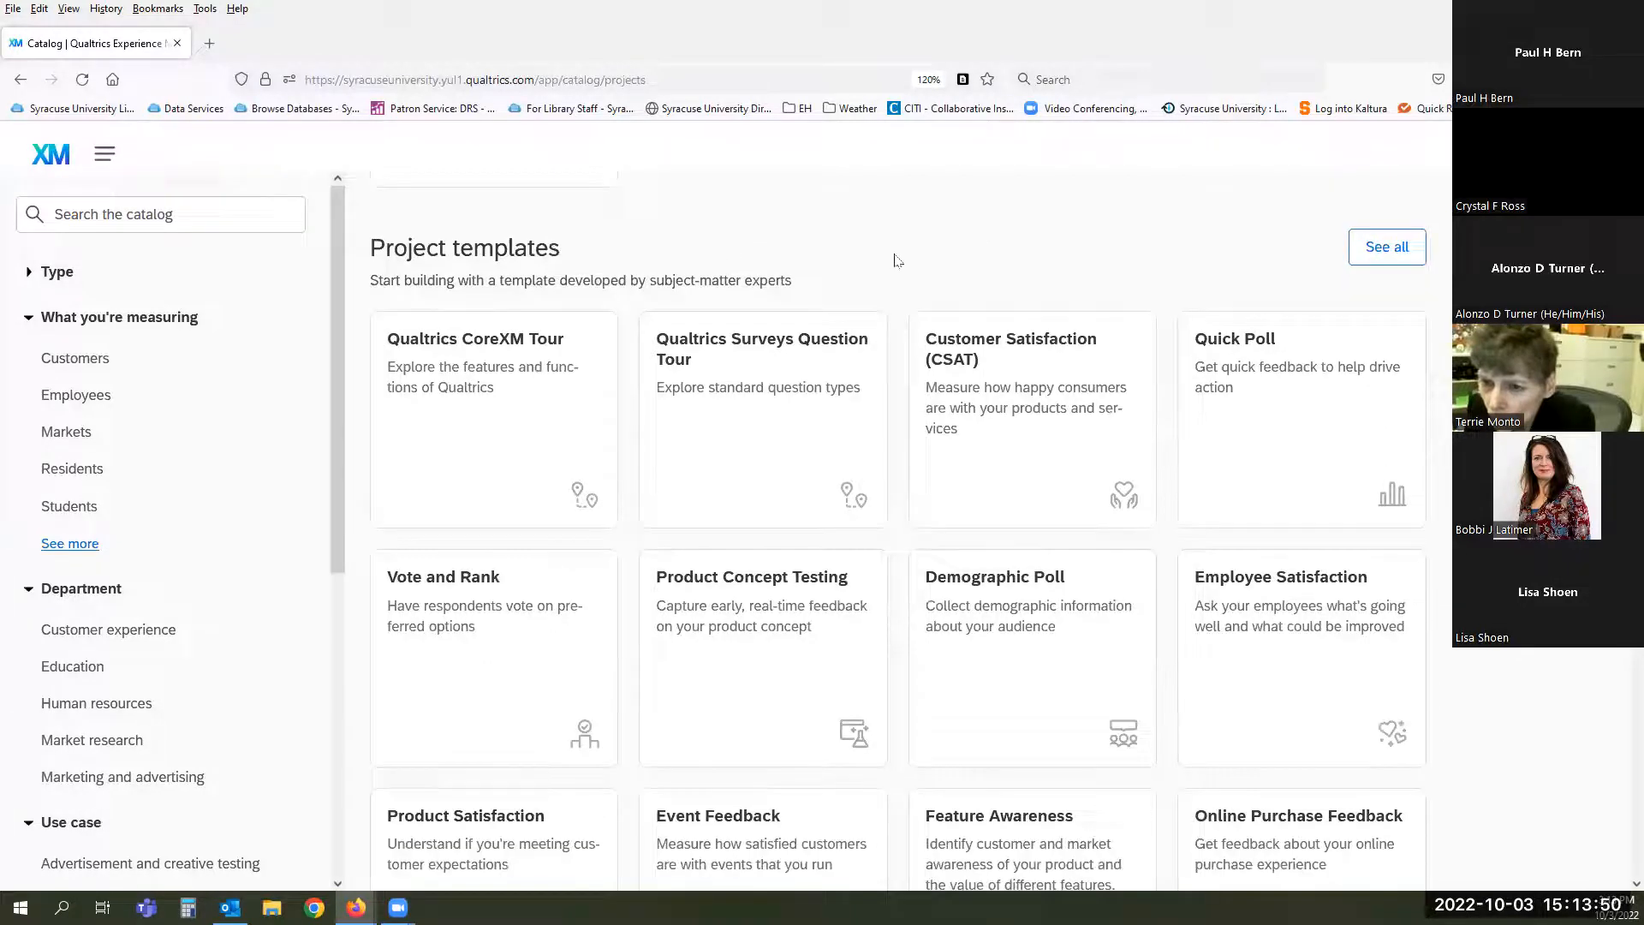
pyautogui.scroll(-1, 899, 260)
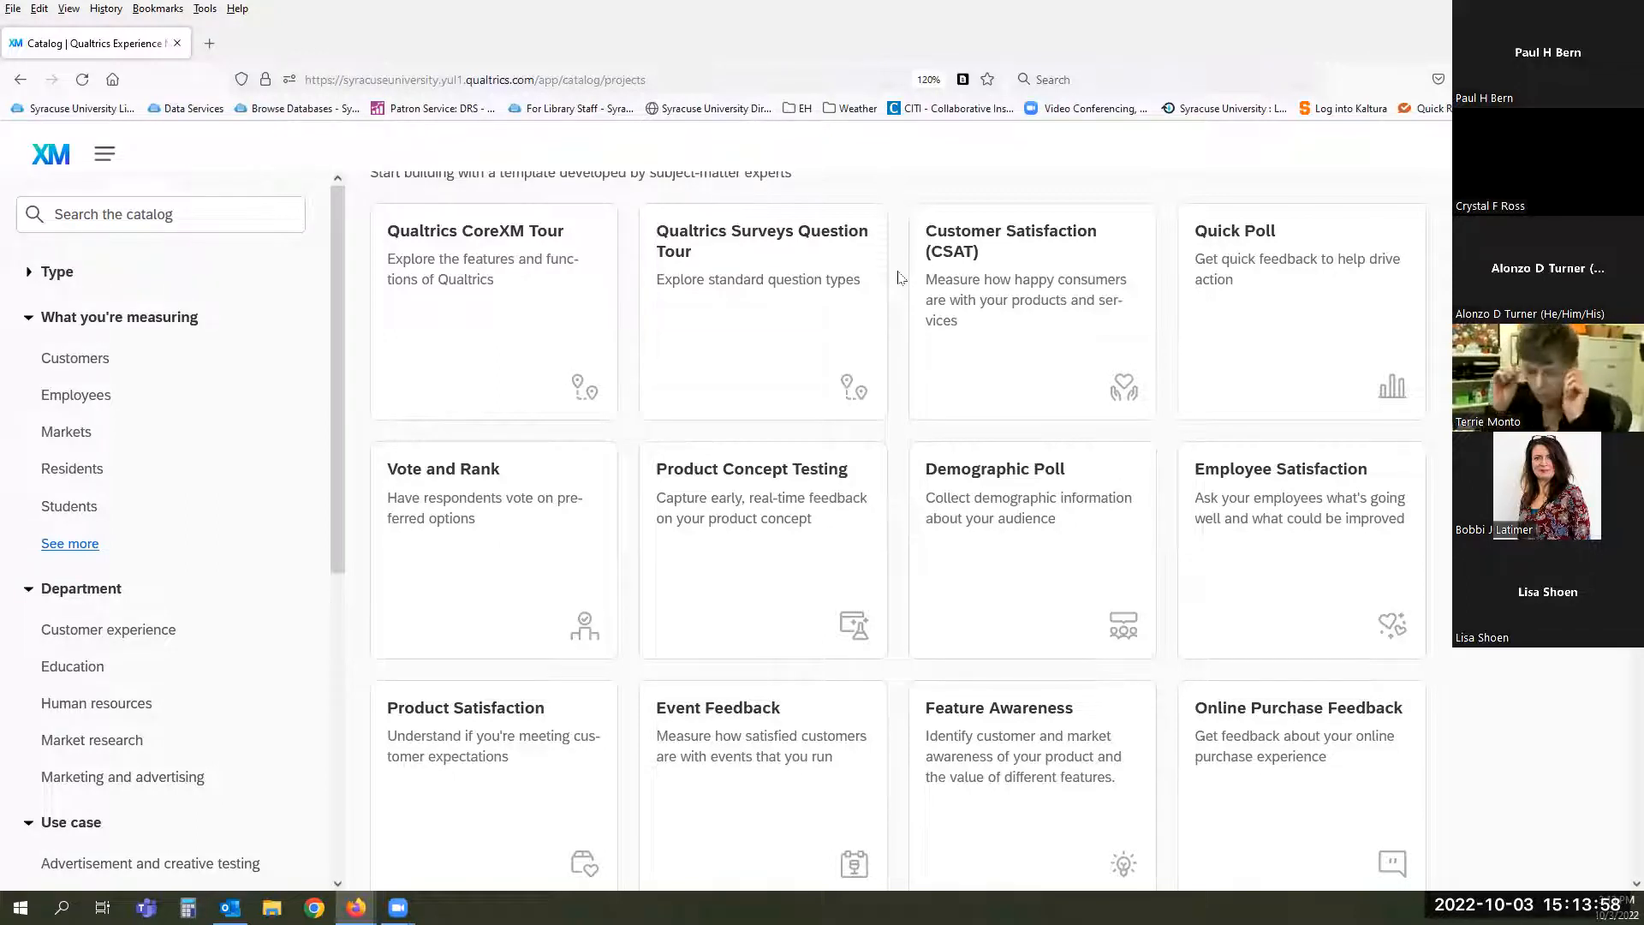
pyautogui.scroll(-4, 897, 280)
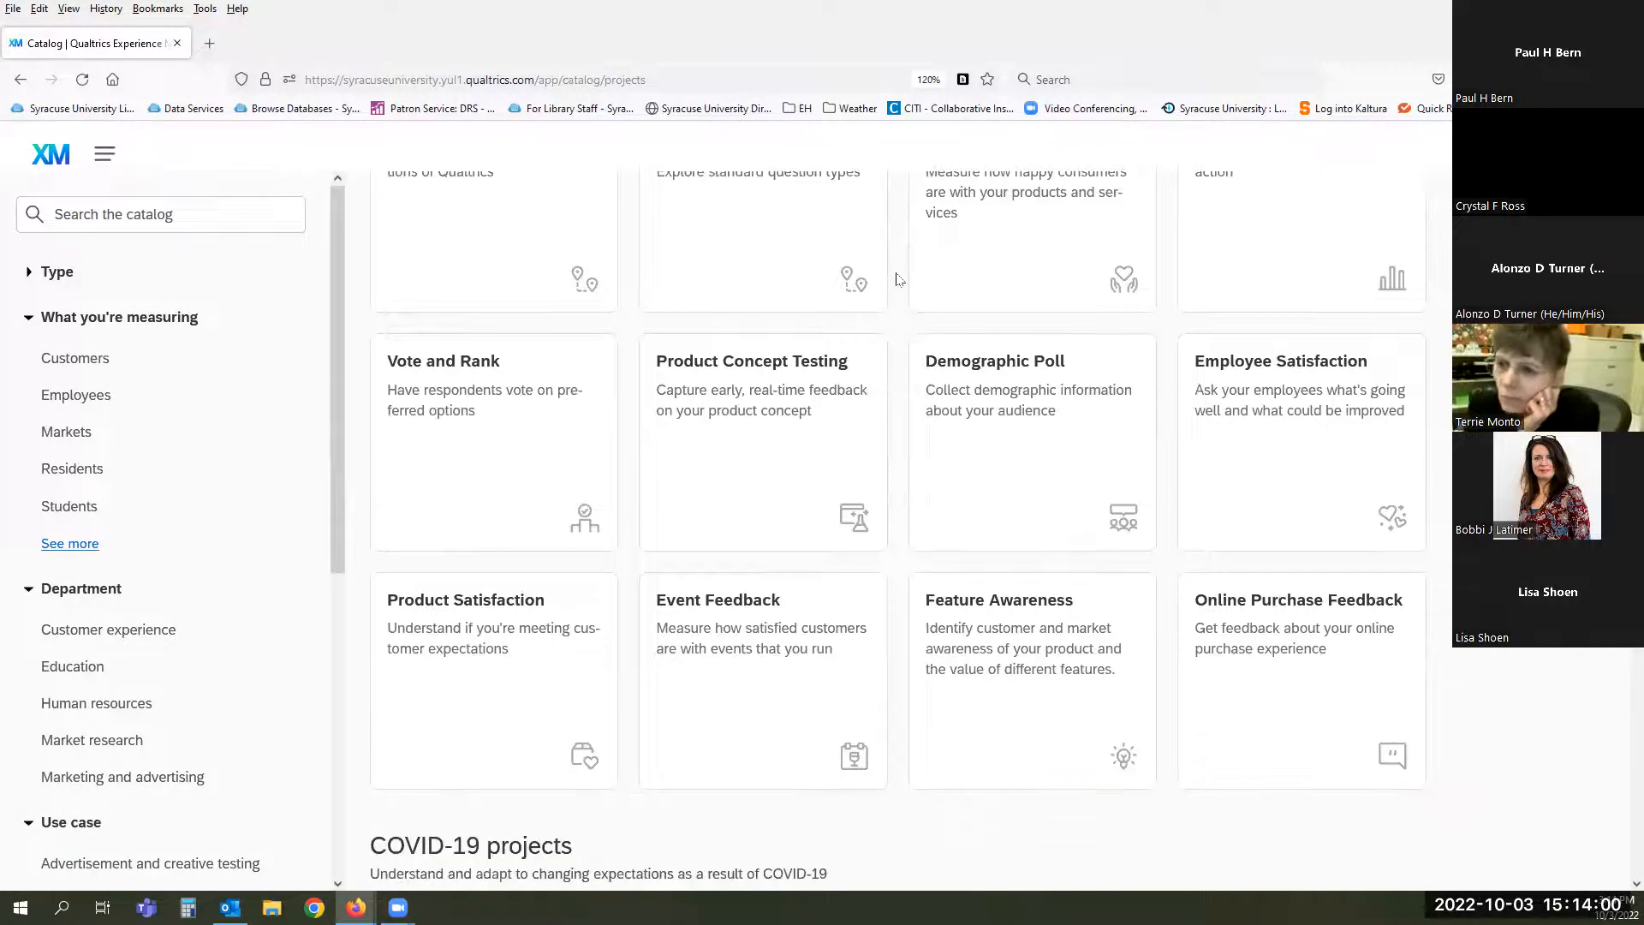
pyautogui.scroll(-6, 897, 279)
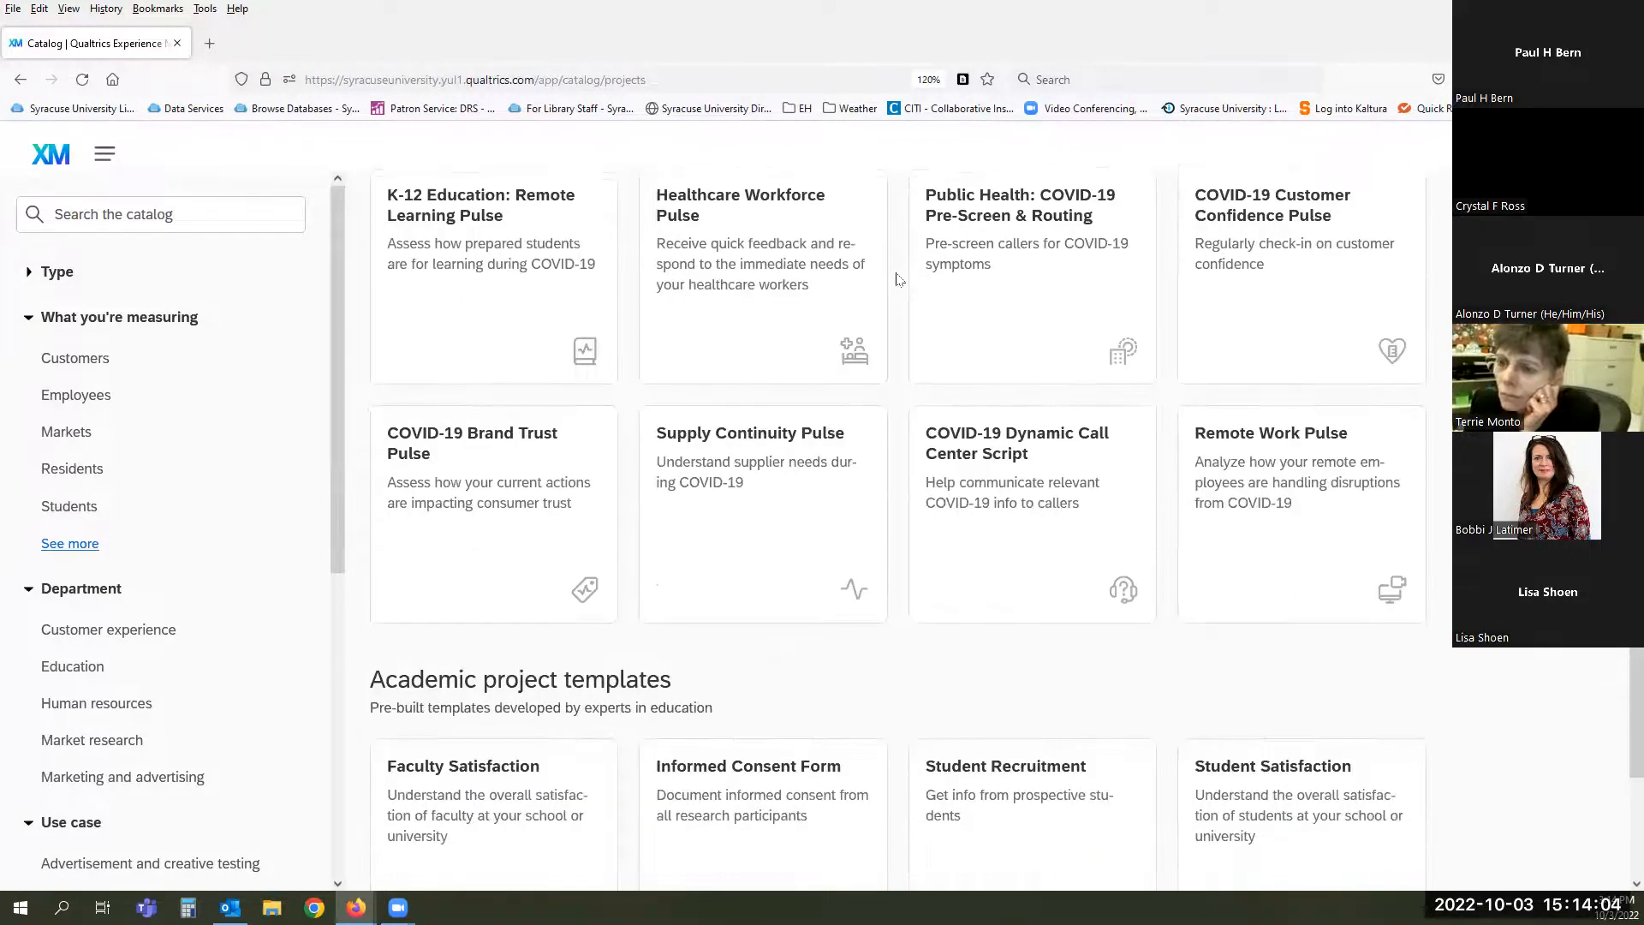
pyautogui.scroll(-4, 897, 279)
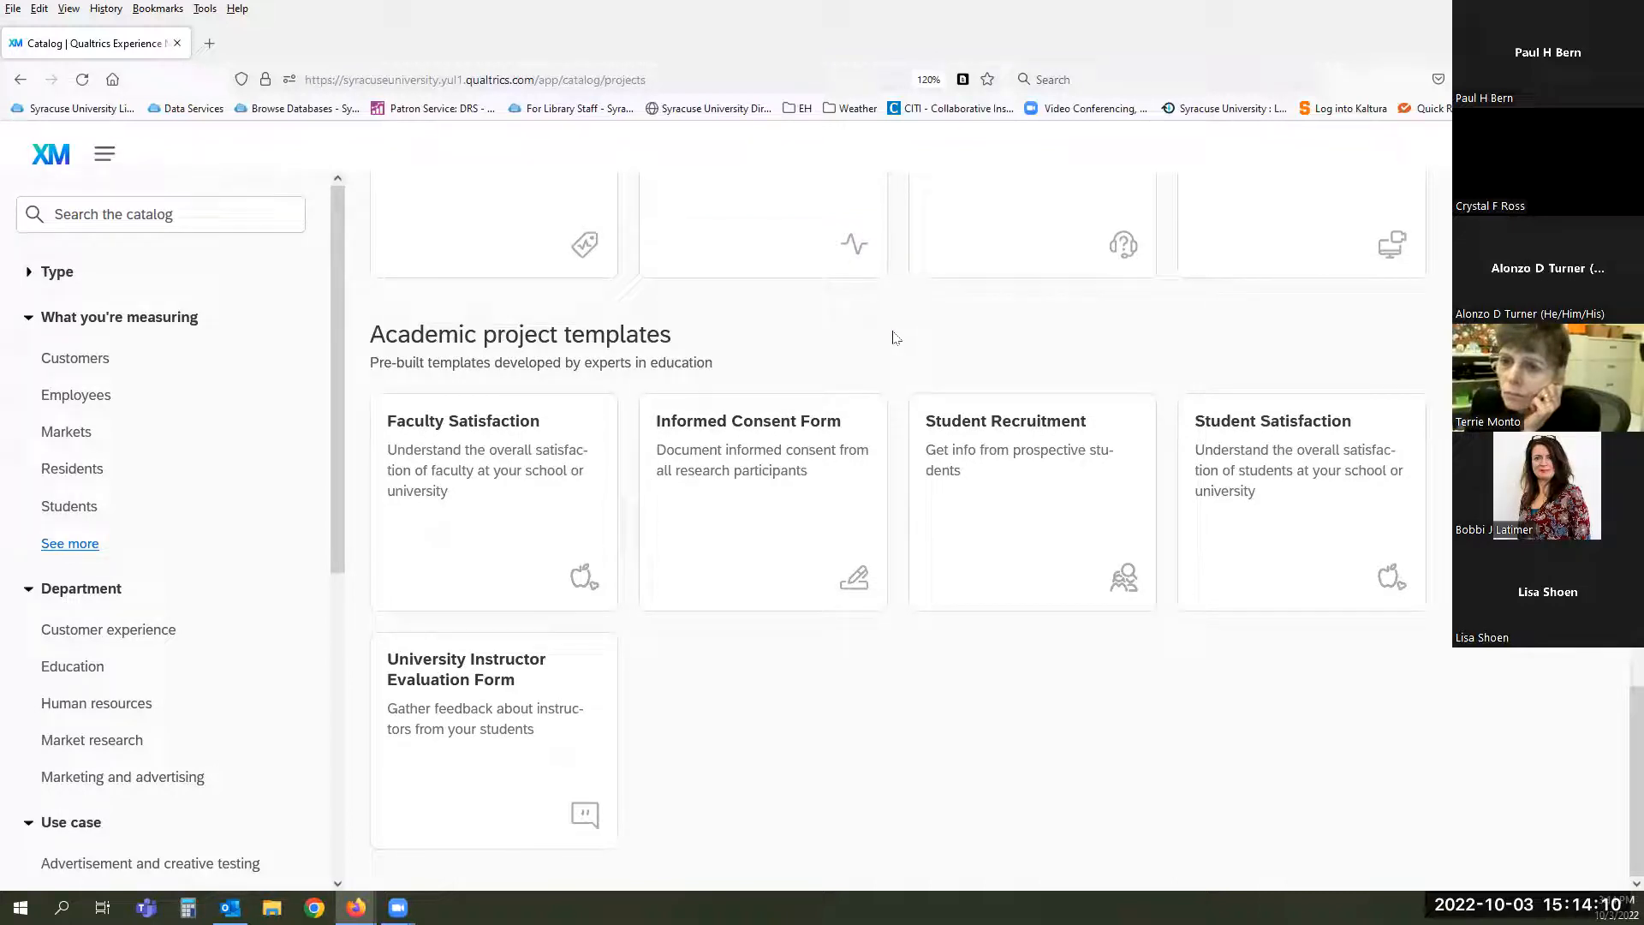
pyautogui.scroll(2, 896, 338)
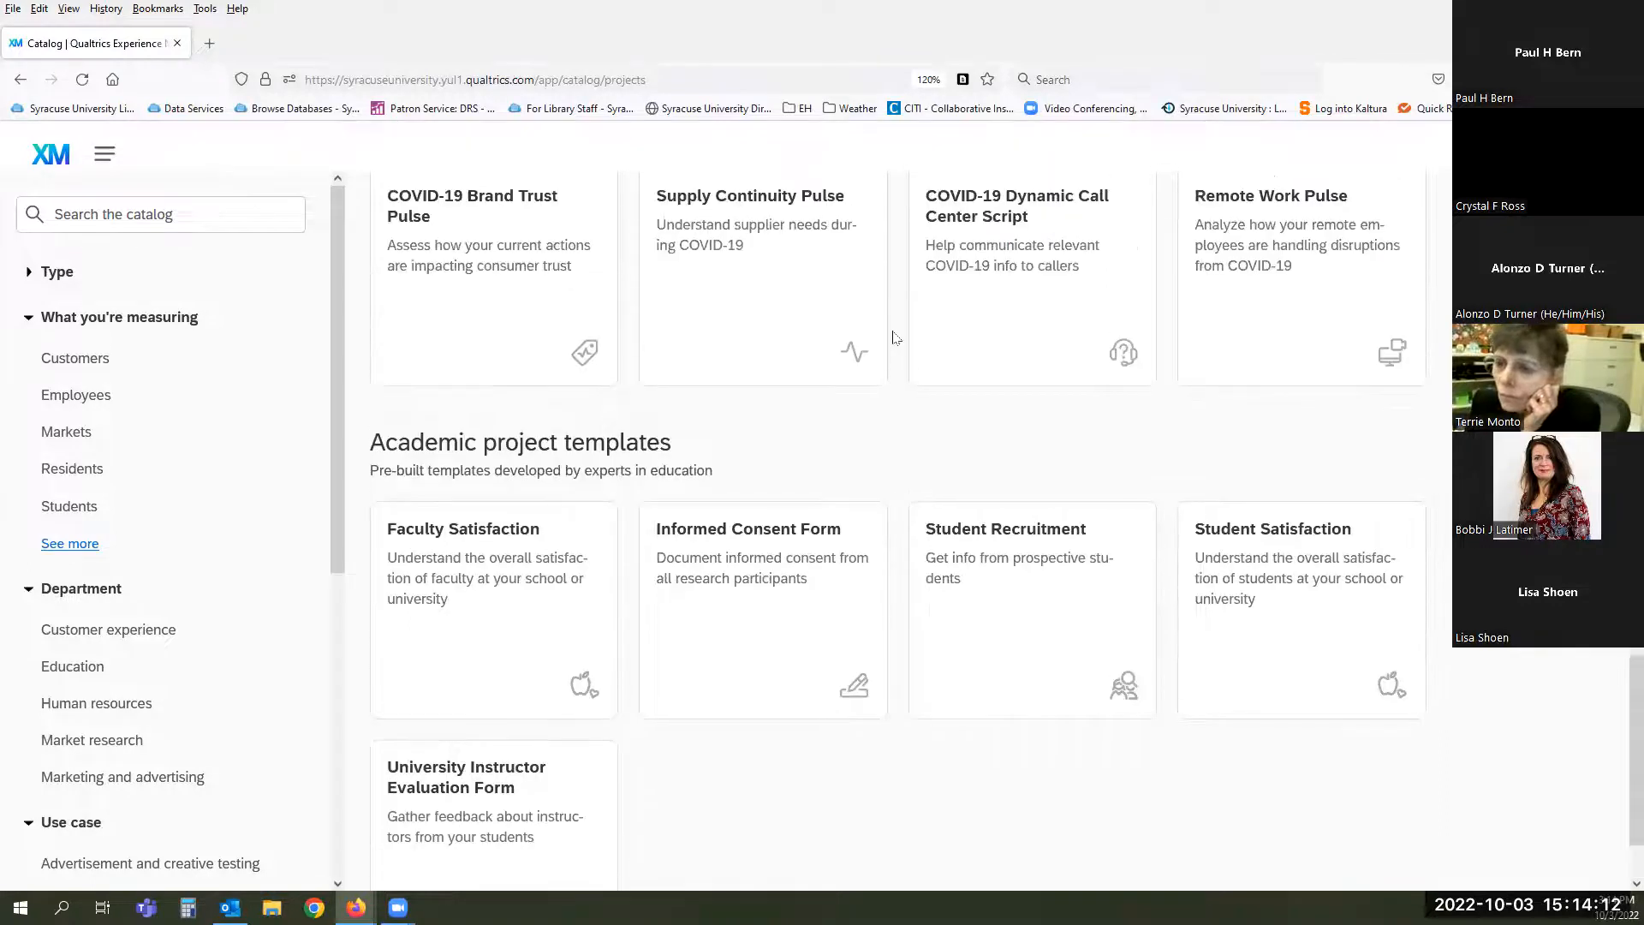
pyautogui.scroll(11, 897, 337)
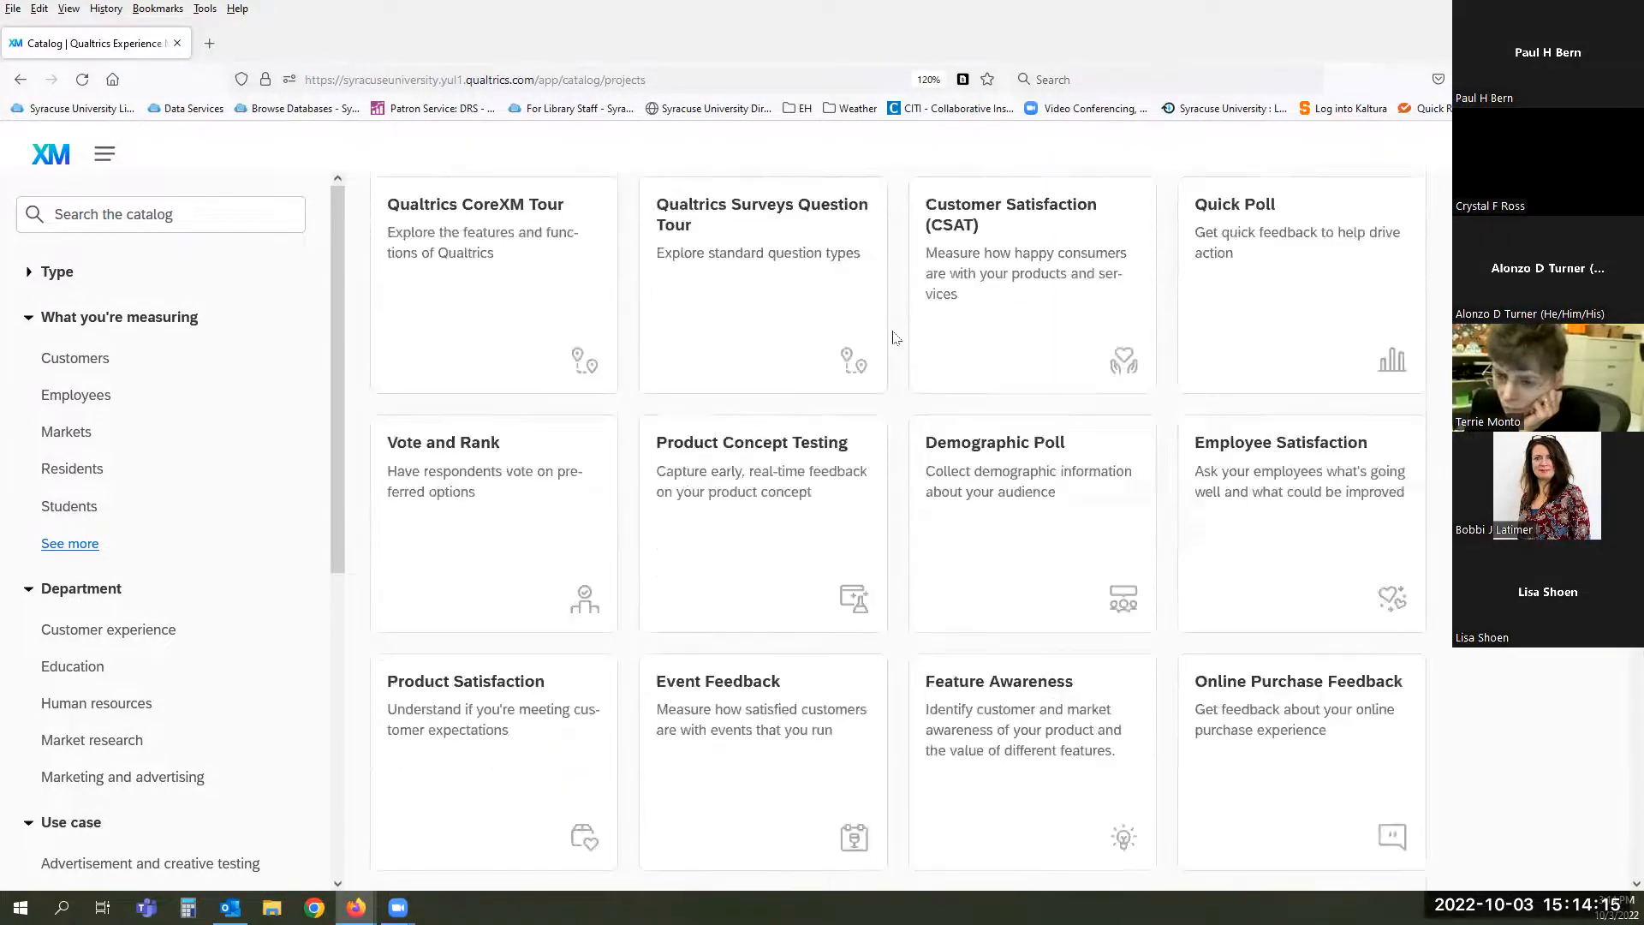
pyautogui.scroll(3, 896, 337)
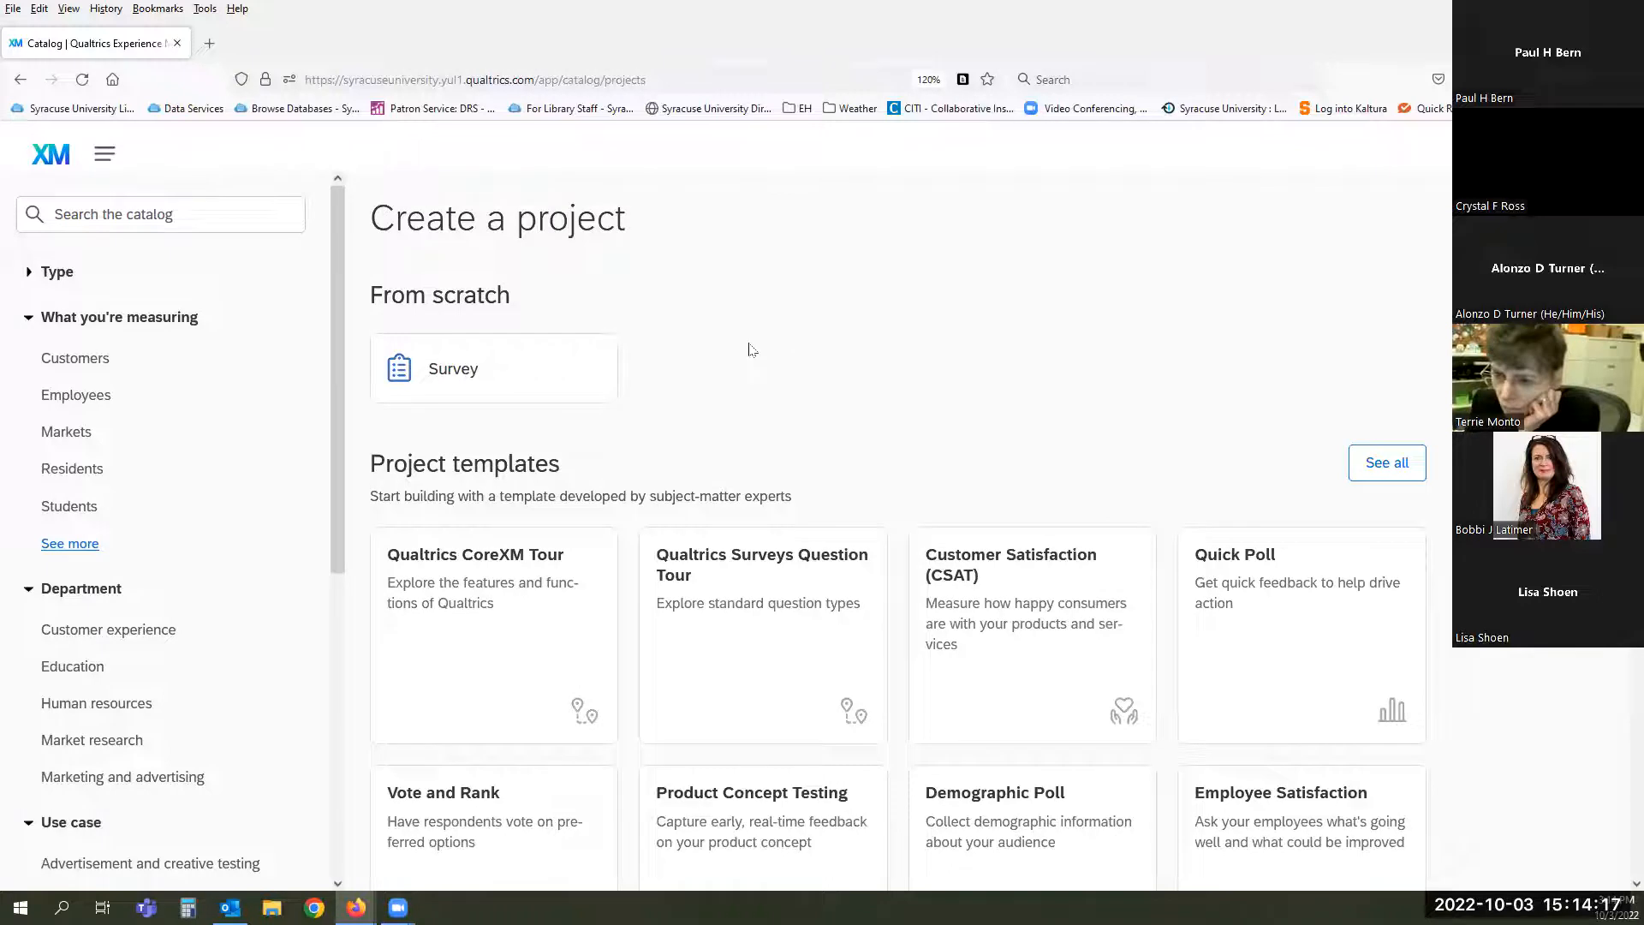
# - Start a from-scratch Survey named 'Intro' in Projects and Programs as a blank survey project
pyautogui.click(440, 373)
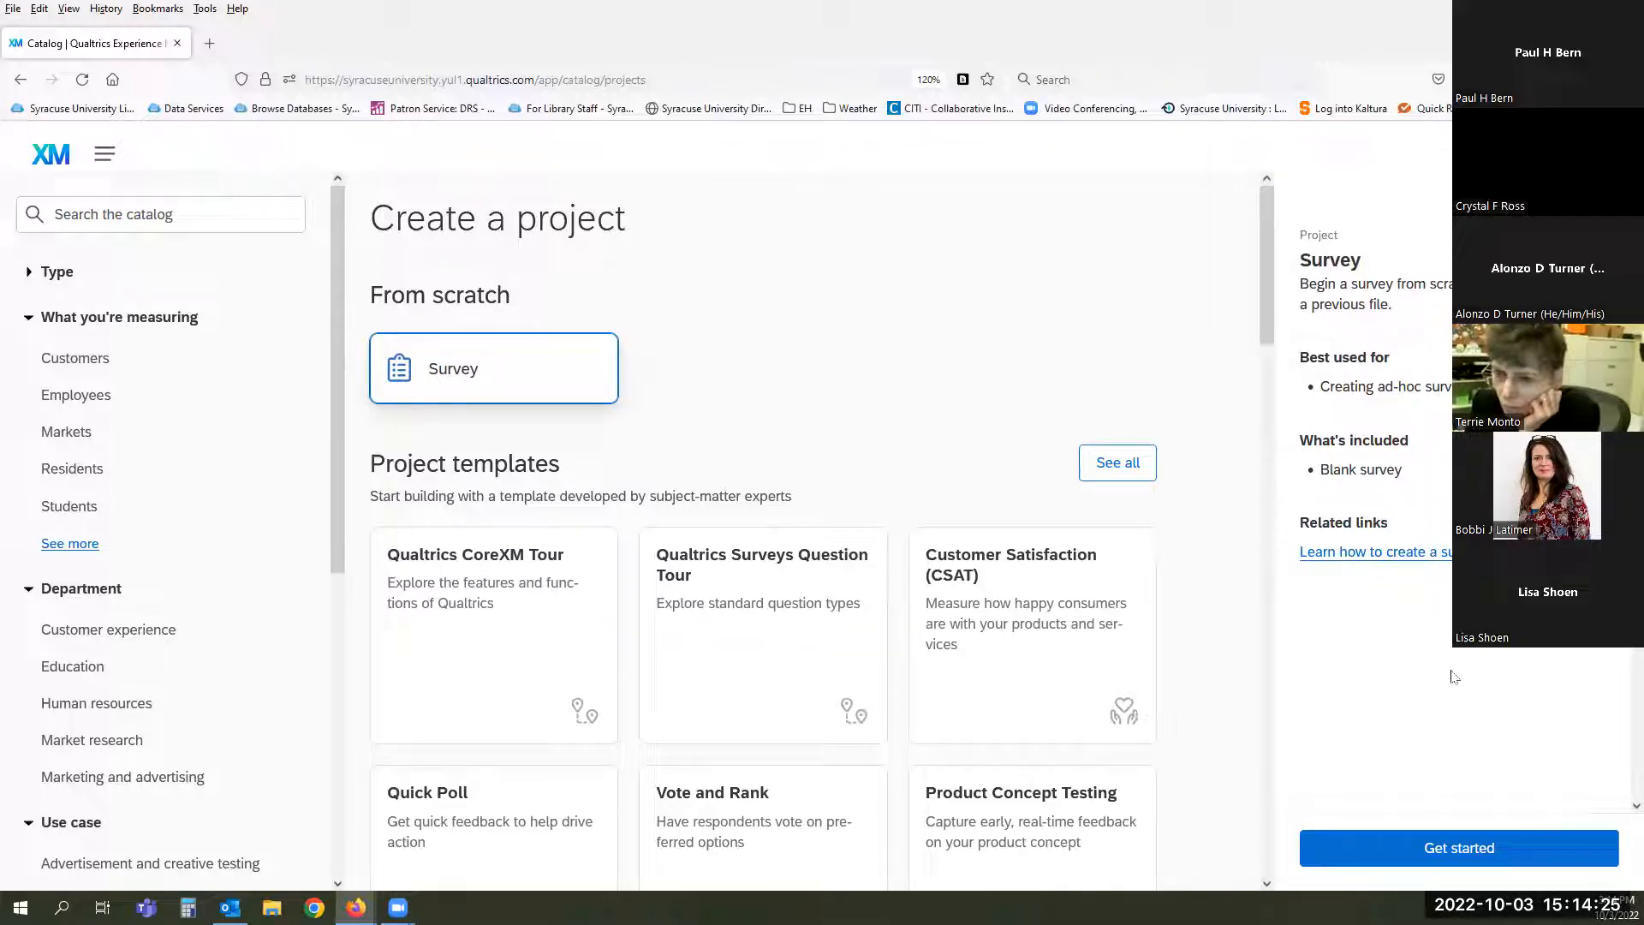
pyautogui.click(1453, 848)
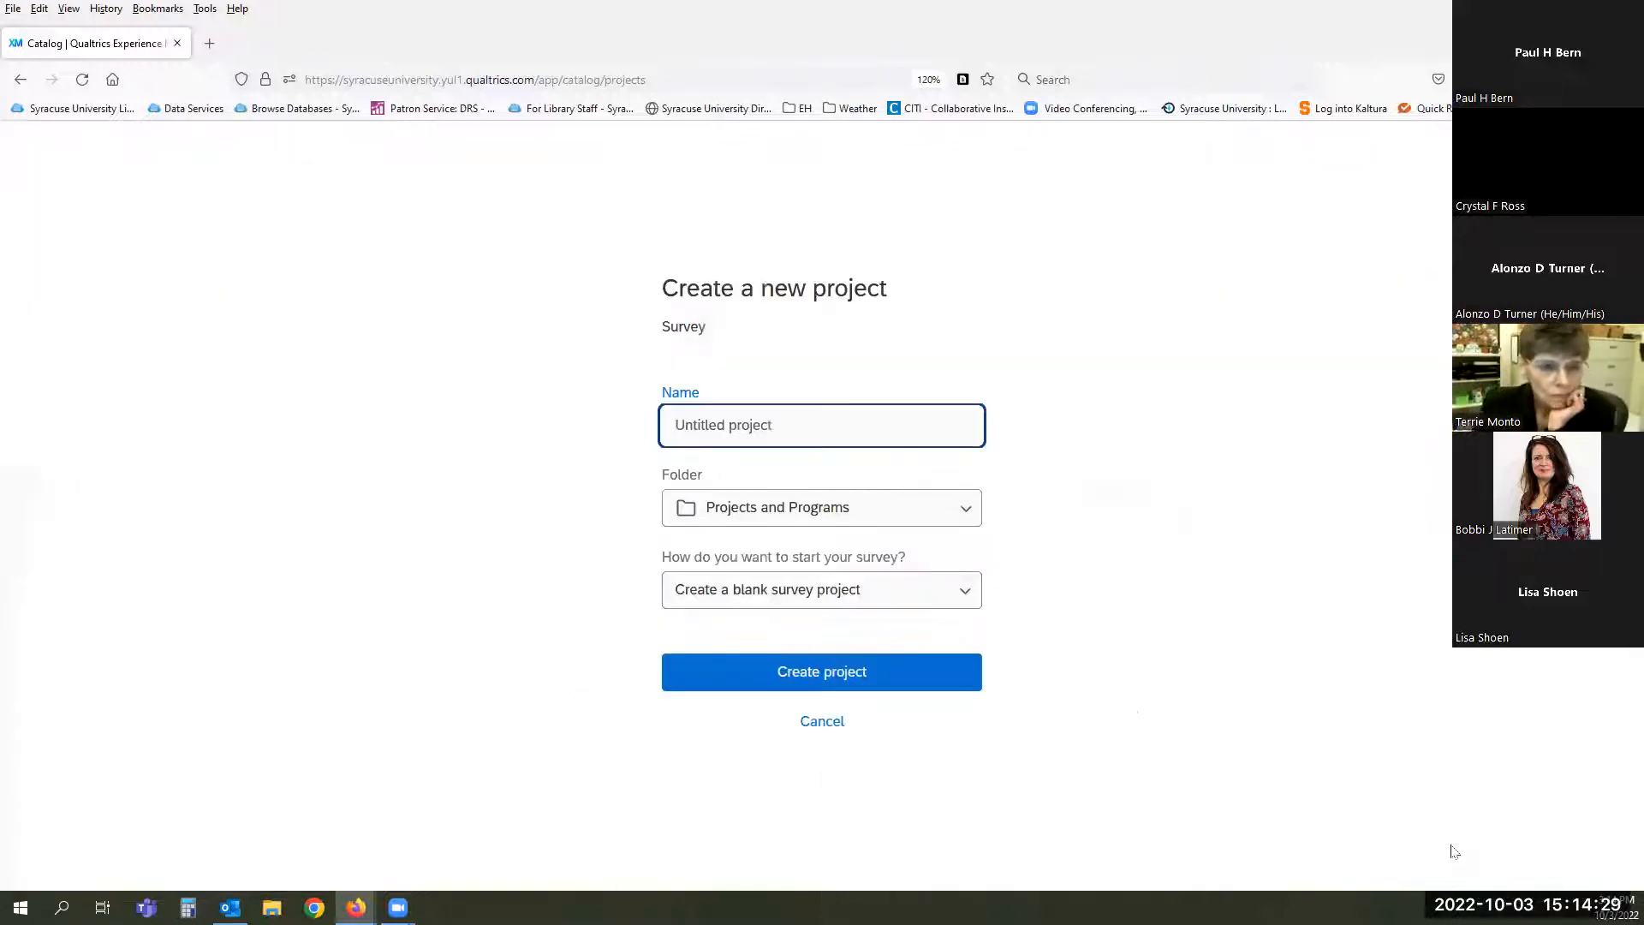
pyautogui.click(789, 424)
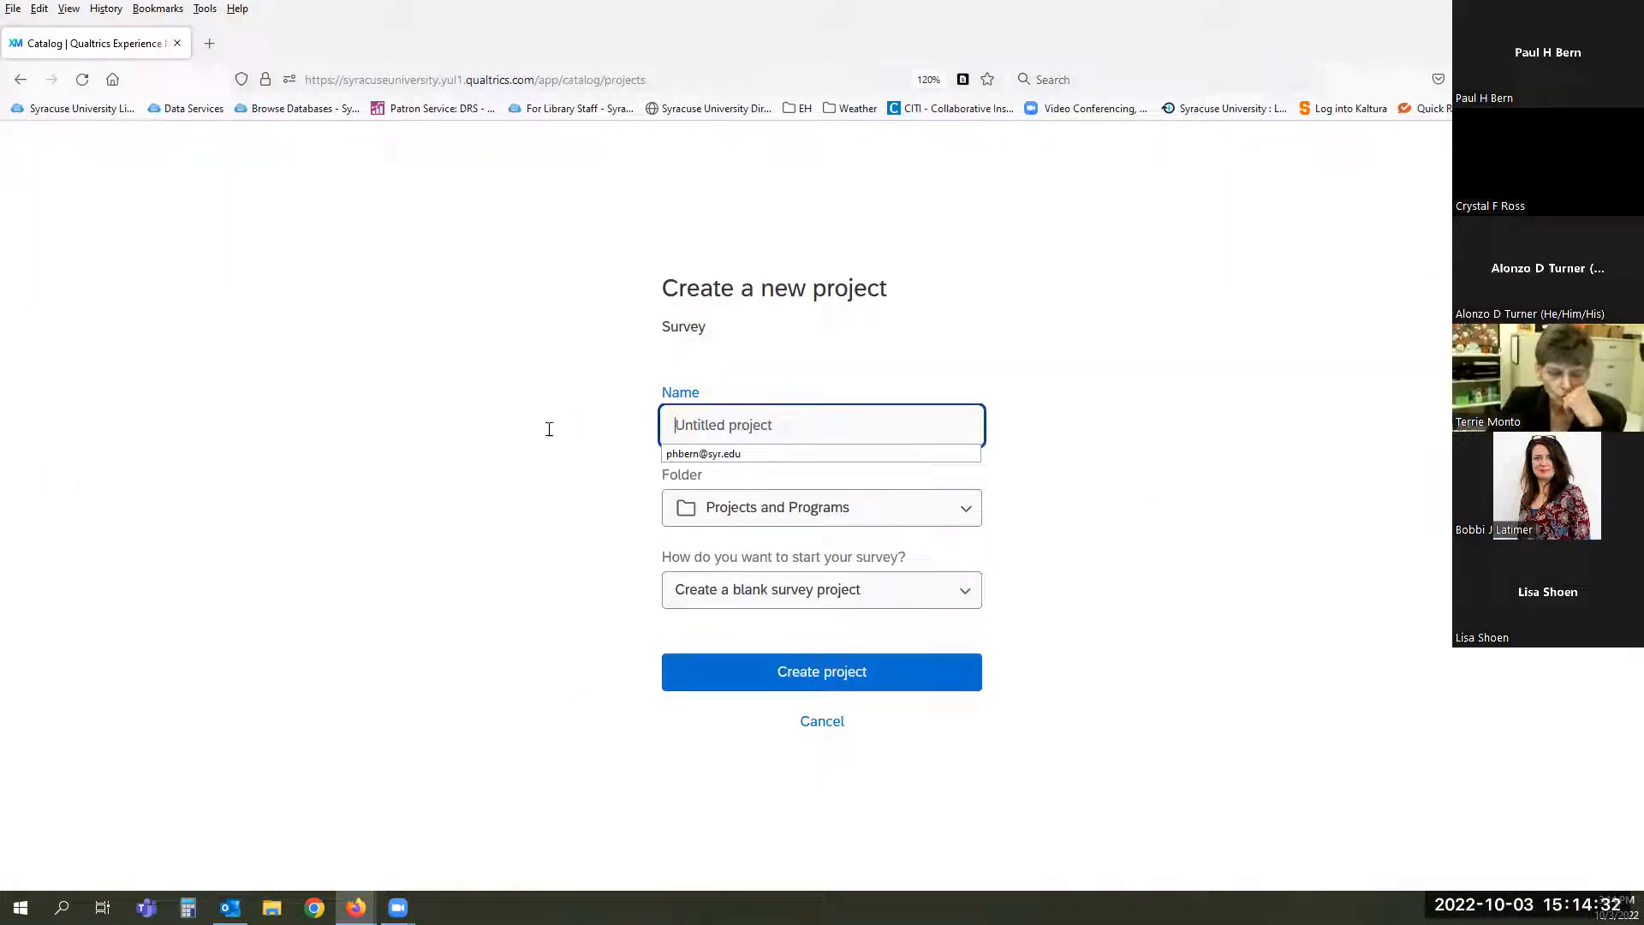
pyautogui.click(787, 422)
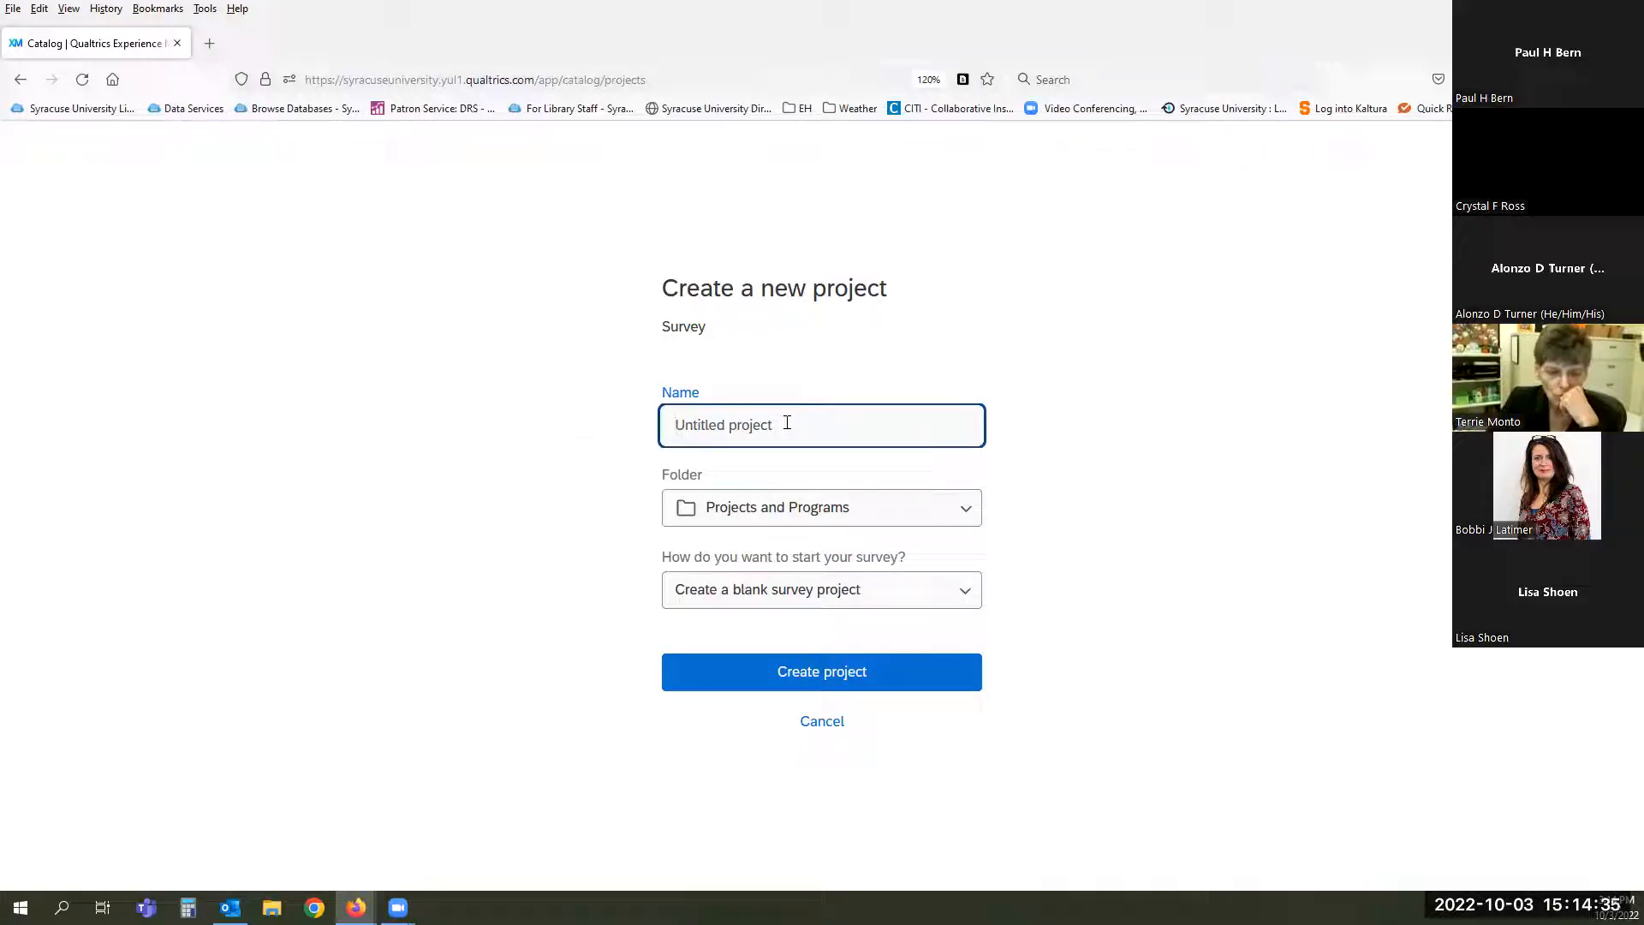
pyautogui.write('Intro')
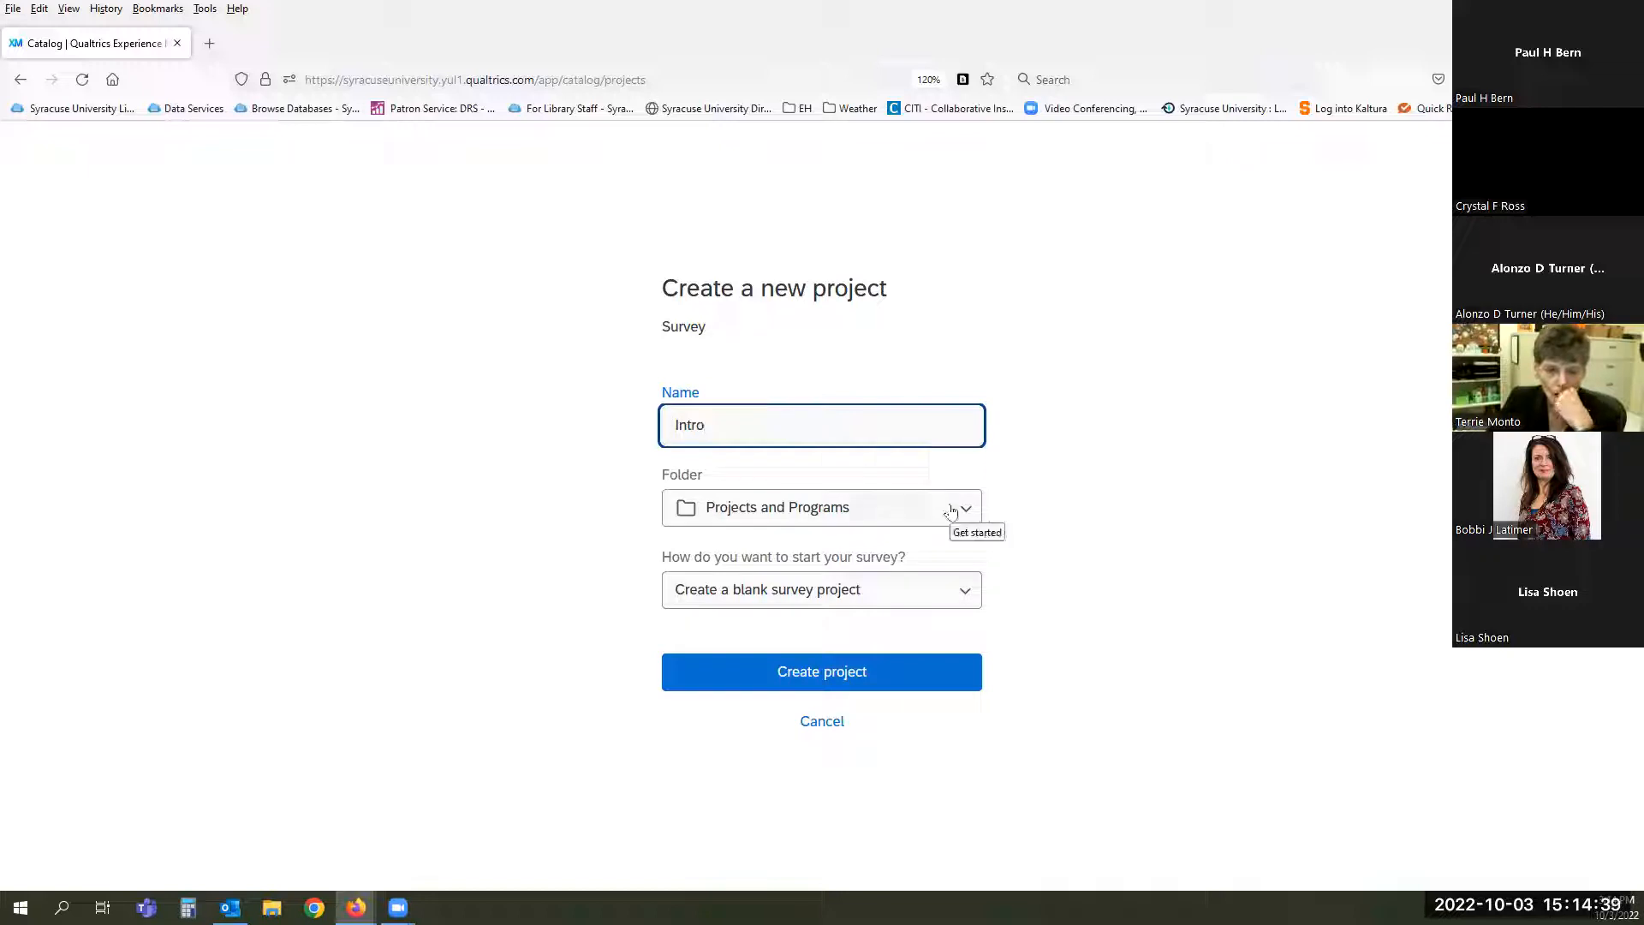
pyautogui.click(949, 602)
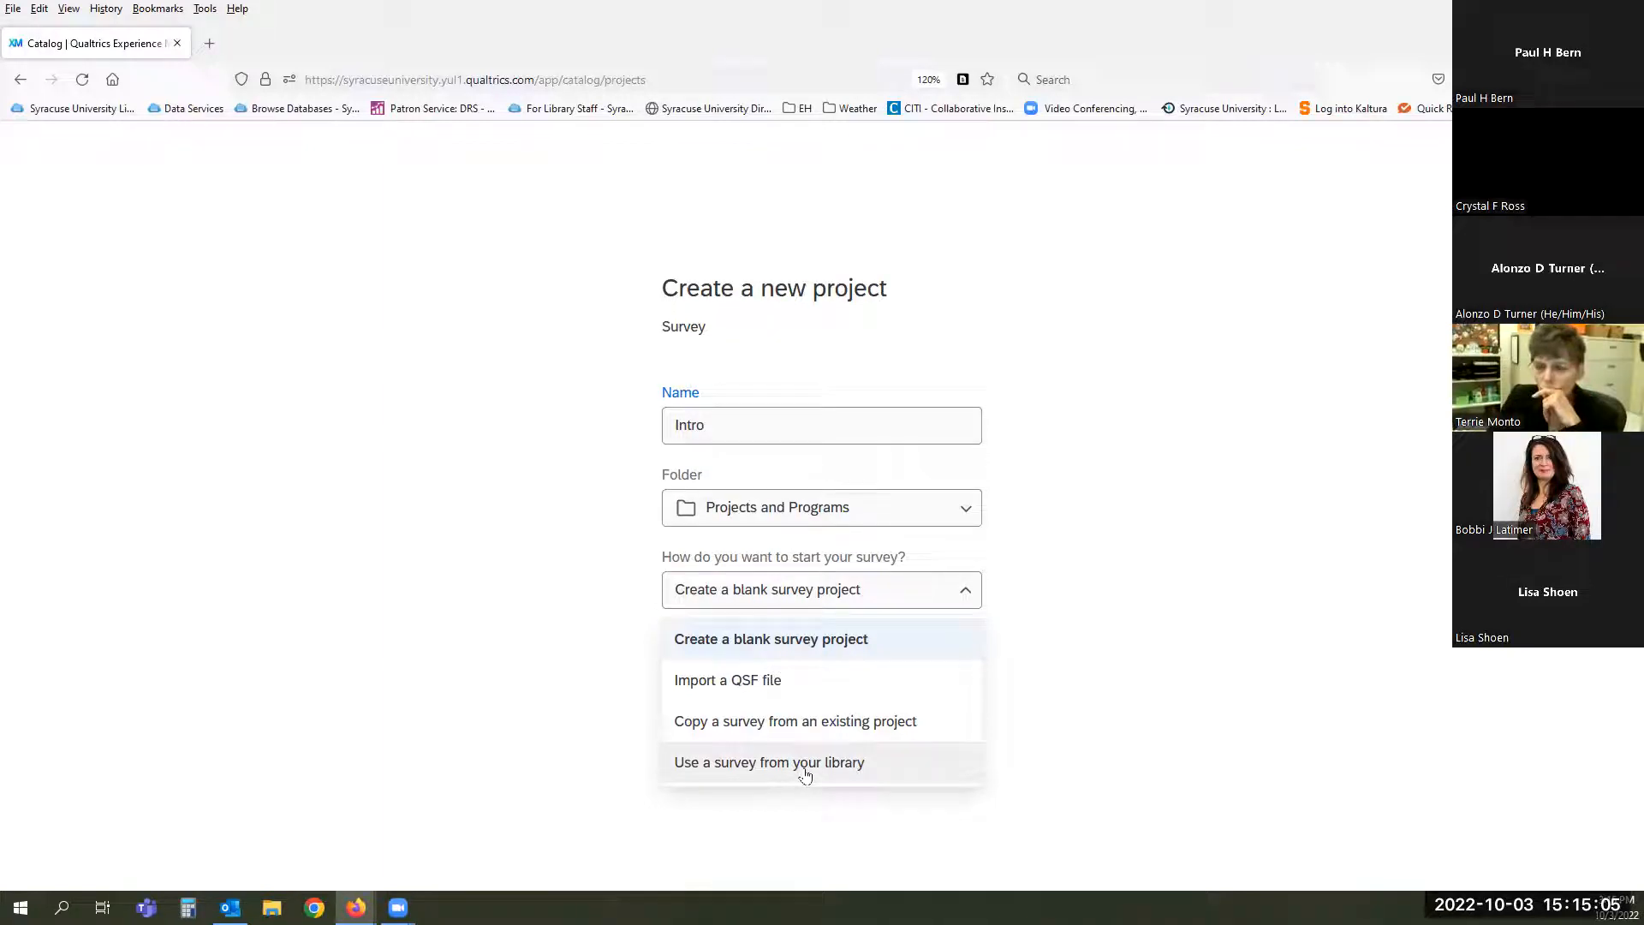
pyautogui.click(1212, 702)
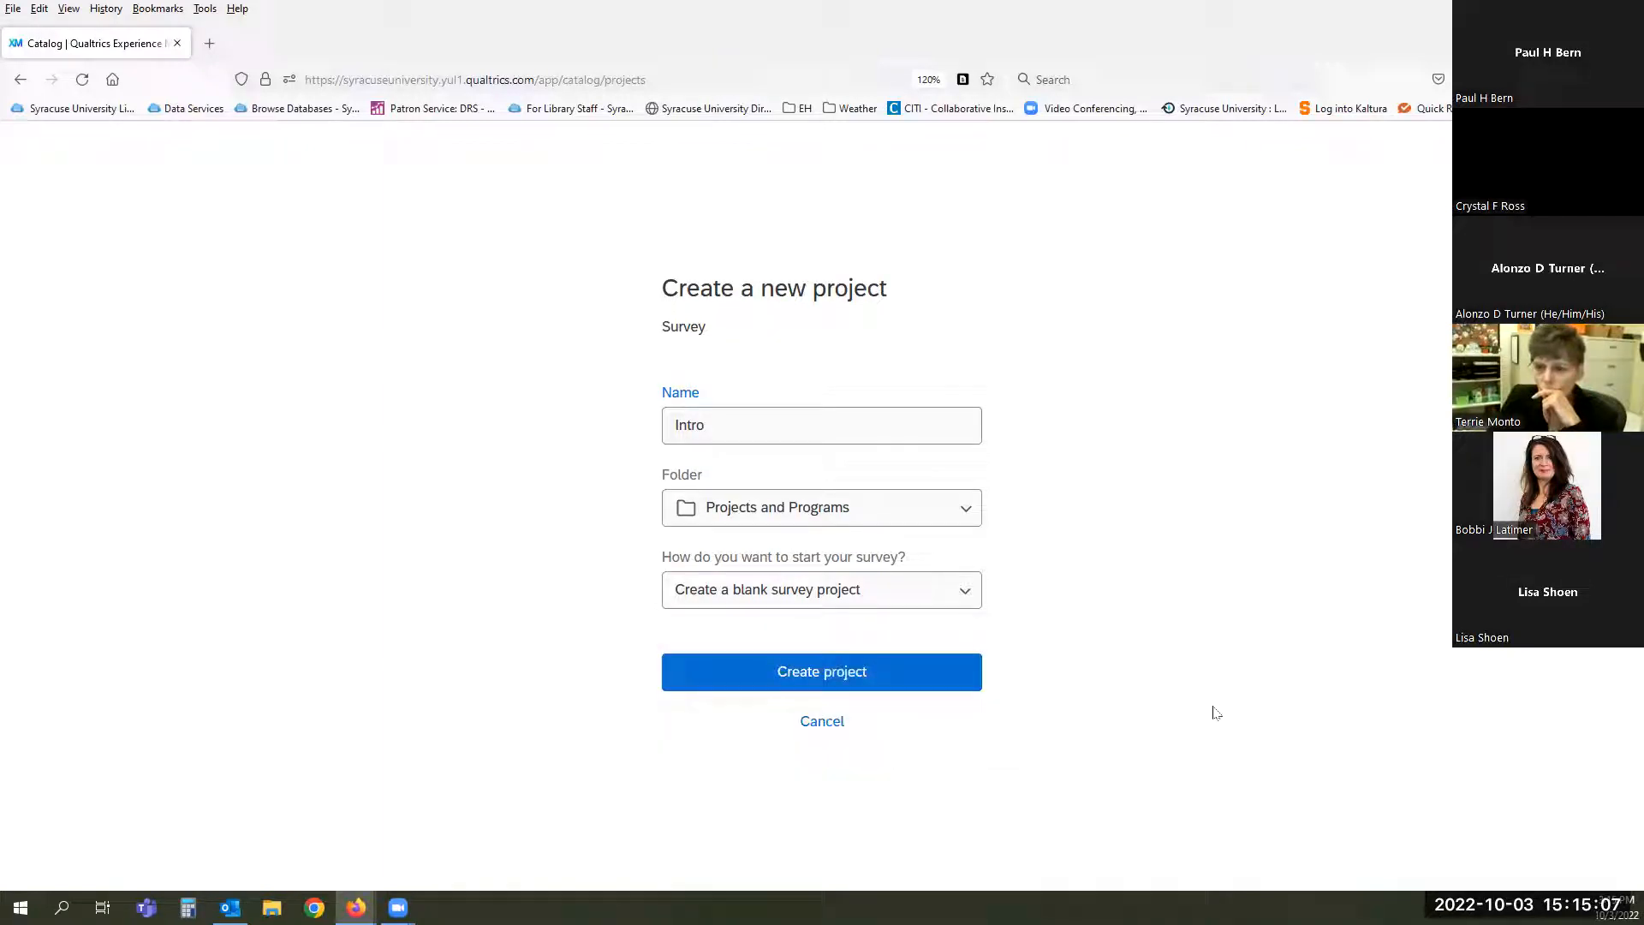
# - Create the Intro project and wait for the editor with its default multiple-choice Q1
pyautogui.click(803, 681)
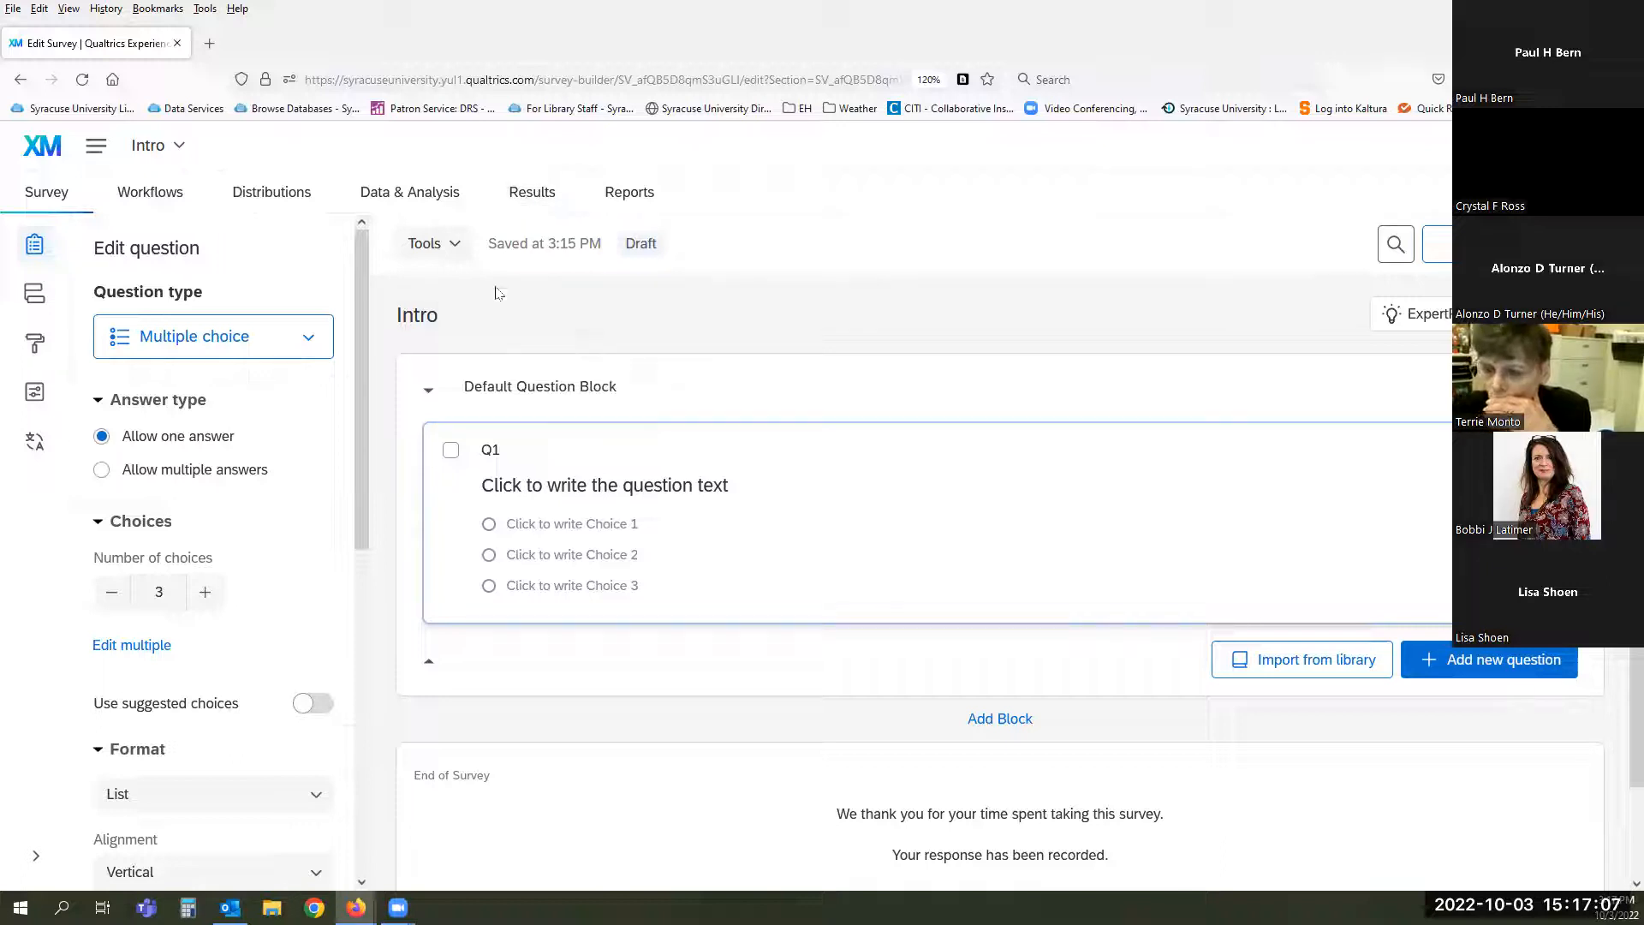
# - Open the Auto-Number Questions dialog from the Tools dropdown
pyautogui.click(451, 244)
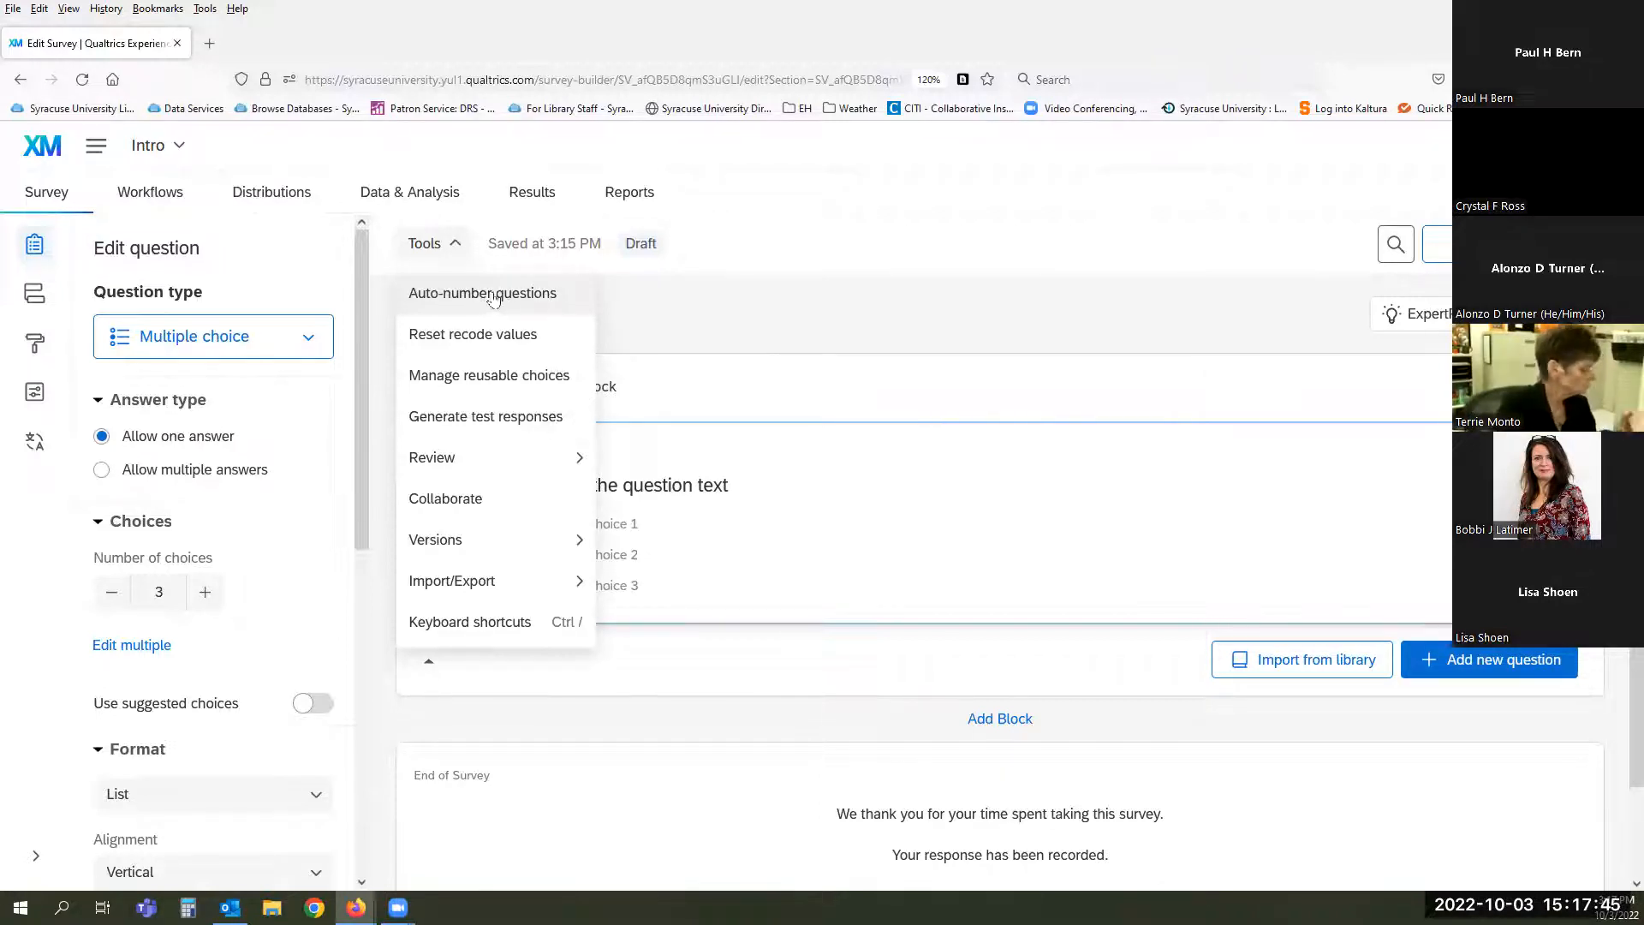
pyautogui.click(543, 297)
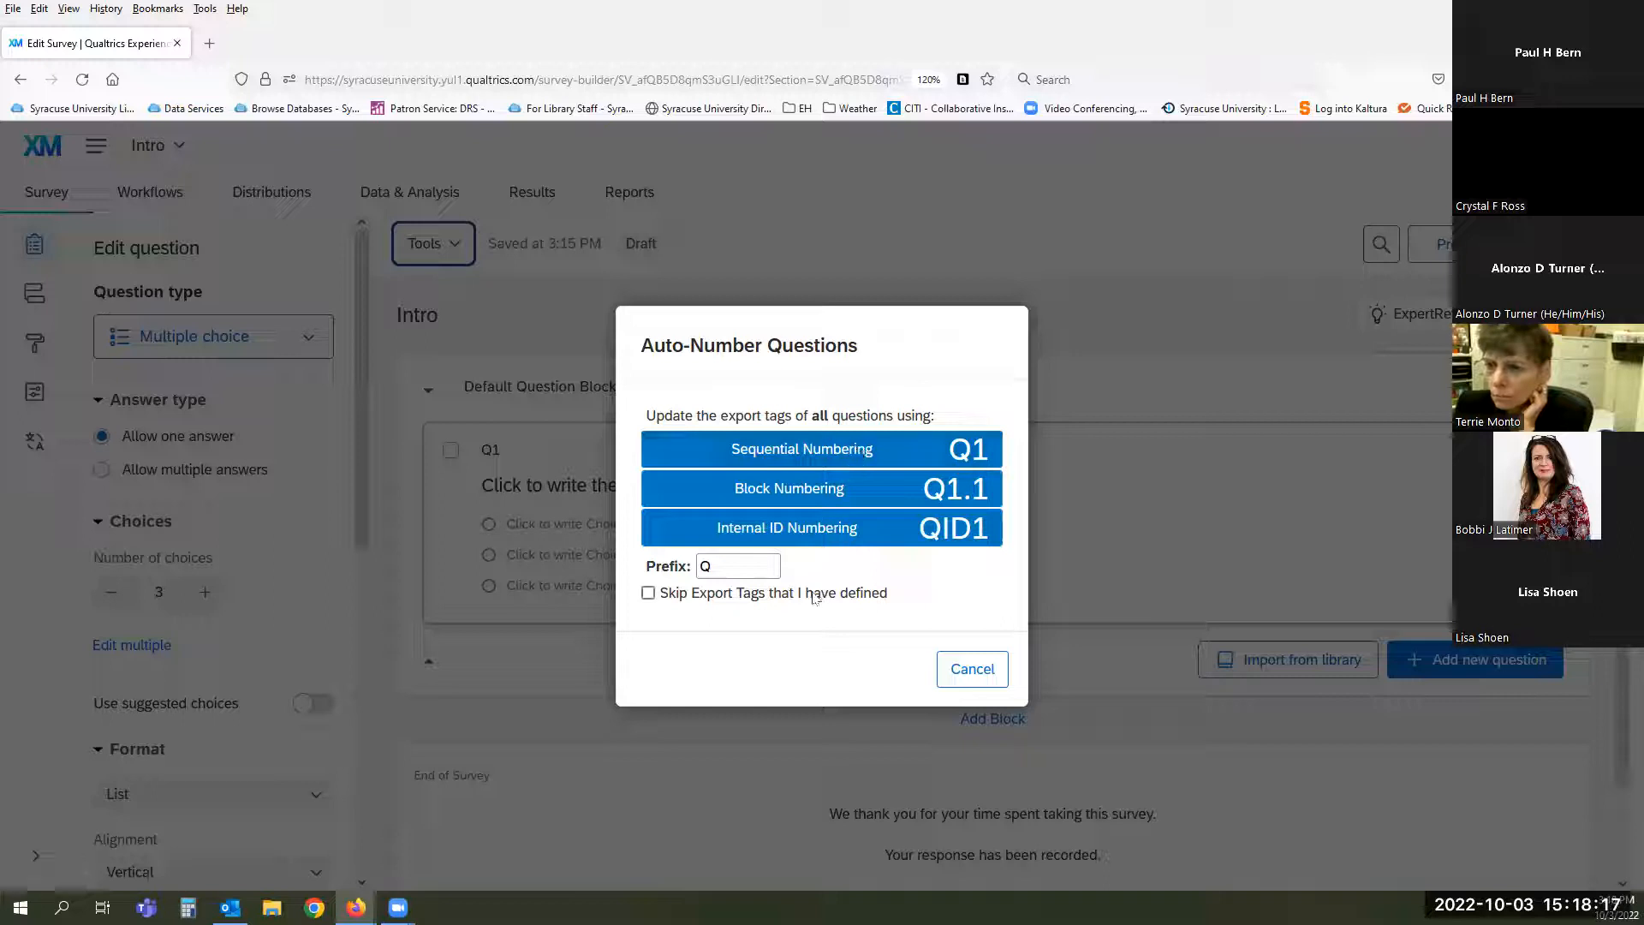
# - Try 'quae' in place of the Q prefix, erase it, and cancel without renumbering
pyautogui.doubleClick(717, 566)
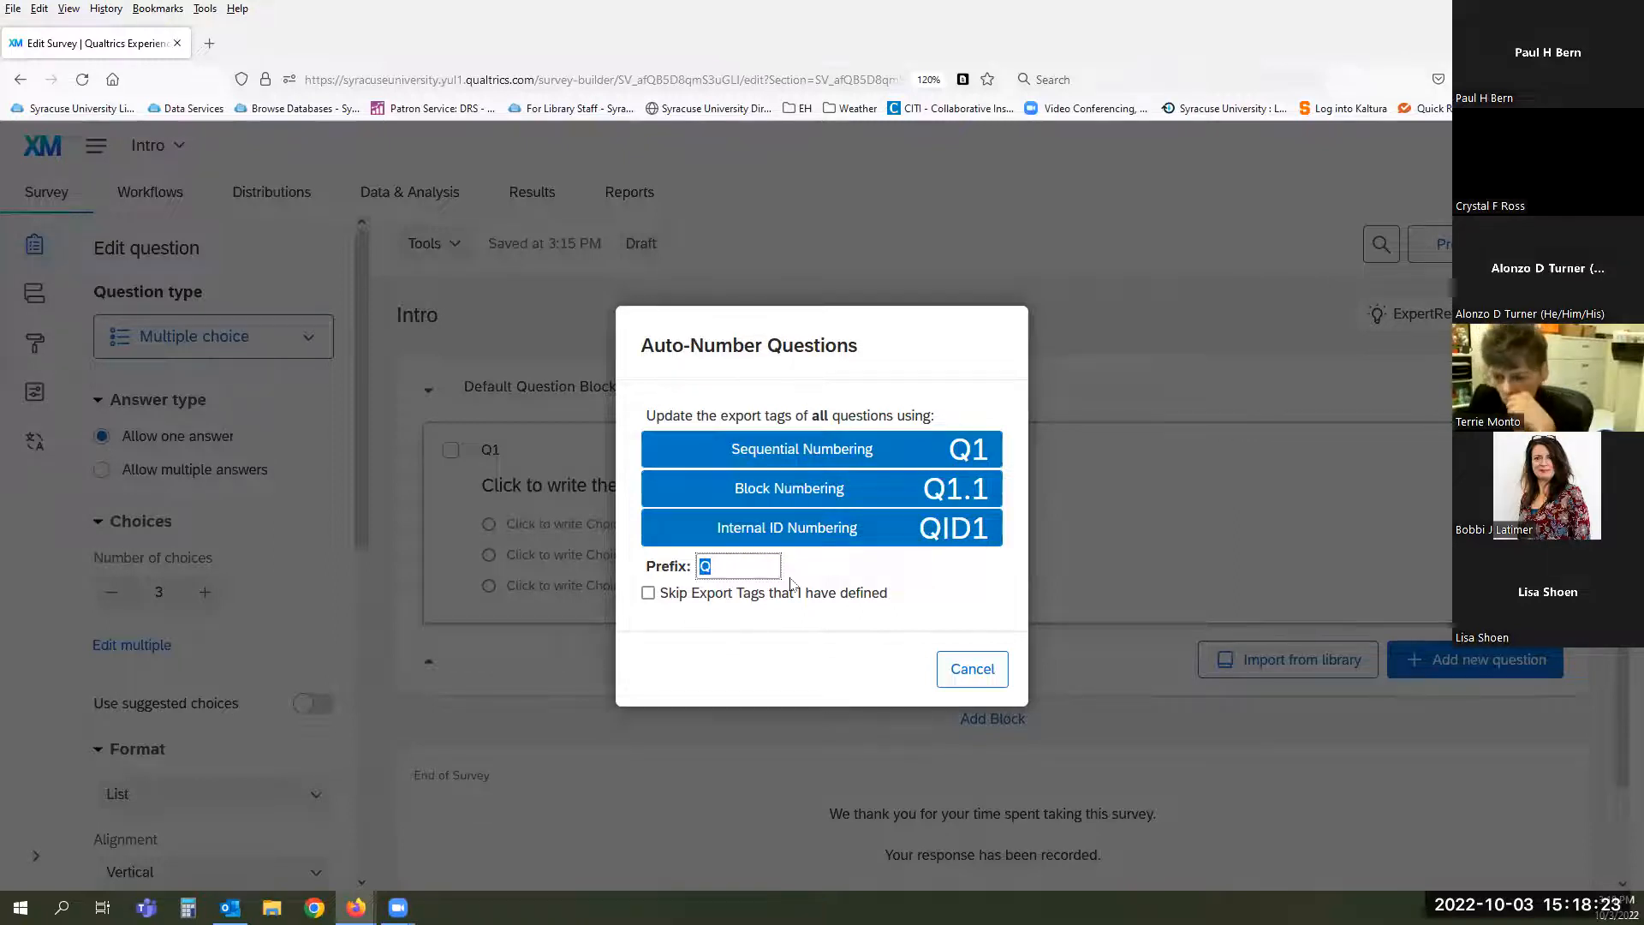
pyautogui.write('quae')
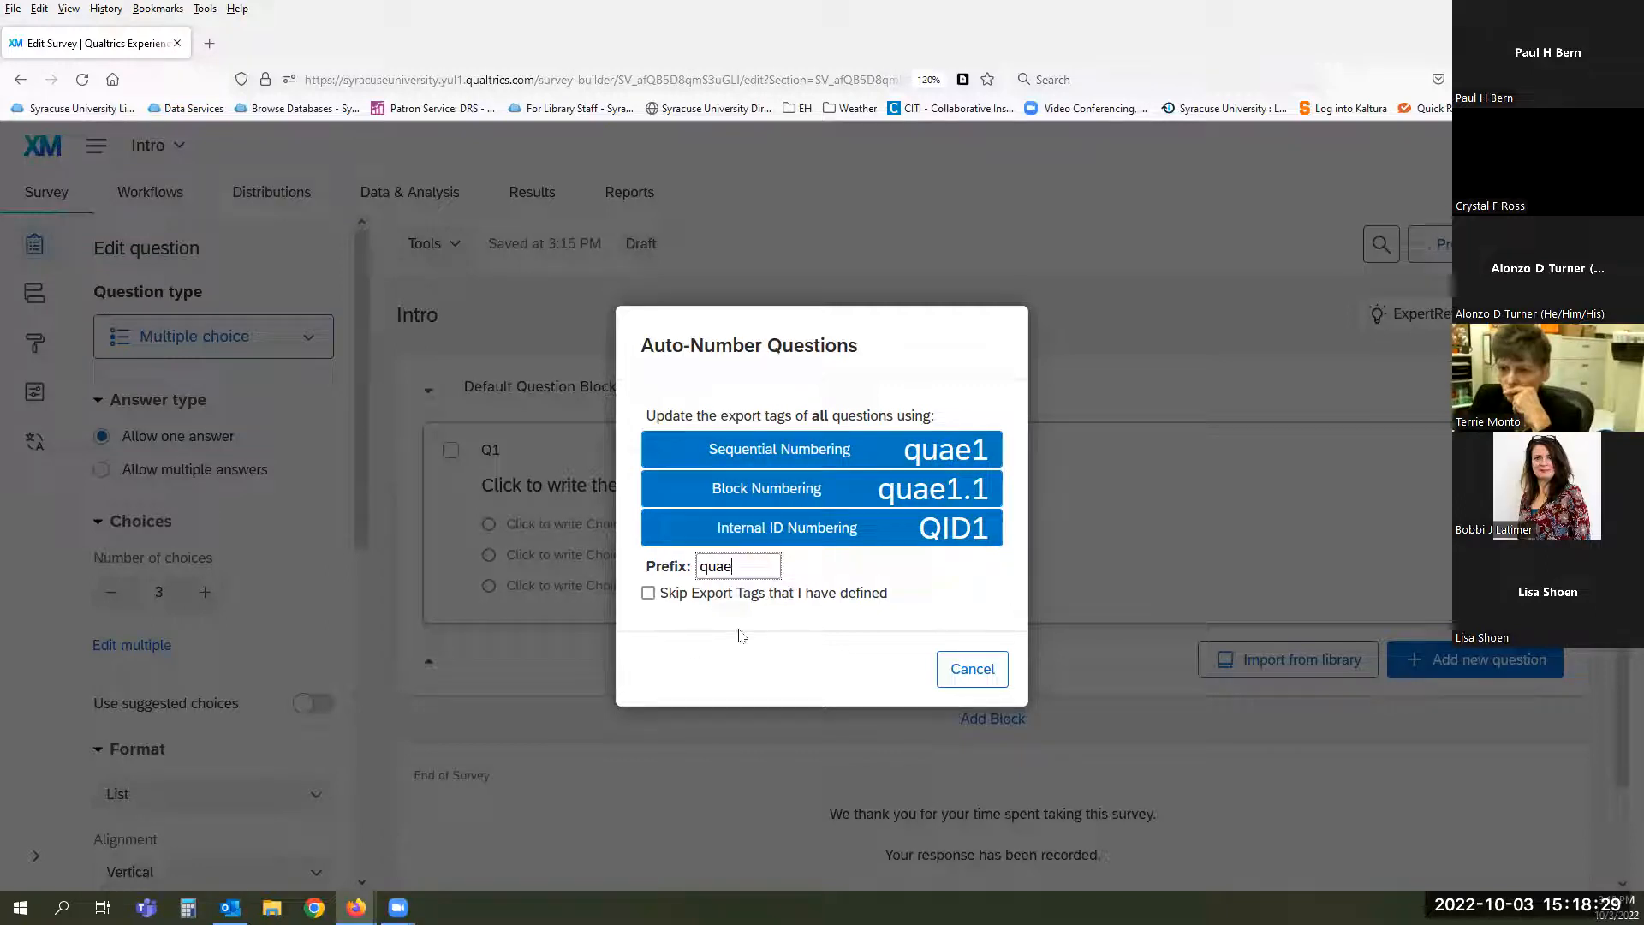
pyautogui.press('BackSpace')
pyautogui.press('BackSpace')
pyautogui.press('BackSpace')
pyautogui.press('BackSpace')
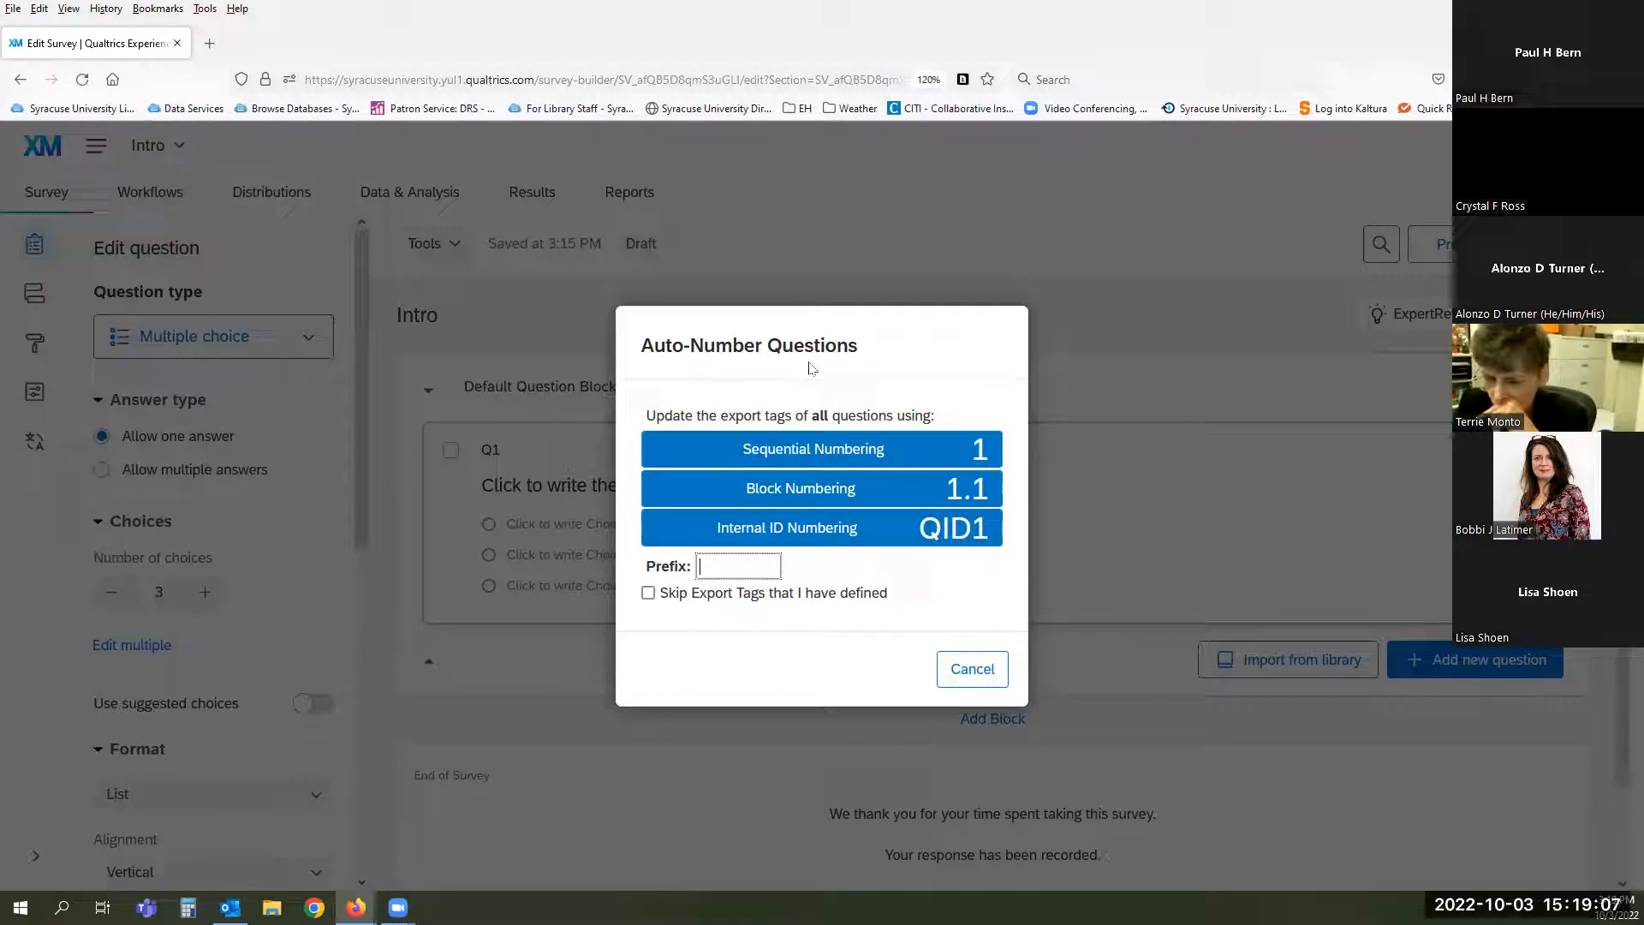
pyautogui.click(965, 671)
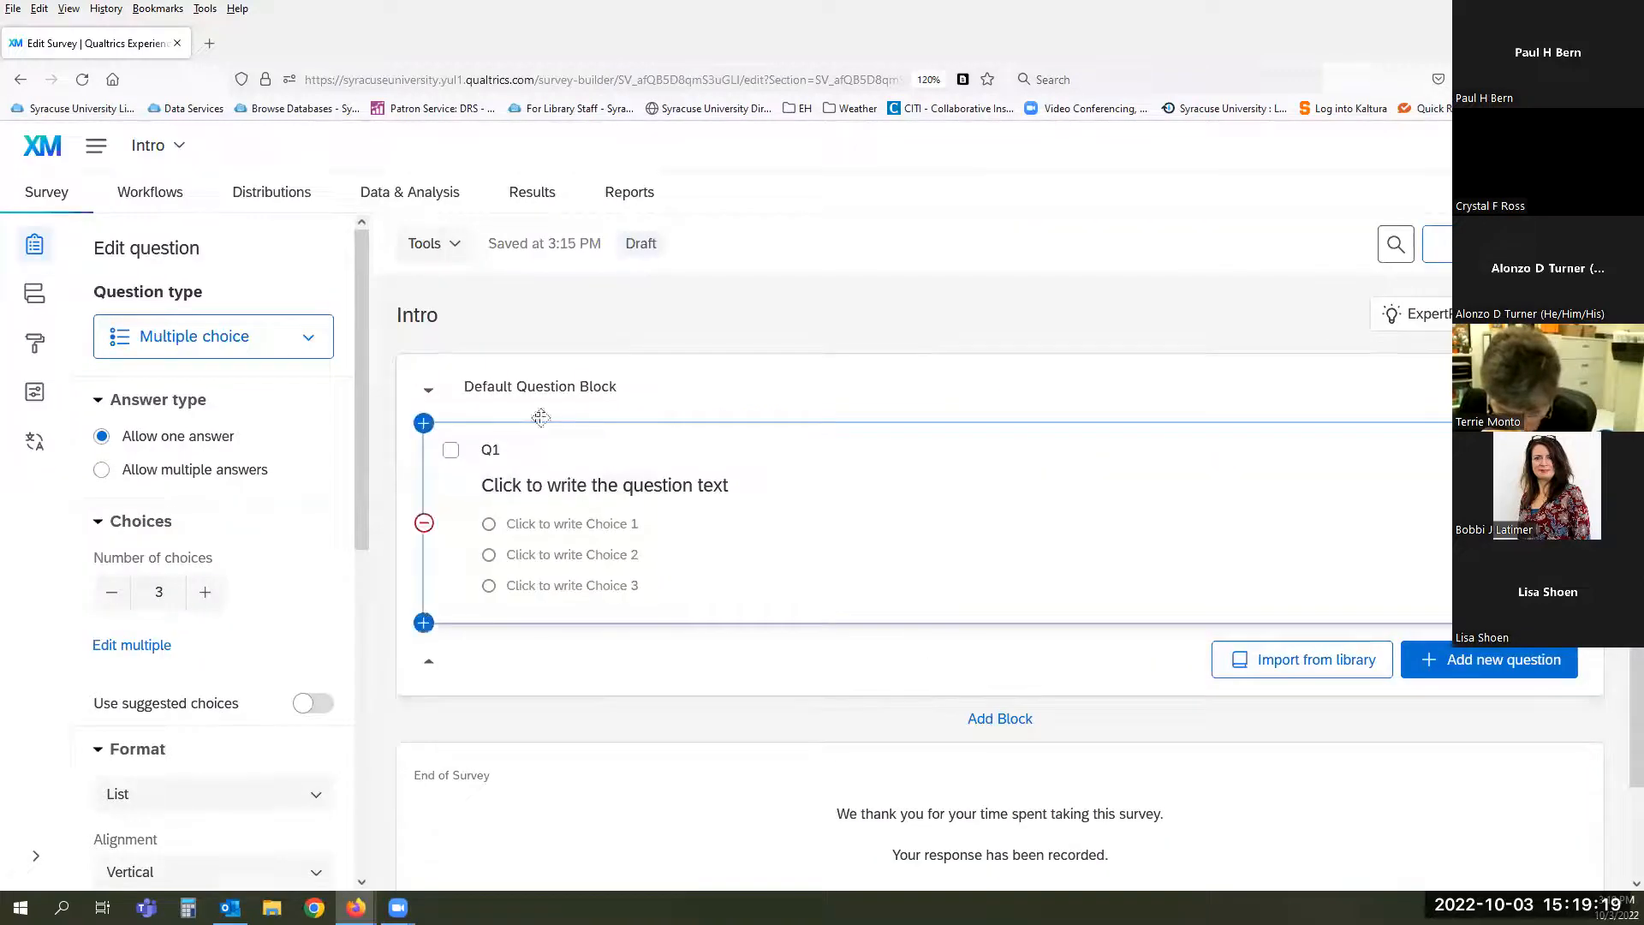
# - Open the Tools dropdown above the Intro survey
pyautogui.click(454, 247)
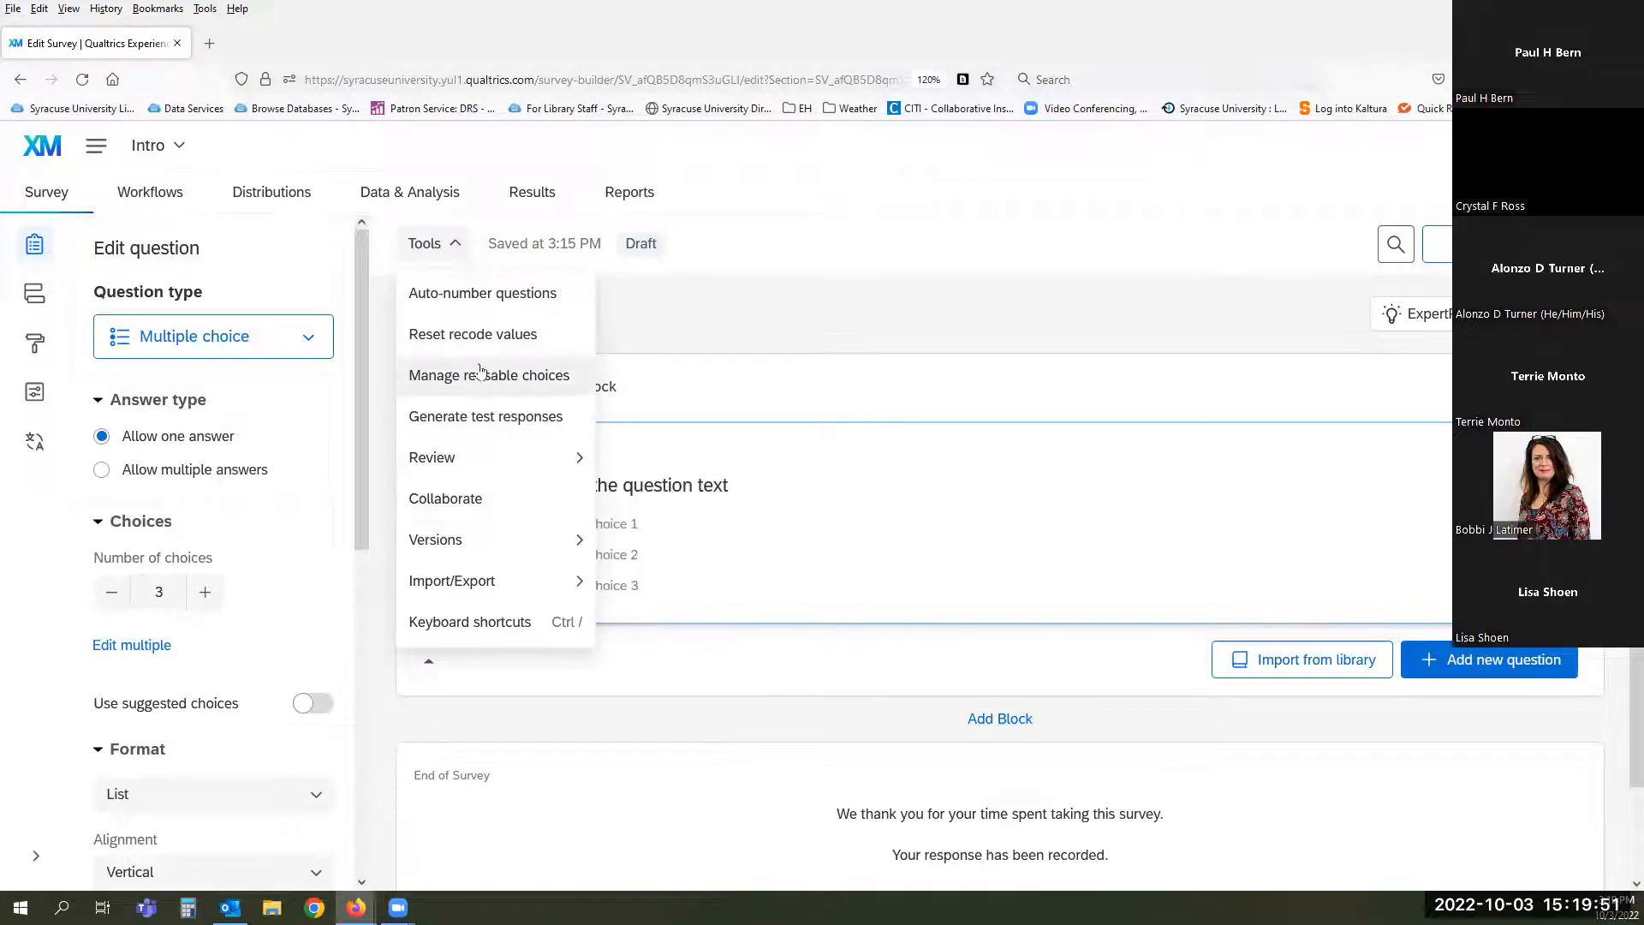
# - Generate 50 test responses, then close the finished test summary
pyautogui.click(447, 419)
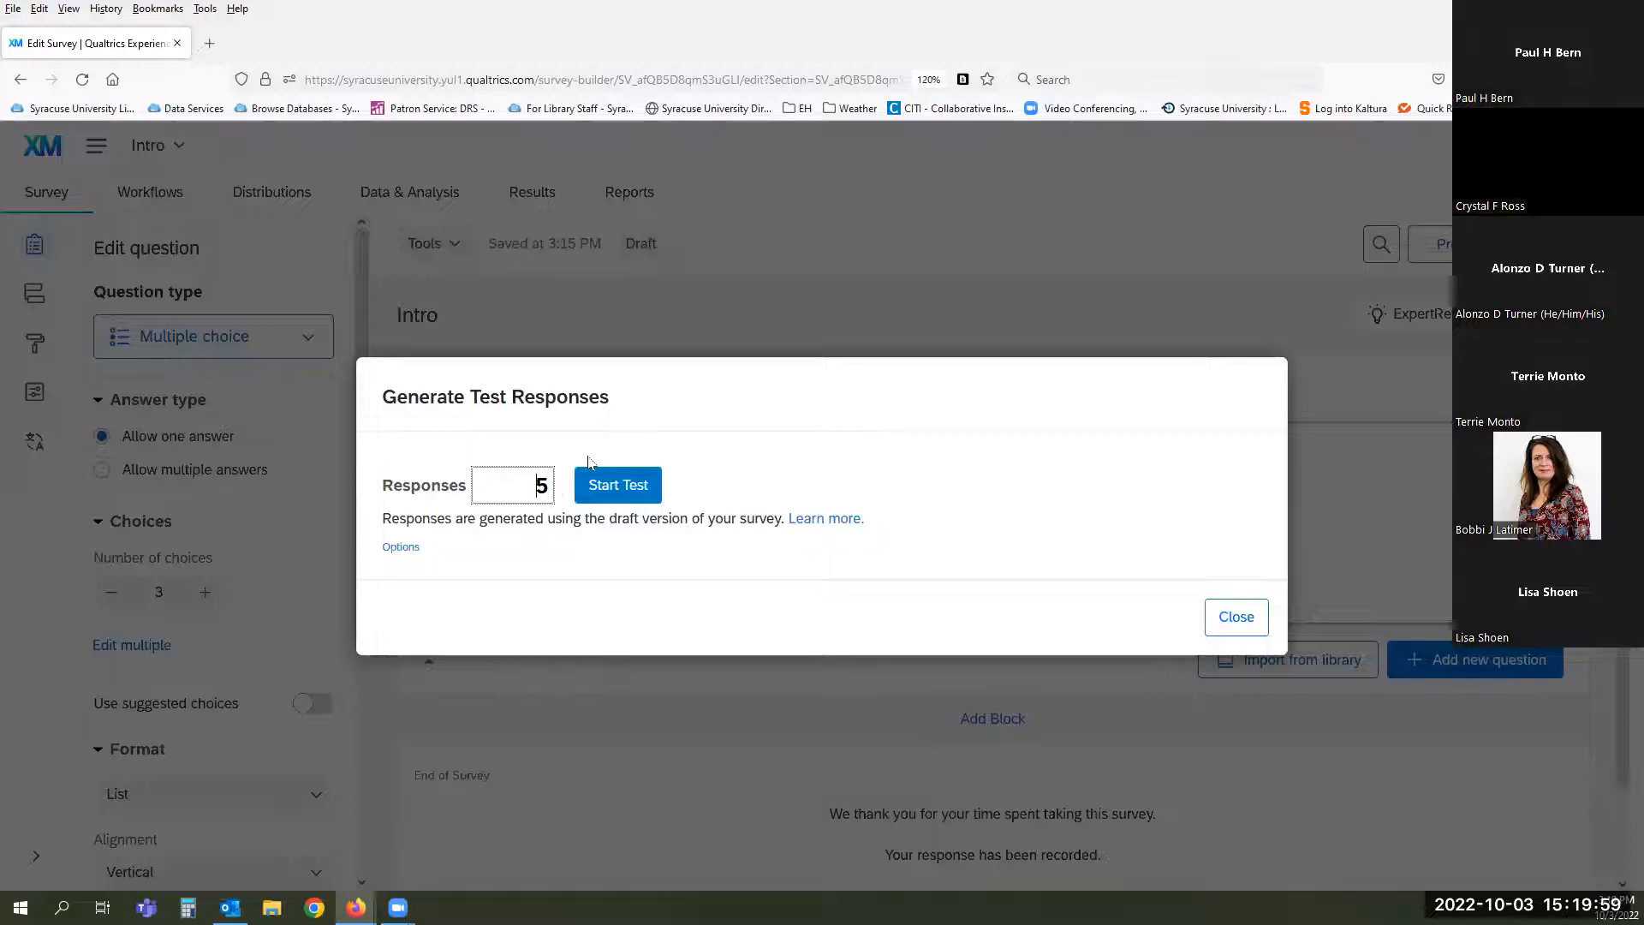
pyautogui.click(550, 488)
pyautogui.write('0')
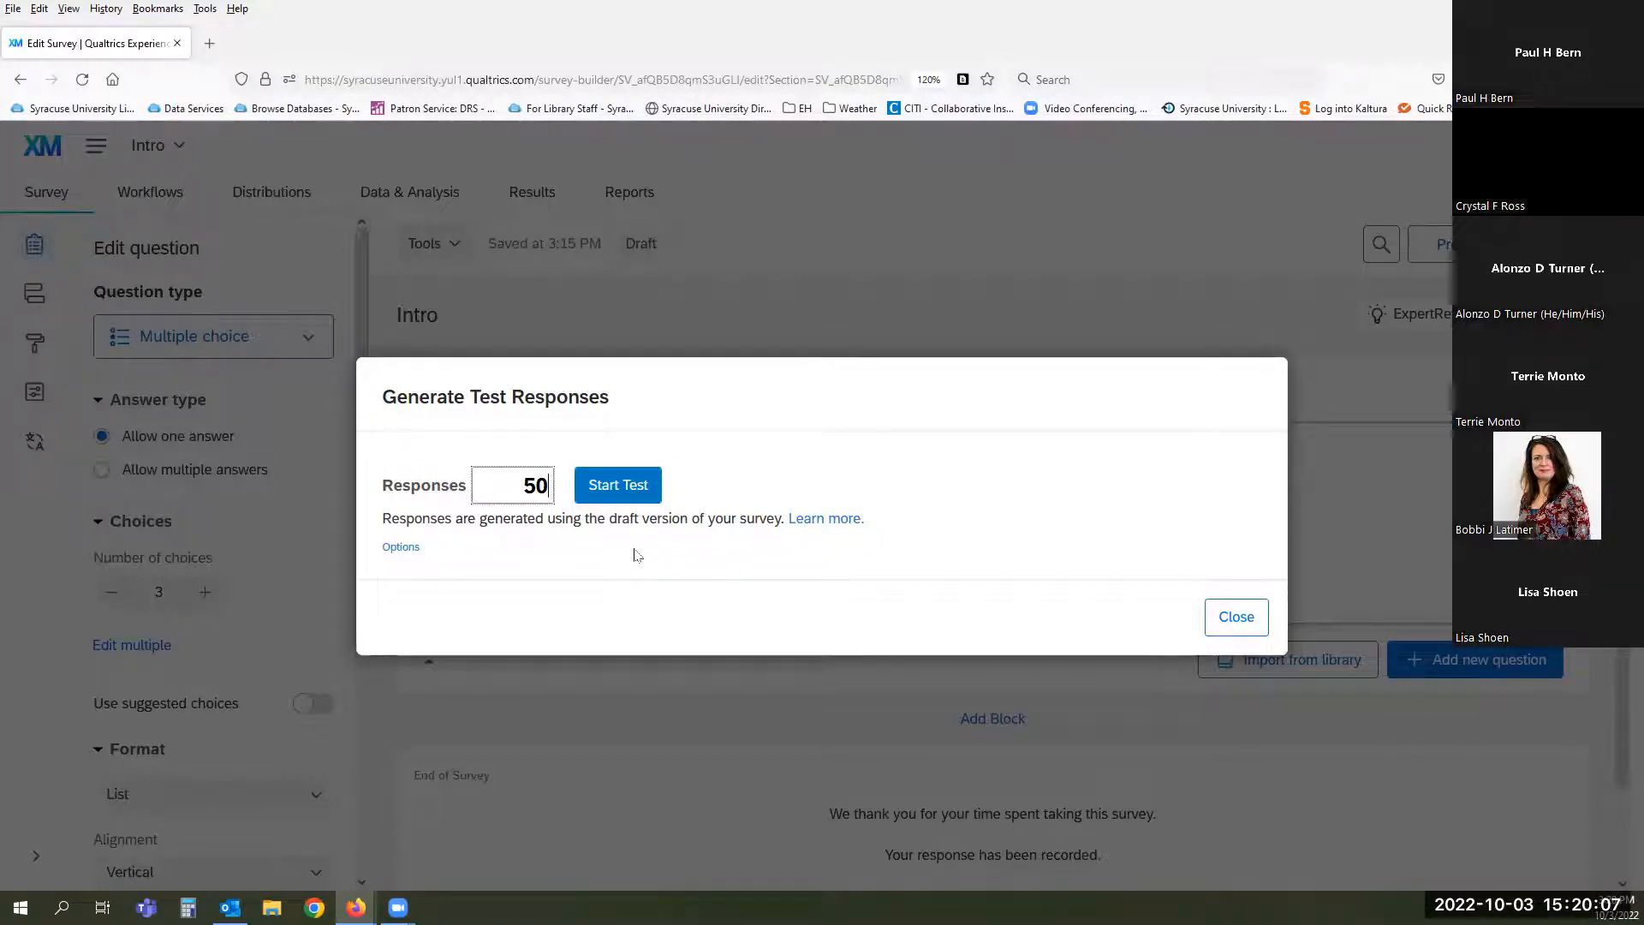
pyautogui.click(606, 495)
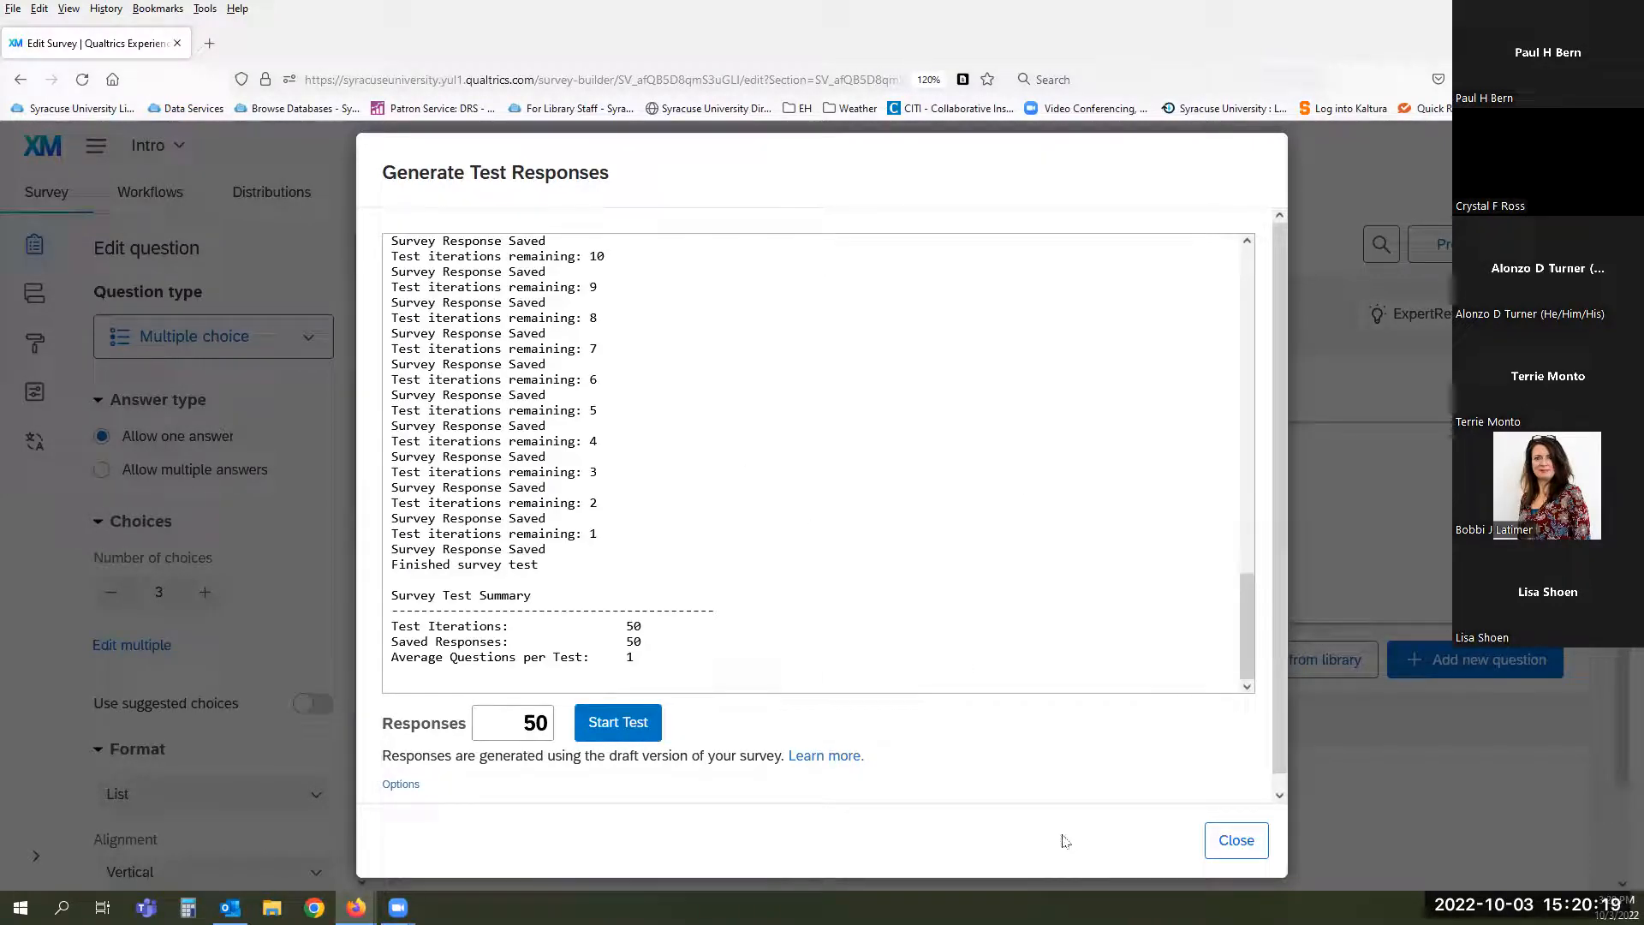
pyautogui.click(1234, 842)
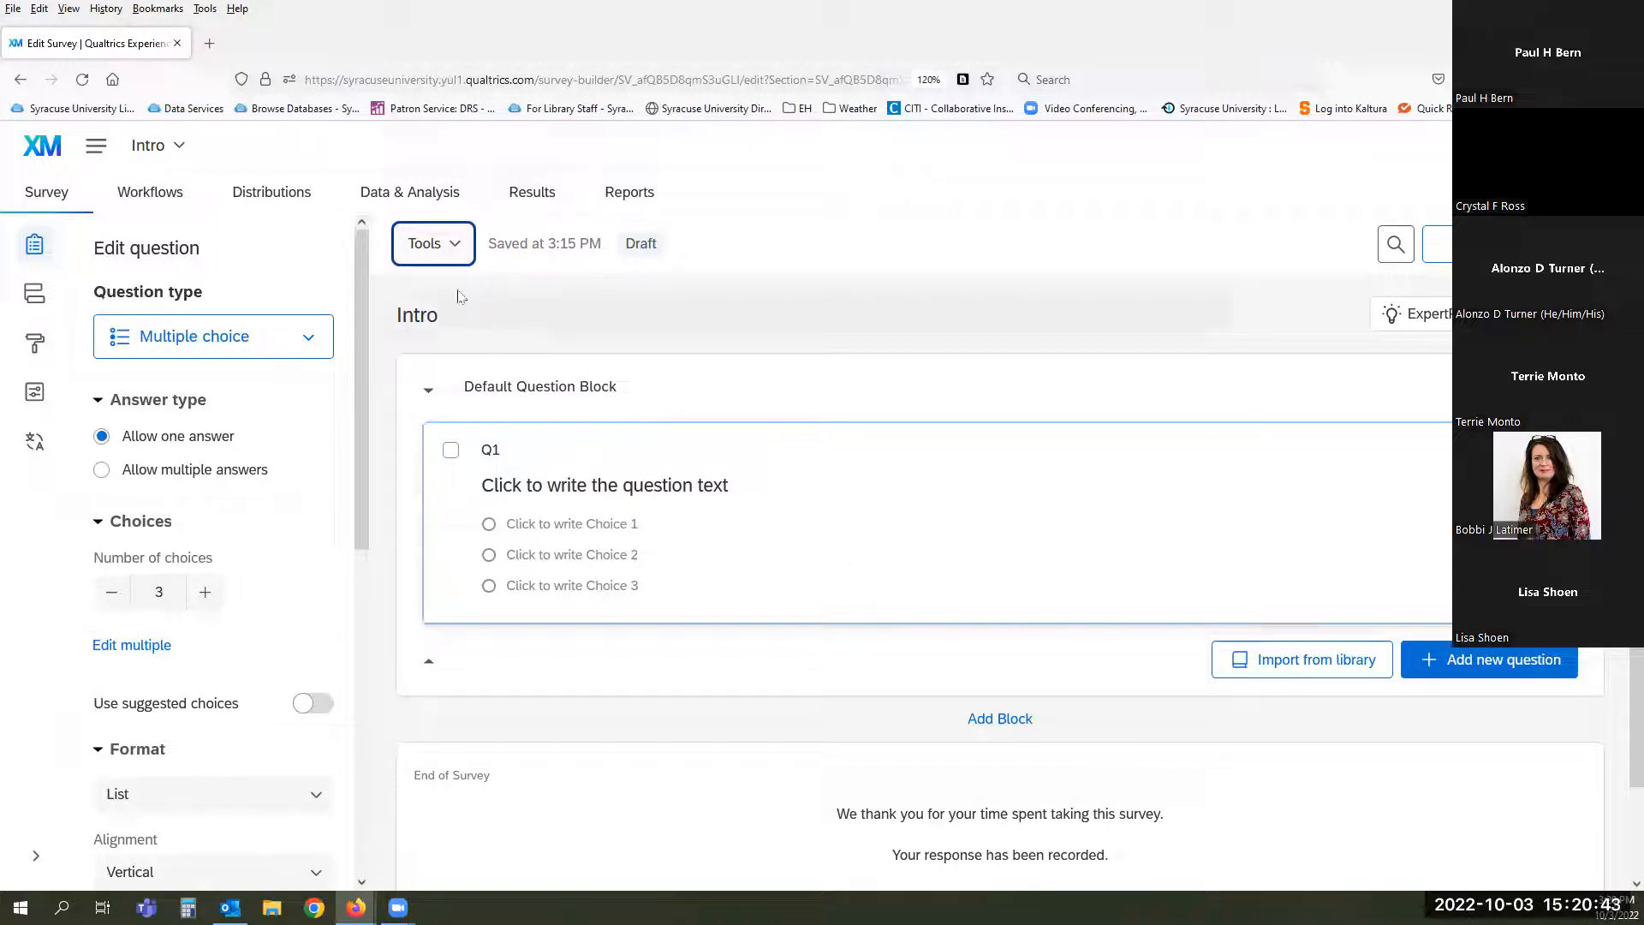
# - Open the Tools menu and show its Review submenu
pyautogui.click(453, 248)
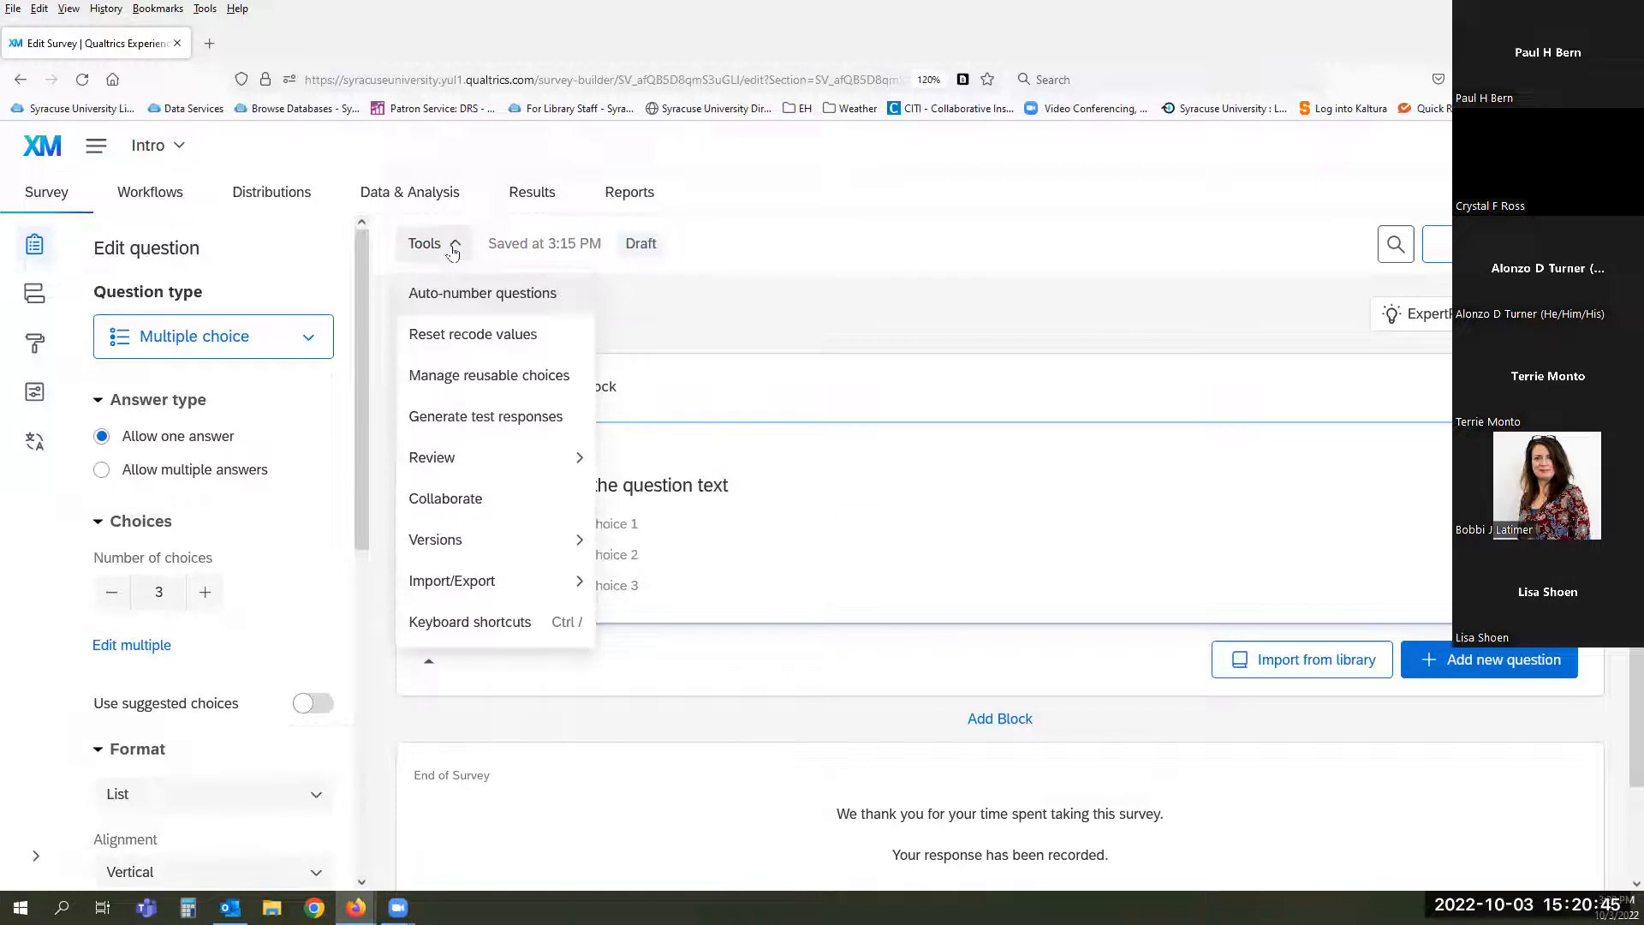
pyautogui.moveTo(409, 462)
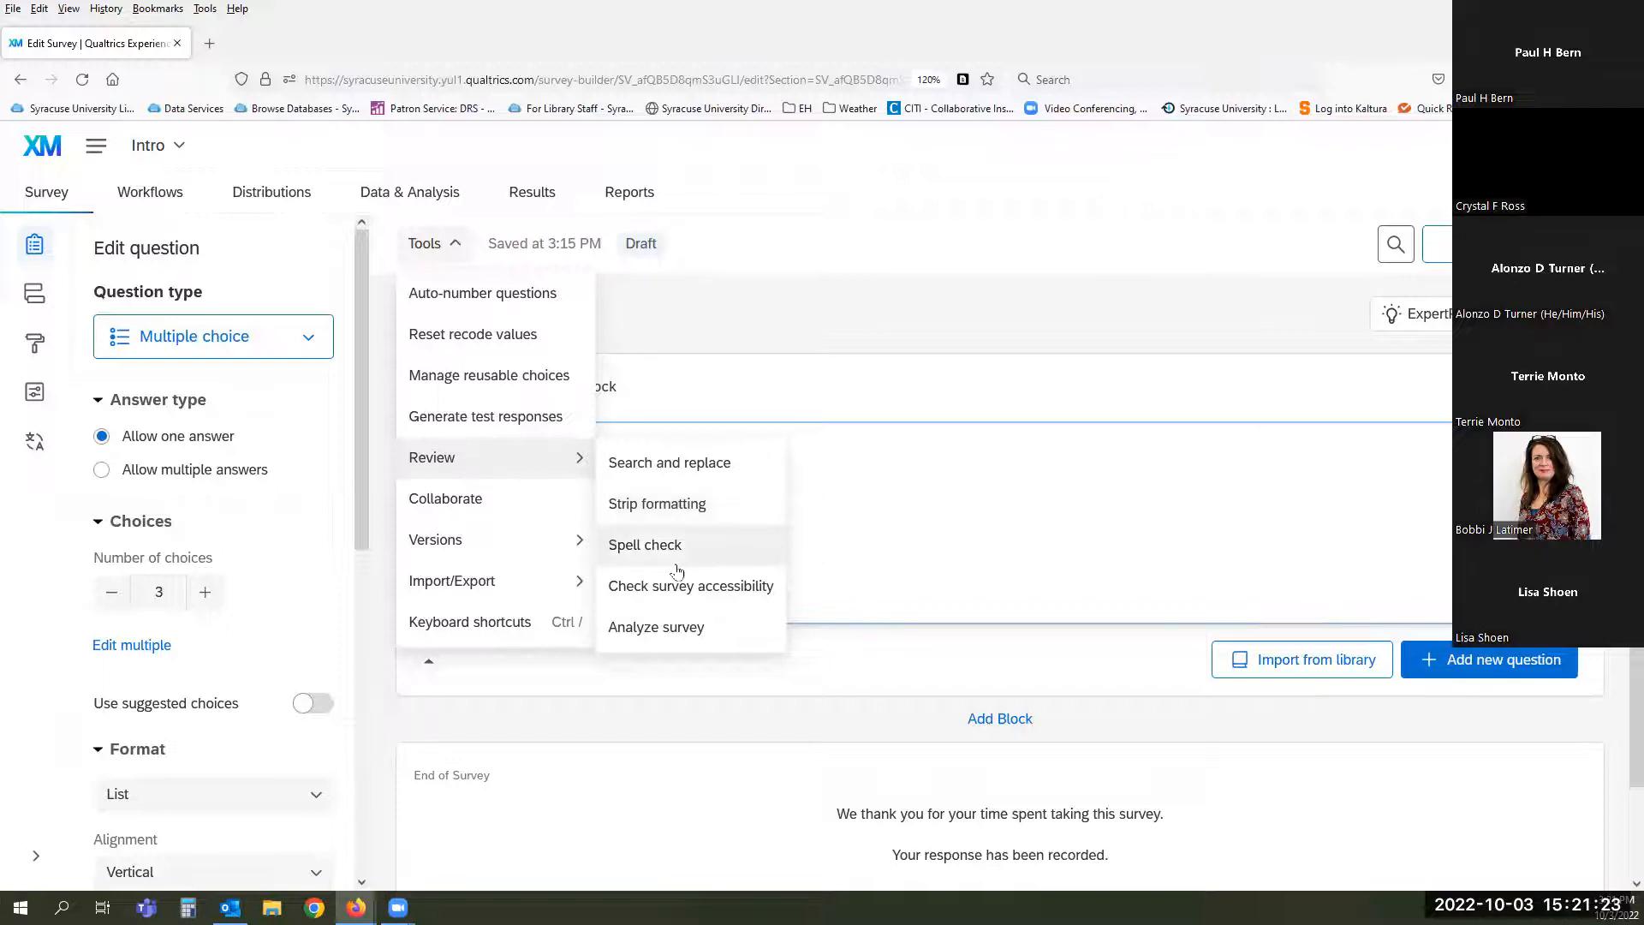
# - Run the accessibility check, scroll through the ExpertReview results, then close them
pyautogui.click(724, 589)
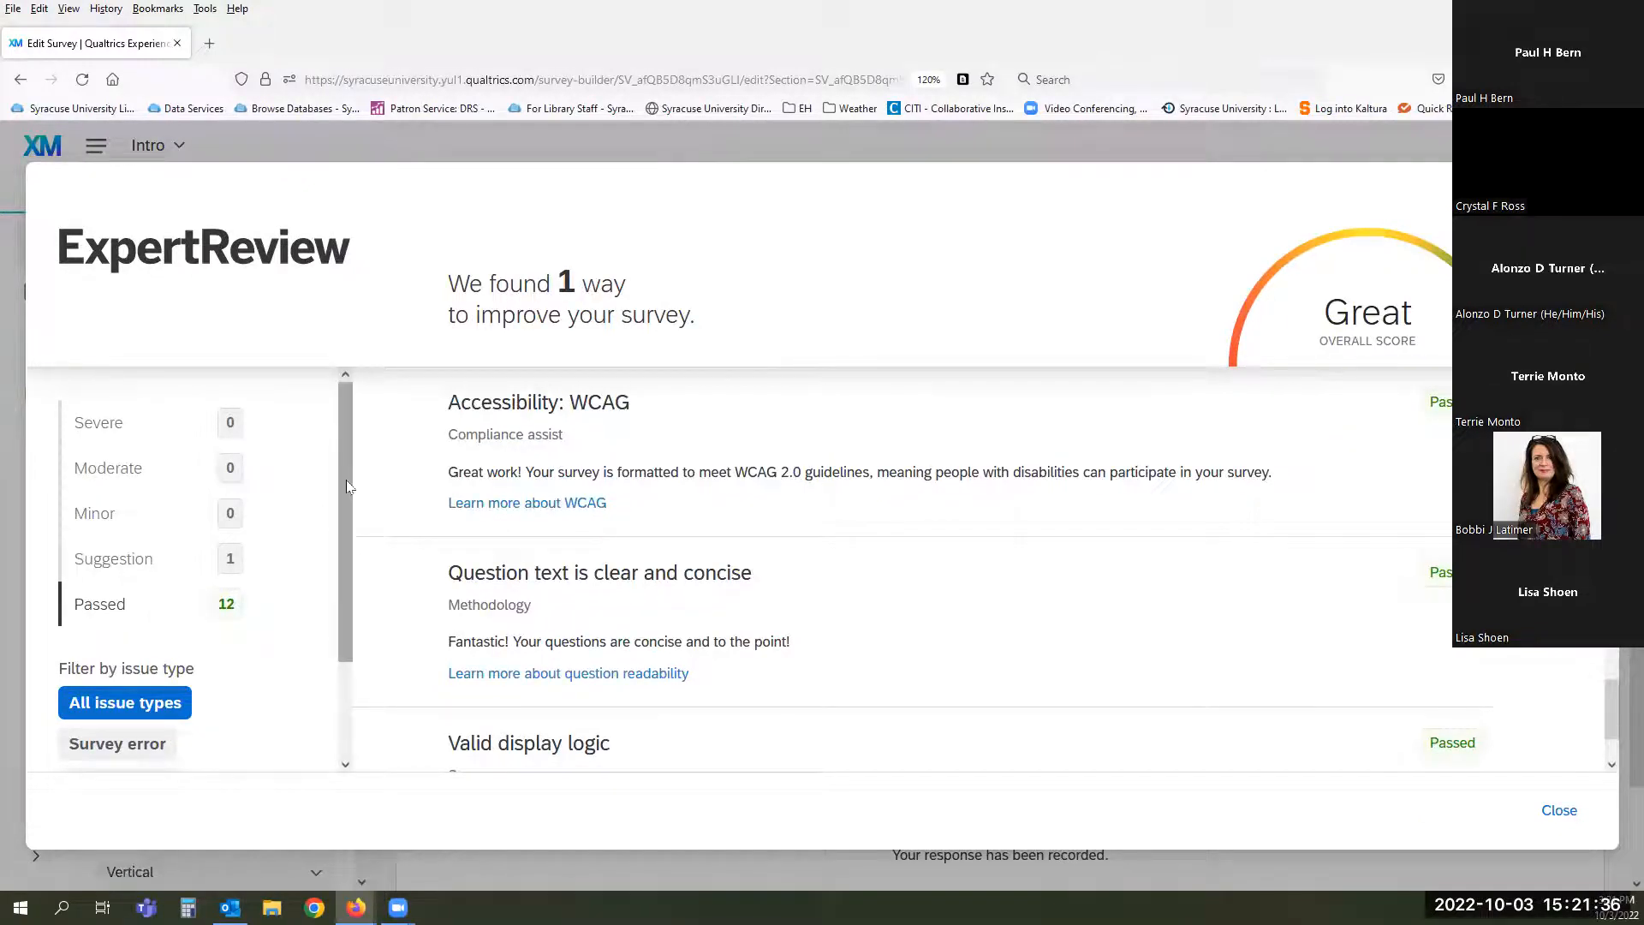
pyautogui.moveTo(346, 486)
pyautogui.mouseDown()
pyautogui.moveTo(341, 608)
pyautogui.moveTo(341, 513)
pyautogui.mouseUp()
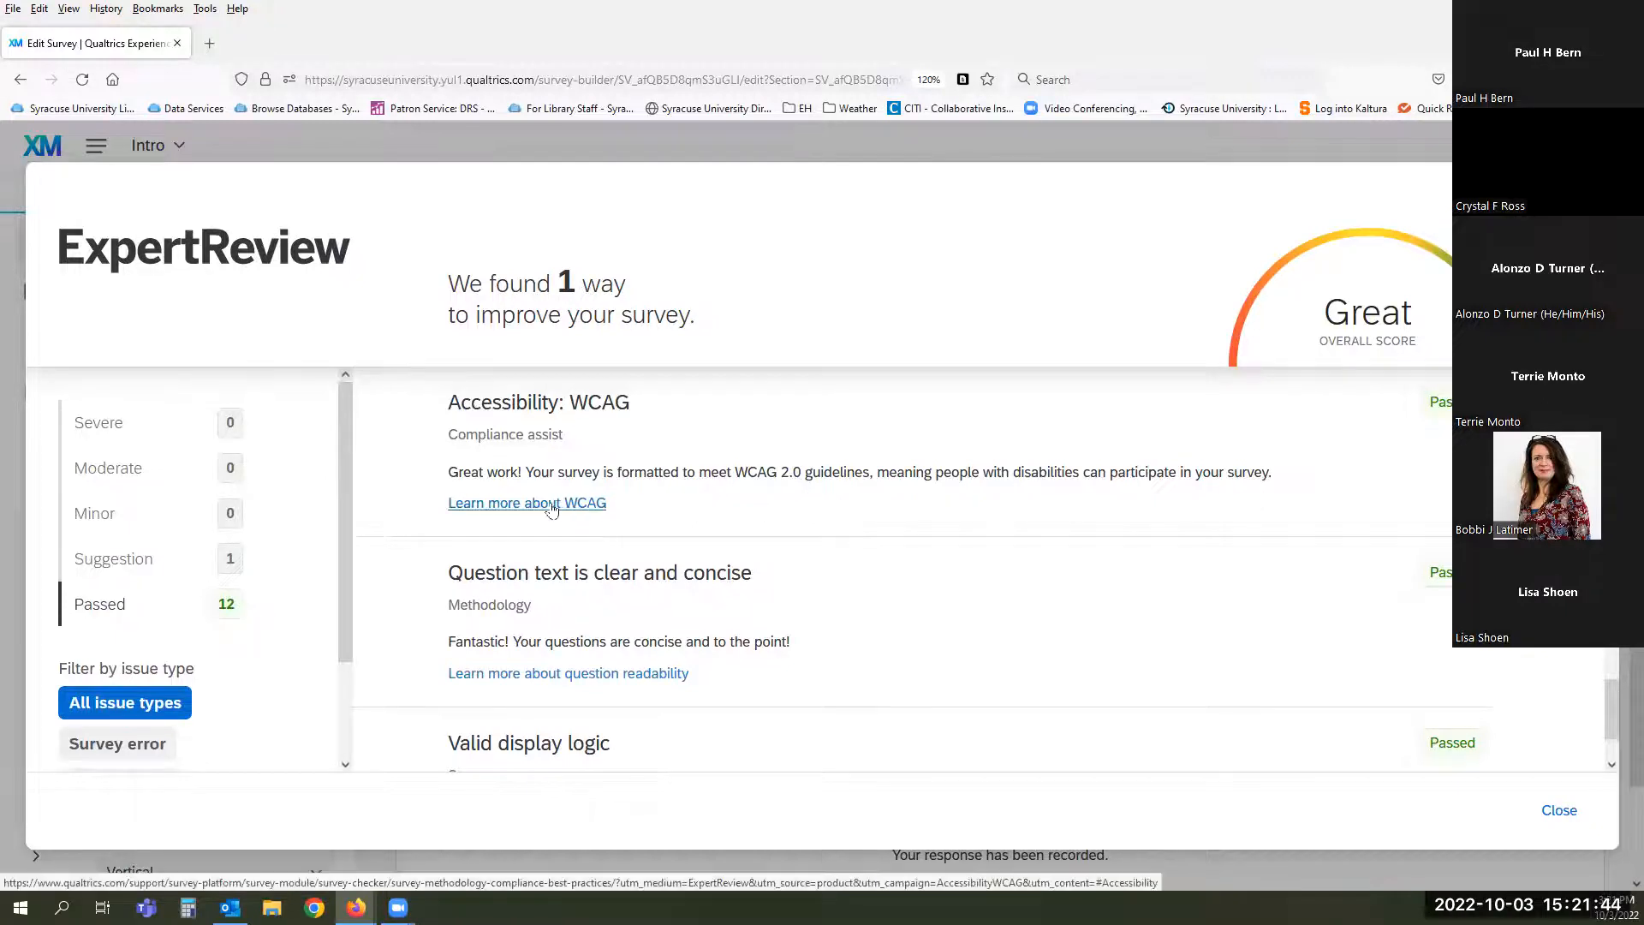
pyautogui.scroll(-2, 906, 569)
pyautogui.scroll(-5, 908, 573)
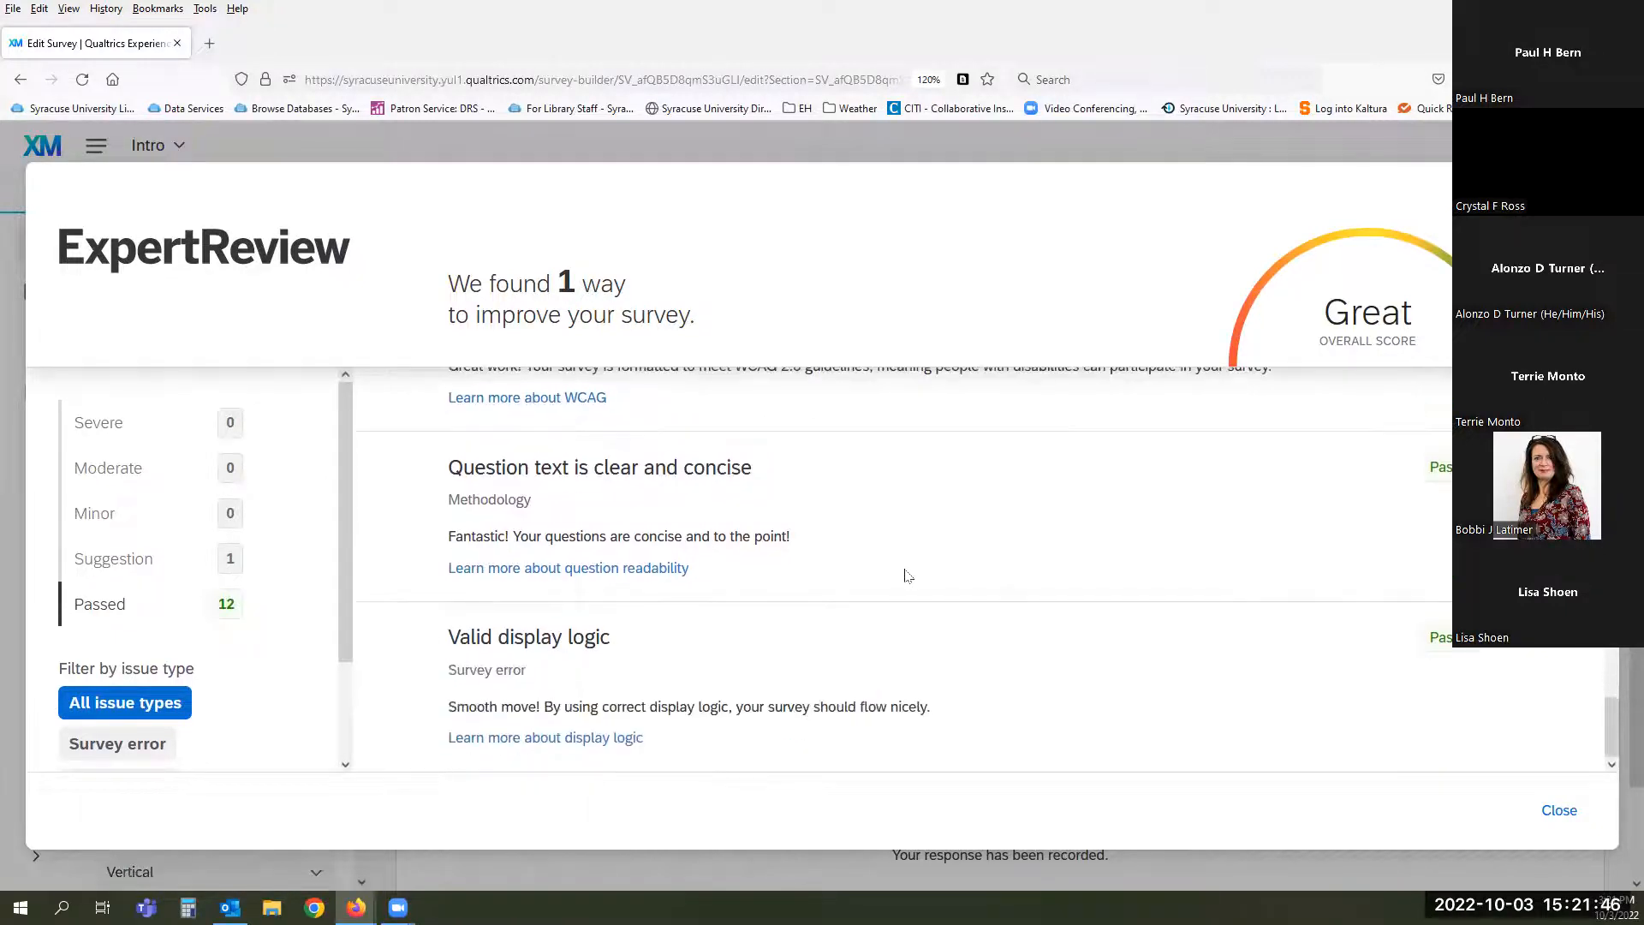
pyautogui.scroll(10, 908, 575)
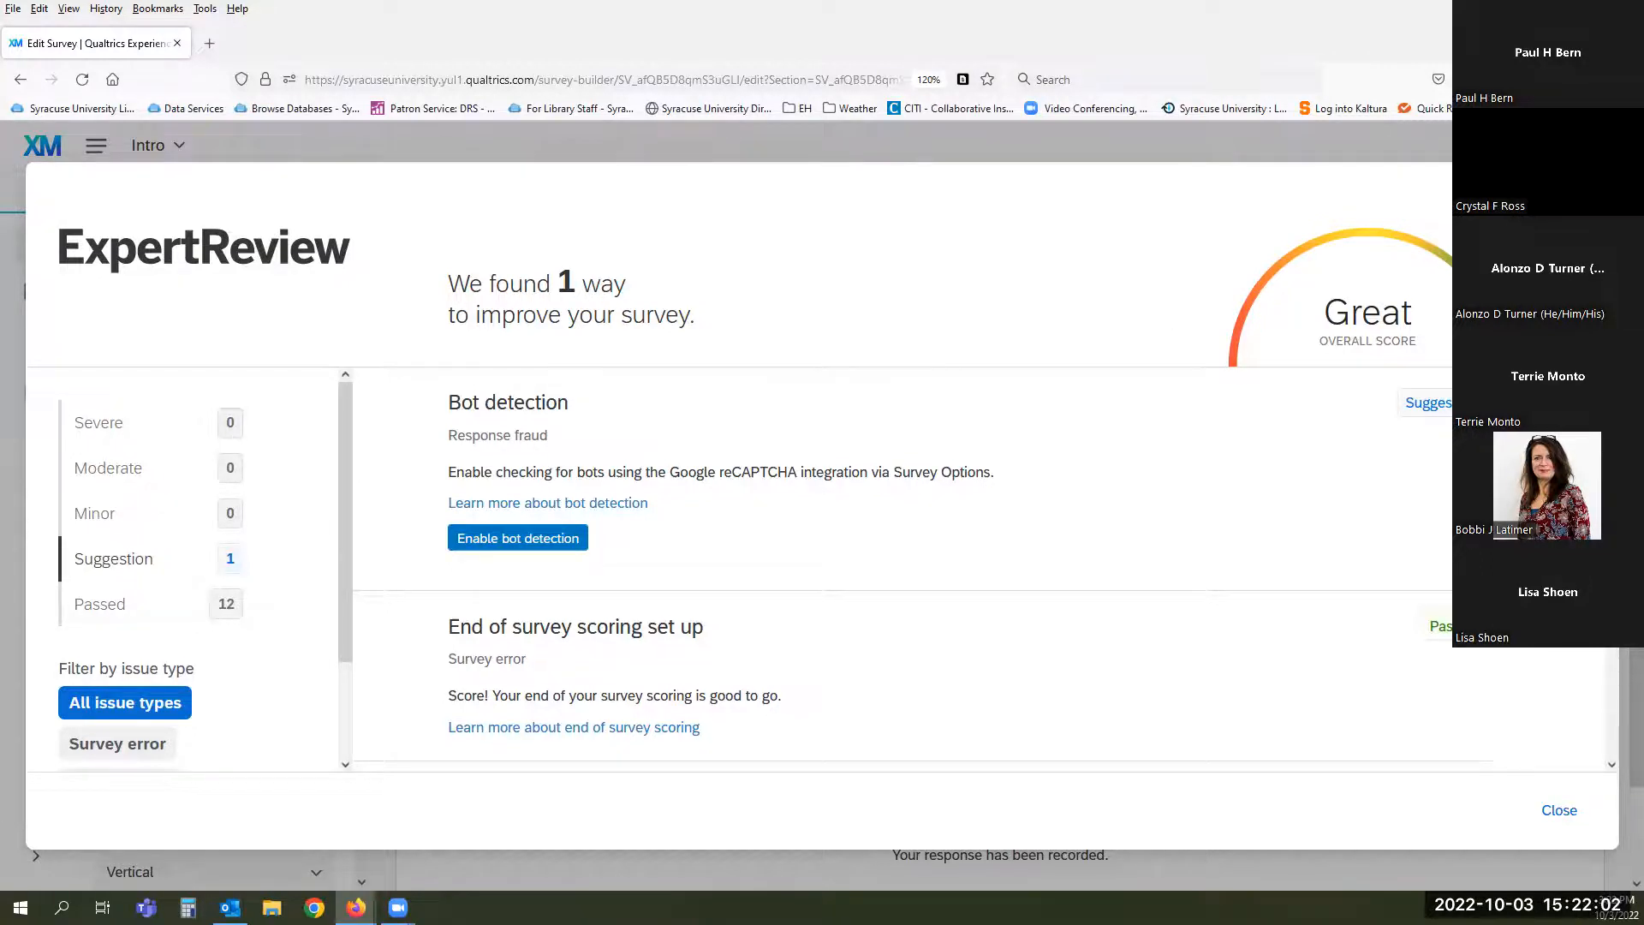
pyautogui.press('Escape')
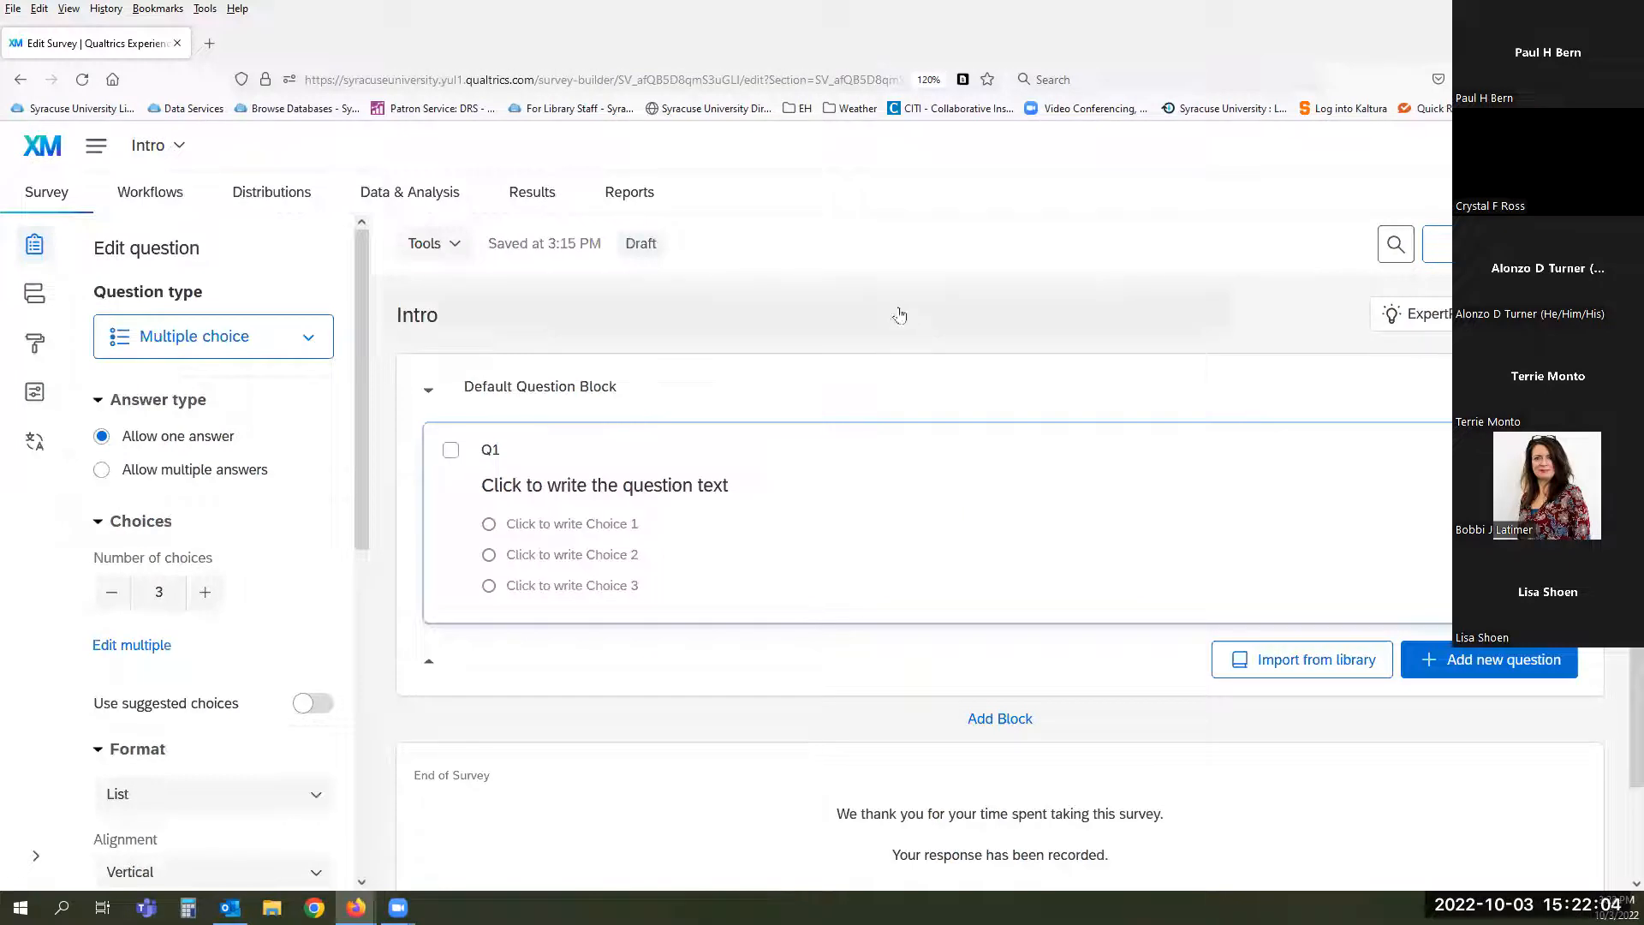
# - Open the Collaborate on Project: Intro dialog from the Tools menu
pyautogui.click(452, 243)
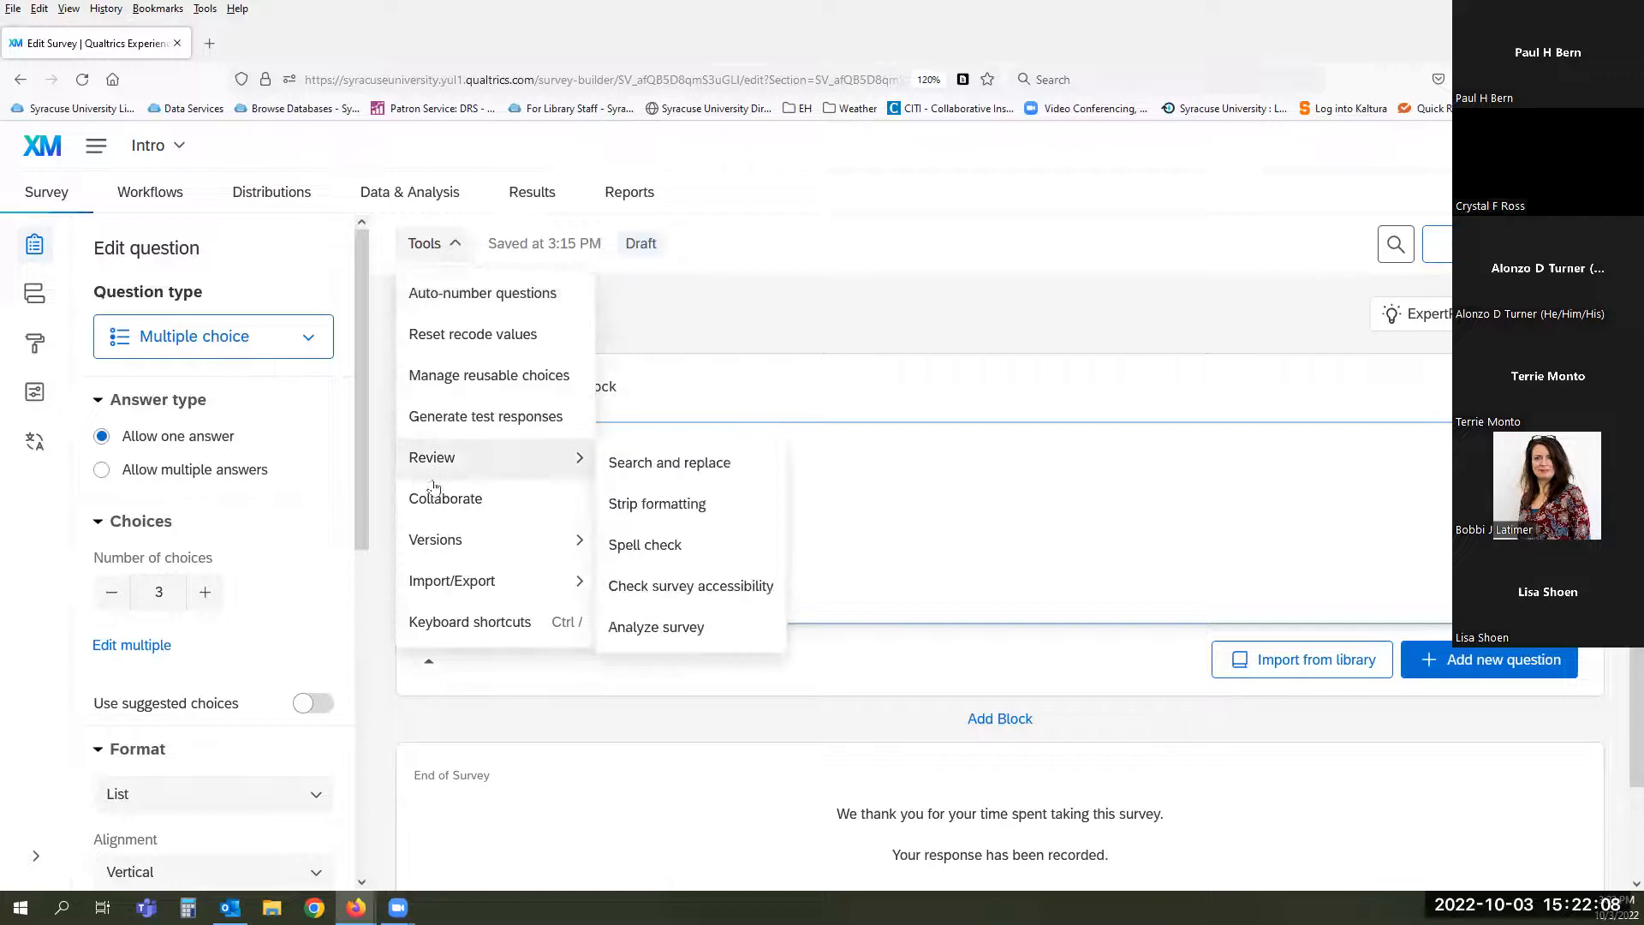
pyautogui.click(500, 501)
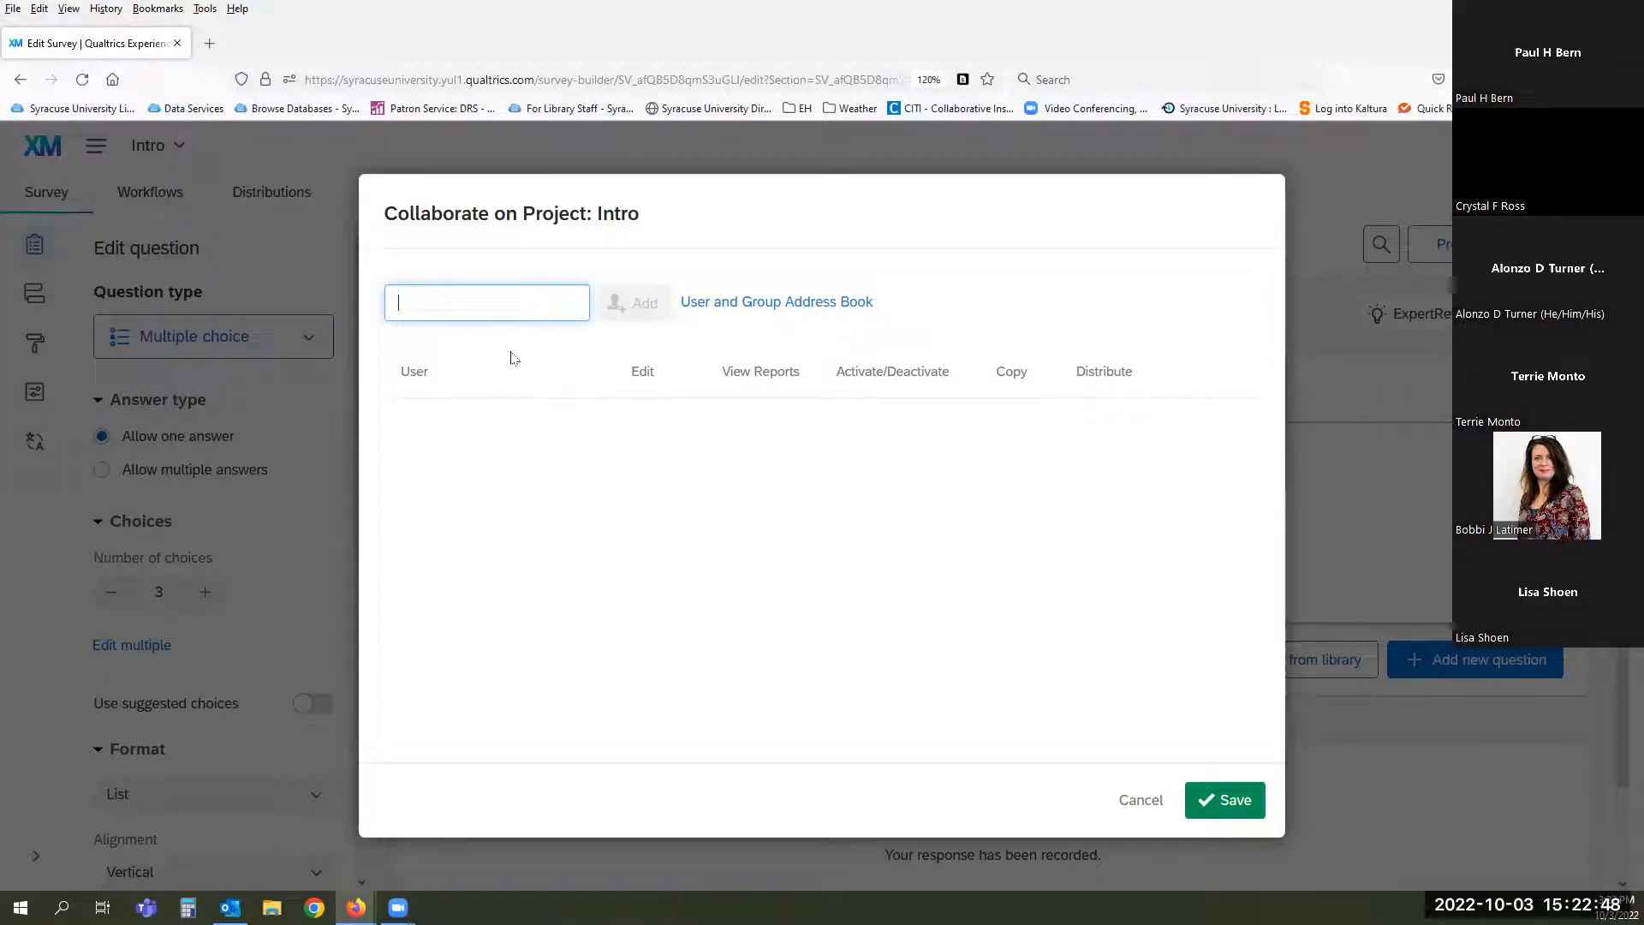
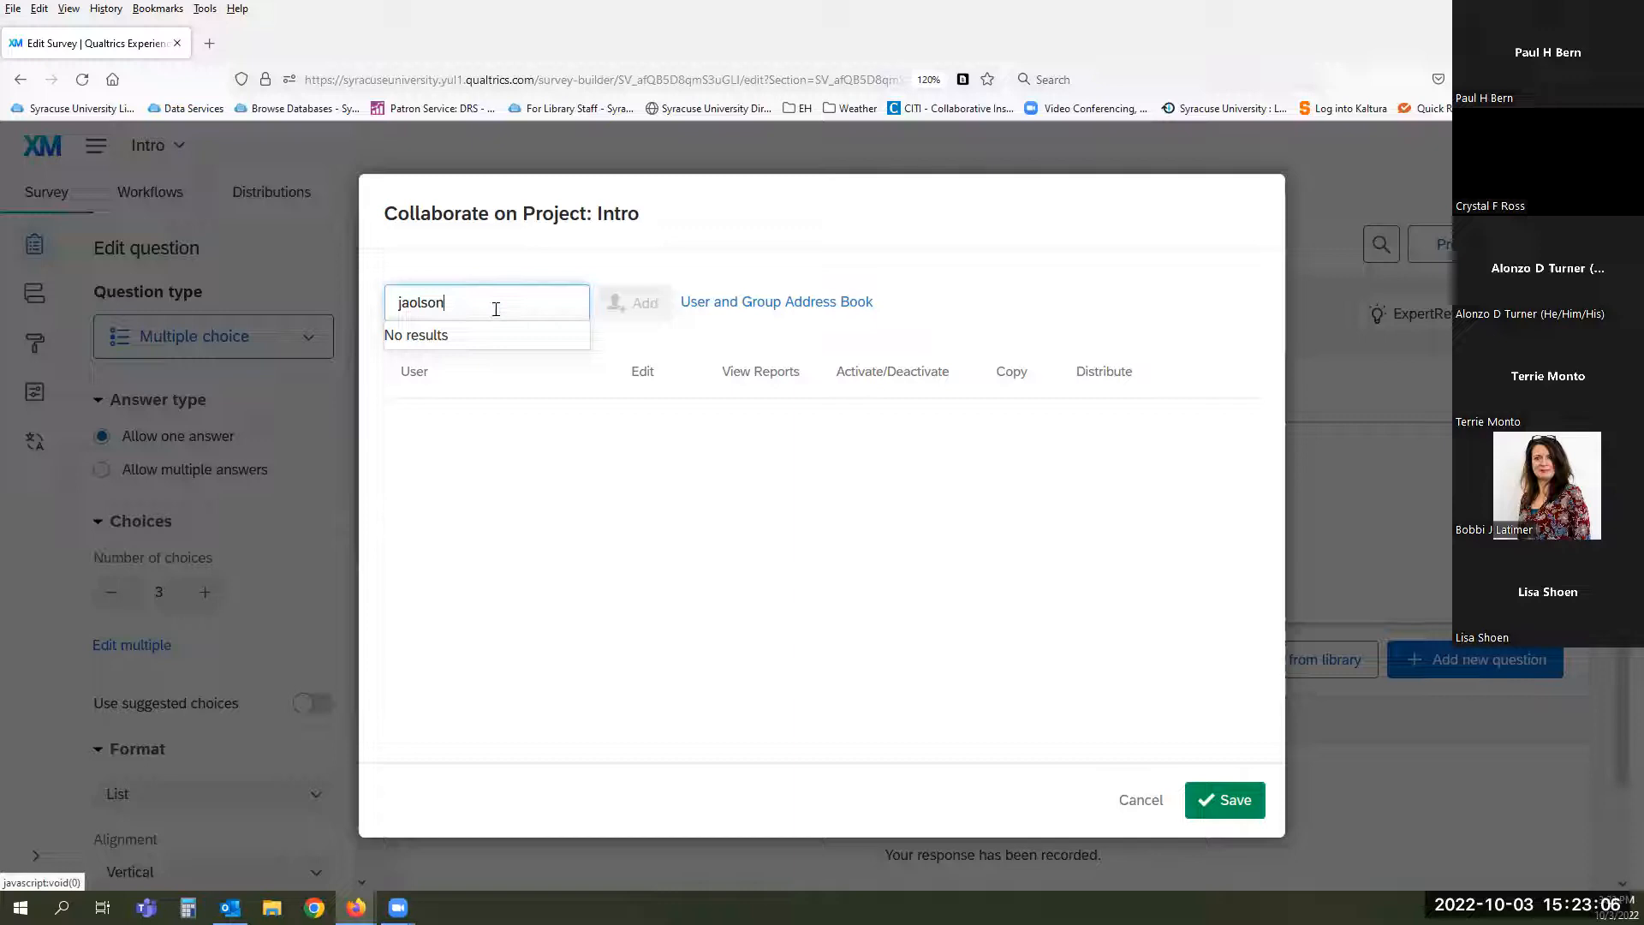
# - Search for a collaborator's username, find no results, and cancel without adding anyone
pyautogui.click(463, 302)
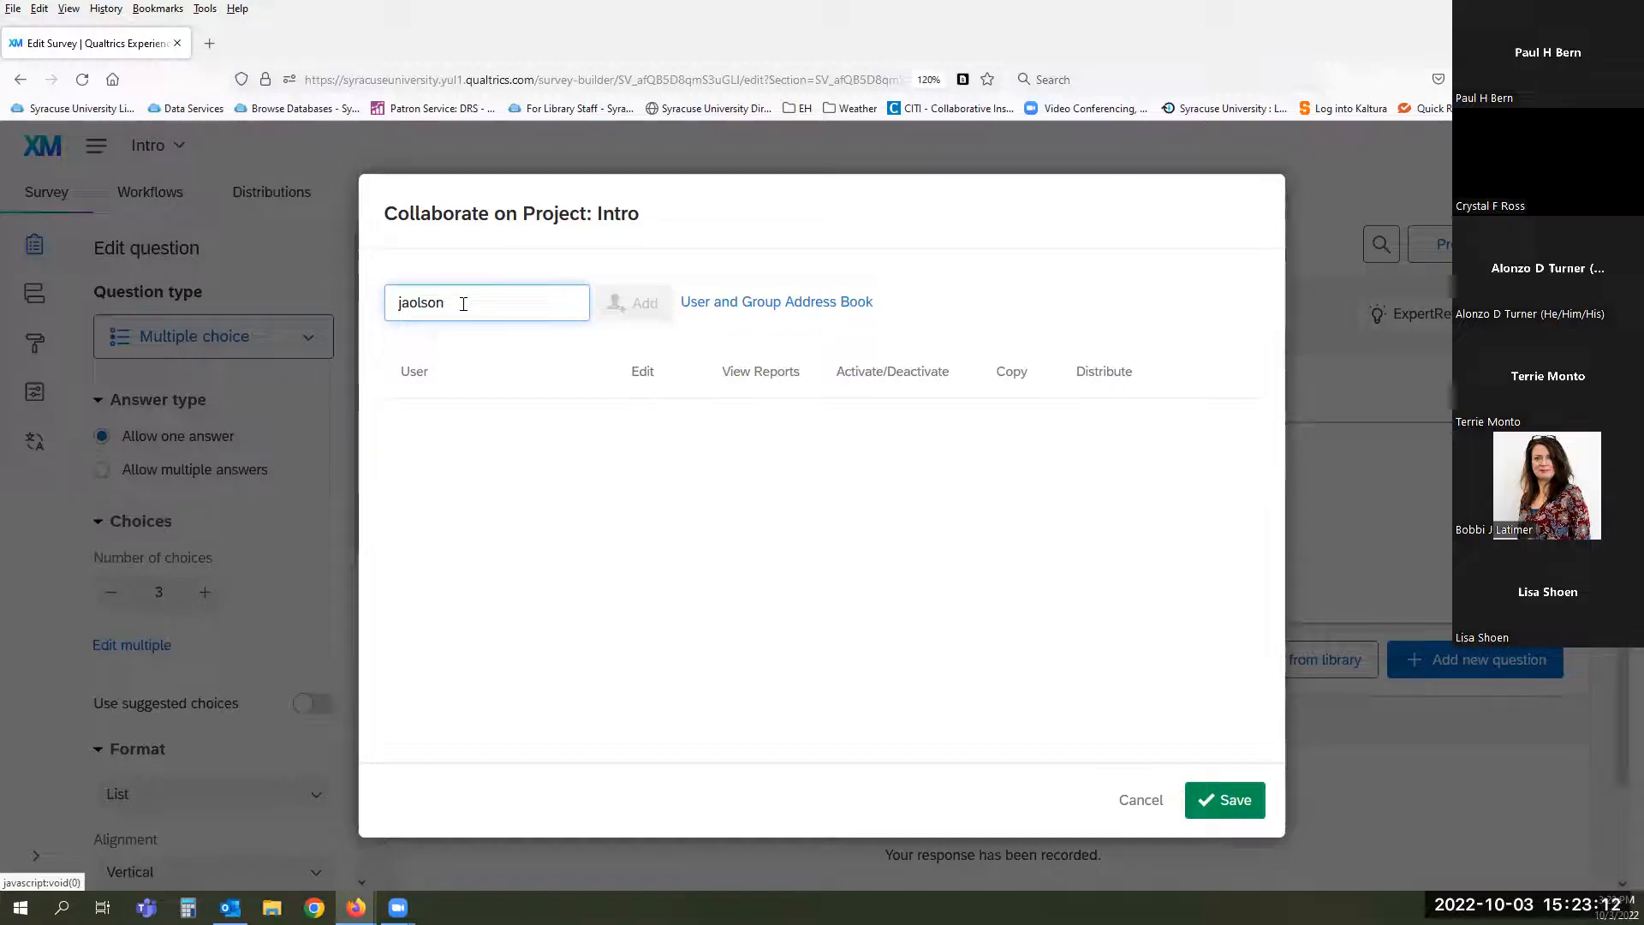
pyautogui.click(1141, 799)
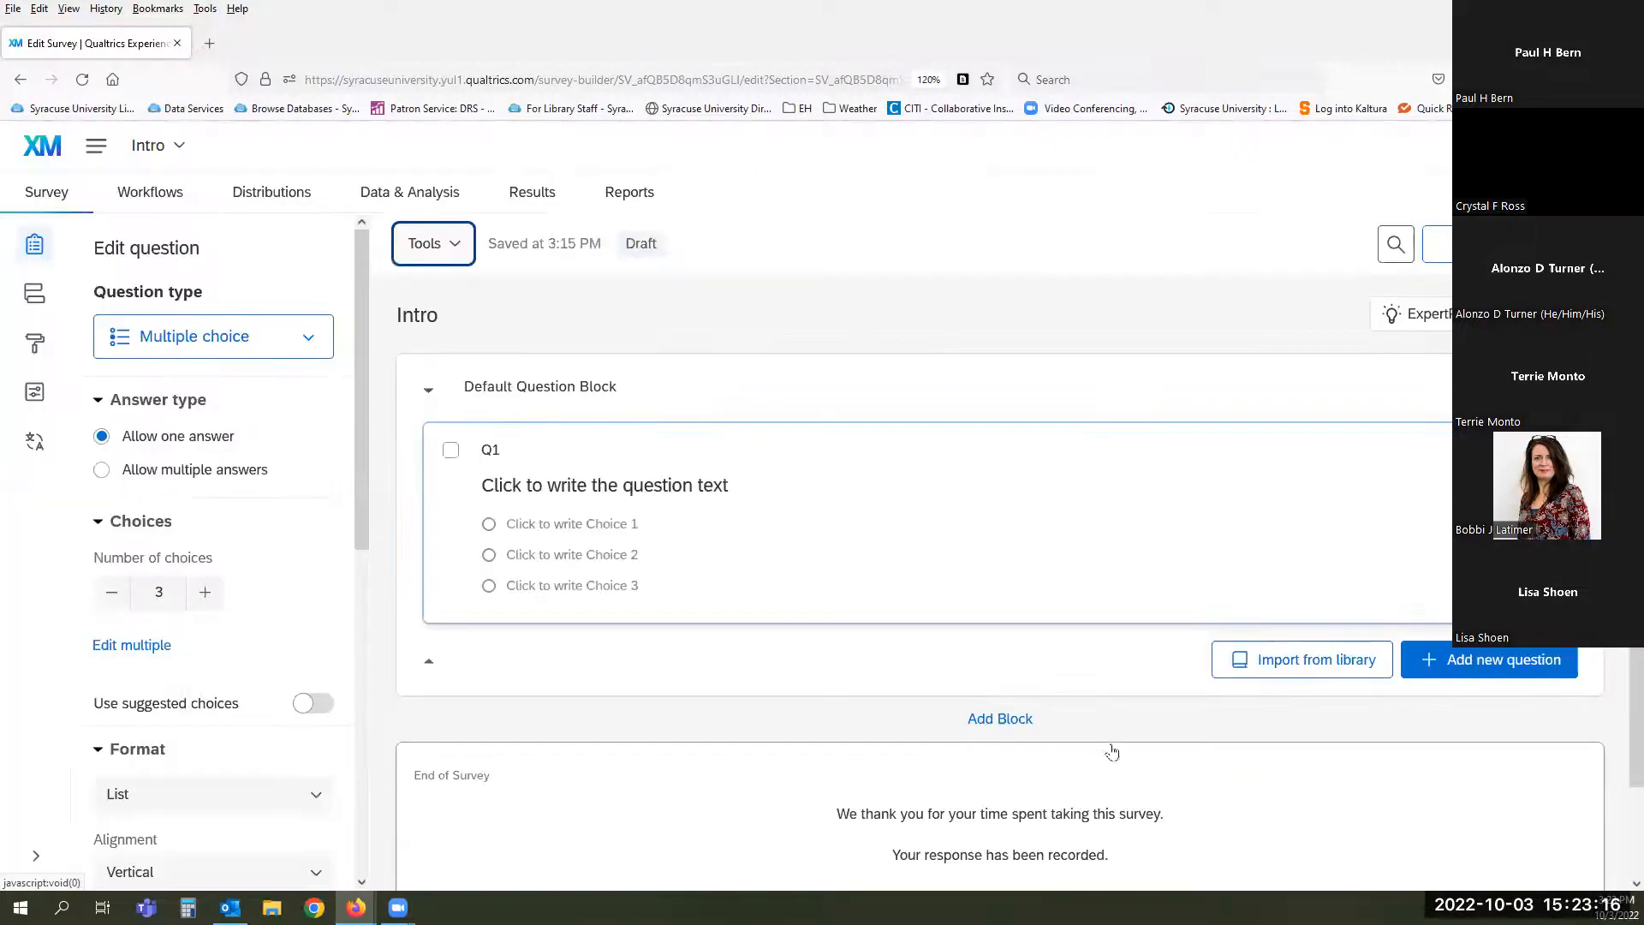
# - Open the Tools menu and show the Versions and Import/Export submenus
pyautogui.click(424, 249)
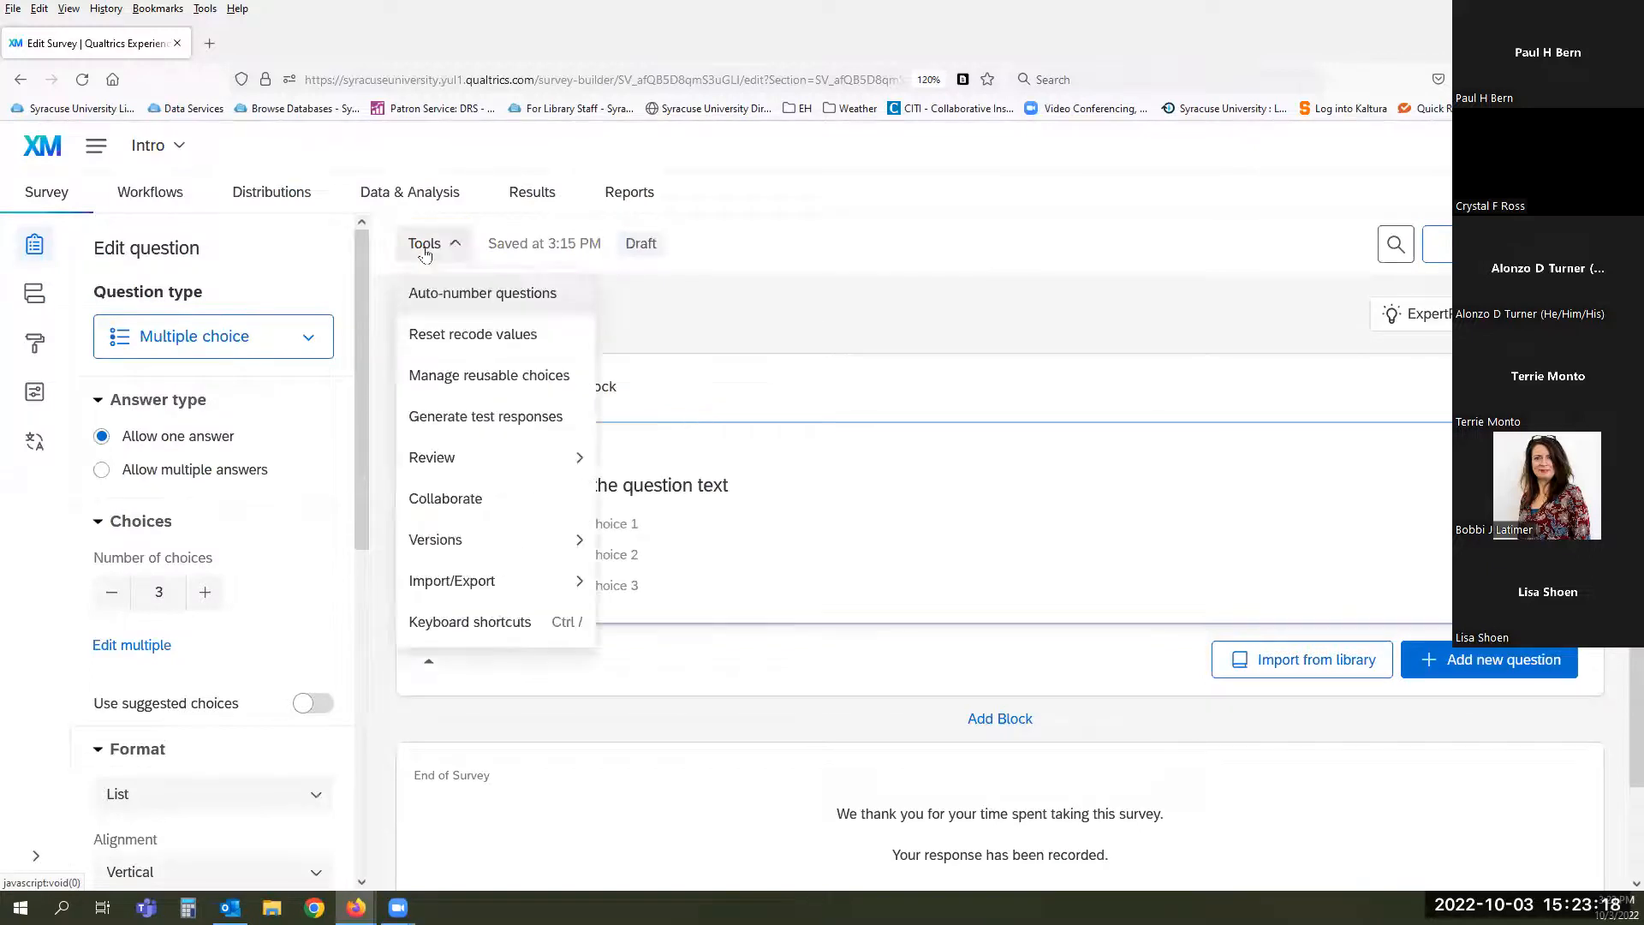
pyautogui.moveTo(437, 539)
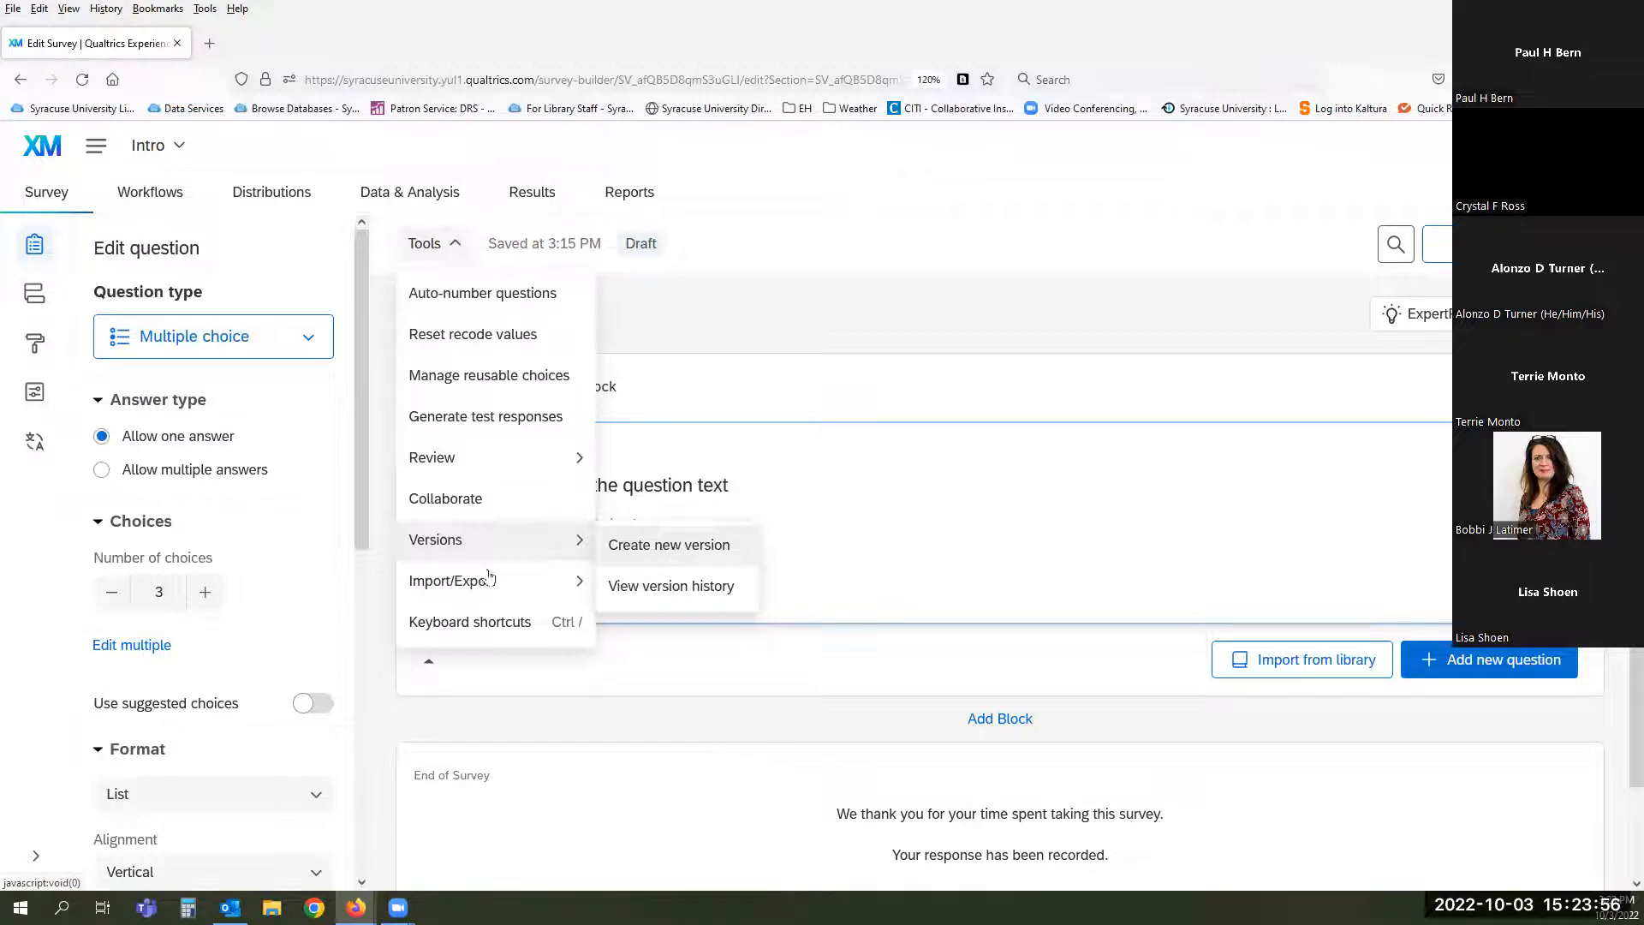
pyautogui.moveTo(483, 581)
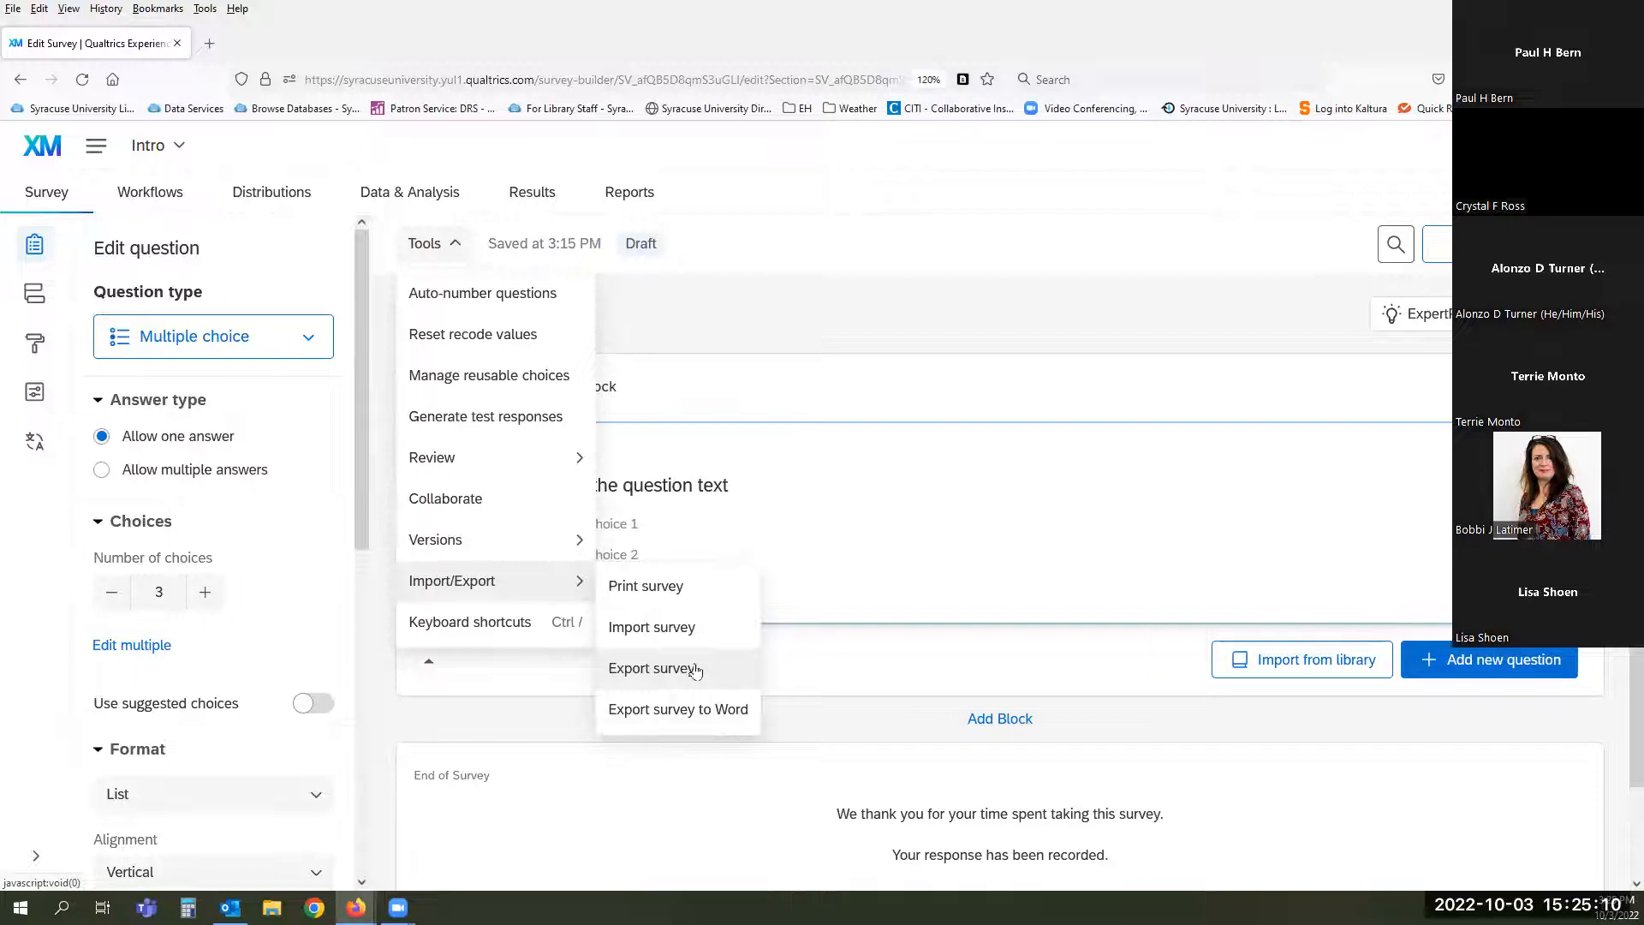
# - Review the Export Survey to Word options, cancel without exporting, and reopen Tools
pyautogui.click(664, 710)
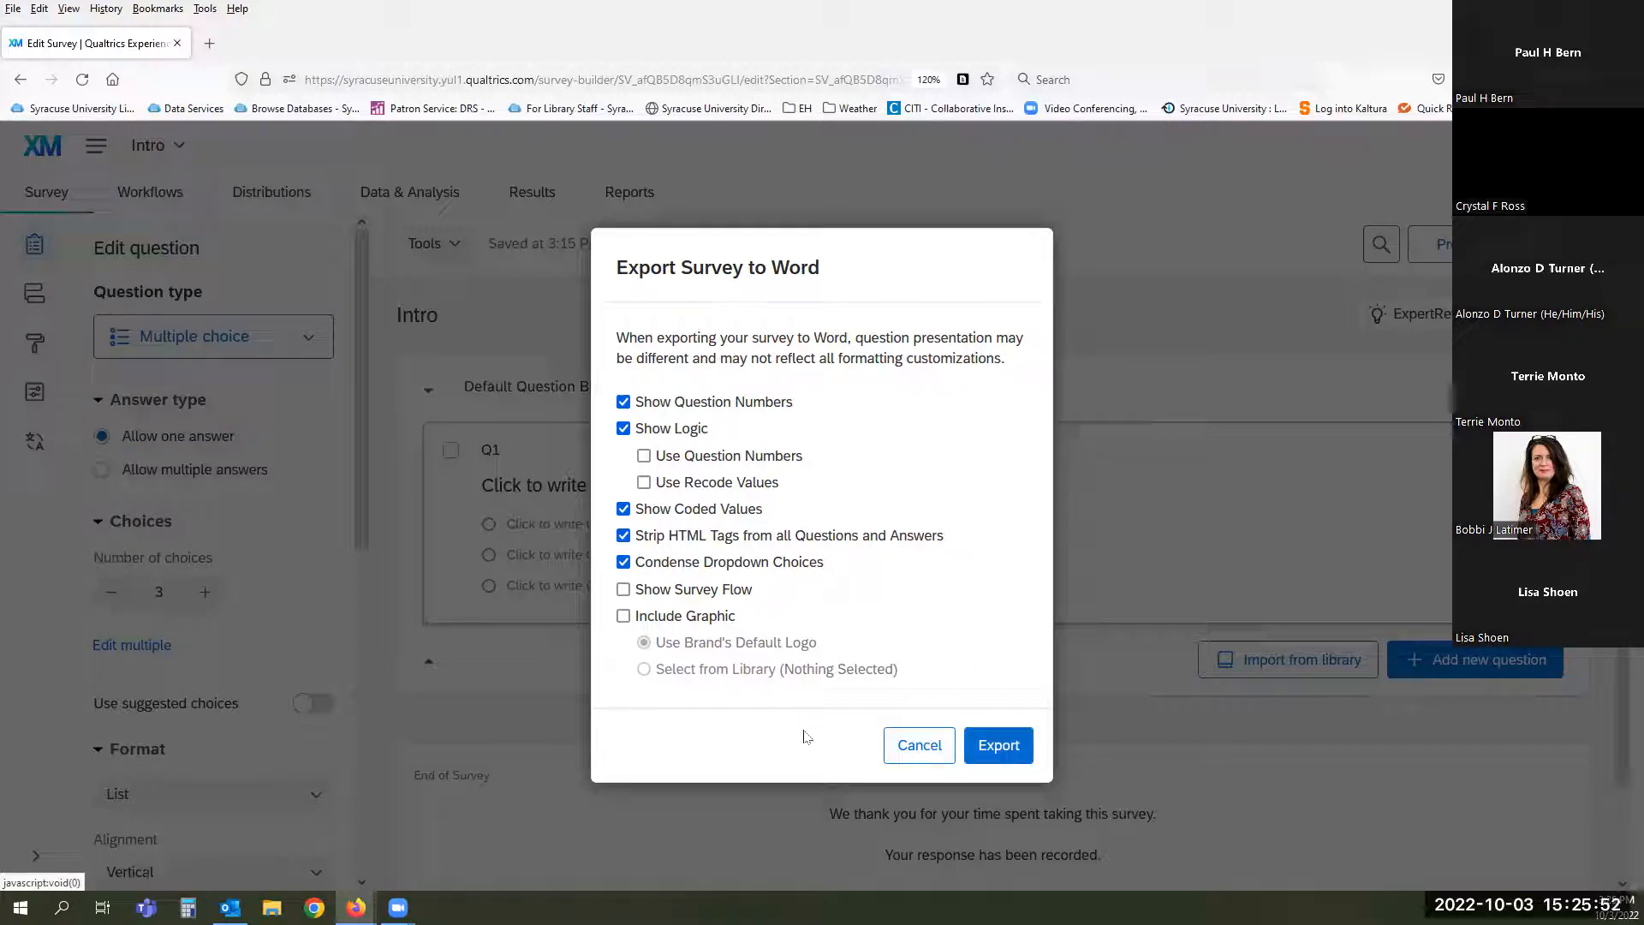
pyautogui.click(931, 756)
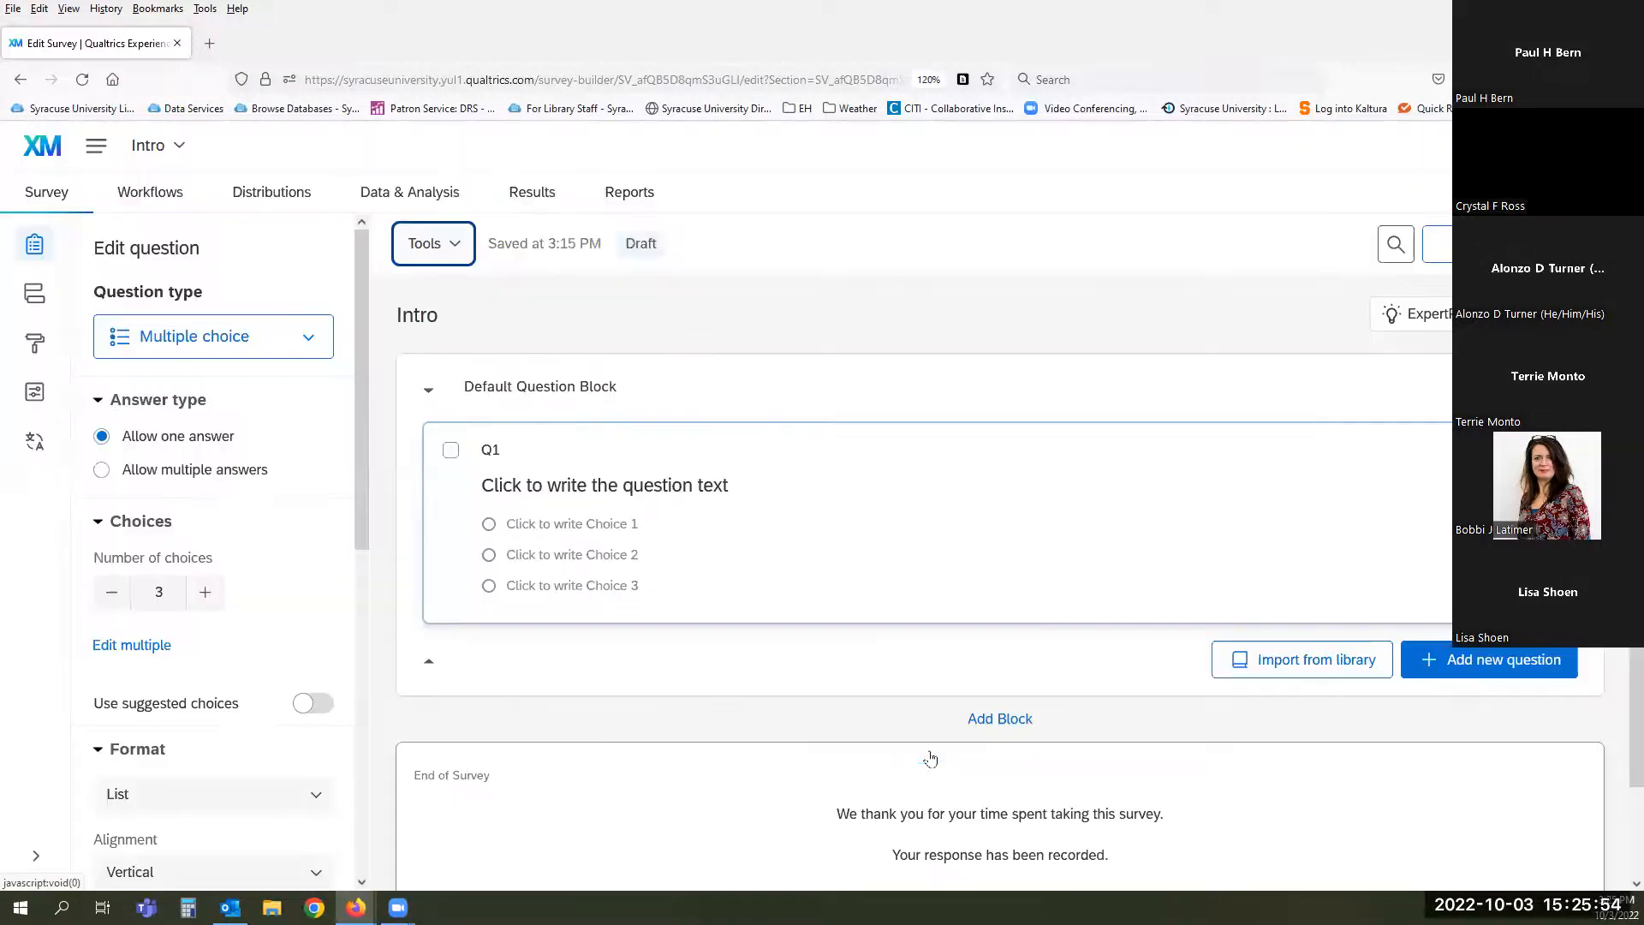
pyautogui.click(443, 248)
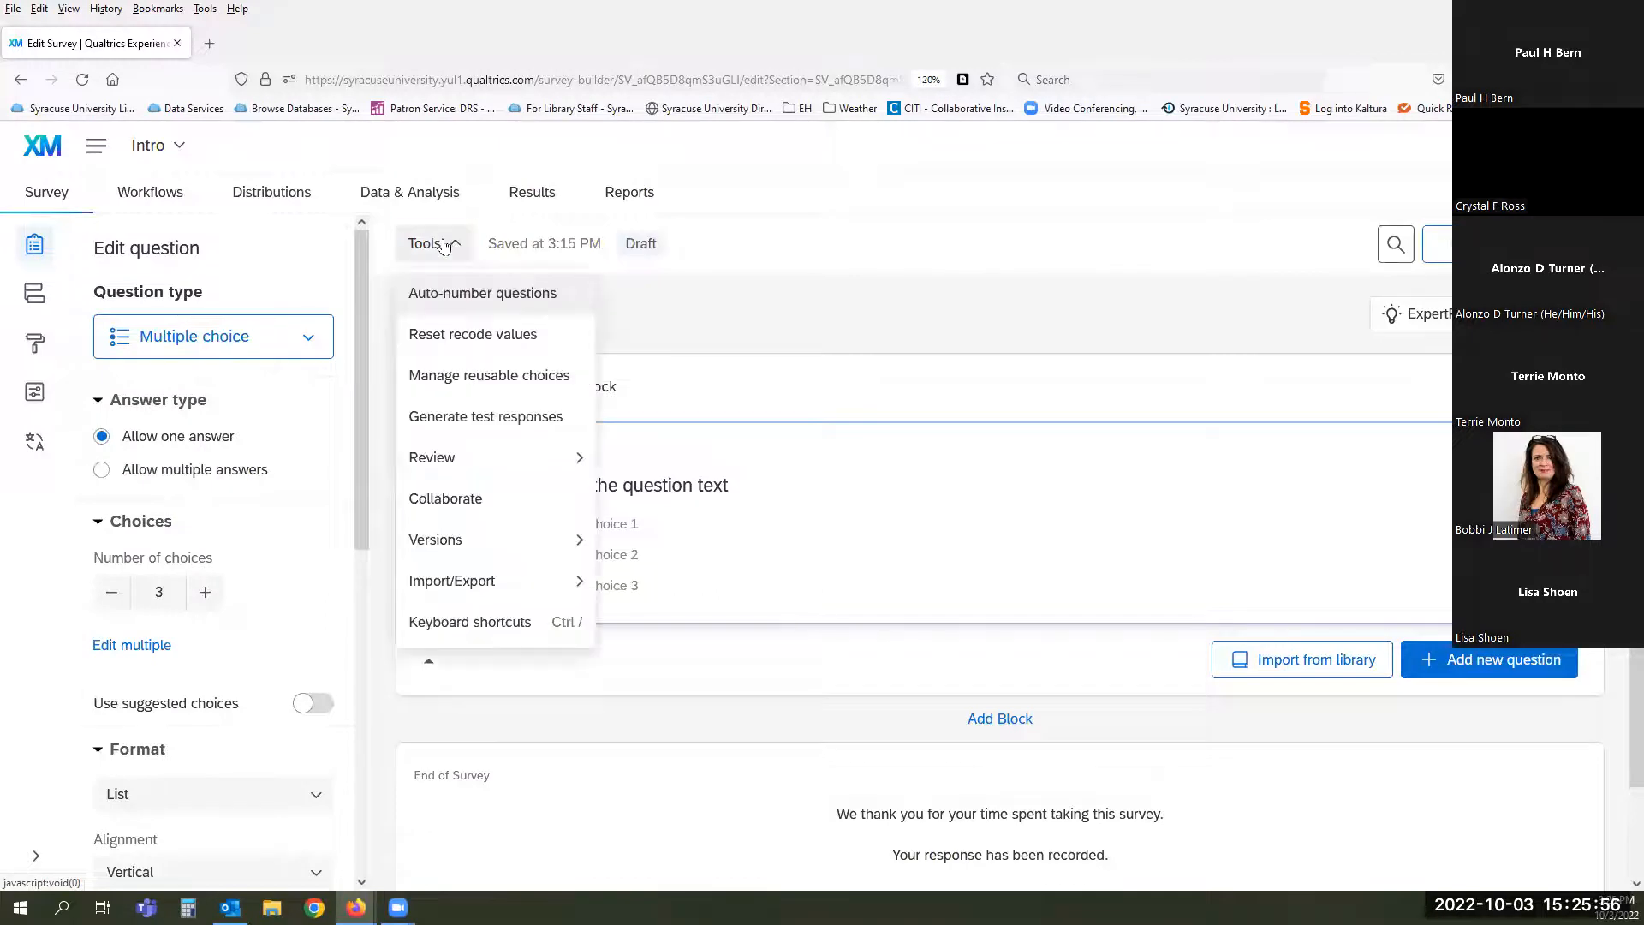
# - Look through the Tools > Keyboard shortcuts list, then close it
pyautogui.click(512, 623)
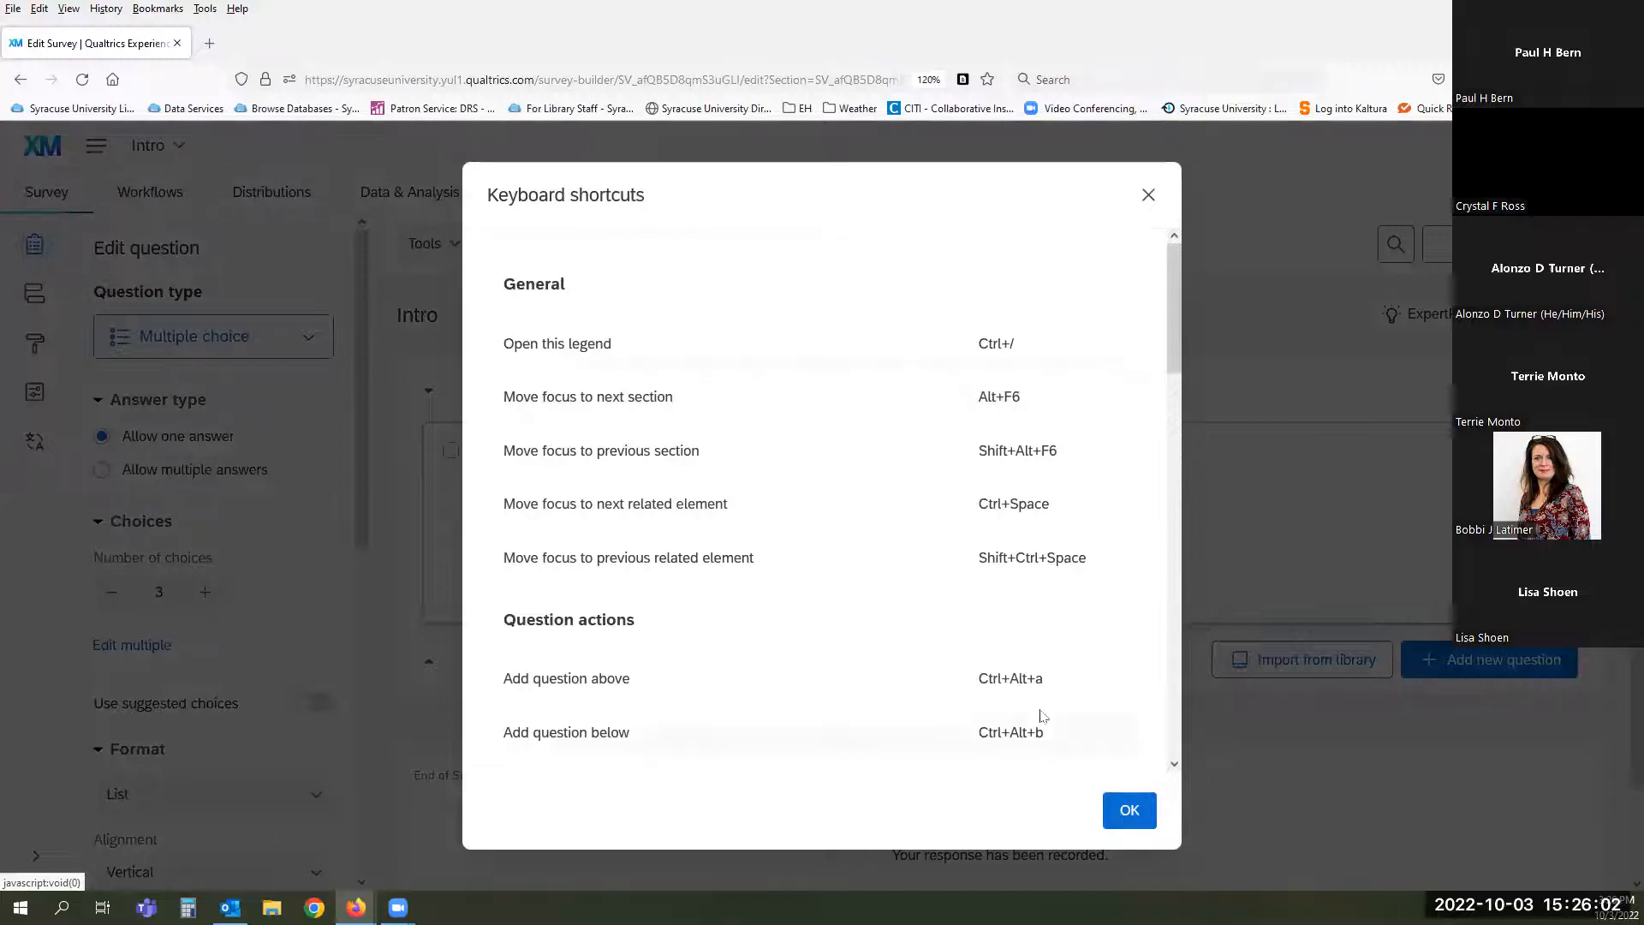
pyautogui.scroll(-5, 734, 618)
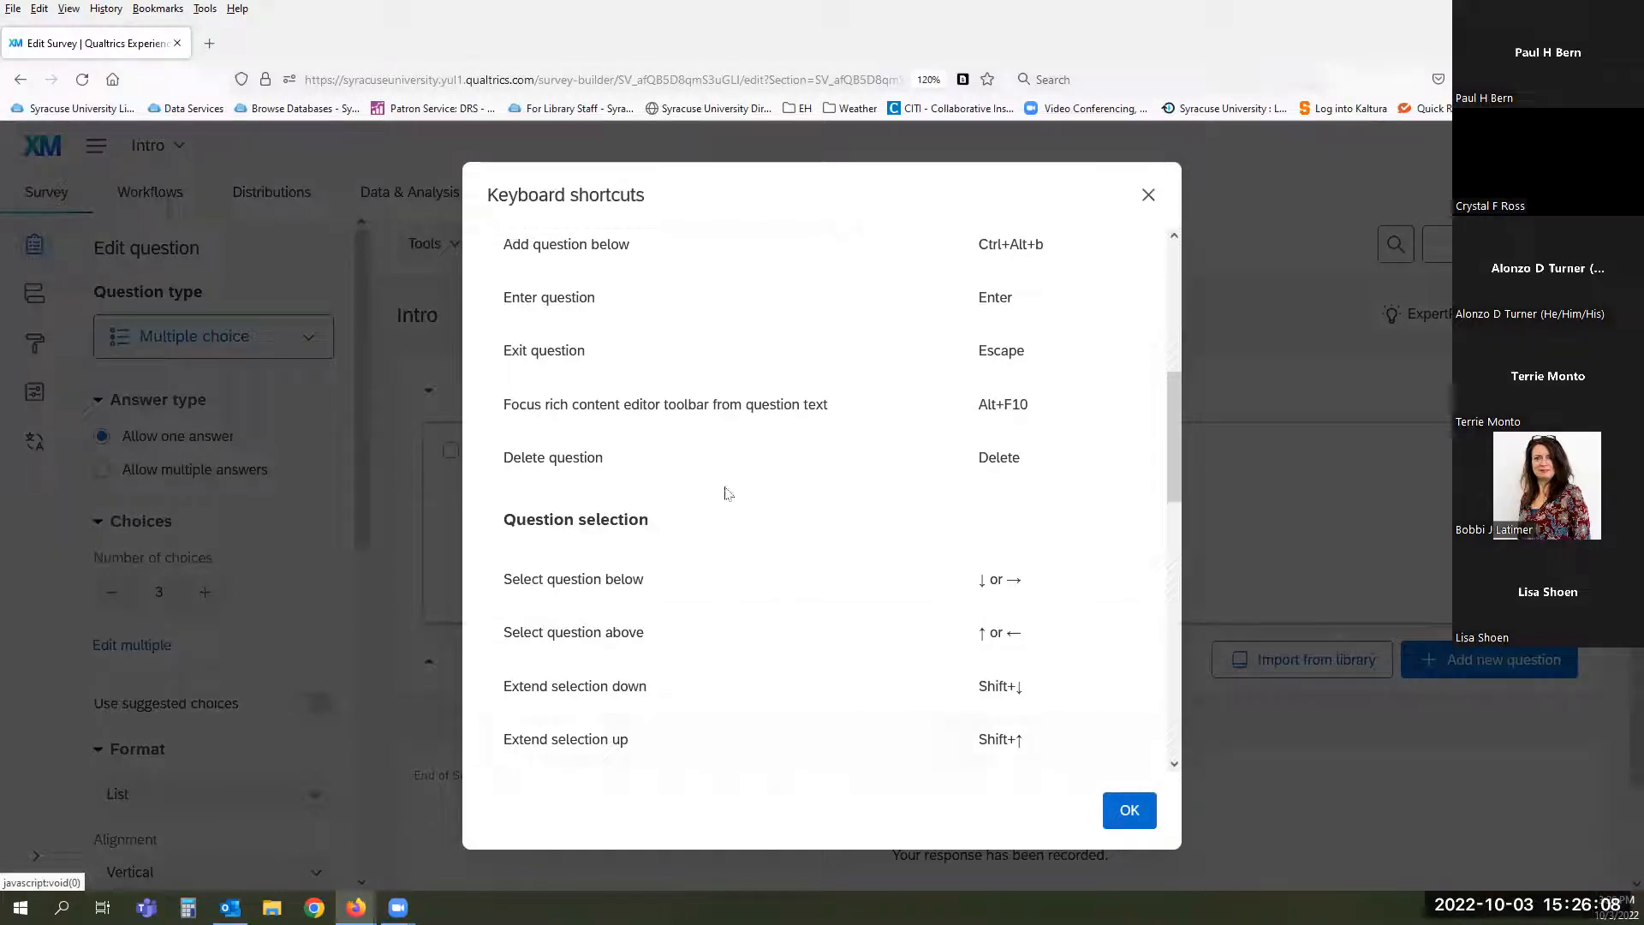
pyautogui.click(1129, 812)
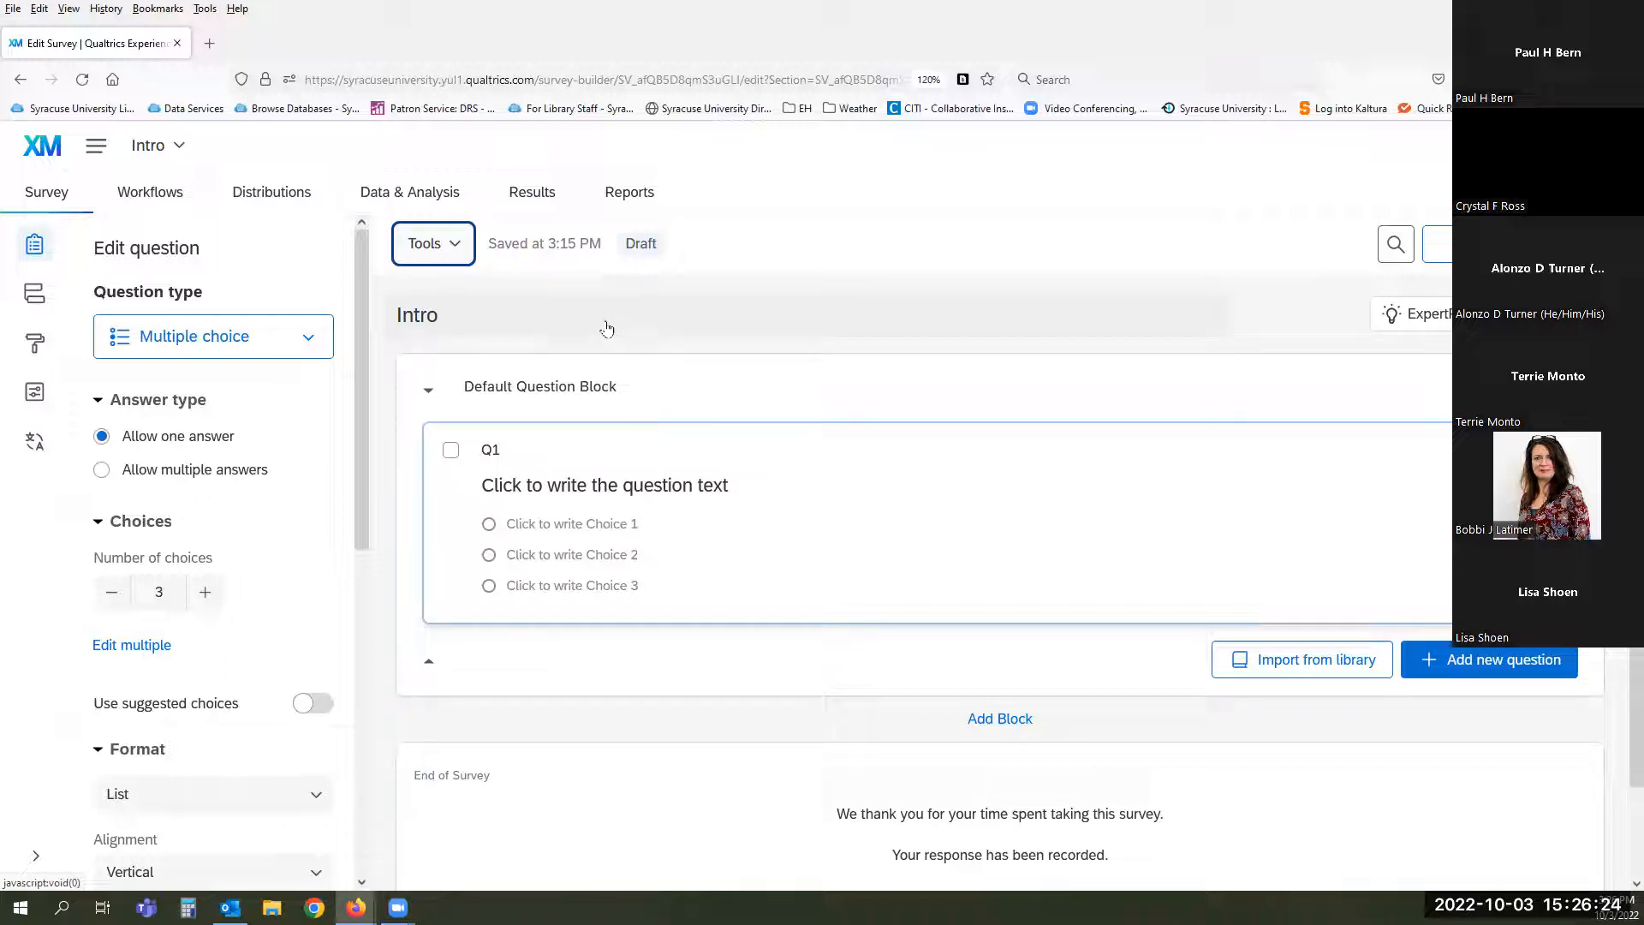
pyautogui.click(498, 307)
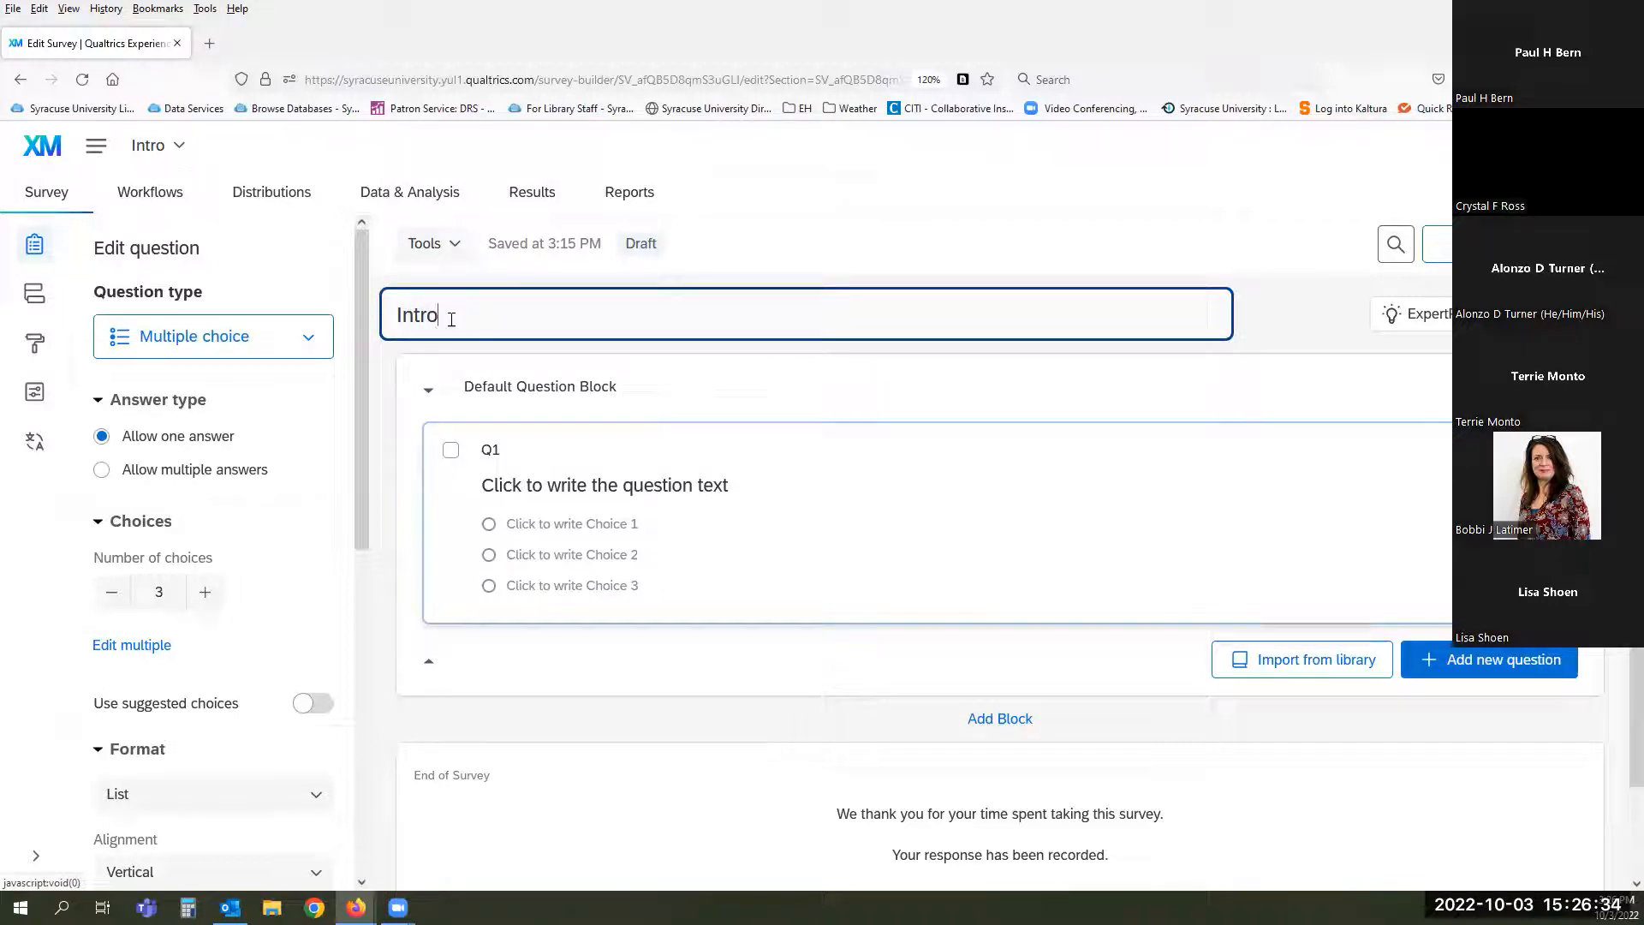
pyautogui.click(1290, 324)
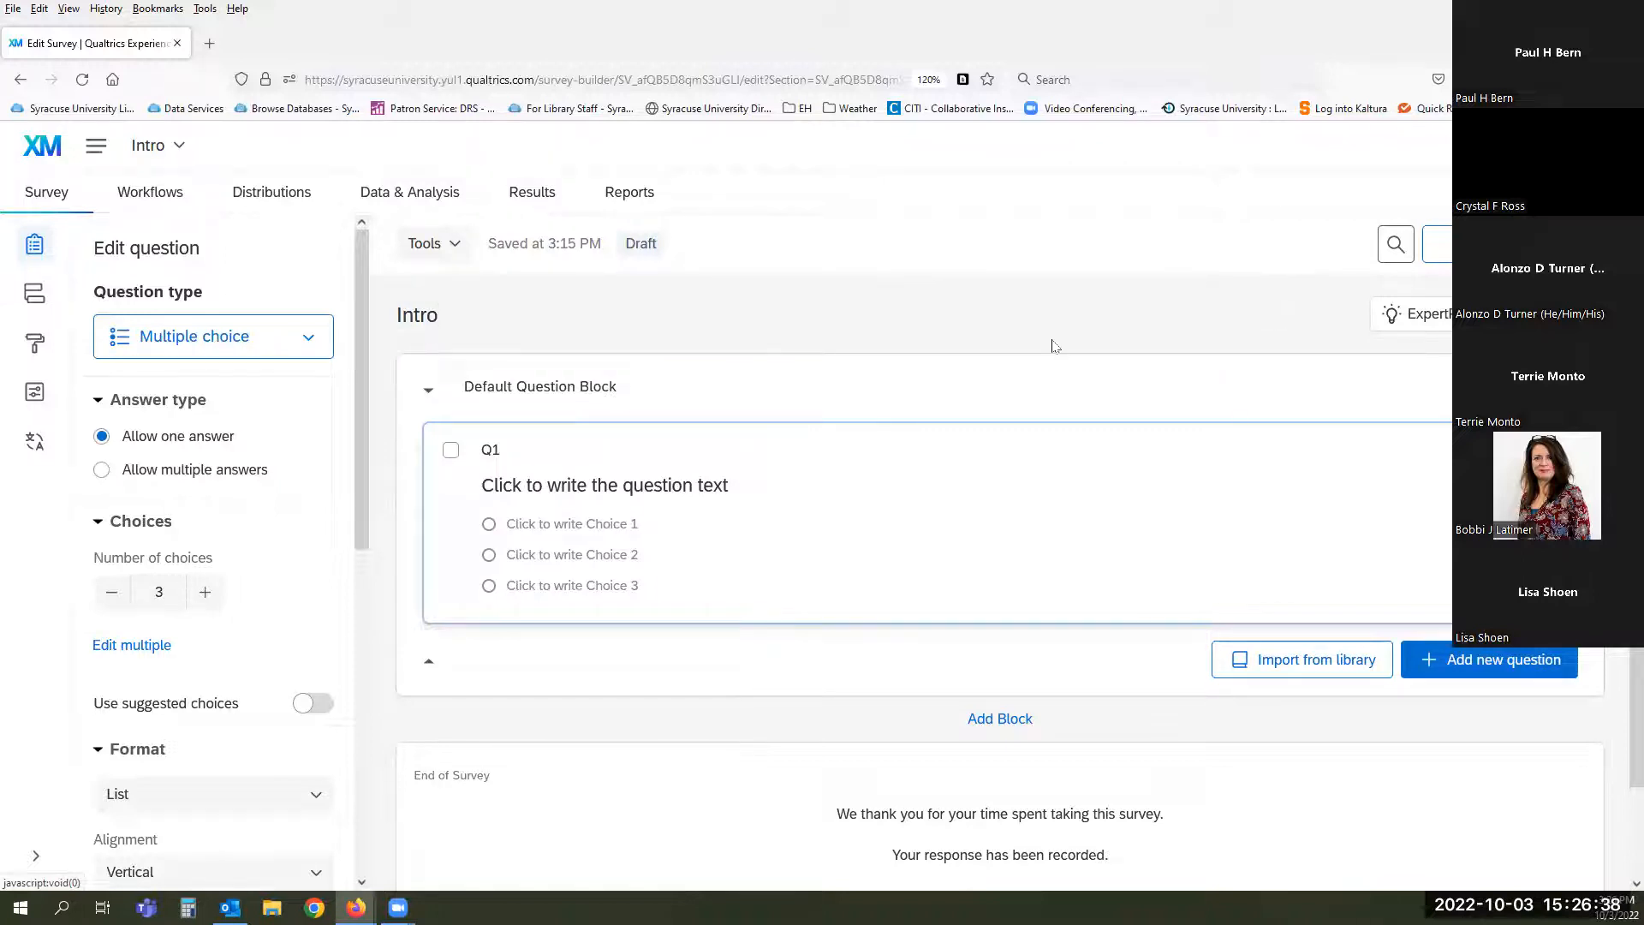
pyautogui.scroll(-2, 911, 304)
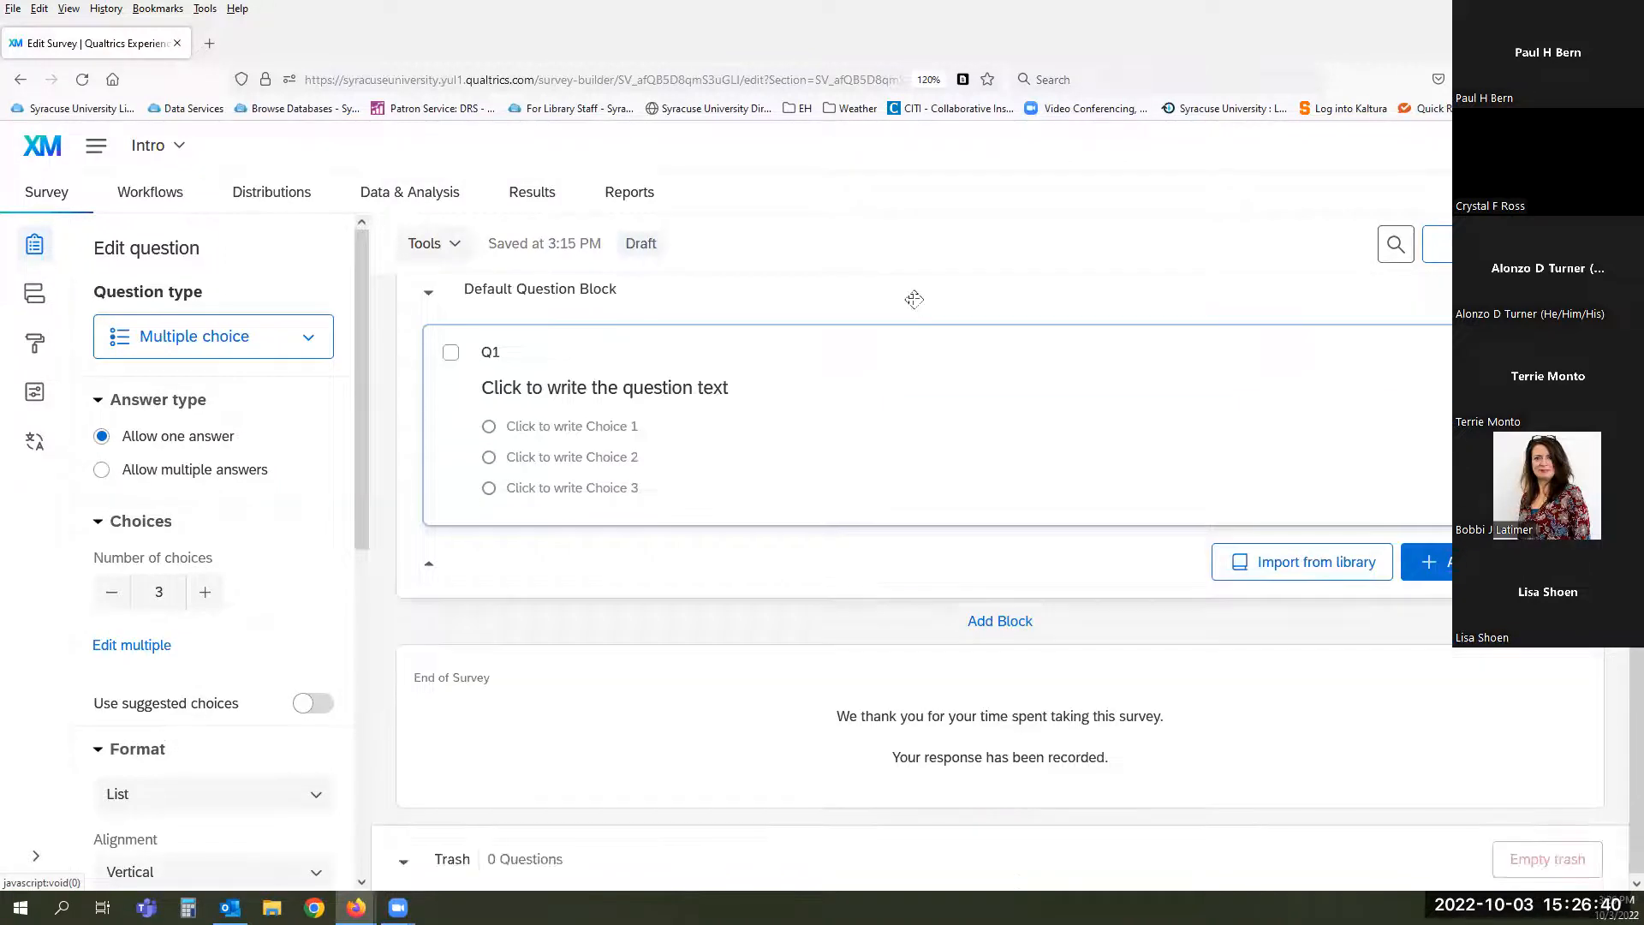
pyautogui.scroll(2, 914, 306)
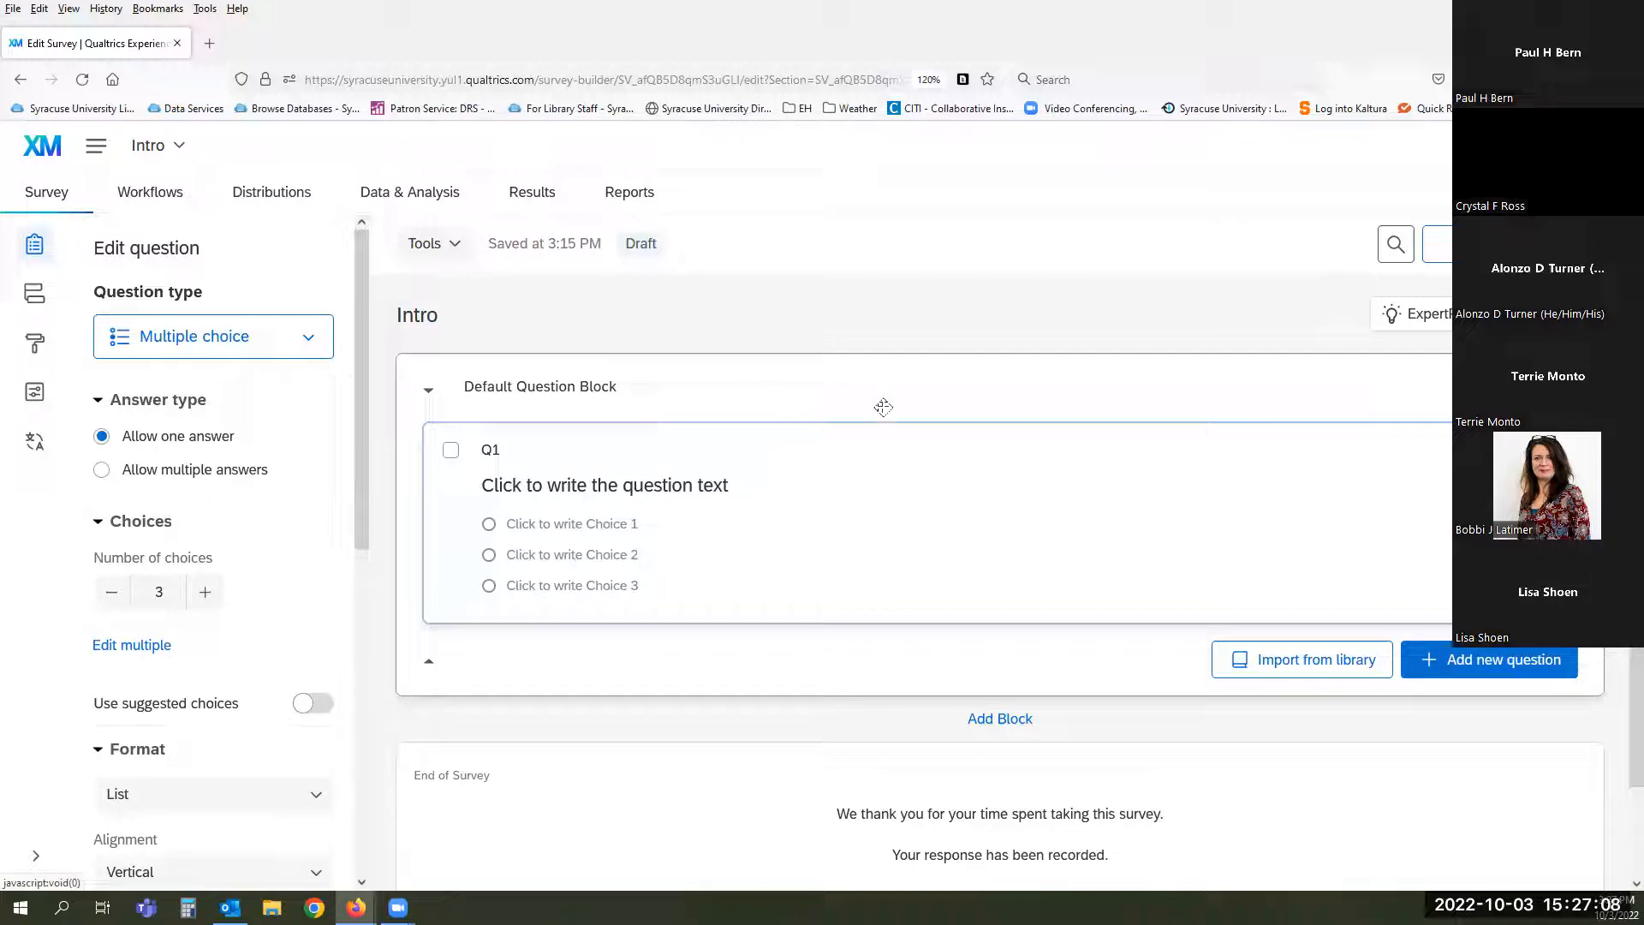
# - Rename the Default Question Block to 'Demographics' and open its options menu
pyautogui.click(604, 392)
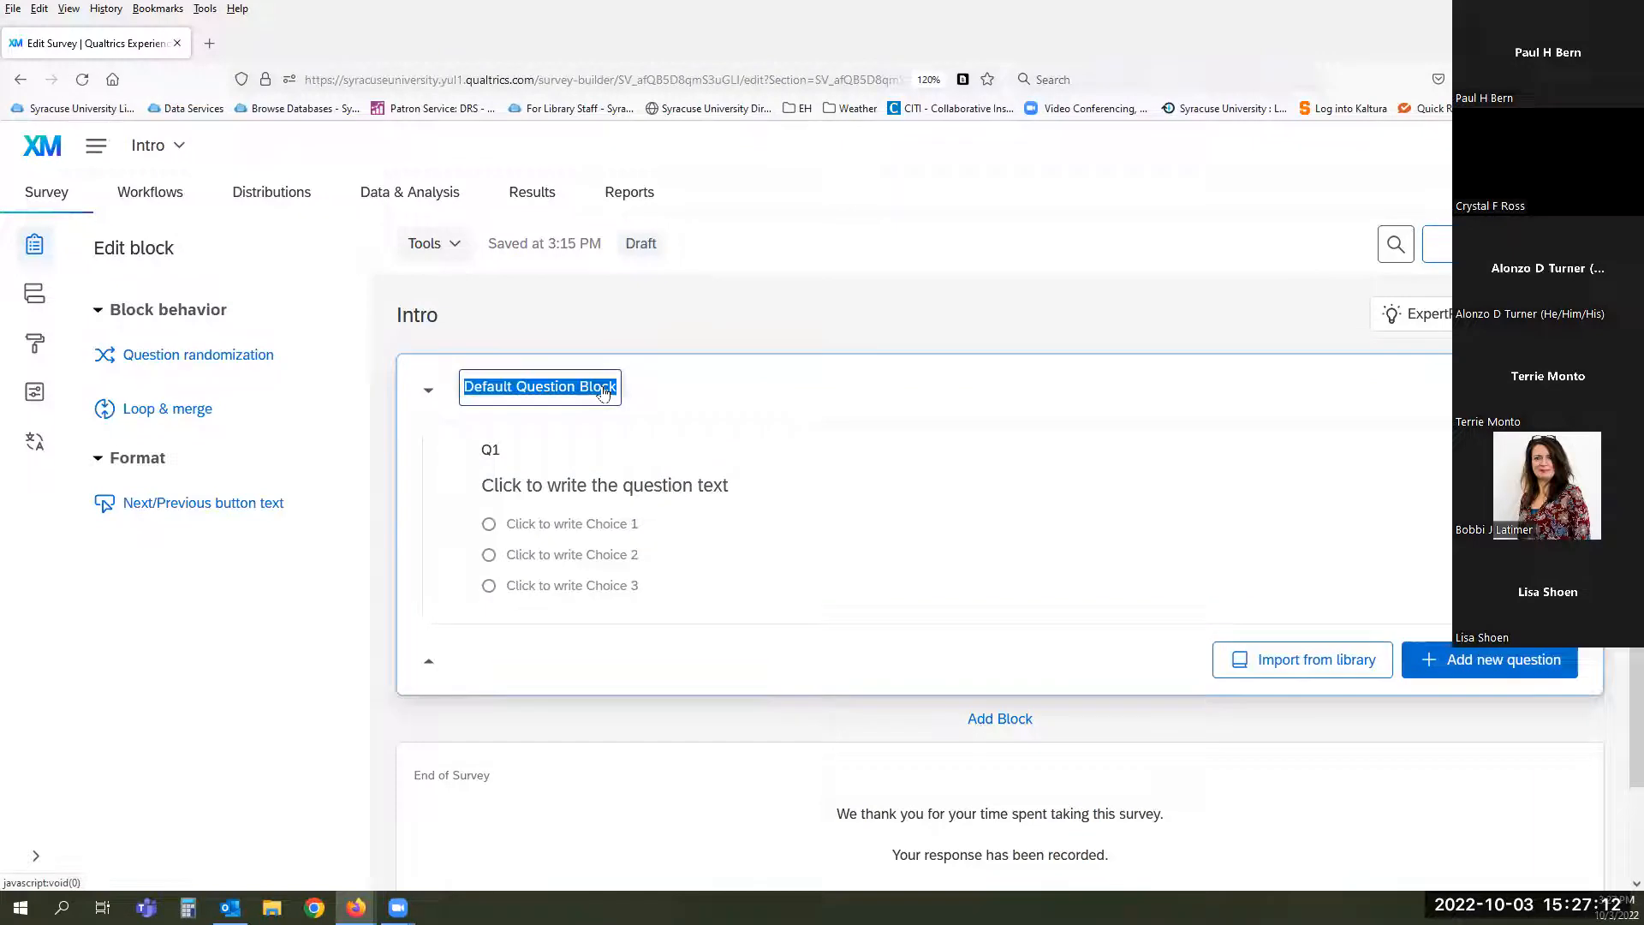
pyautogui.write('De')
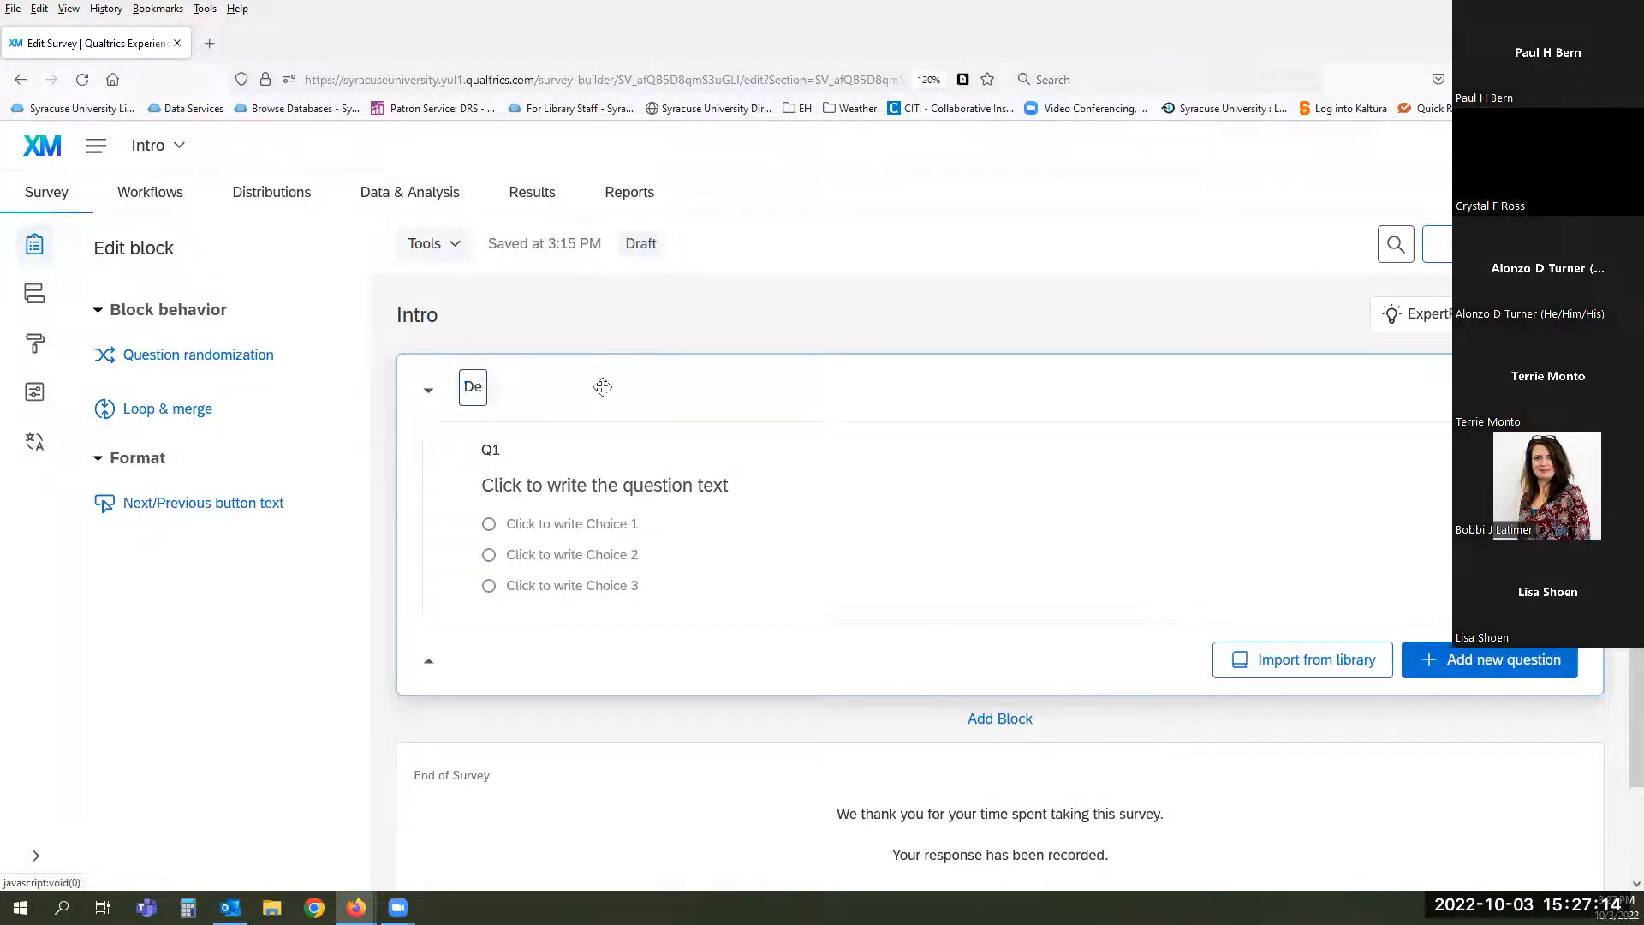
pyautogui.write('mogra[phic')
pyautogui.press('BackSpace')
pyautogui.press('BackSpace')
pyautogui.press('BackSpace')
pyautogui.press('BackSpace')
pyautogui.press('BackSpace')
pyautogui.write('phics')
pyautogui.press('Return')
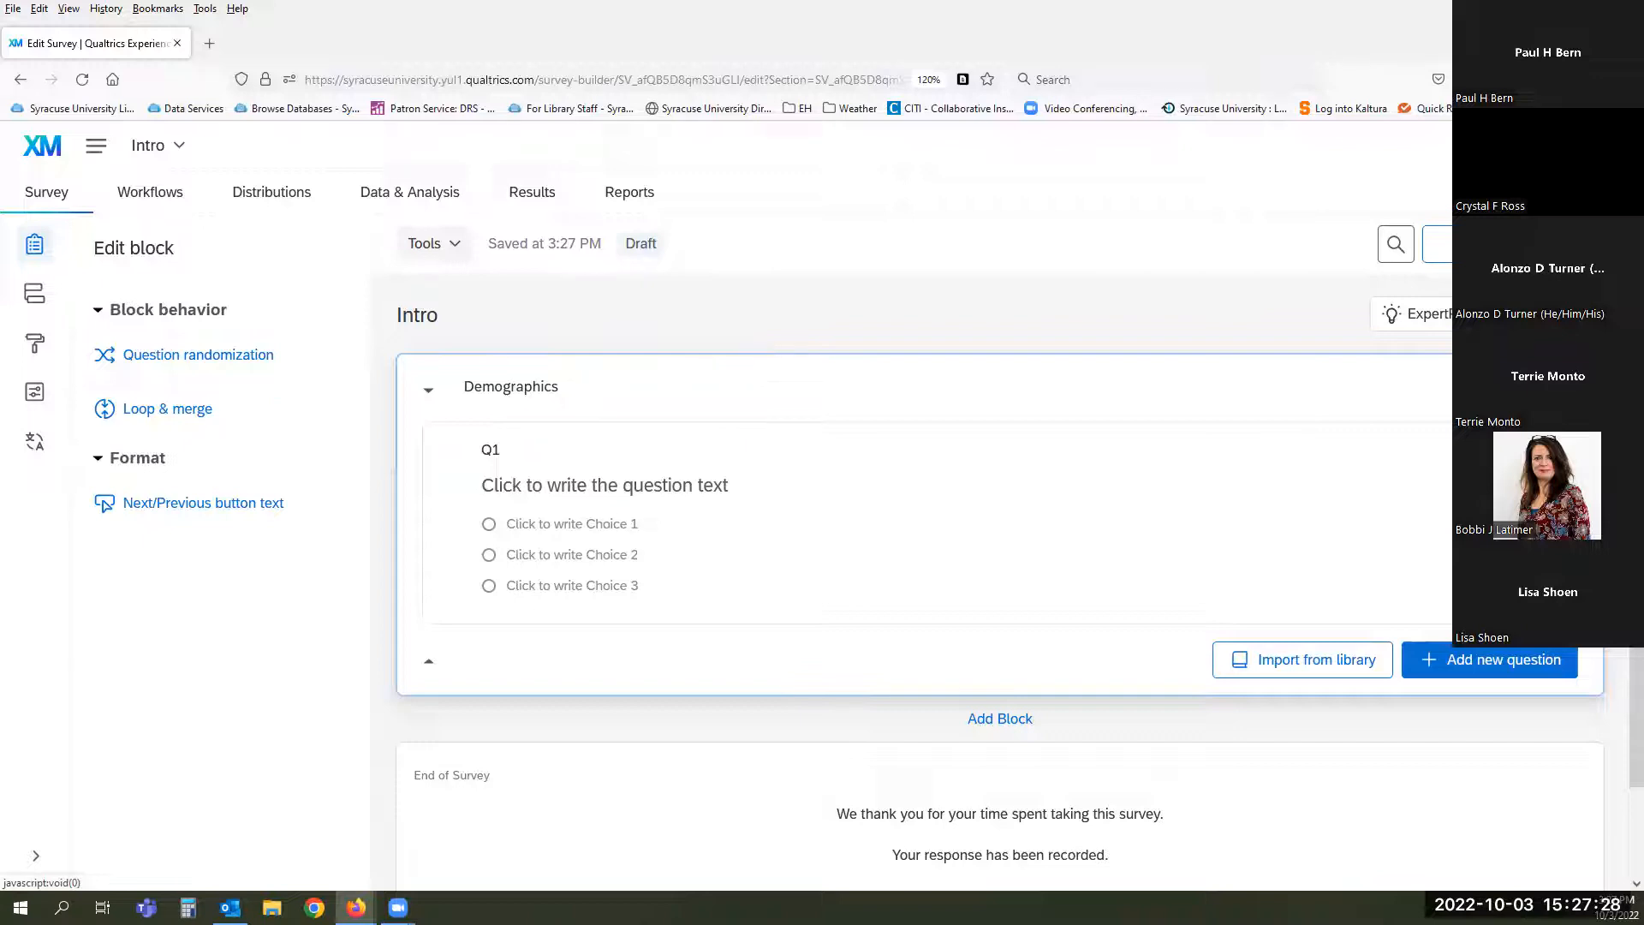
pyautogui.click(1566, 387)
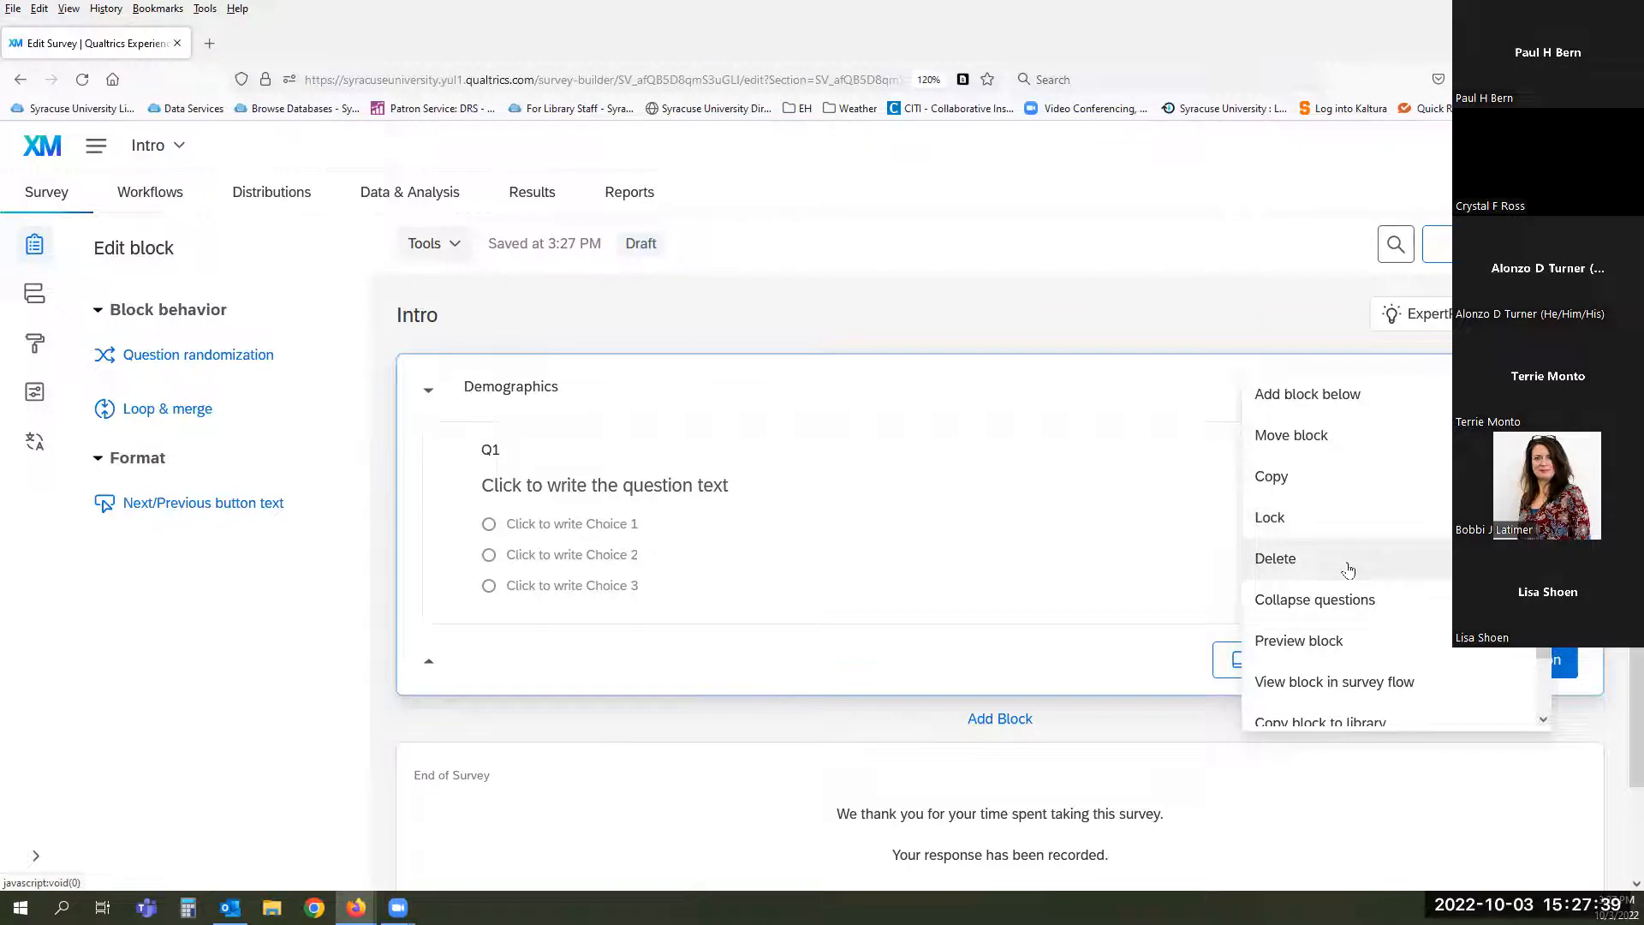
# - Scroll the Demographics block options down to Copy questions to library, then close the menu
pyautogui.scroll(-1, 1425, 598)
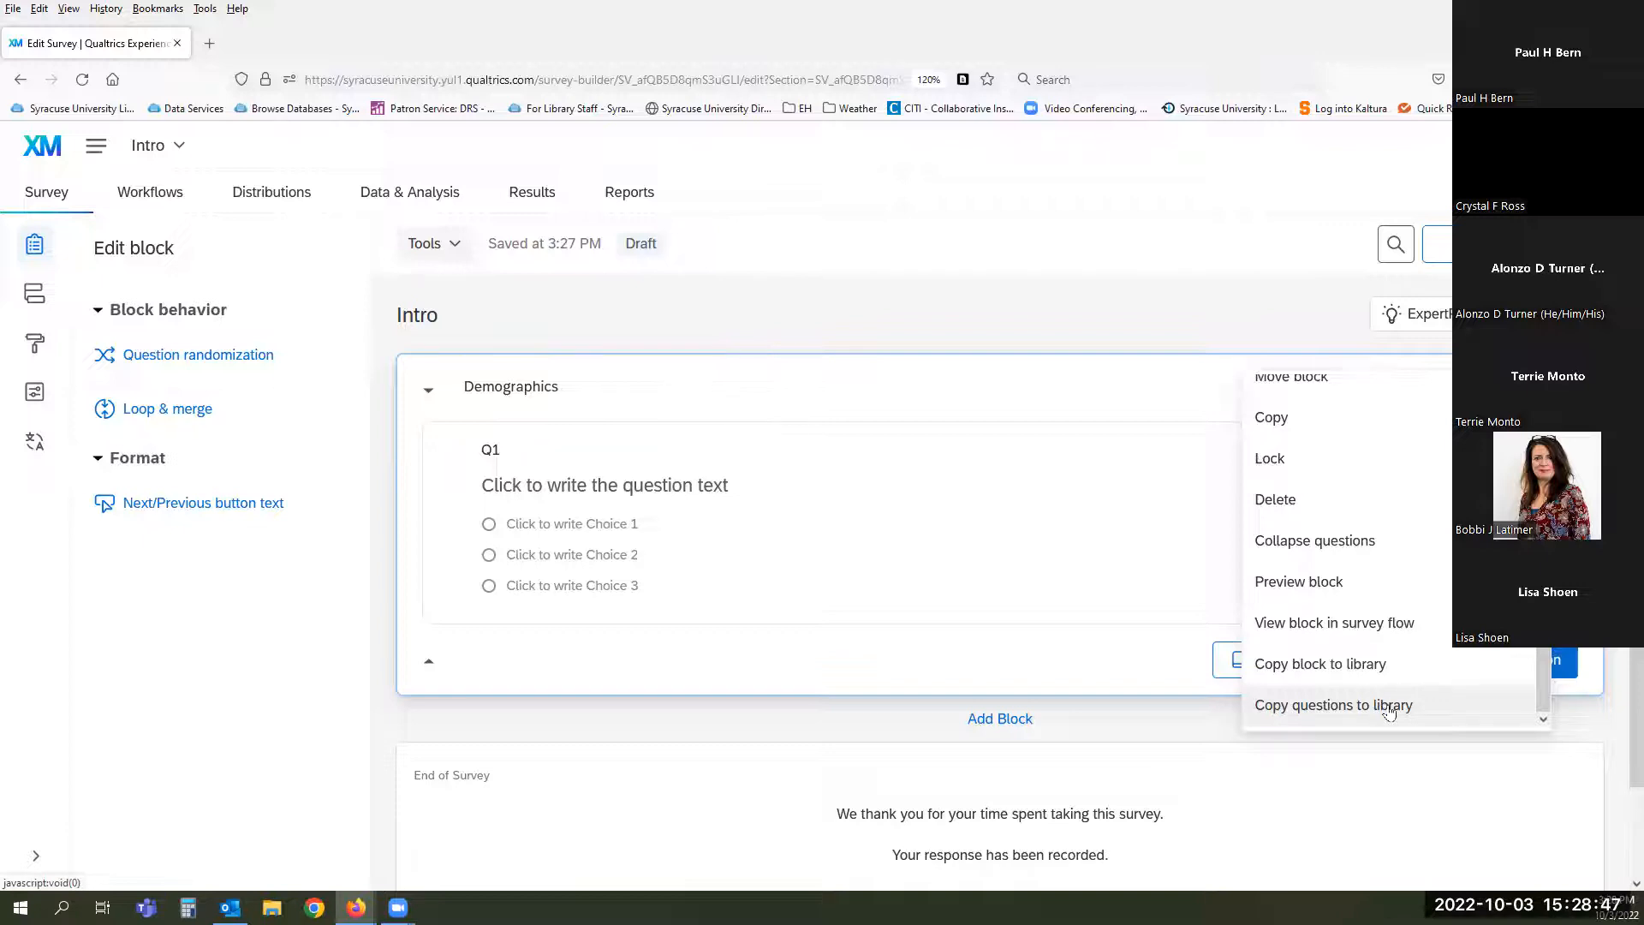
pyautogui.click(886, 677)
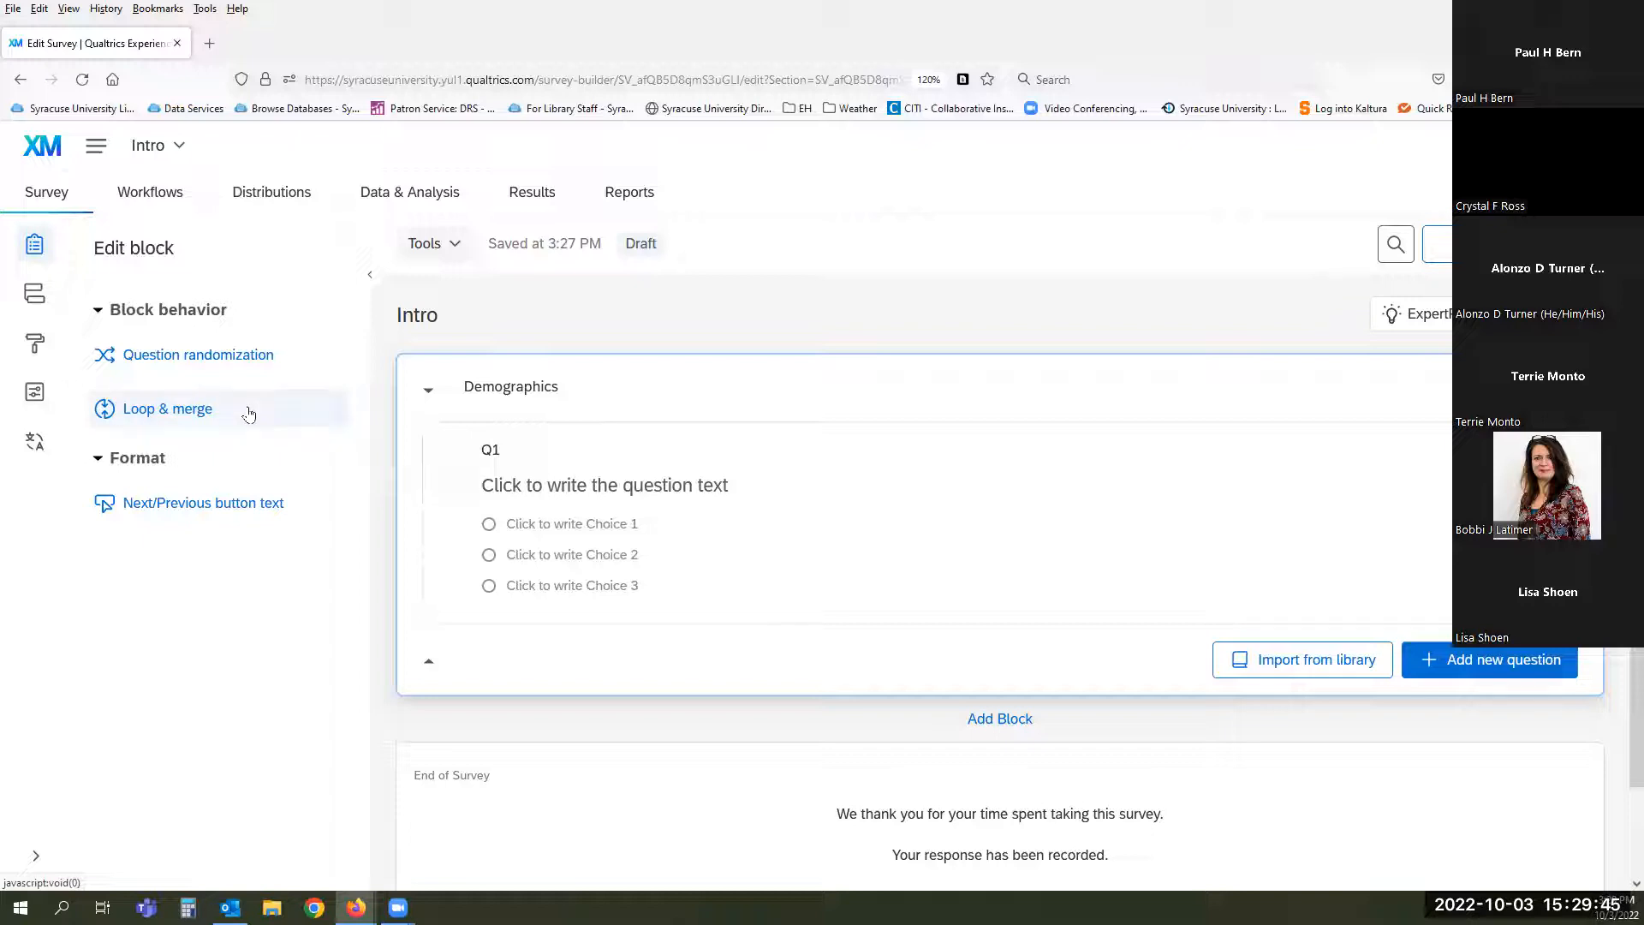
# - Set the block's Previous button text to 'Previous' and Next button text to 'Submit'
pyautogui.click(194, 505)
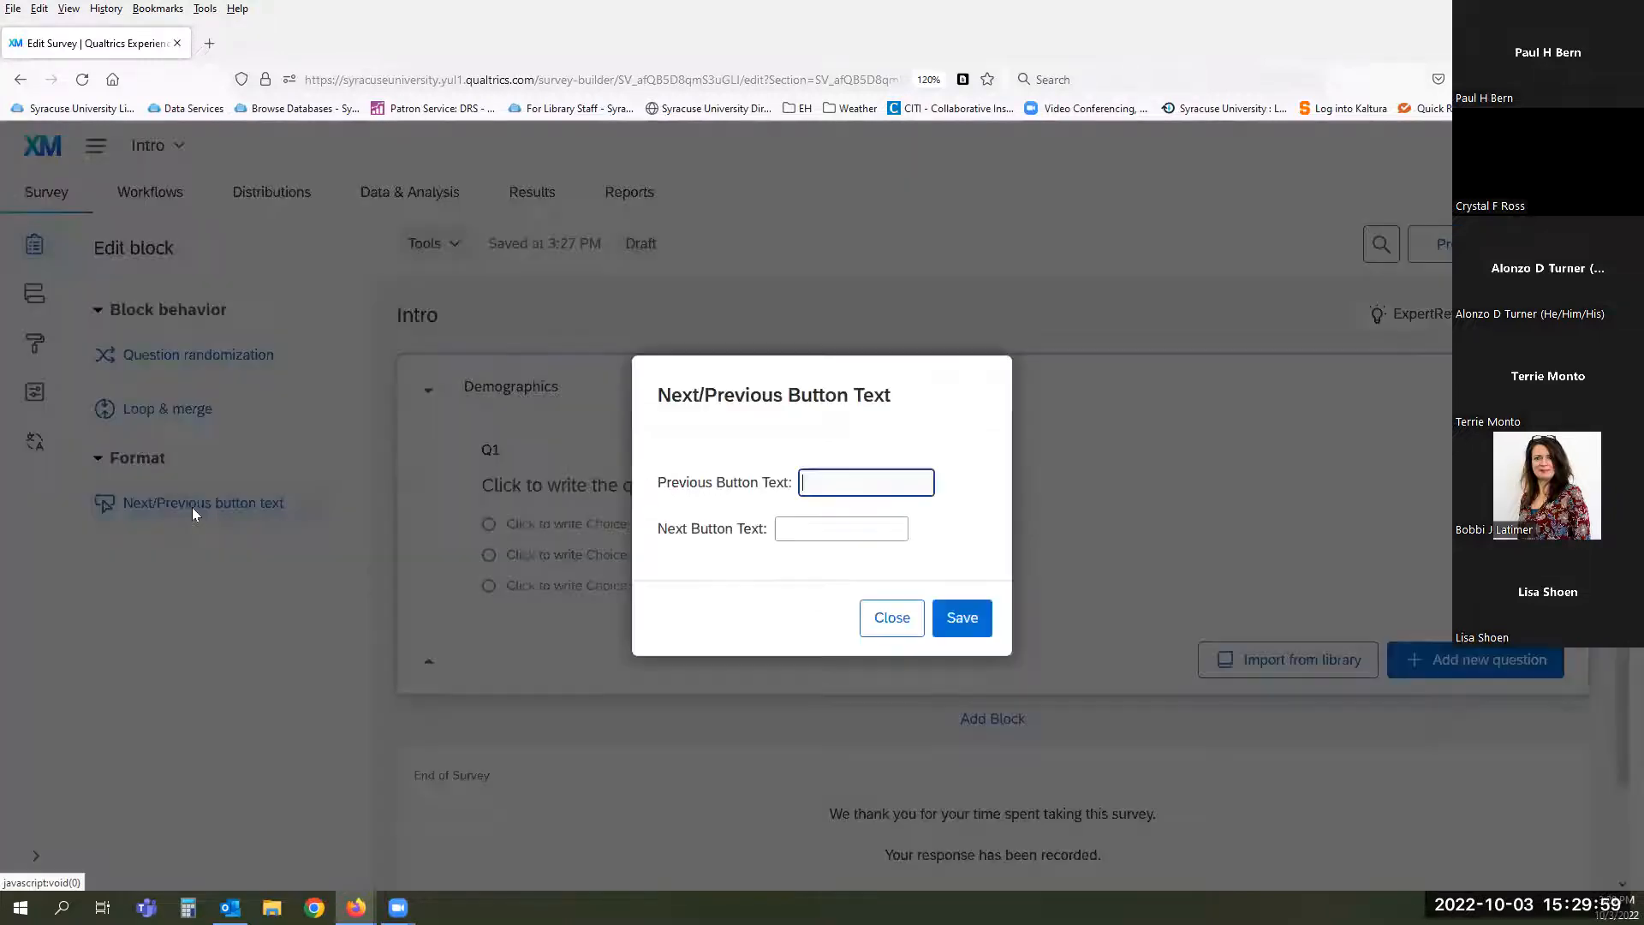
pyautogui.click(942, 484)
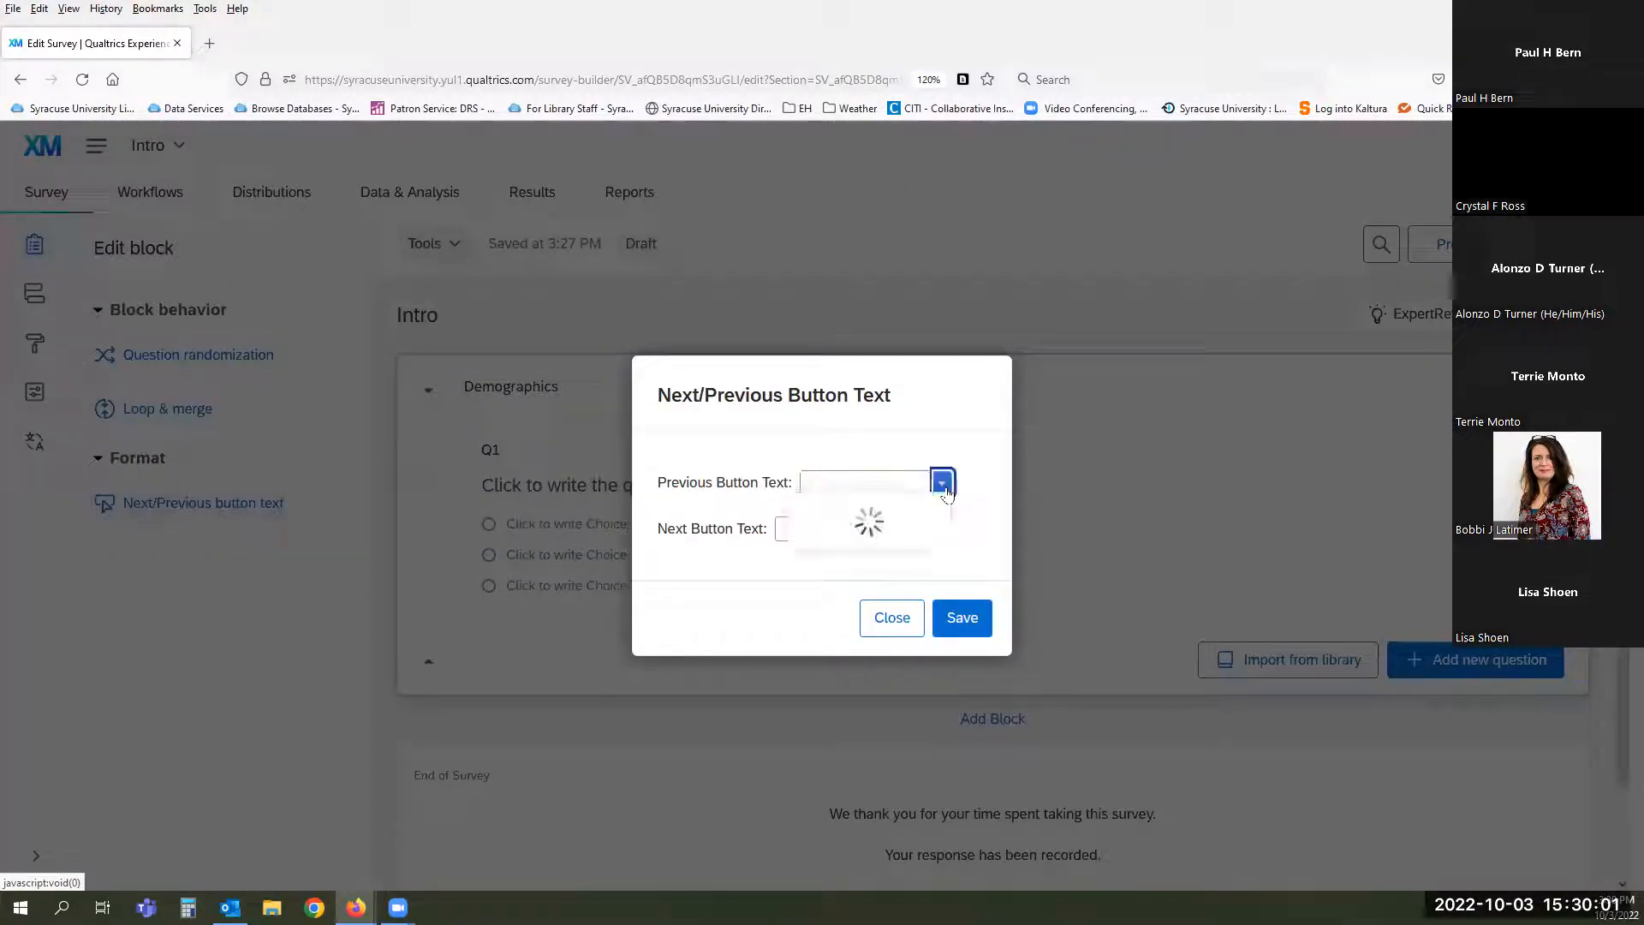
pyautogui.click(967, 514)
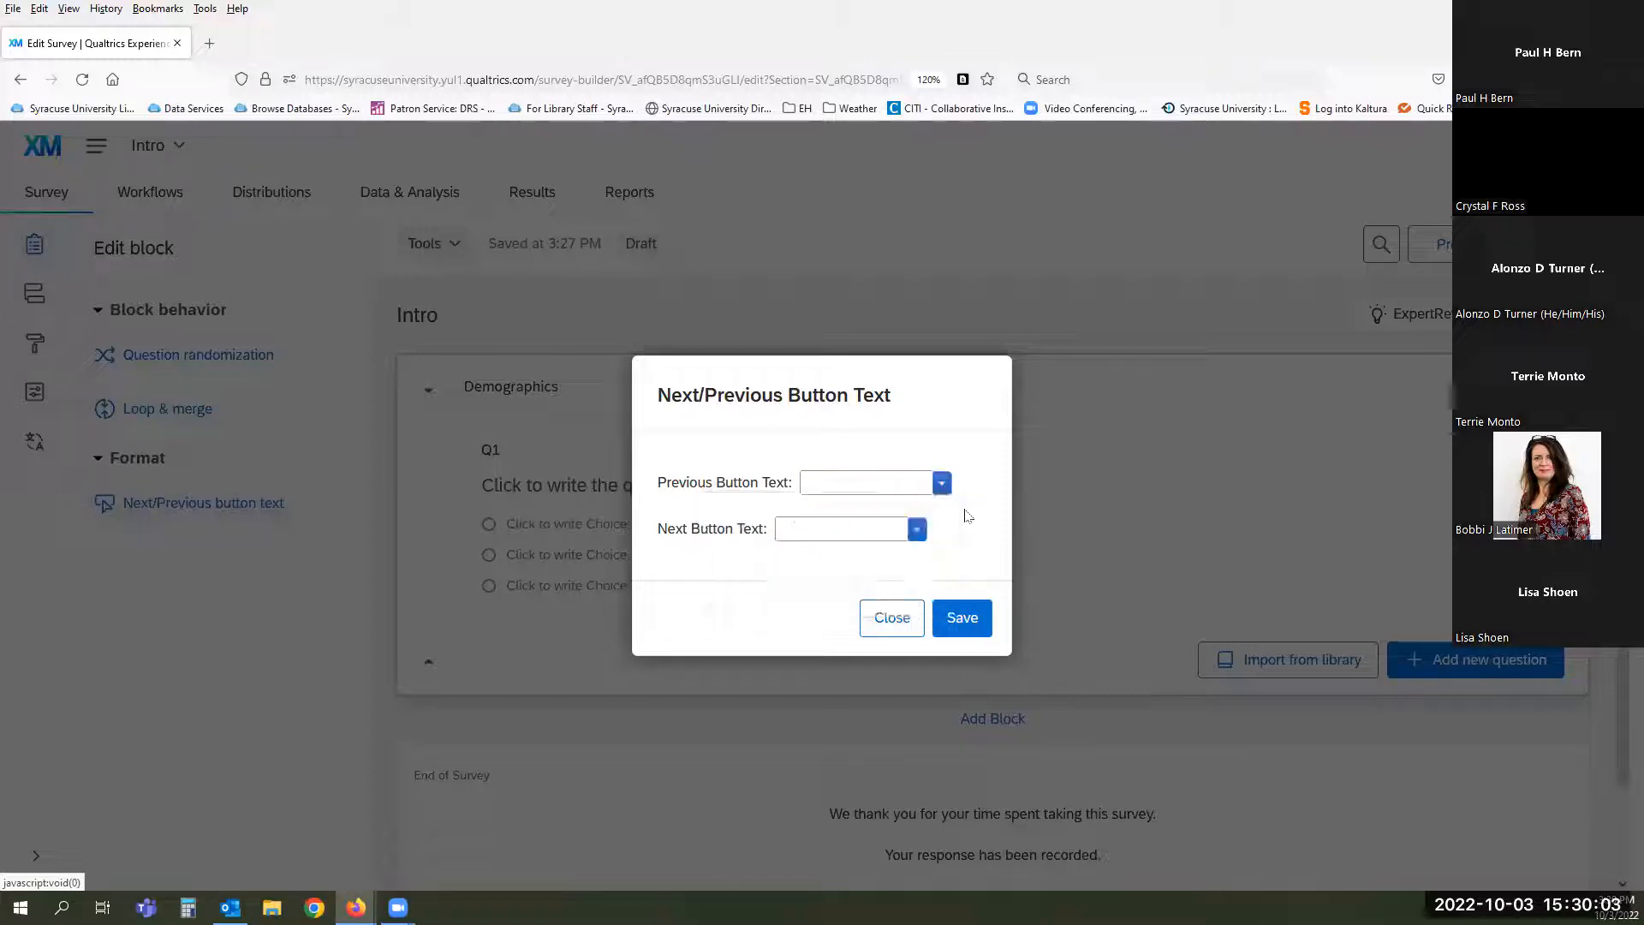
pyautogui.click(869, 477)
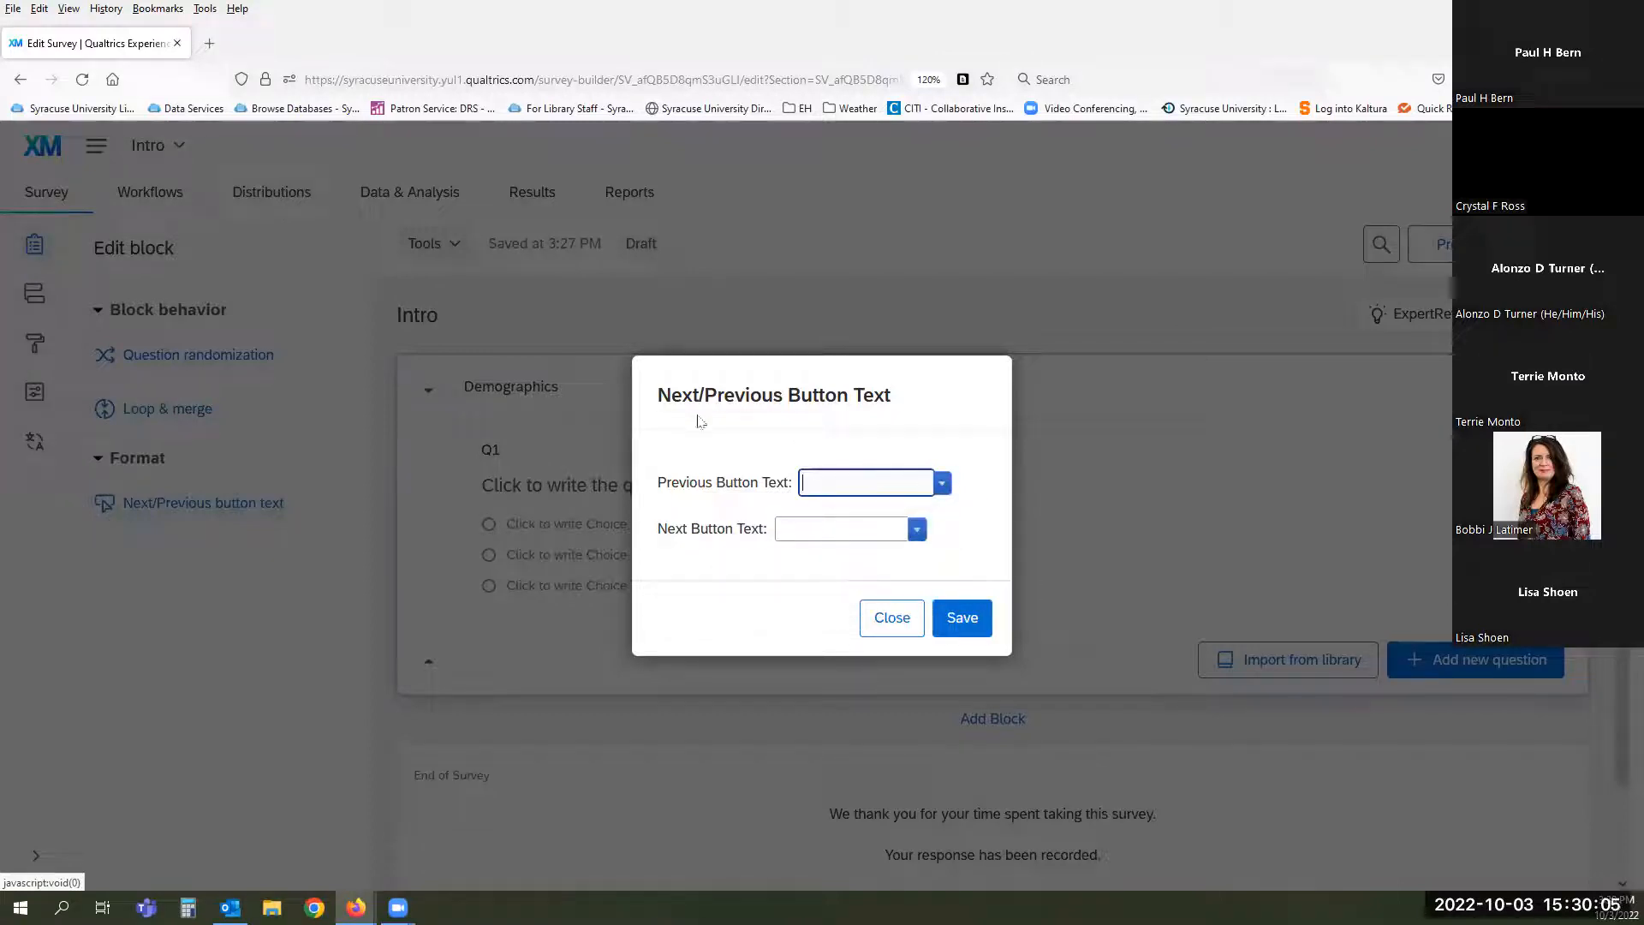
pyautogui.write('P')
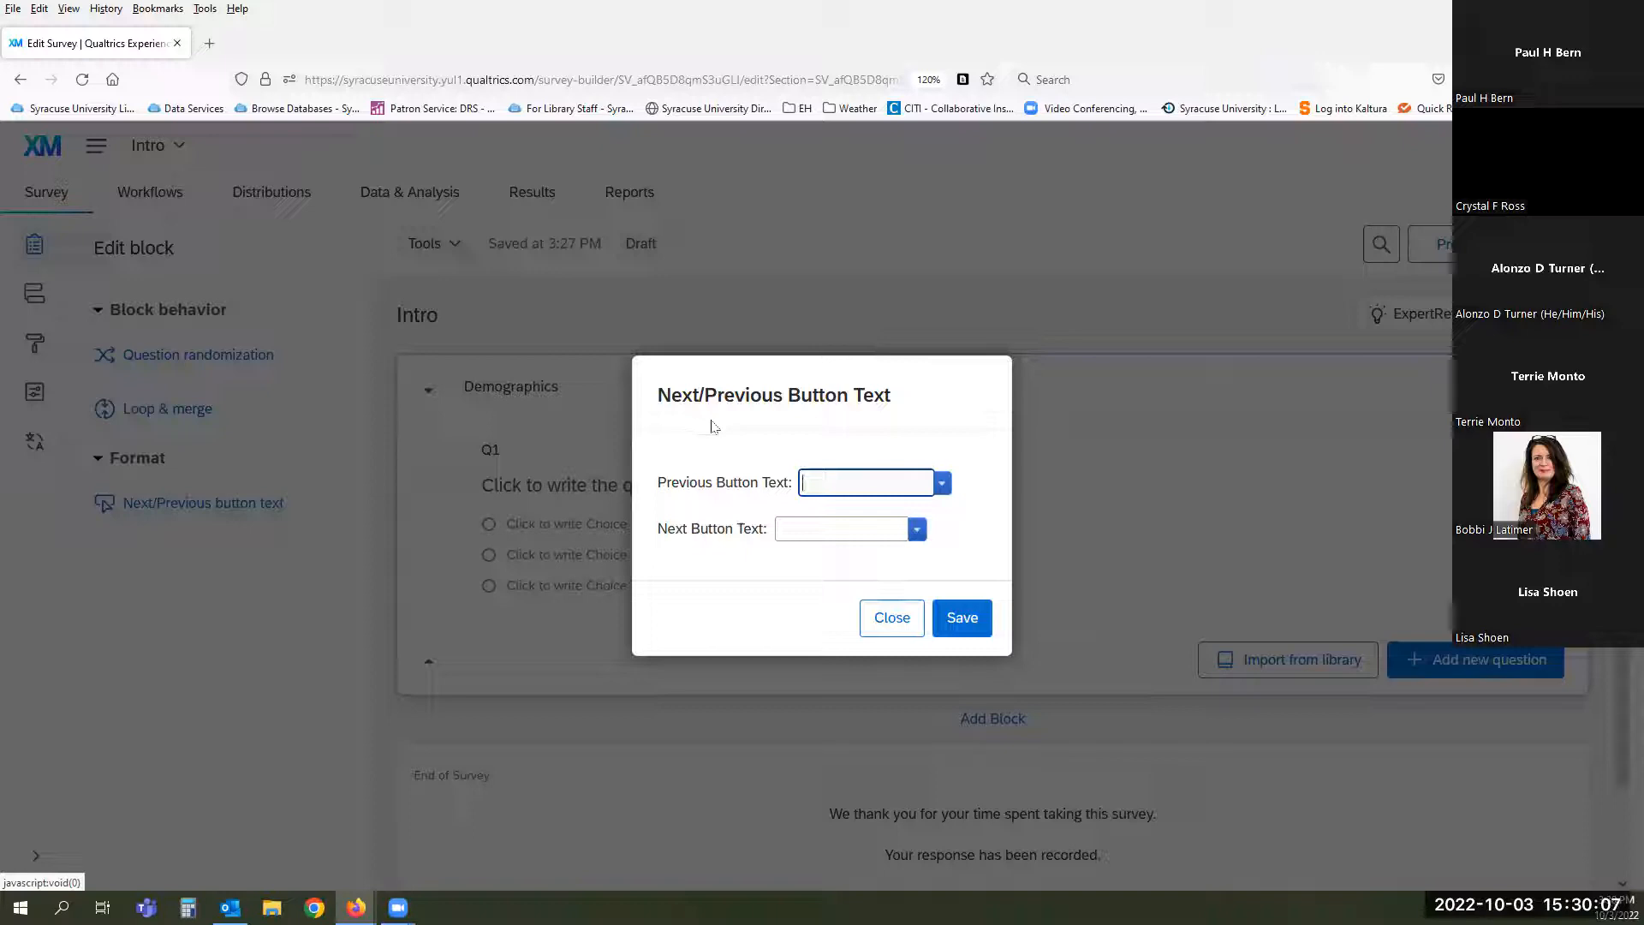
pyautogui.write('revious')
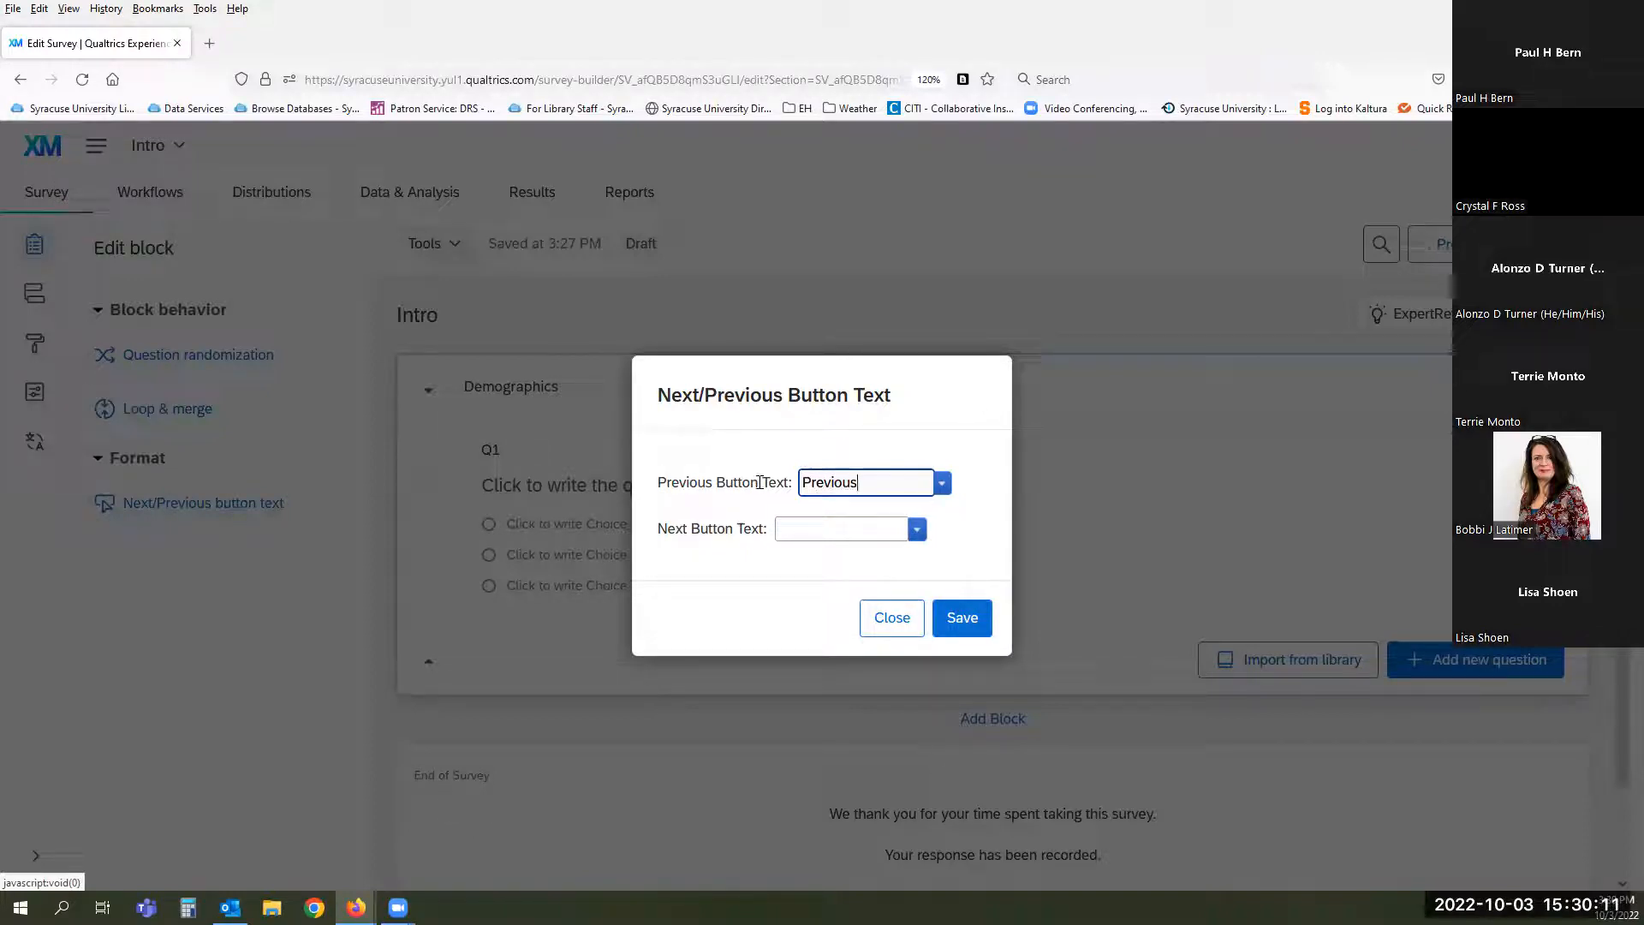
pyautogui.click(822, 526)
pyautogui.write('Next')
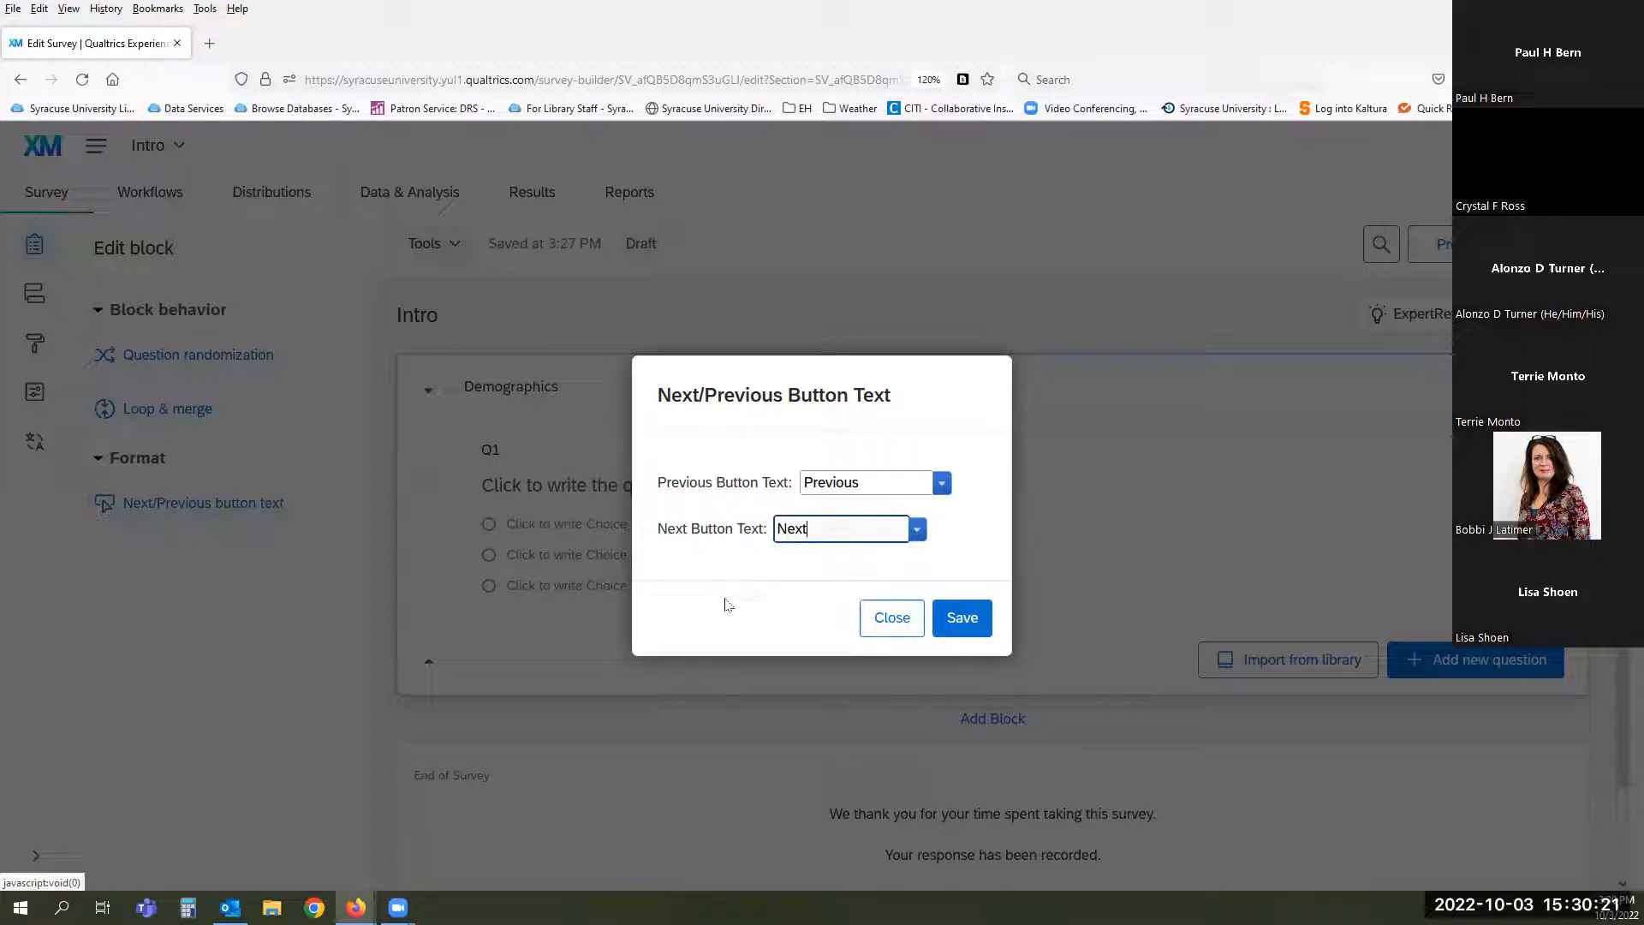
pyautogui.moveTo(825, 529); pyautogui.dragTo(711, 528)
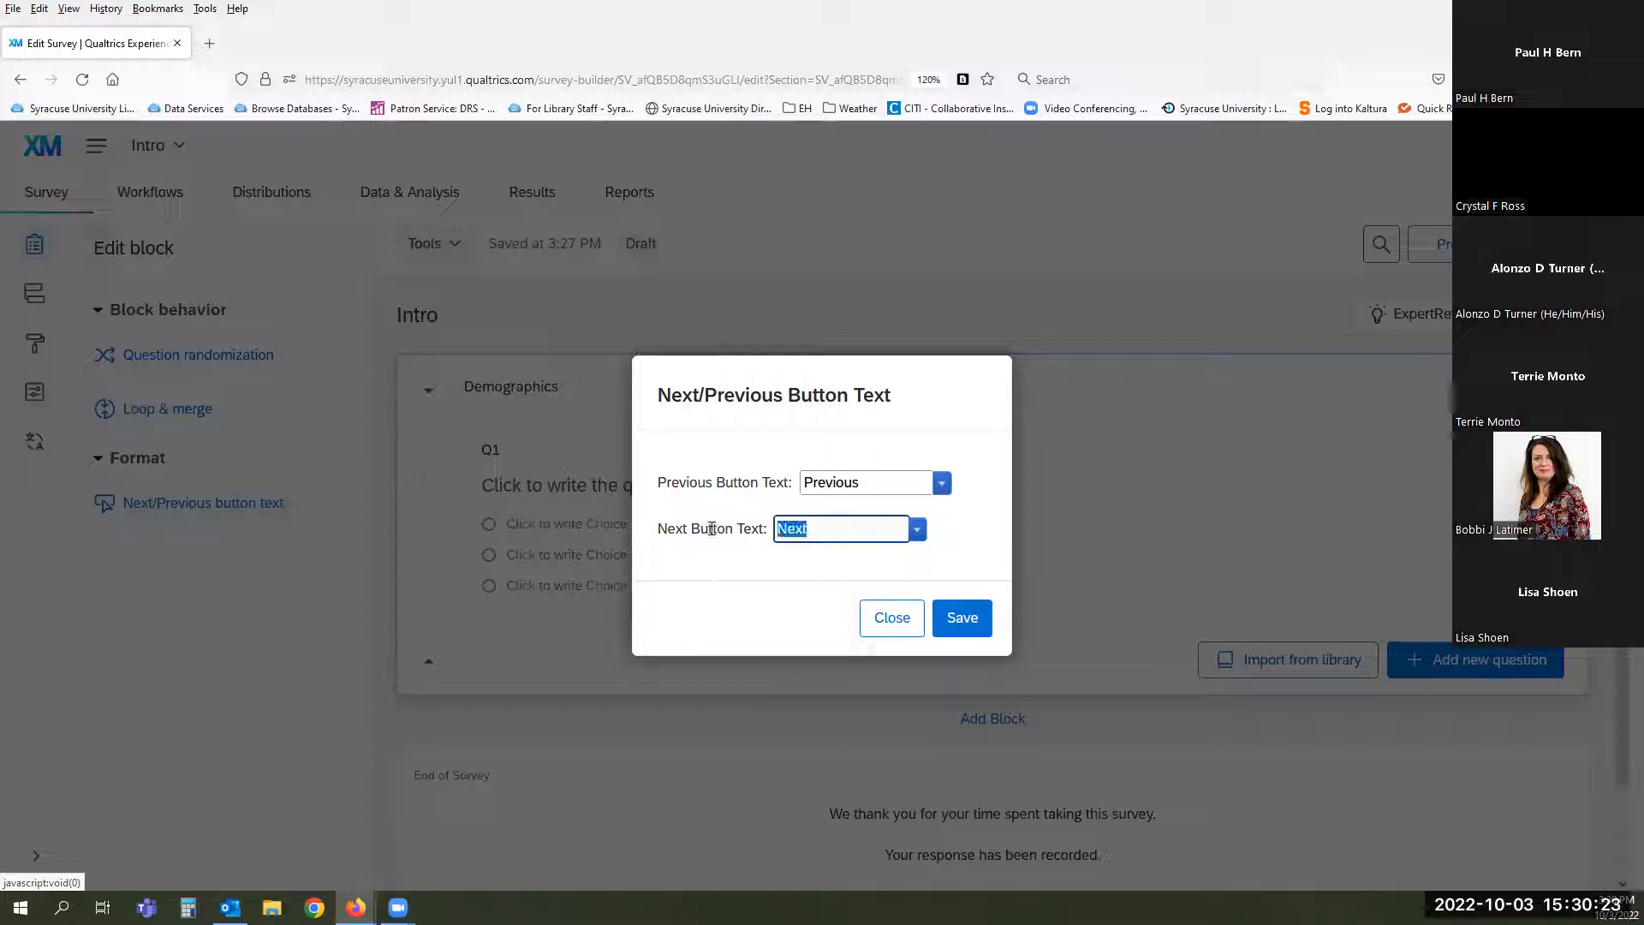
pyautogui.write('Submit')
pyautogui.click(961, 626)
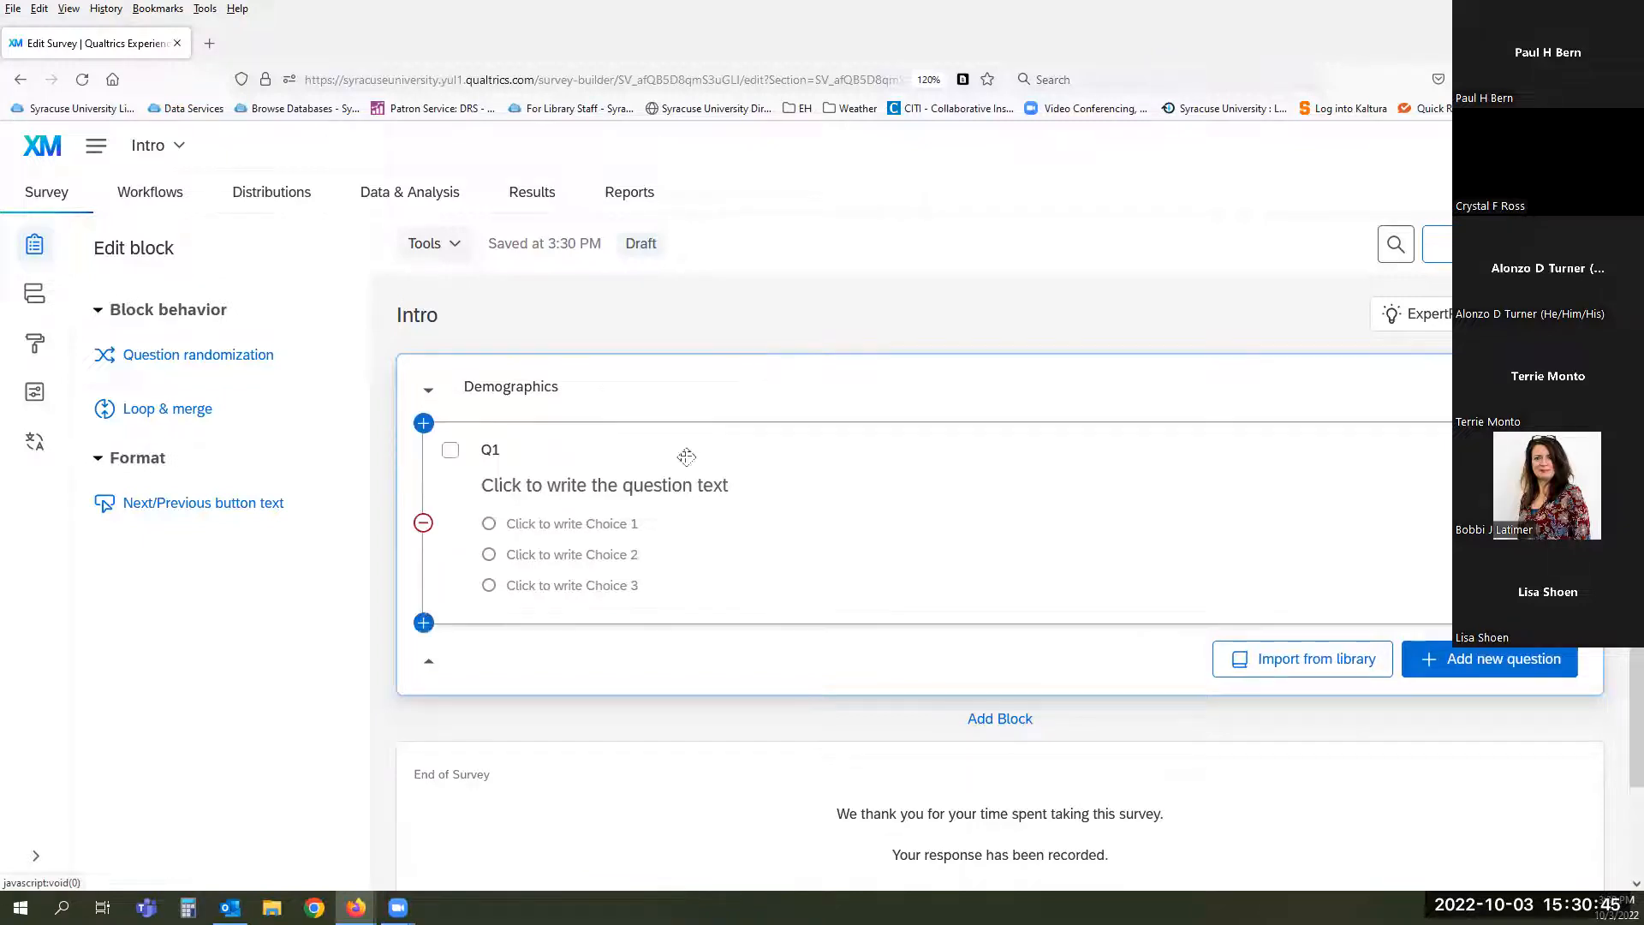
# - Open Q1's Edit question panel and scroll through its settings
pyautogui.click(819, 446)
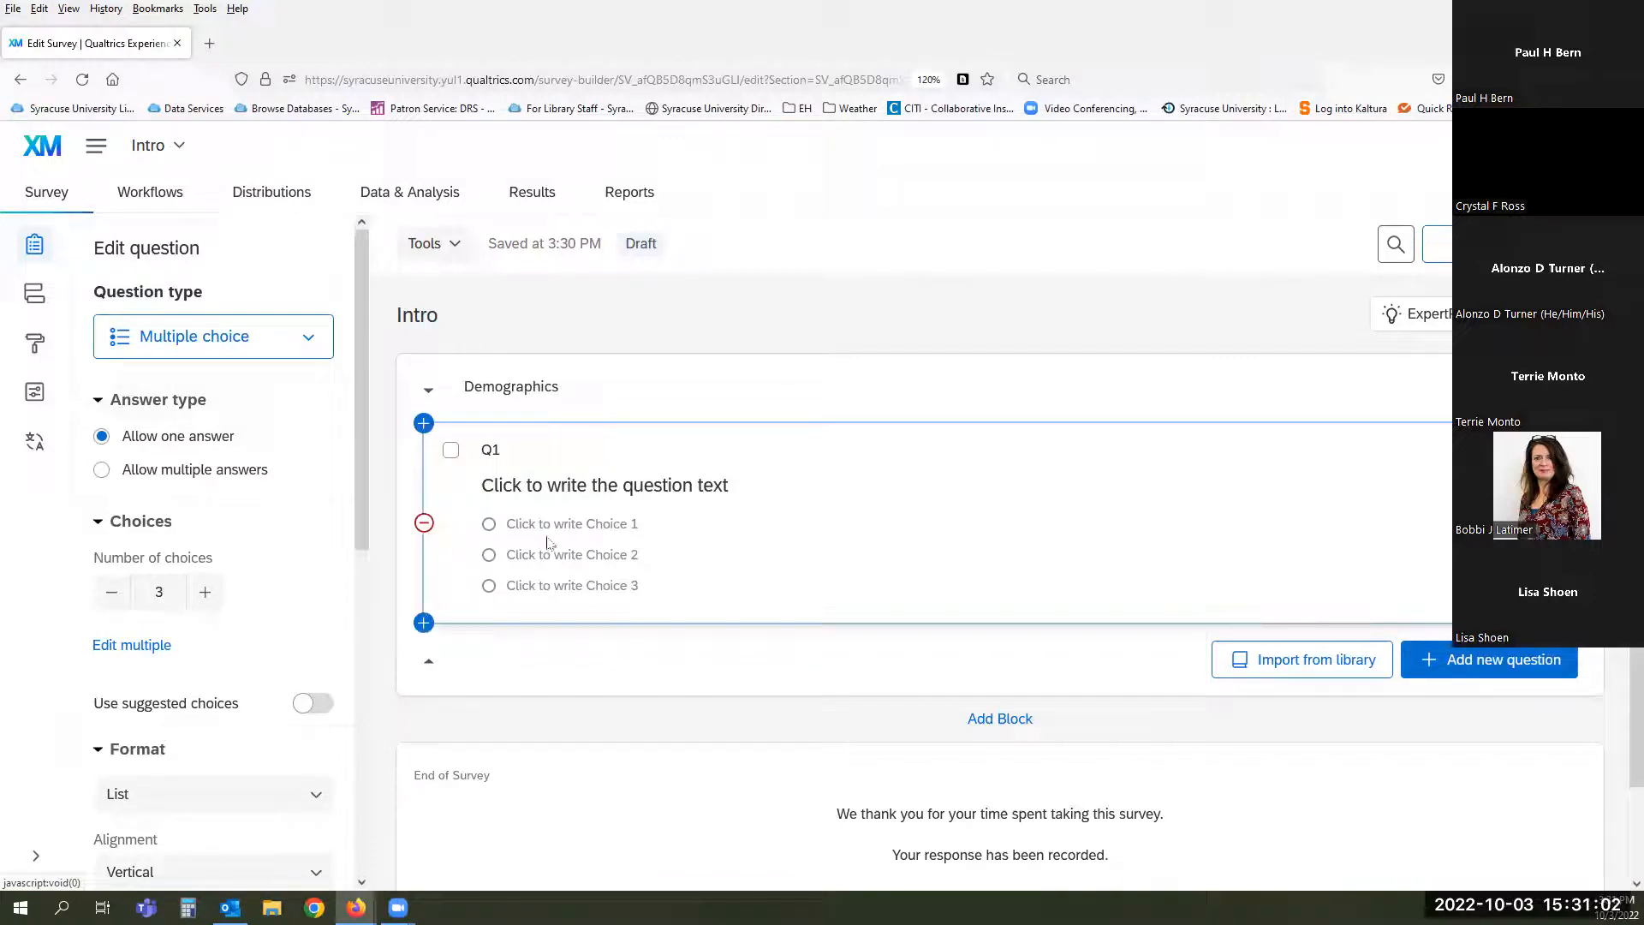
pyautogui.scroll(-3, 274, 400)
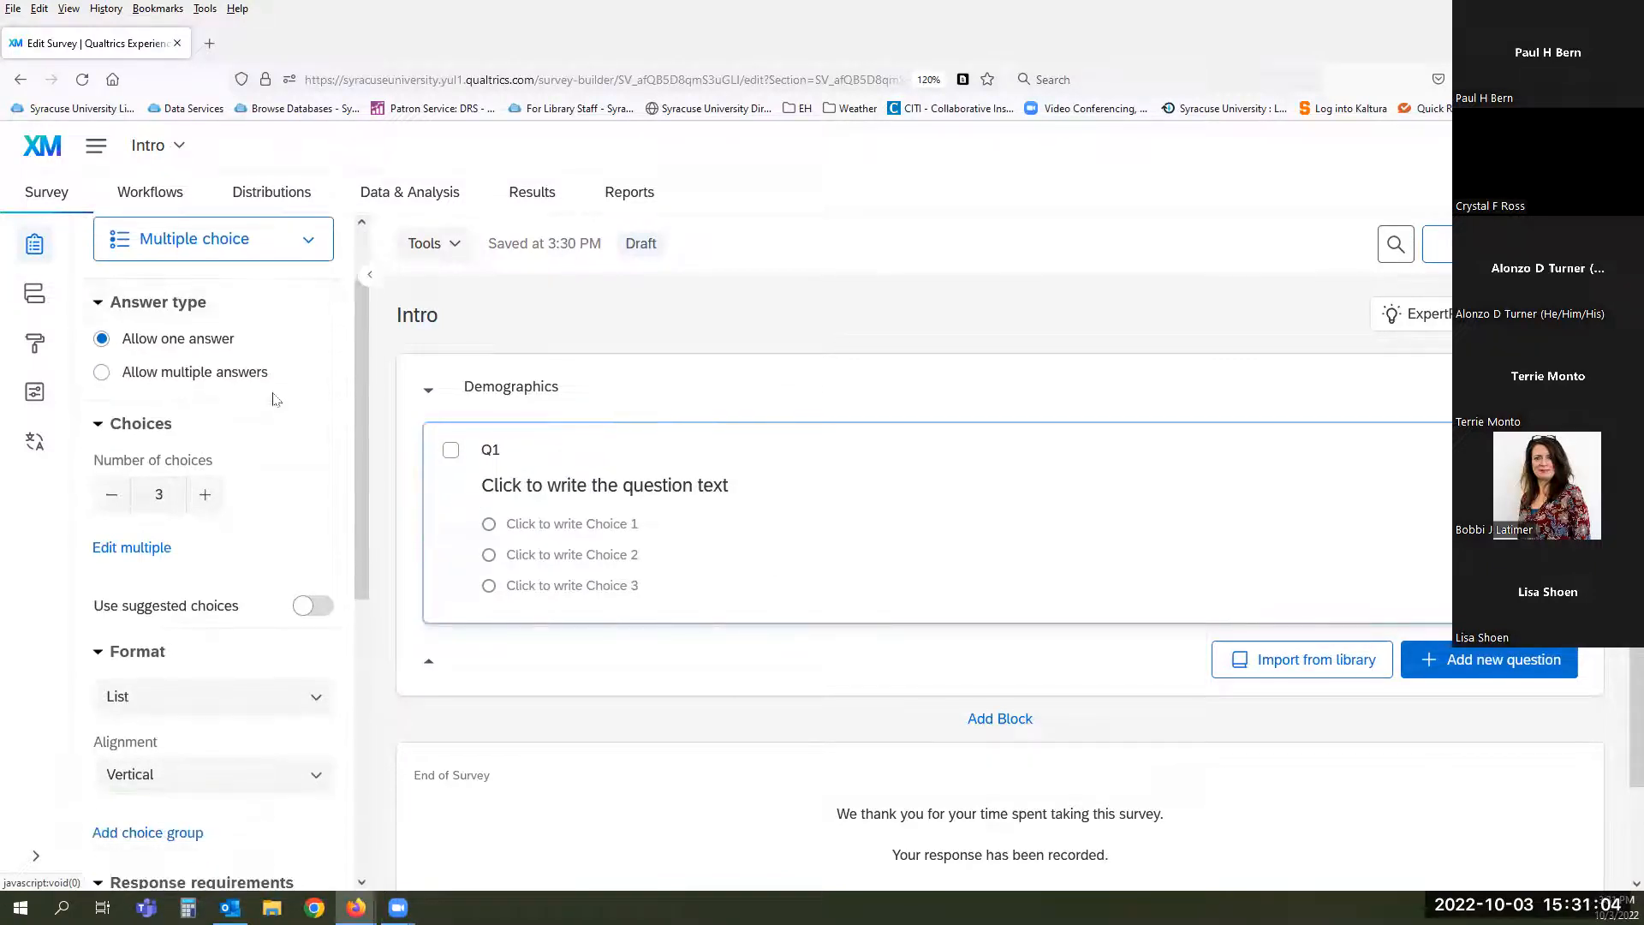
pyautogui.scroll(-6, 274, 399)
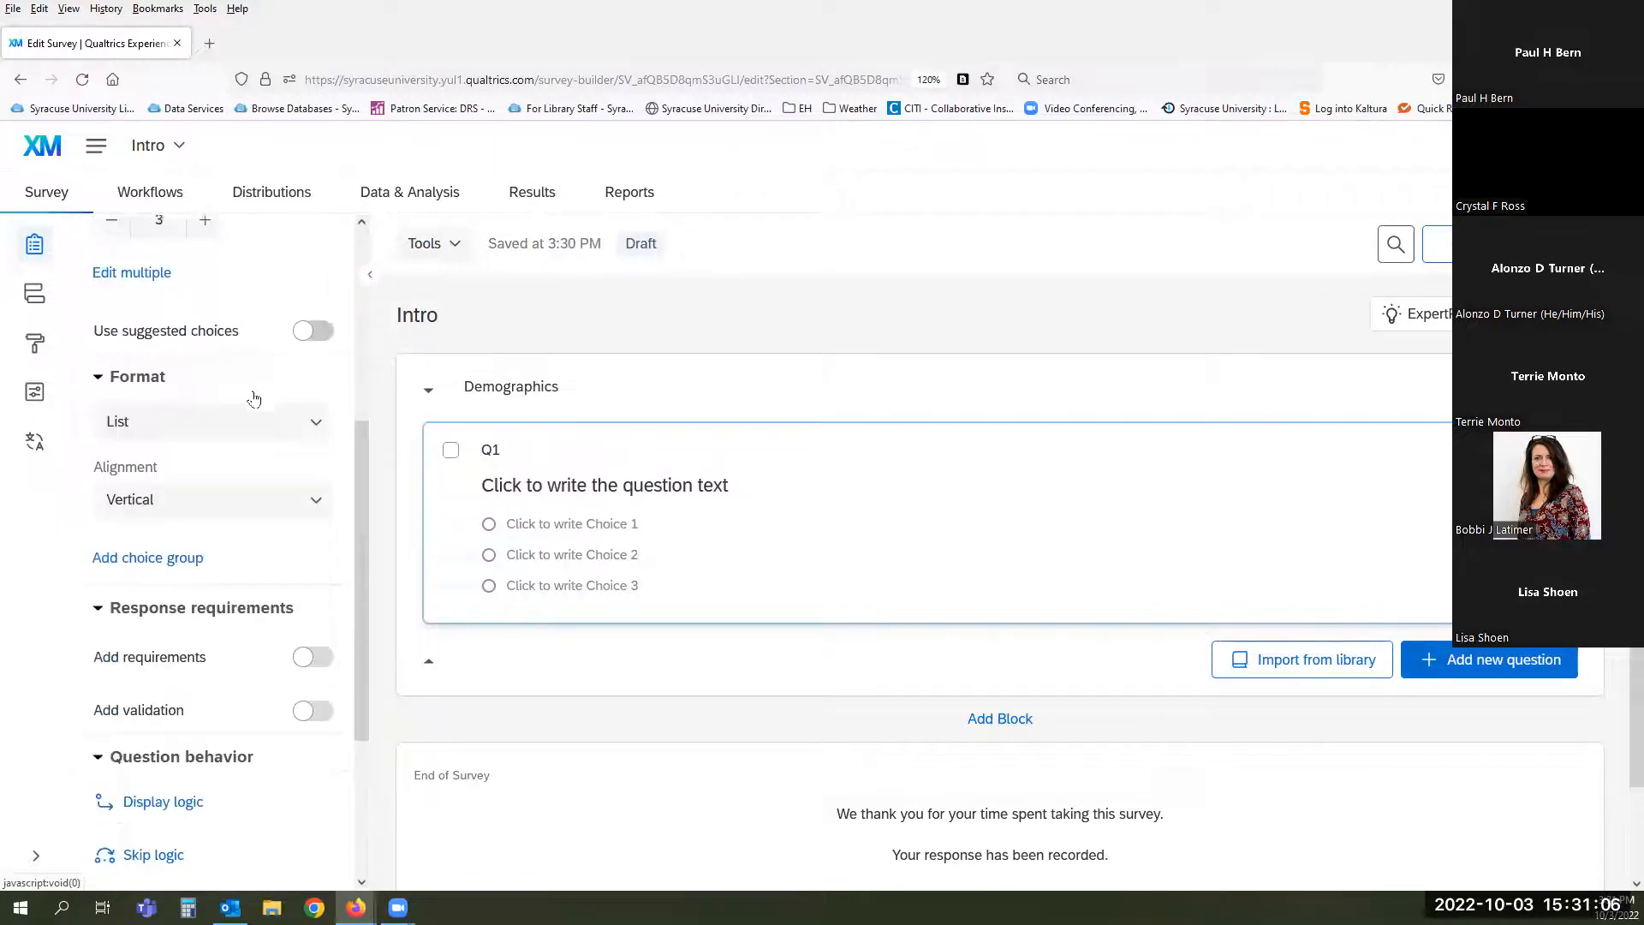
pyautogui.scroll(-1, 254, 399)
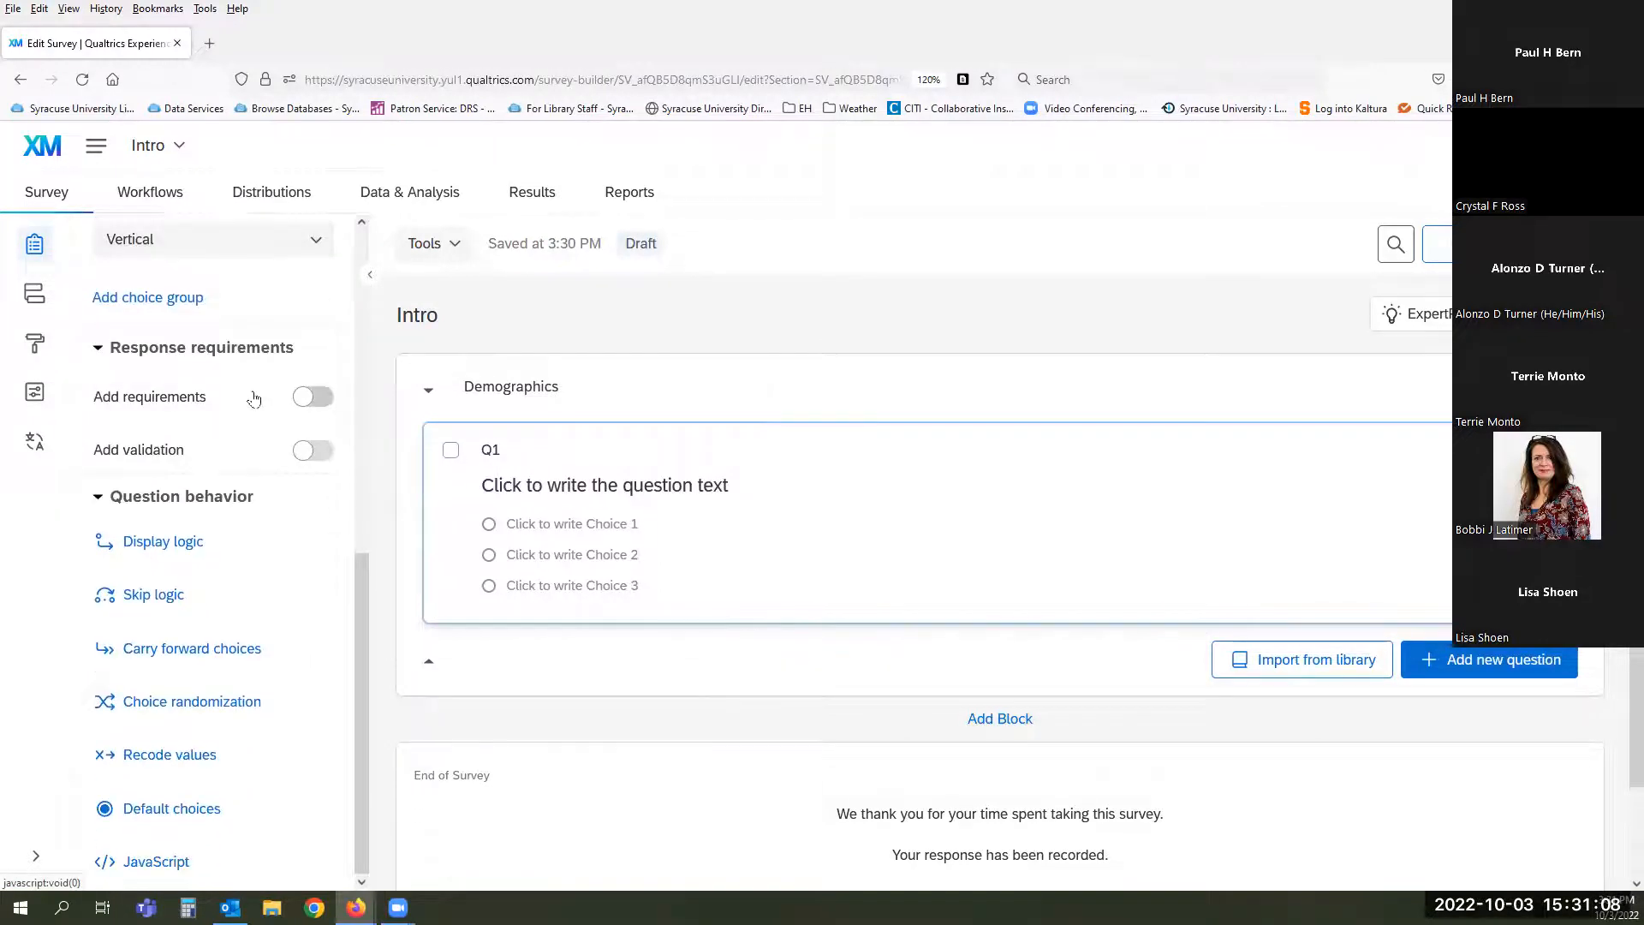
pyautogui.scroll(10, 254, 399)
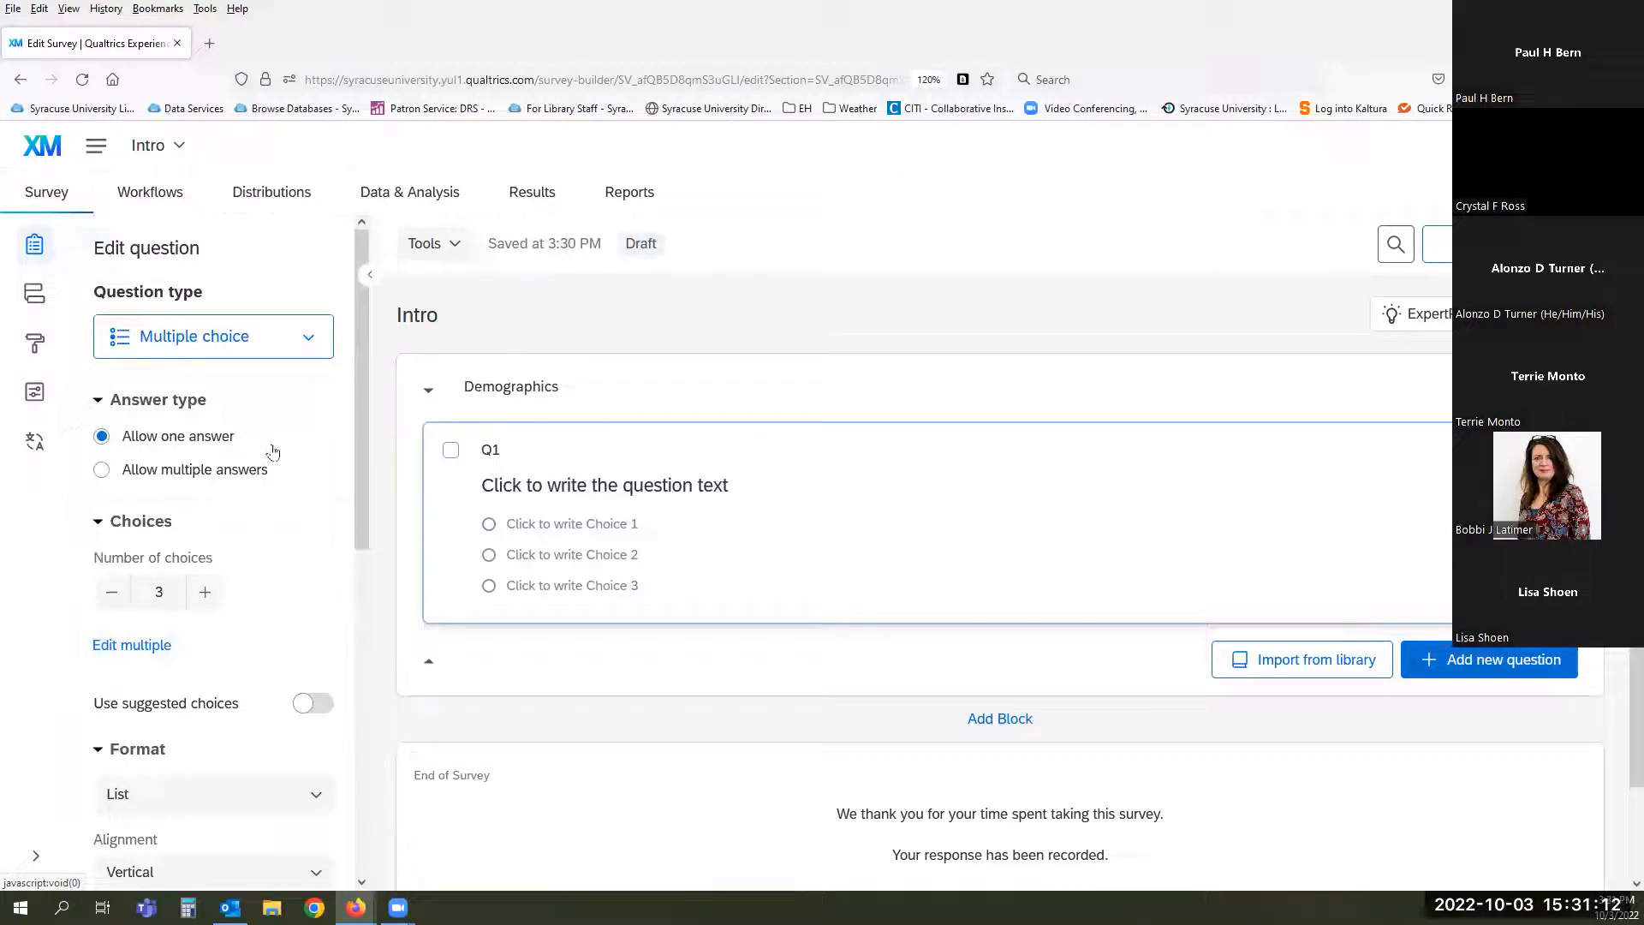
# - Raise Q1 from three to four answer choices, leaving it single-answer
pyautogui.click(259, 471)
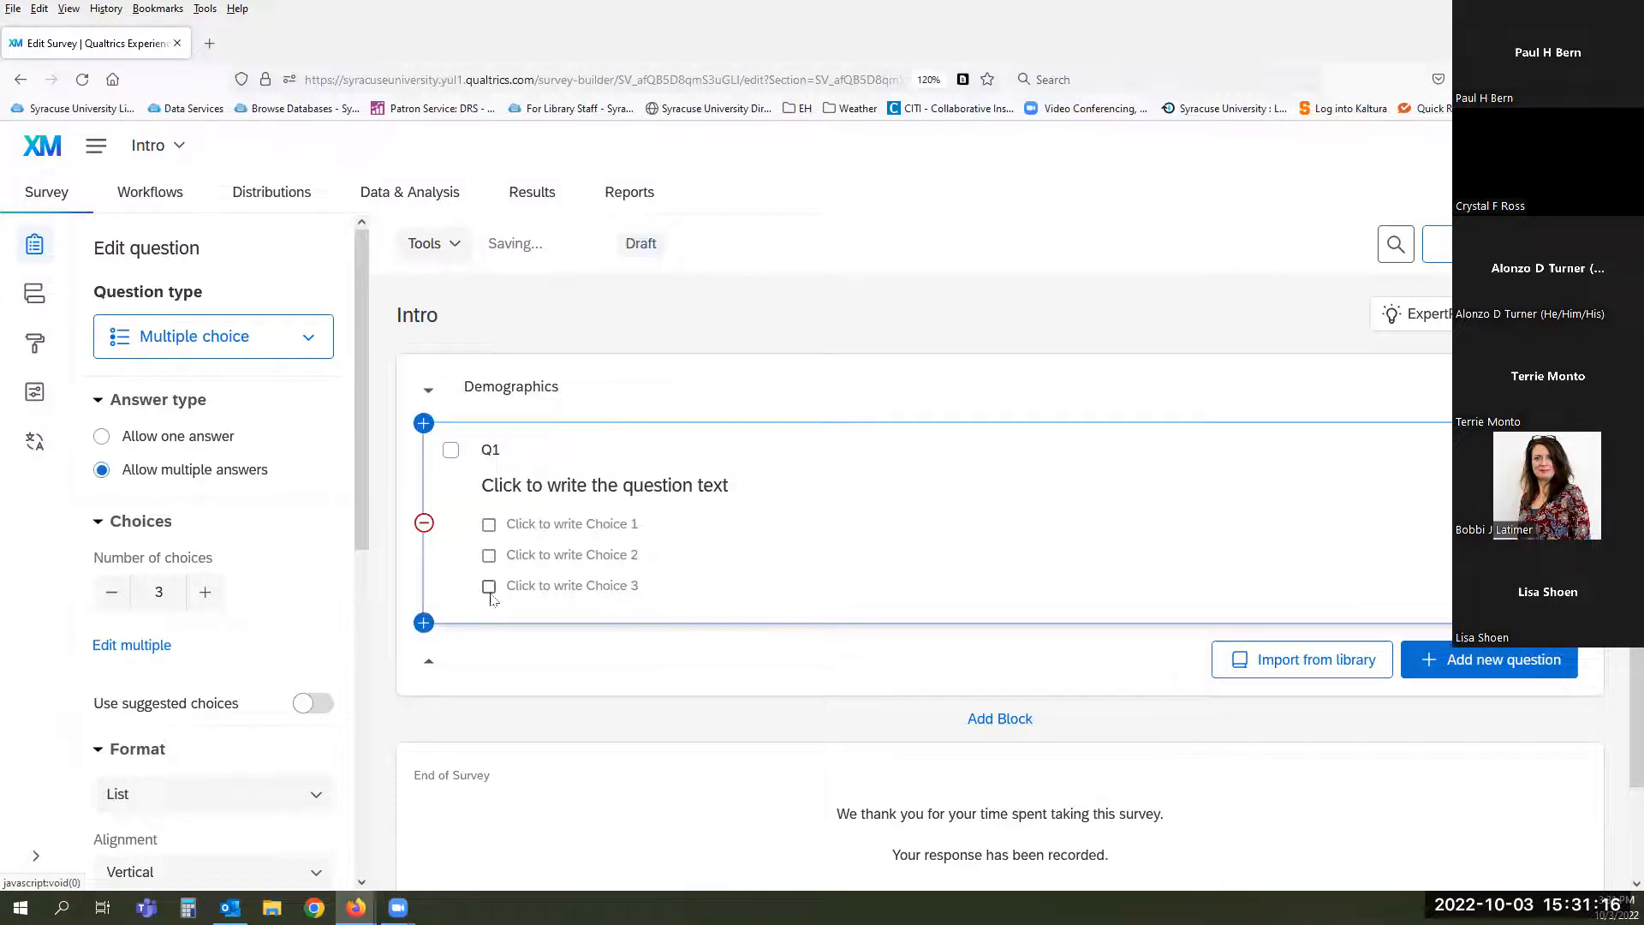
pyautogui.click(204, 438)
pyautogui.scroll(-3, 275, 561)
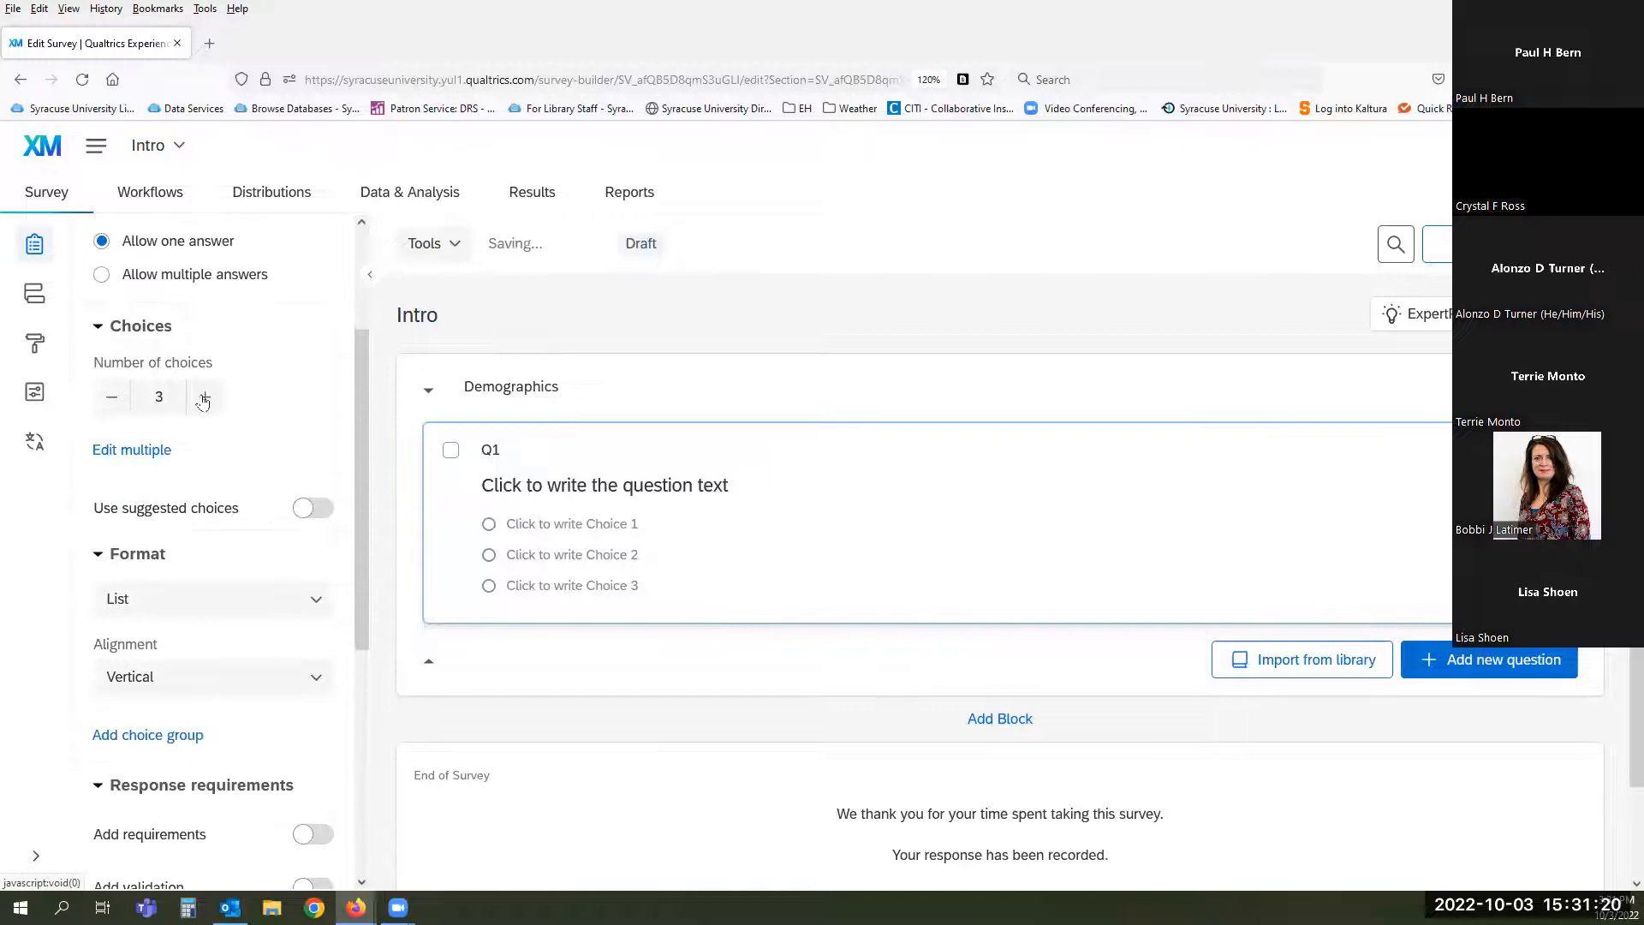
pyautogui.click(204, 397)
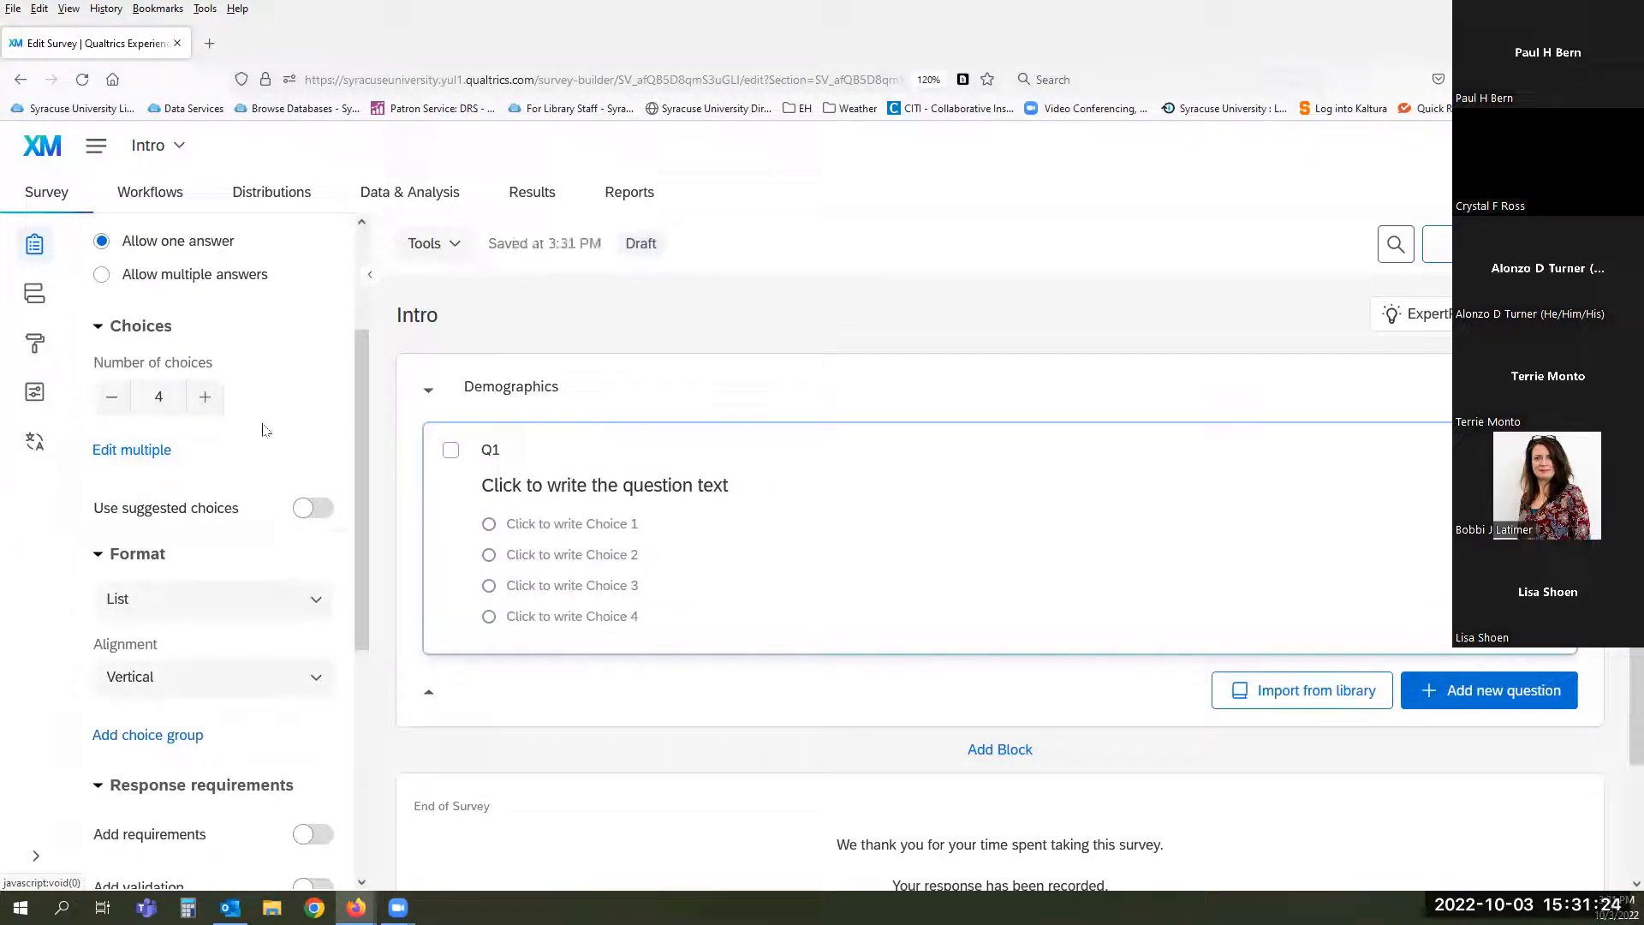
pyautogui.click(142, 452)
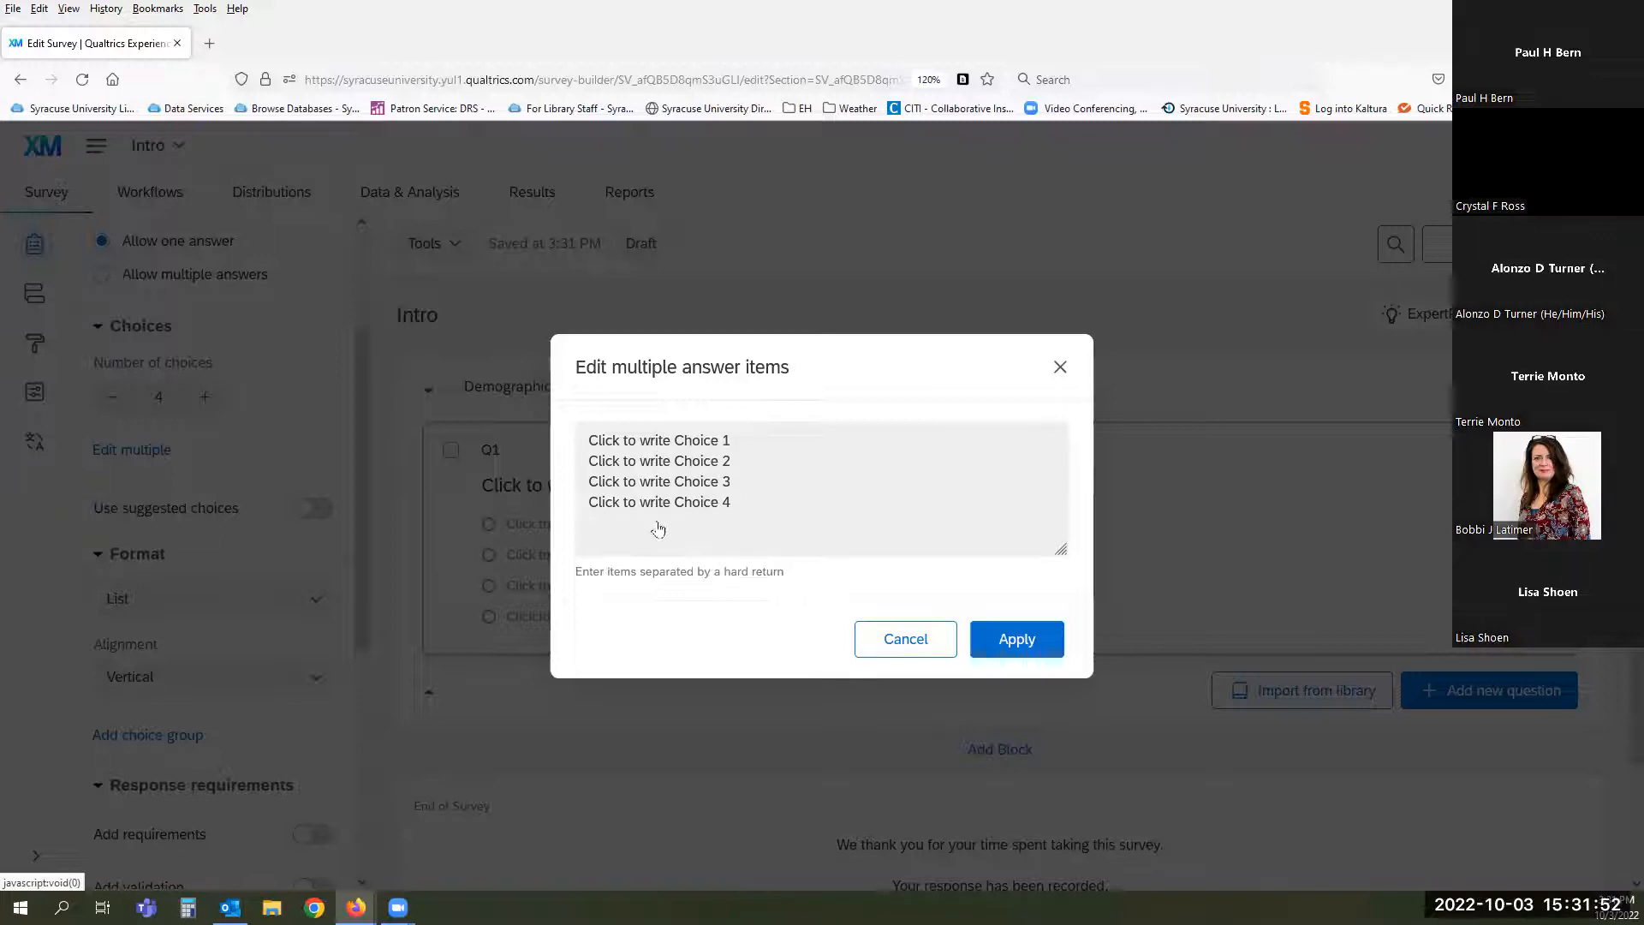
pyautogui.click(905, 639)
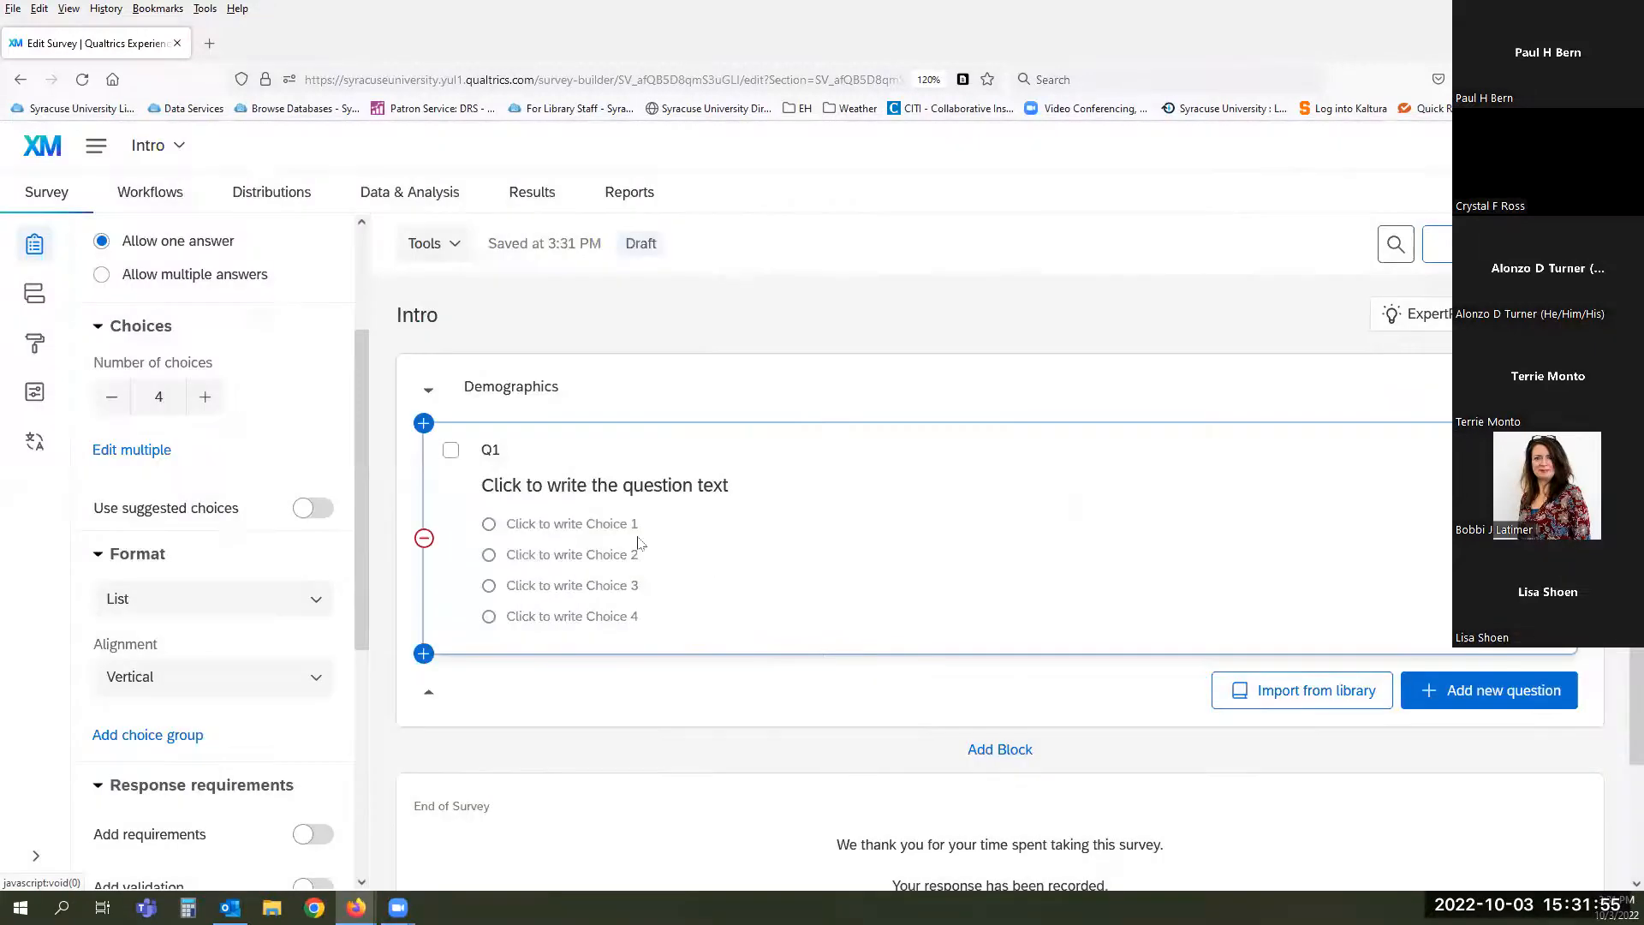
pyautogui.click(552, 523)
pyautogui.click(724, 567)
pyautogui.click(596, 524)
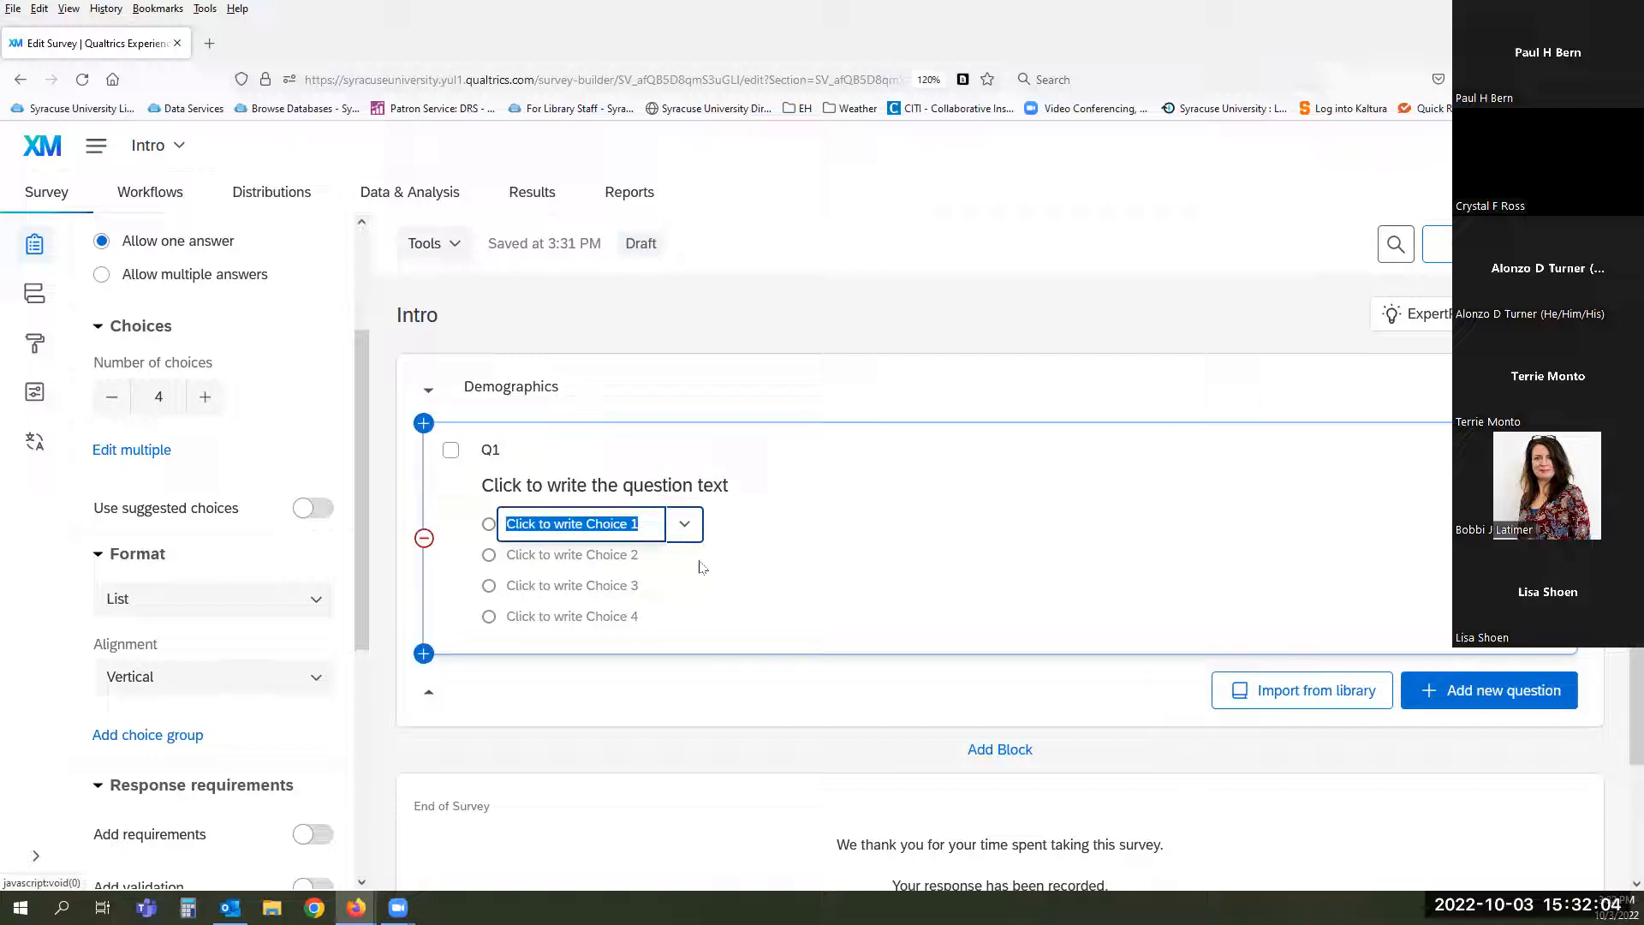
pyautogui.click(312, 446)
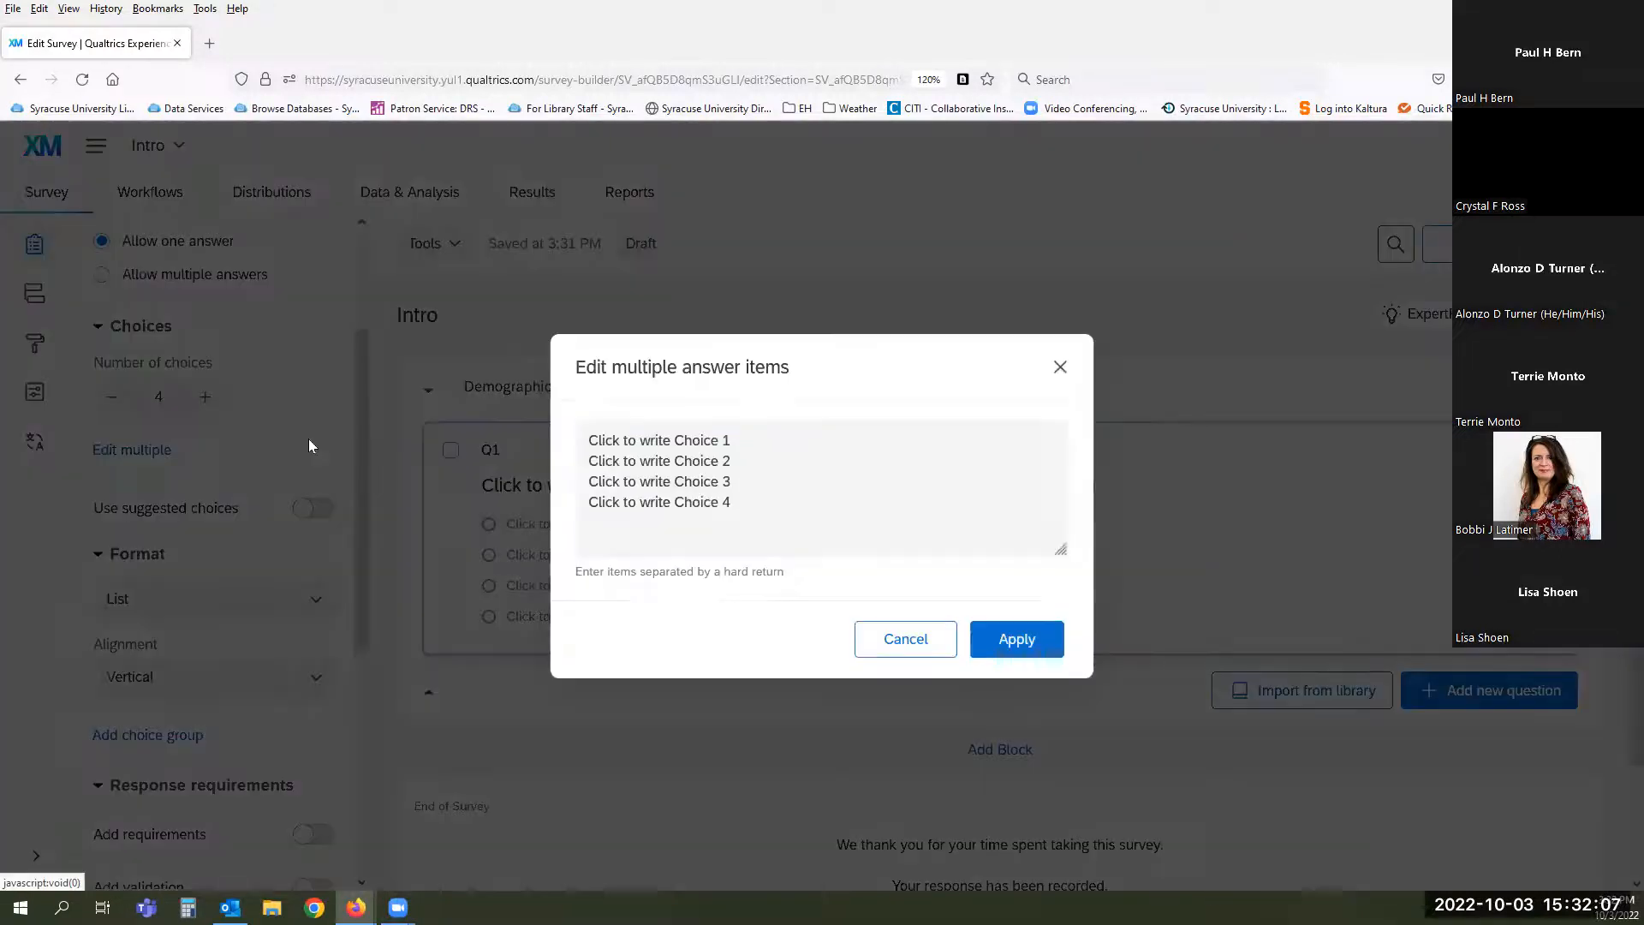
pyautogui.click(918, 641)
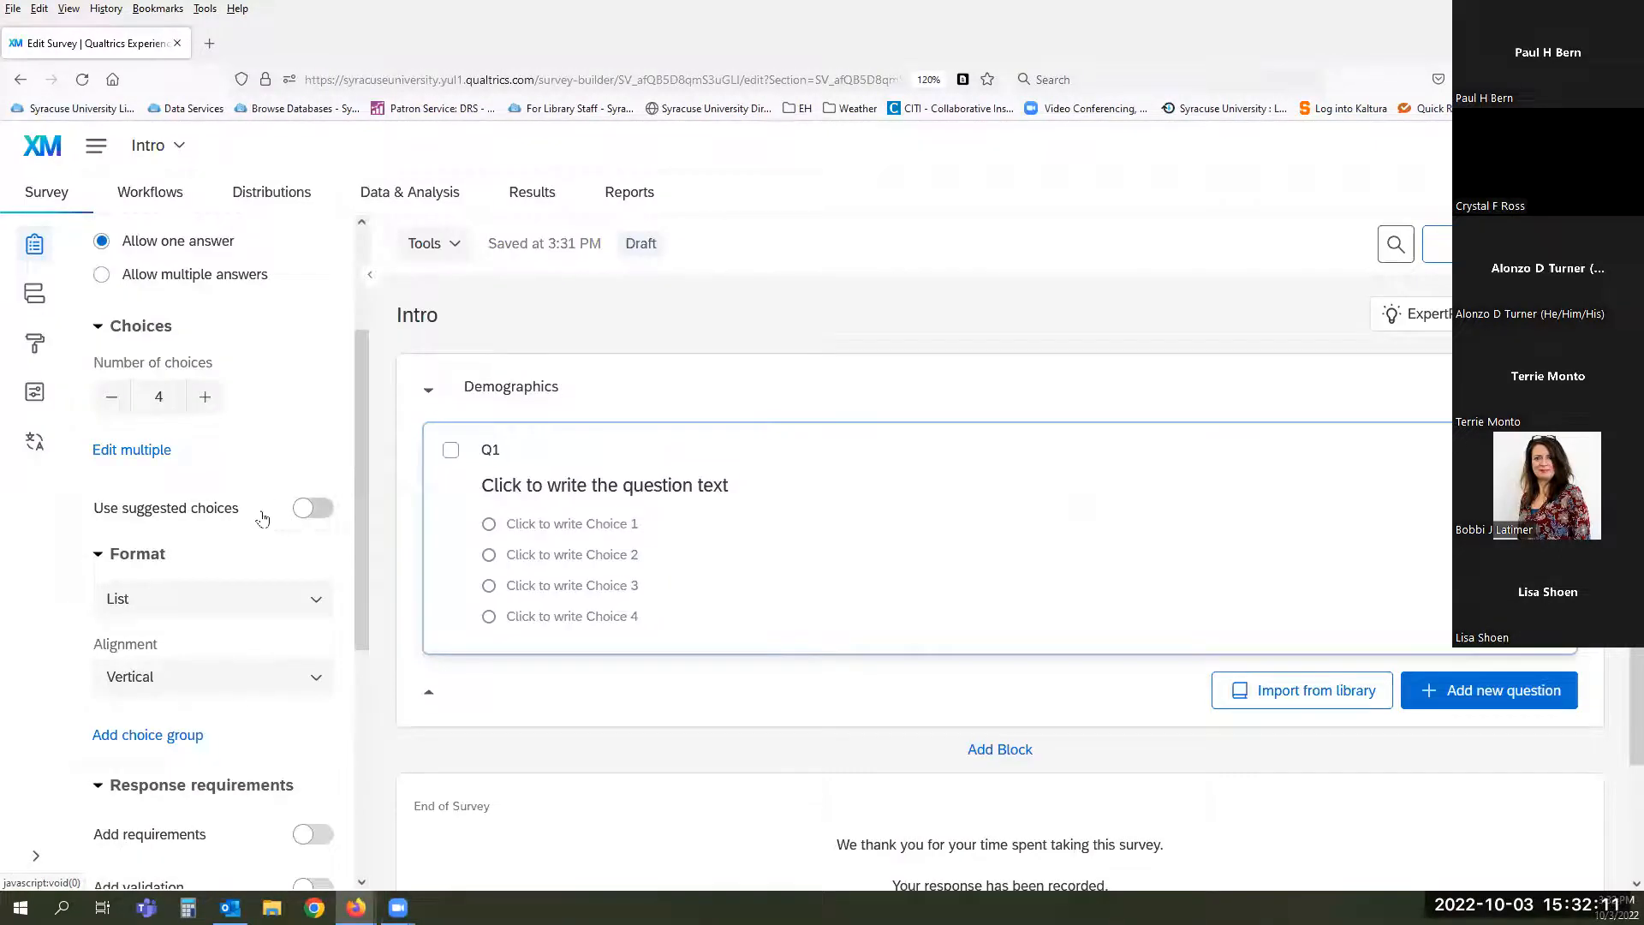
# - Apply the suggested Never - Always scale to Q1 and reverse it so Always comes first
pyautogui.click(315, 515)
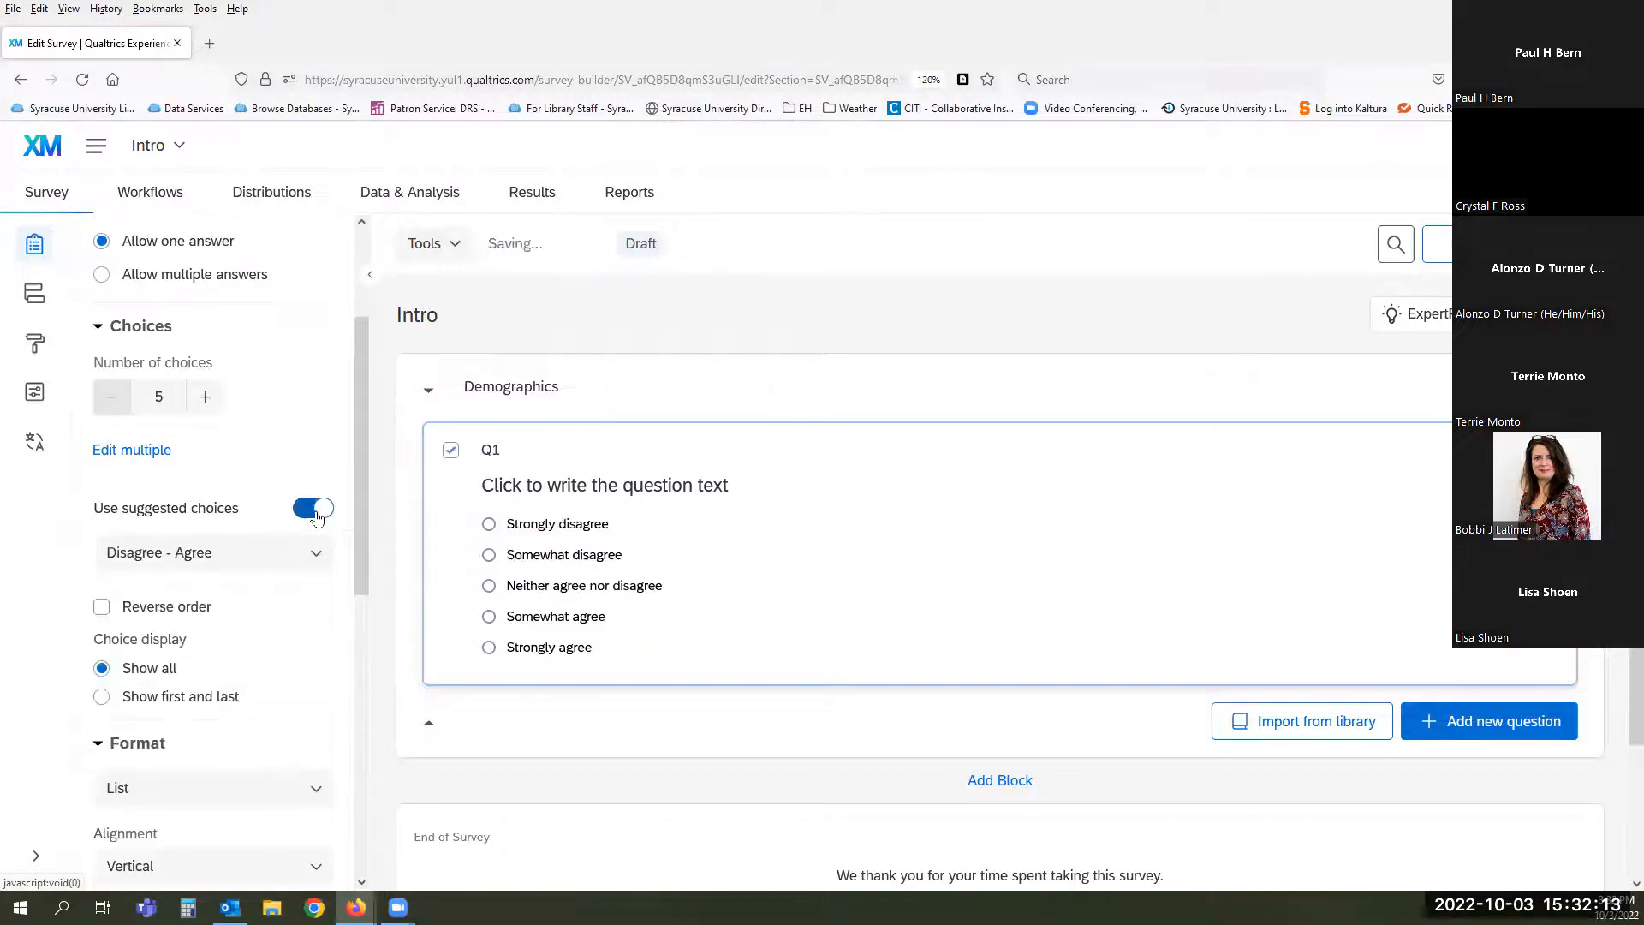
pyautogui.scroll(-1, 251, 532)
pyautogui.click(314, 462)
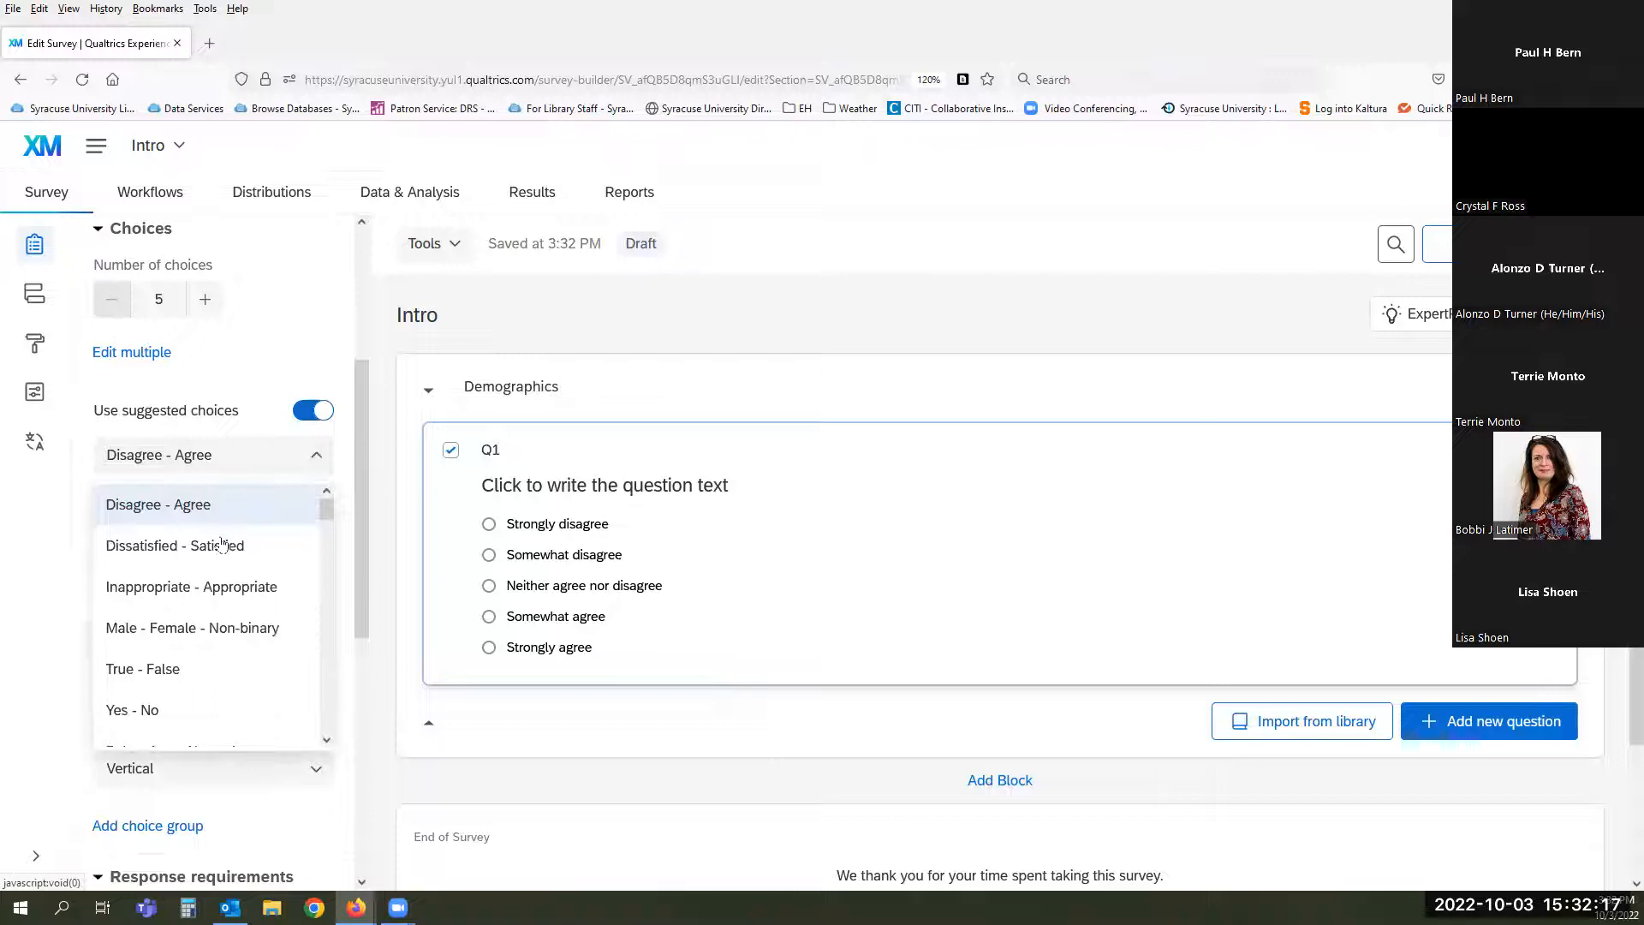
pyautogui.click(221, 548)
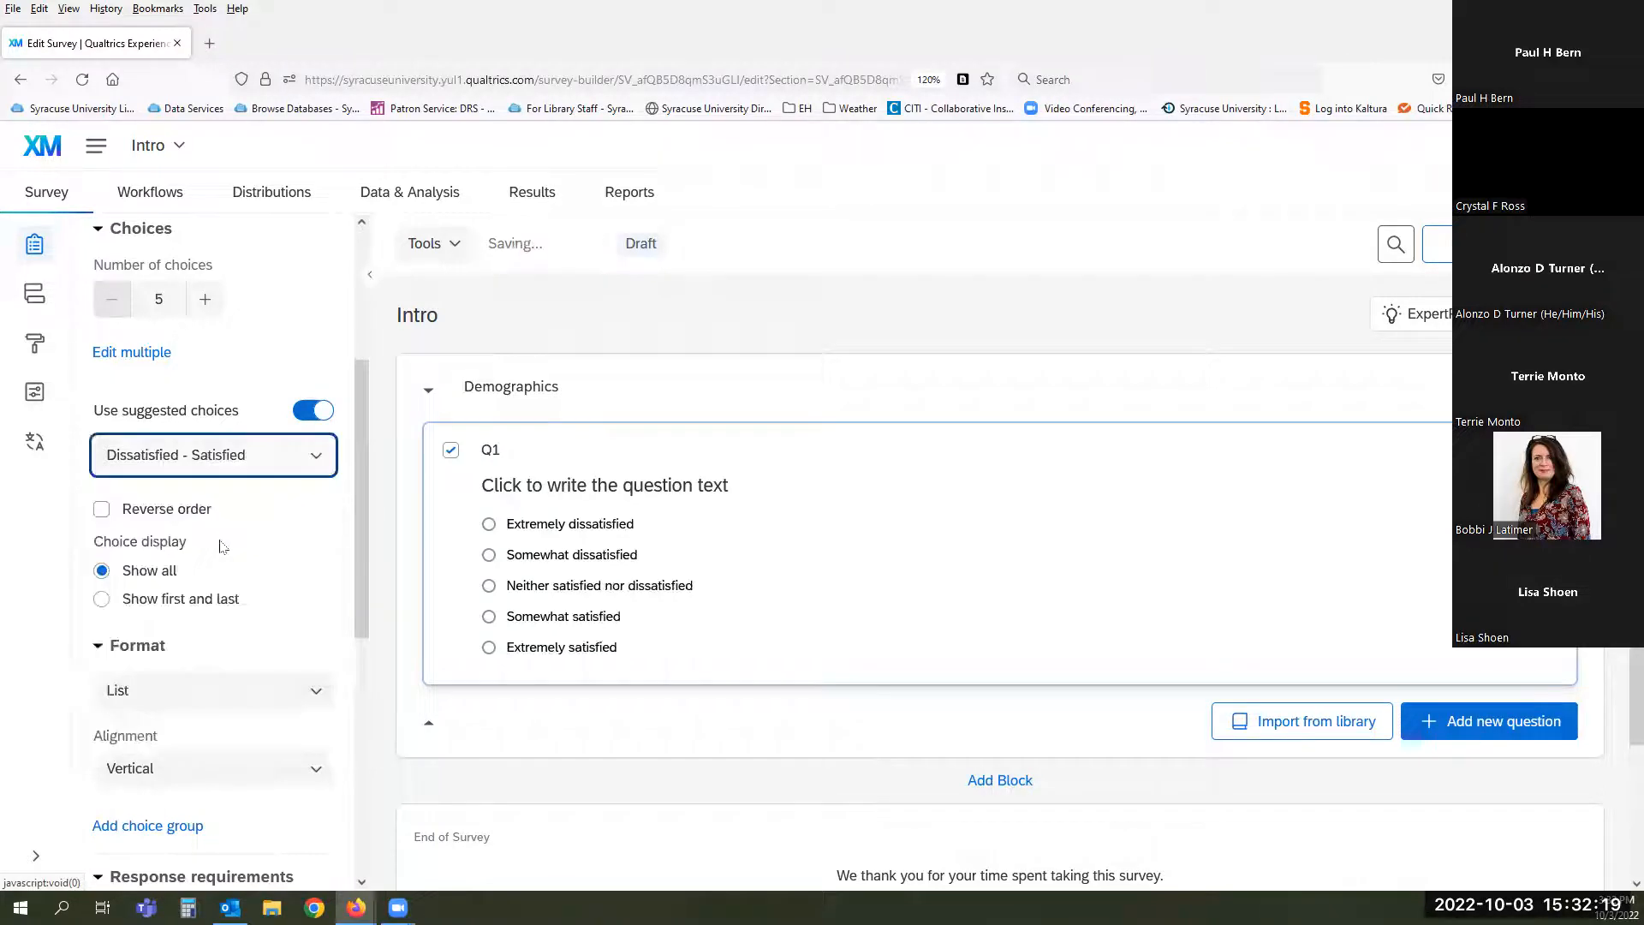
pyautogui.click(288, 463)
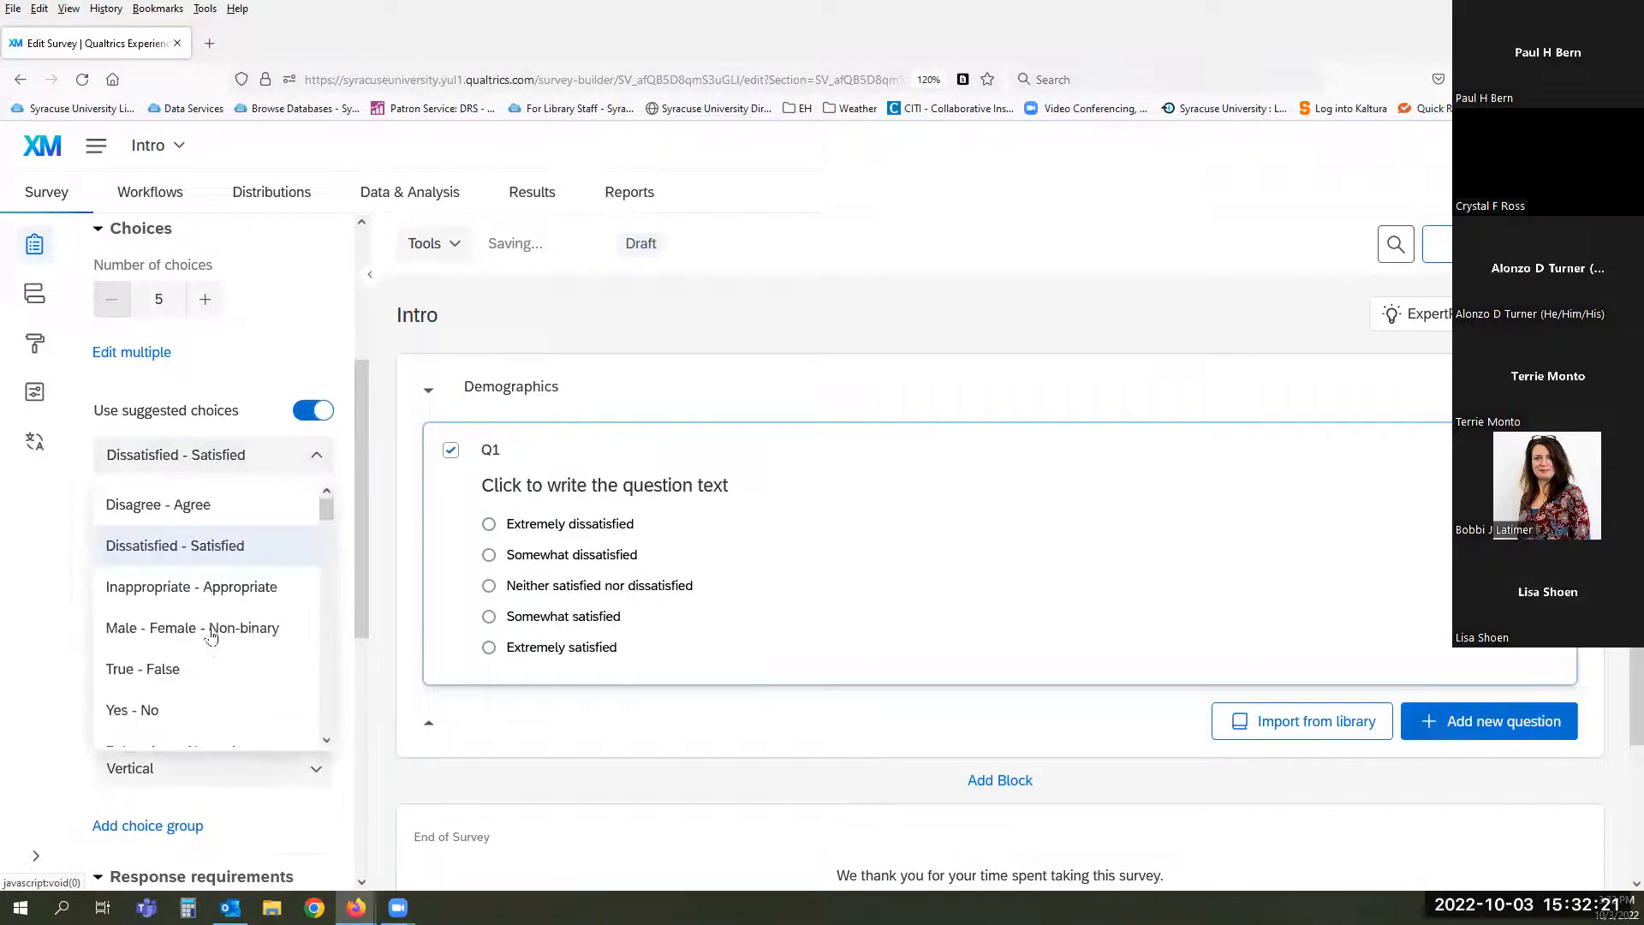
pyautogui.scroll(-5, 214, 632)
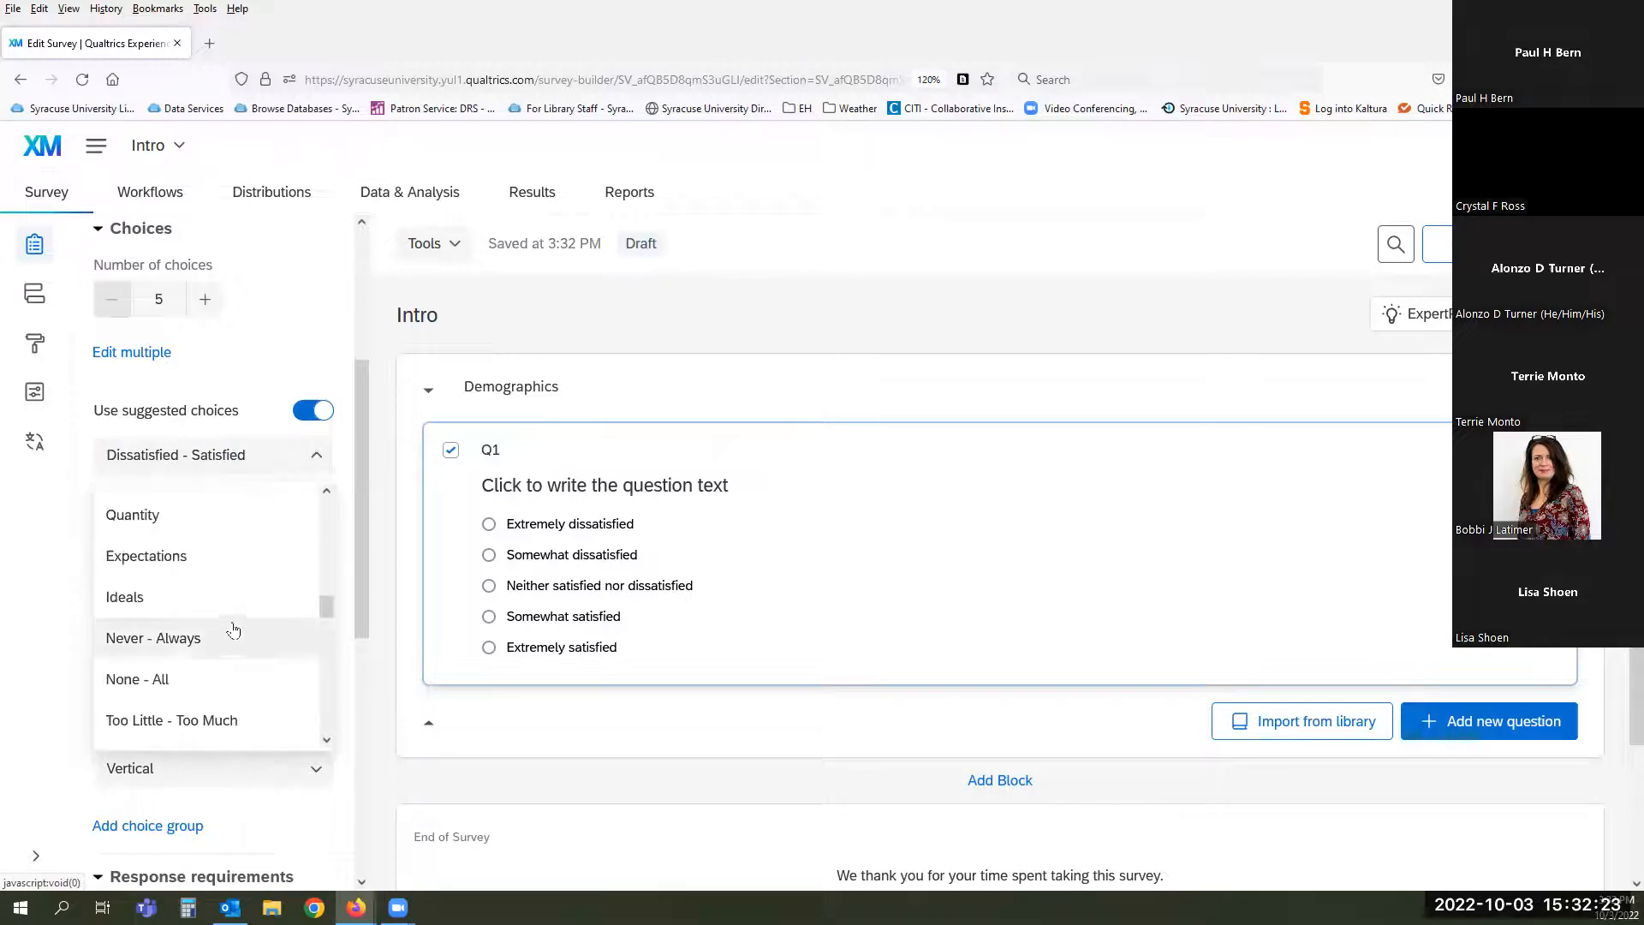
pyautogui.click(227, 640)
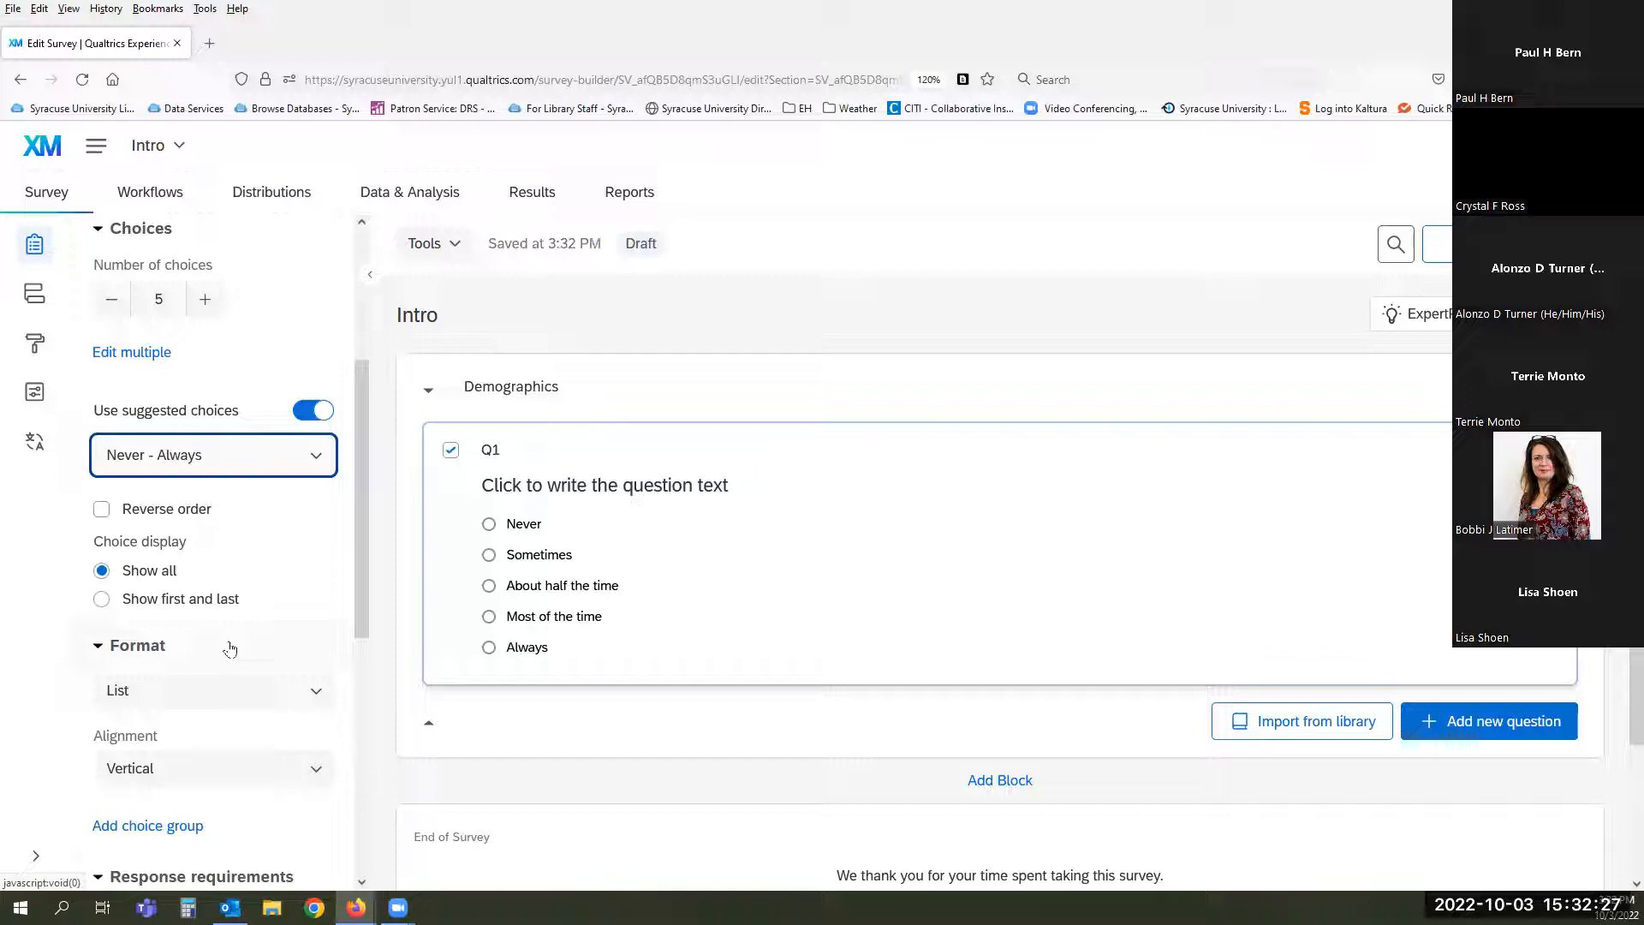
pyautogui.click(101, 510)
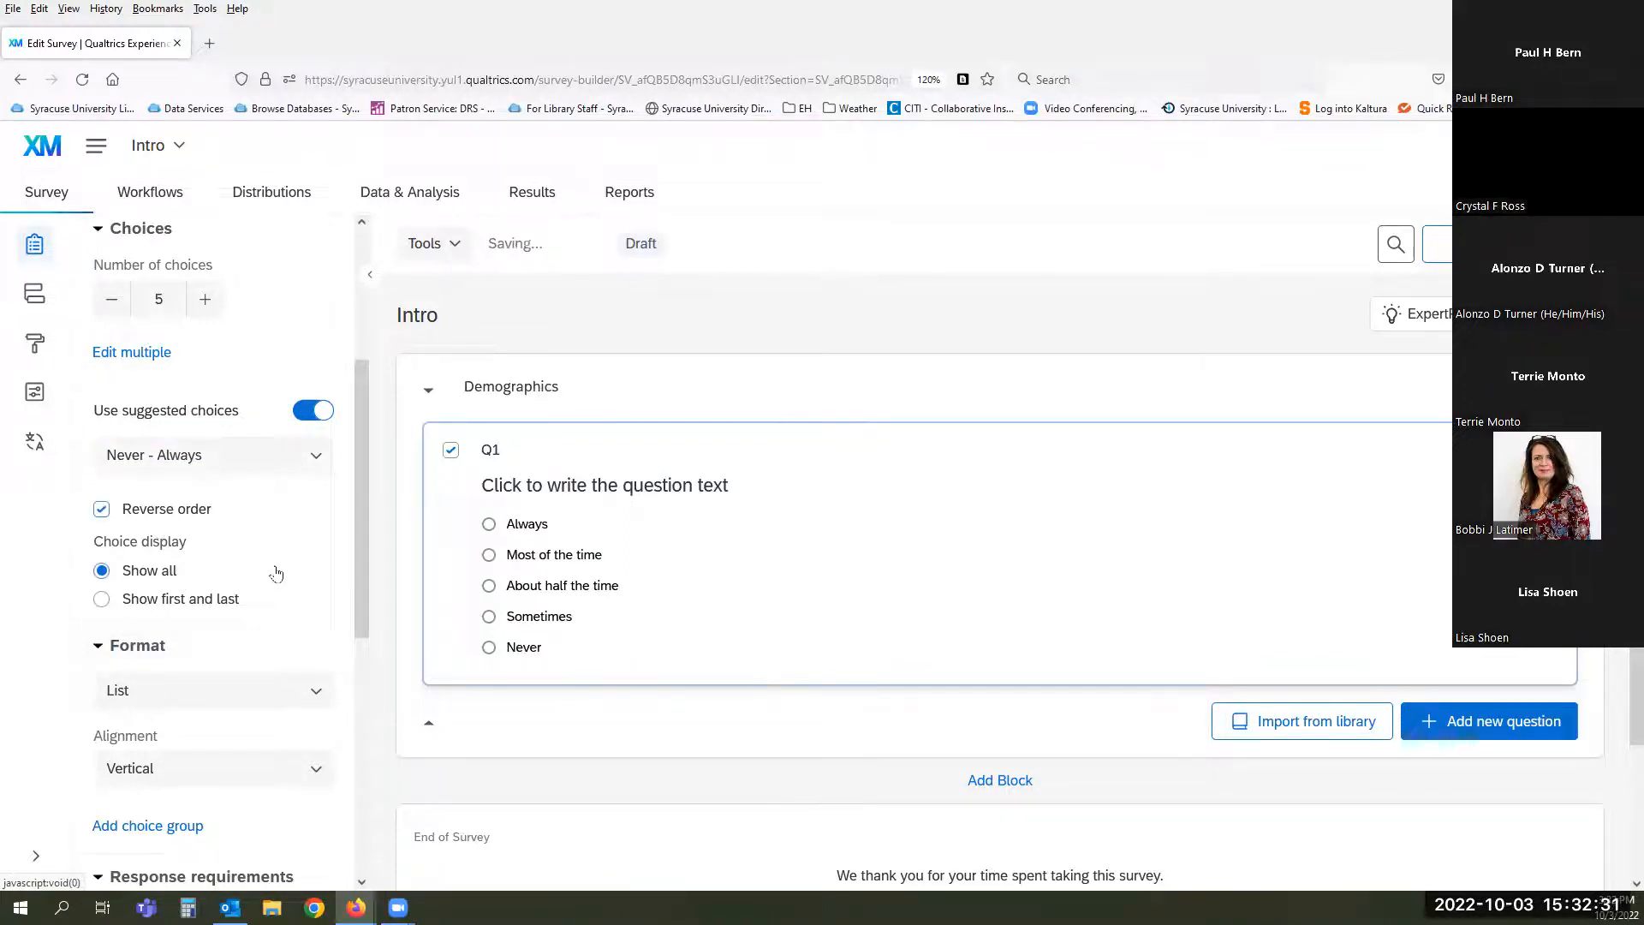
pyautogui.scroll(-2, 275, 573)
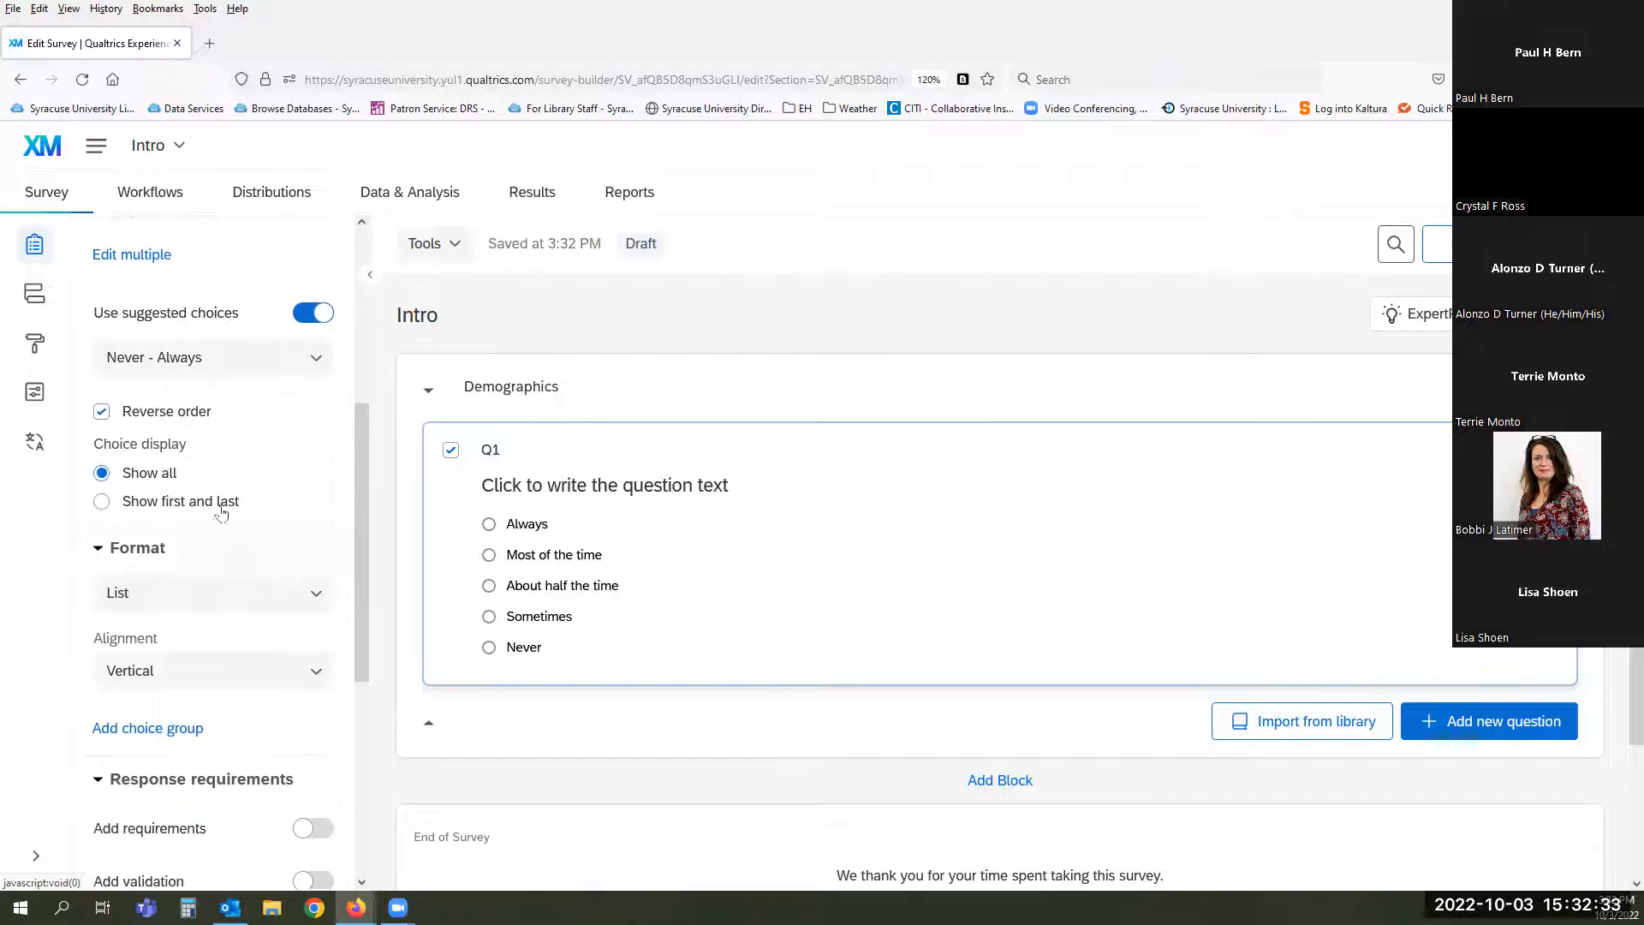
# - Keep Q1 in List format, add a choice group, and turn on Force response
pyautogui.scroll(-3, 233, 543)
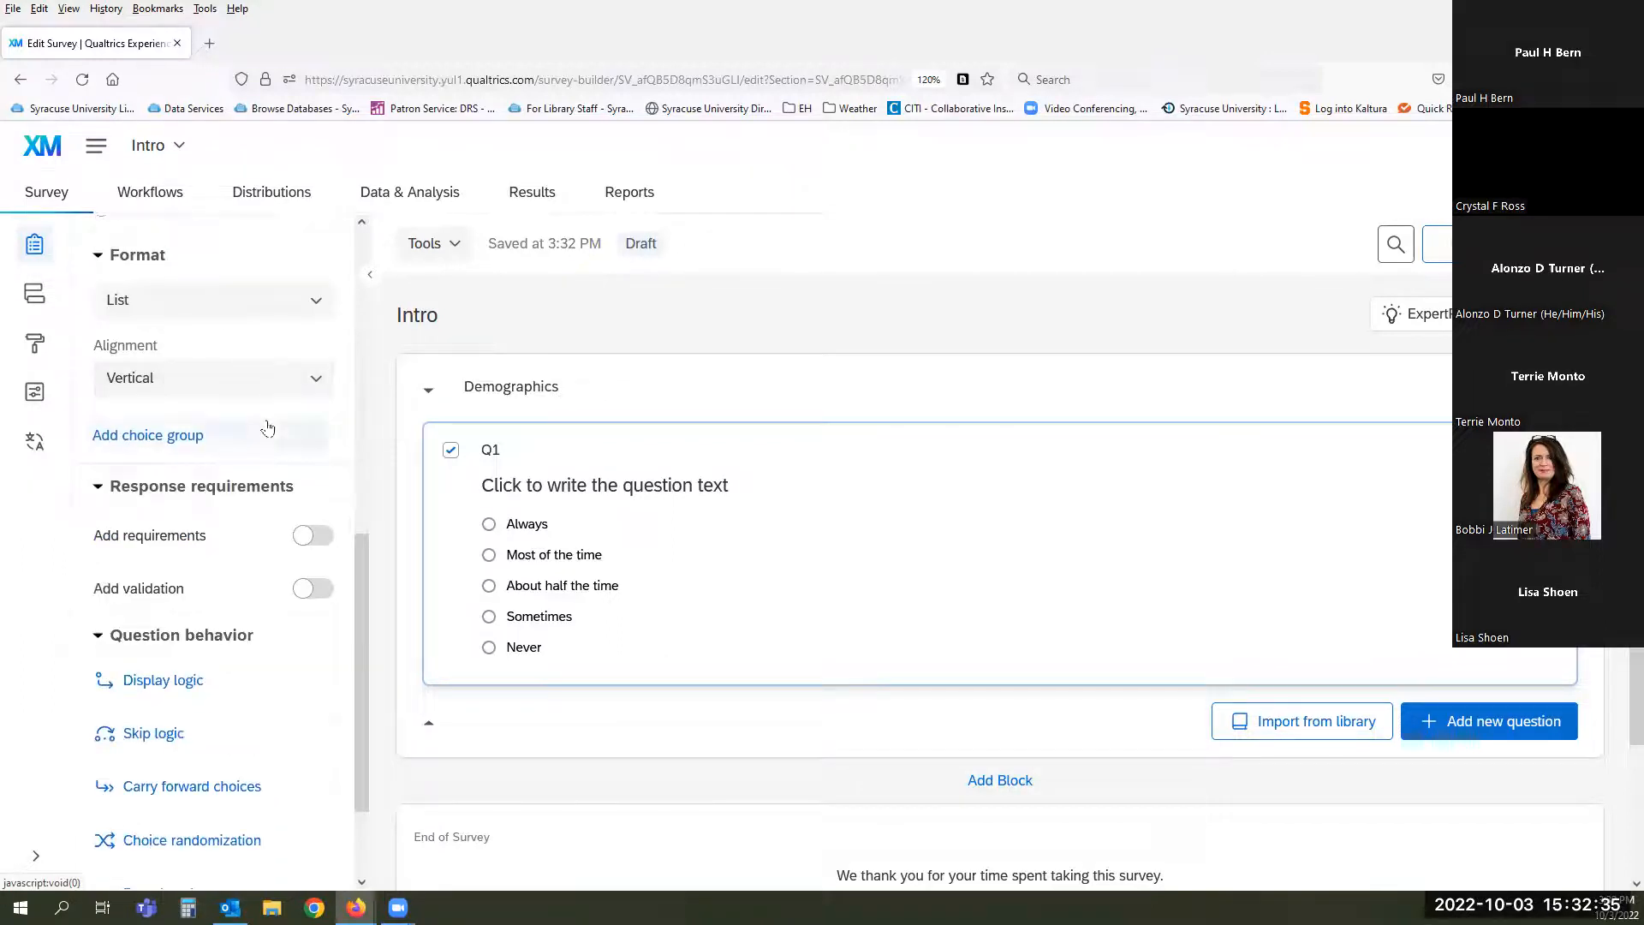
pyautogui.click(220, 308)
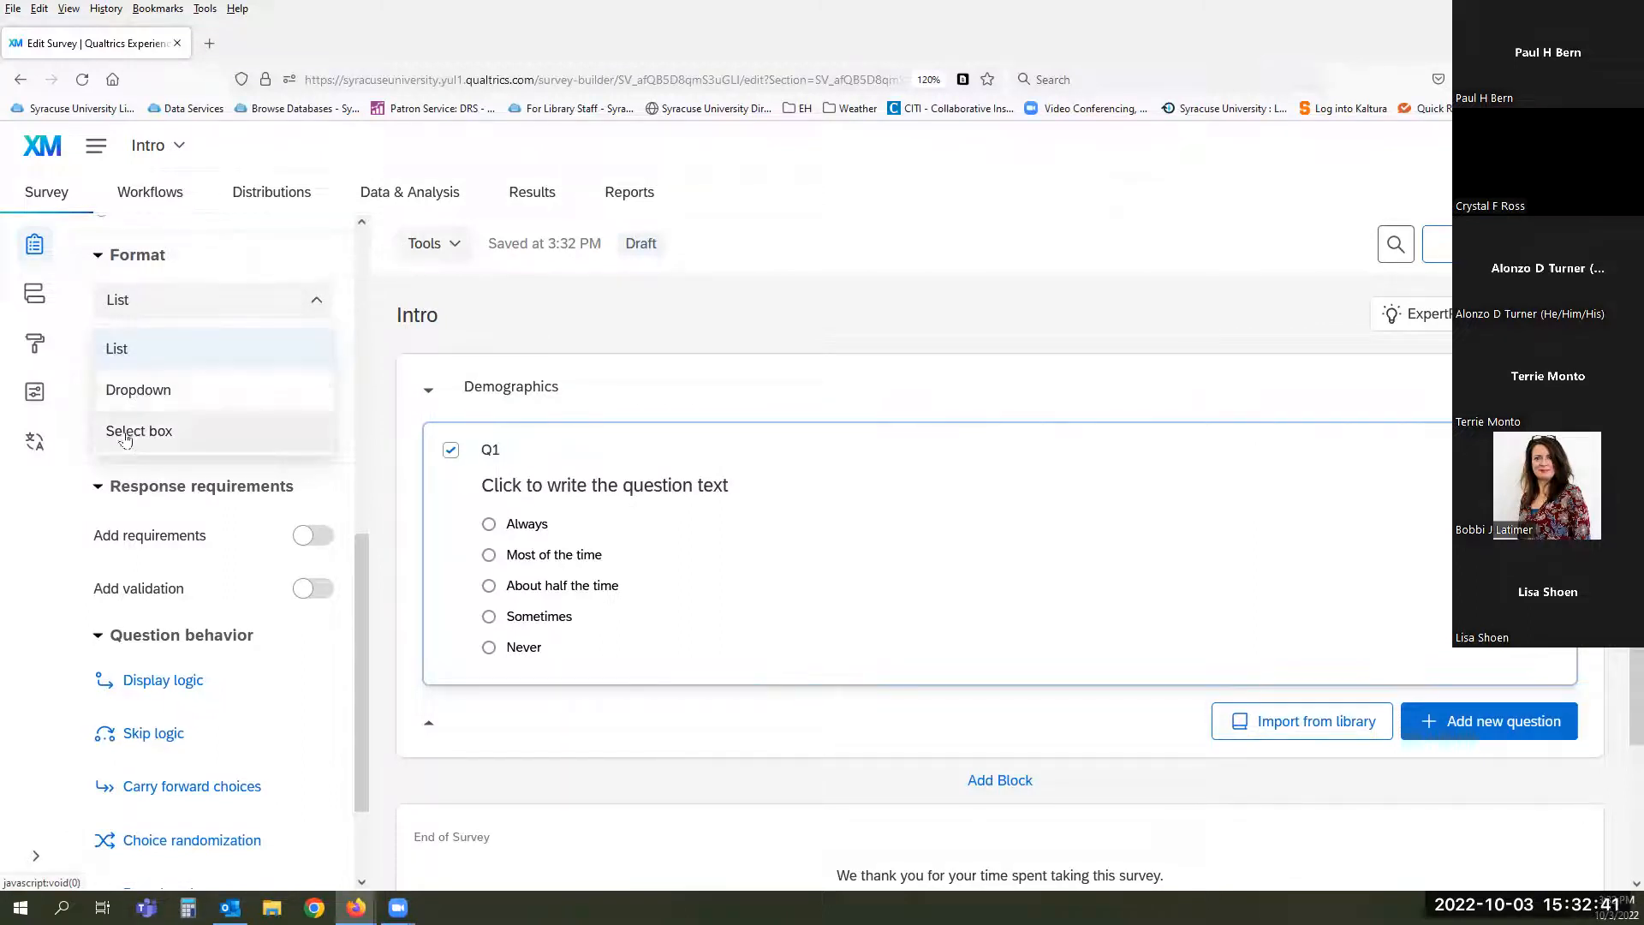
pyautogui.click(76, 430)
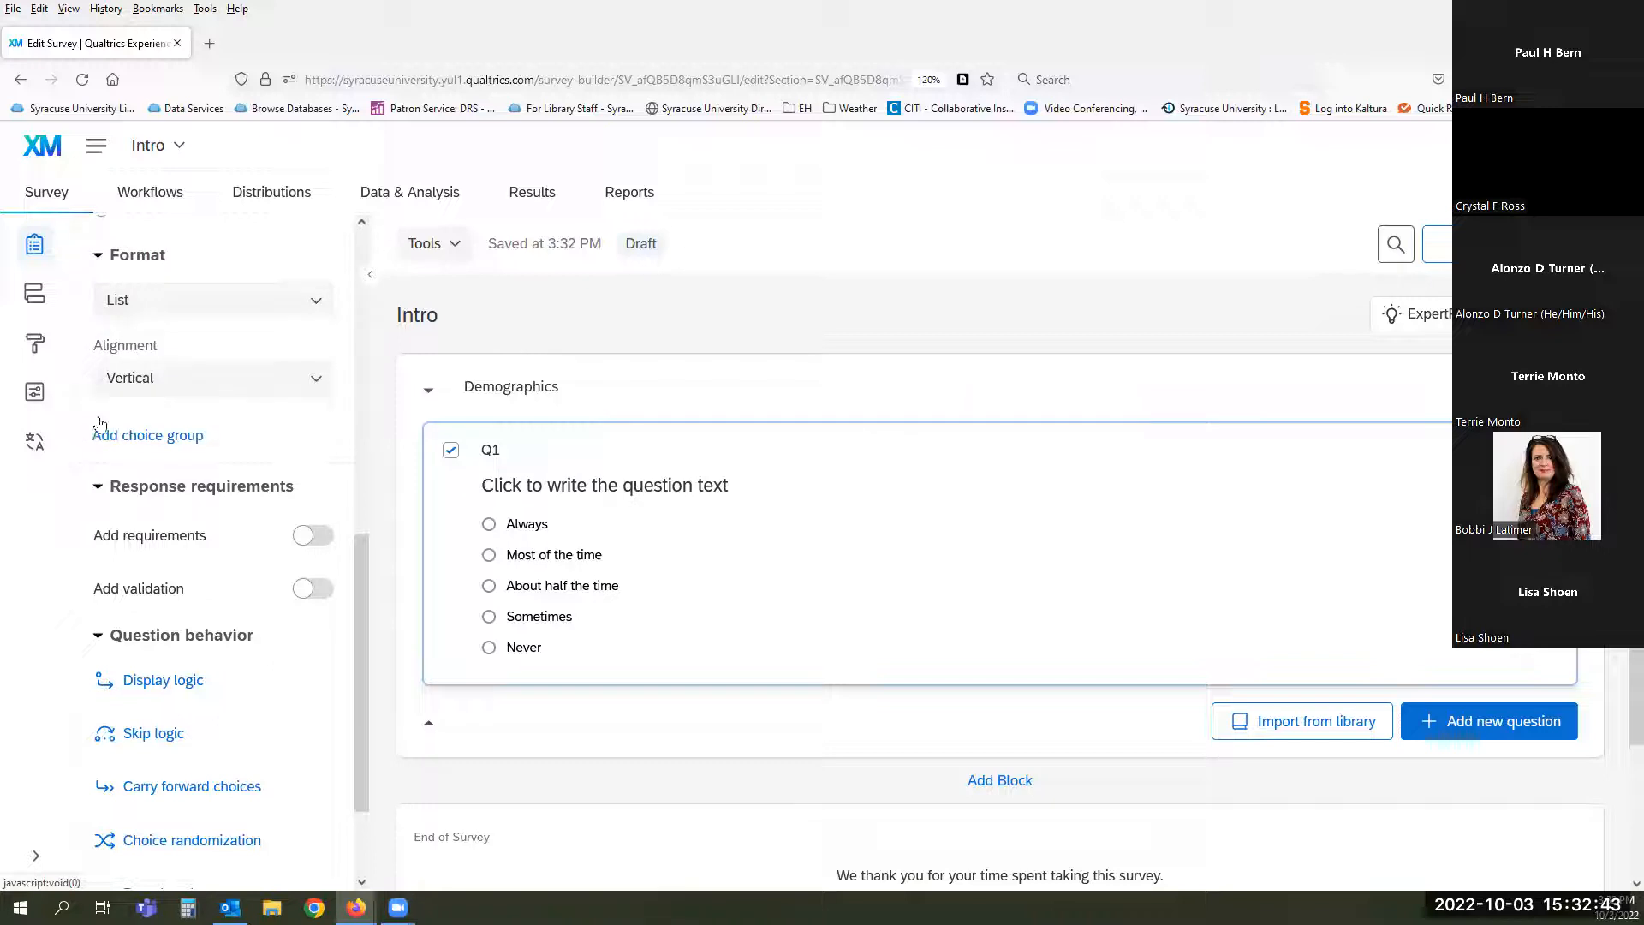
pyautogui.click(229, 442)
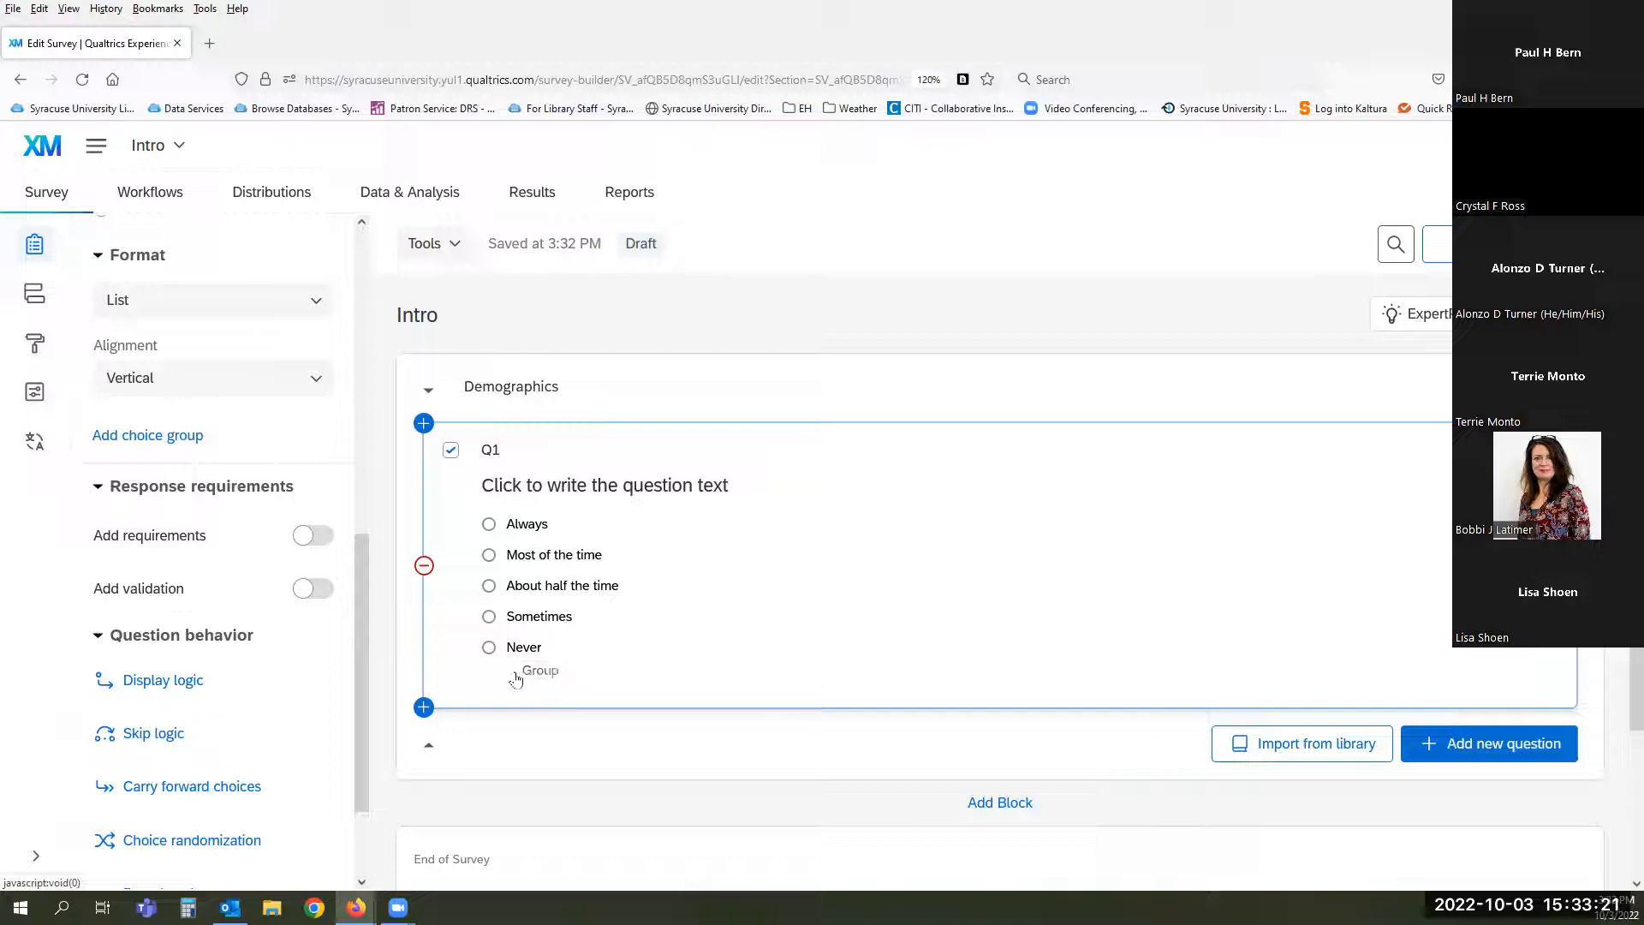
pyautogui.click(323, 544)
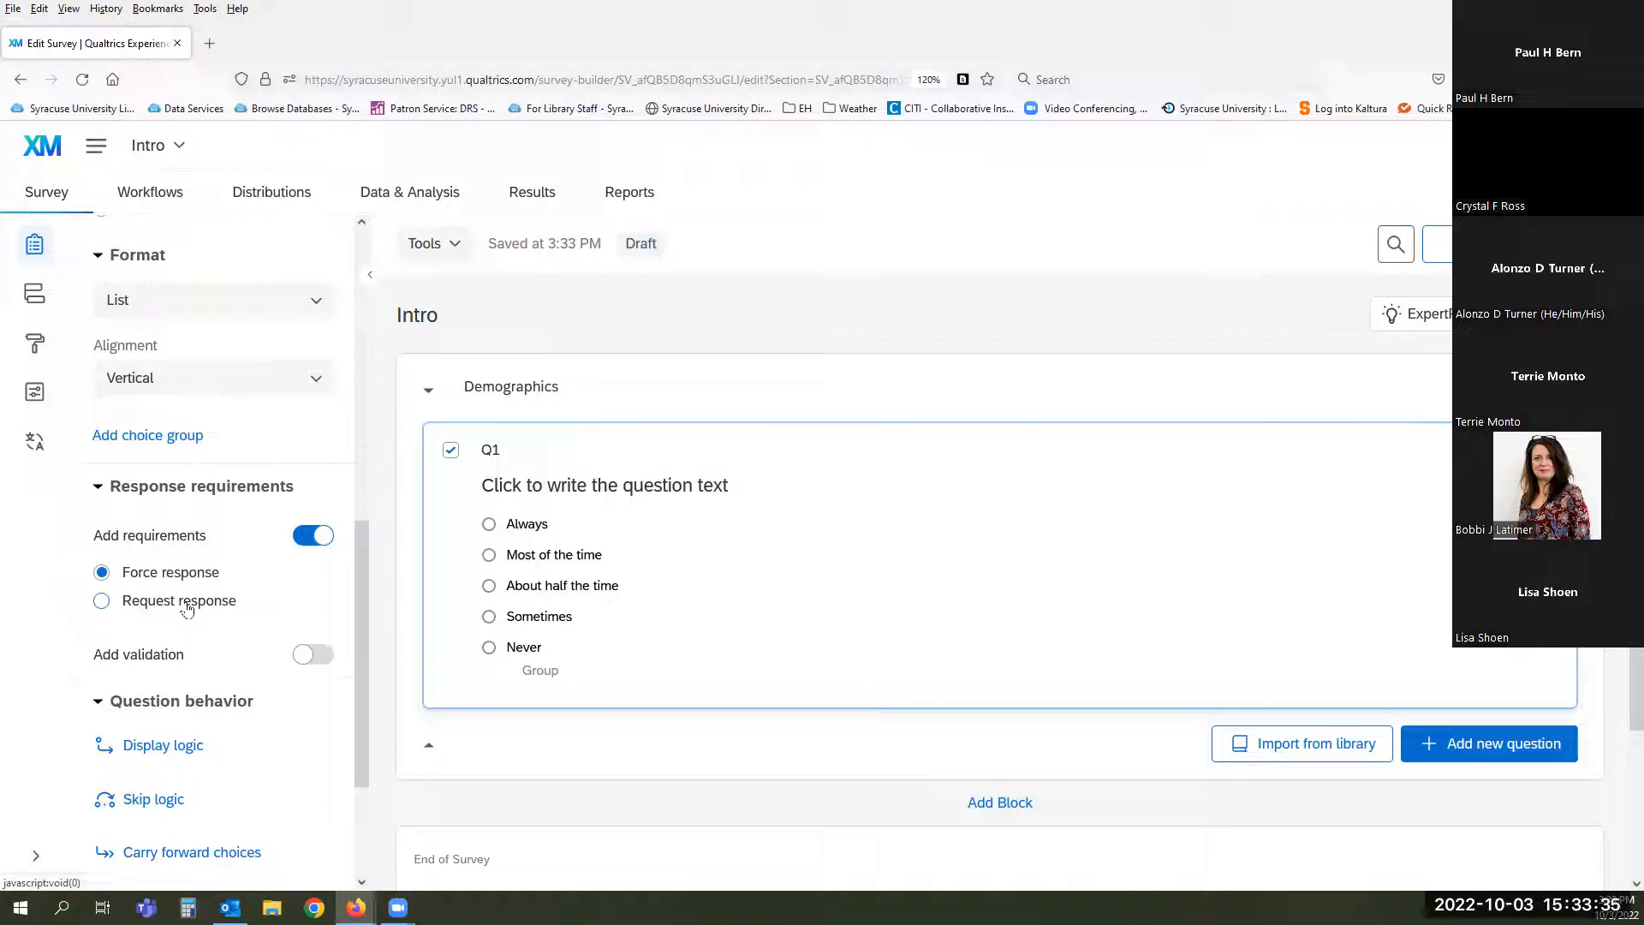
pyautogui.click(310, 656)
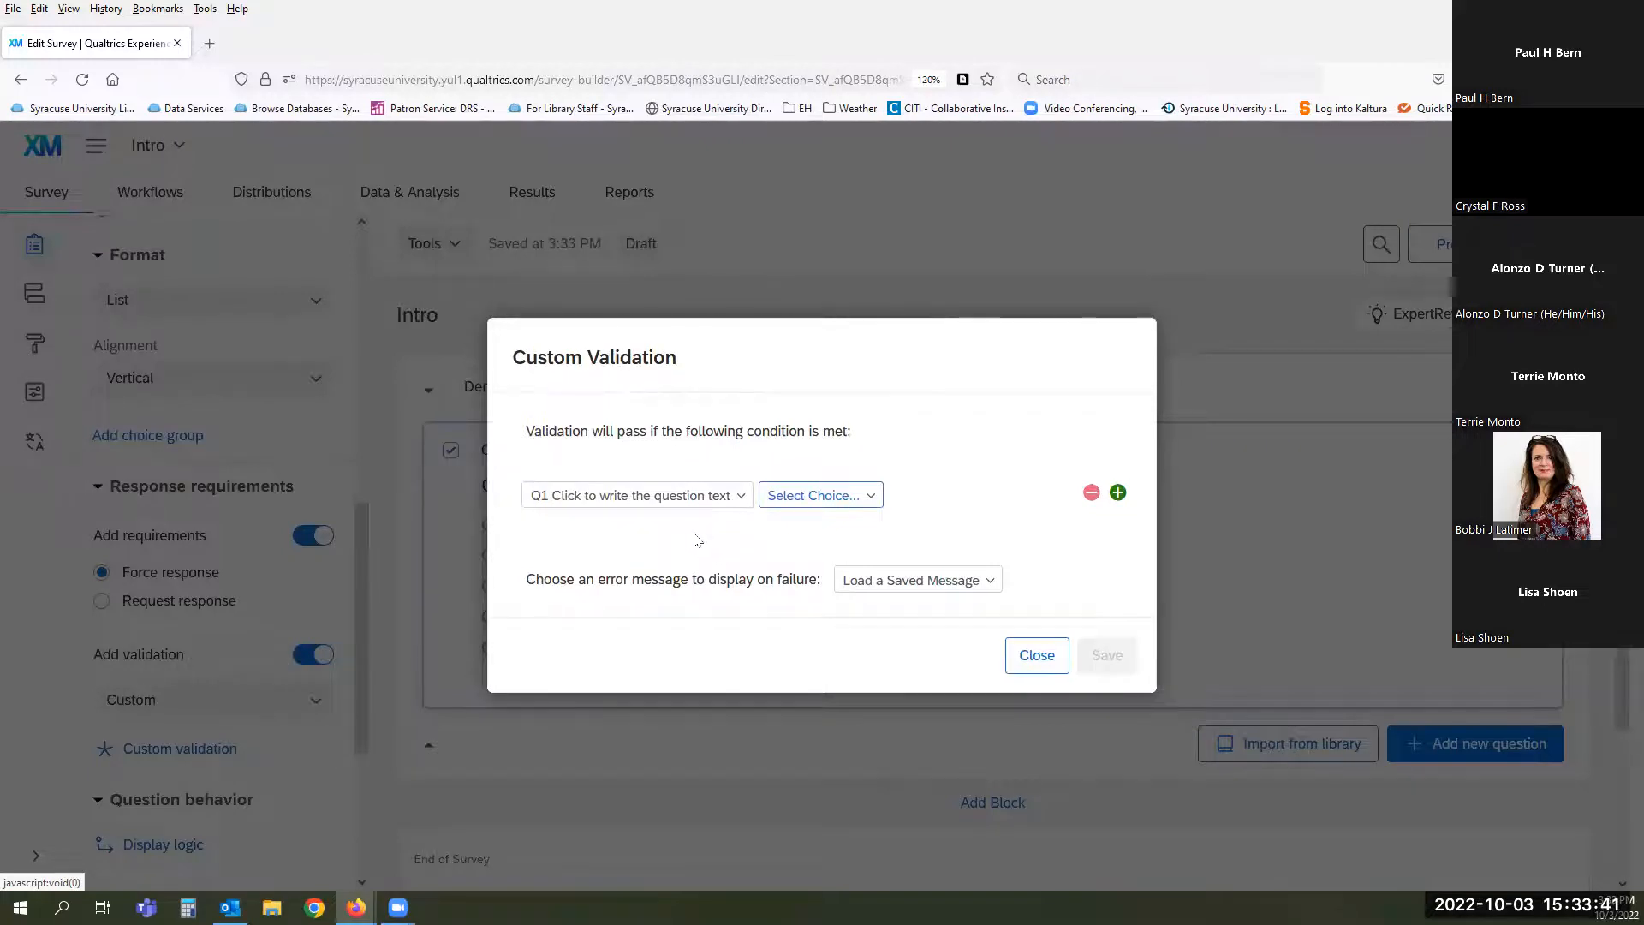
pyautogui.click(869, 497)
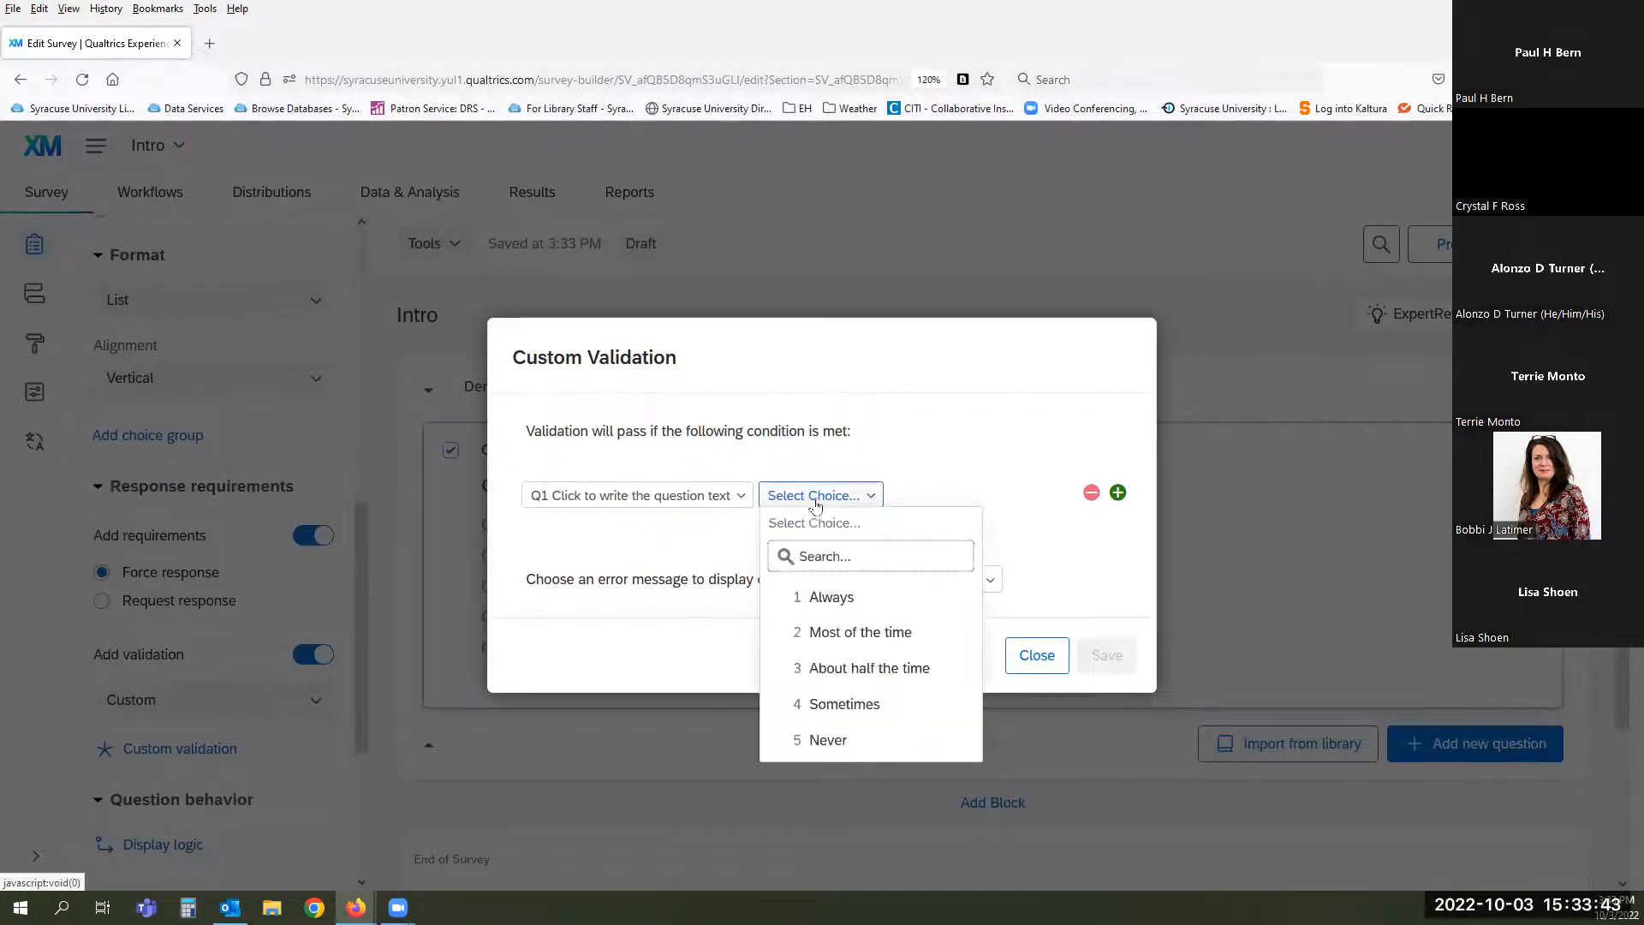
pyautogui.click(671, 534)
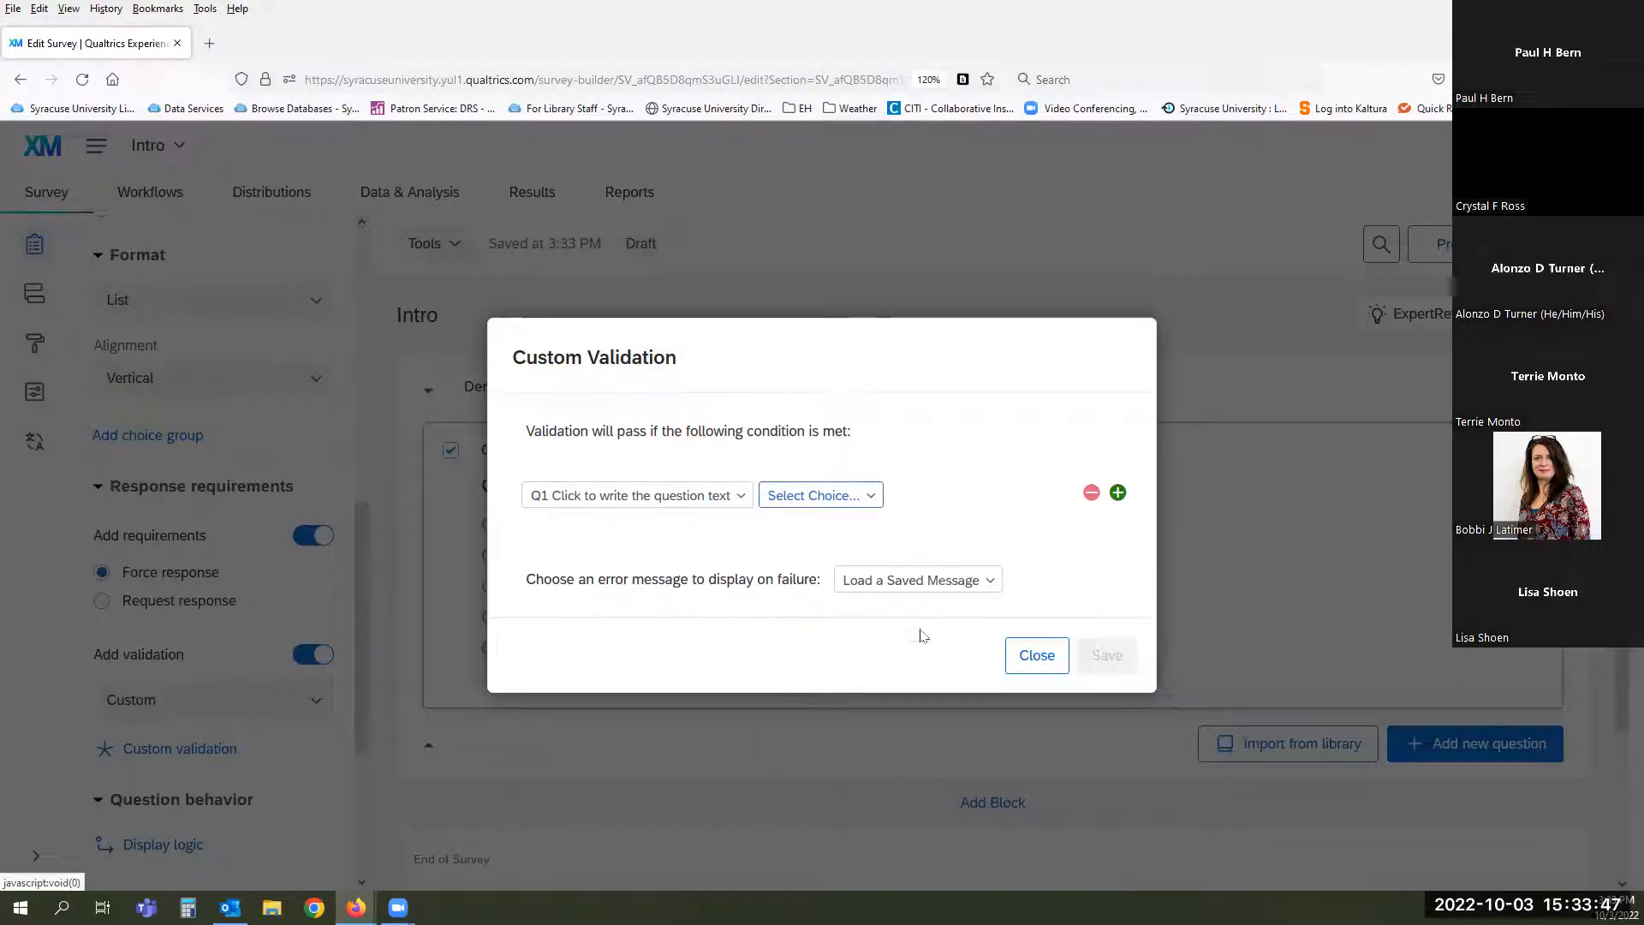
pyautogui.click(1036, 655)
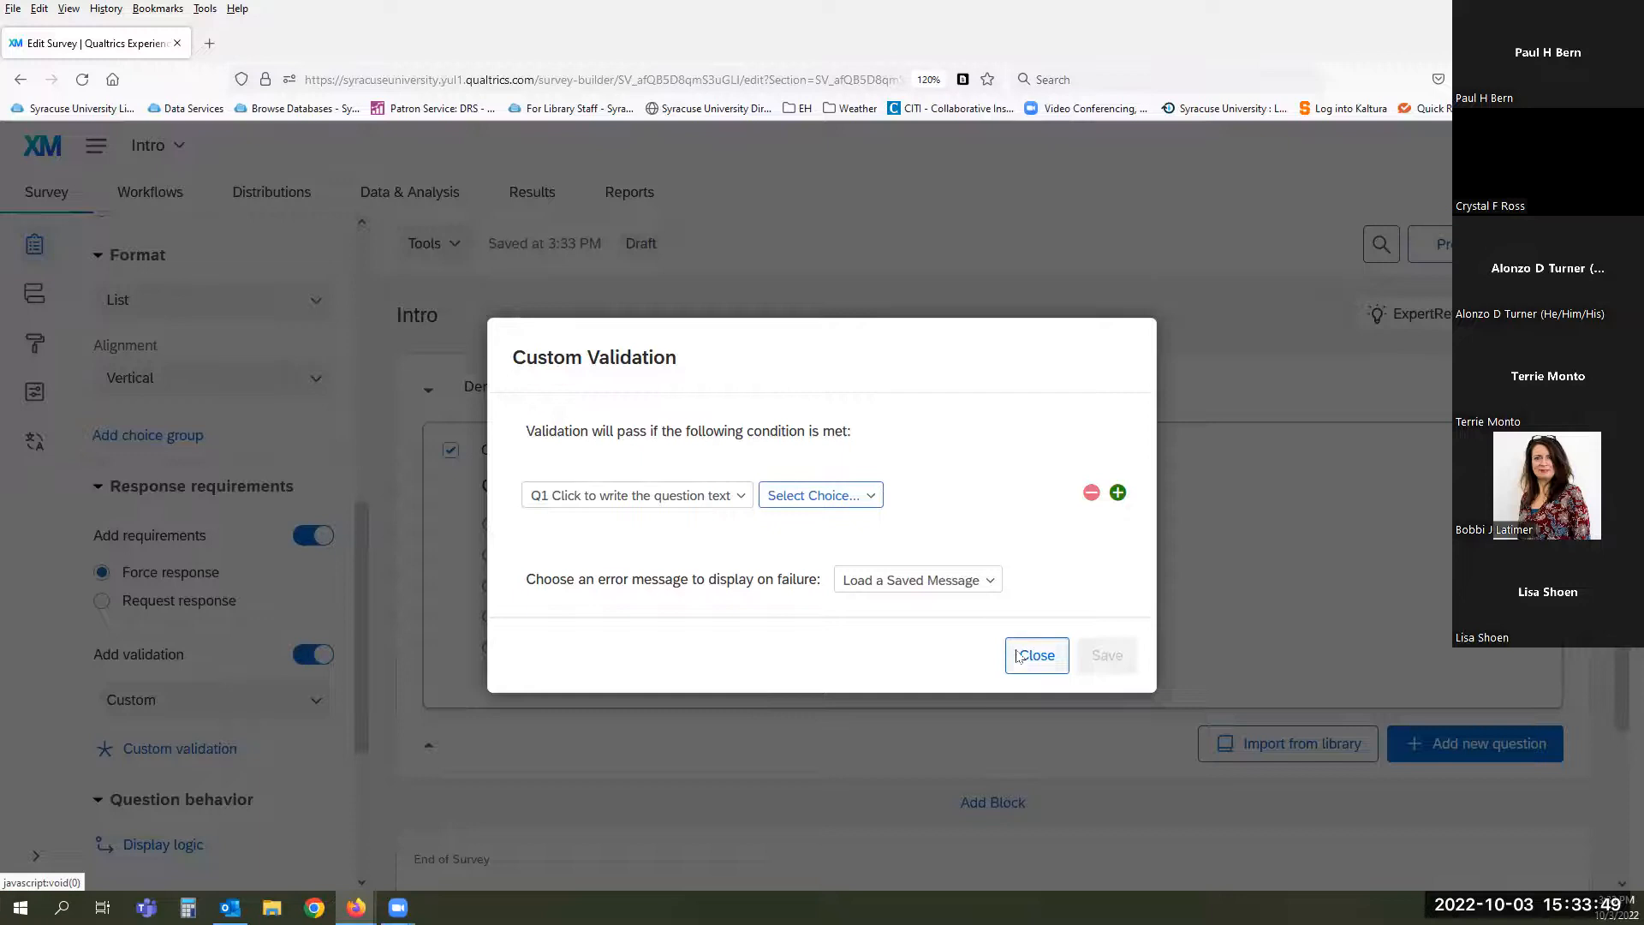
pyautogui.moveTo(353, 604); pyautogui.dragTo(363, 660)
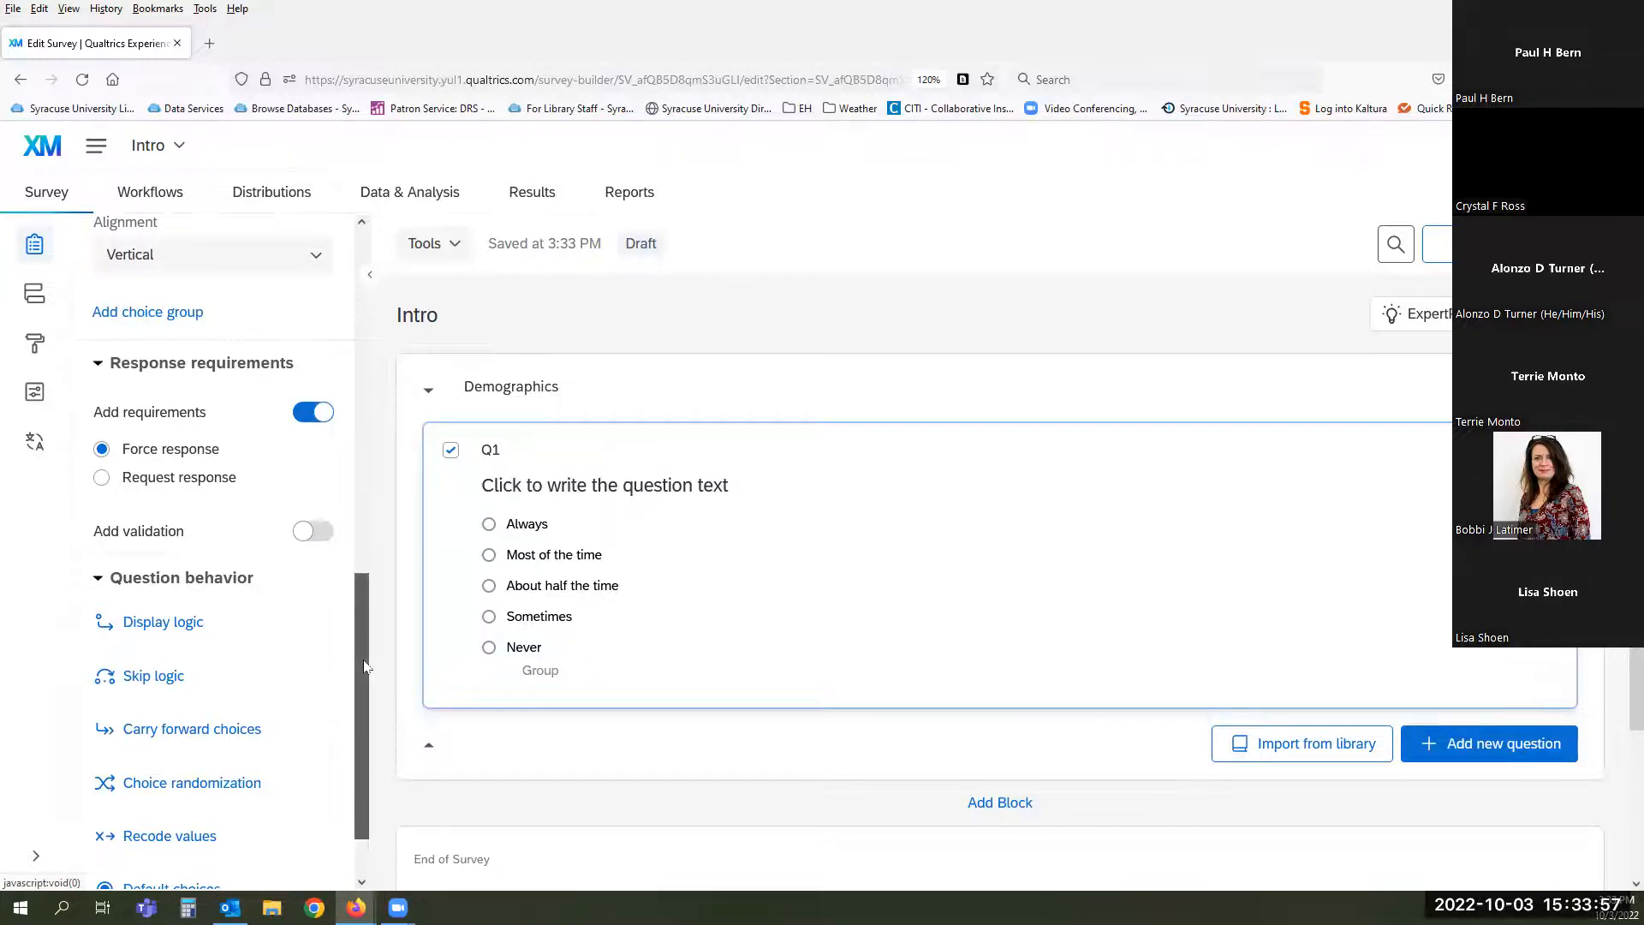
pyautogui.scroll(-2, 363, 659)
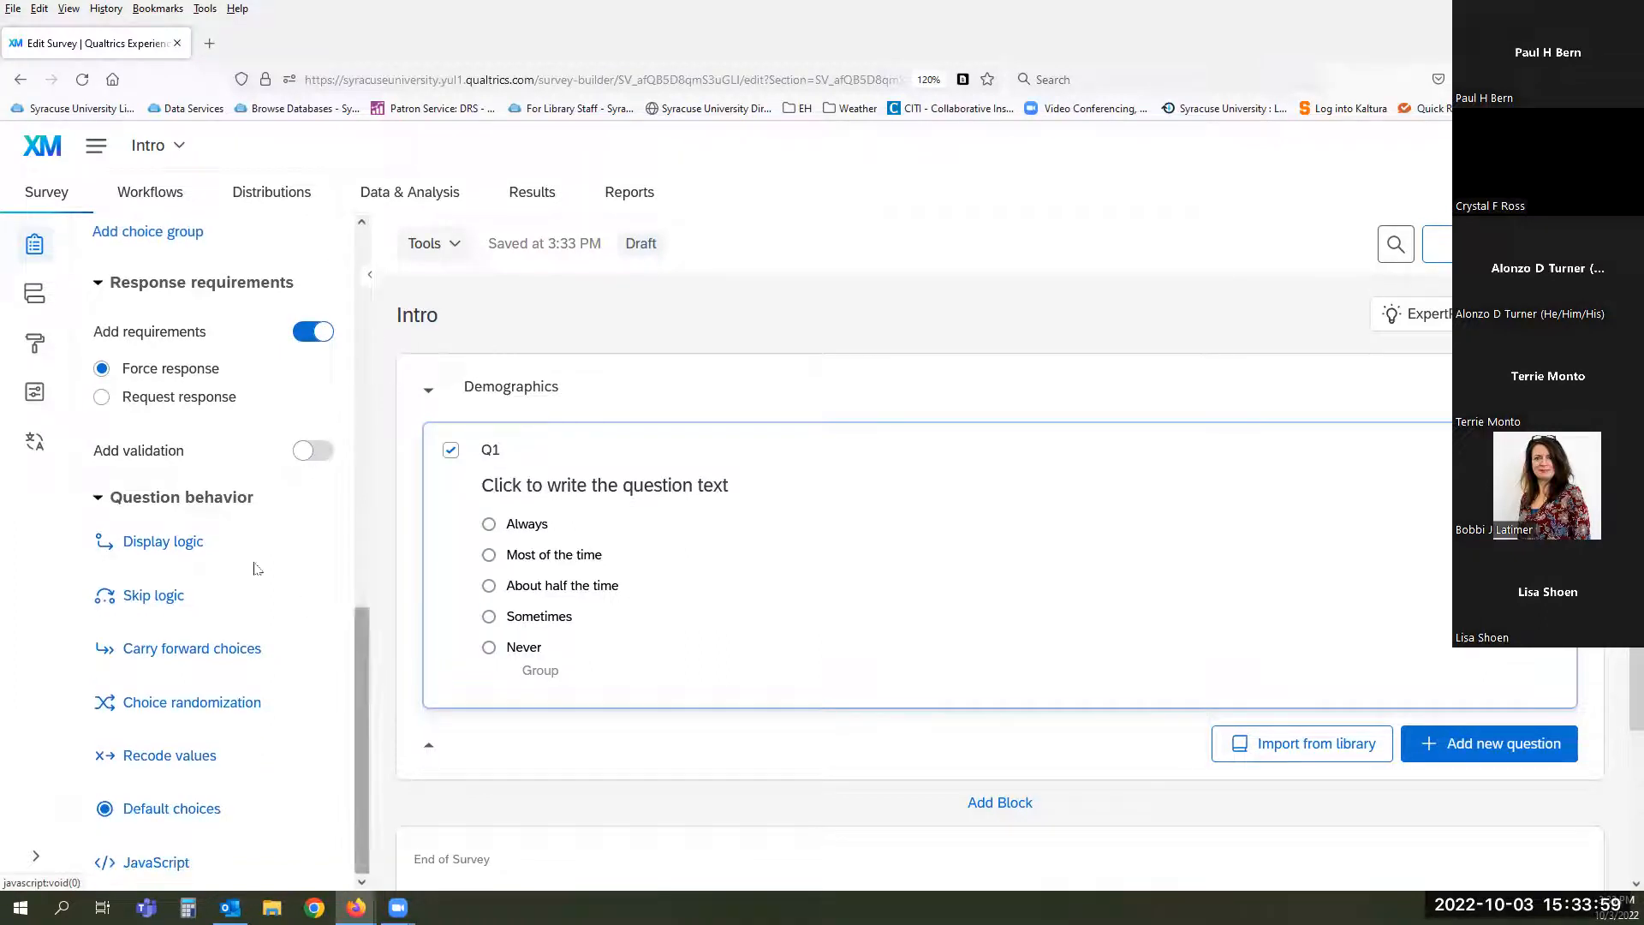
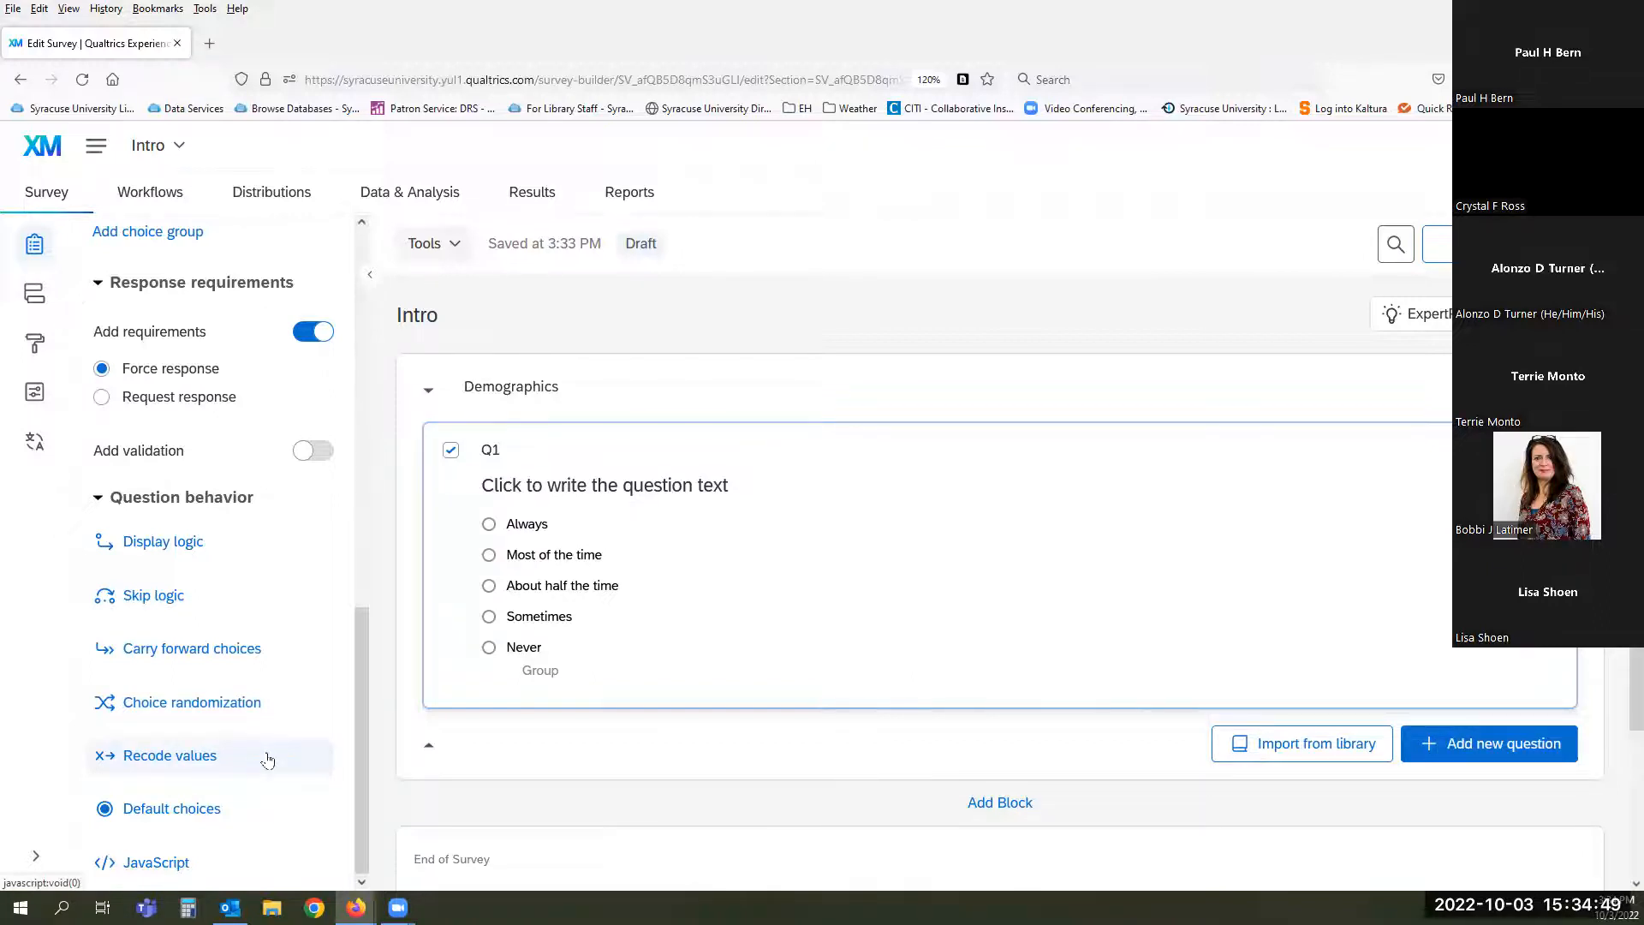
# - Turn on recoding for Q1 and set Always, Most of the time and About half the time to 10, 20, 30
pyautogui.click(267, 757)
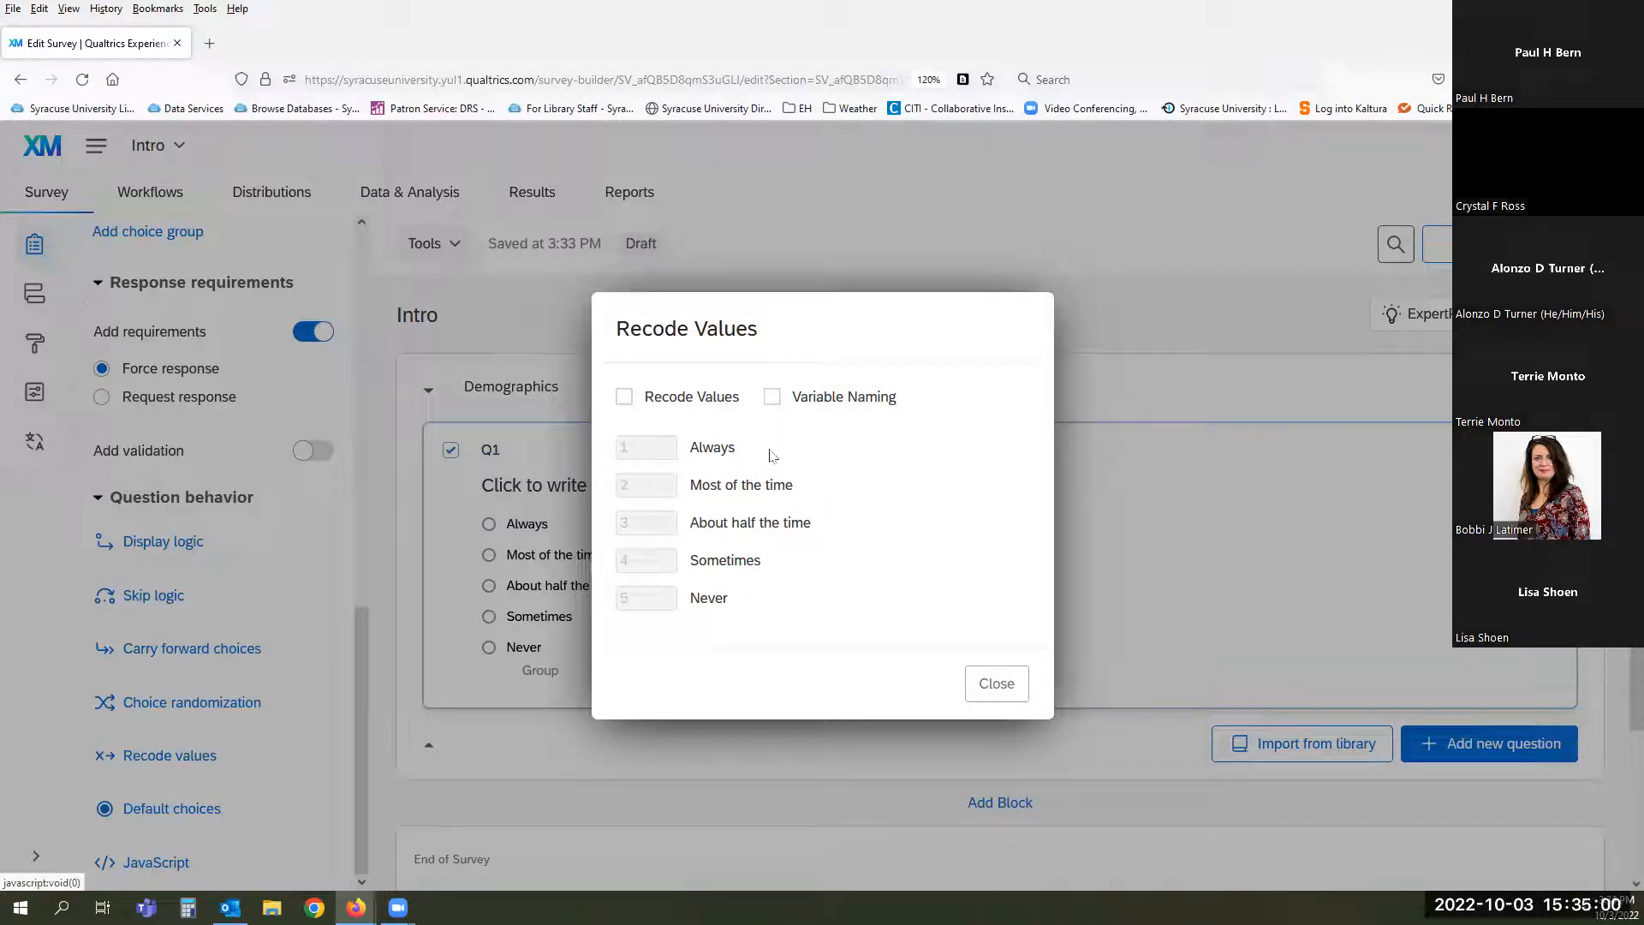
pyautogui.click(627, 399)
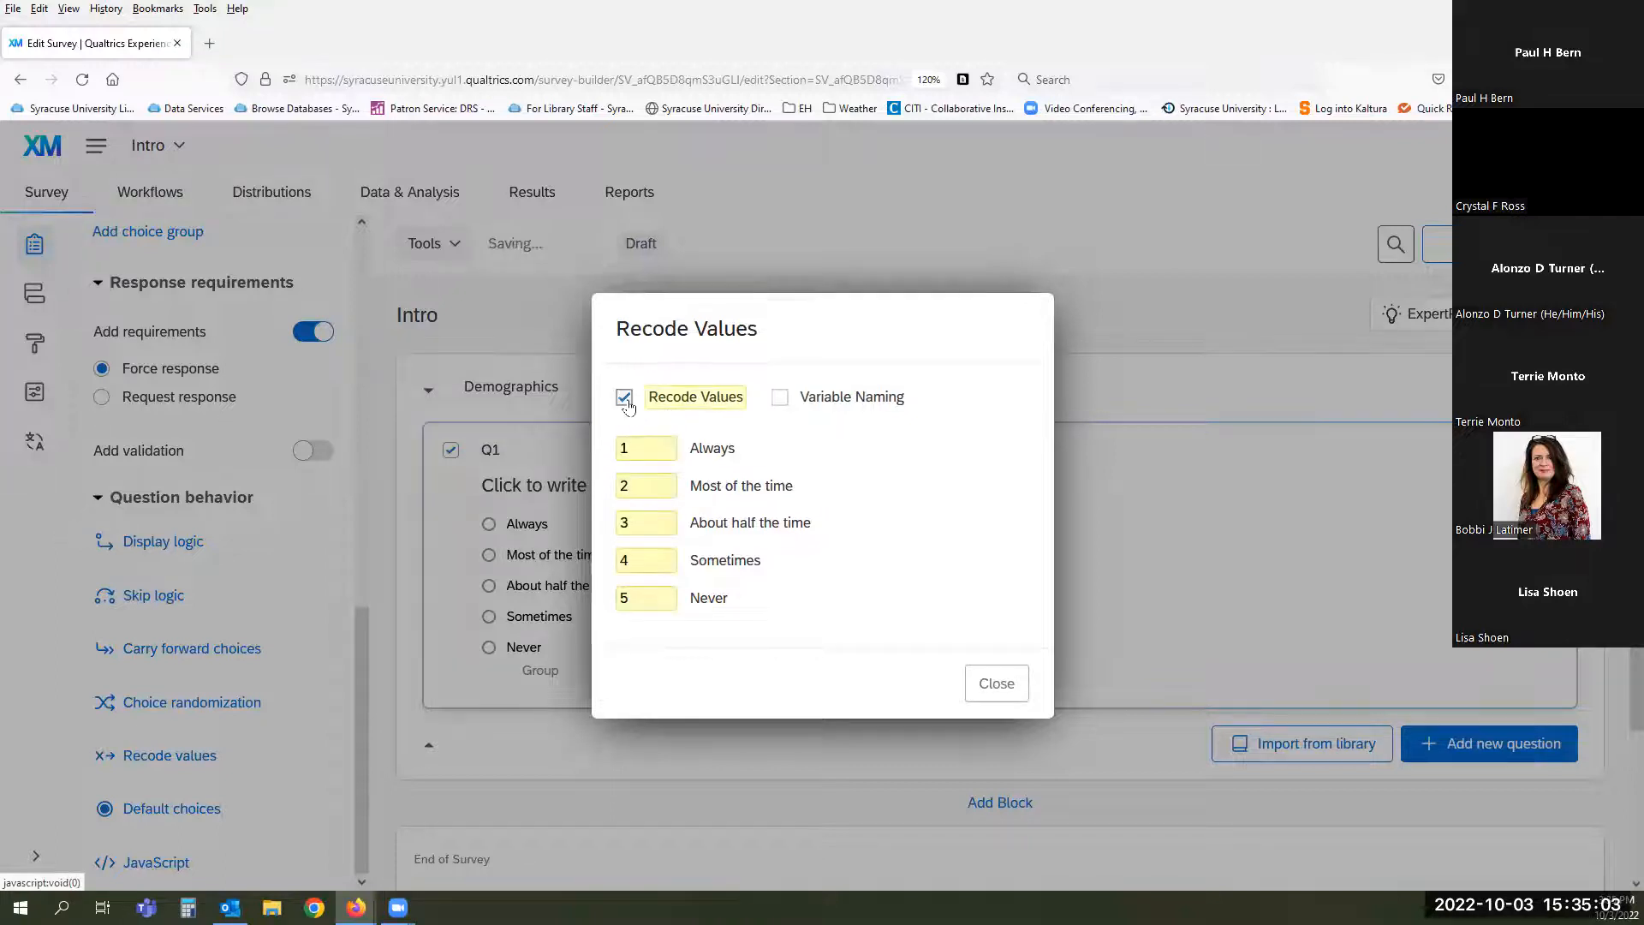
pyautogui.click(655, 448)
pyautogui.write('0')
pyautogui.click(655, 486)
pyautogui.write('0')
pyautogui.click(650, 523)
pyautogui.write('0')
# - Set Sometimes and Never to 40 and 50, and enable Variable Naming for the choices
pyautogui.click(652, 561)
pyautogui.write('0')
pyautogui.click(659, 596)
pyautogui.write('0')
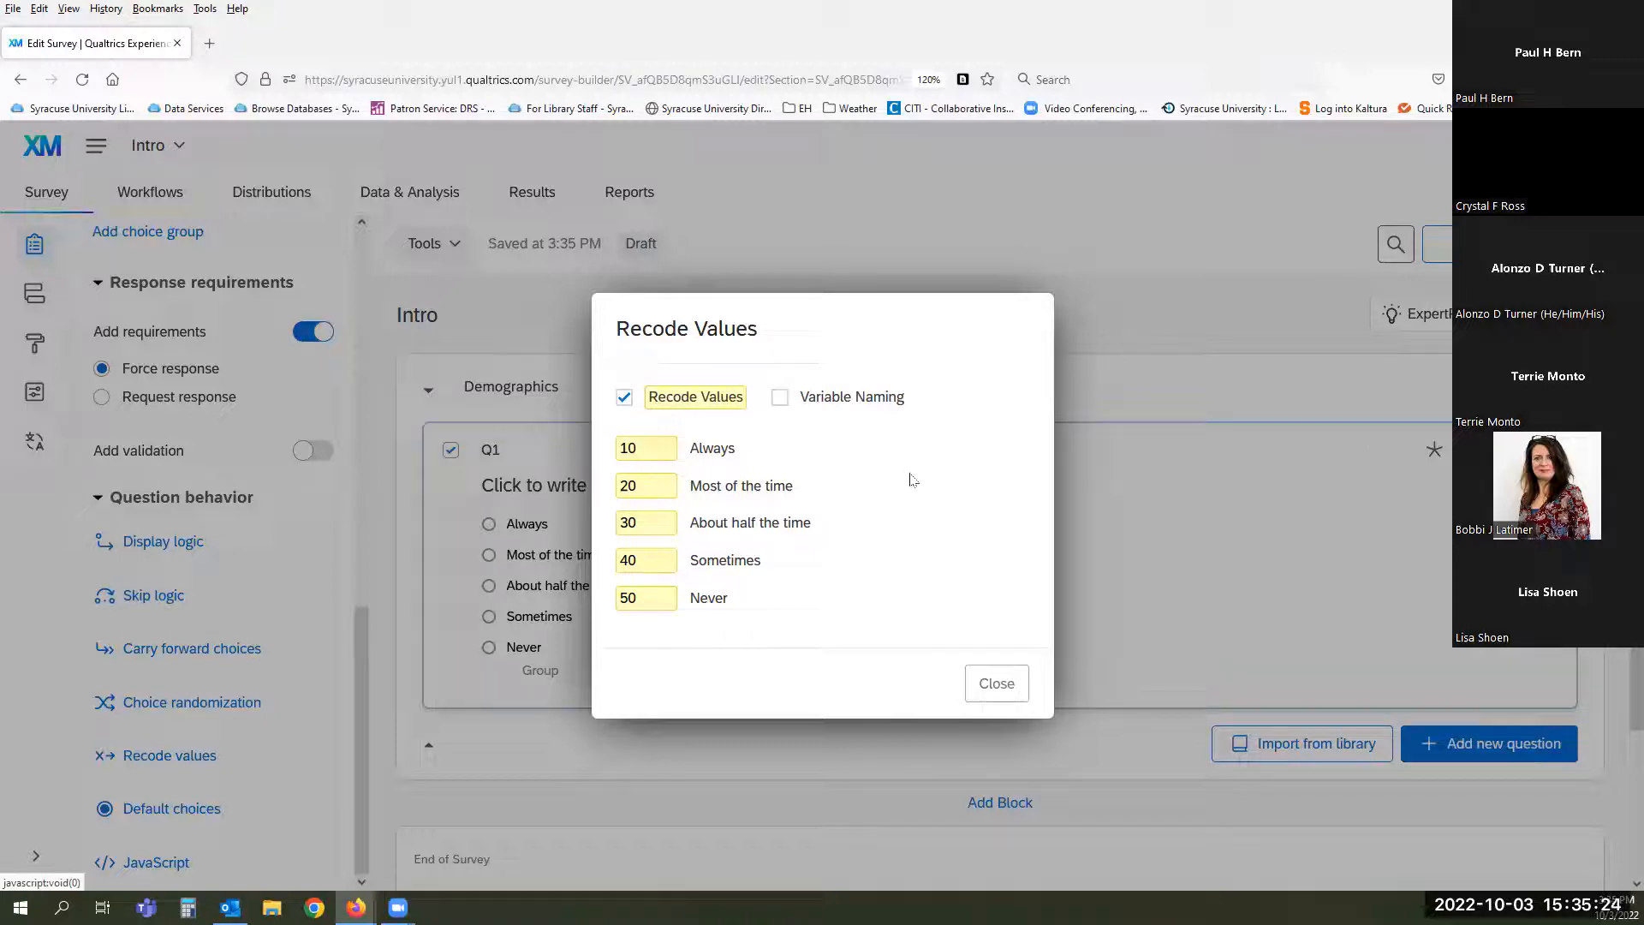
pyautogui.click(780, 399)
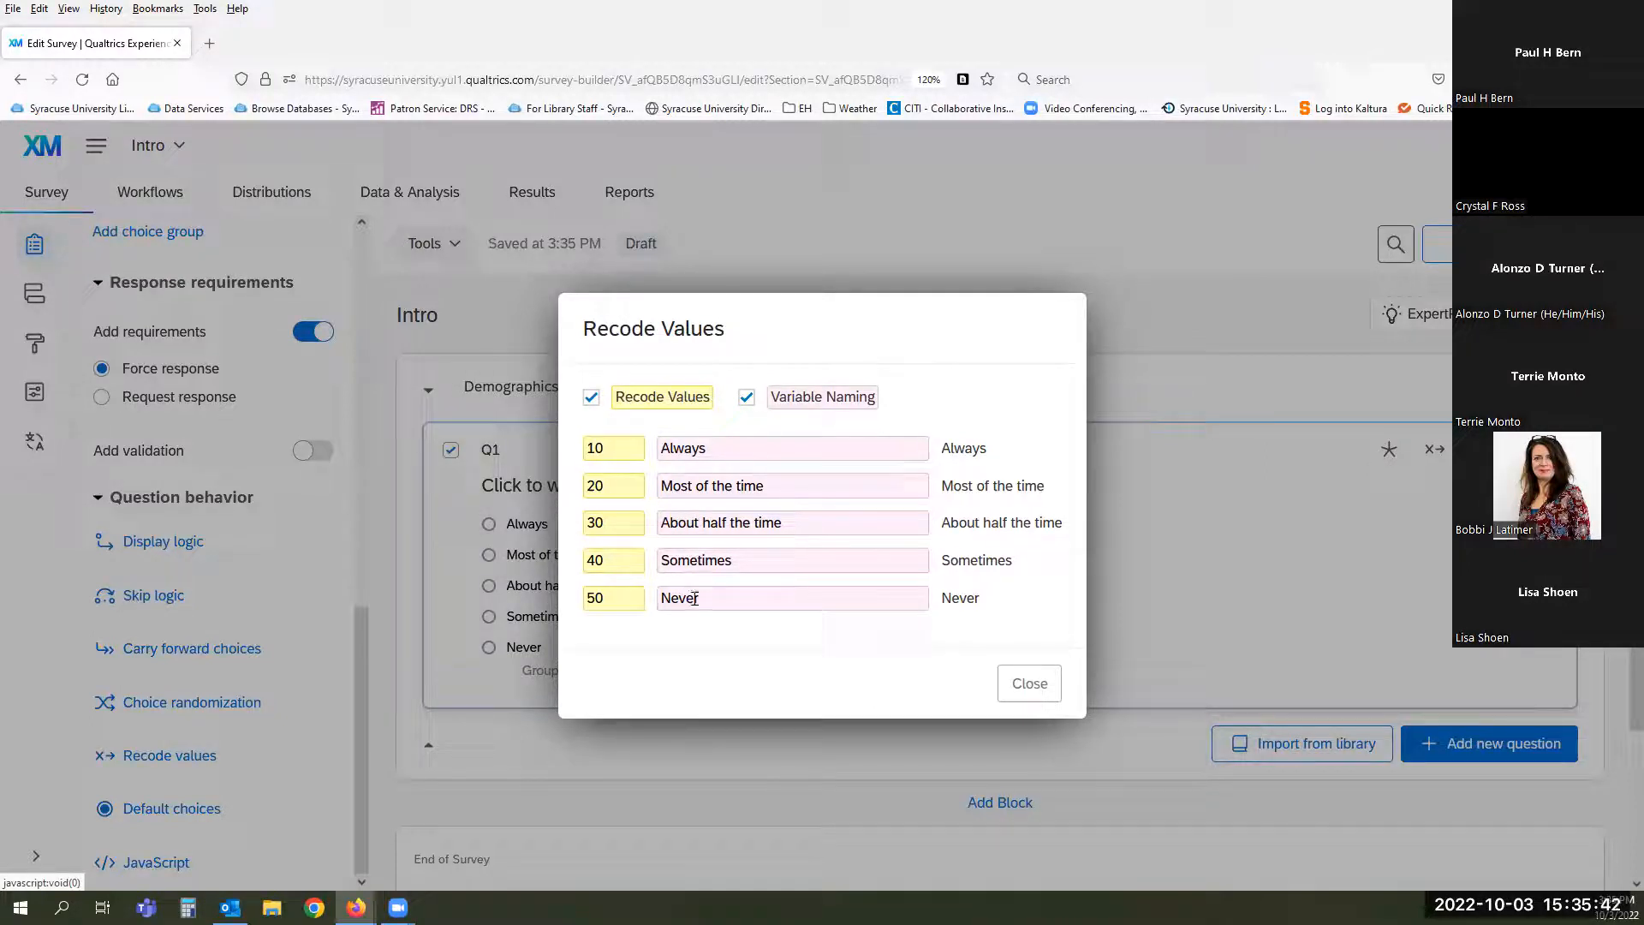
# - Rename the Never and Most of the time variables to 'Never Ever' and 'Most of the time sort of', then close Recode Values
pyautogui.click(728, 600)
pyautogui.write('Ever')
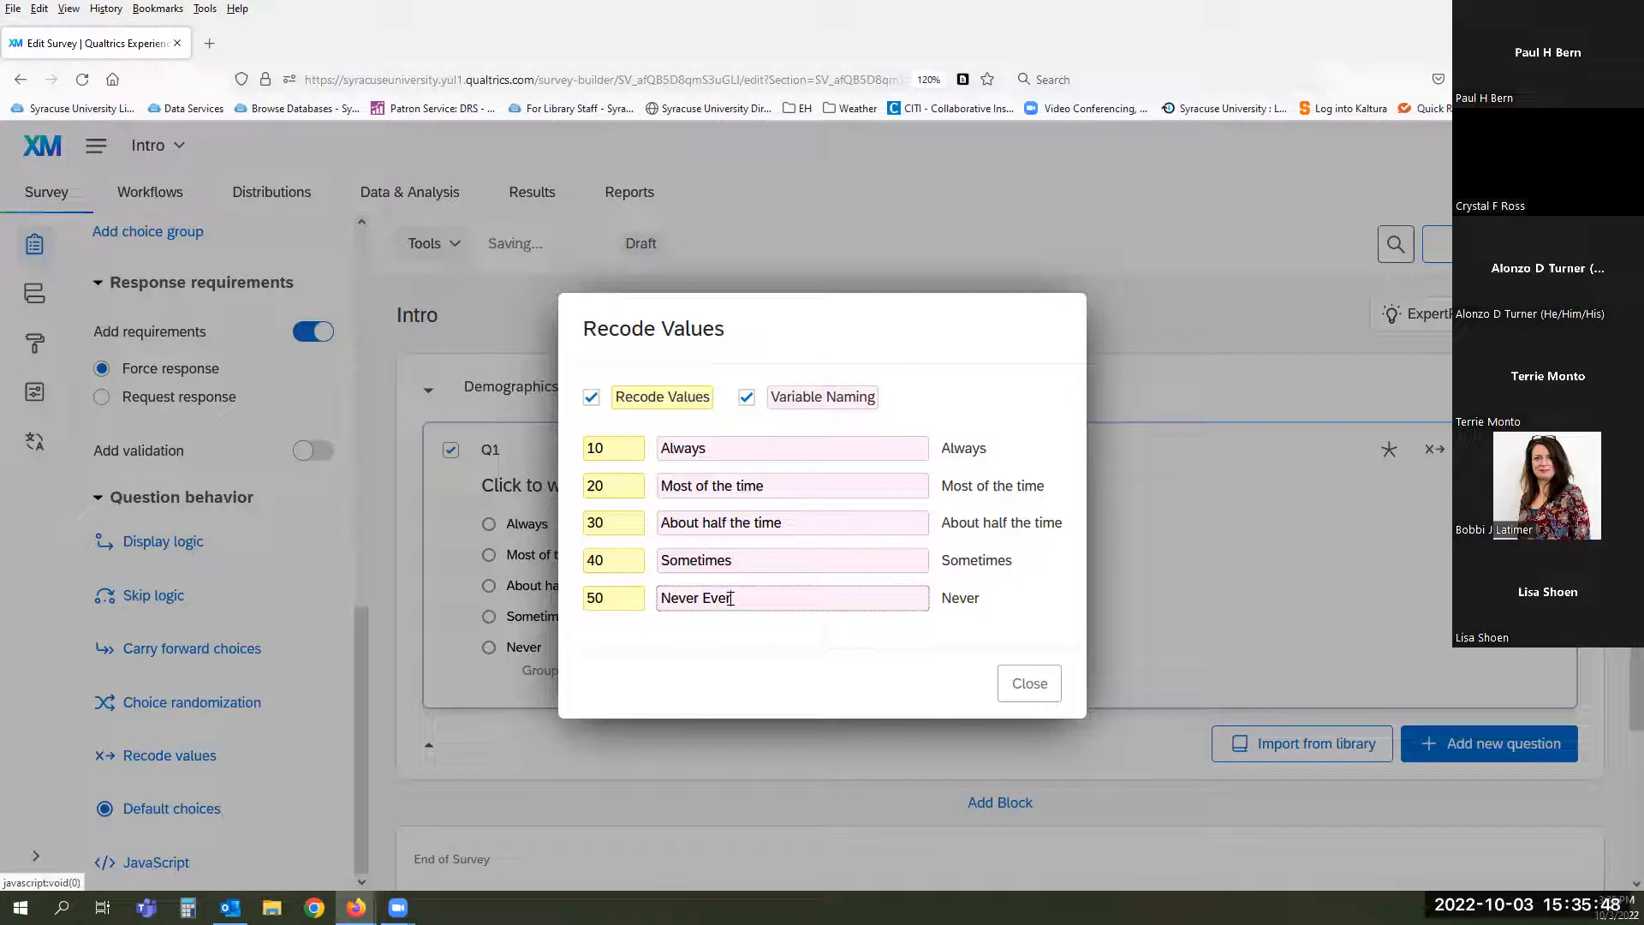
pyautogui.click(745, 449)
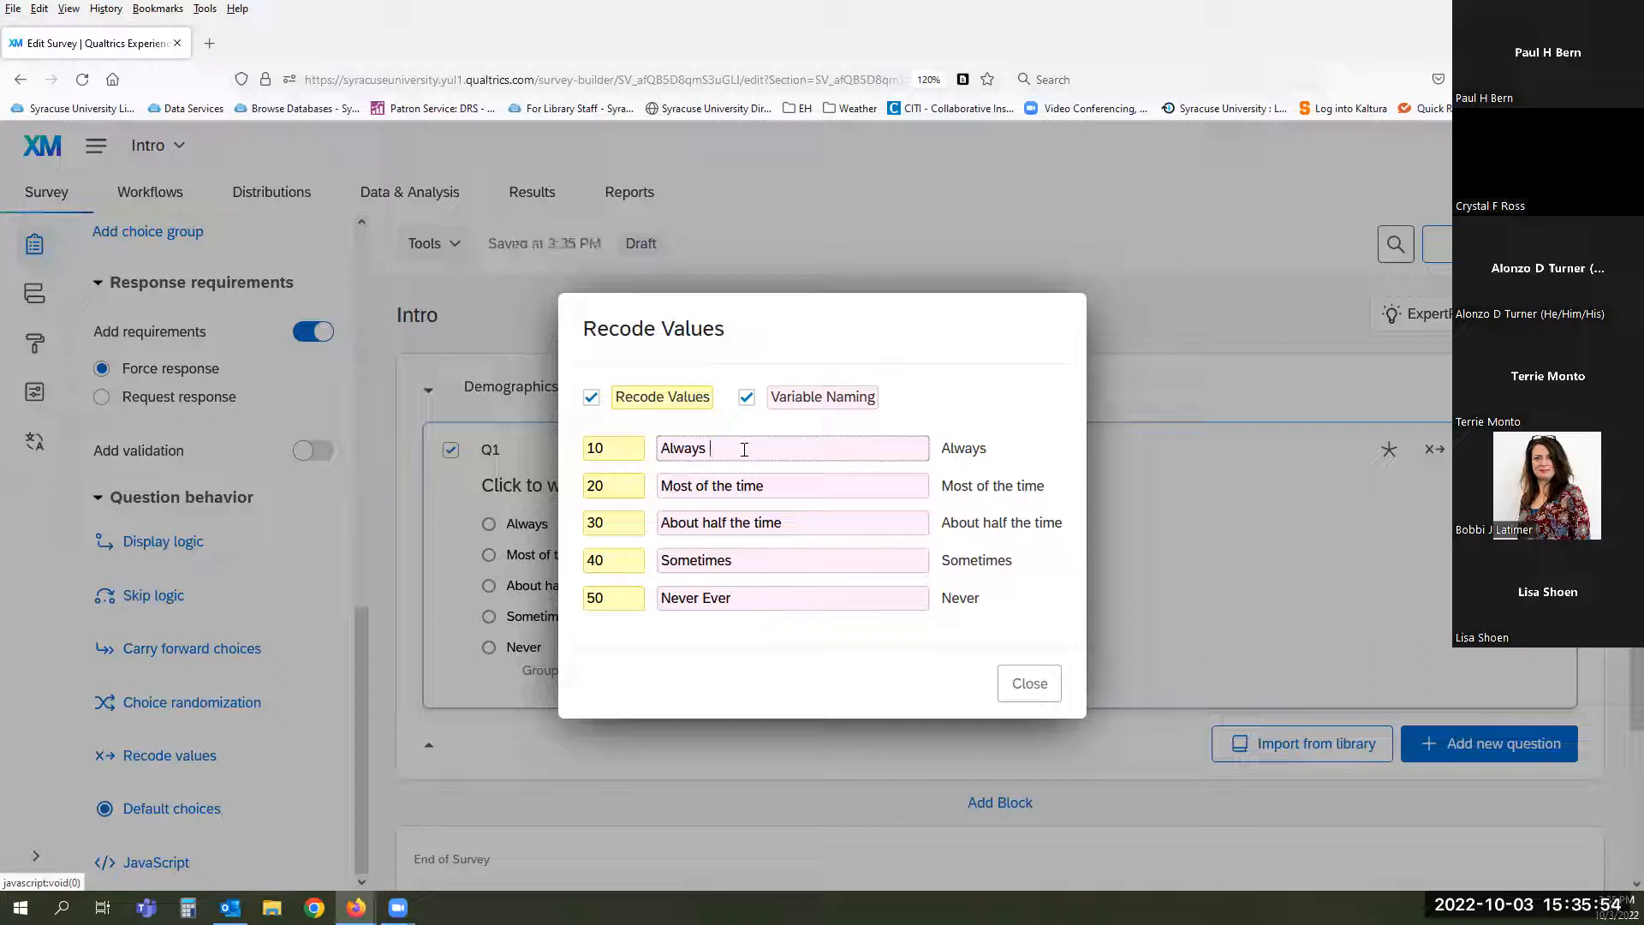
pyautogui.click(773, 482)
pyautogui.write('sort of')
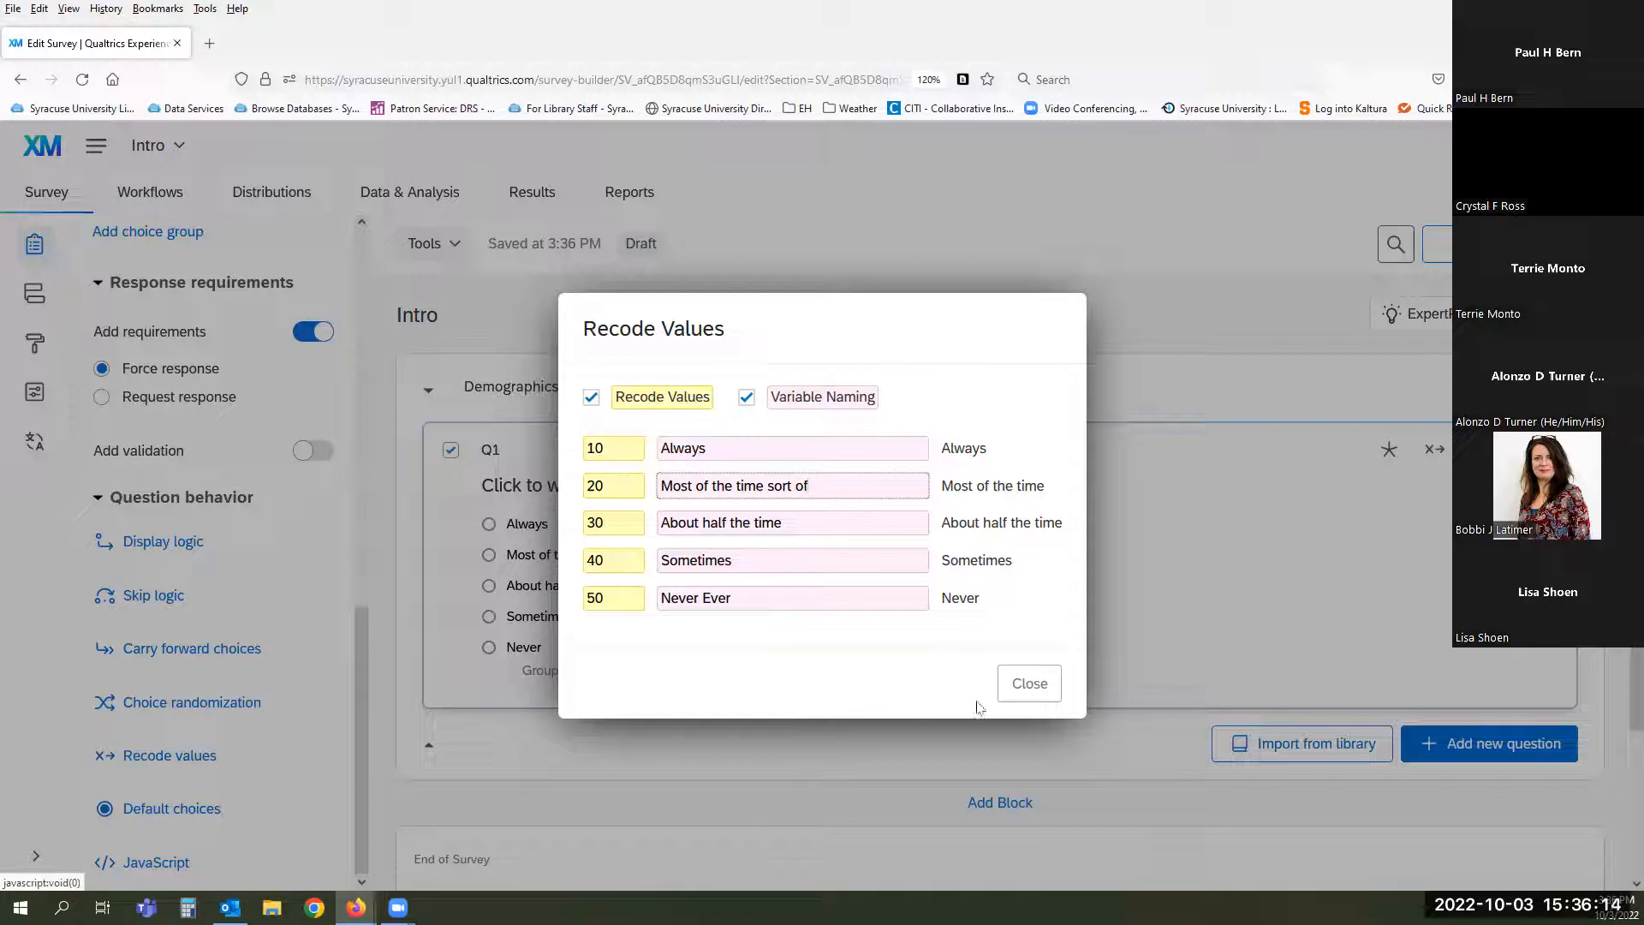
pyautogui.click(1029, 682)
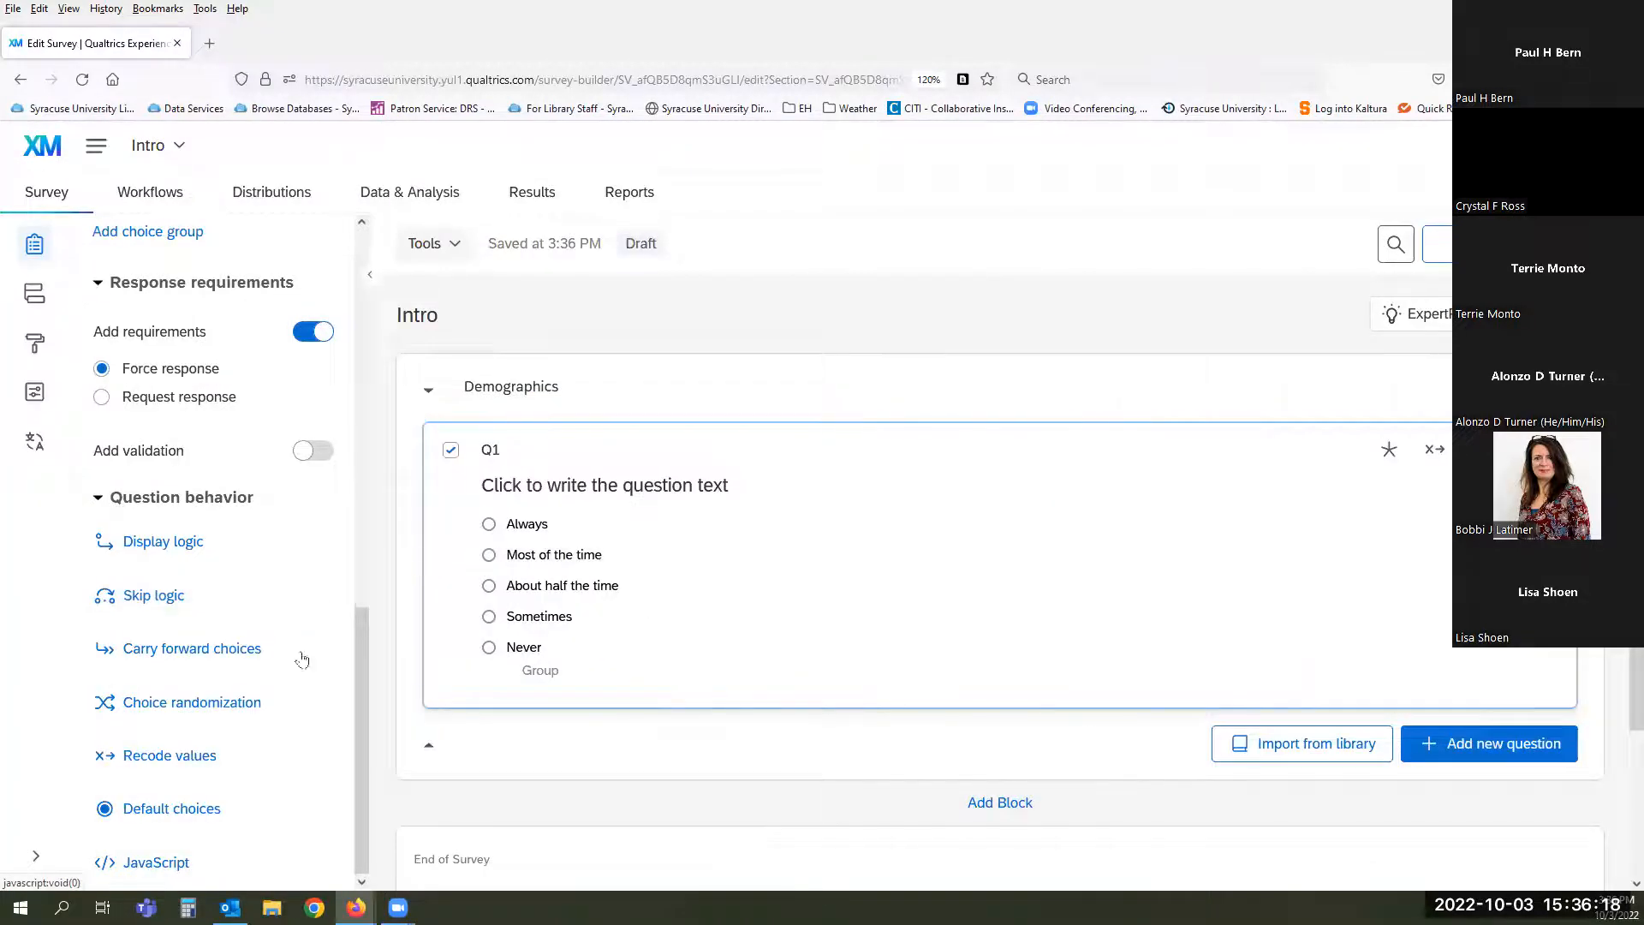
# - Save Never as Q1's preselected default choice
pyautogui.click(212, 808)
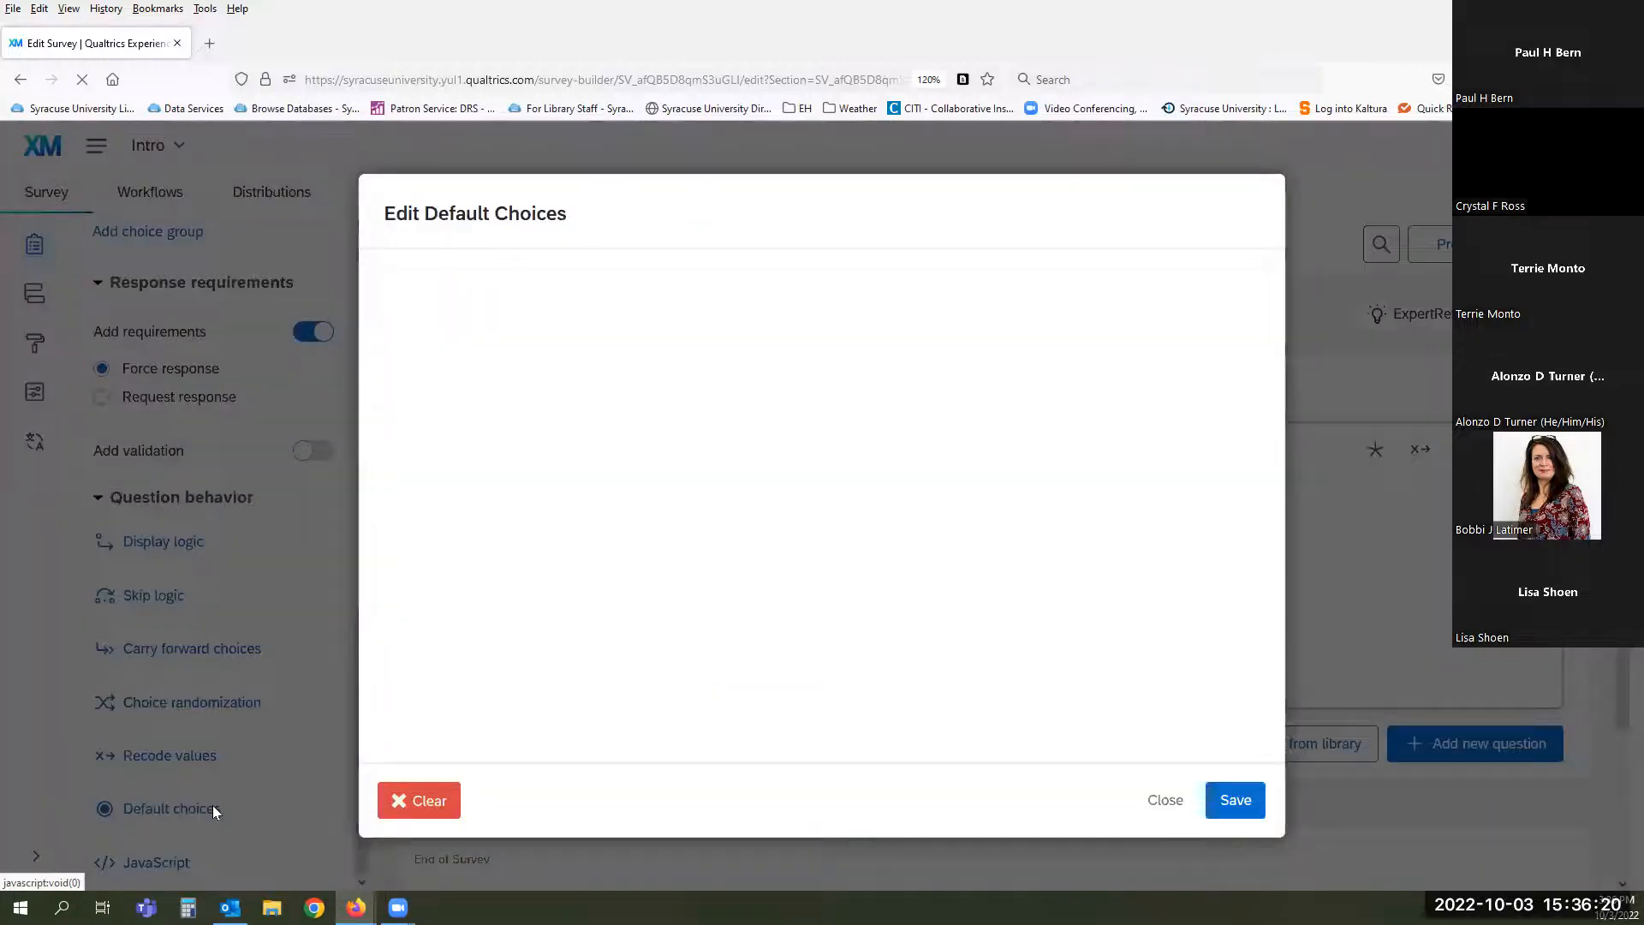
pyautogui.click(465, 678)
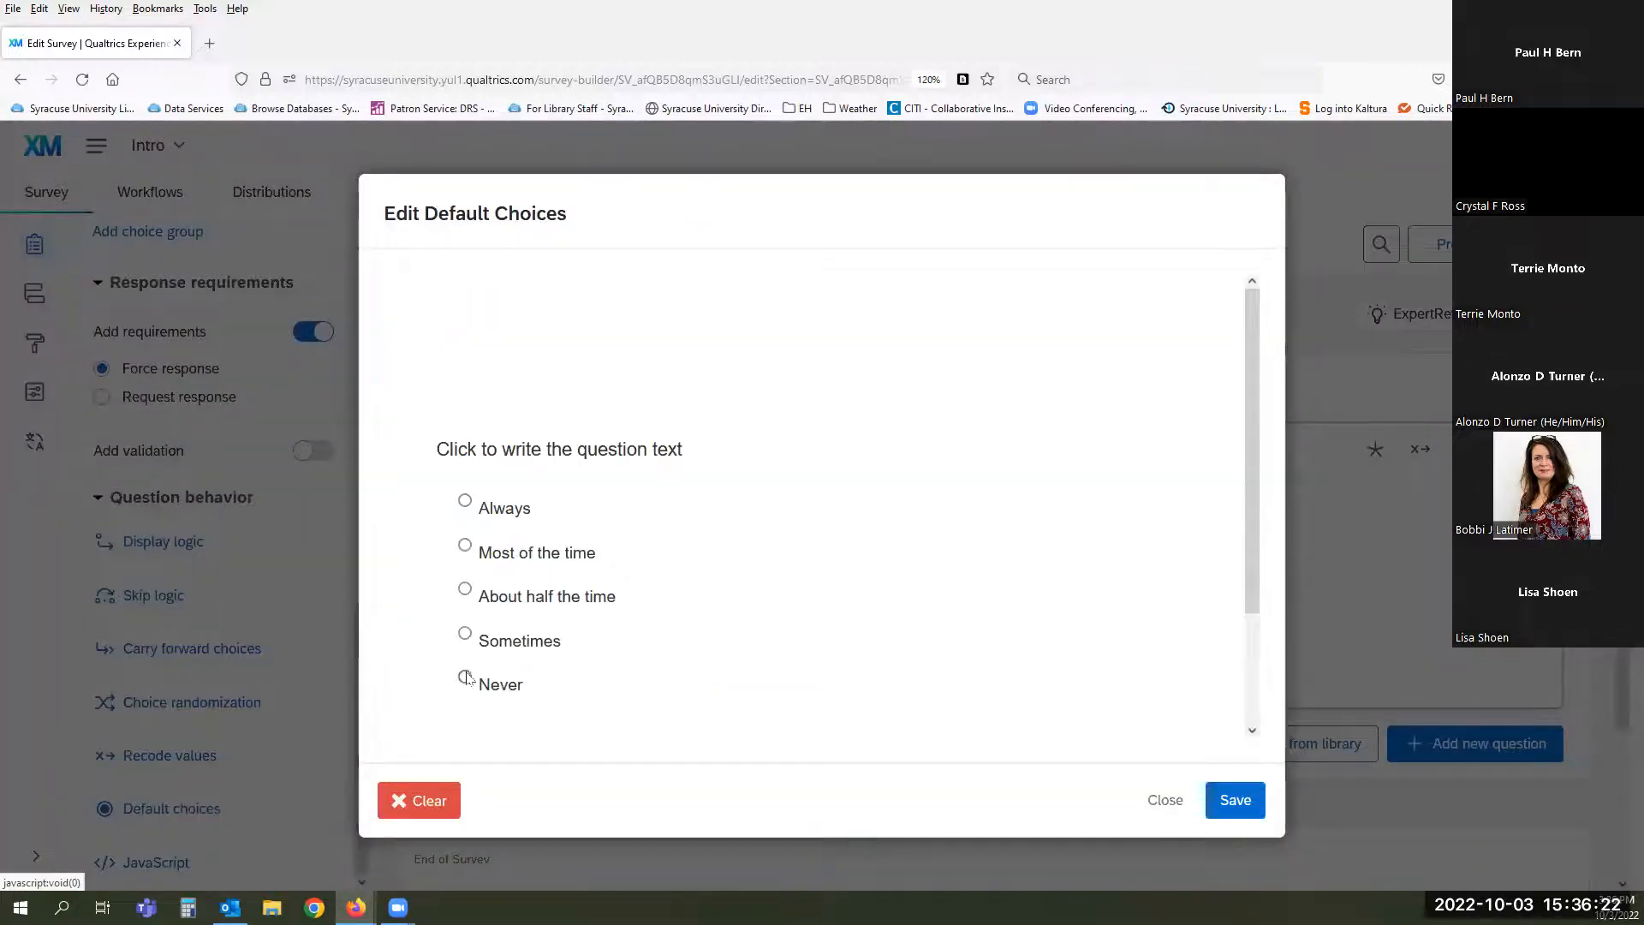
pyautogui.click(1235, 800)
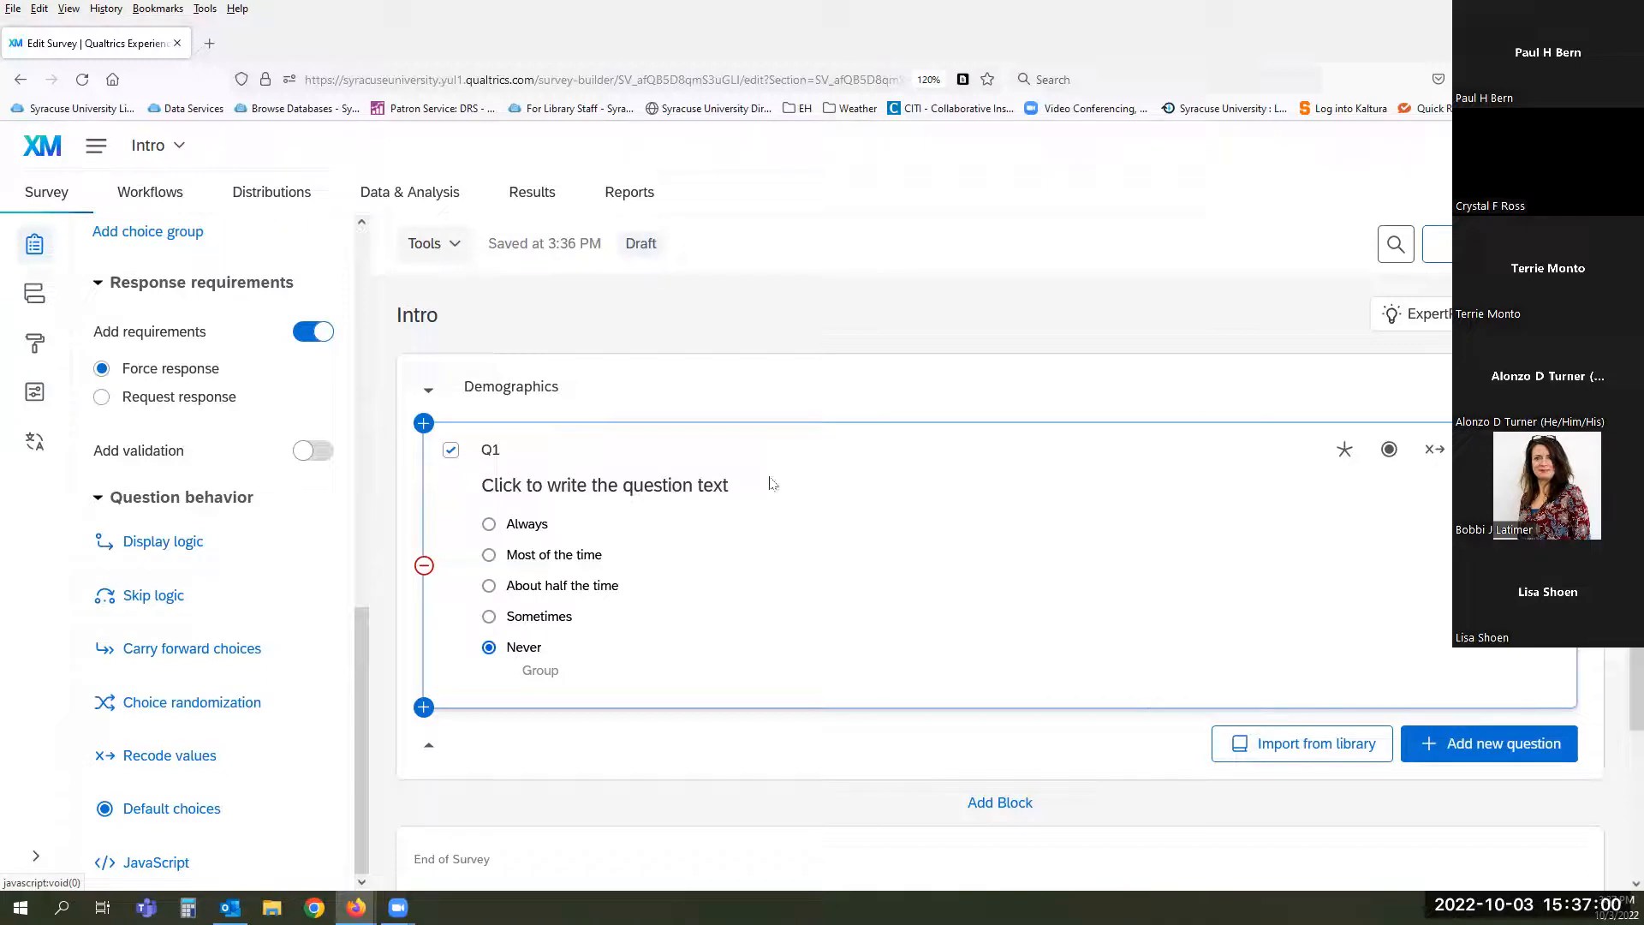
# - Change the Q1 question label to 'HowOften'
pyautogui.click(490, 449)
pyautogui.write('HowOften')
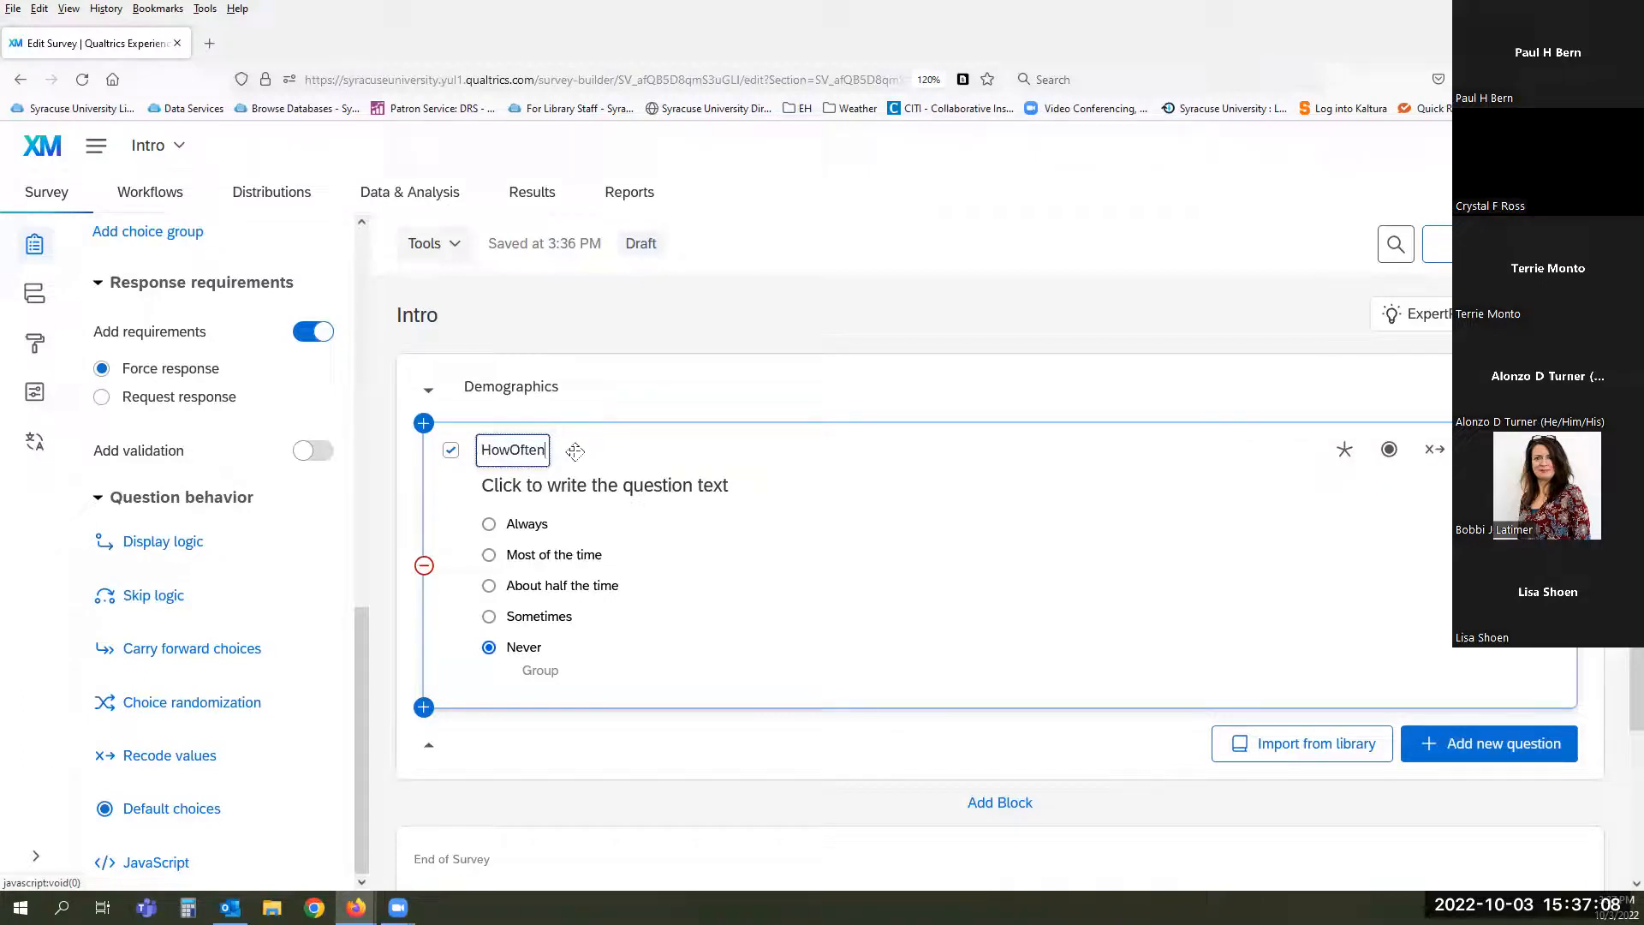
pyautogui.press('Return')
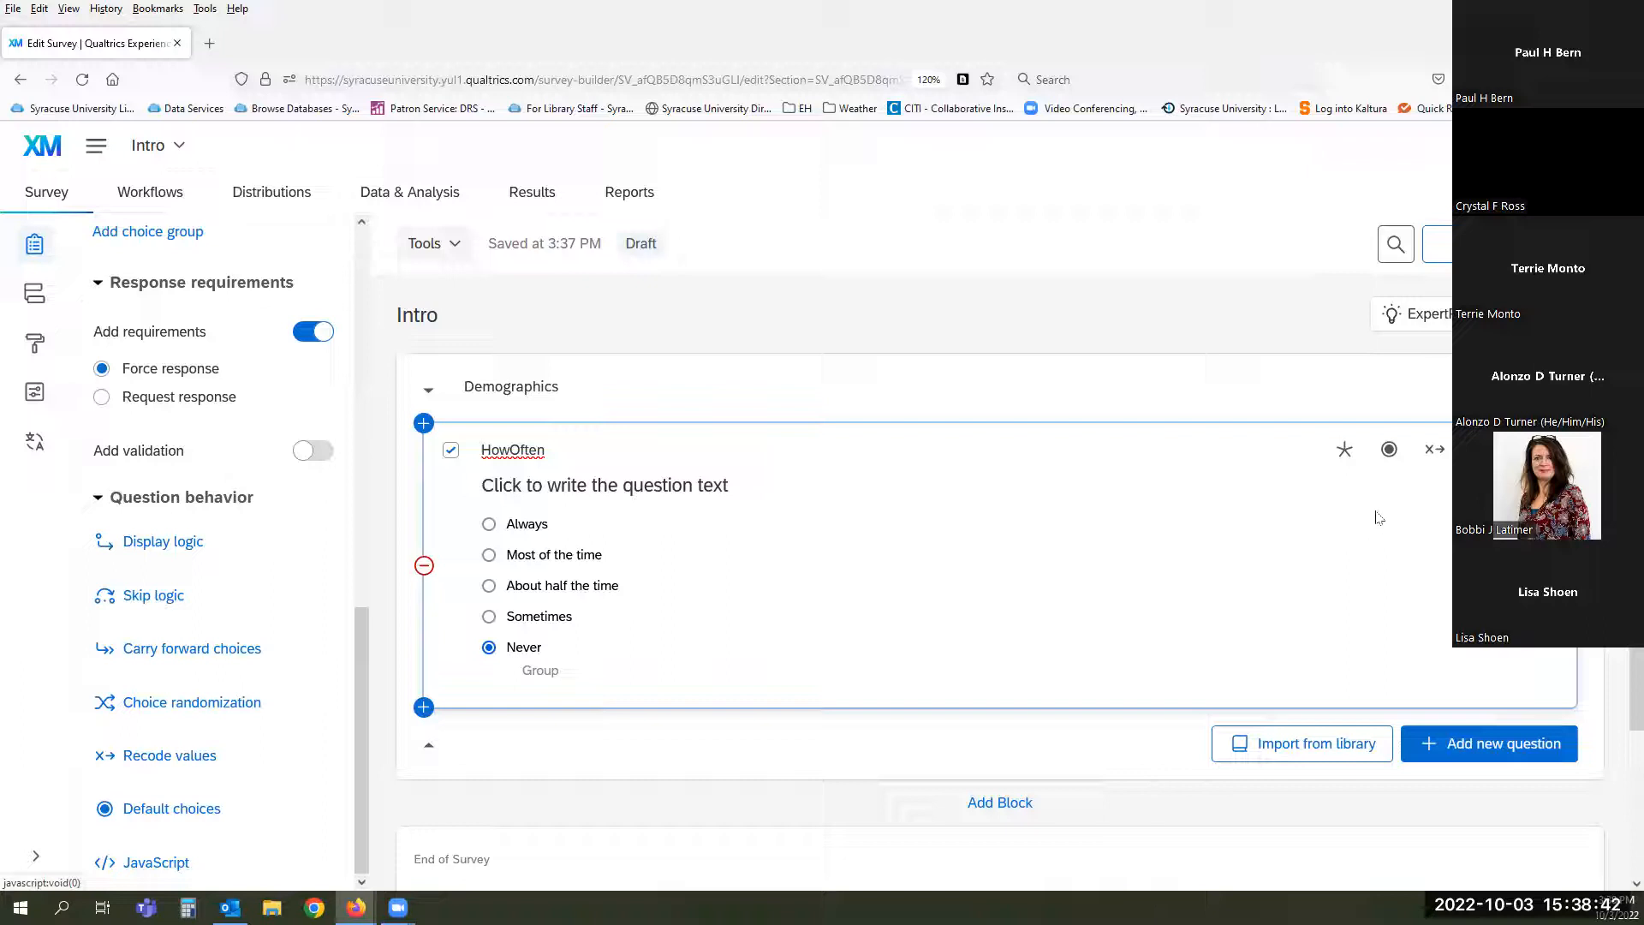
# - Open the HowOften question's options menu, then dismiss it by selecting the Demographics block
pyautogui.click(1527, 450)
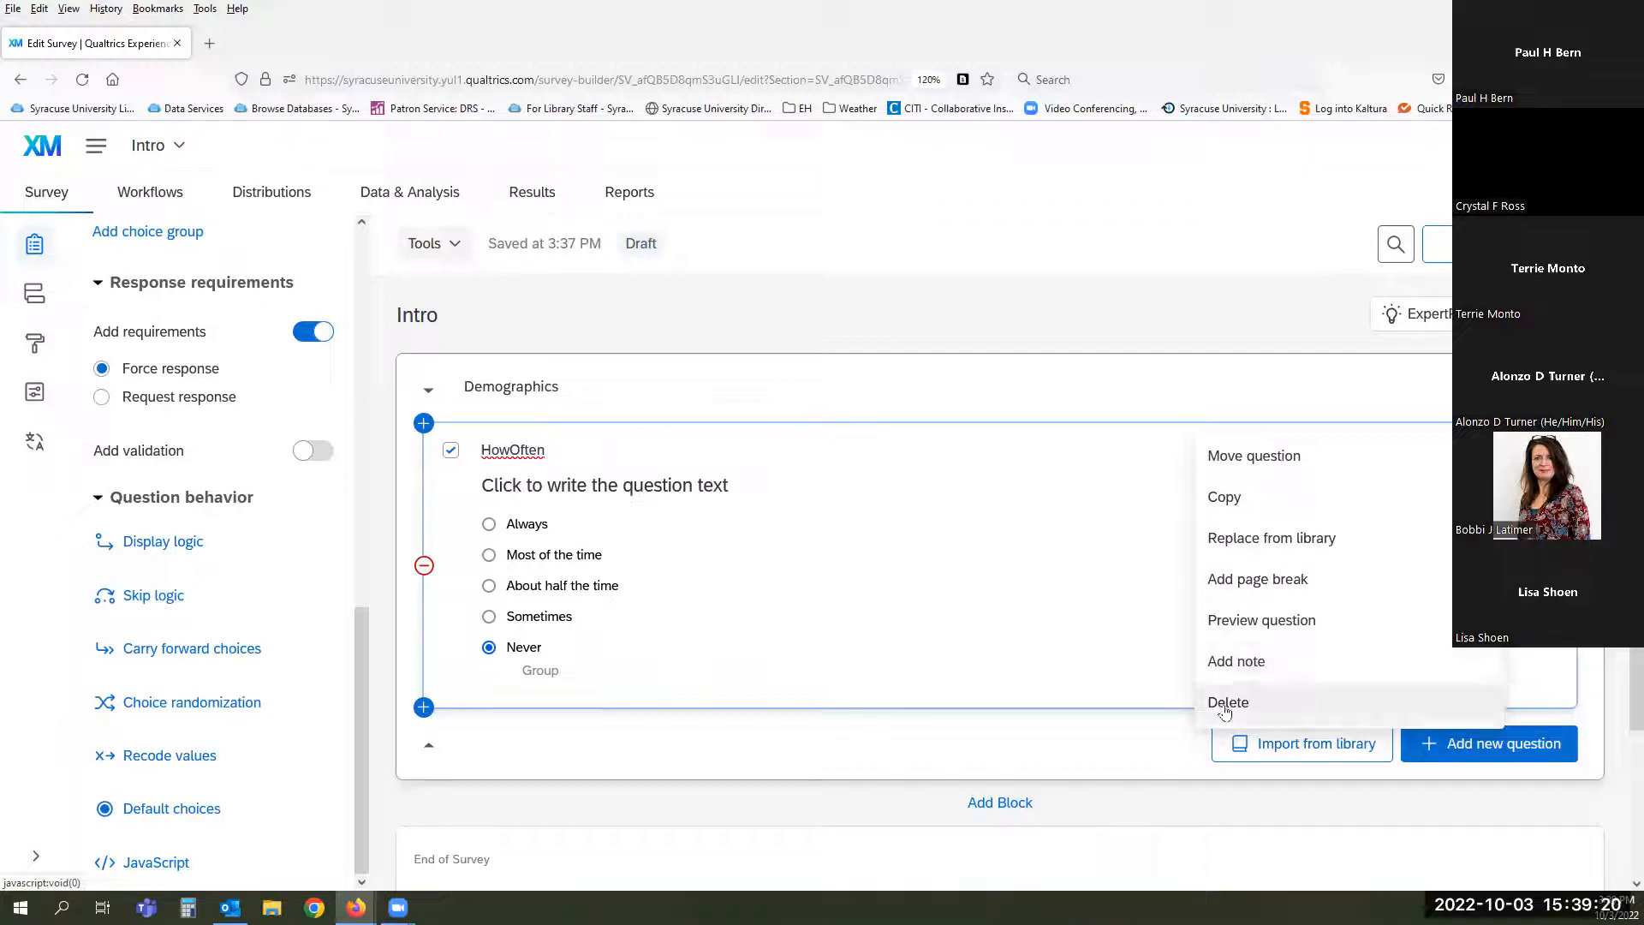
pyautogui.click(722, 733)
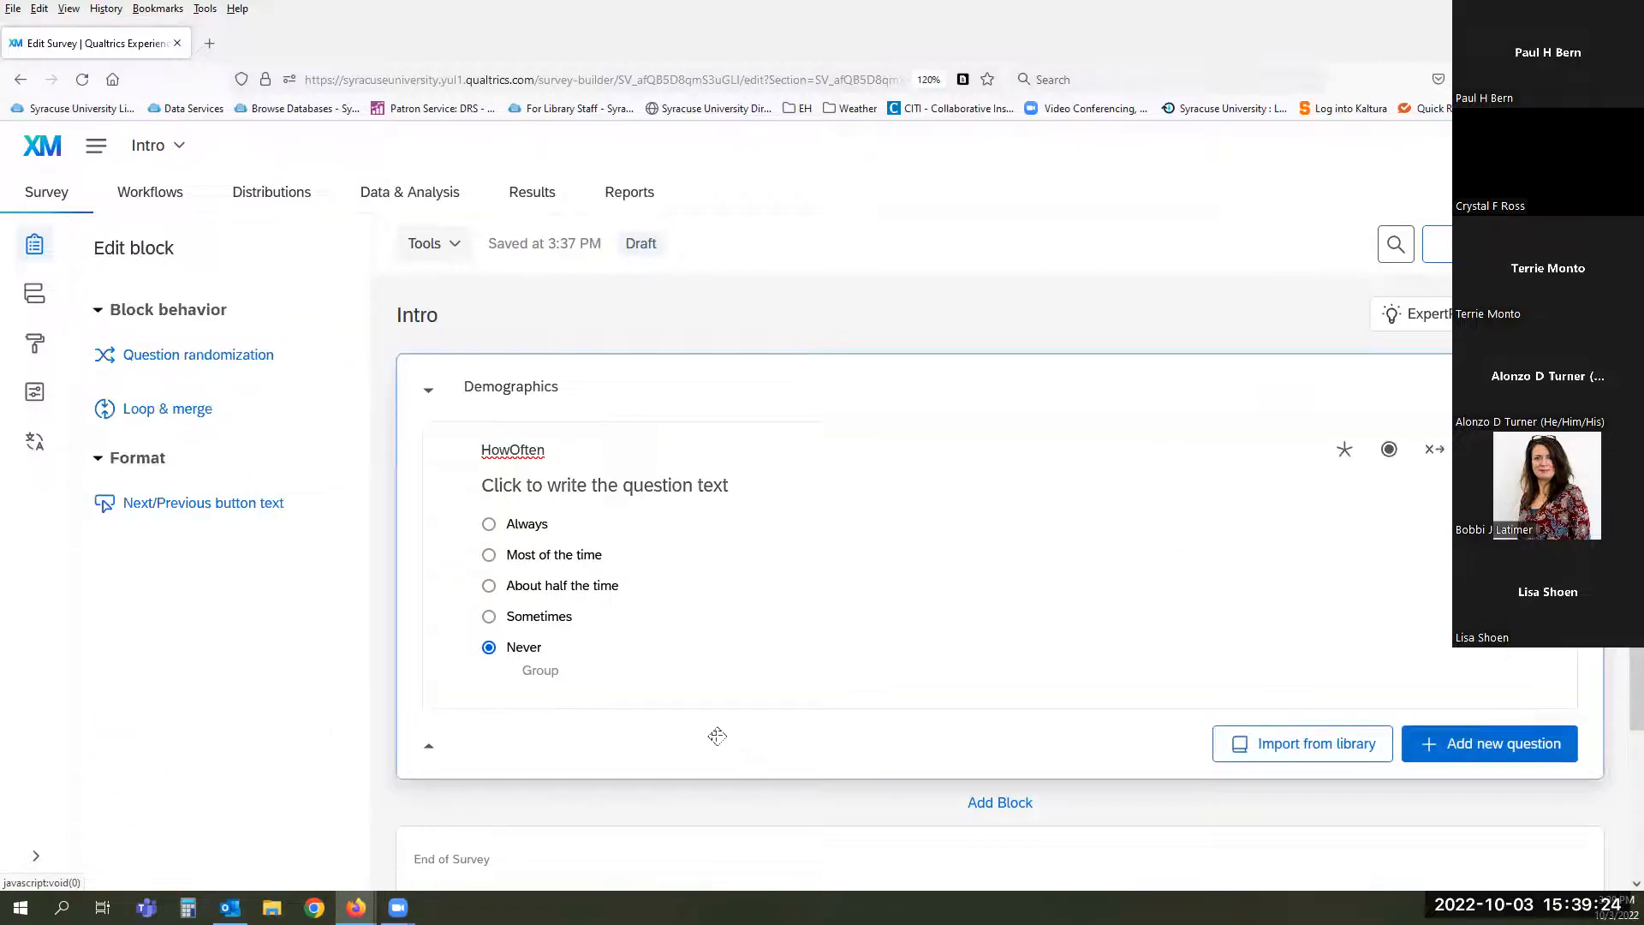
# - Try the HowOften question as a text entry, then as a slider, and browse the slider styles
pyautogui.click(820, 589)
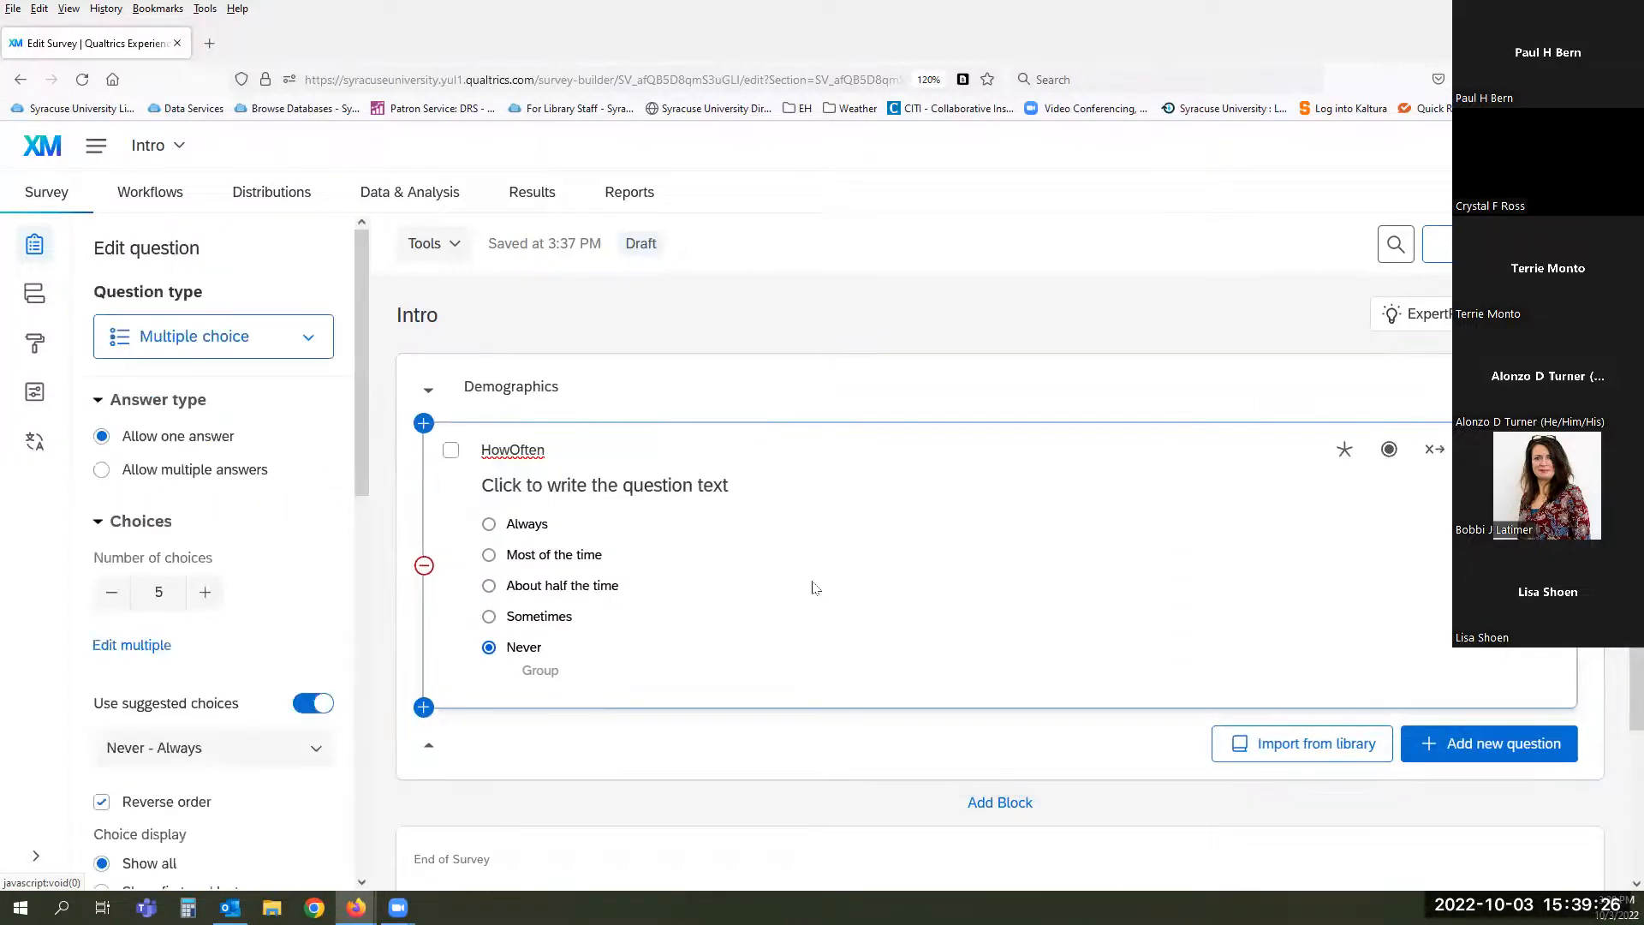
pyautogui.click(312, 339)
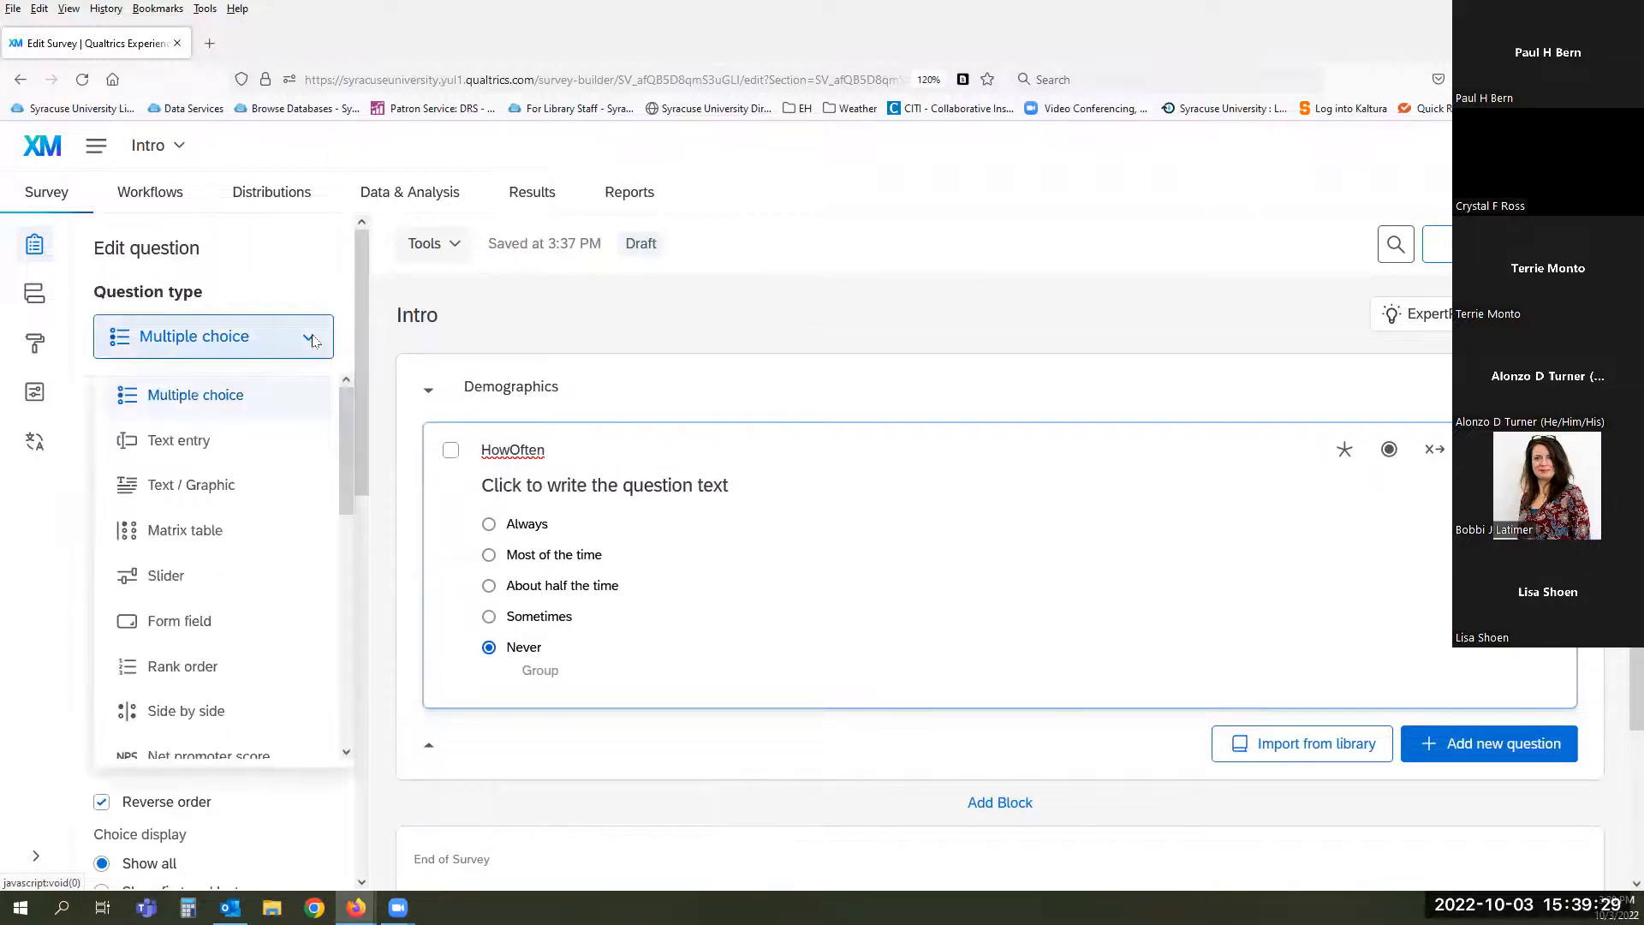
pyautogui.click(250, 444)
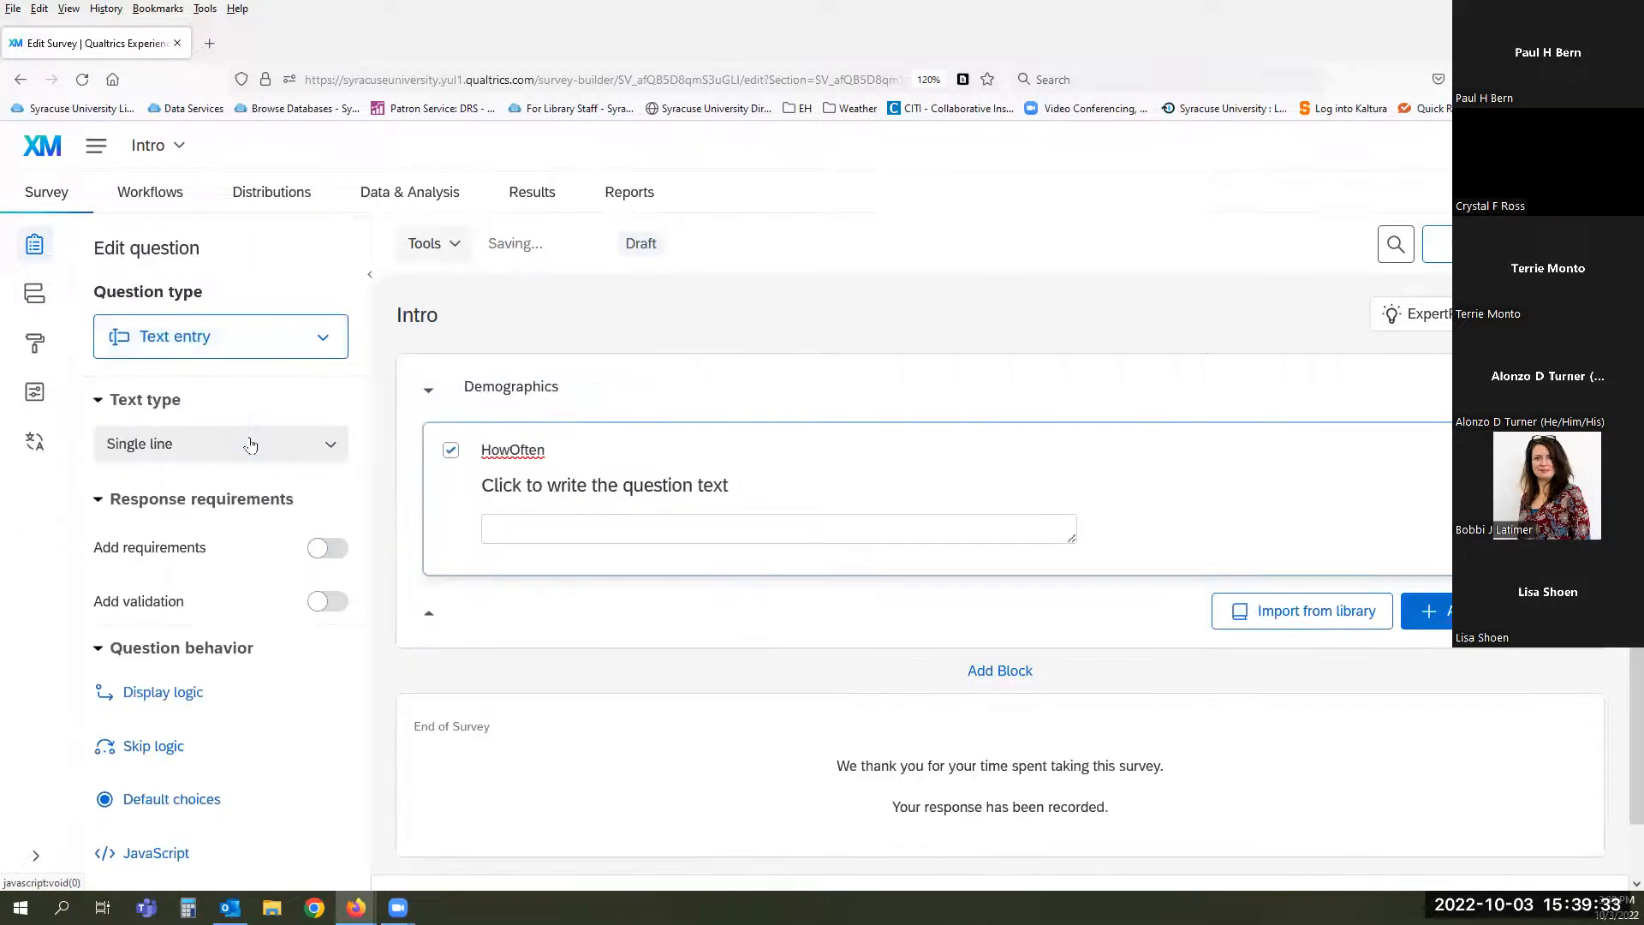
pyautogui.click(302, 346)
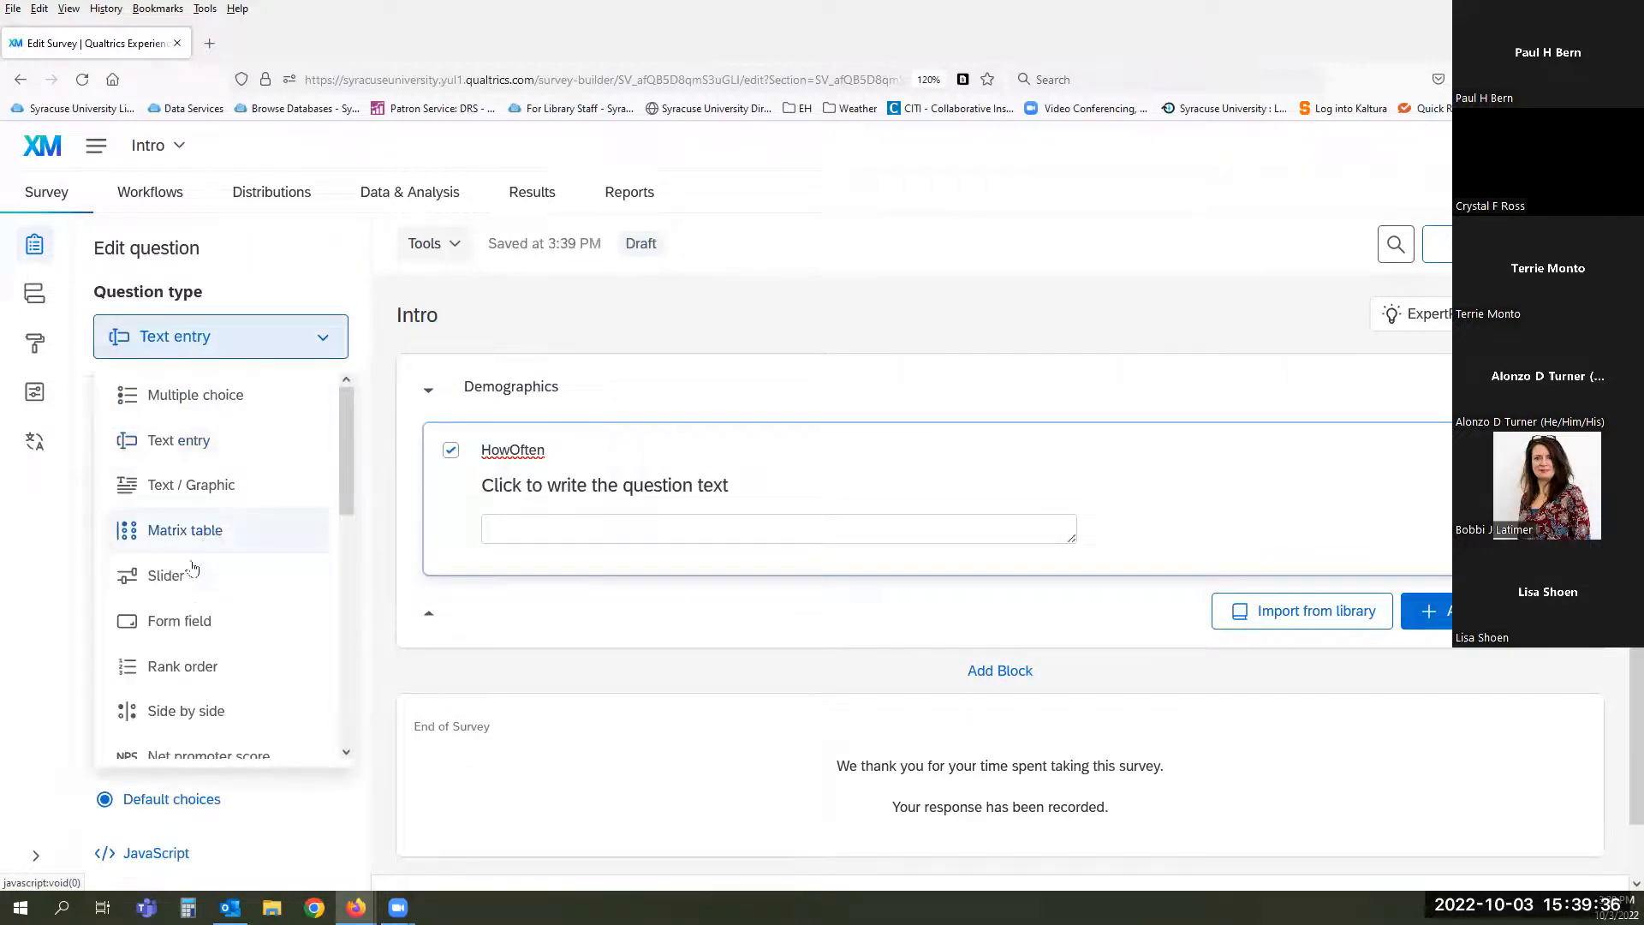
pyautogui.click(185, 579)
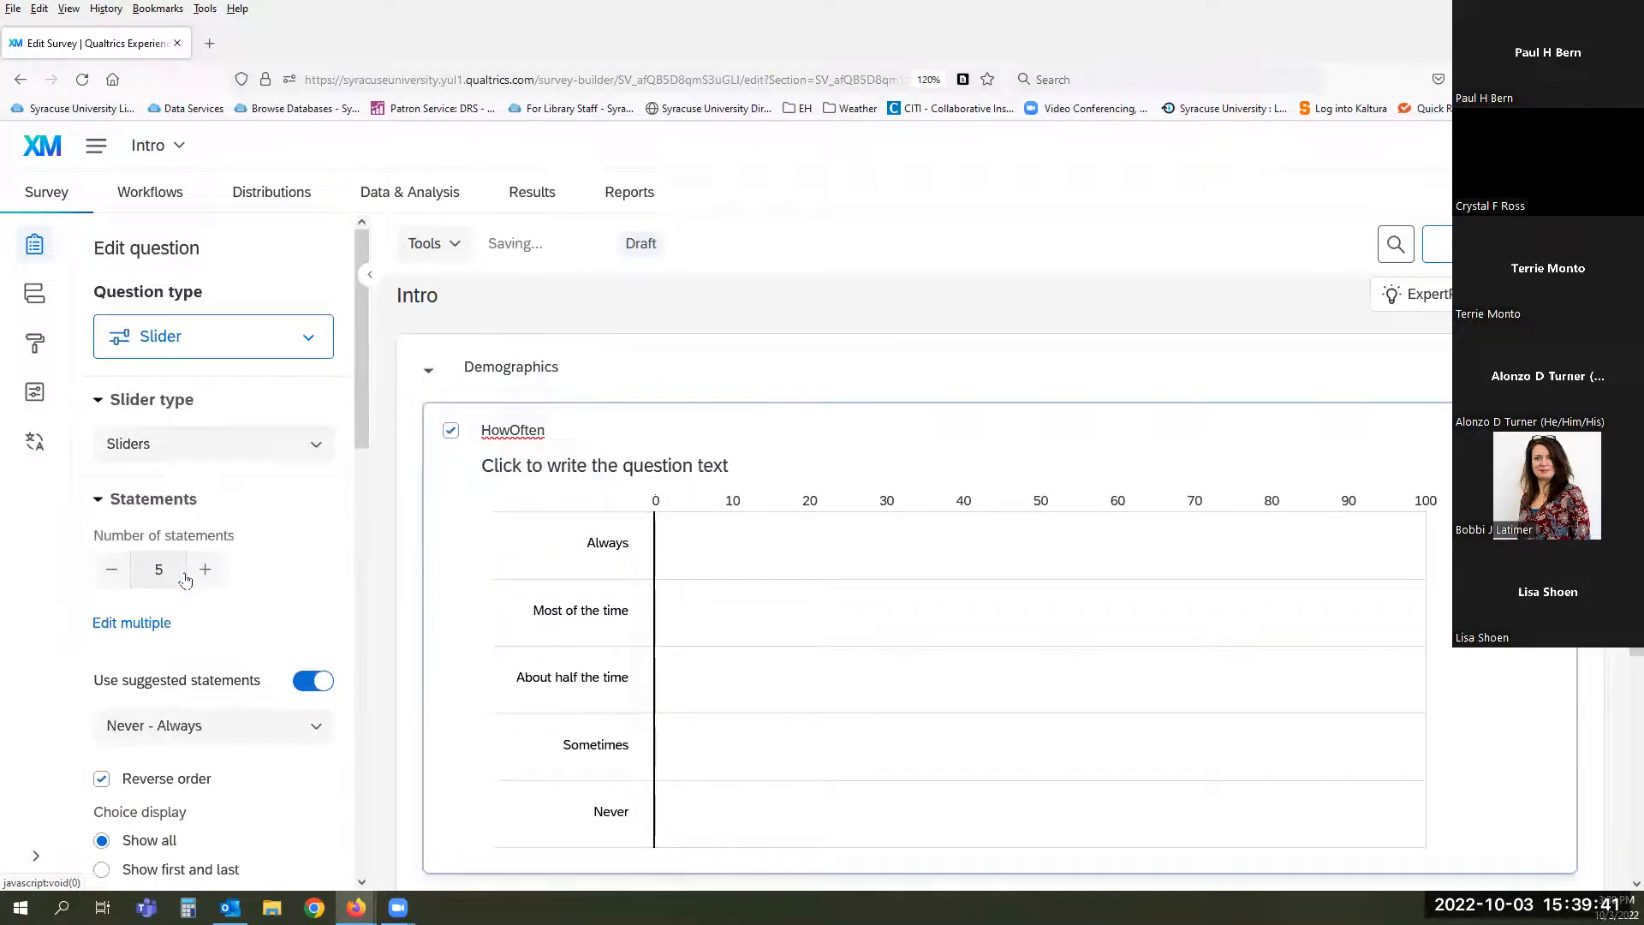
pyautogui.click(311, 453)
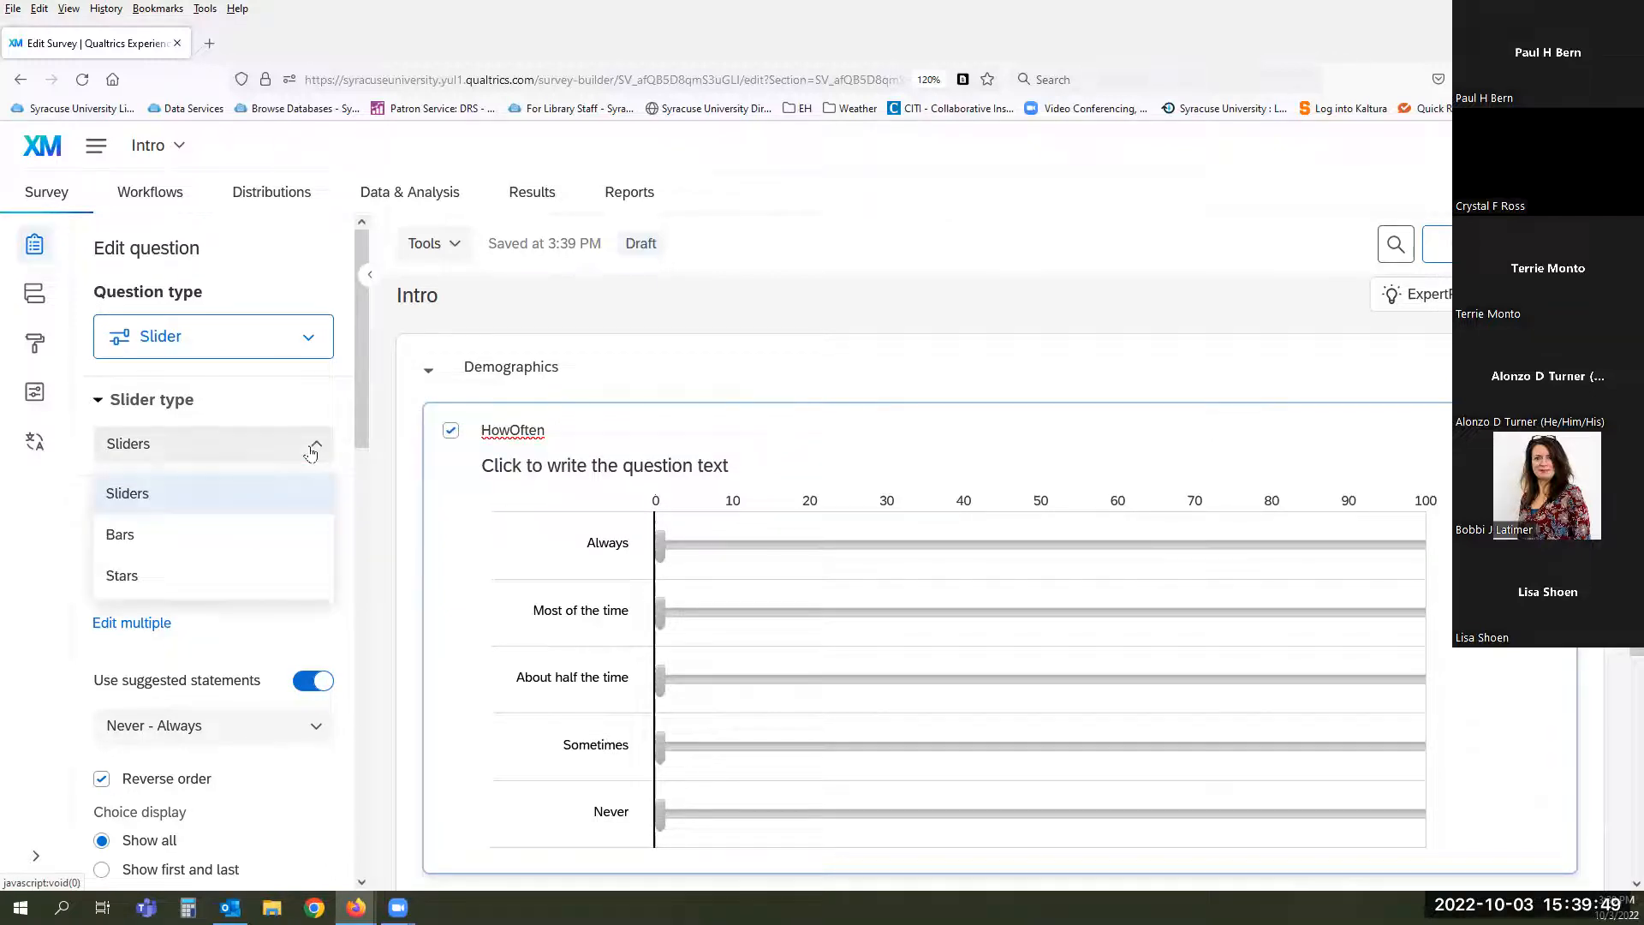
# - Switch the question to Pick, group, and rank, then back to Multiple choice
pyautogui.click(288, 343)
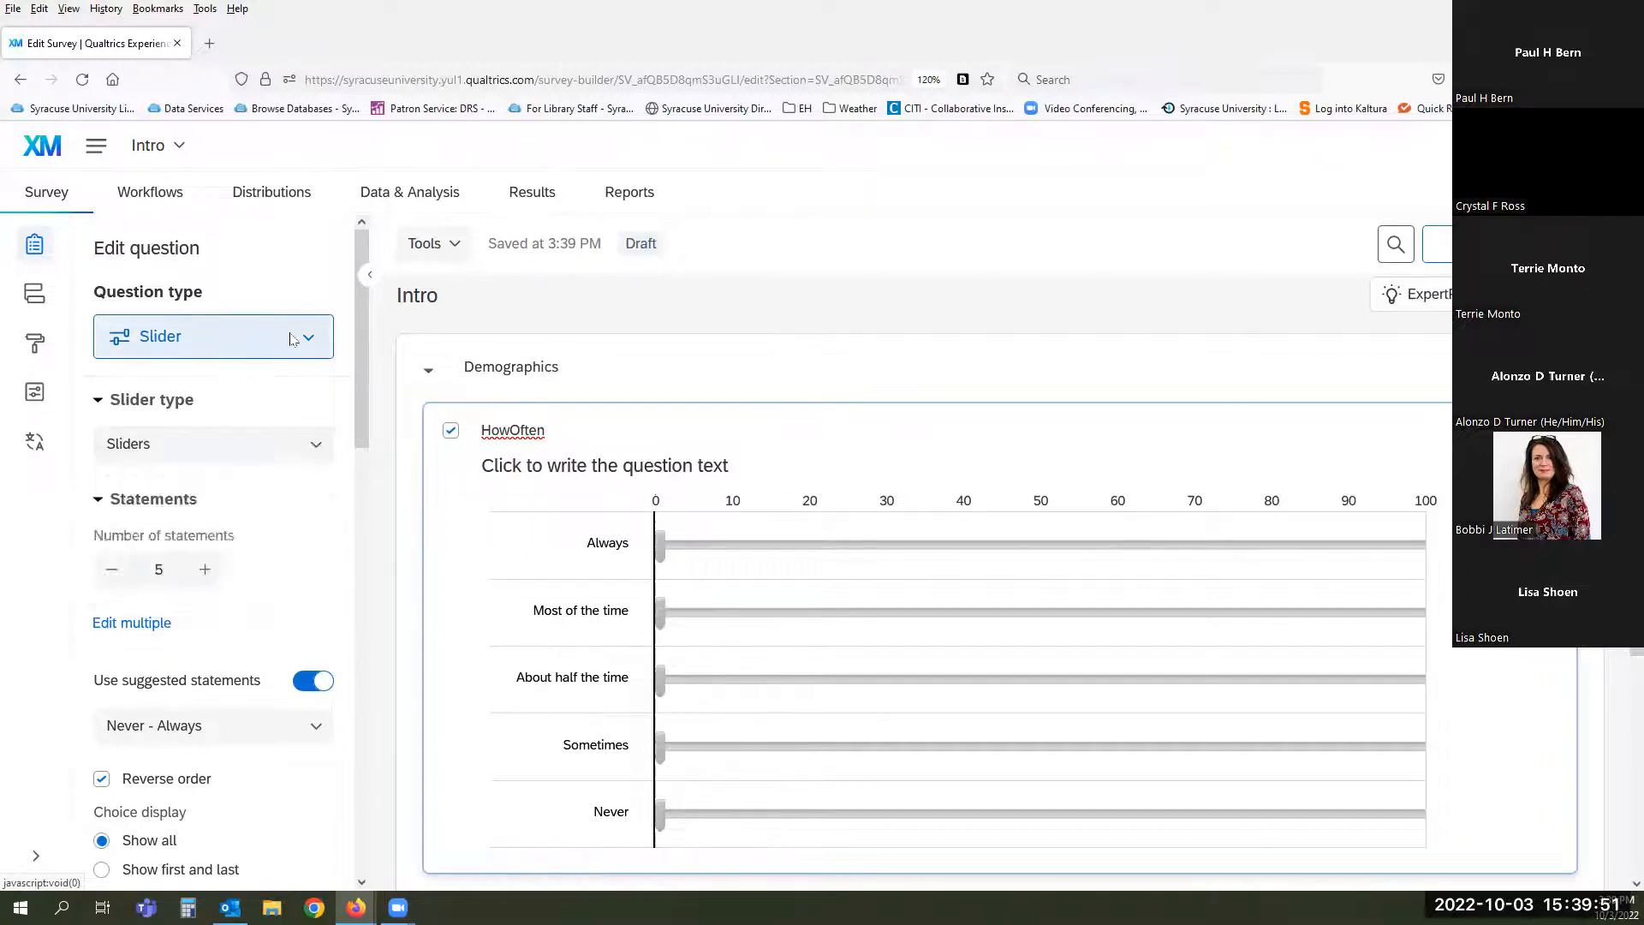
pyautogui.scroll(-5, 206, 578)
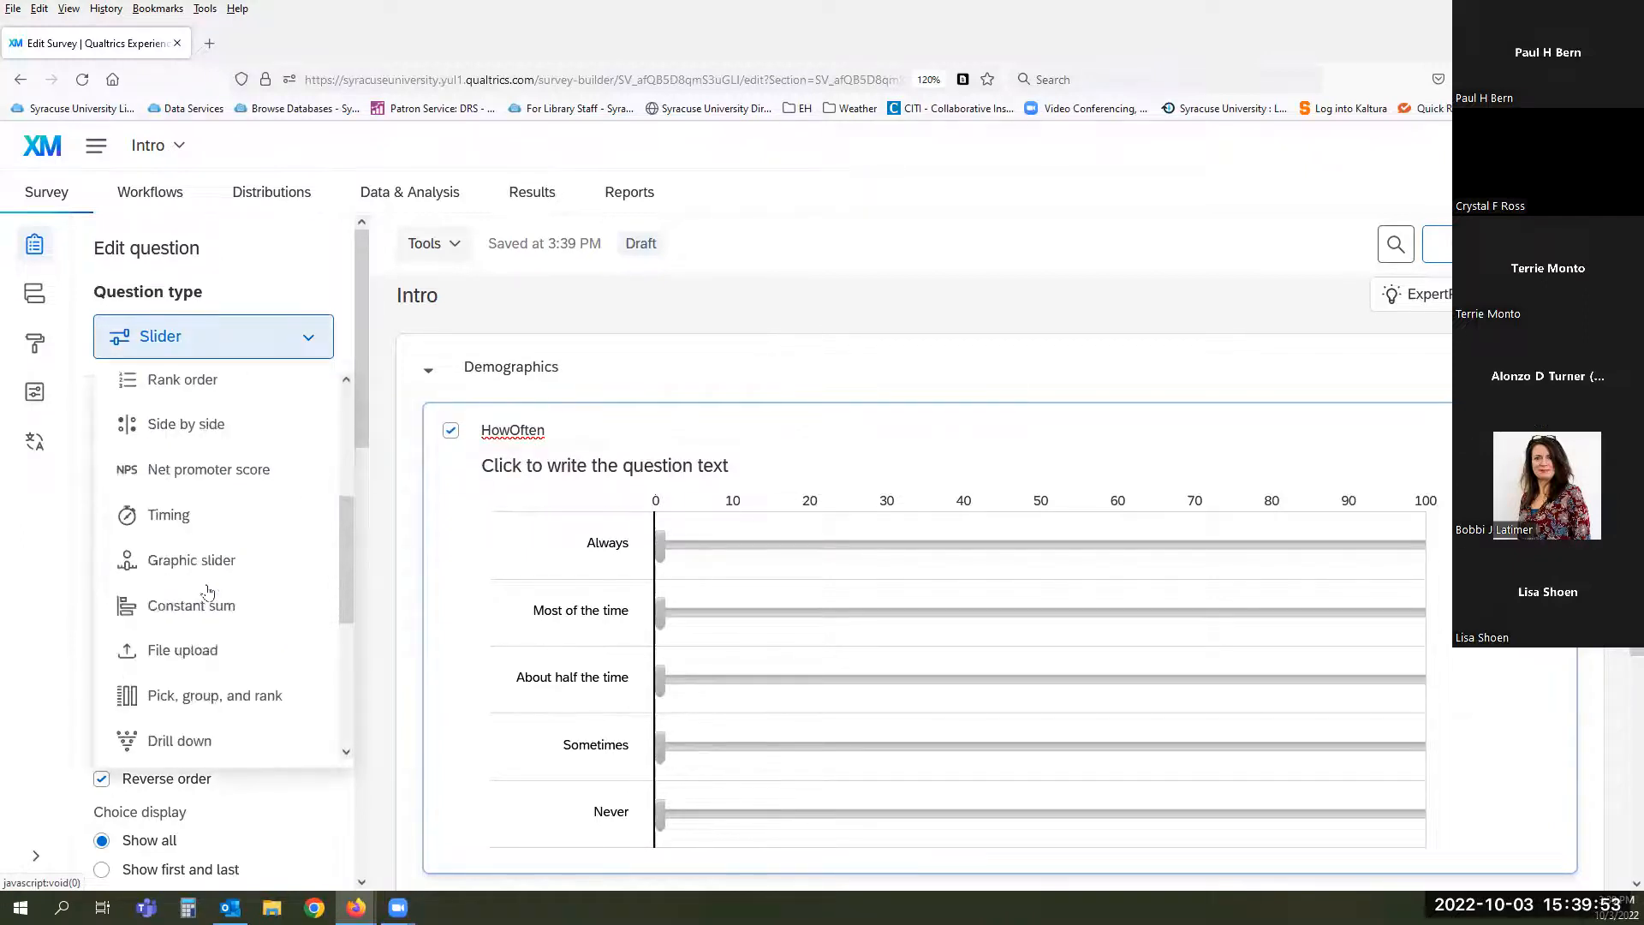
pyautogui.moveTo(207, 592)
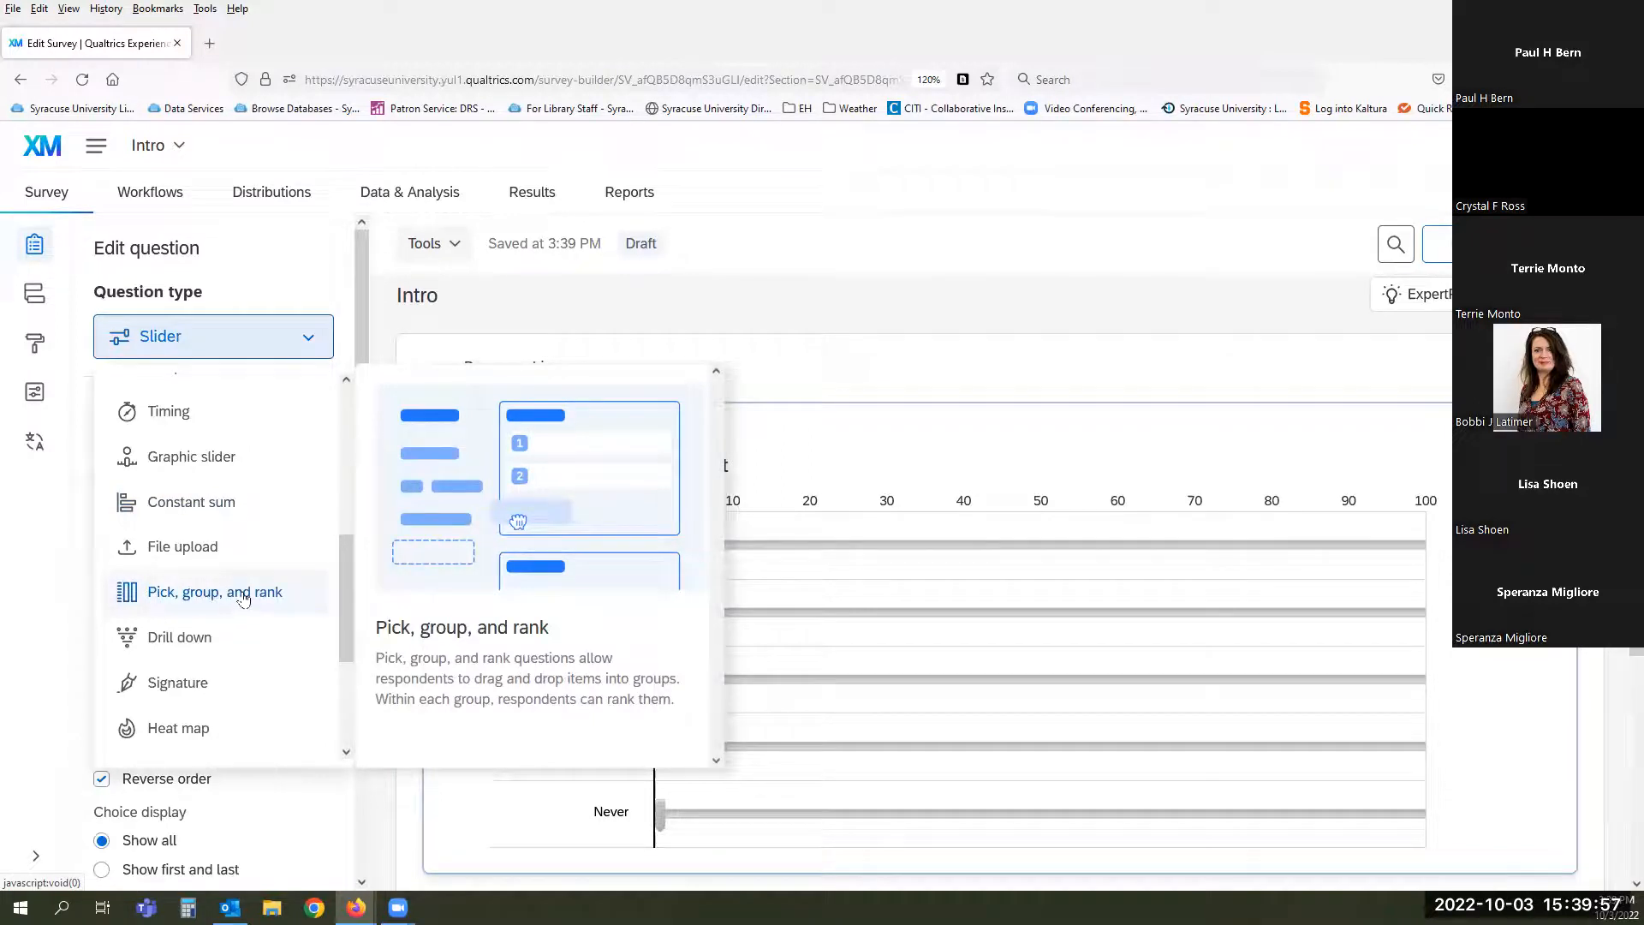
pyautogui.click(243, 597)
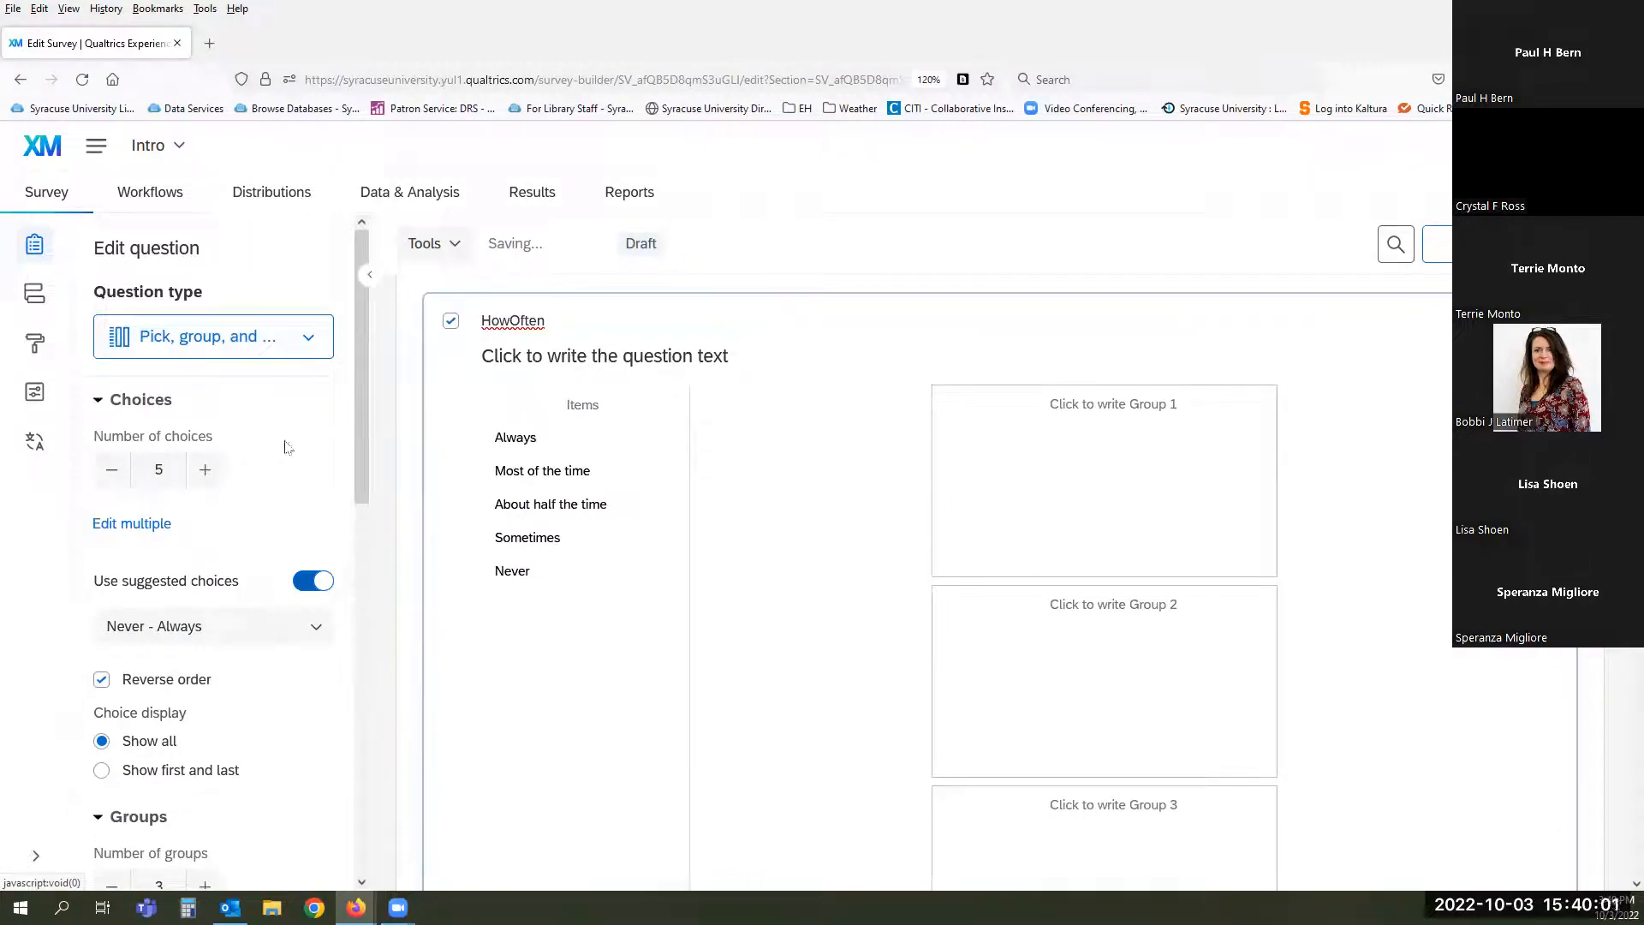
pyautogui.click(308, 341)
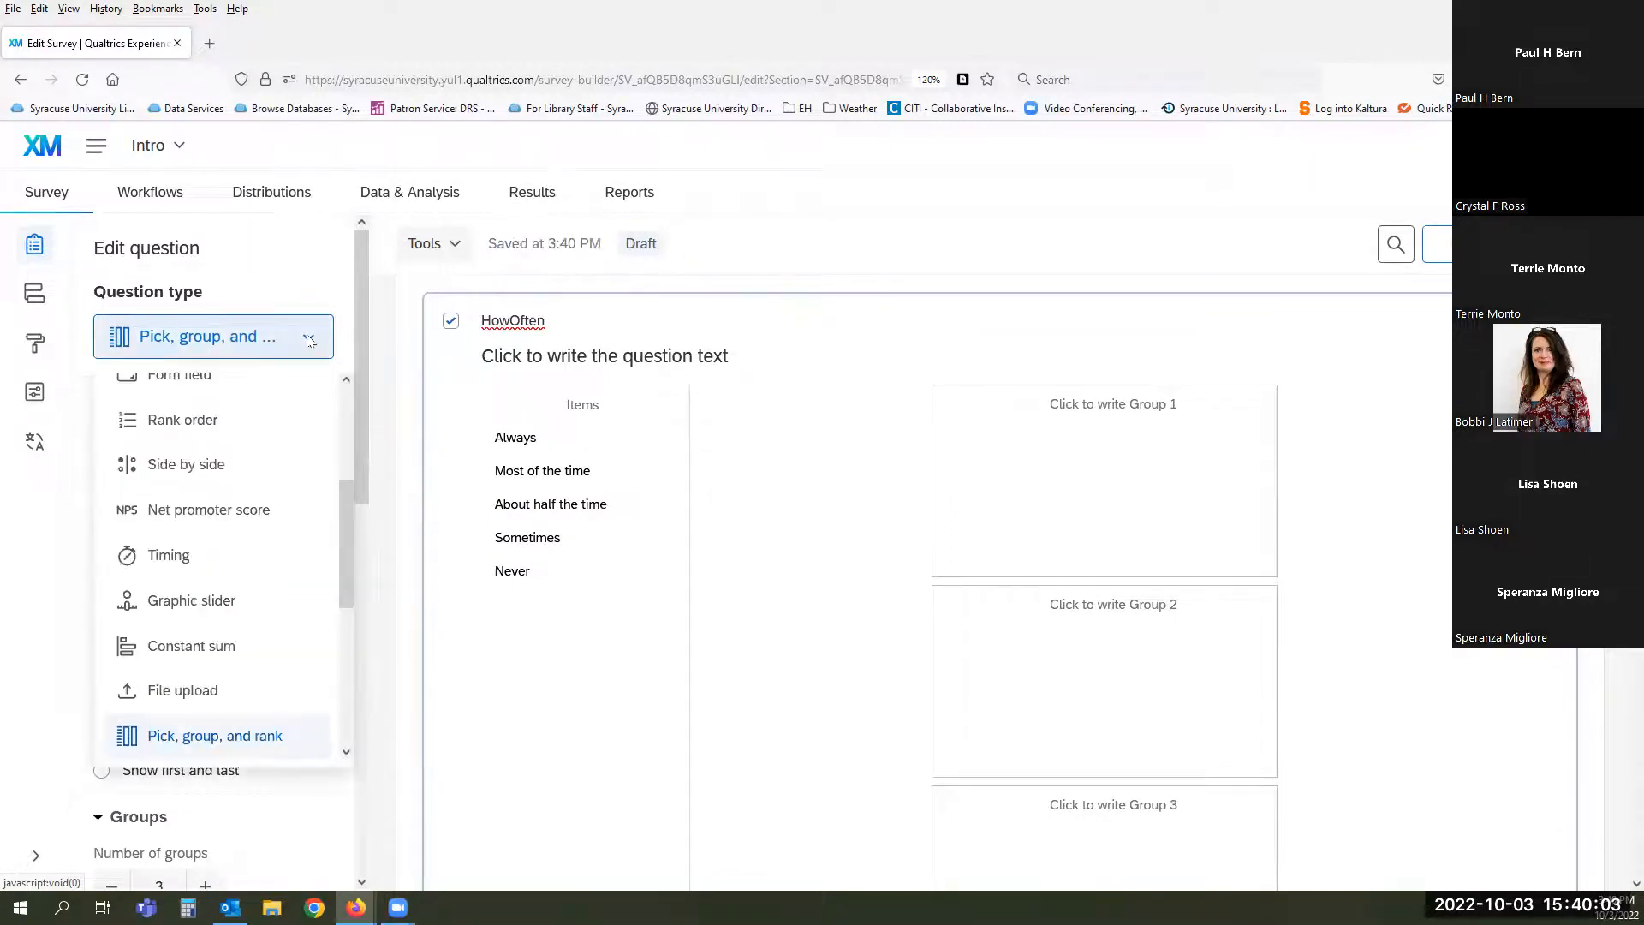
pyautogui.moveTo(346, 510); pyautogui.dragTo(337, 822)
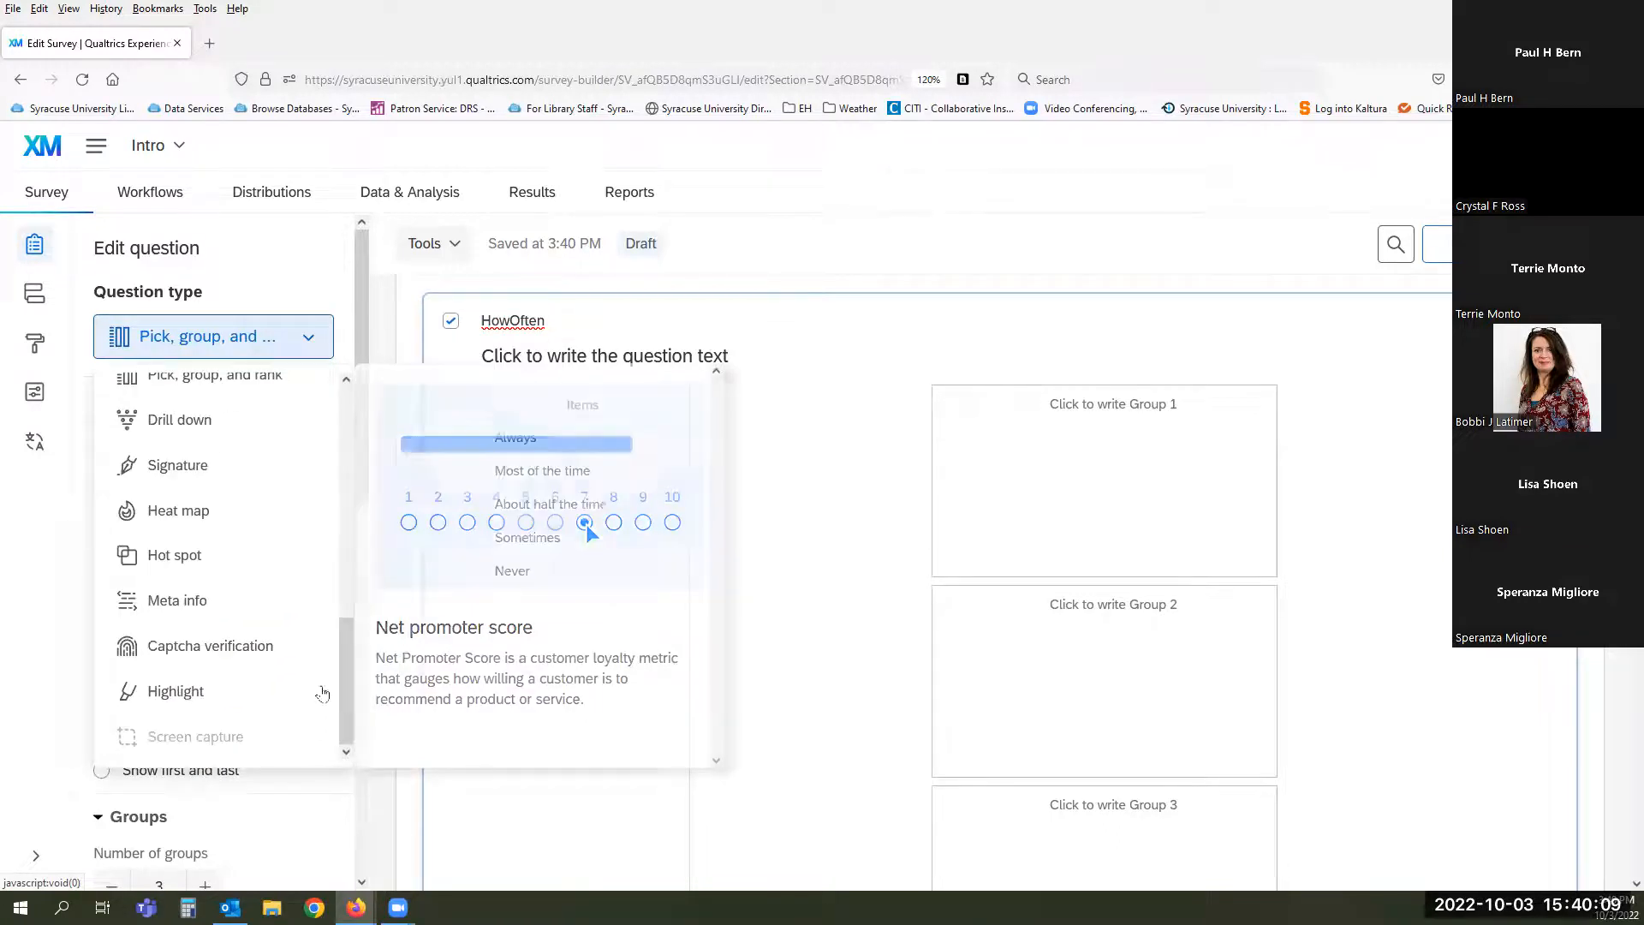
pyautogui.moveTo(347, 699); pyautogui.dragTo(346, 437)
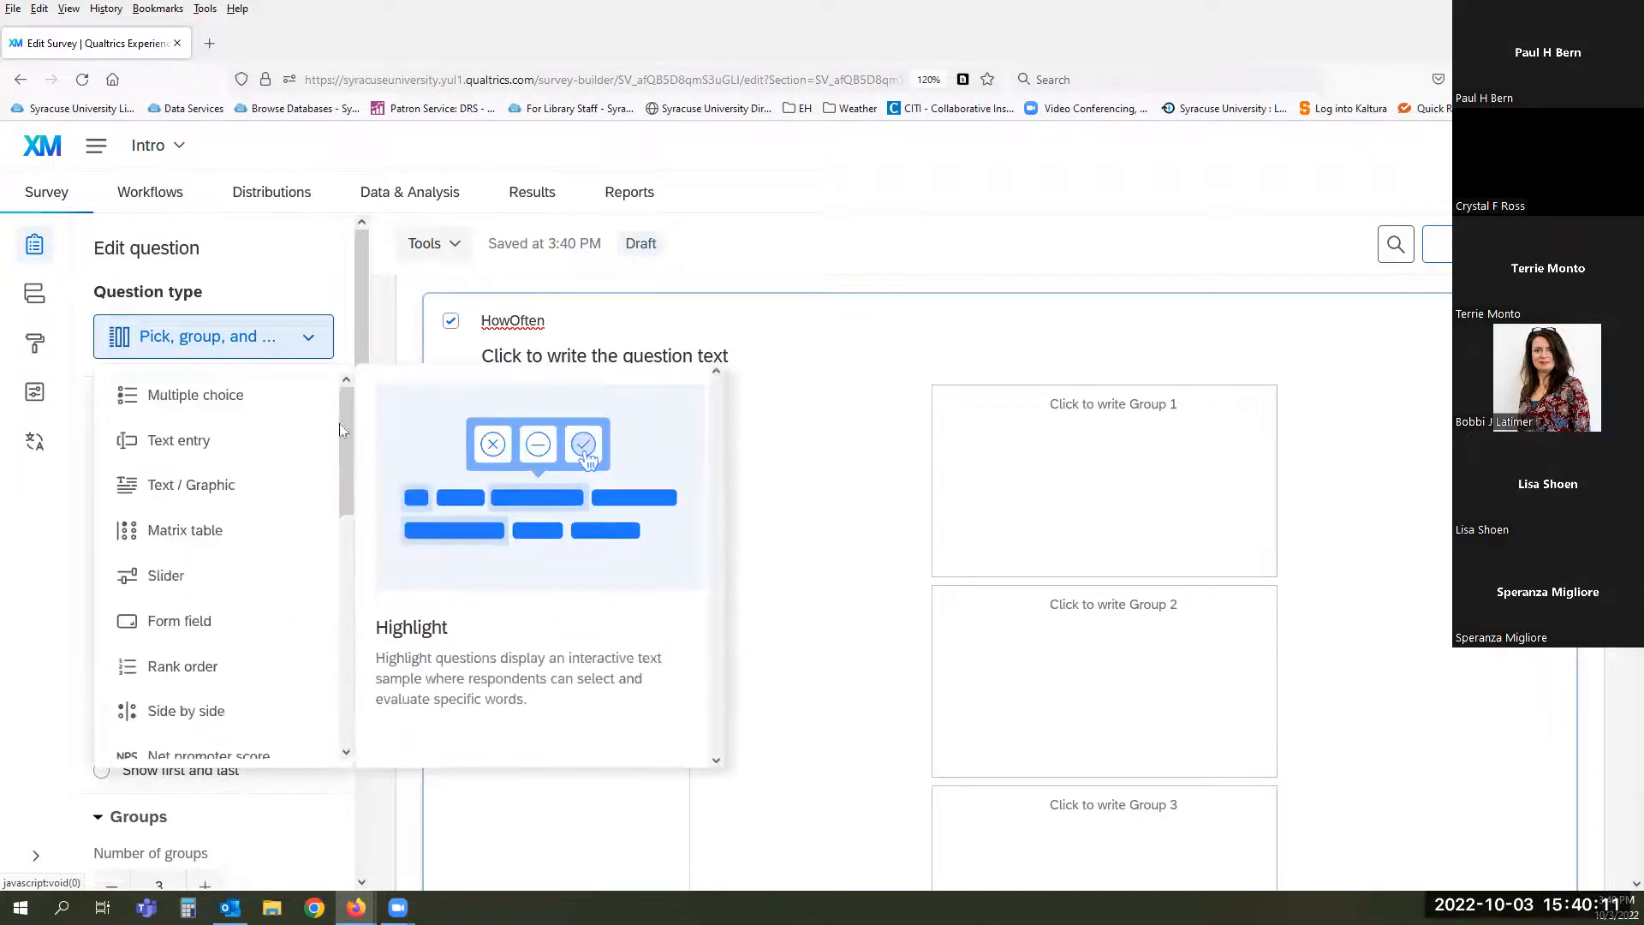
pyautogui.click(198, 394)
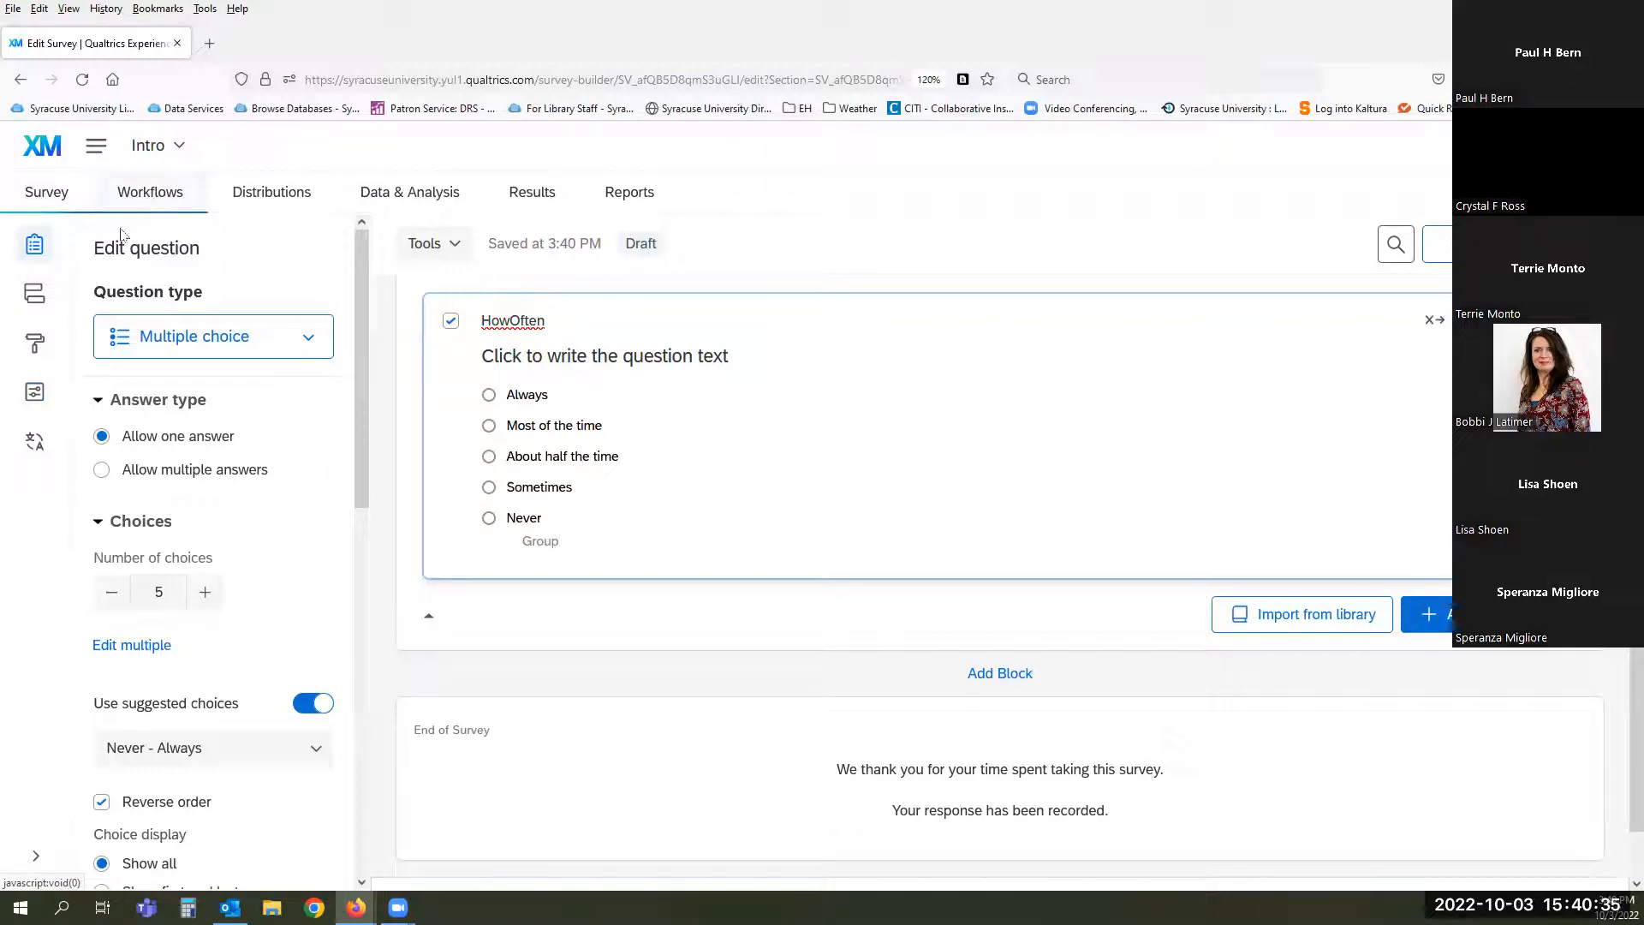
# - Go to the Survey flow and begin adding an element below the Demographics block
pyautogui.click(34, 295)
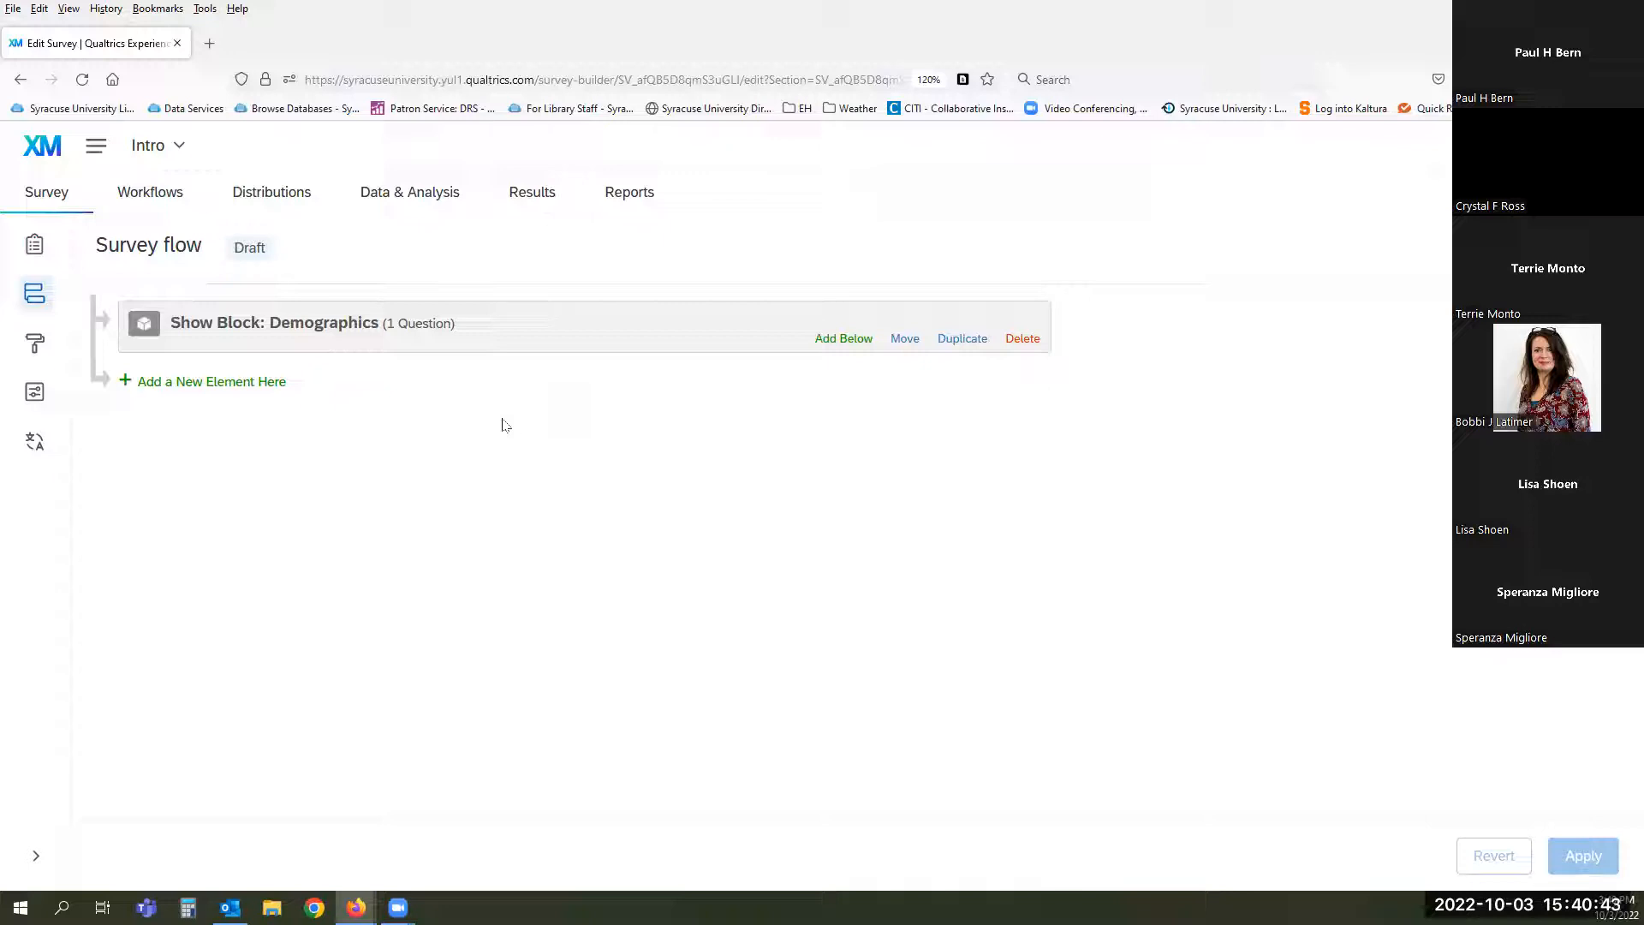
pyautogui.click(257, 382)
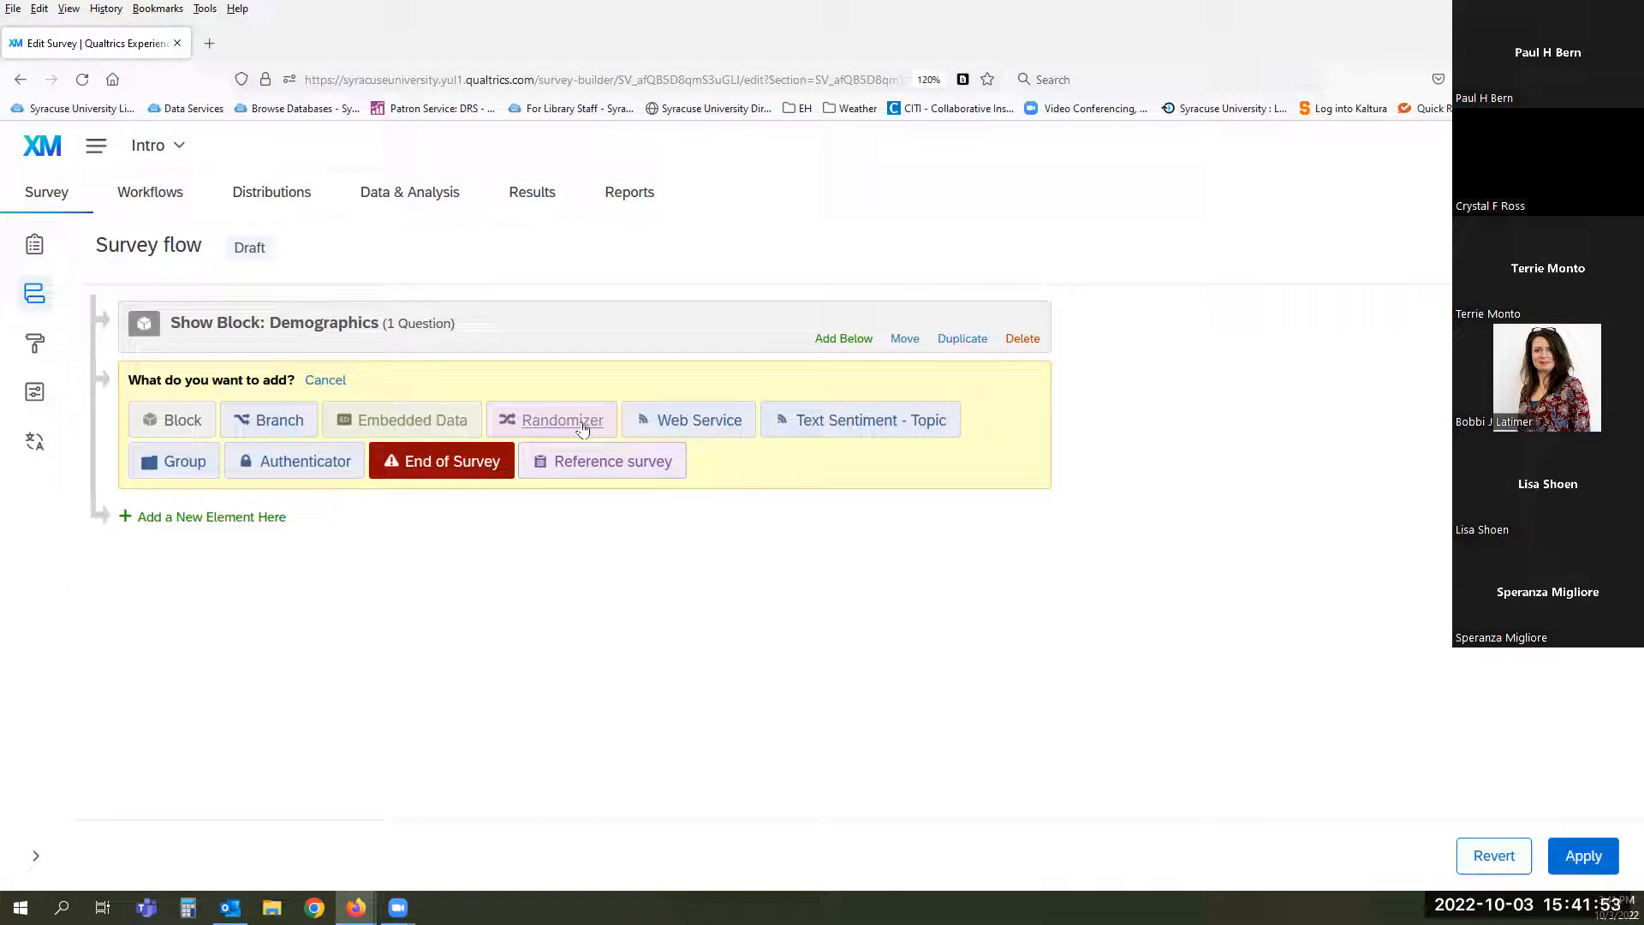
# - Add a Web Service element to the flow, then delete it
pyautogui.click(710, 427)
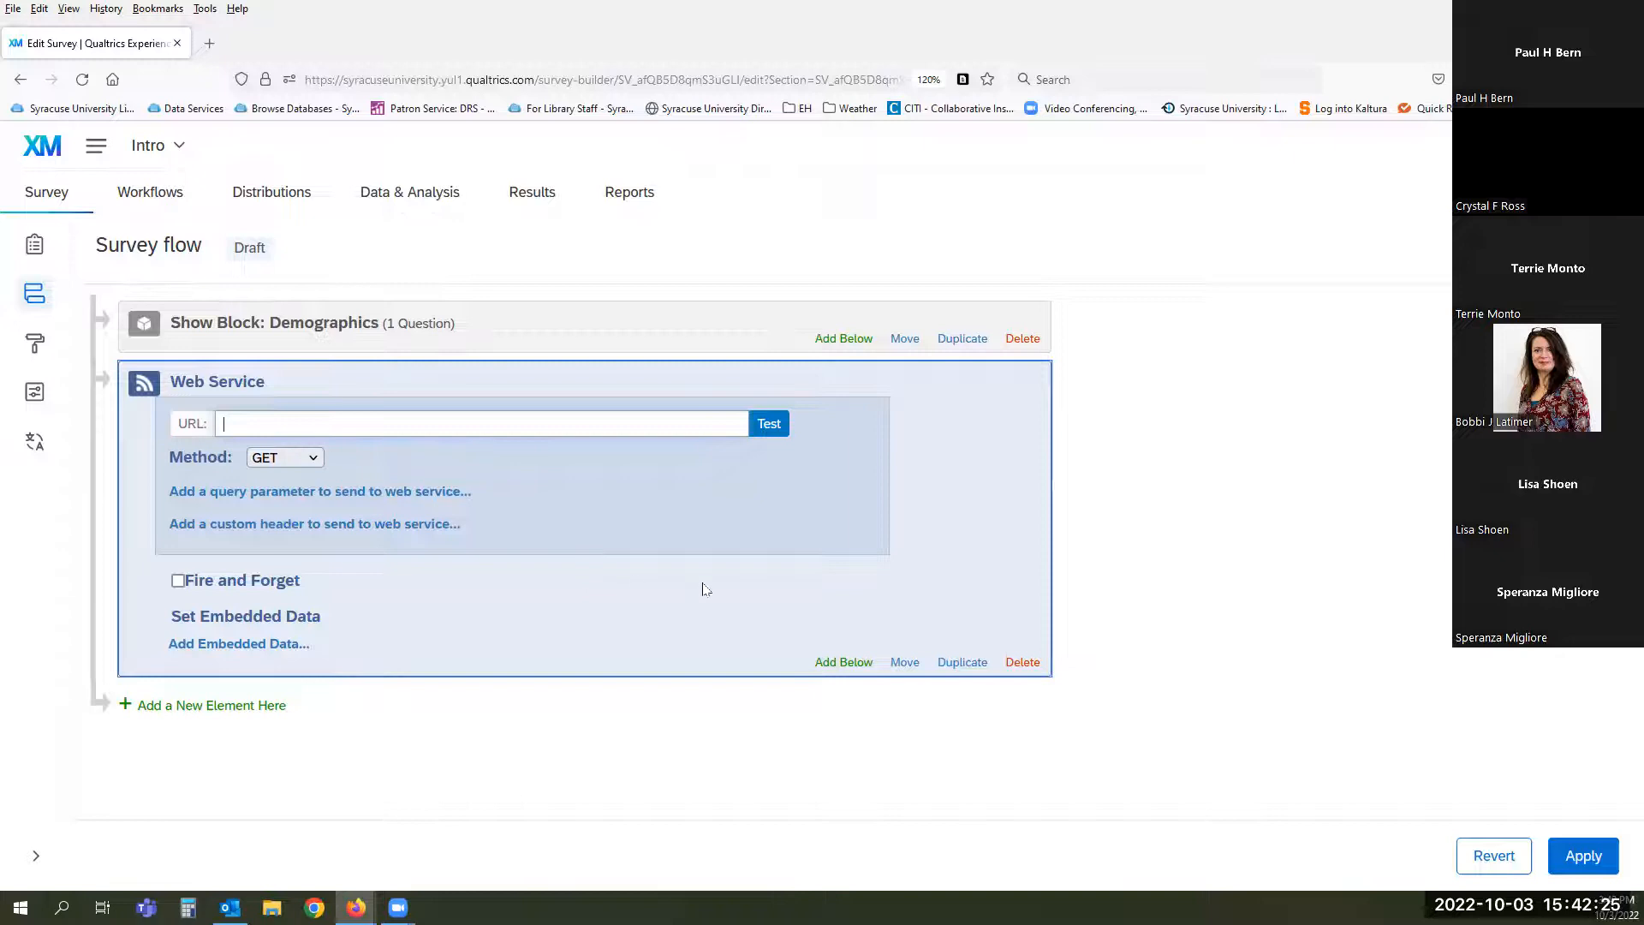
pyautogui.click(1024, 664)
pyautogui.click(1038, 578)
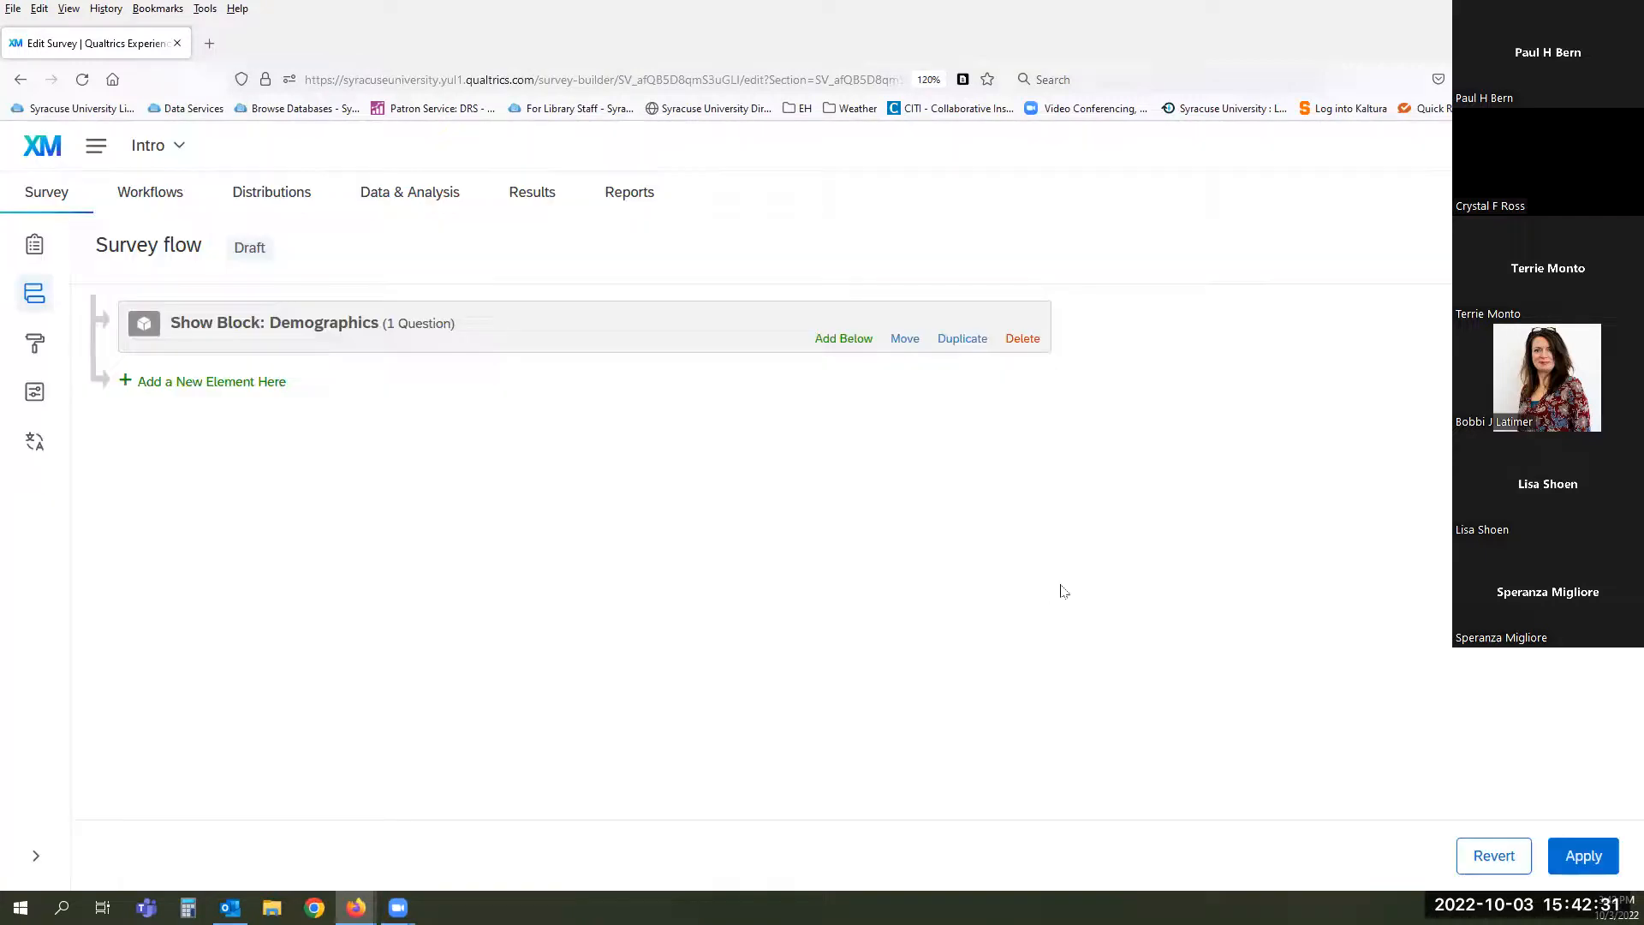
pyautogui.click(237, 381)
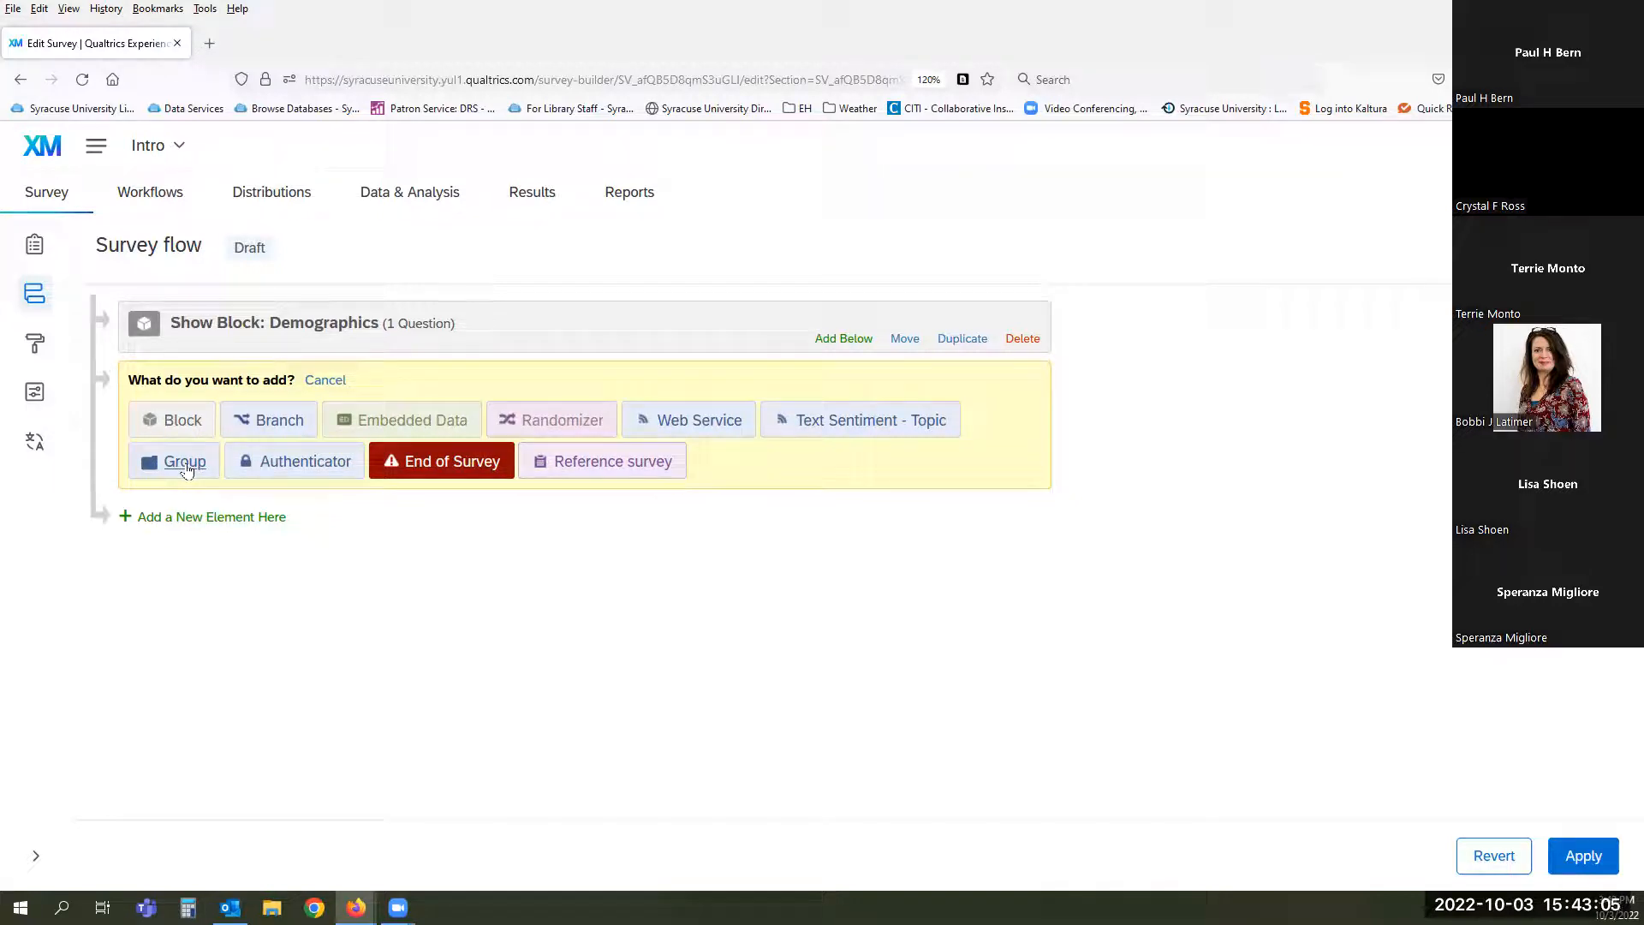
pyautogui.click(306, 466)
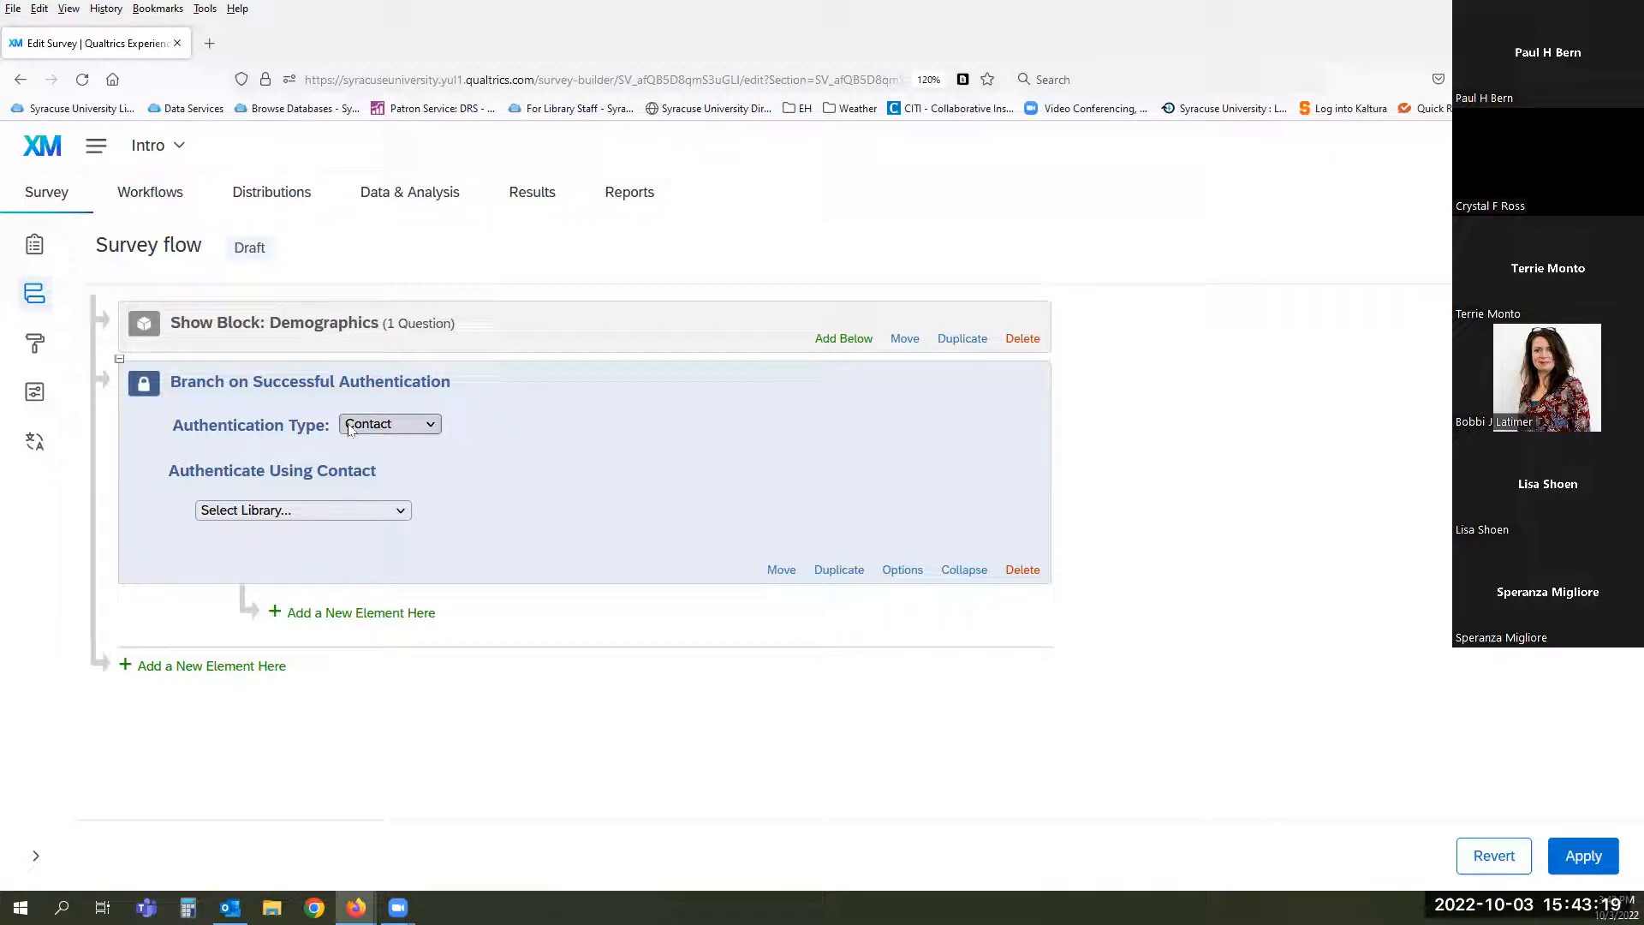
pyautogui.click(419, 425)
pyautogui.click(411, 473)
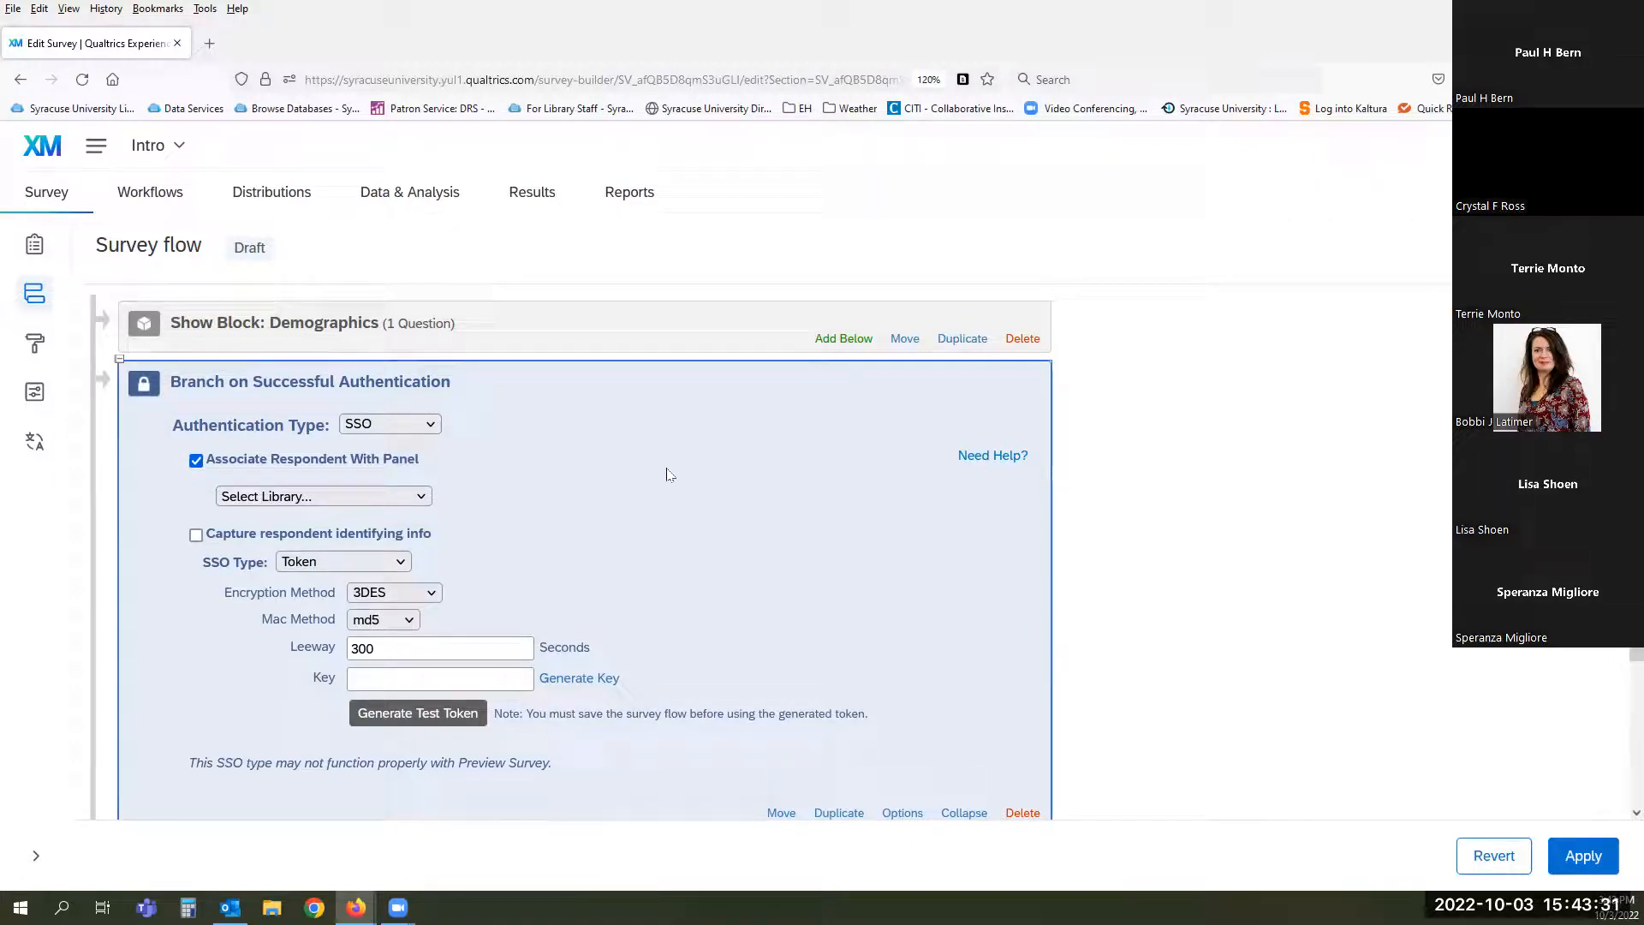
pyautogui.scroll(-3, 670, 473)
pyautogui.scroll(2, 670, 473)
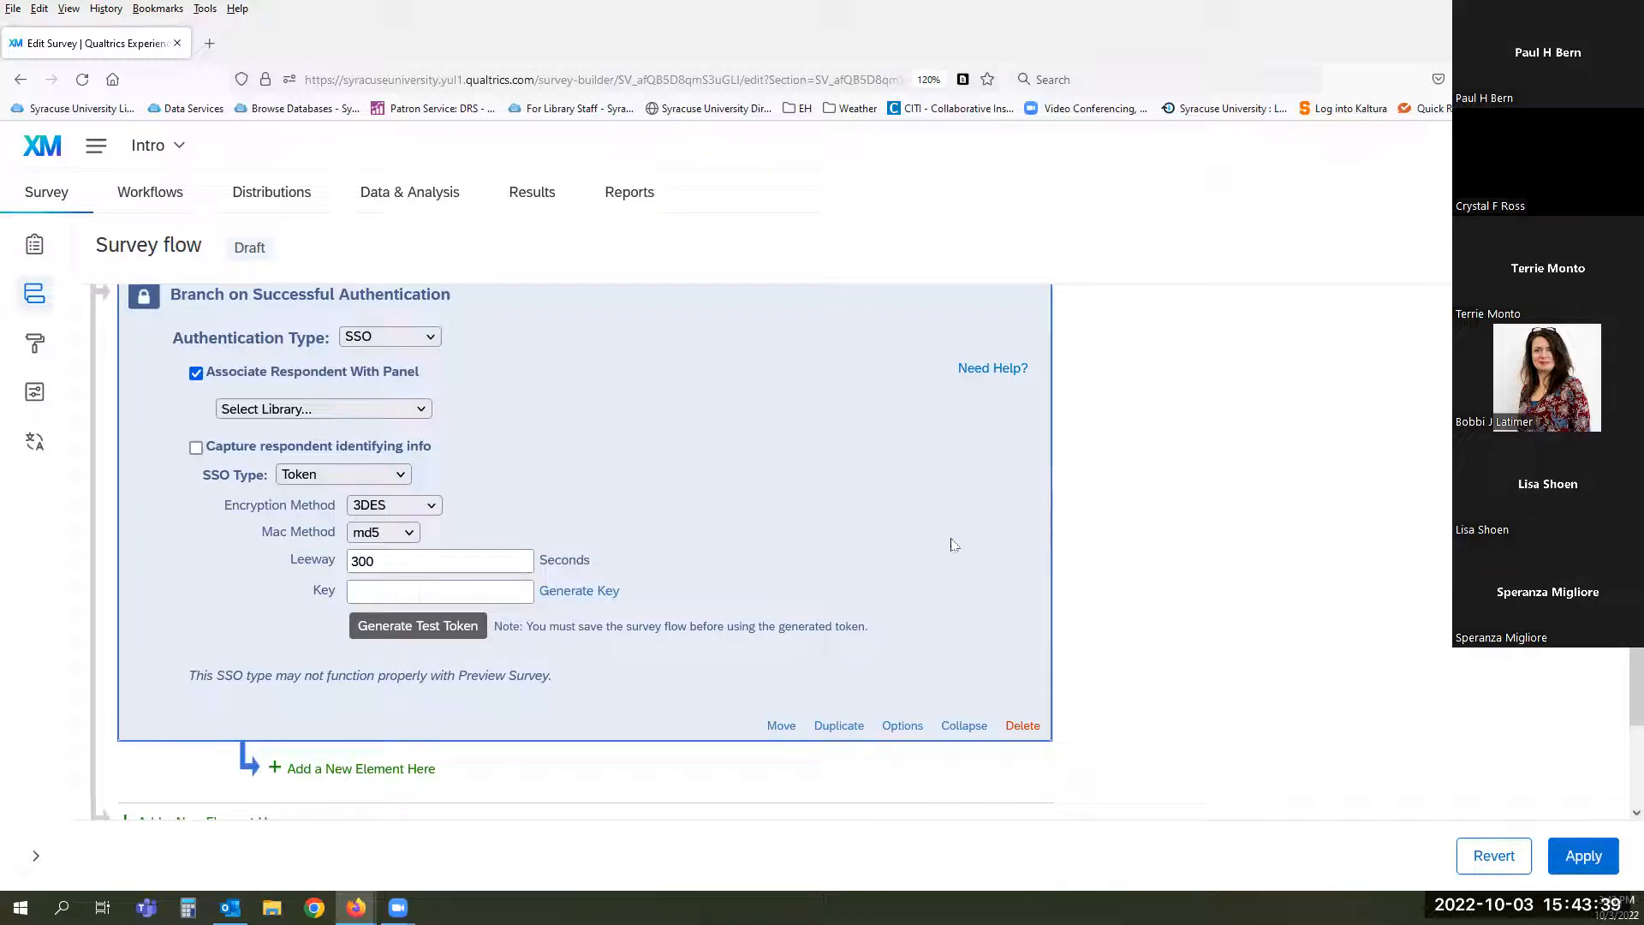
pyautogui.click(1022, 727)
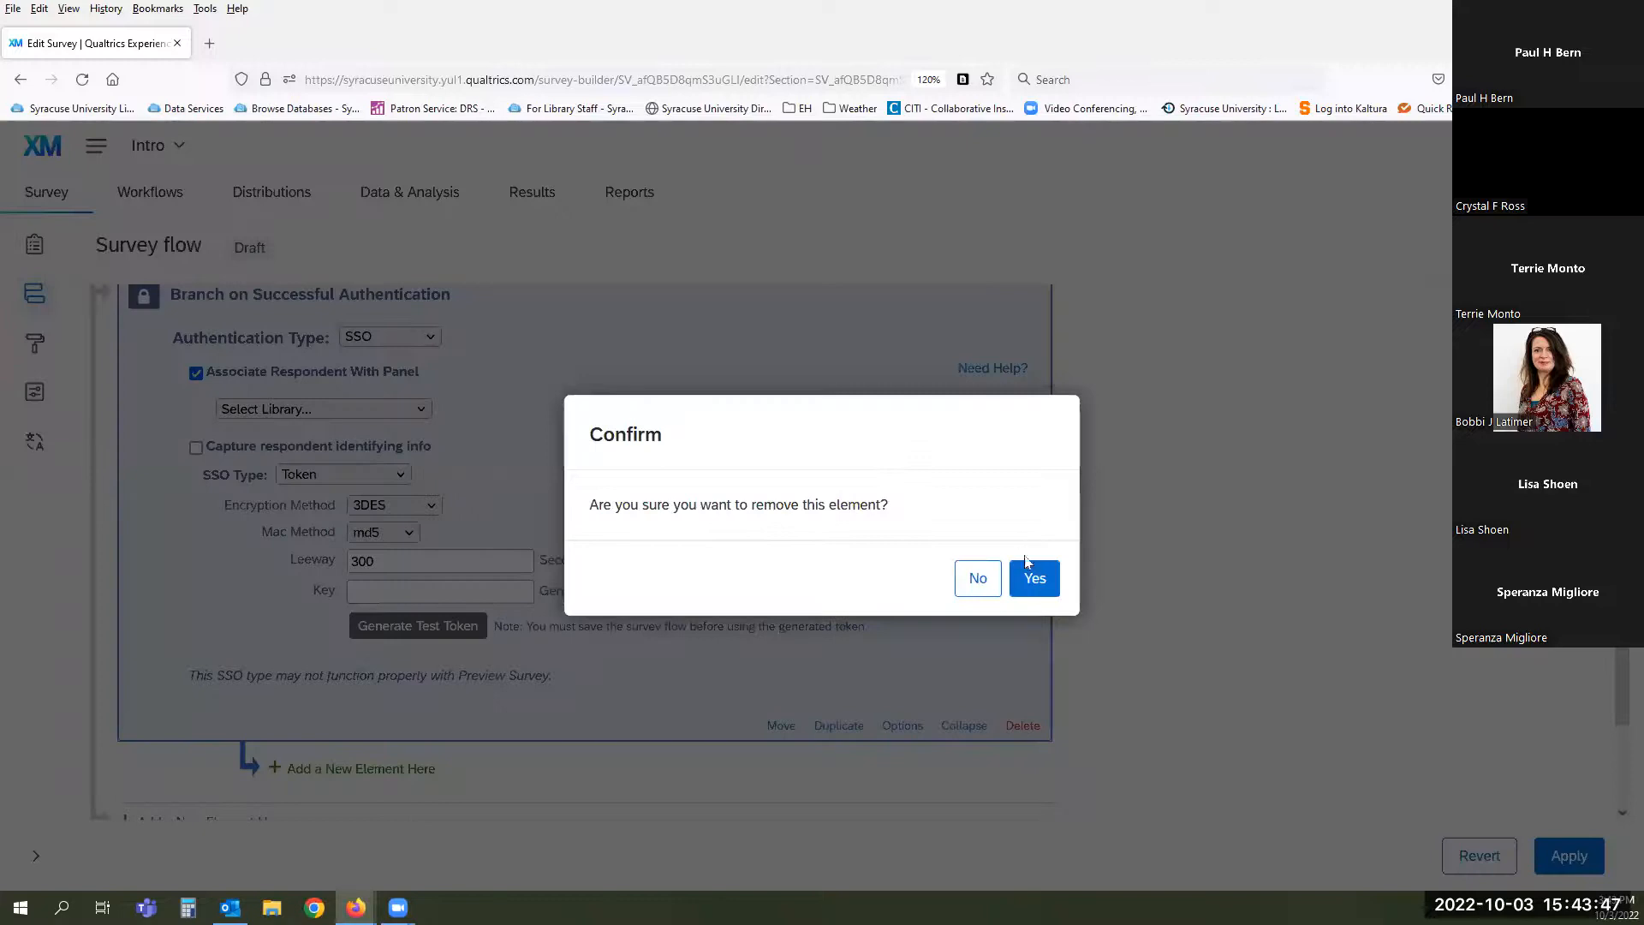
pyautogui.click(1032, 577)
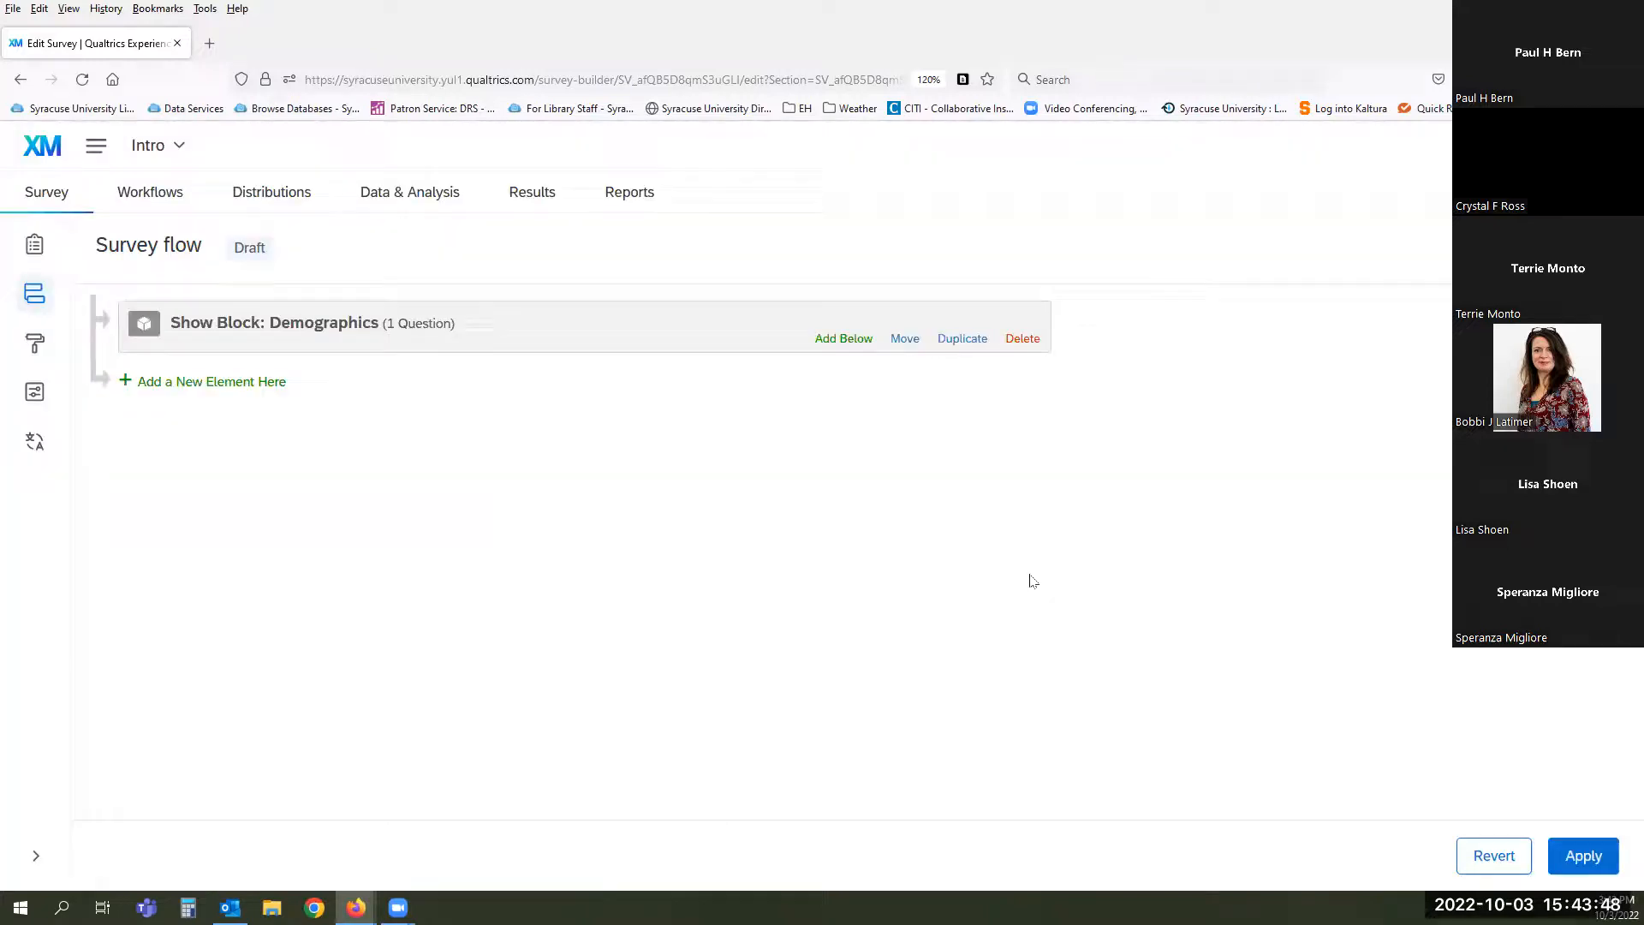
# - Add an End of Survey element after Demographics, customized to override the survey options
pyautogui.click(255, 381)
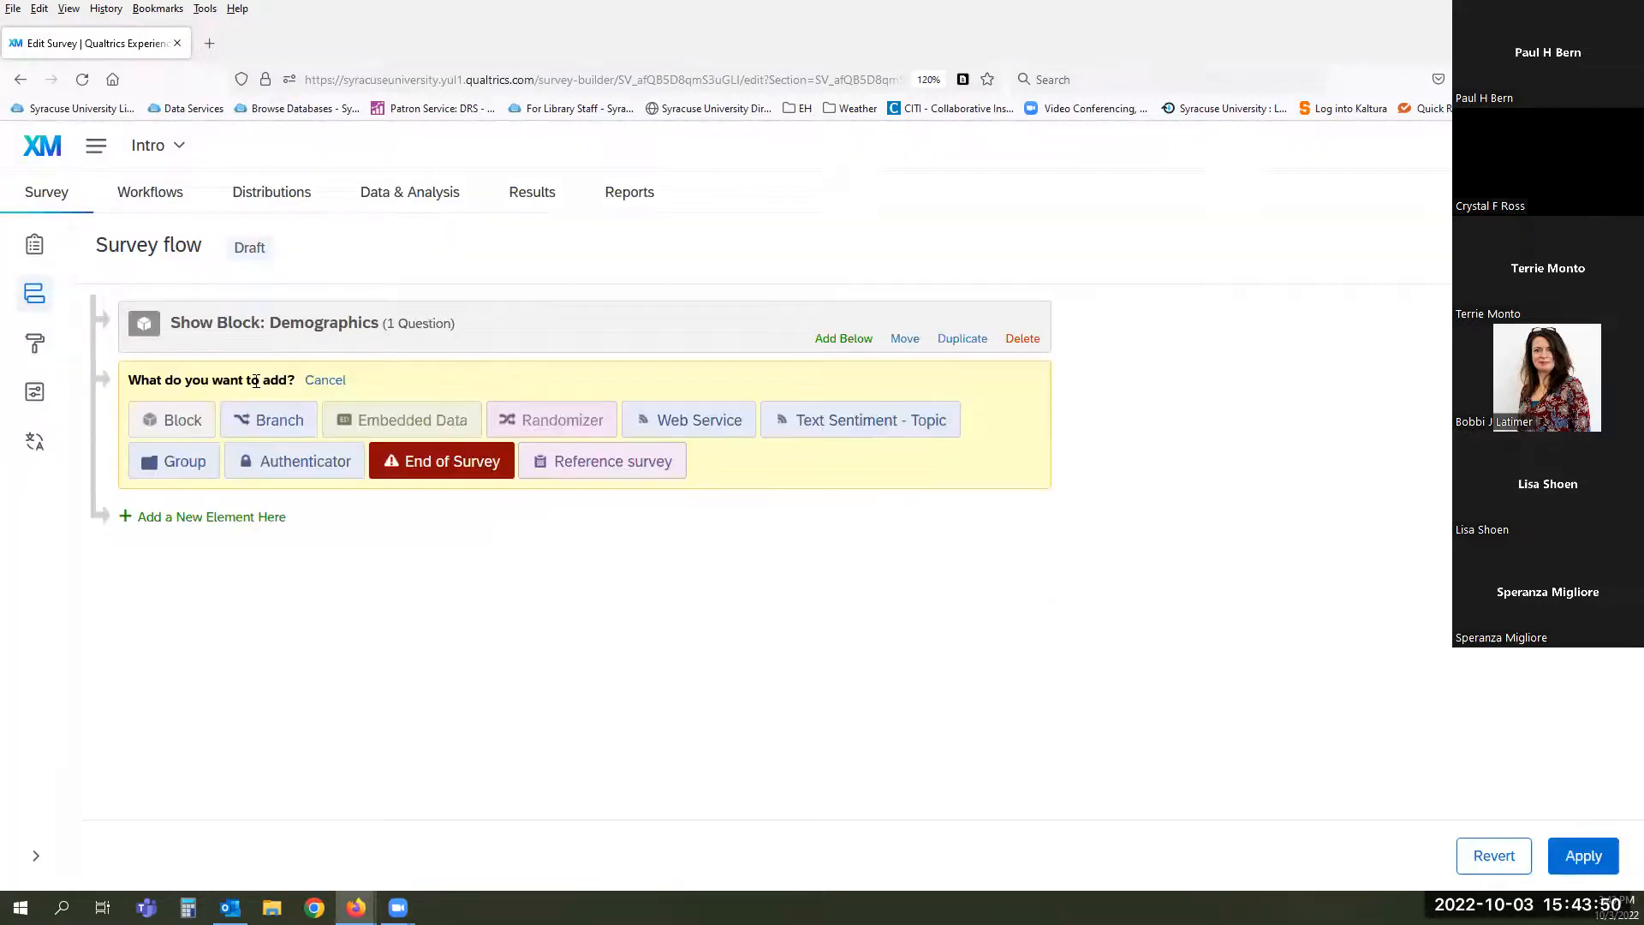
pyautogui.click(446, 462)
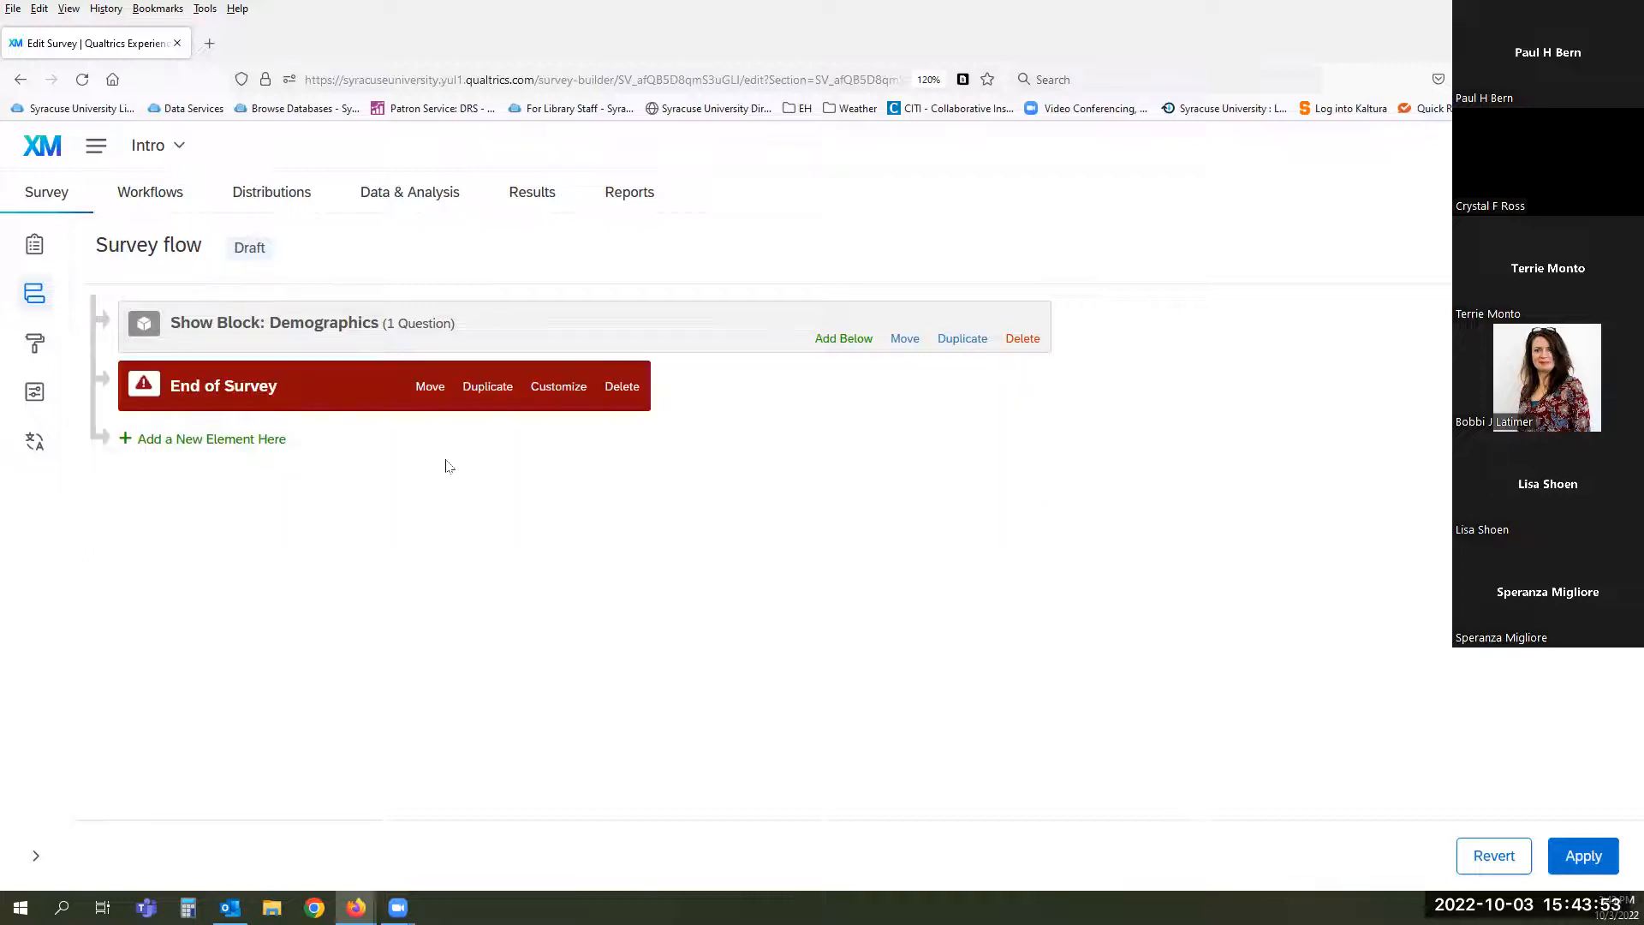
pyautogui.click(565, 386)
pyautogui.click(526, 375)
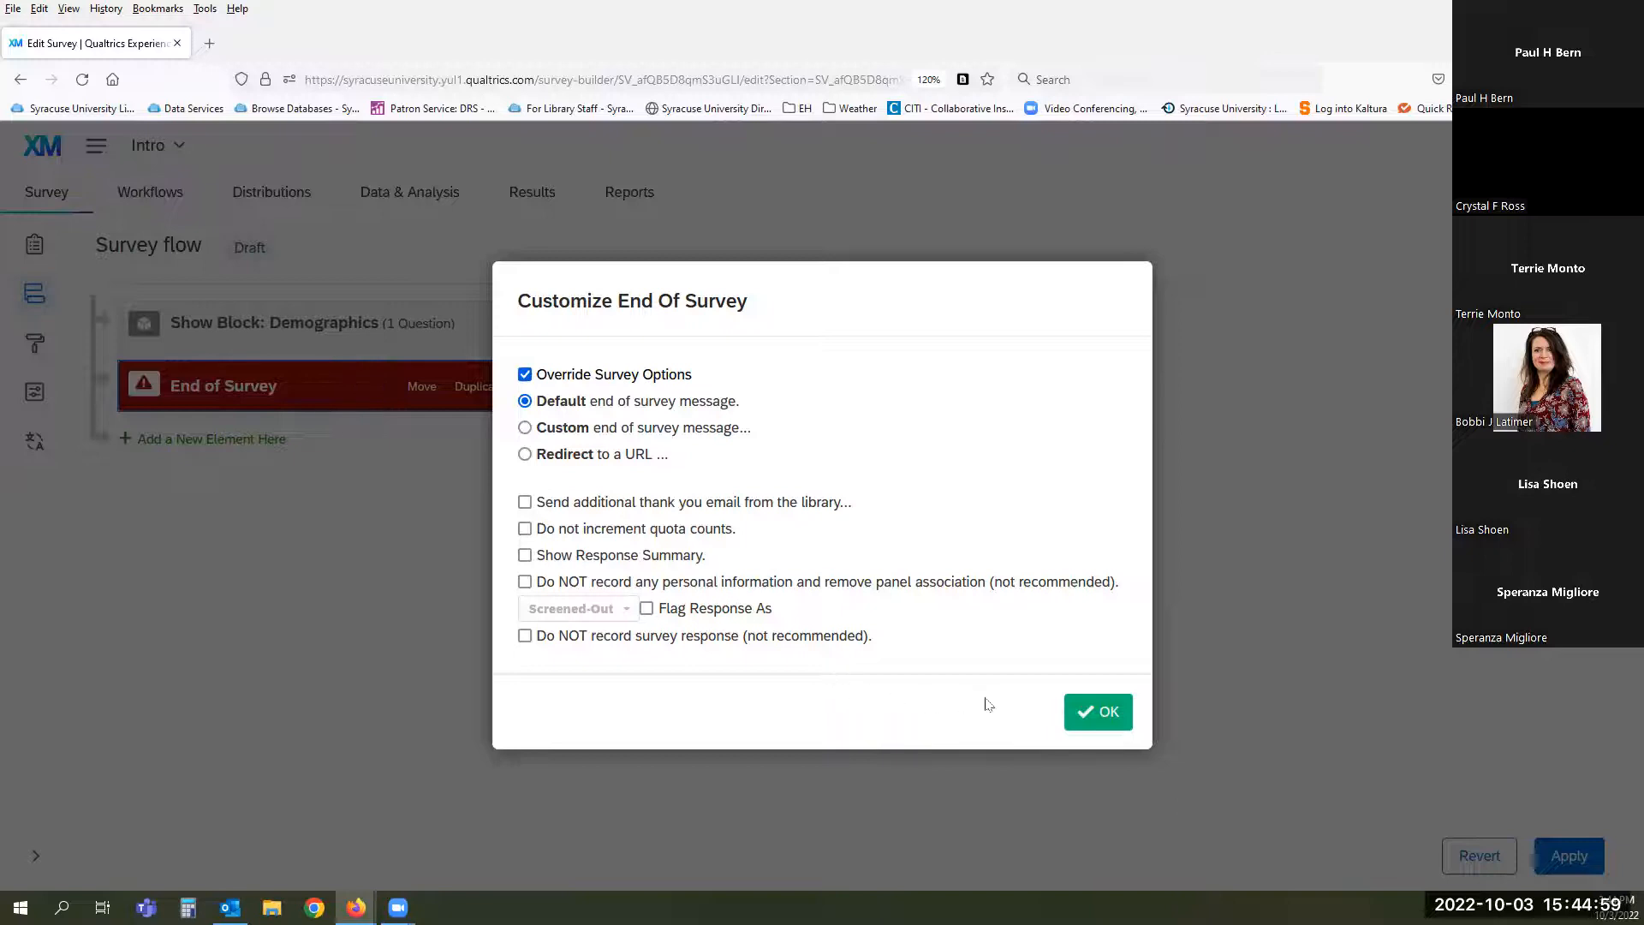
pyautogui.click(1098, 714)
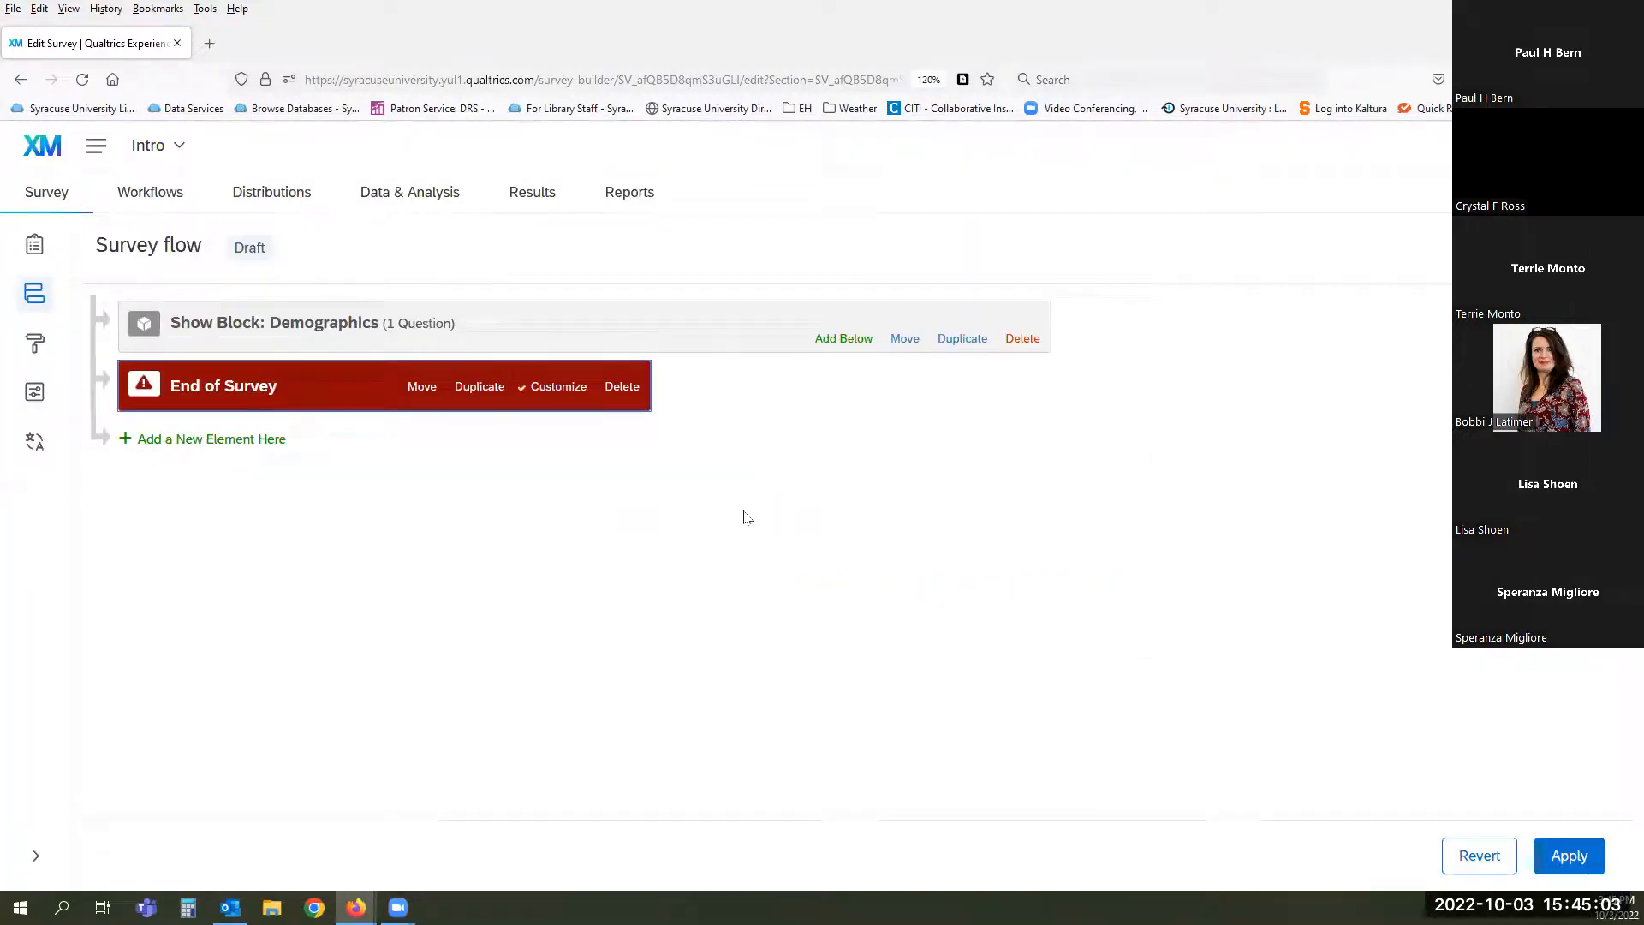
# - Reopen the End of Survey customization without changes, then delete the element
pyautogui.click(553, 389)
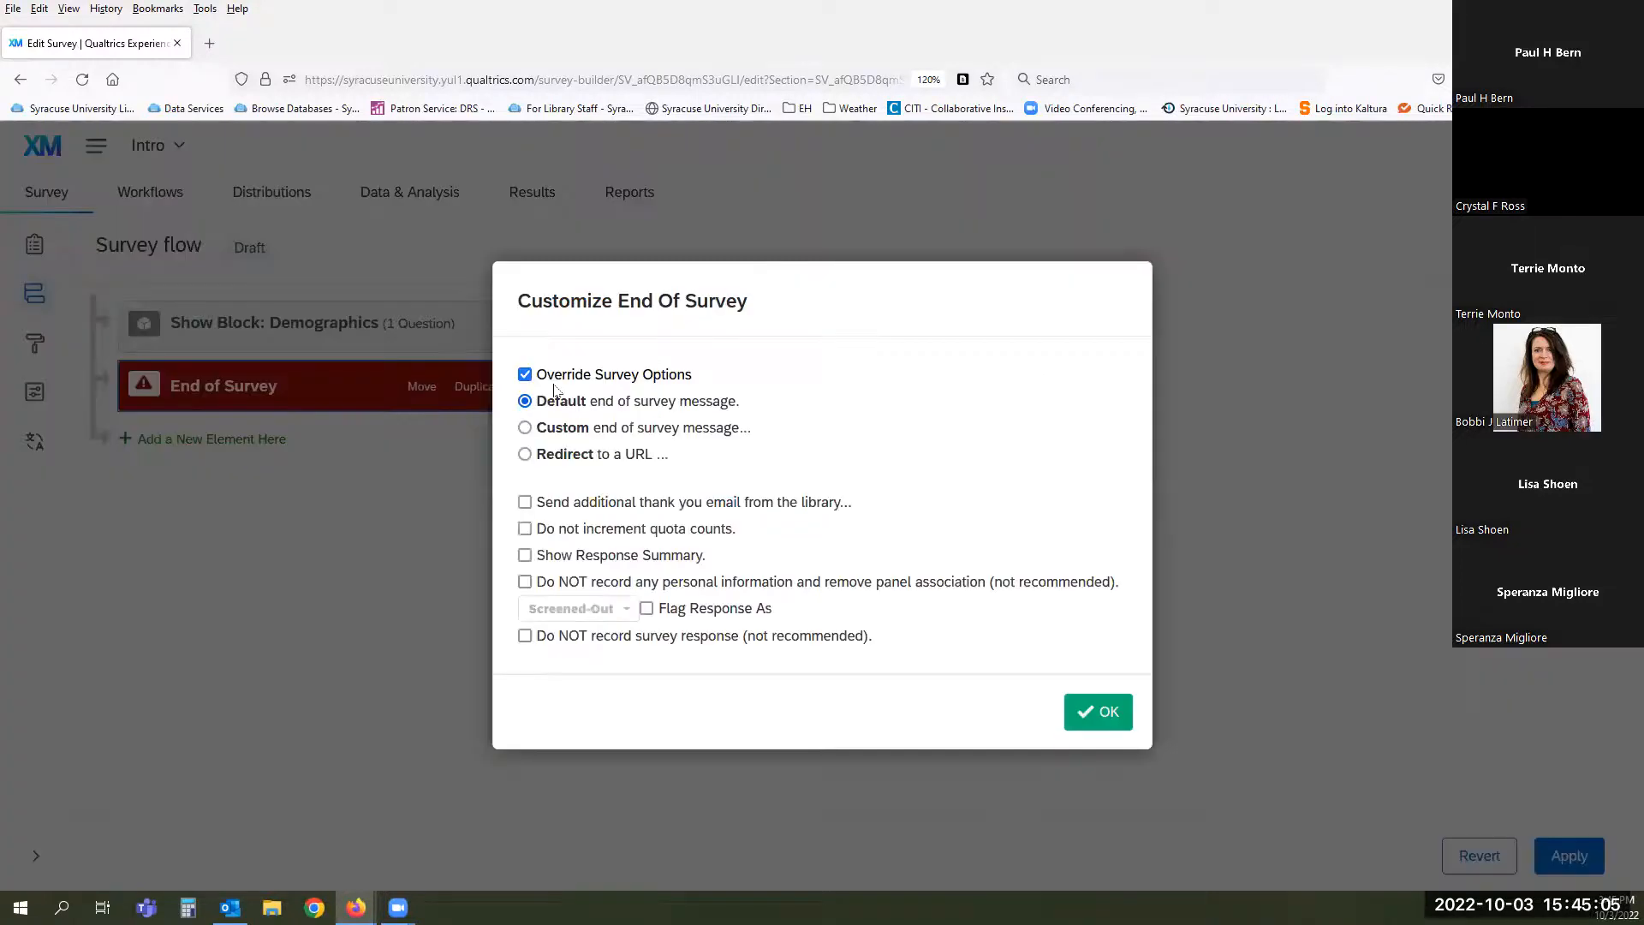
pyautogui.click(1096, 710)
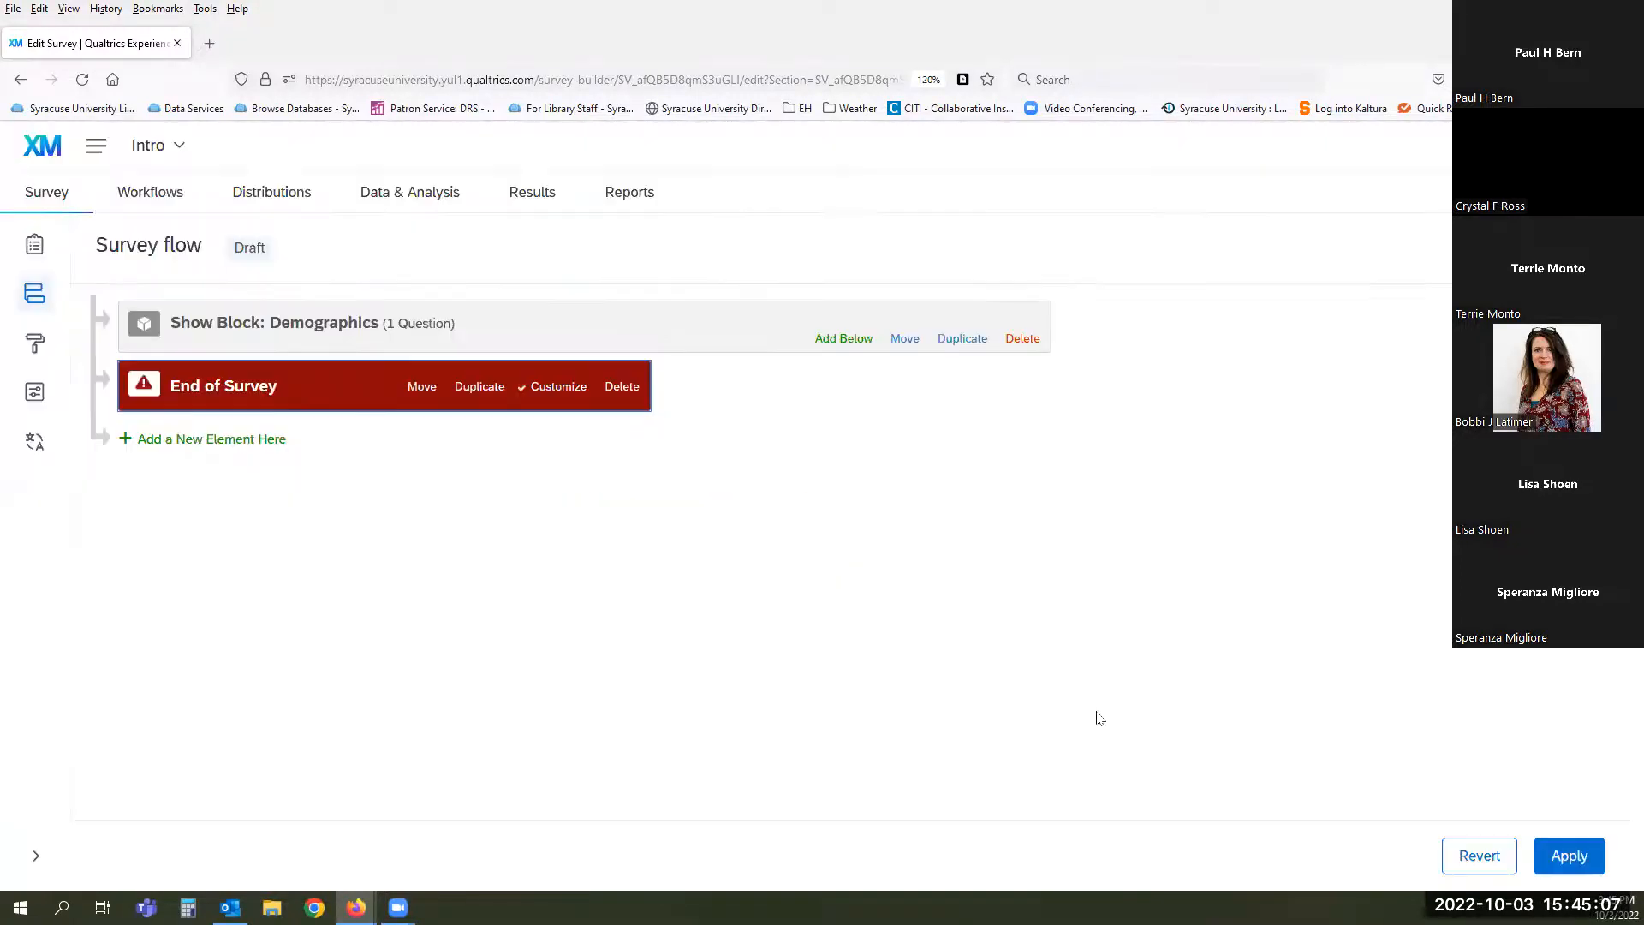
pyautogui.click(618, 387)
# - Confirm deleting the End of Survey element and begin adding another flow element
pyautogui.click(1040, 581)
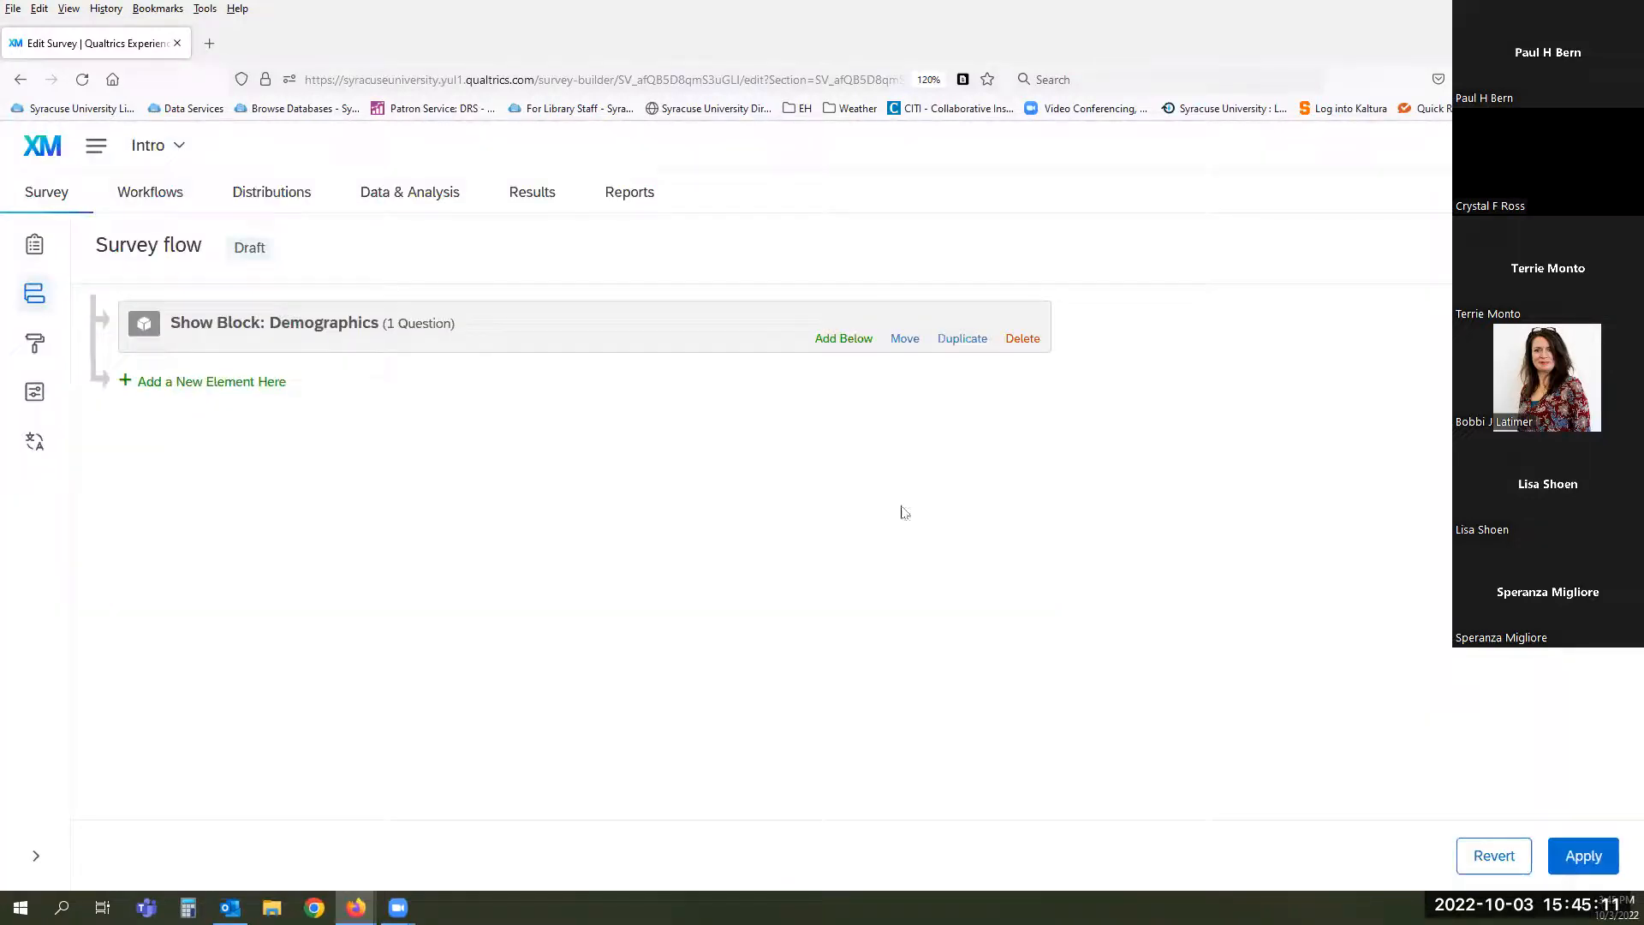
pyautogui.click(255, 382)
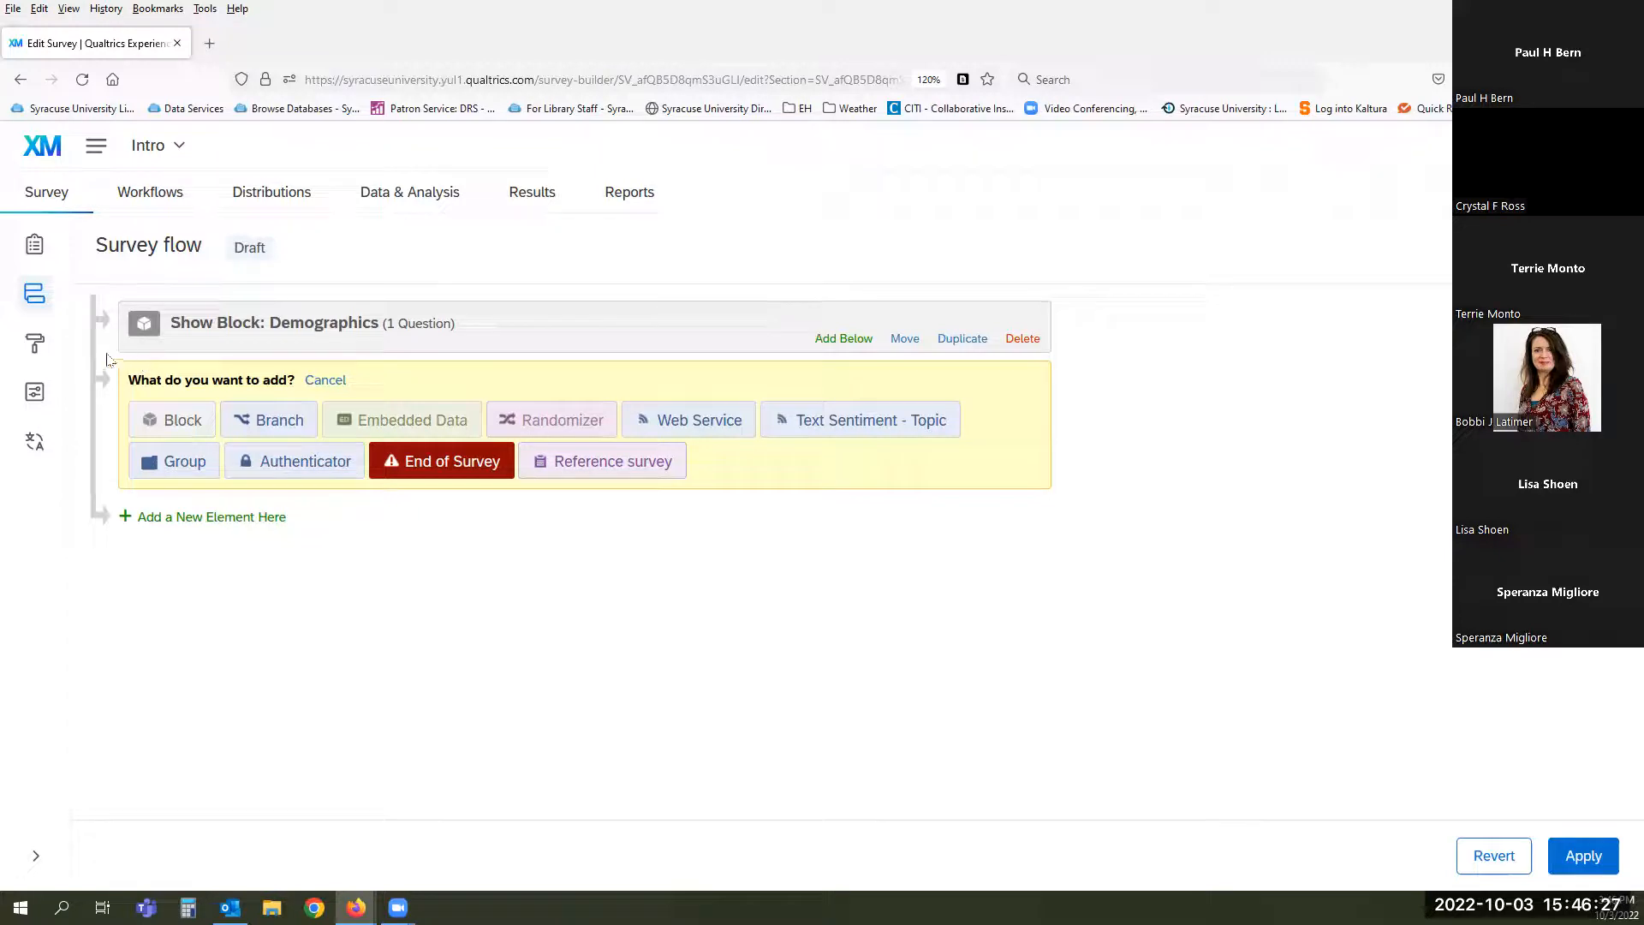
# - Discard the survey flow changes and open Look and feel, showing the Syracuse Simple theme
pyautogui.click(35, 351)
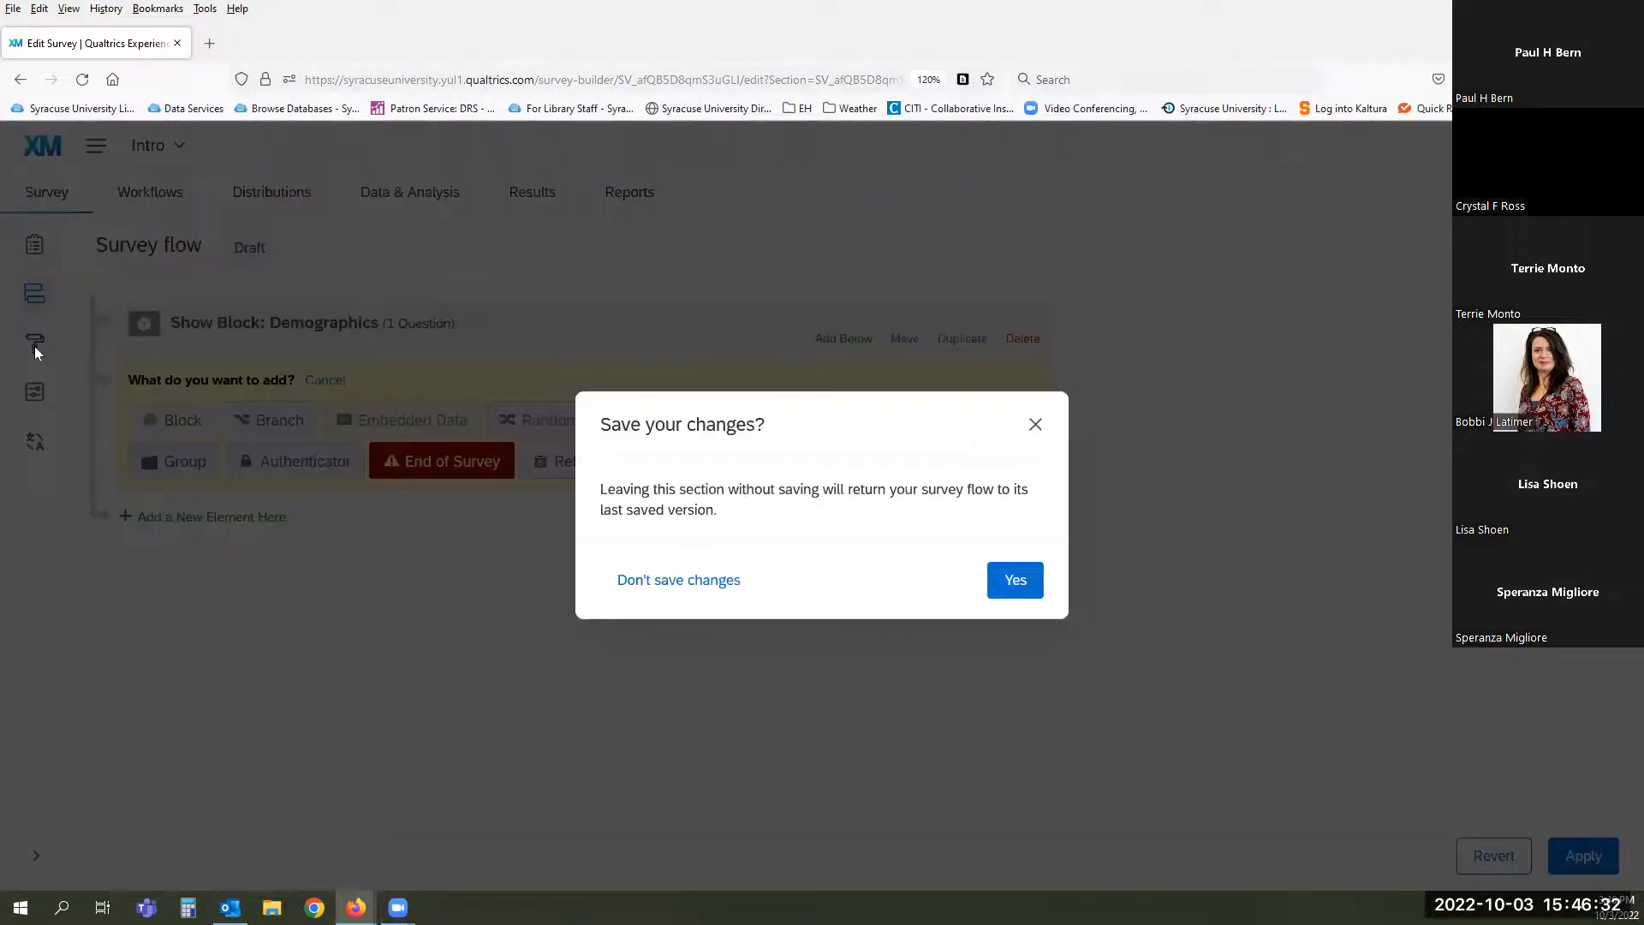
pyautogui.click(715, 580)
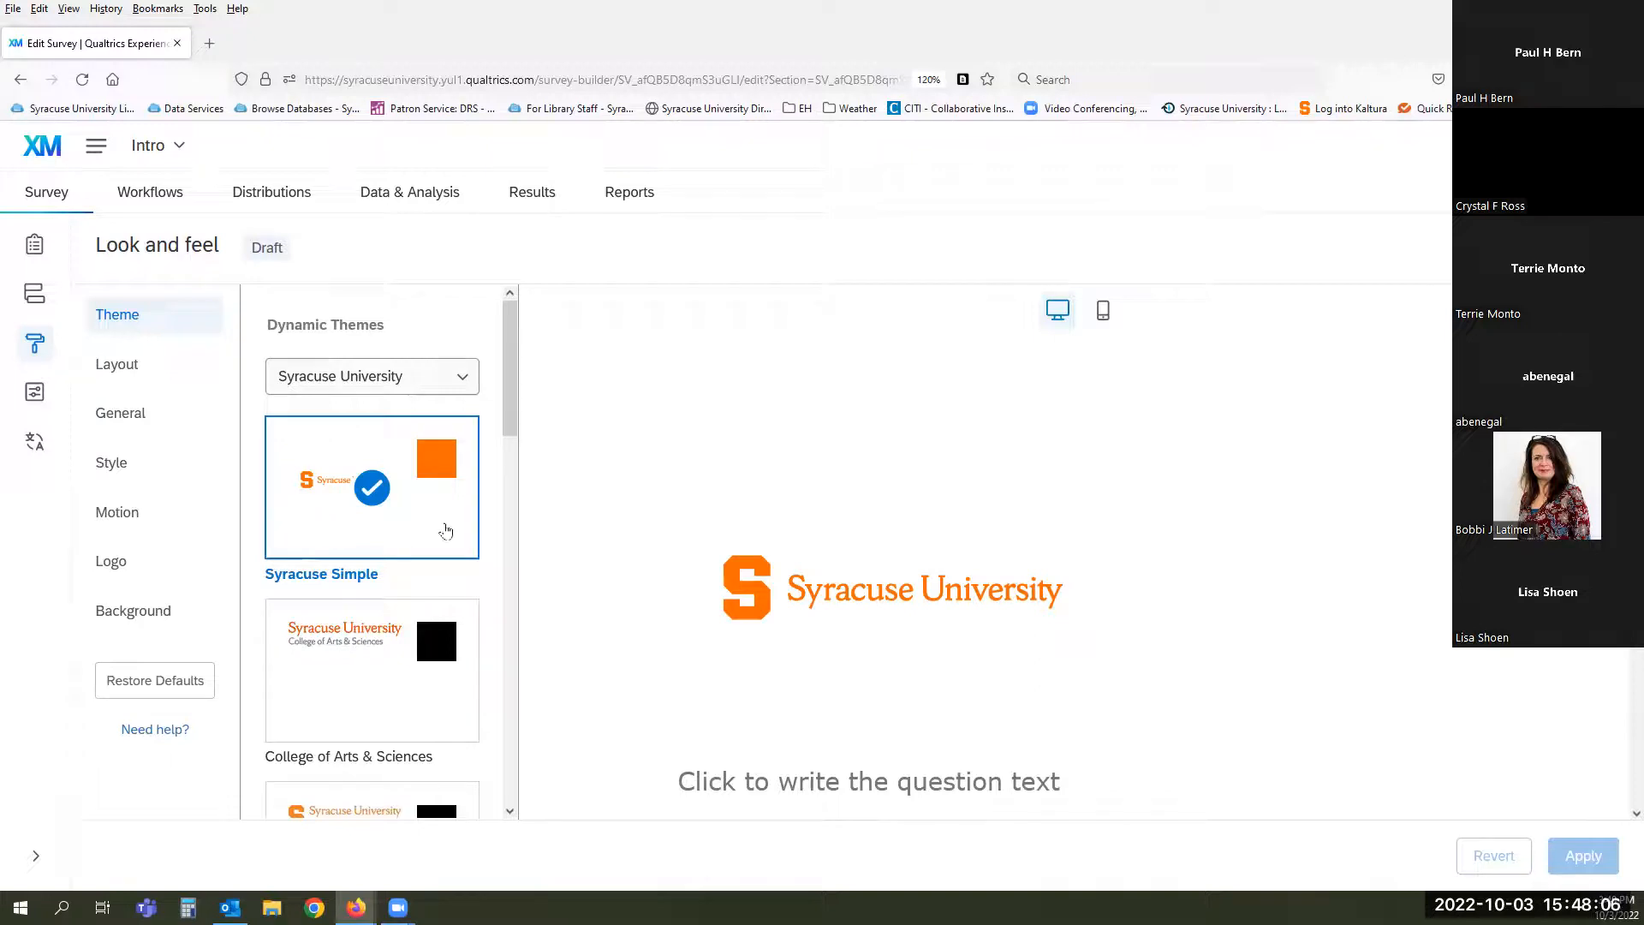
pyautogui.scroll(-4, 291, 522)
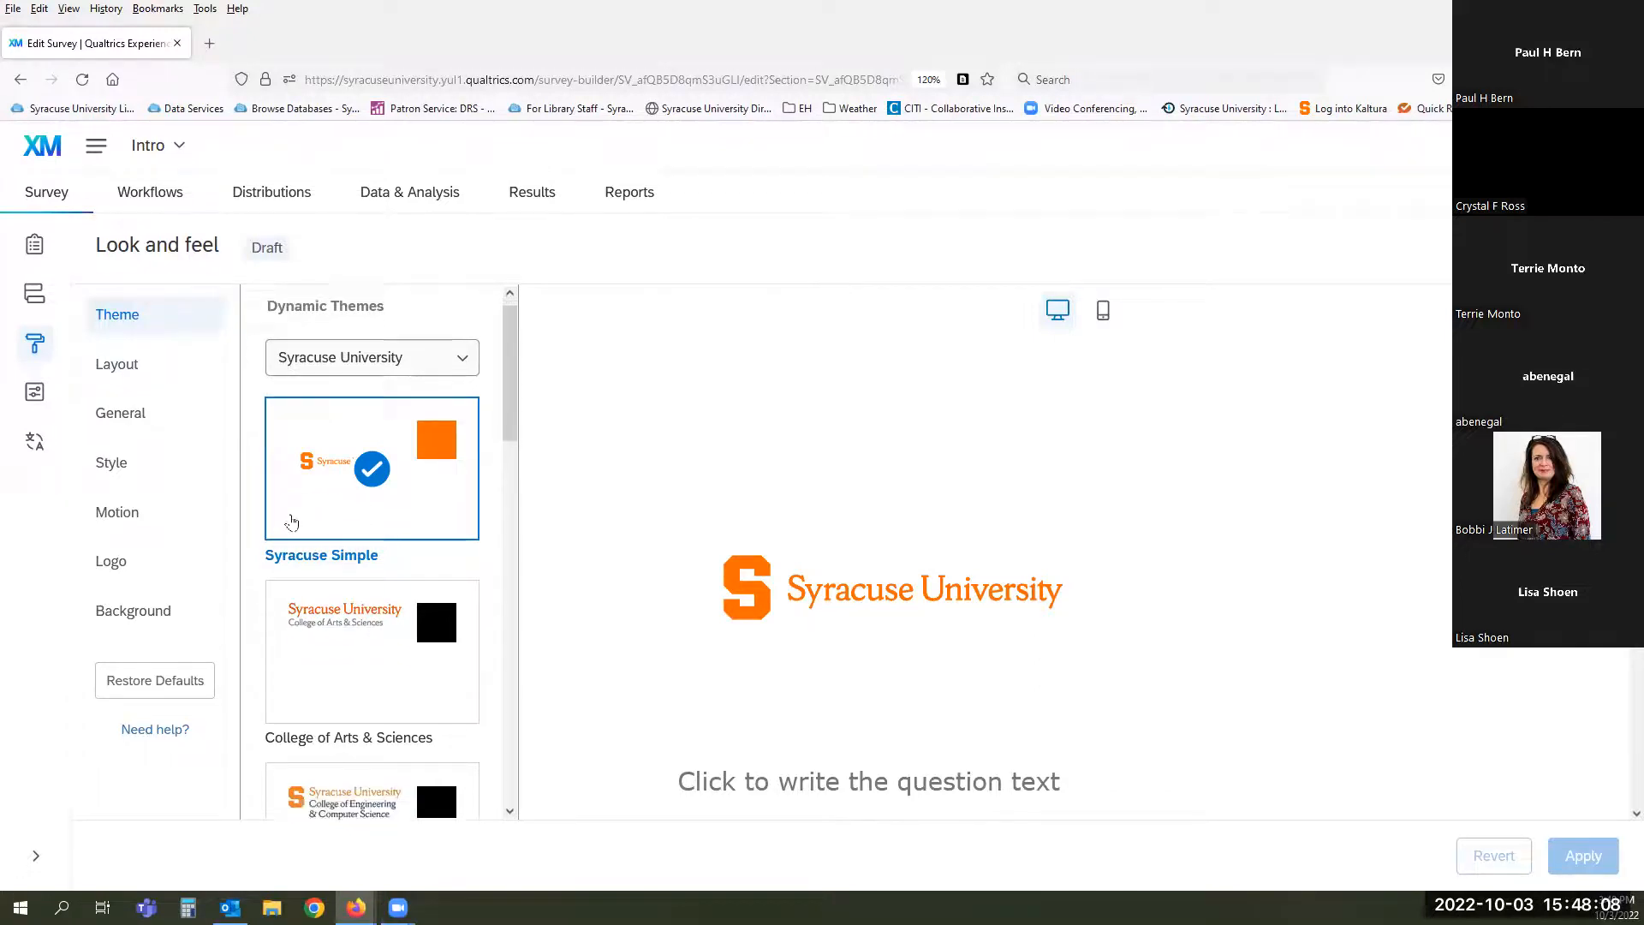
pyautogui.scroll(4, 291, 522)
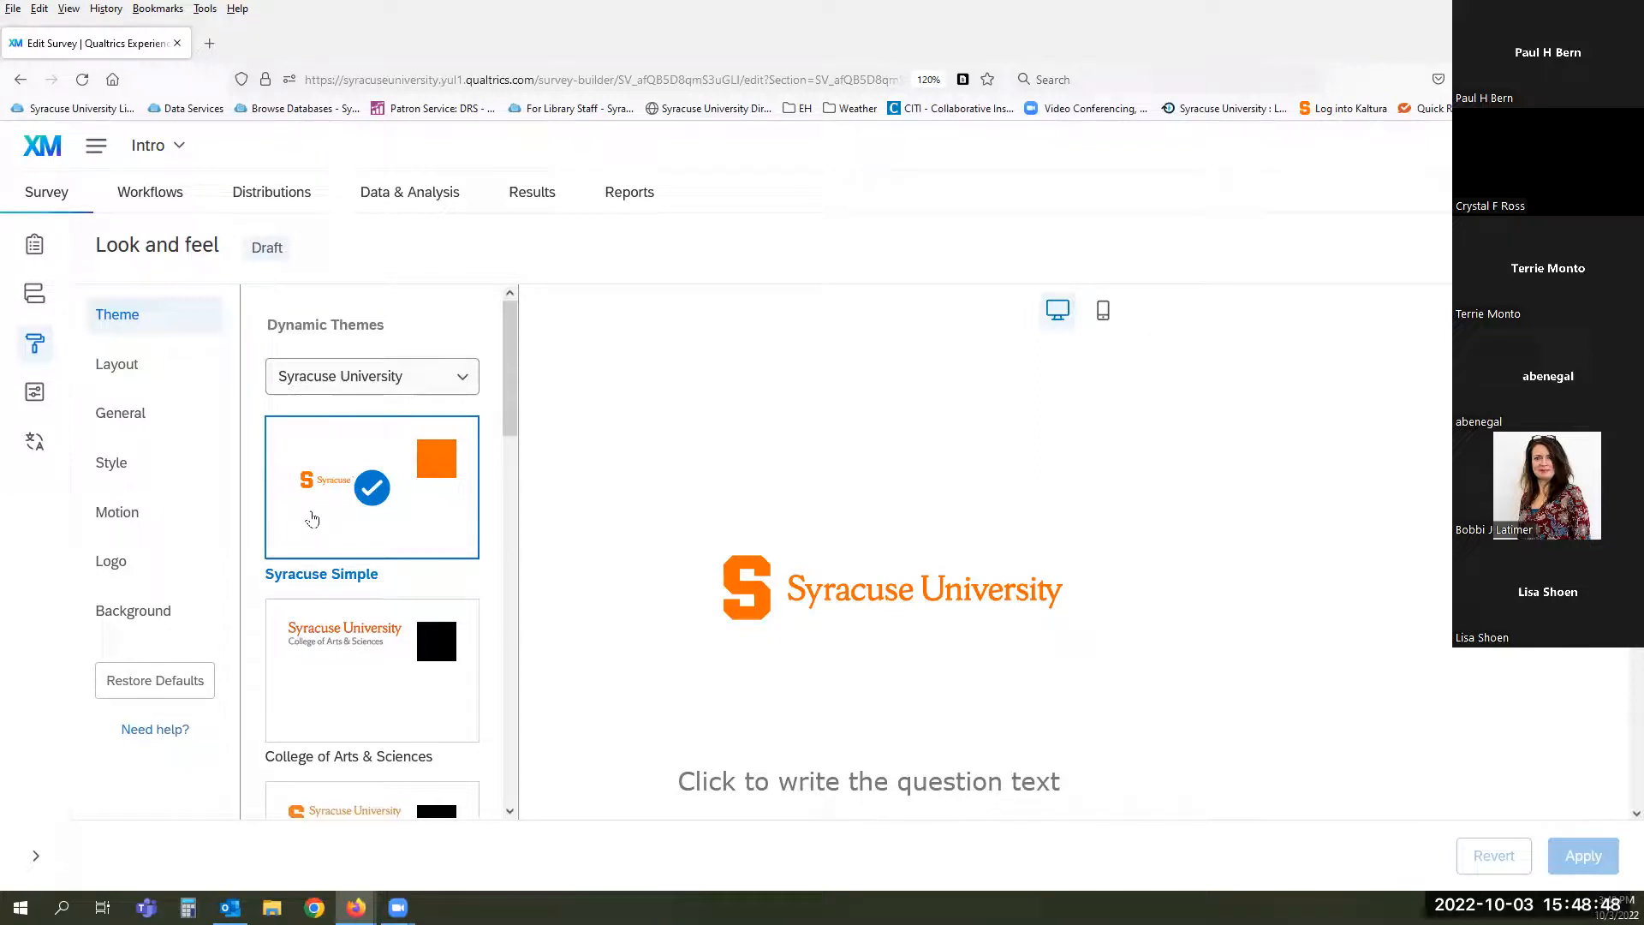
pyautogui.scroll(-2, 661, 531)
pyautogui.scroll(-3, 660, 531)
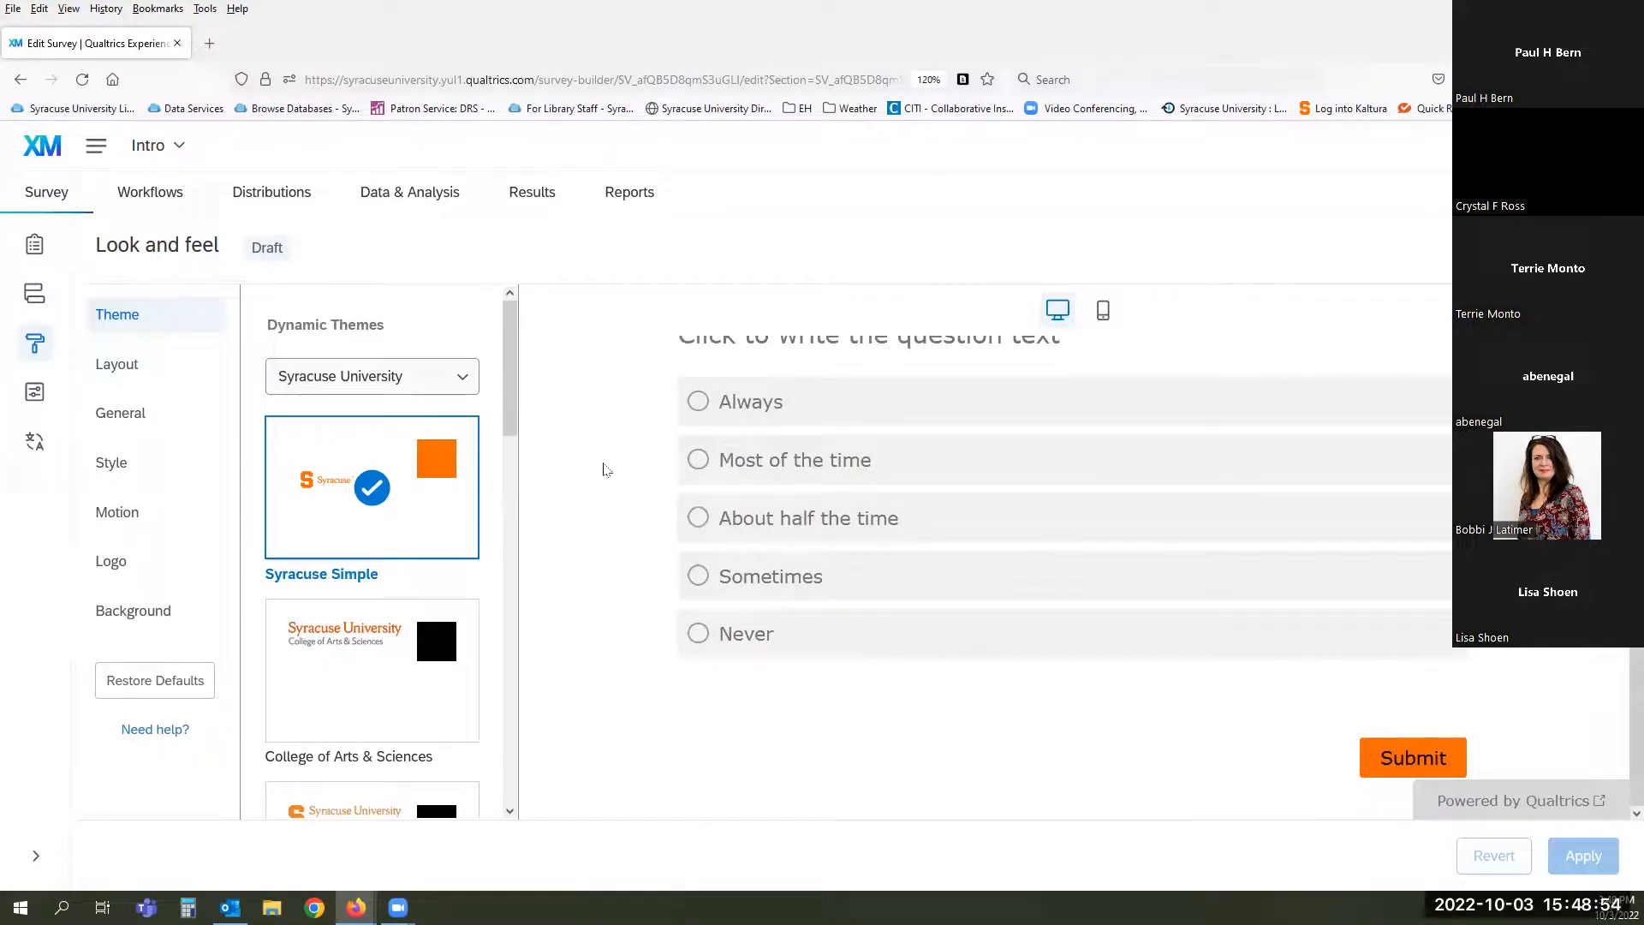
# - Cancel the Simple layout offer to keep the Flat layout, then show the General look and feel settings
pyautogui.click(117, 365)
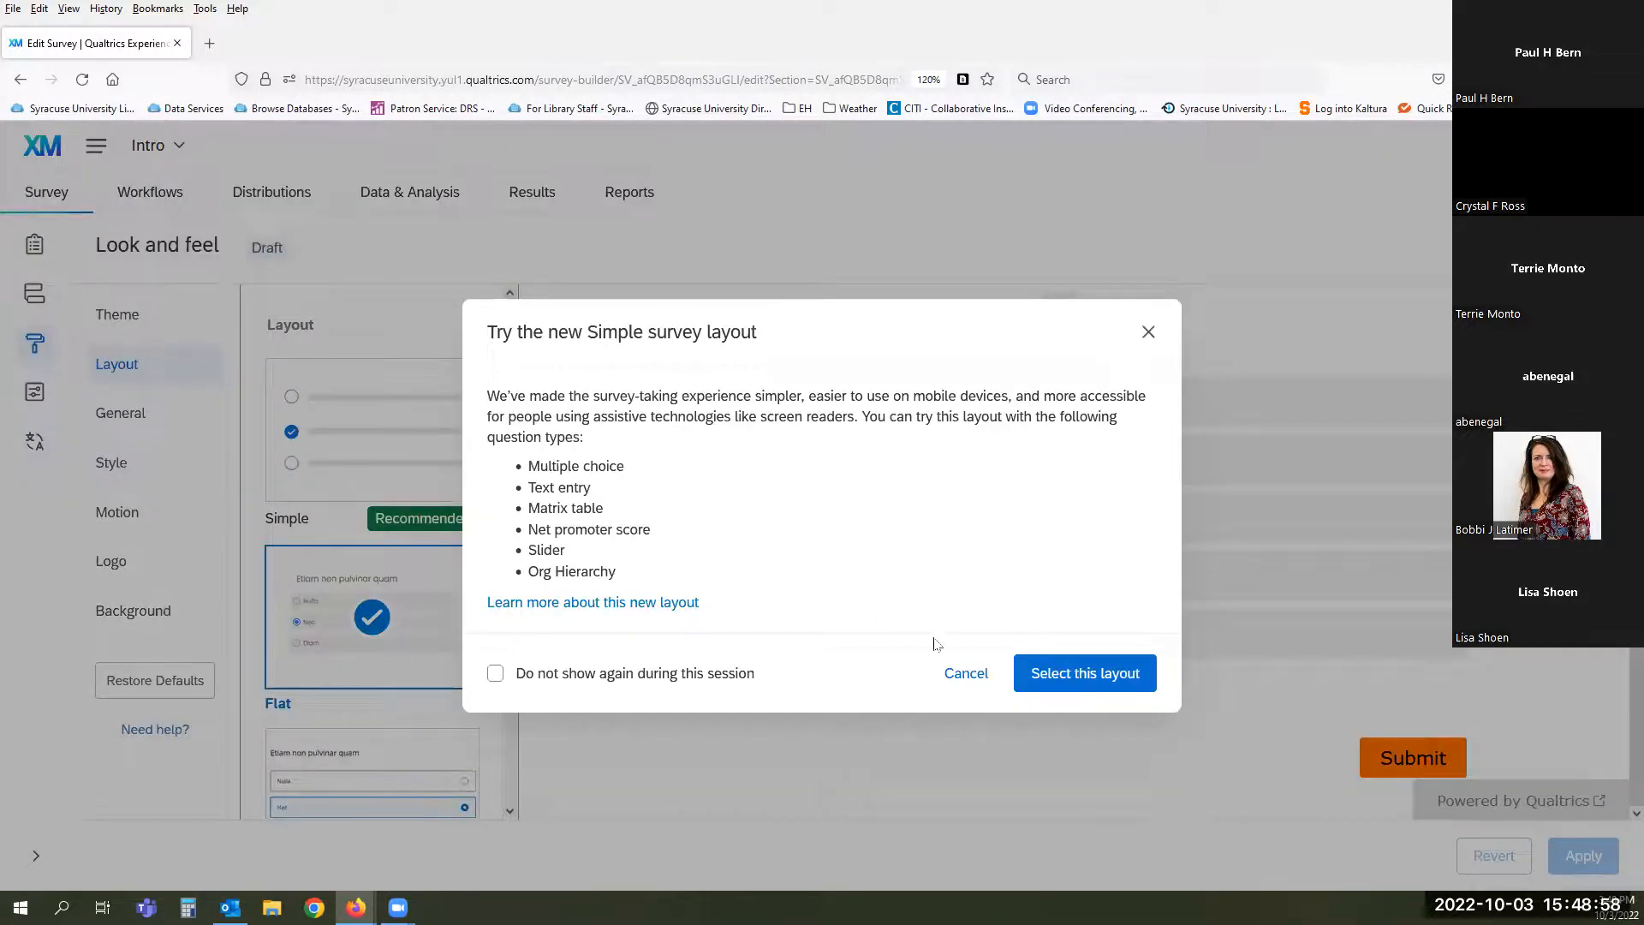
pyautogui.click(966, 678)
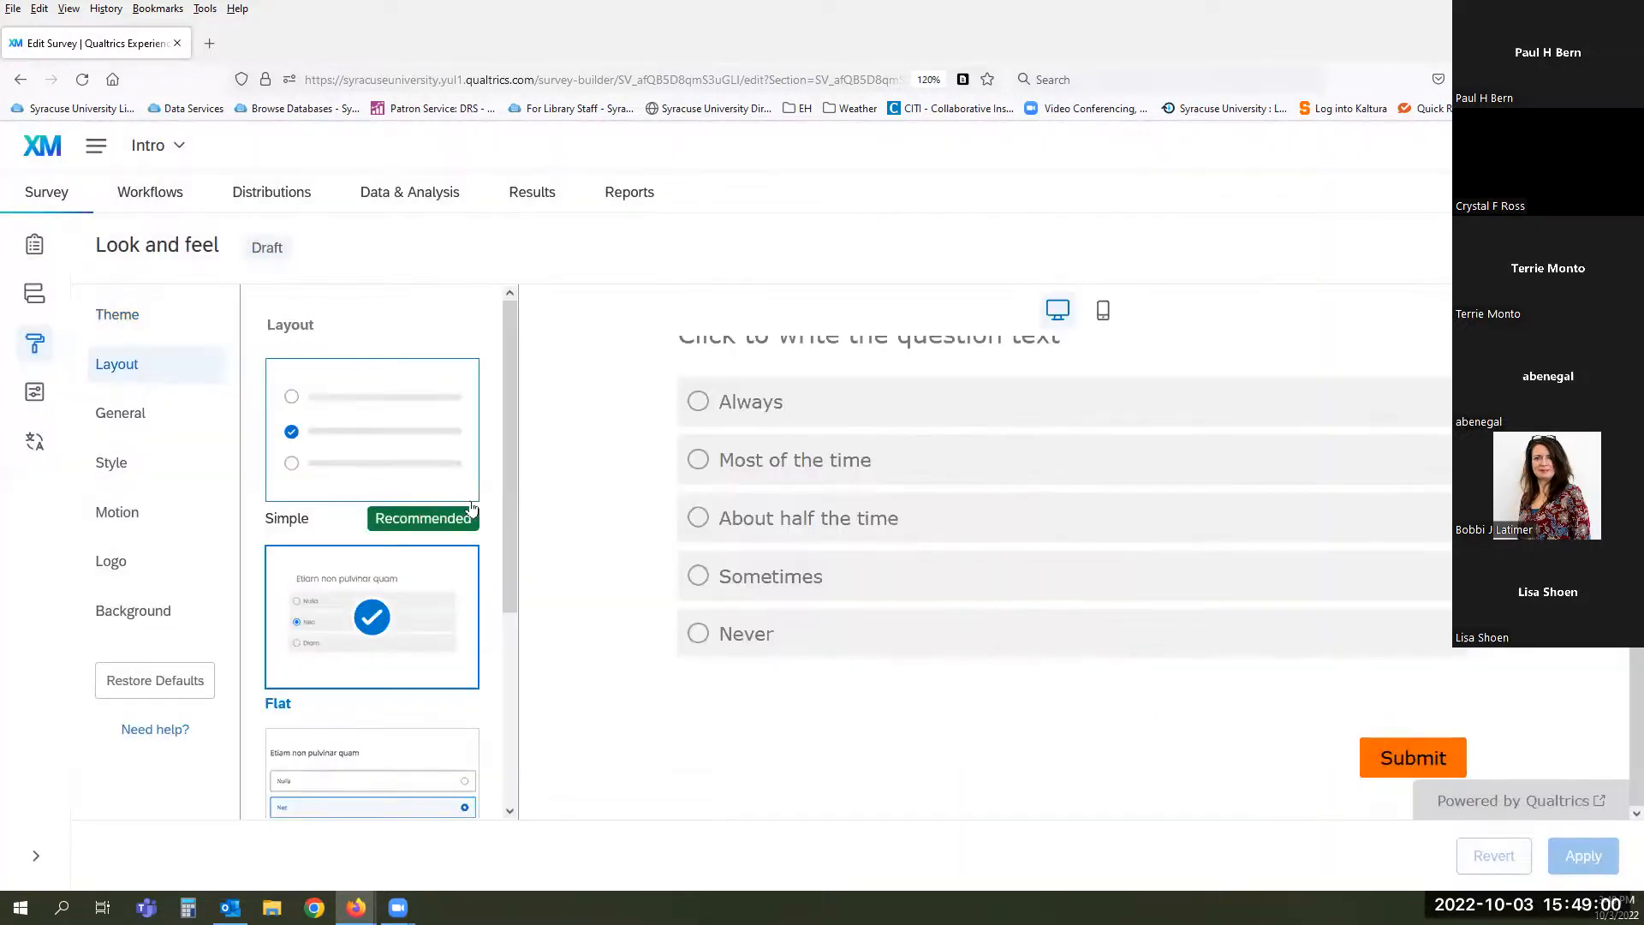
pyautogui.click(124, 418)
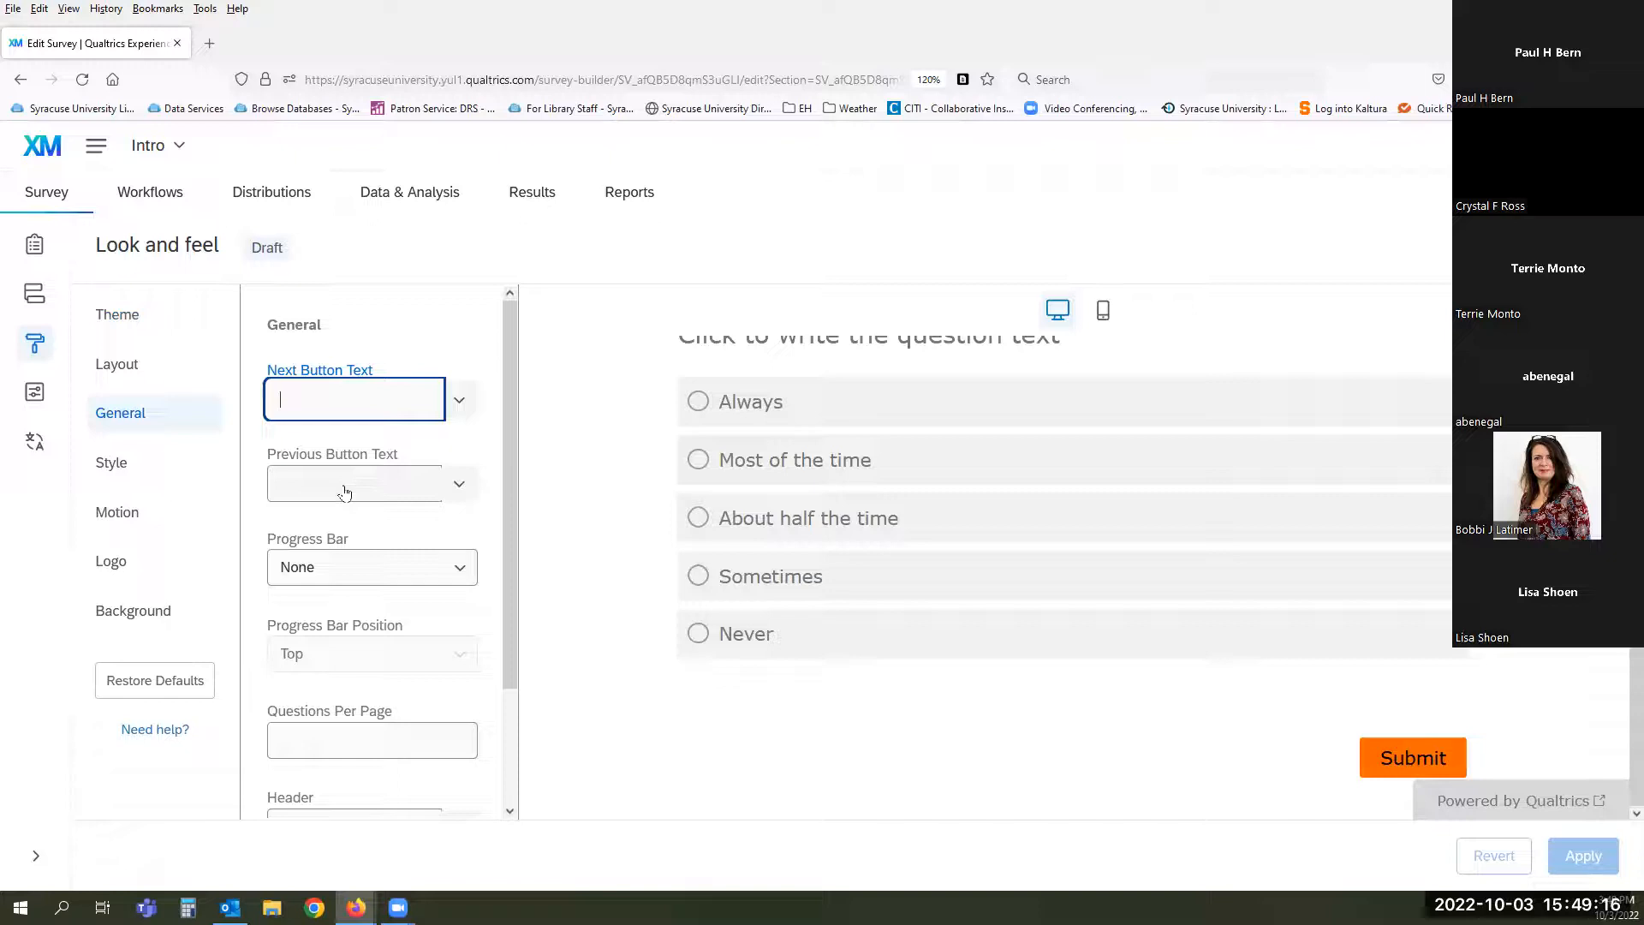
# - Keep the progress bar at None and move to Style settings with #F76900 colours and Verdana font
pyautogui.click(460, 570)
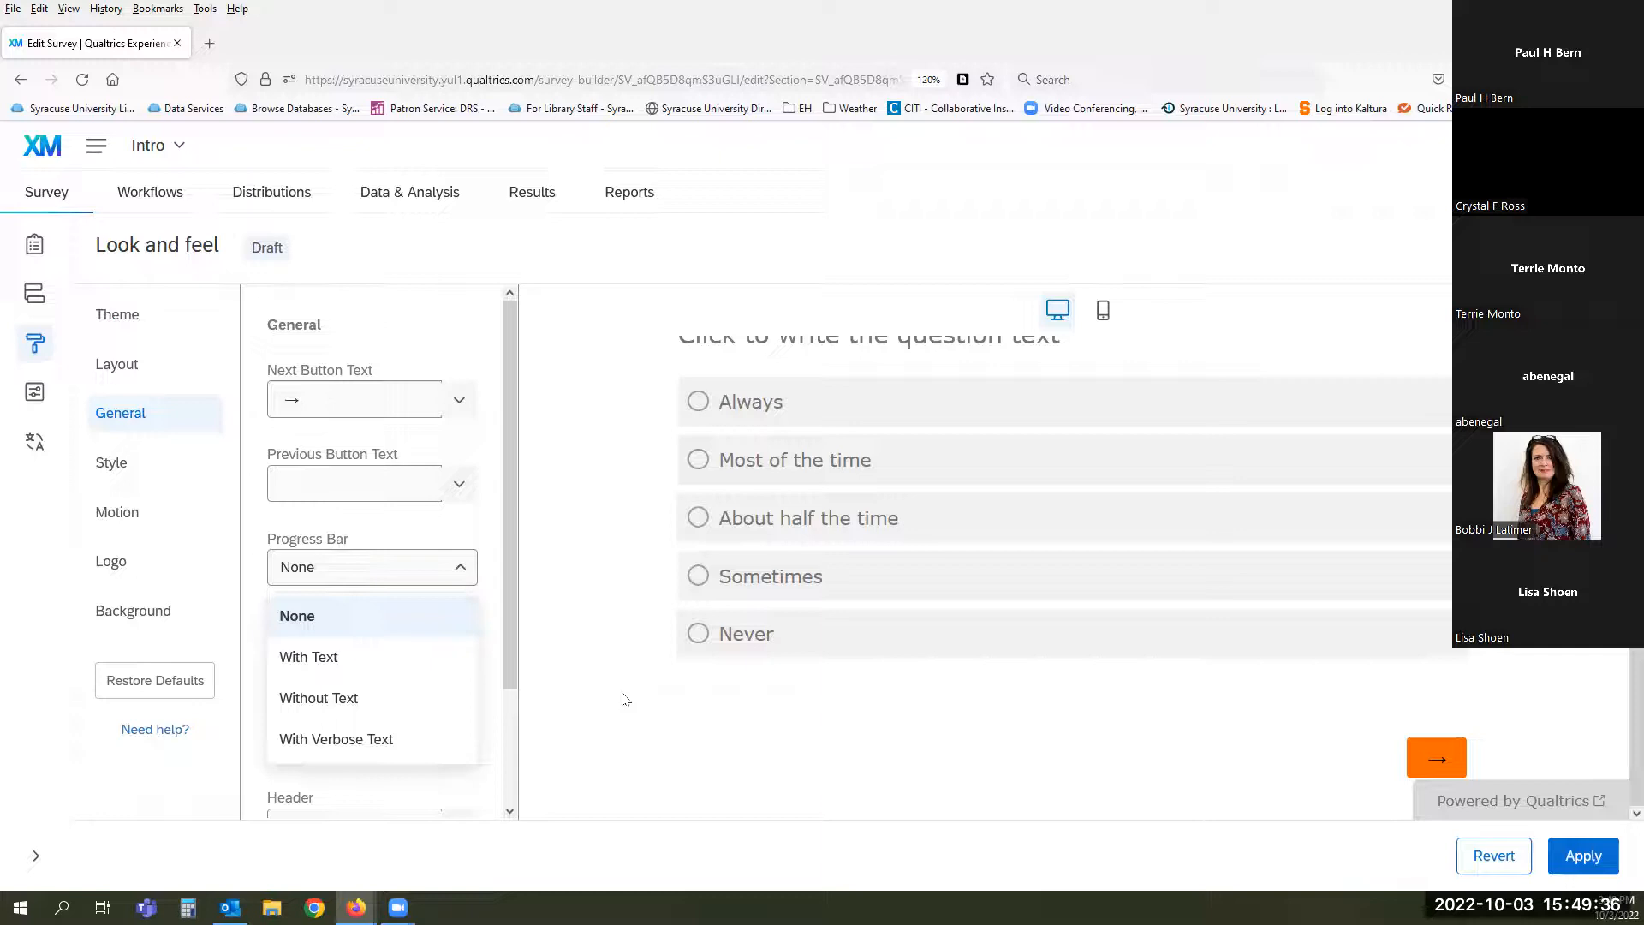
pyautogui.click(407, 614)
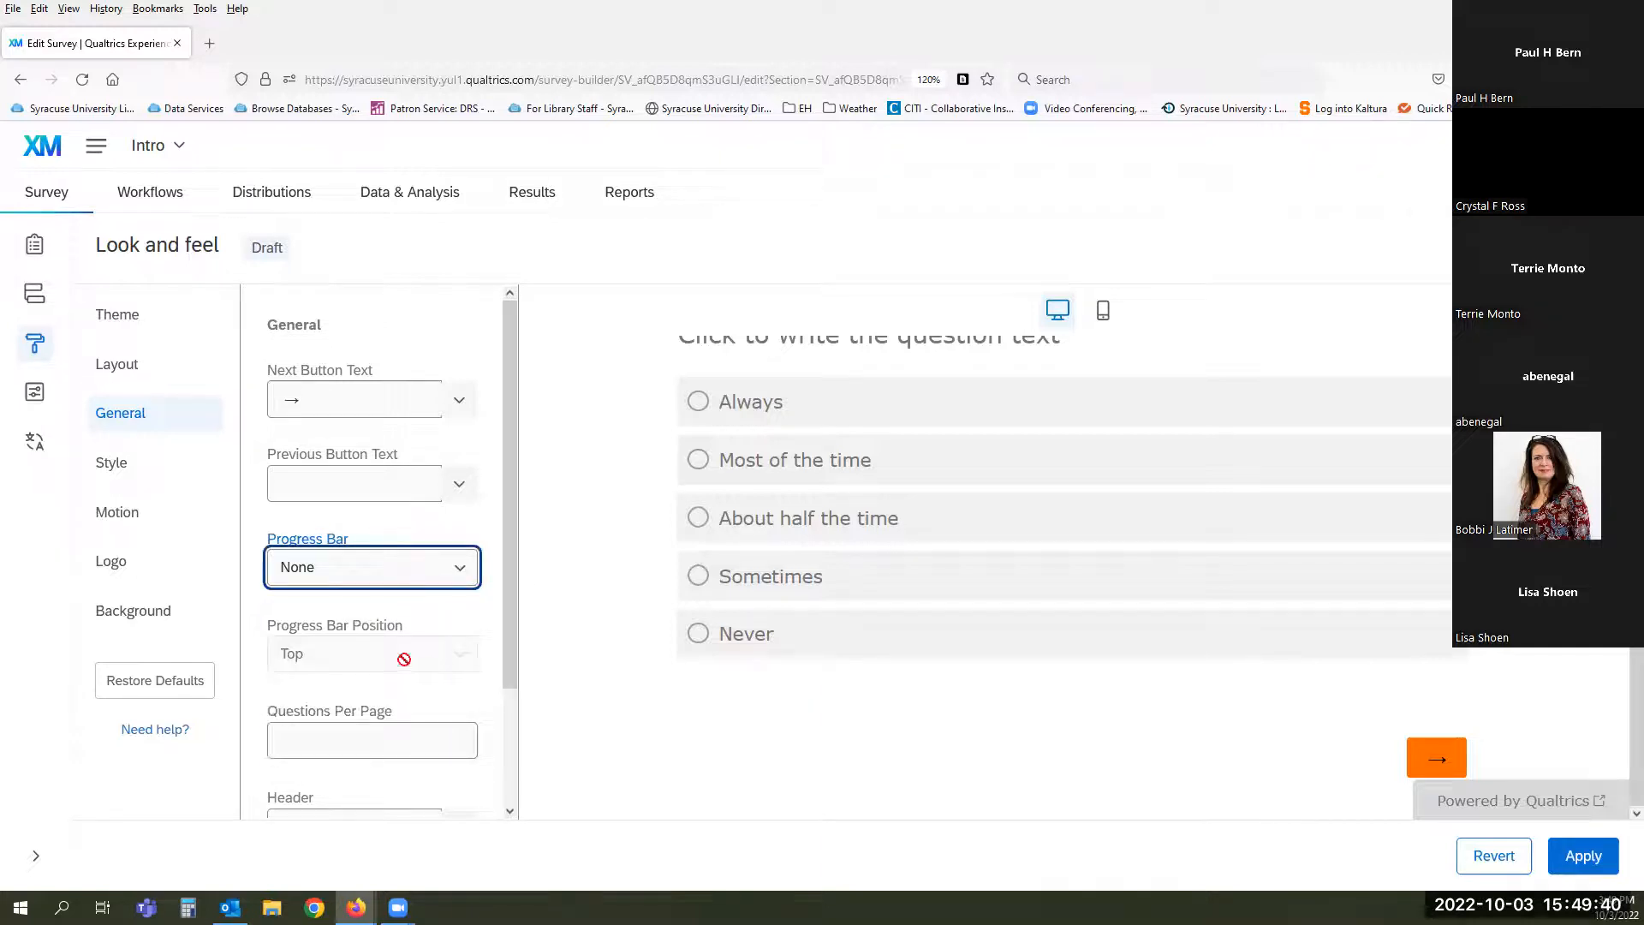
pyautogui.scroll(-2, 407, 668)
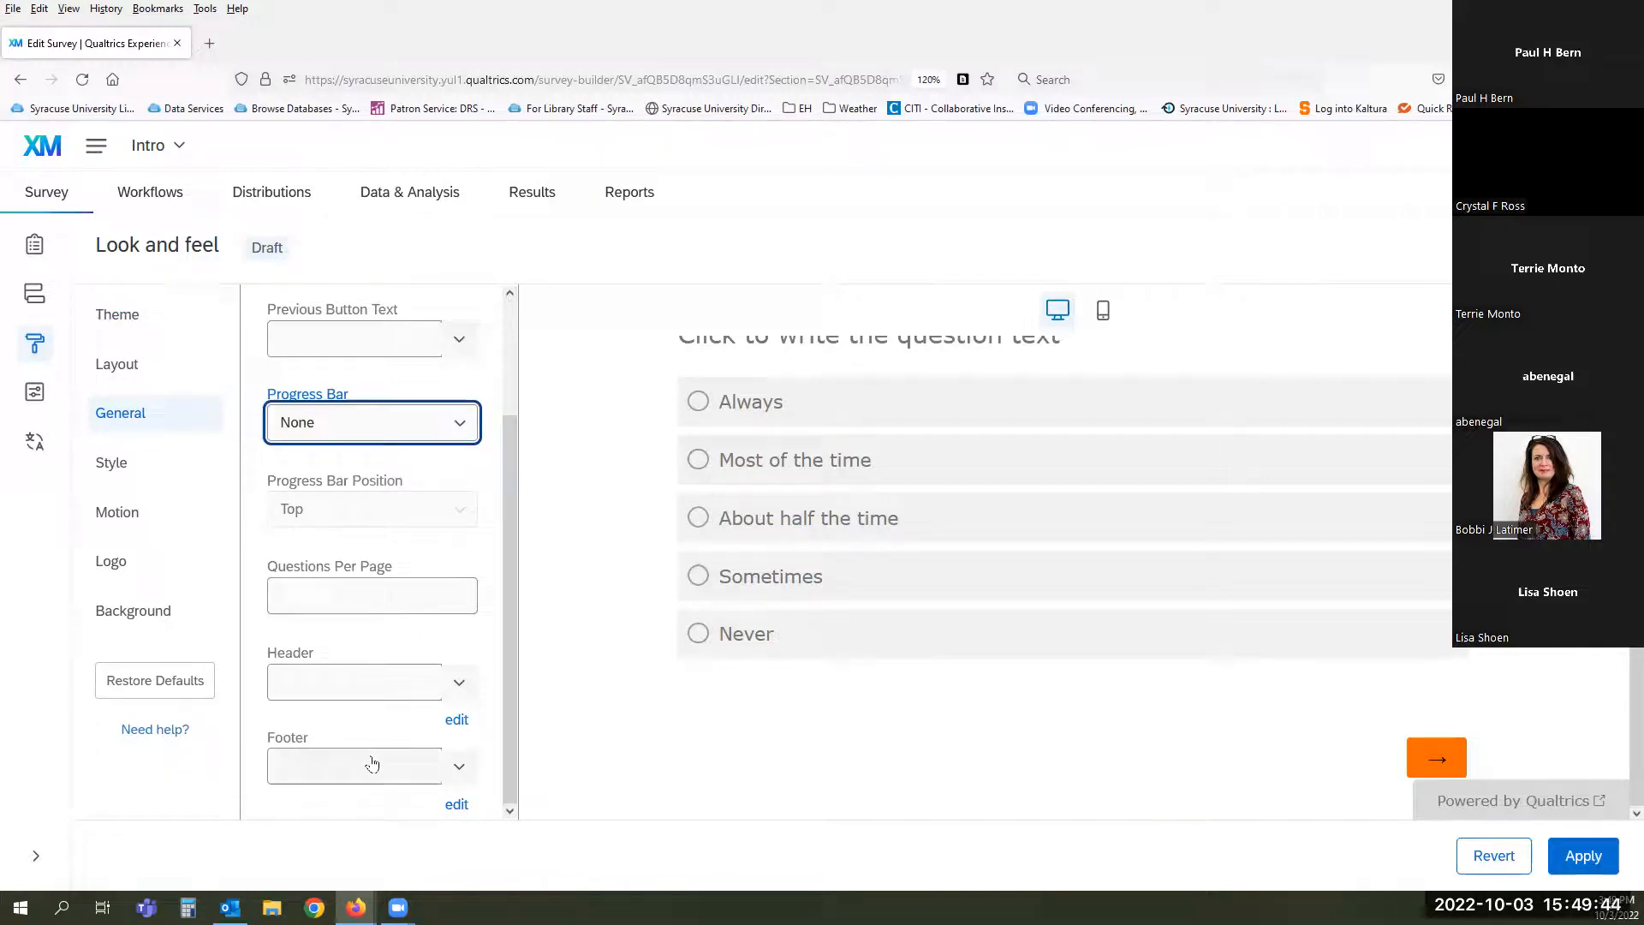
pyautogui.click(117, 466)
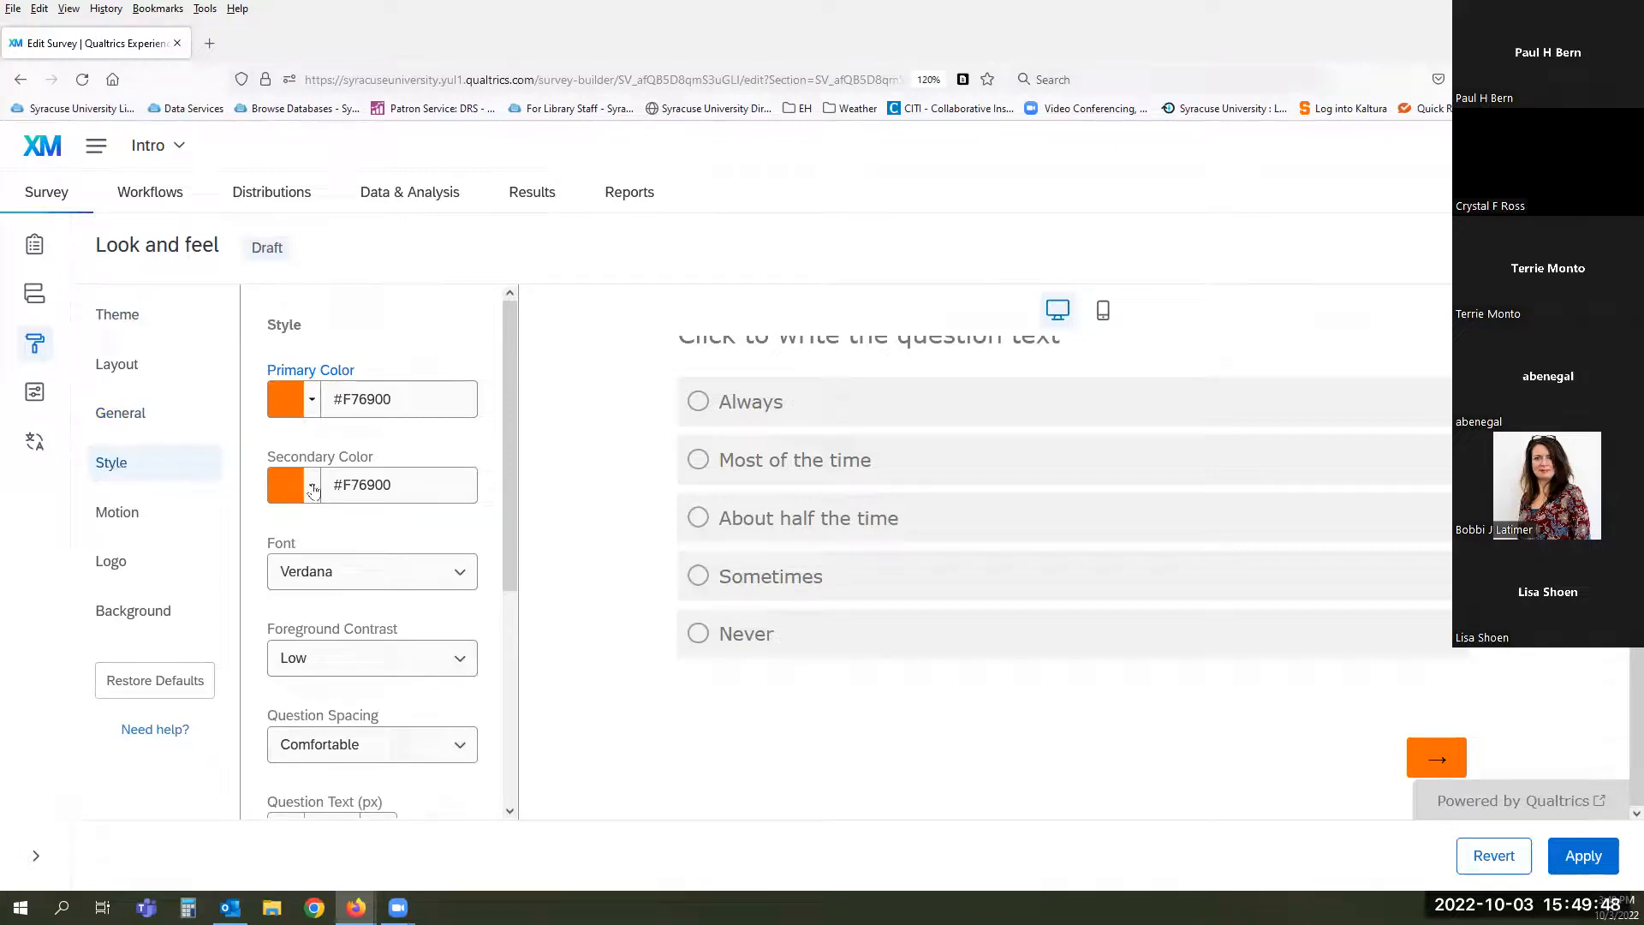
# - Review Motion and Logo settings, ending on the Background page with a #FFFFFF colour background
pyautogui.click(117, 523)
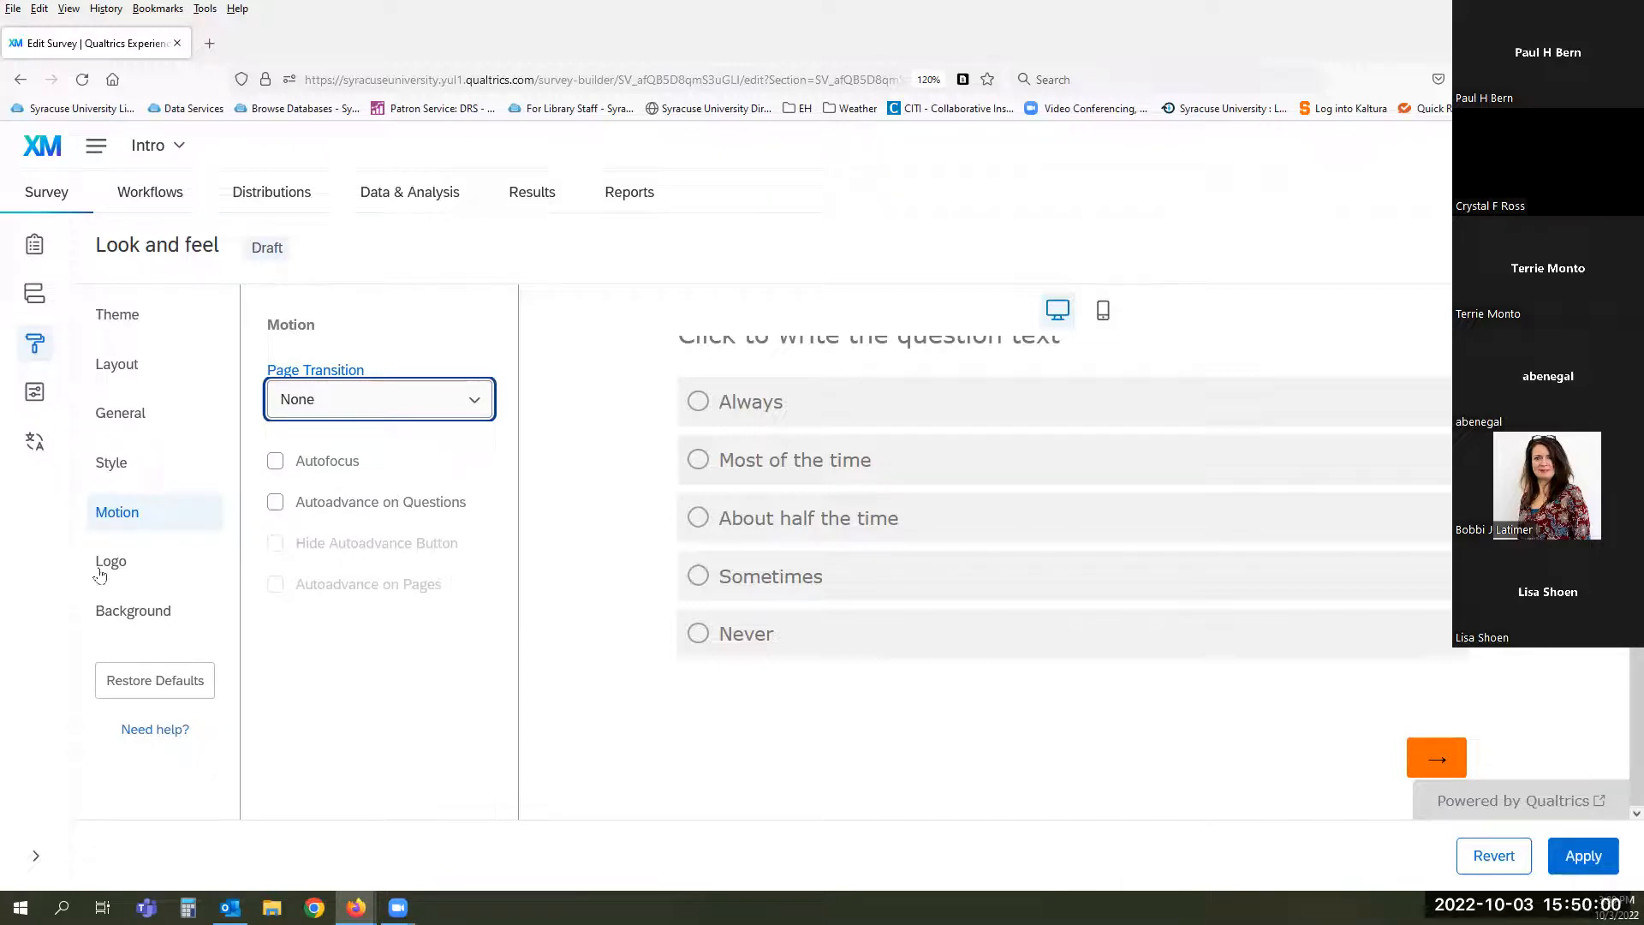
pyautogui.click(103, 572)
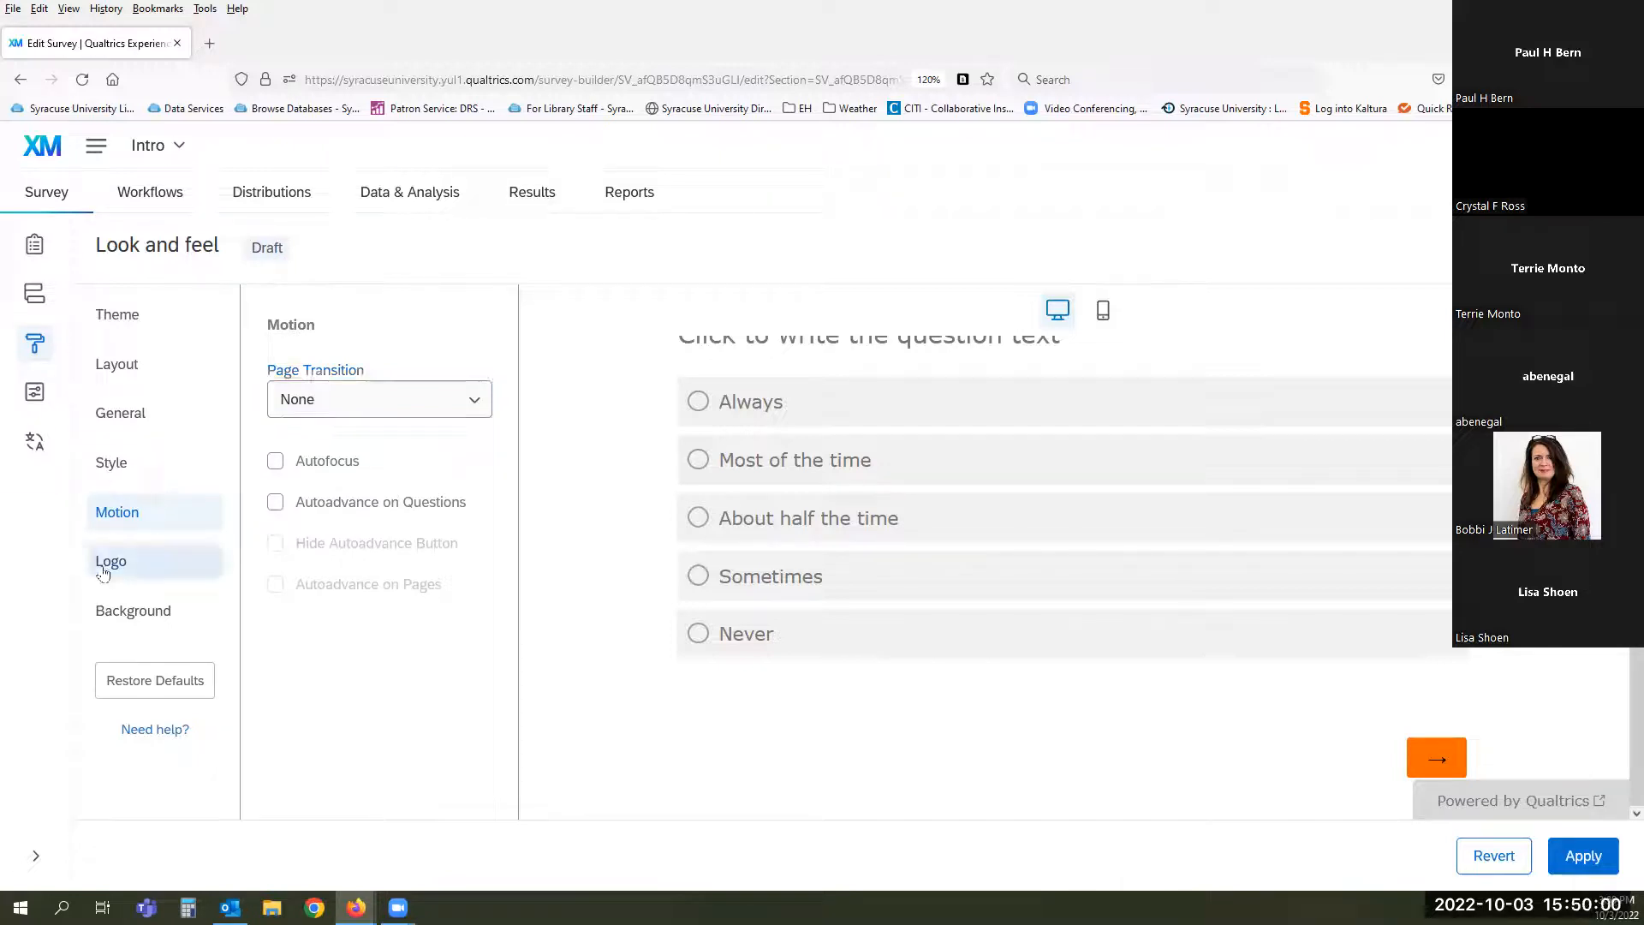
pyautogui.click(128, 614)
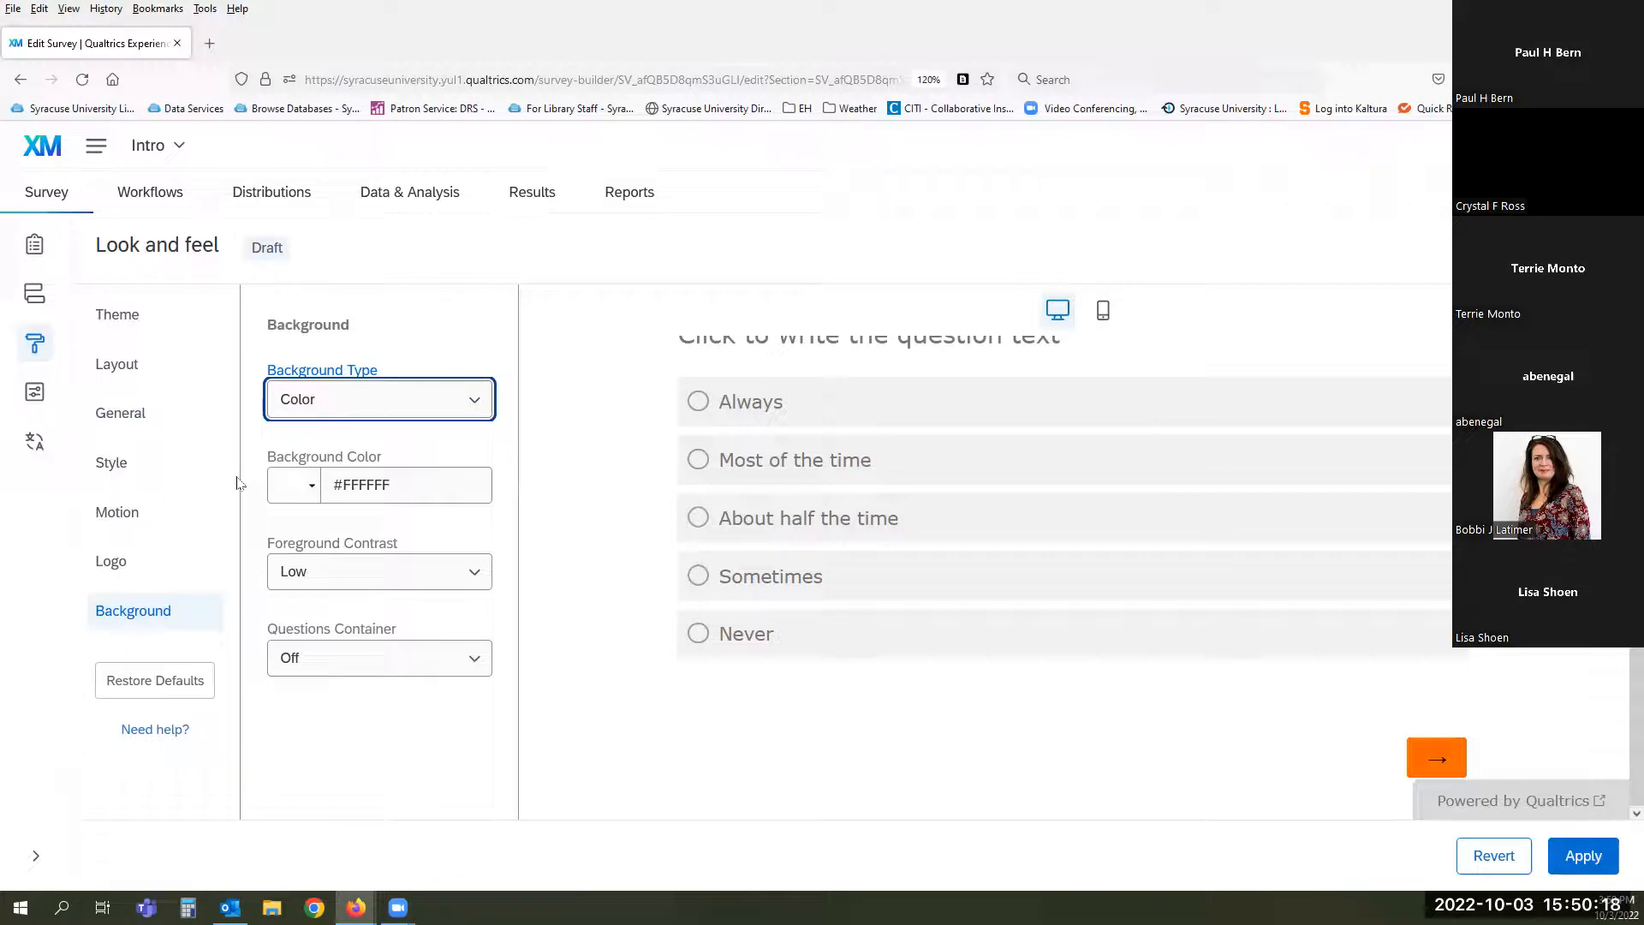
# - Discard the look and feel changes and scroll through Survey options at General
pyautogui.click(33, 397)
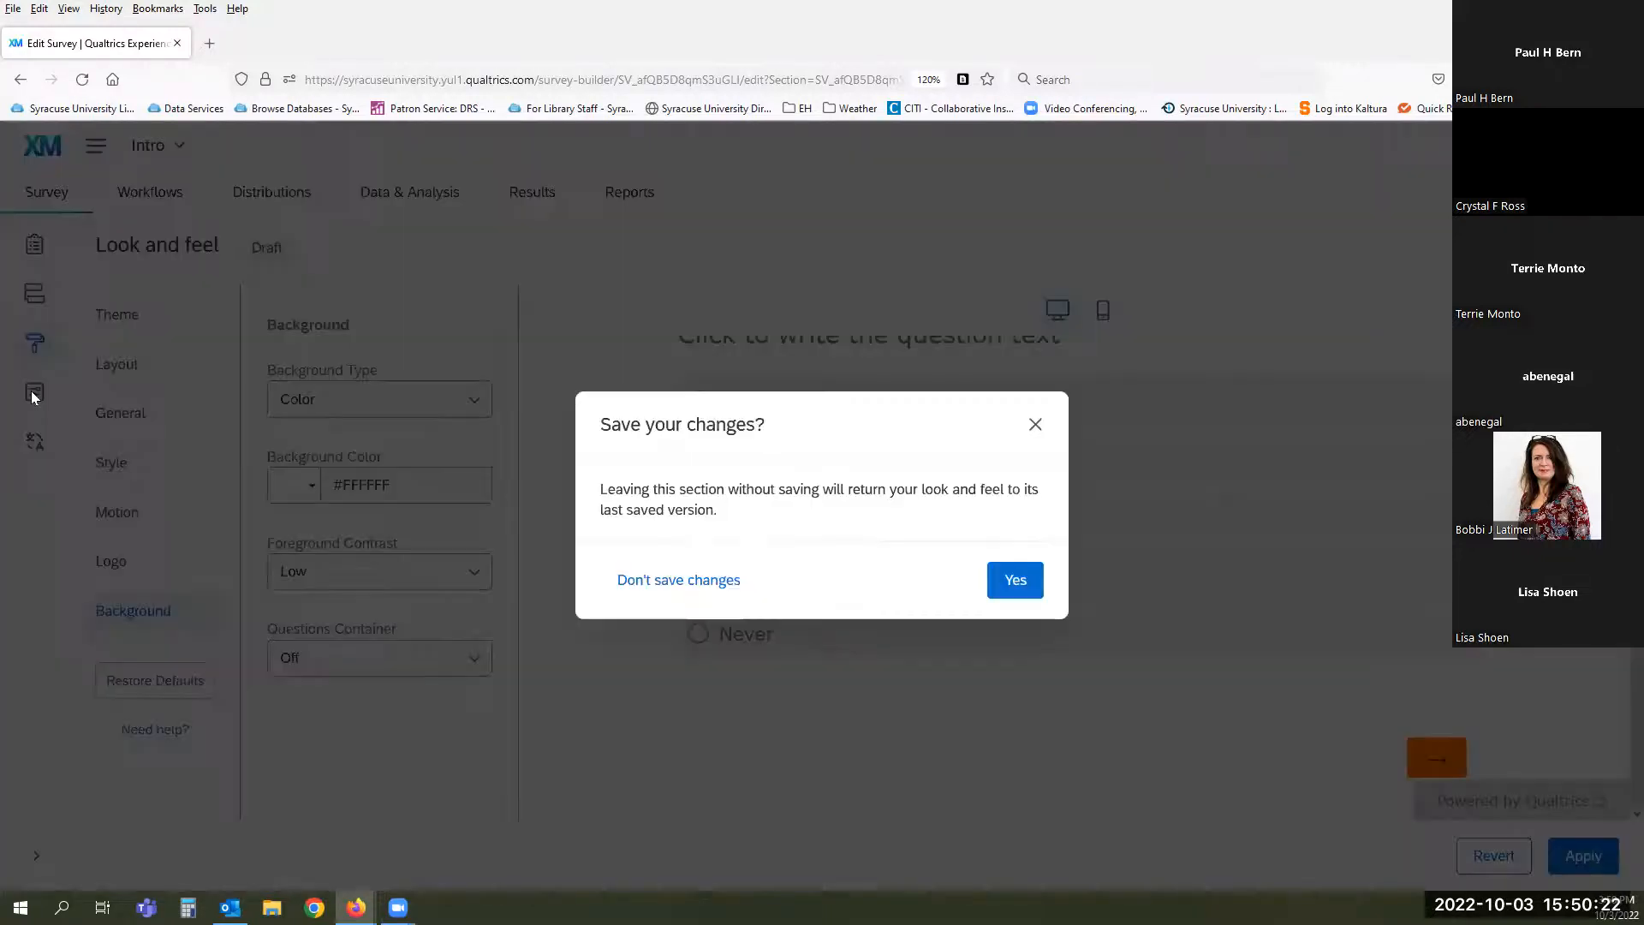
pyautogui.click(680, 583)
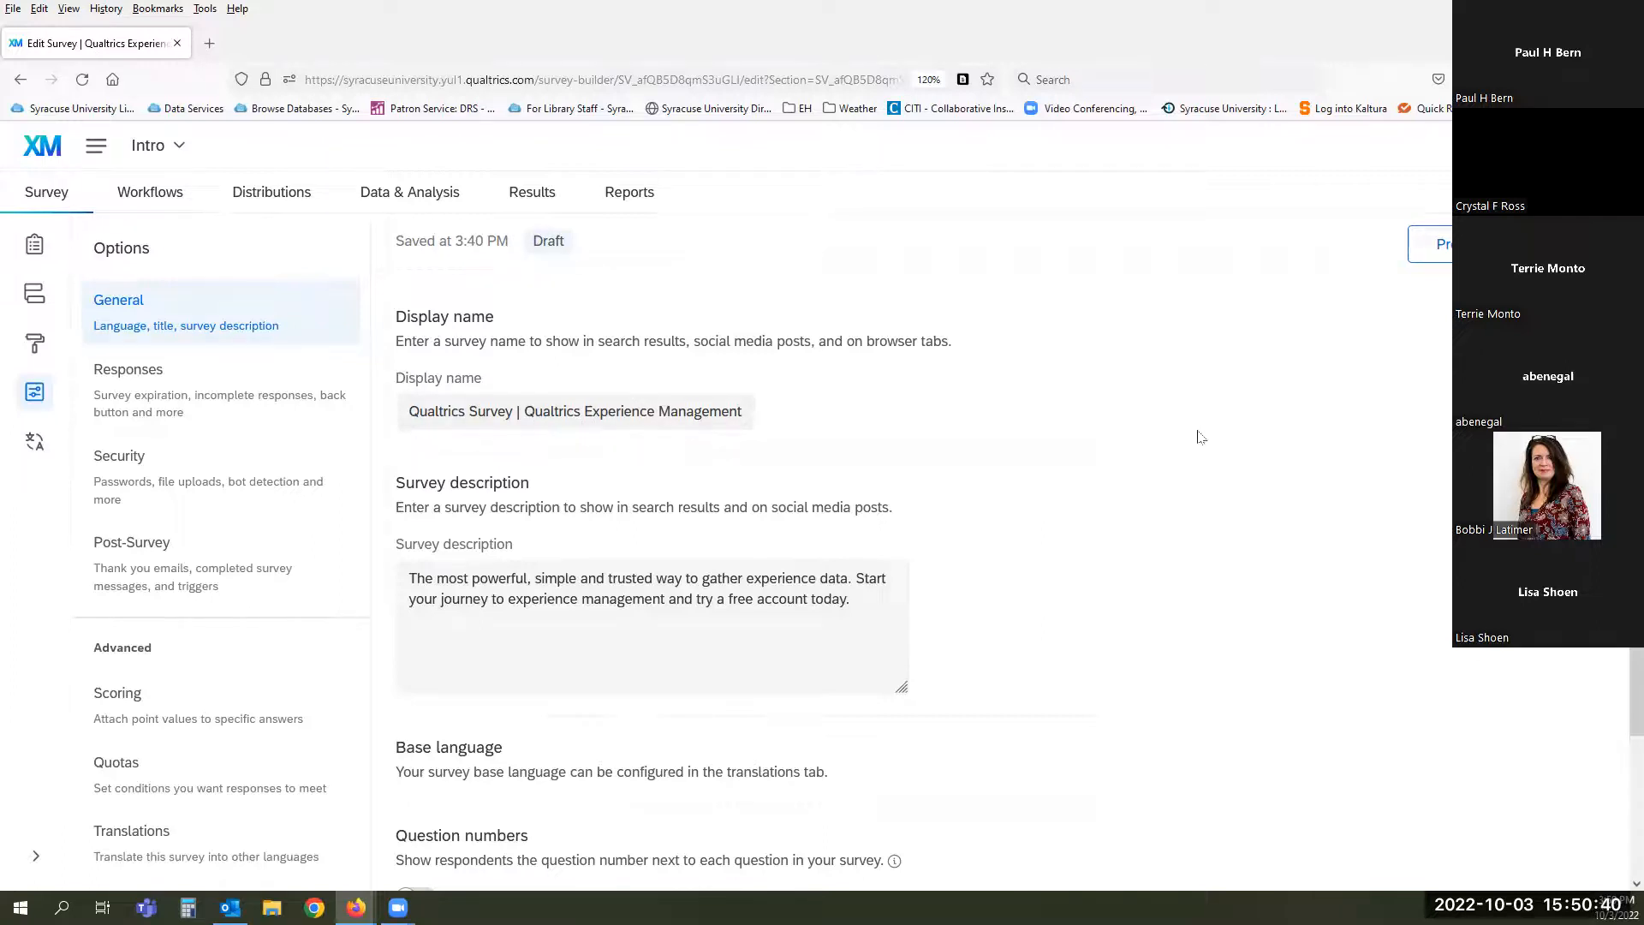
pyautogui.scroll(-2, 1005, 437)
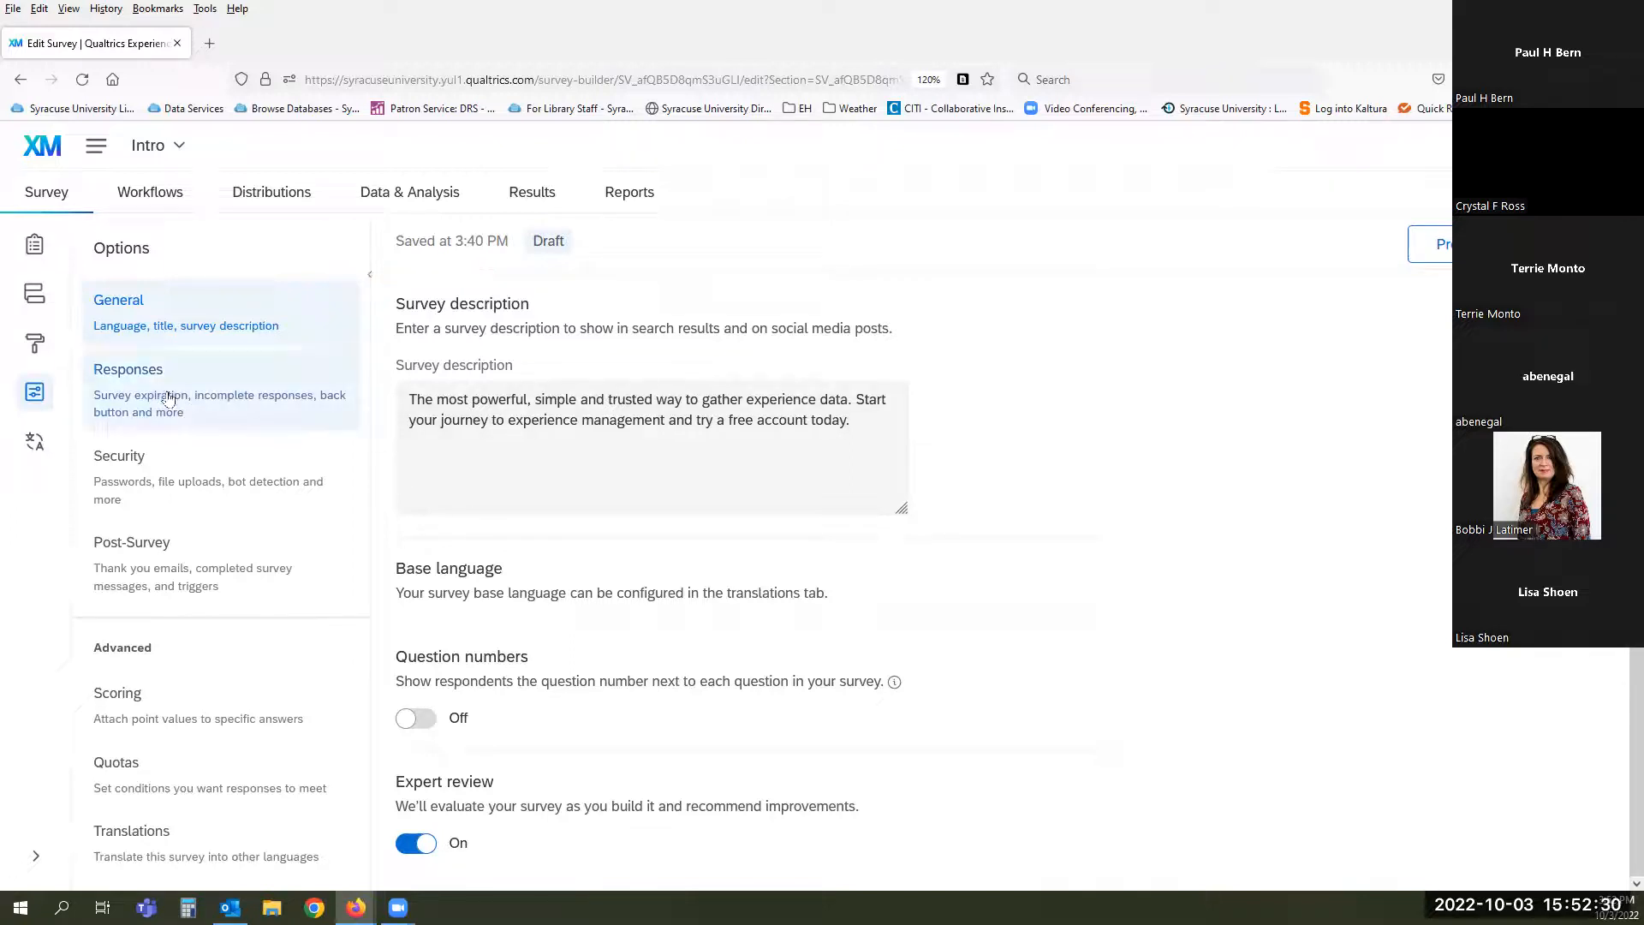
pyautogui.click(264, 396)
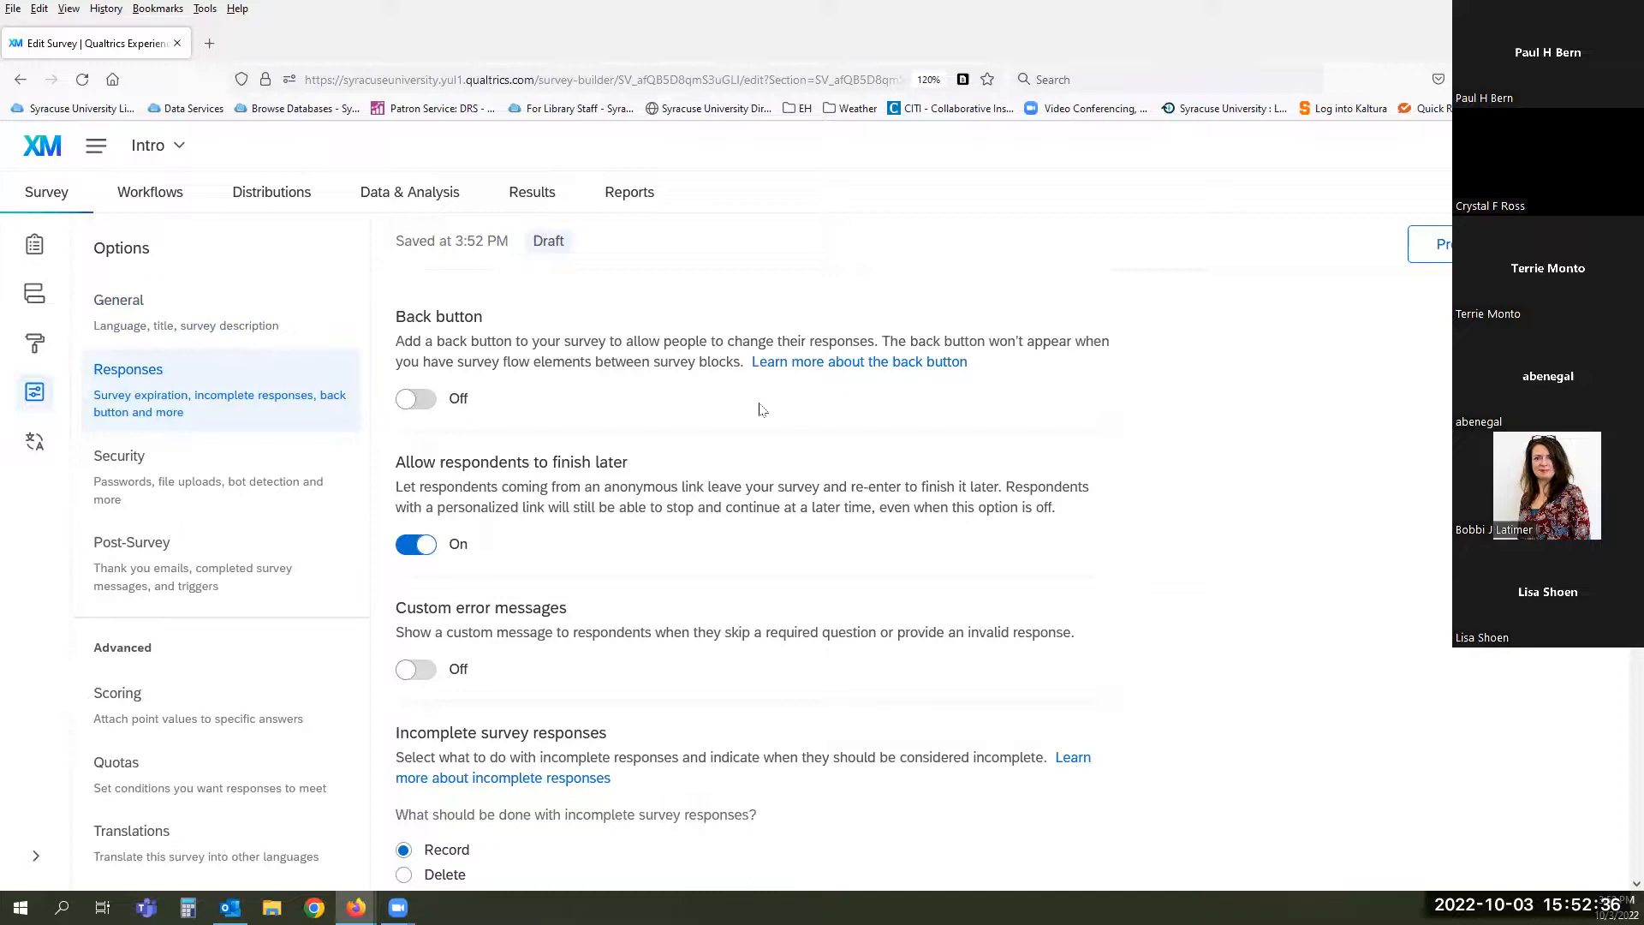
pyautogui.scroll(-2, 758, 408)
pyautogui.scroll(1, 589, 362)
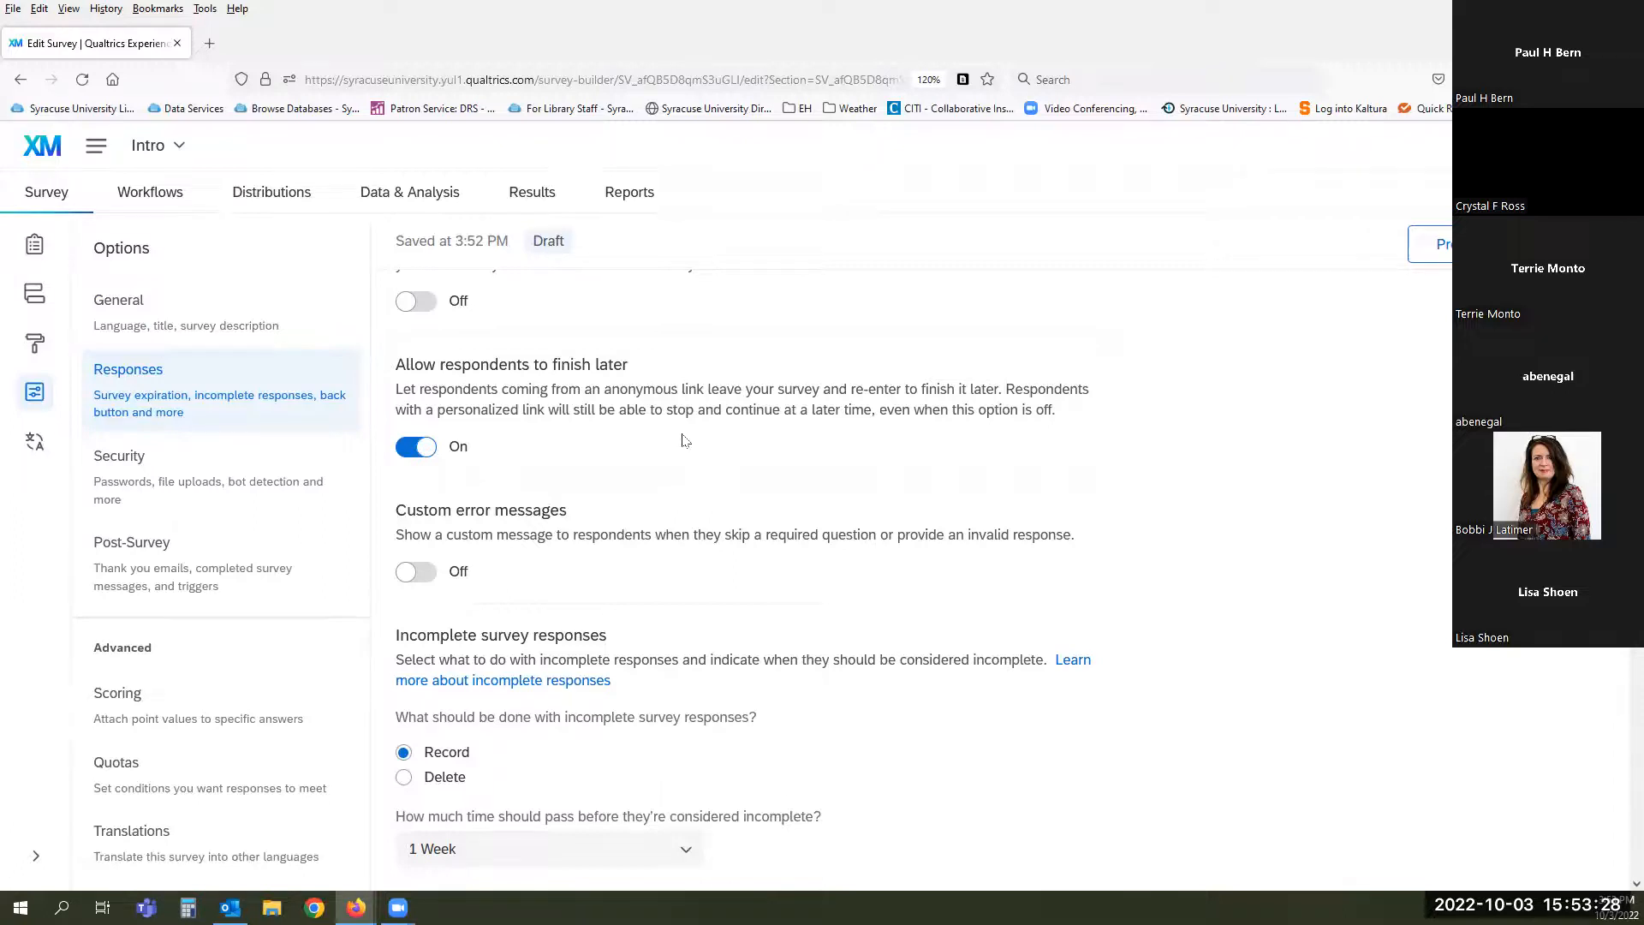
pyautogui.scroll(-2, 685, 441)
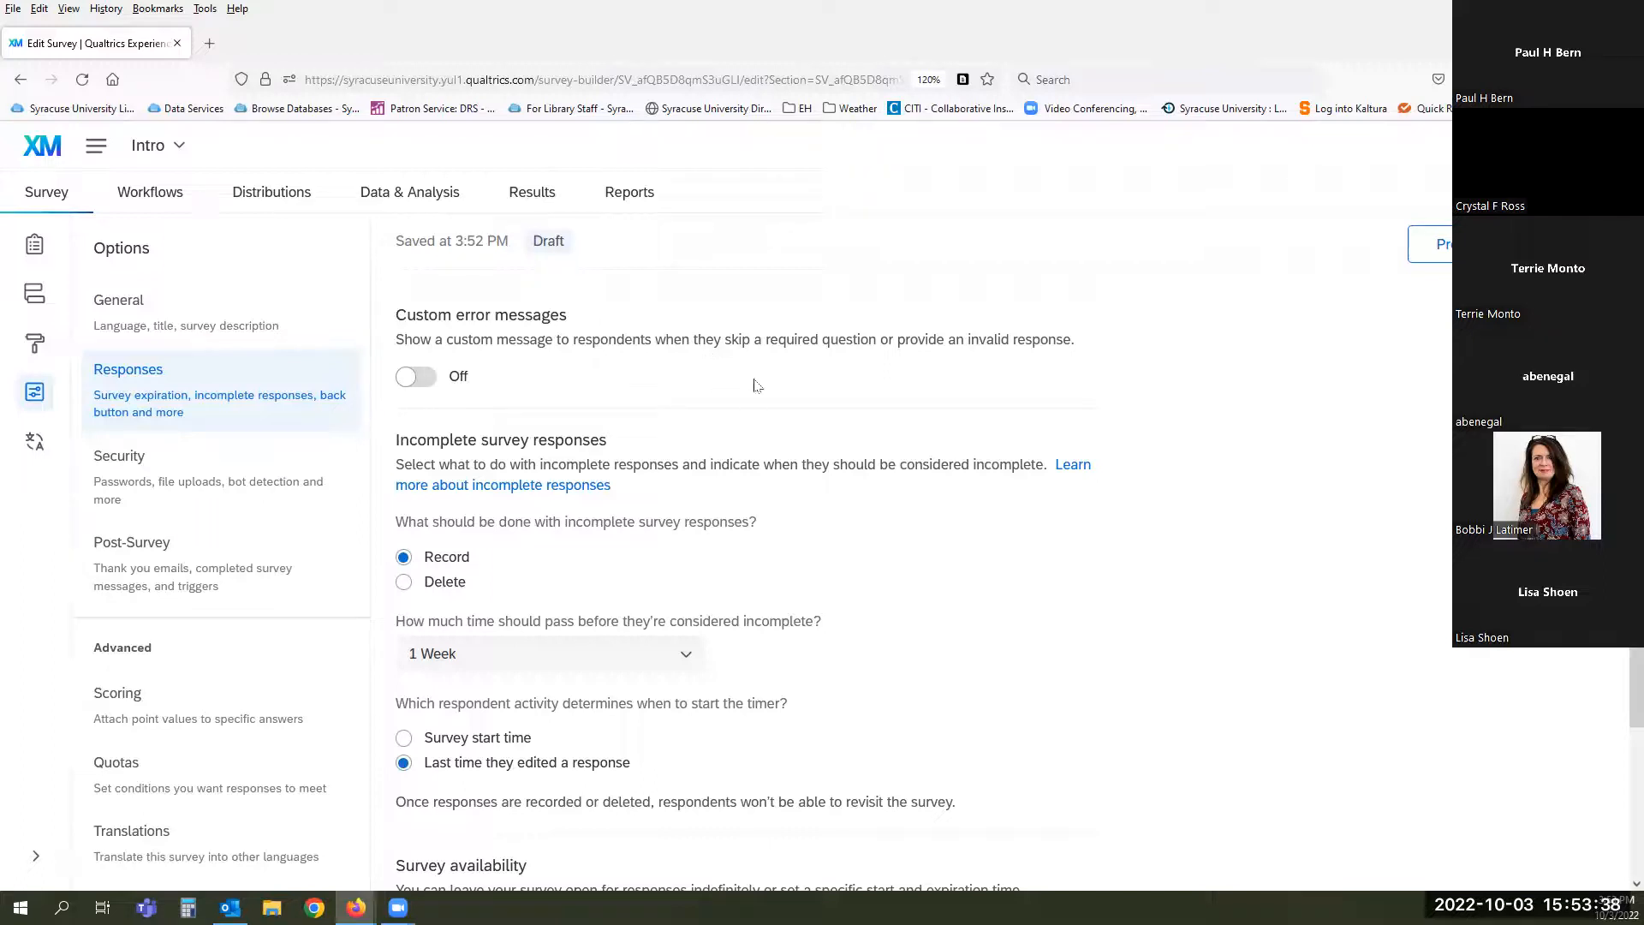
pyautogui.scroll(-3, 864, 377)
pyautogui.scroll(1, 867, 378)
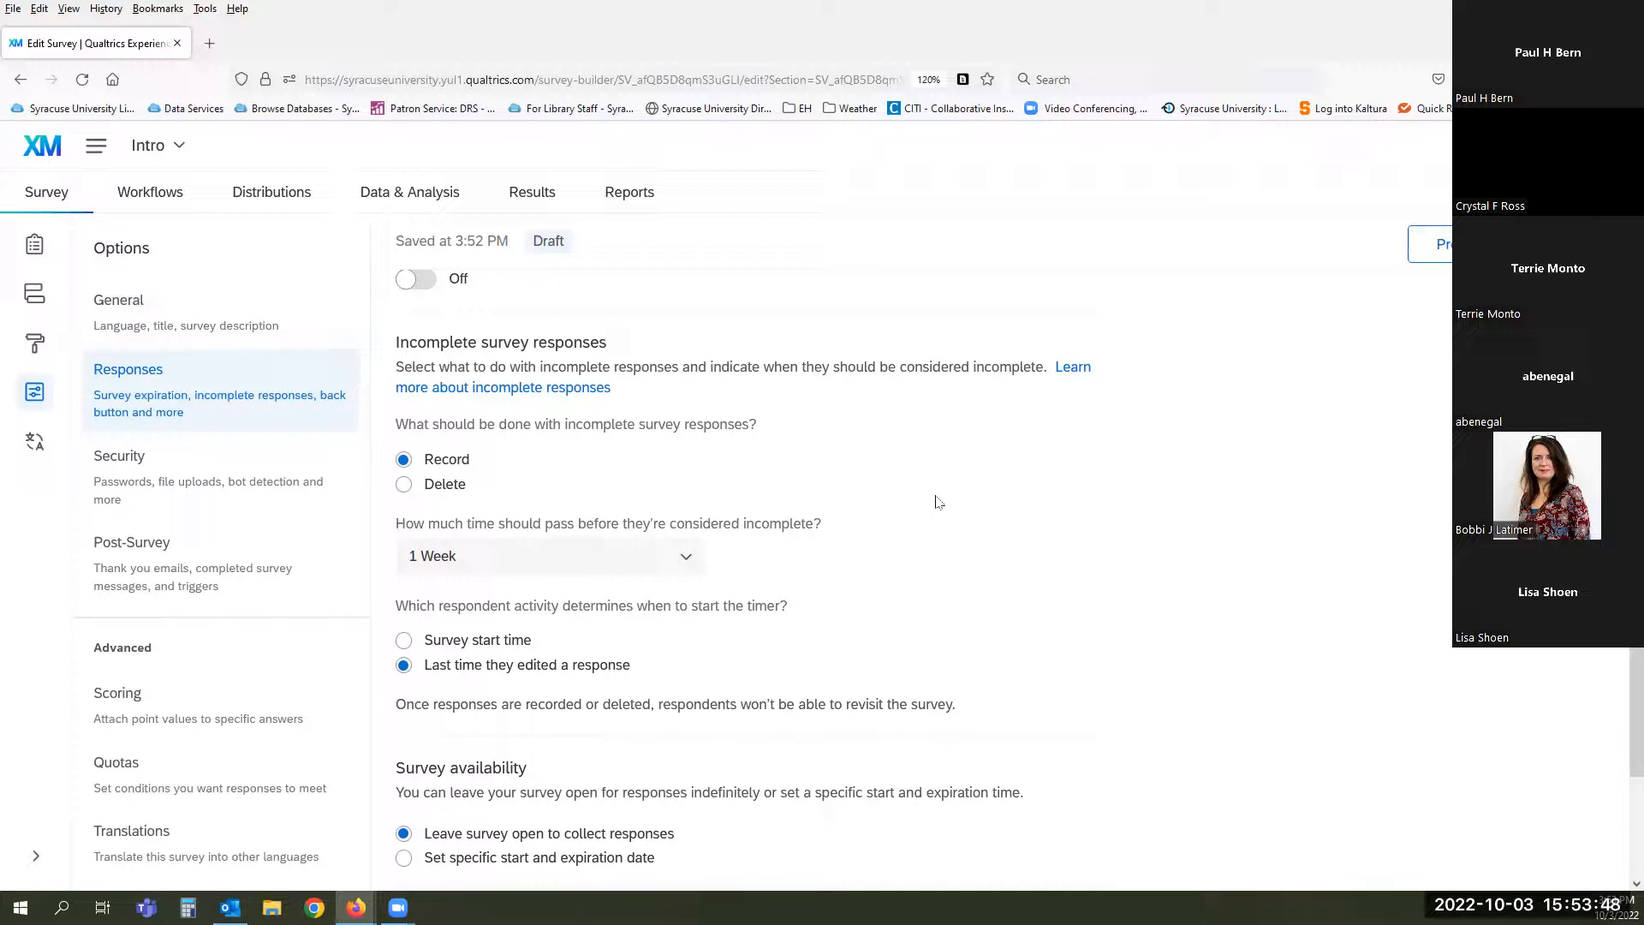
pyautogui.click(683, 558)
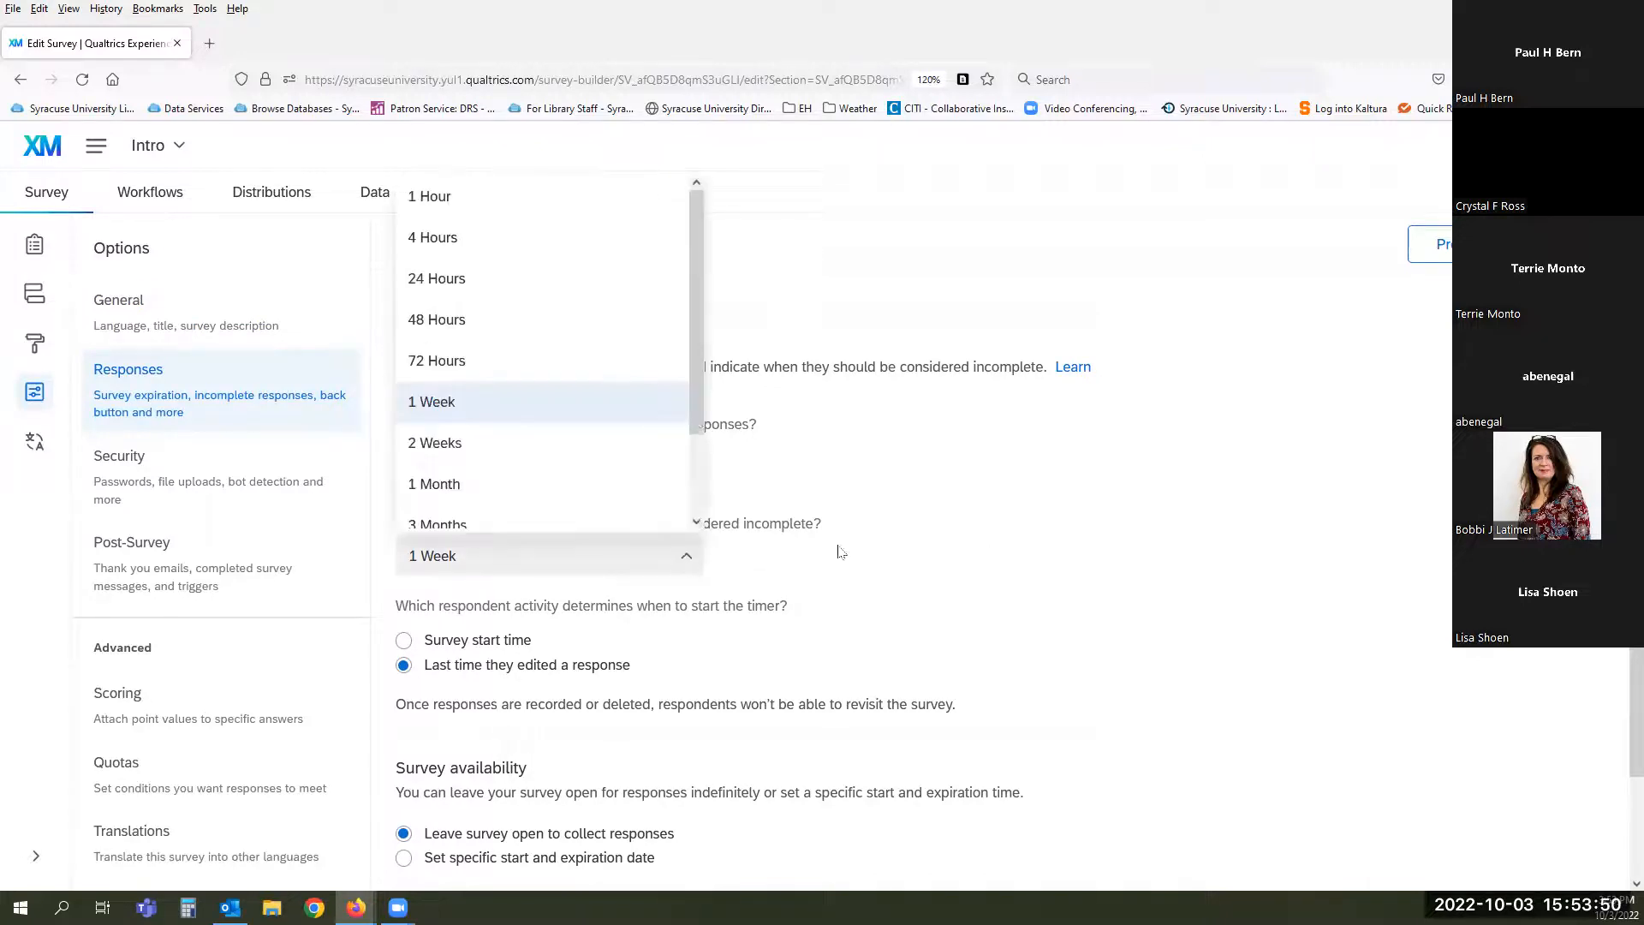
pyautogui.click(935, 539)
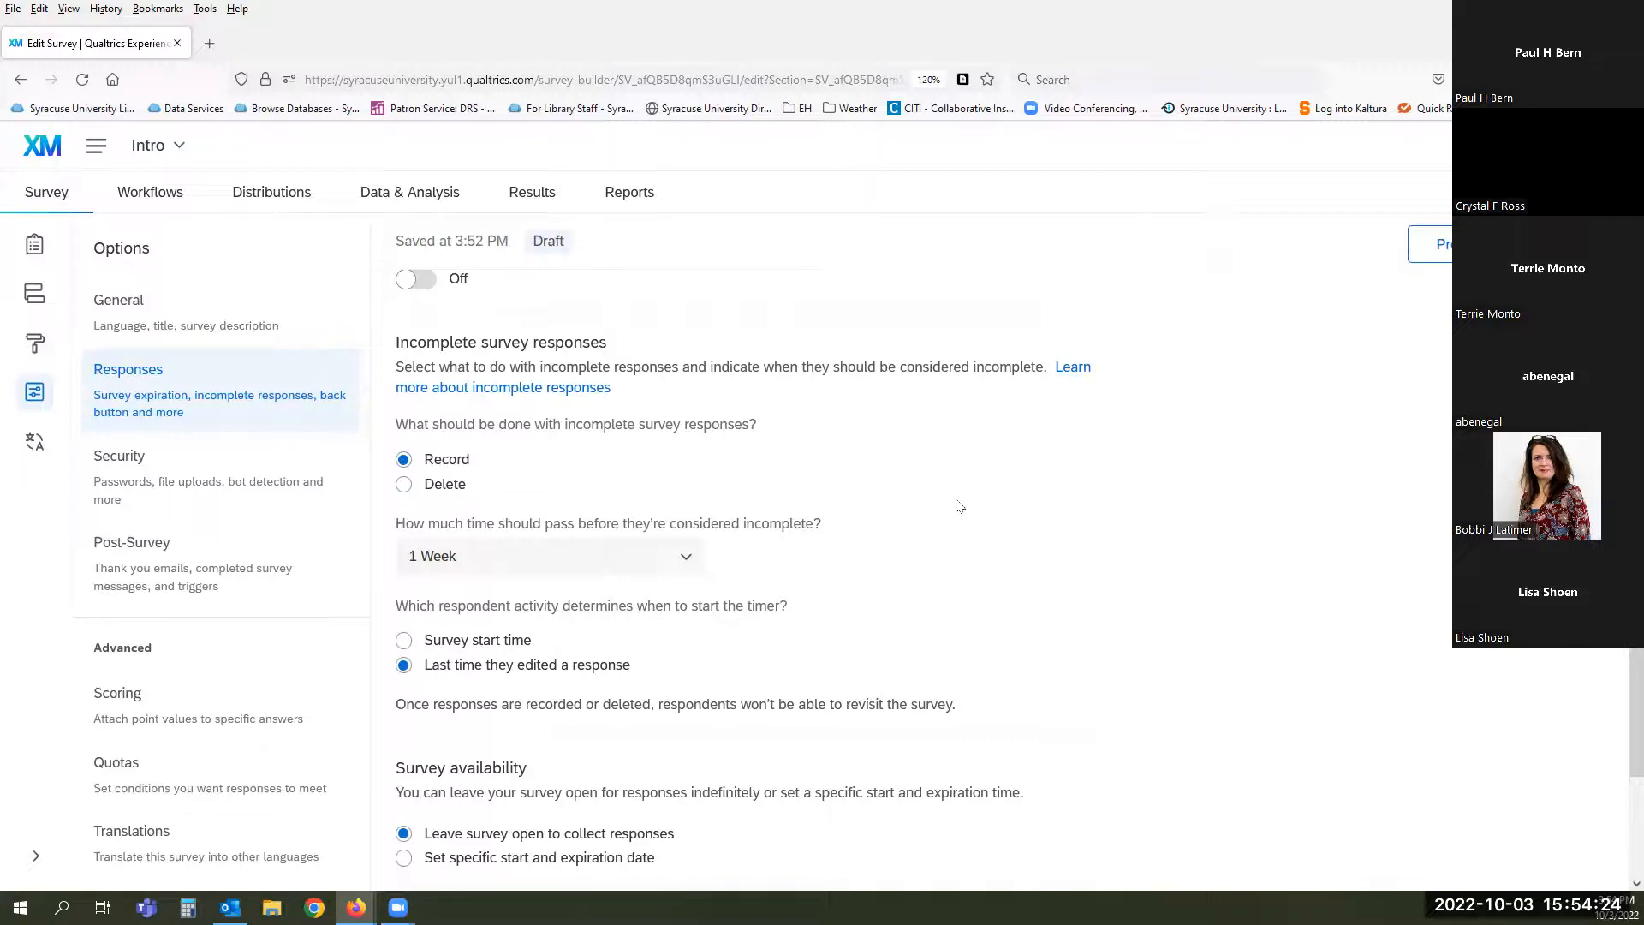
pyautogui.scroll(-3, 956, 505)
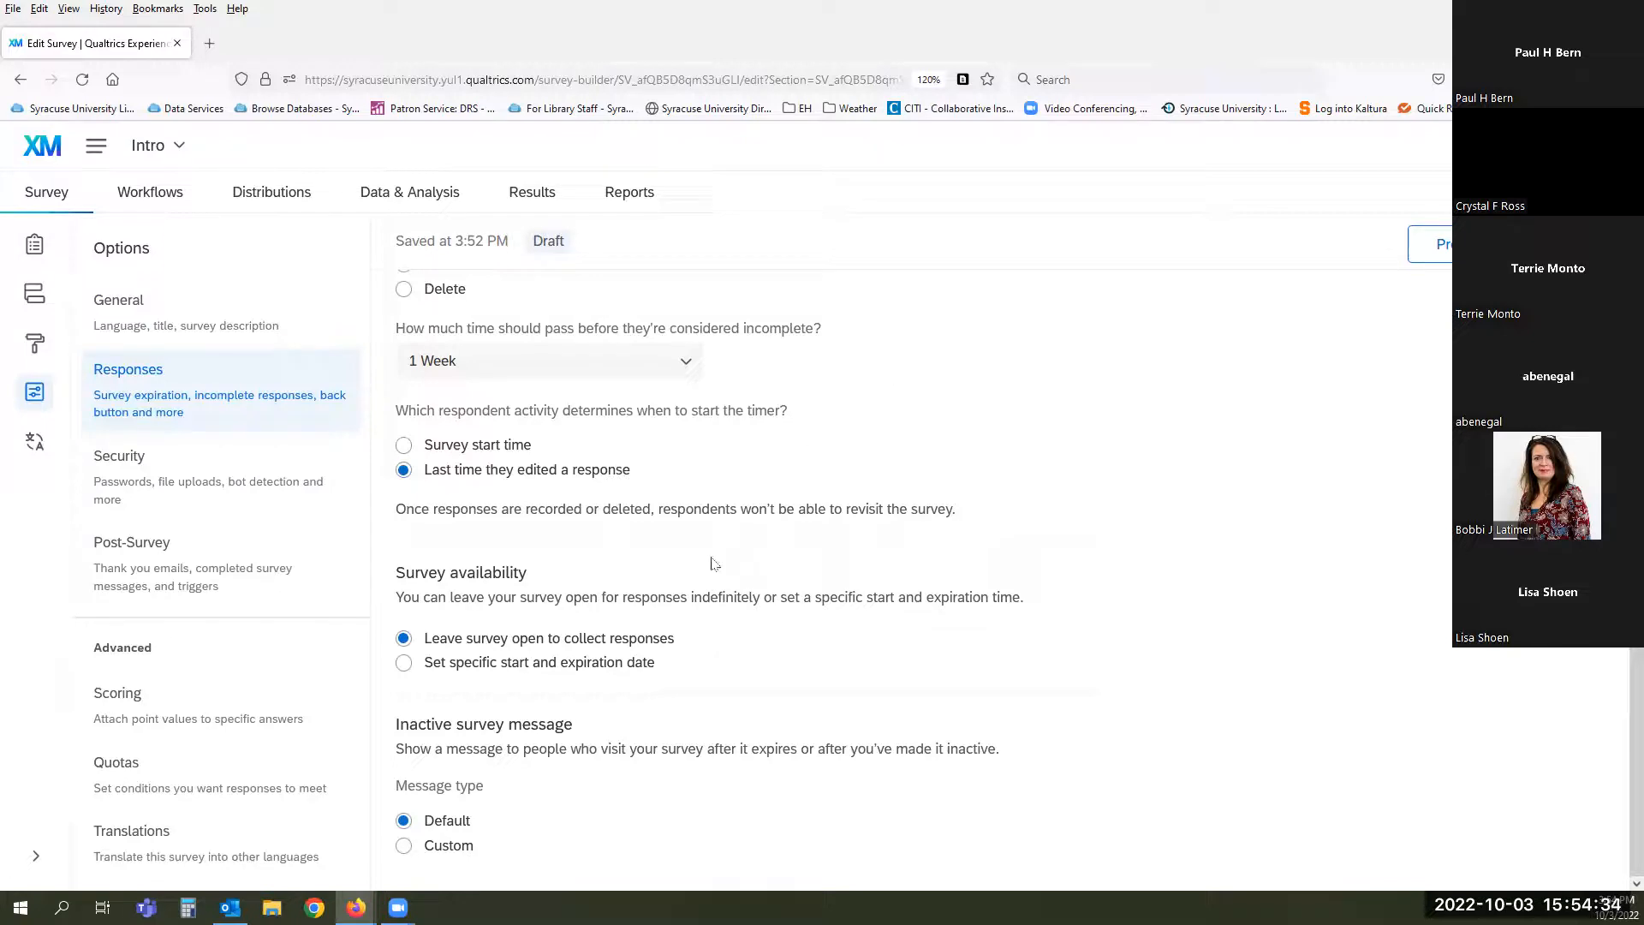
# - Limit survey availability to specific dates, 10.03.2022 to 11.03.2022, reviewing them without edits
pyautogui.click(404, 664)
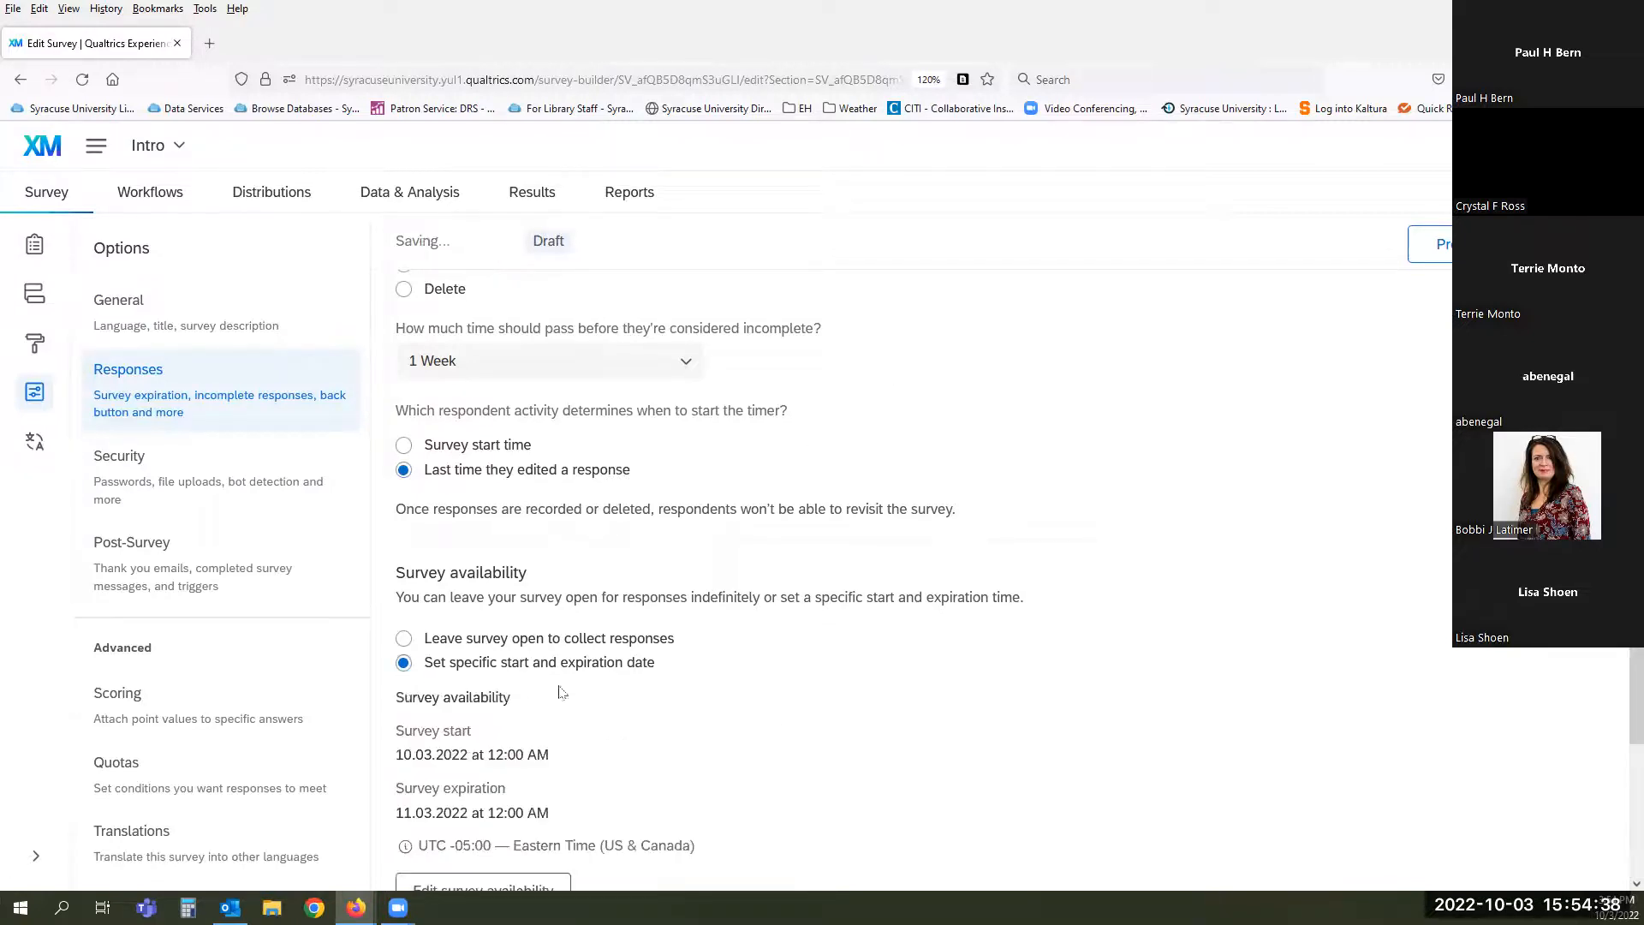
pyautogui.scroll(-2, 971, 713)
pyautogui.scroll(-1, 971, 712)
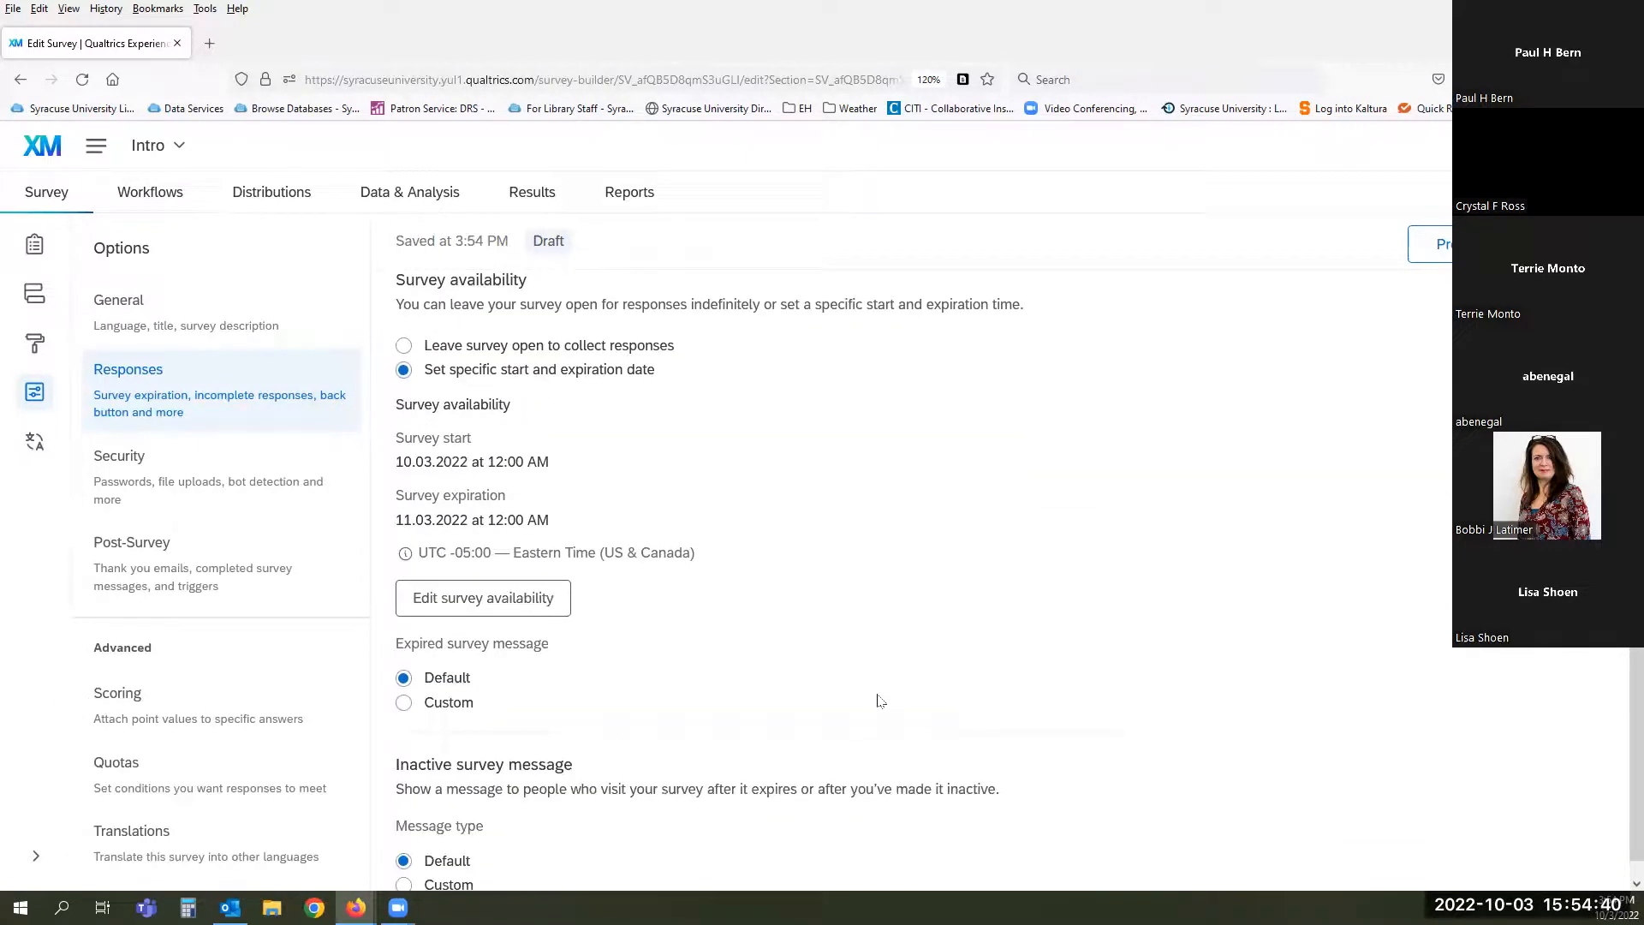
pyautogui.click(536, 601)
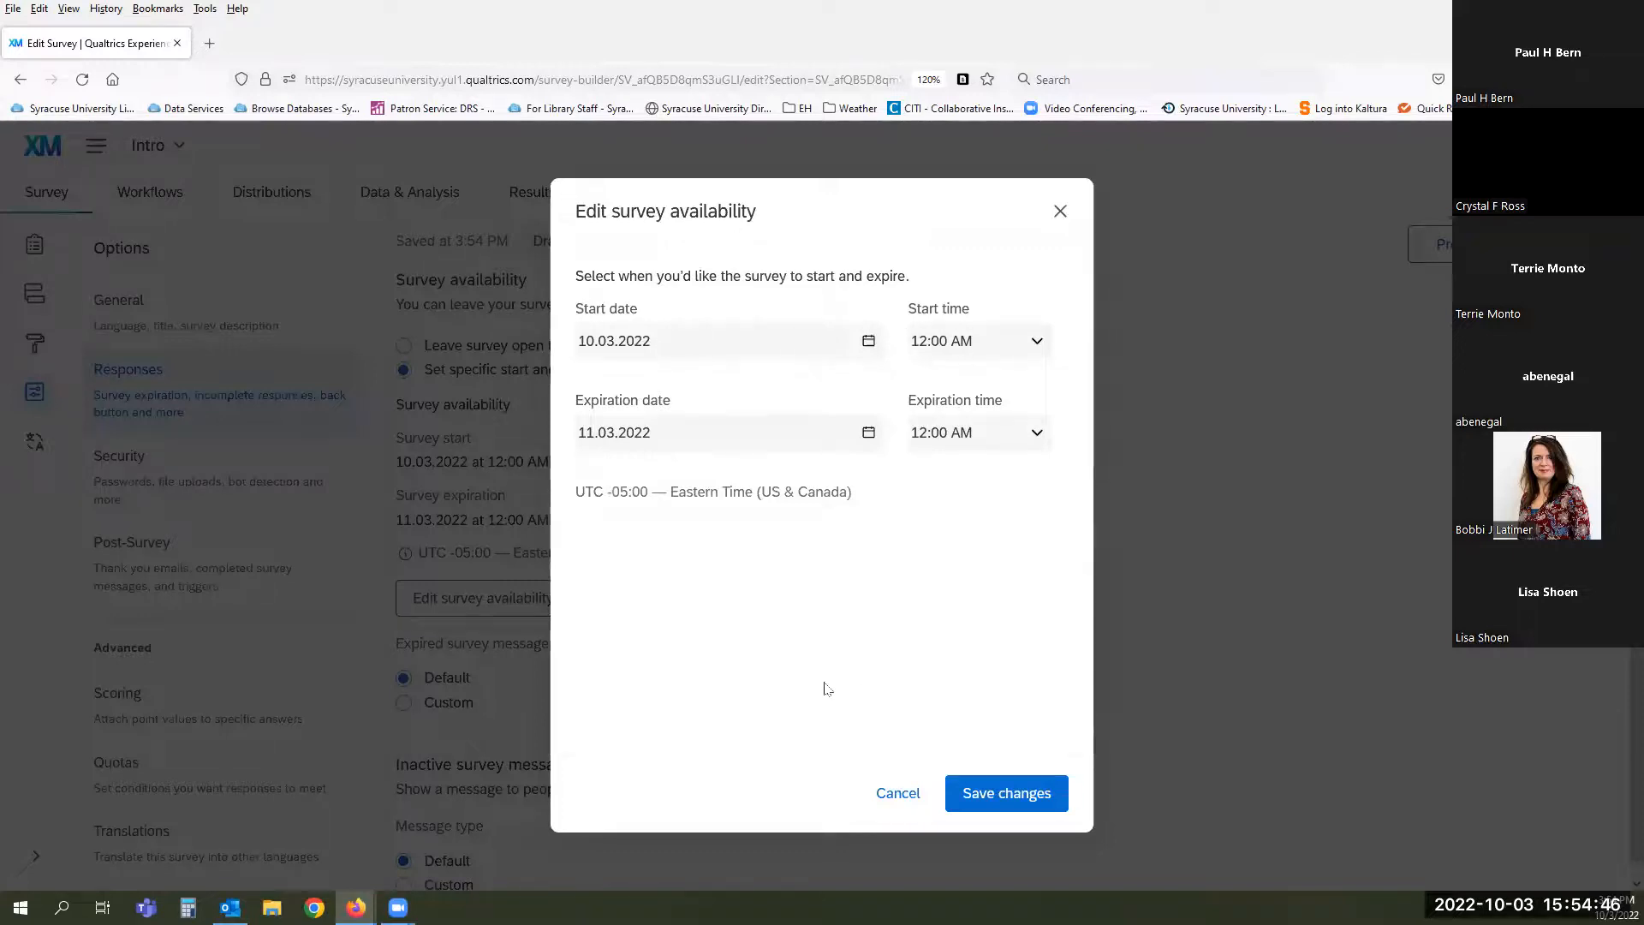
pyautogui.click(887, 803)
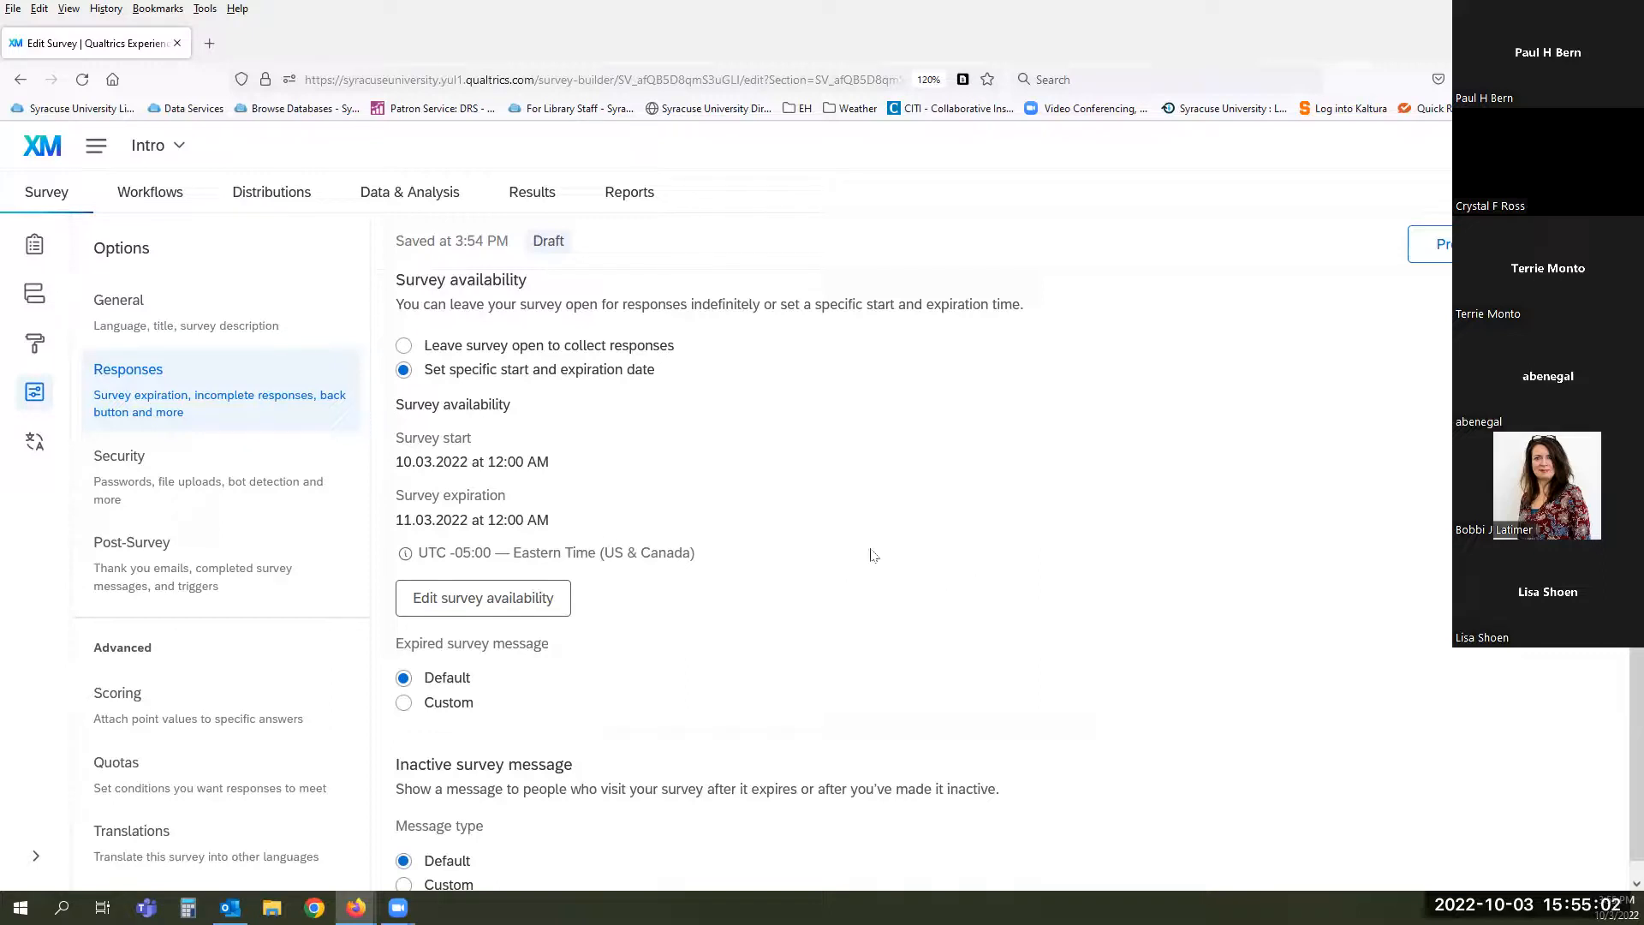
pyautogui.scroll(-1, 859, 561)
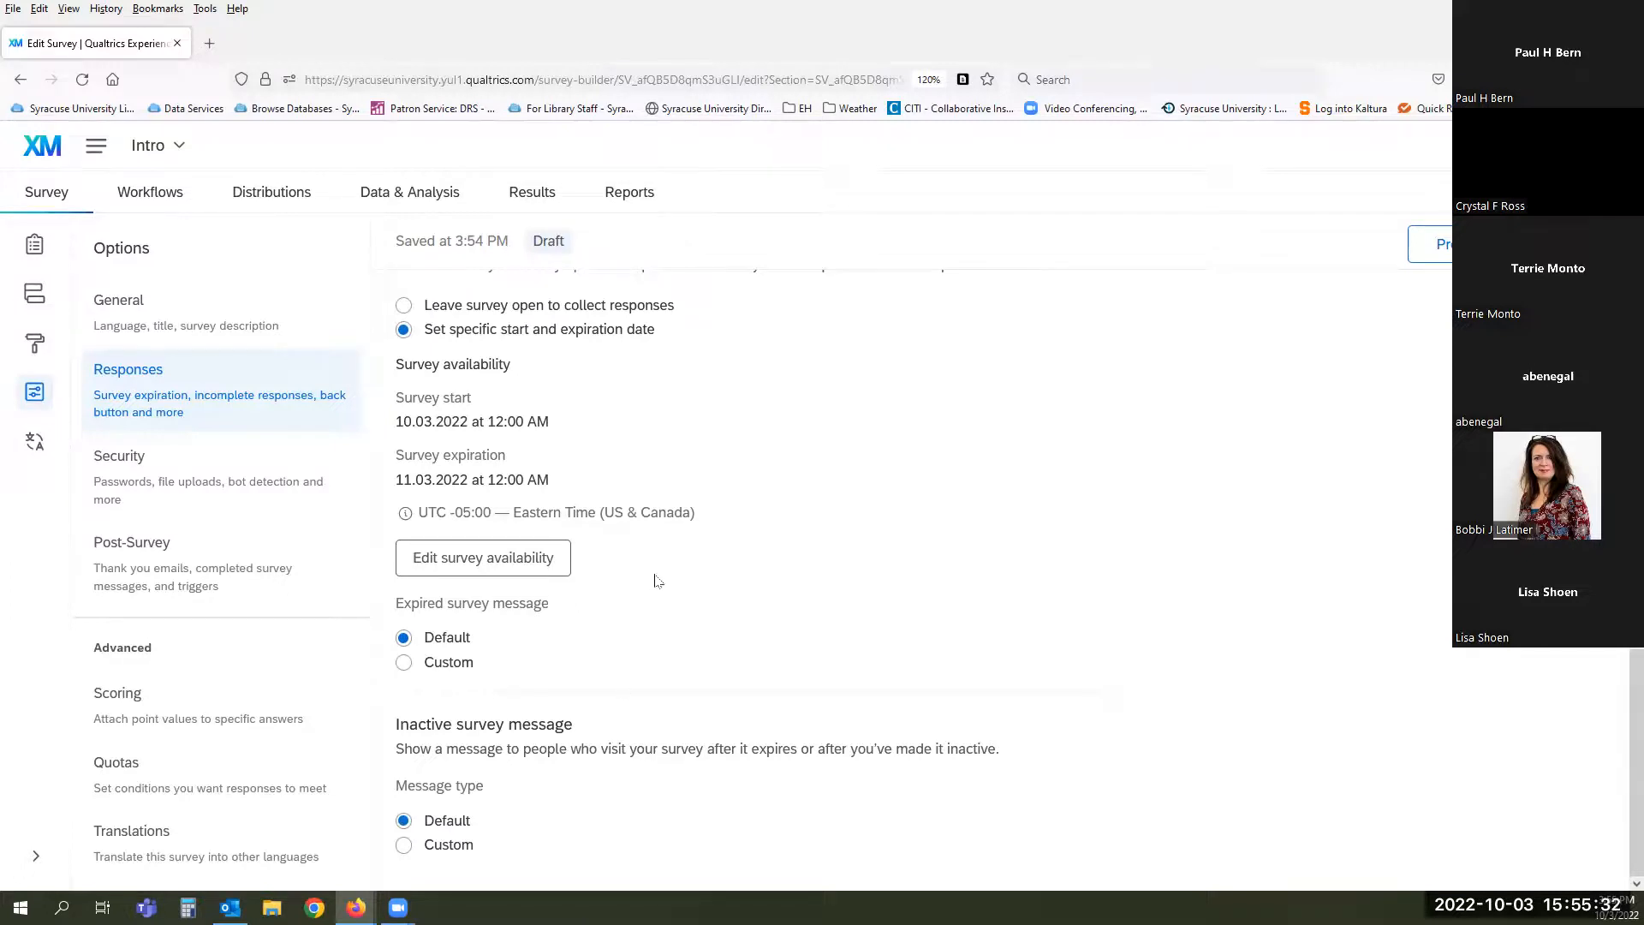
# - Show the Security options and toggle Password protection on, then back off
pyautogui.click(139, 471)
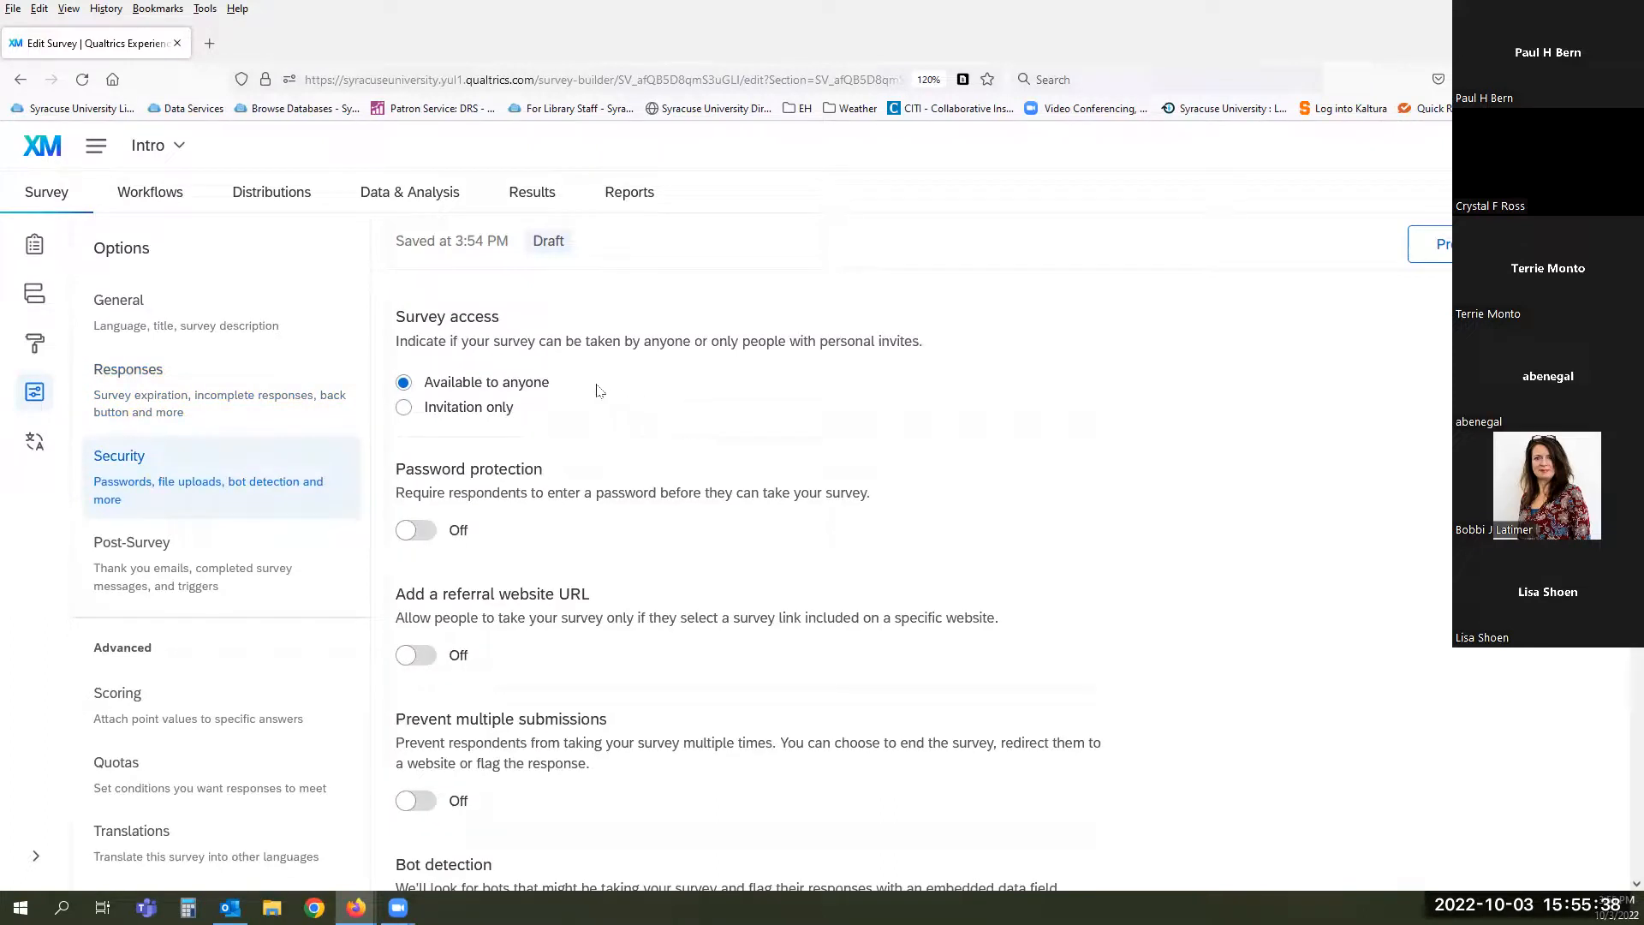
pyautogui.scroll(-1, 581, 387)
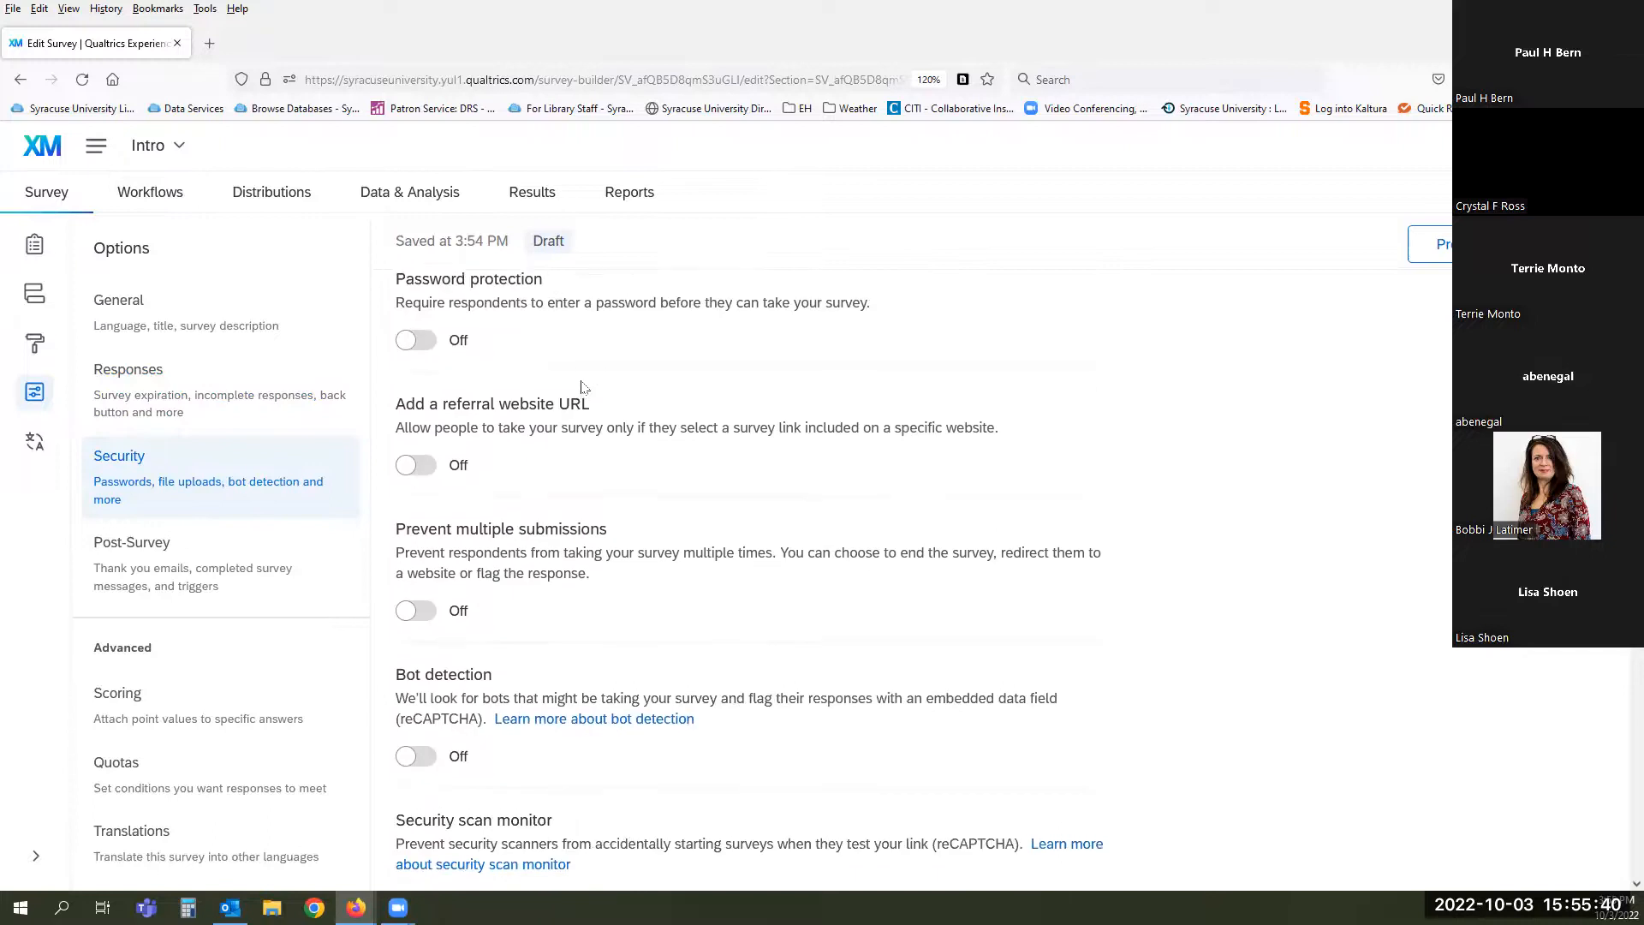
pyautogui.scroll(1, 574, 390)
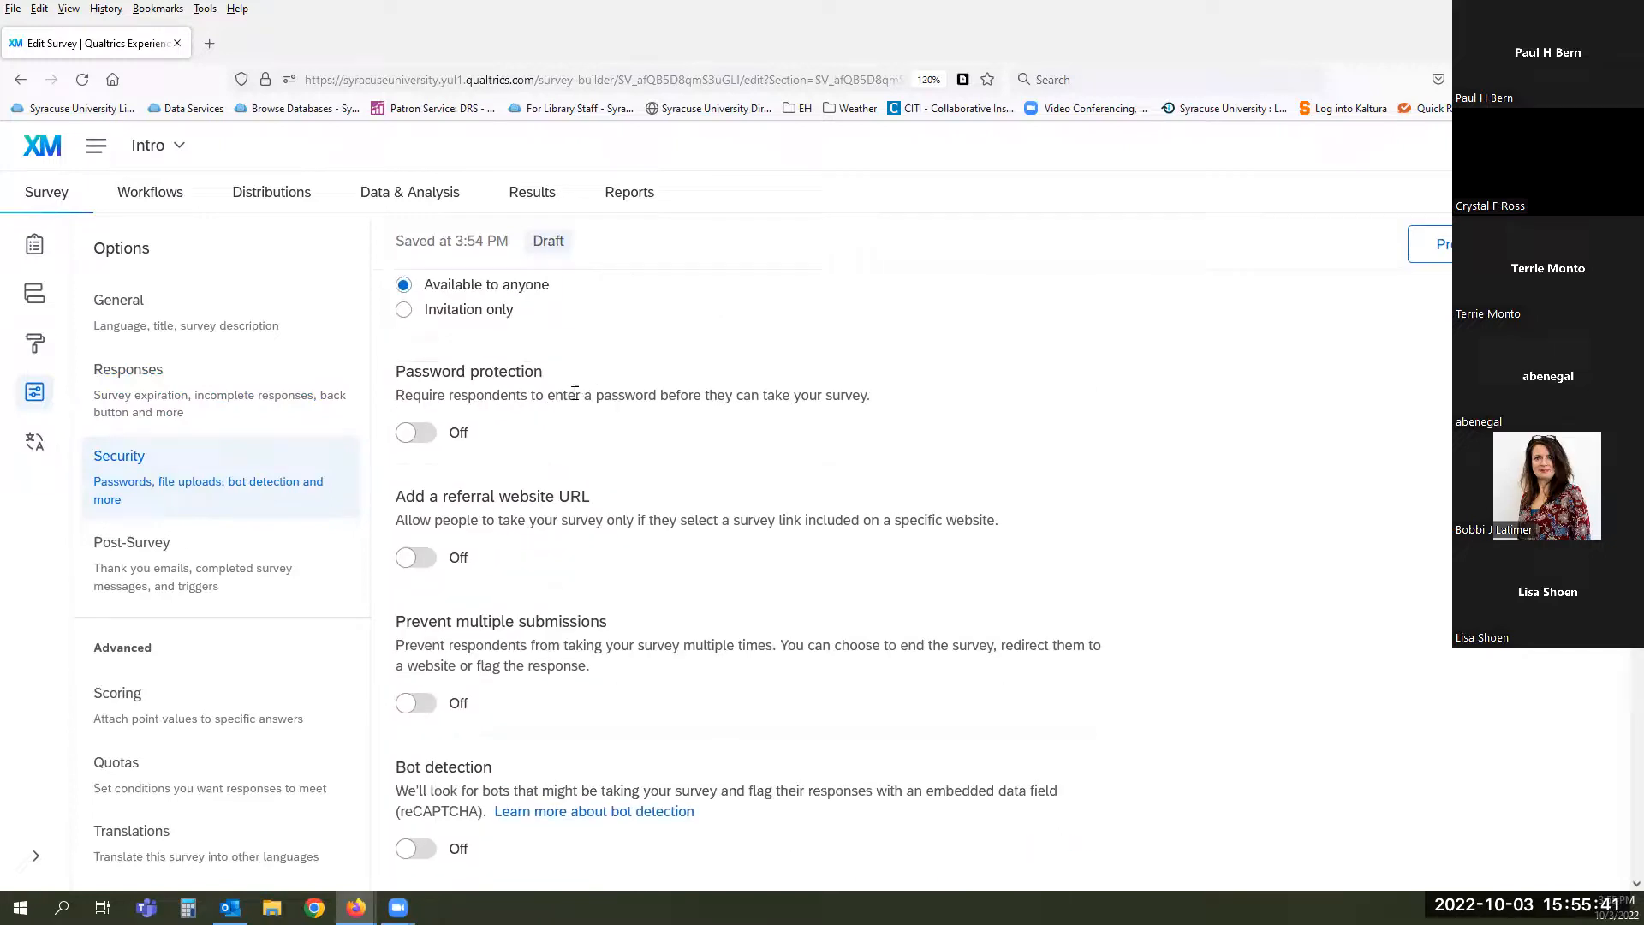
pyautogui.click(420, 433)
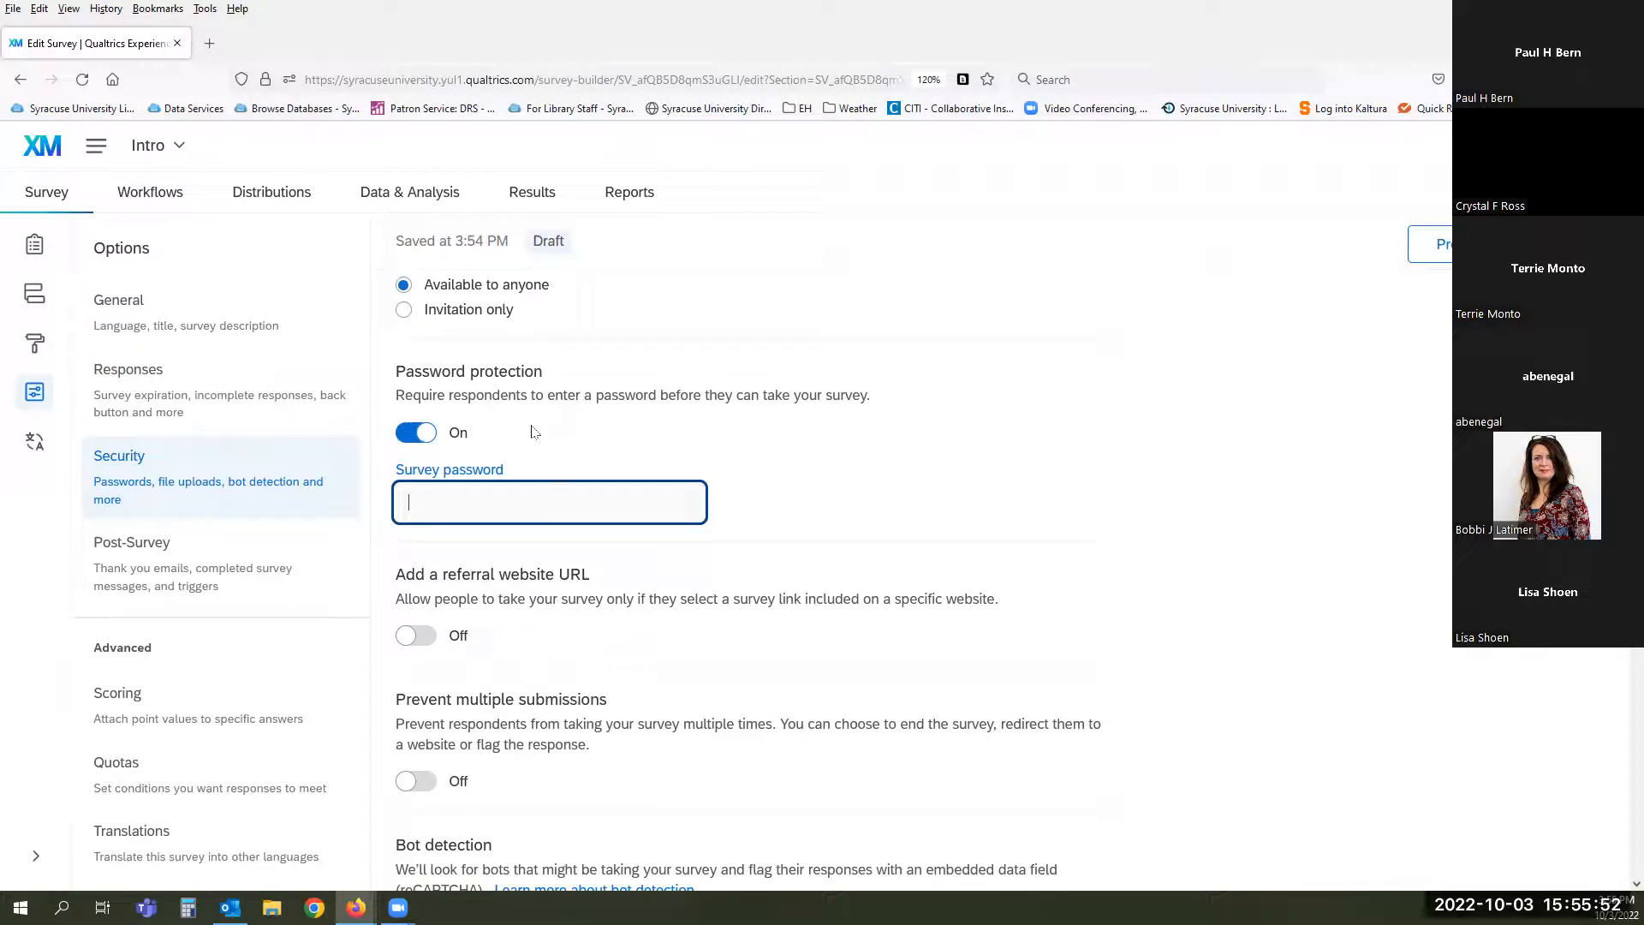
pyautogui.click(411, 434)
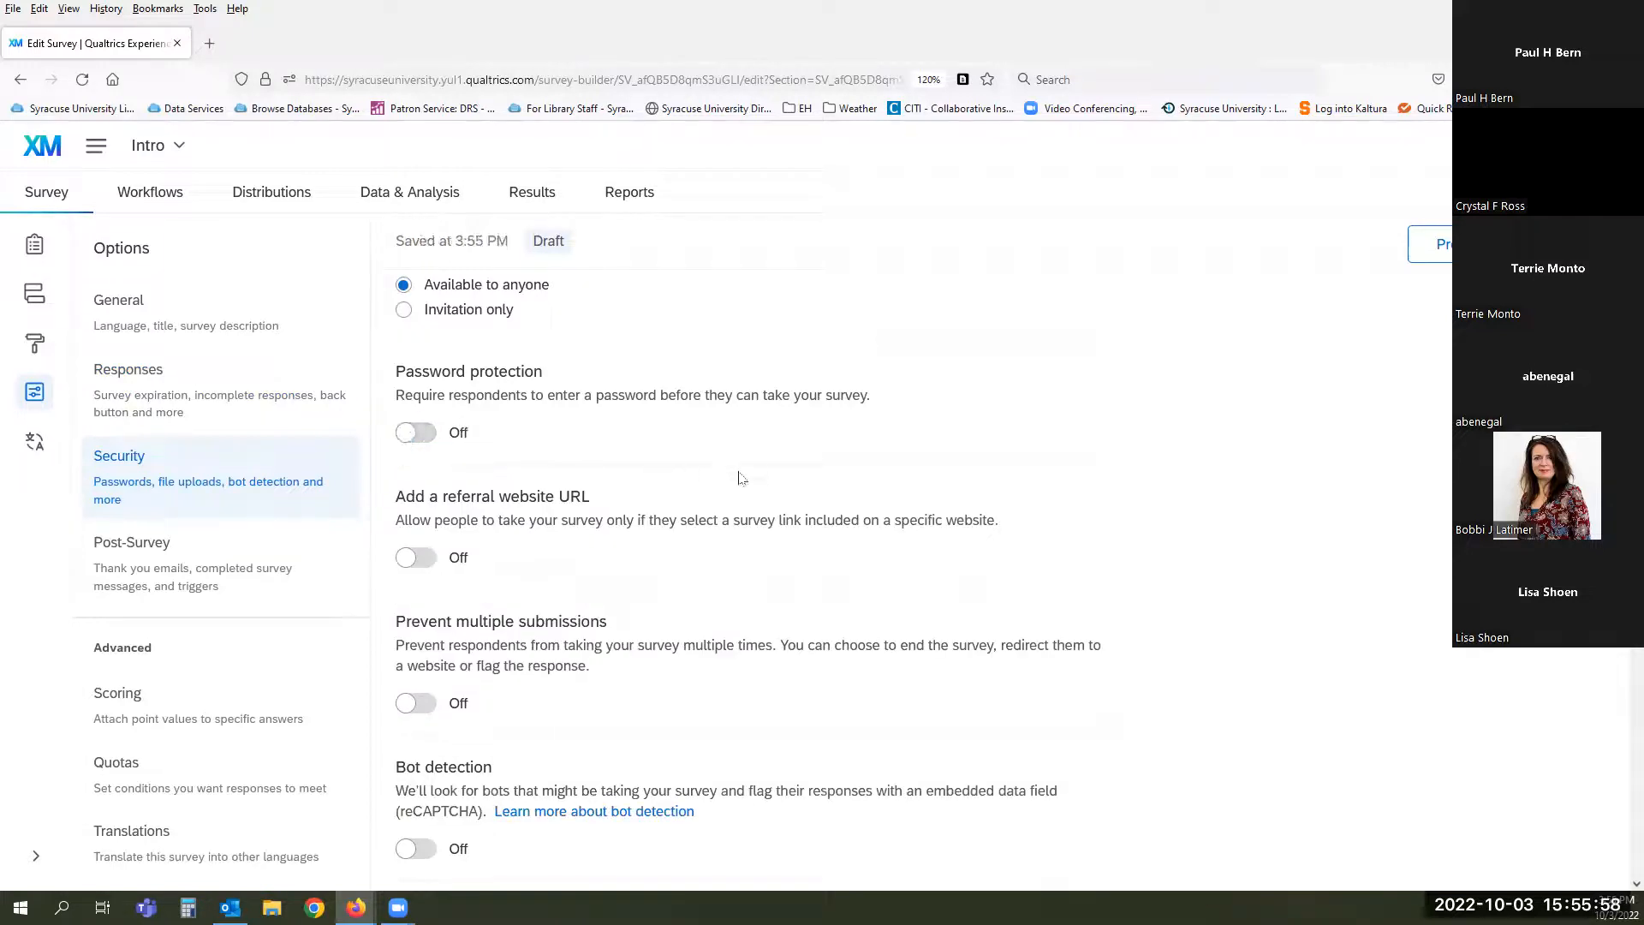
pyautogui.scroll(-1, 741, 478)
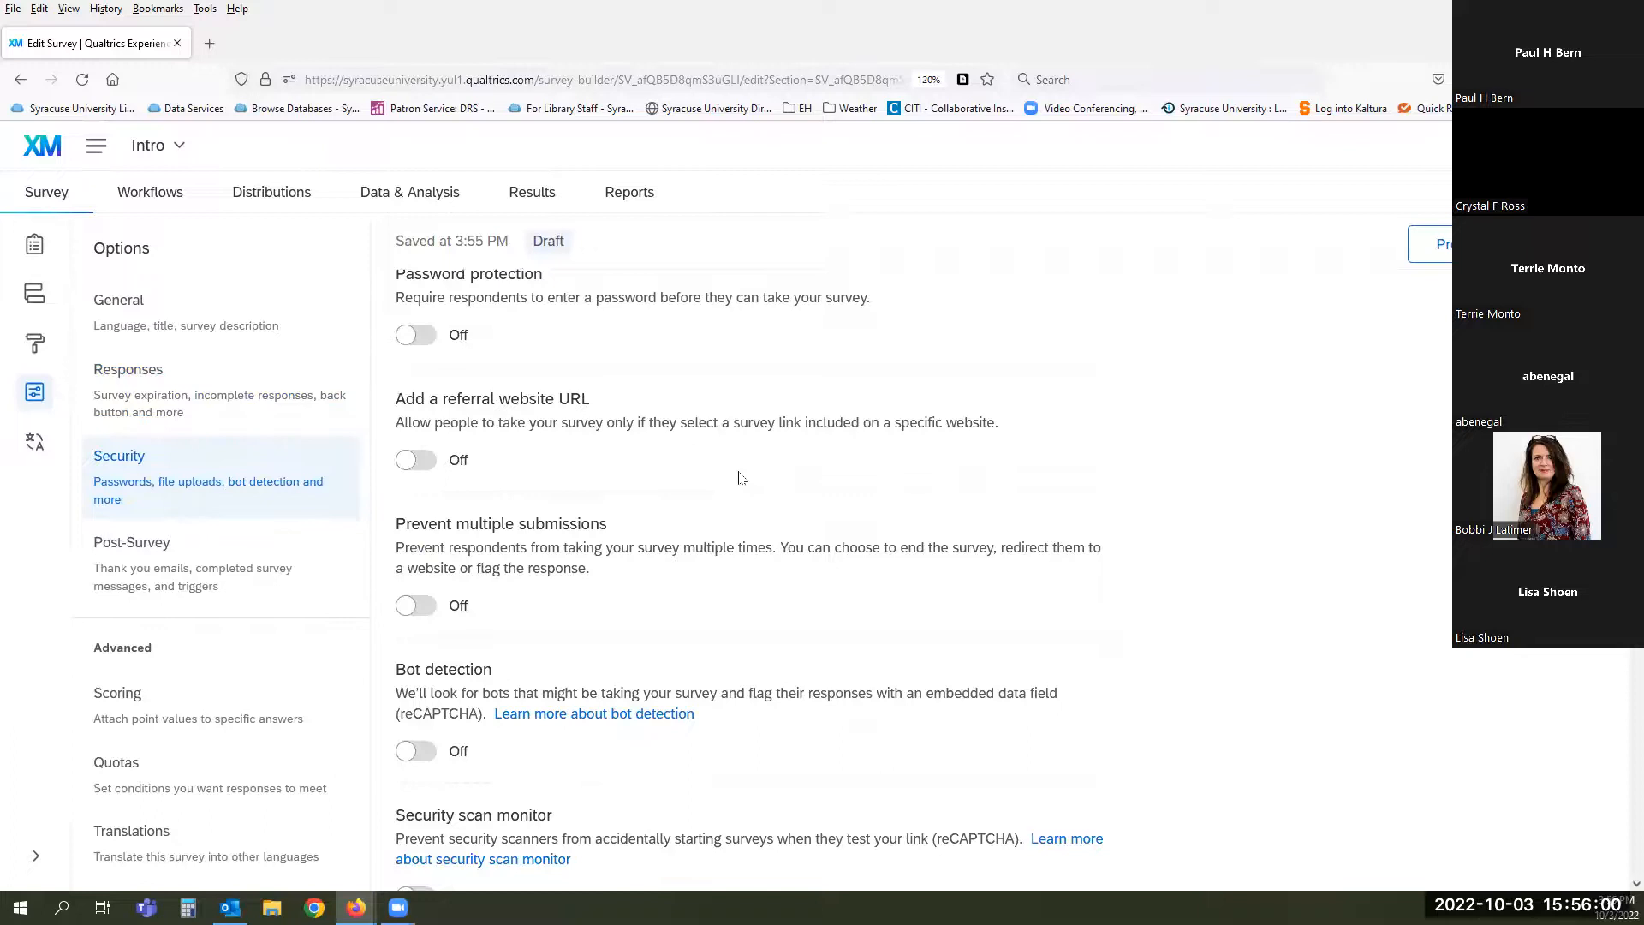
pyautogui.scroll(-1, 741, 478)
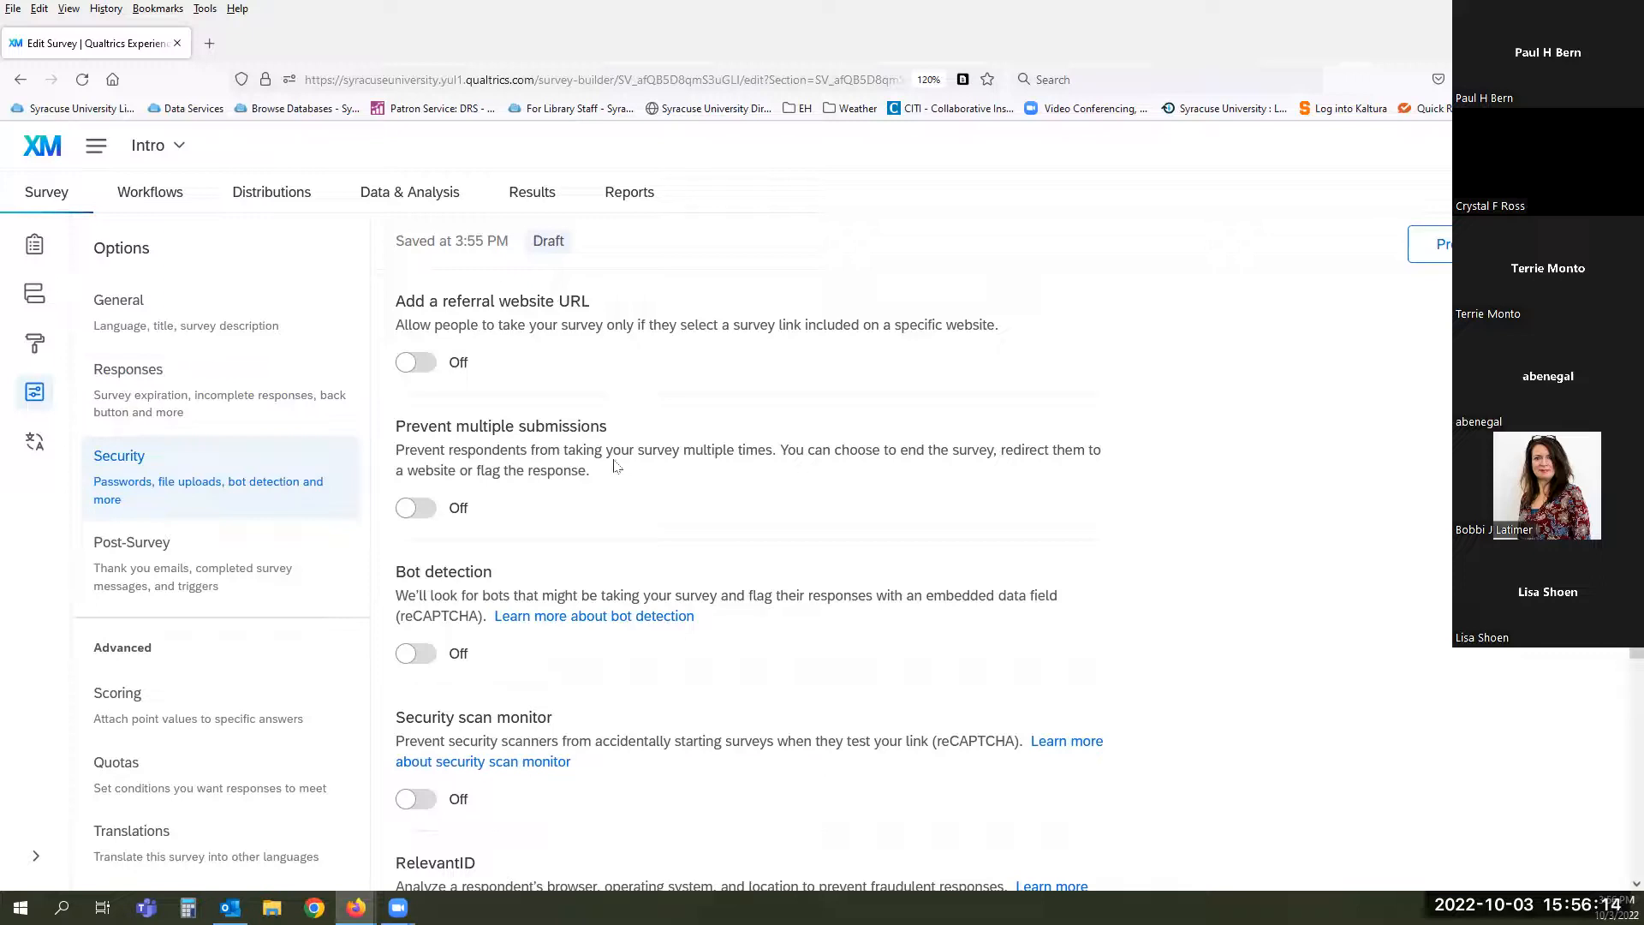
pyautogui.scroll(-2, 604, 470)
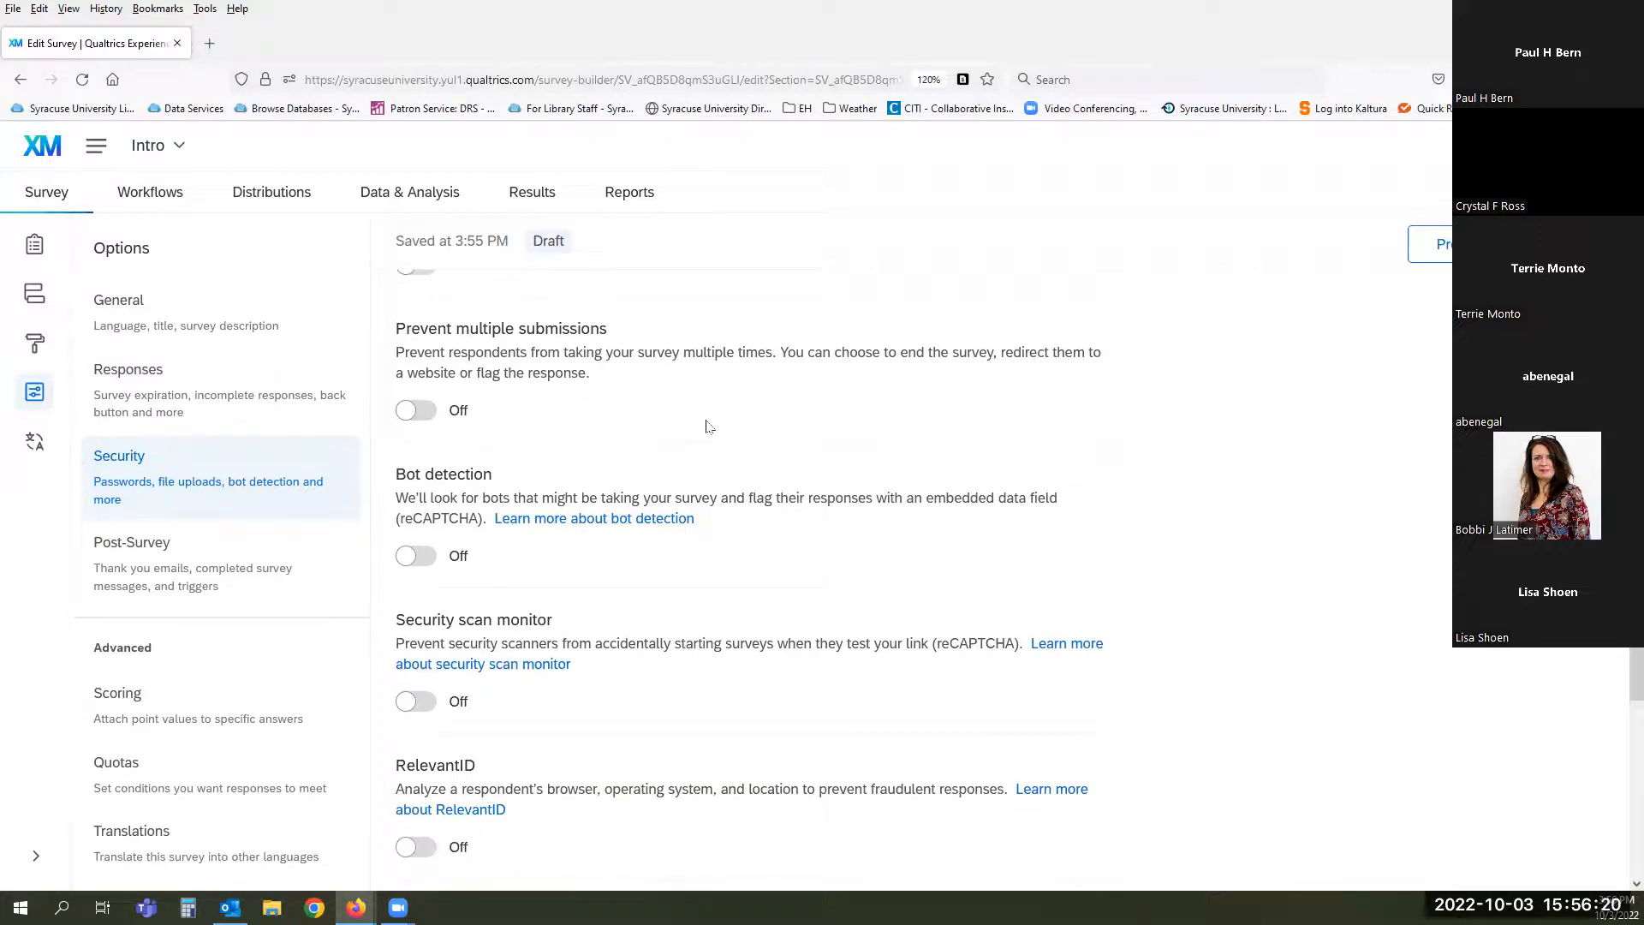
pyautogui.scroll(-3, 707, 427)
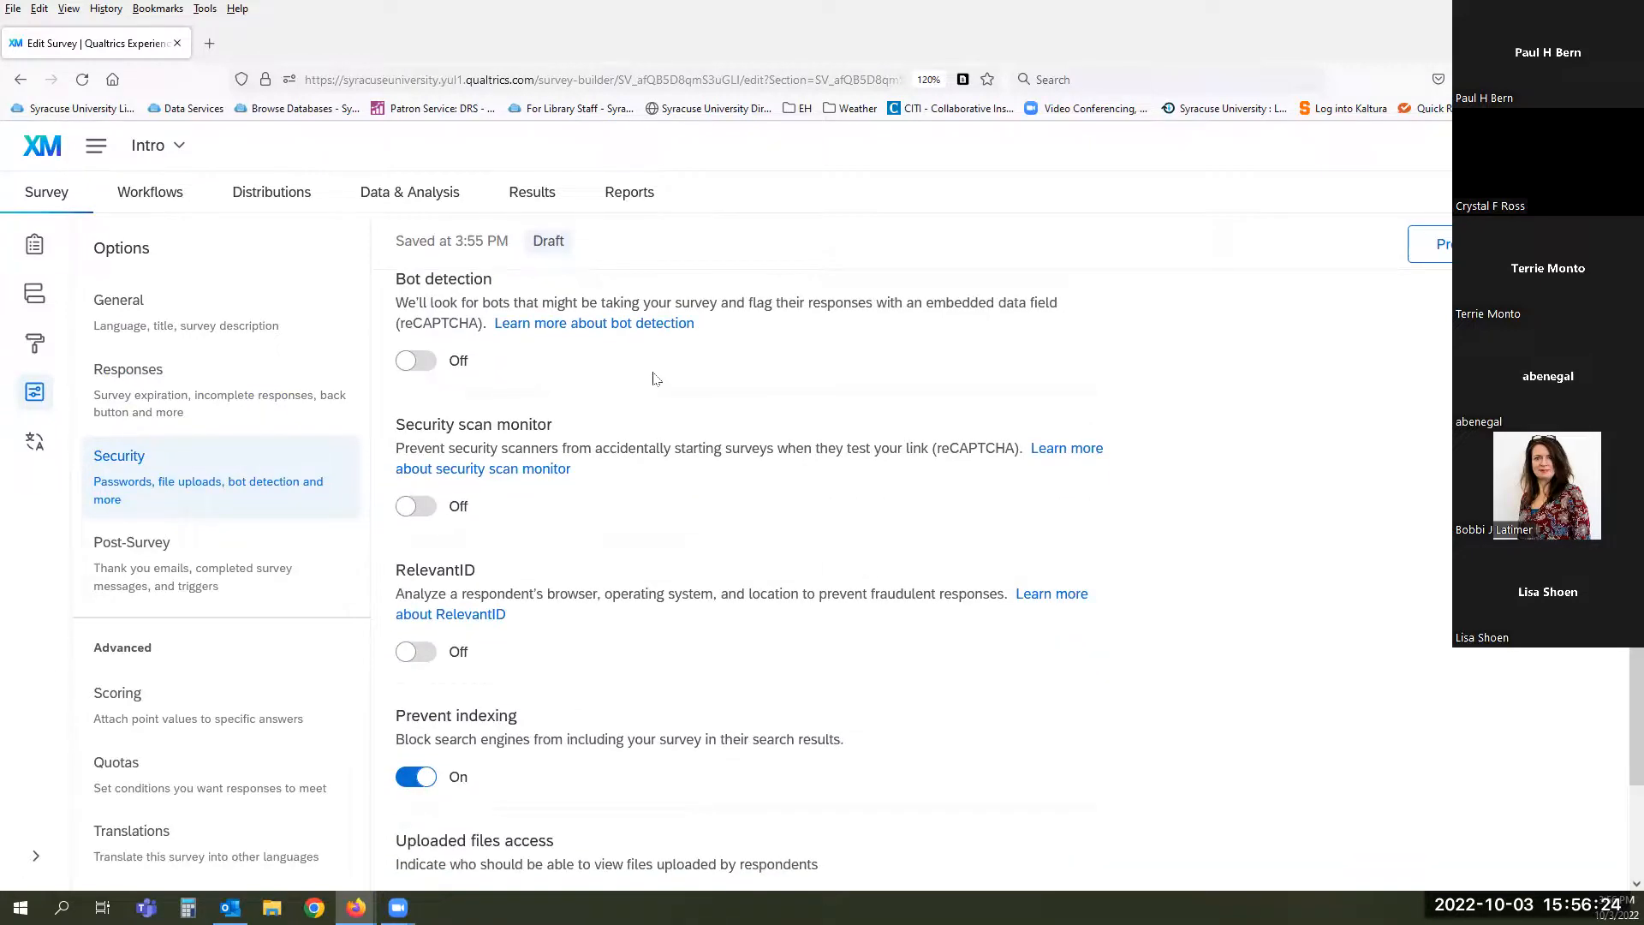
pyautogui.scroll(-1, 670, 477)
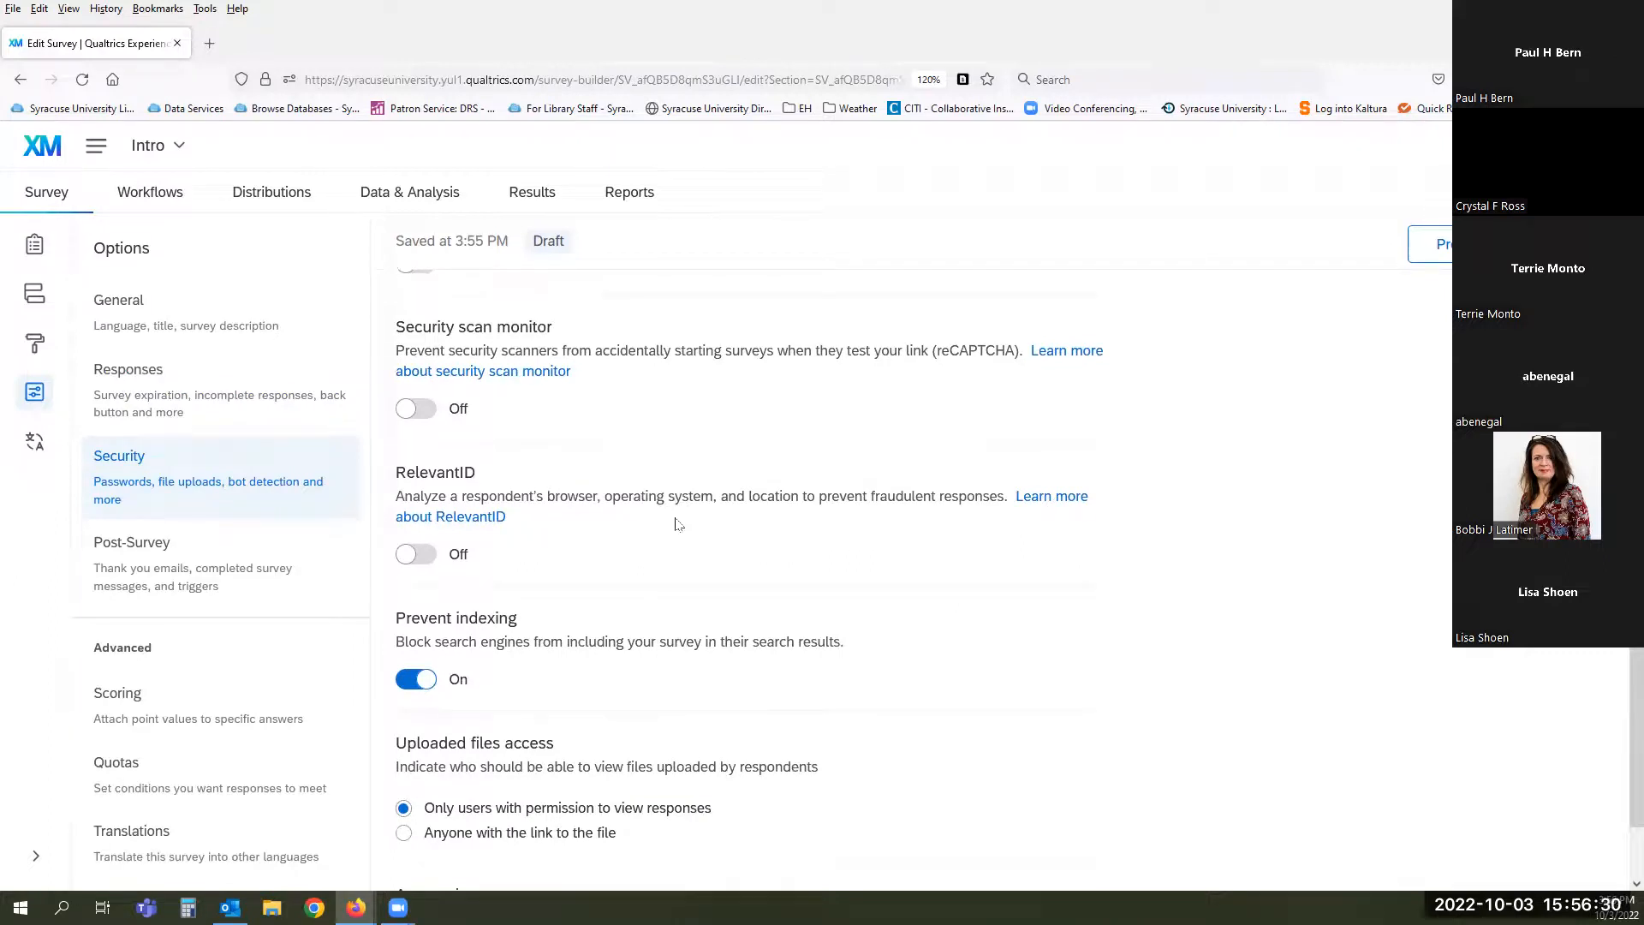
pyautogui.scroll(-1, 677, 524)
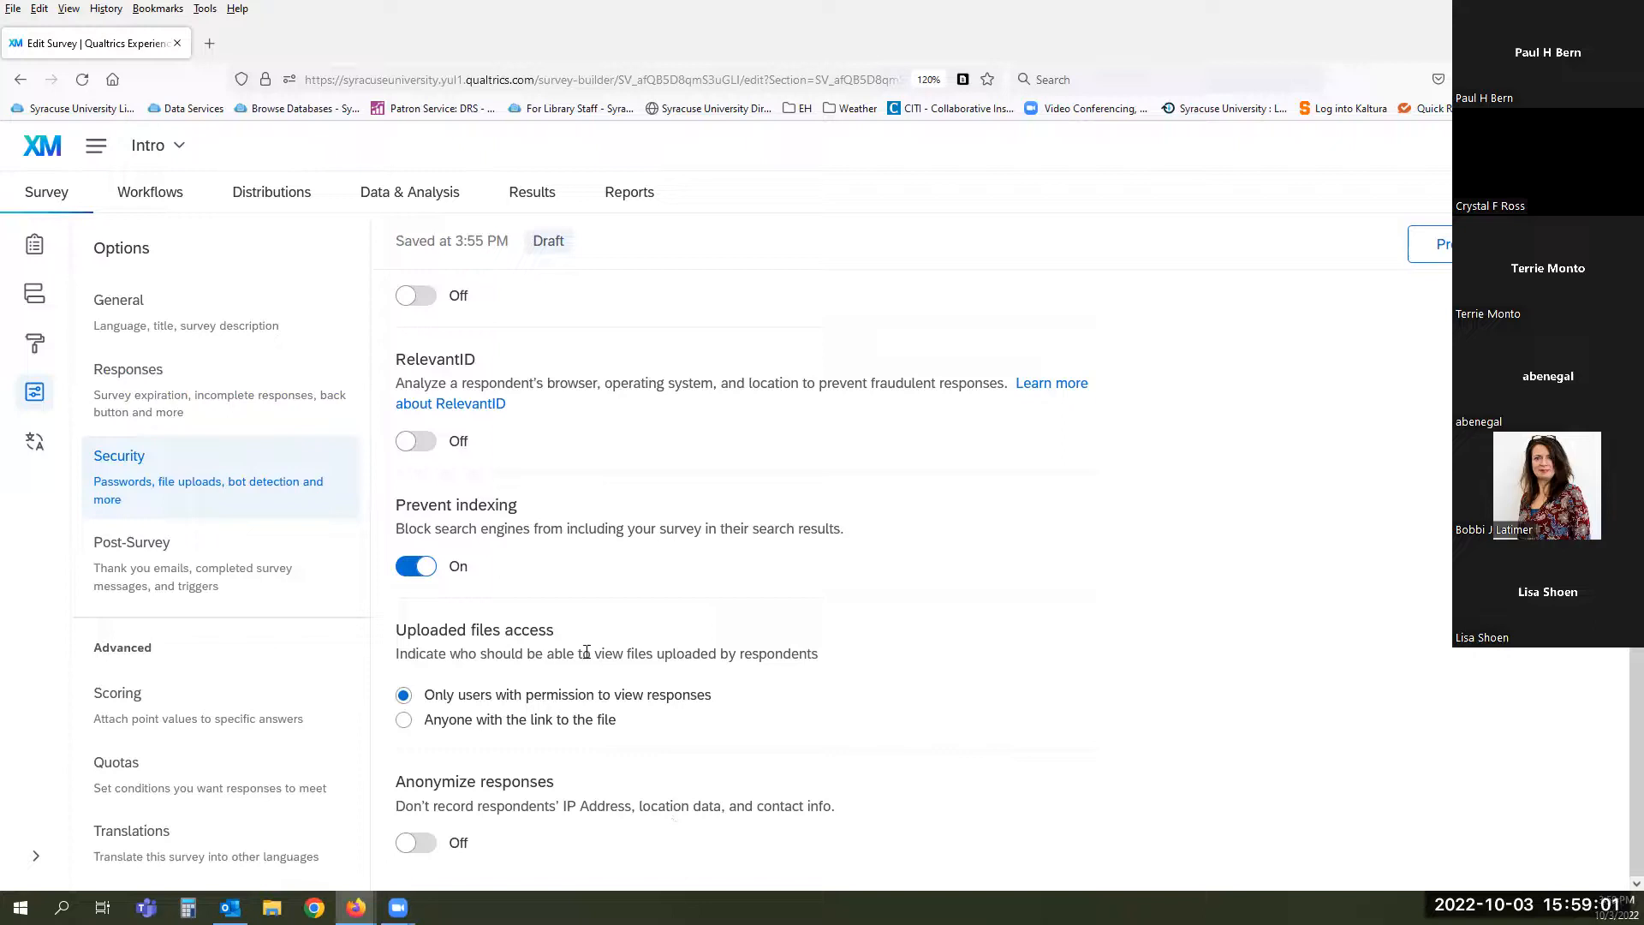
# - Look over the post-survey settings, then go to Scoring with blank point values for HowOften's choices
pyautogui.click(188, 574)
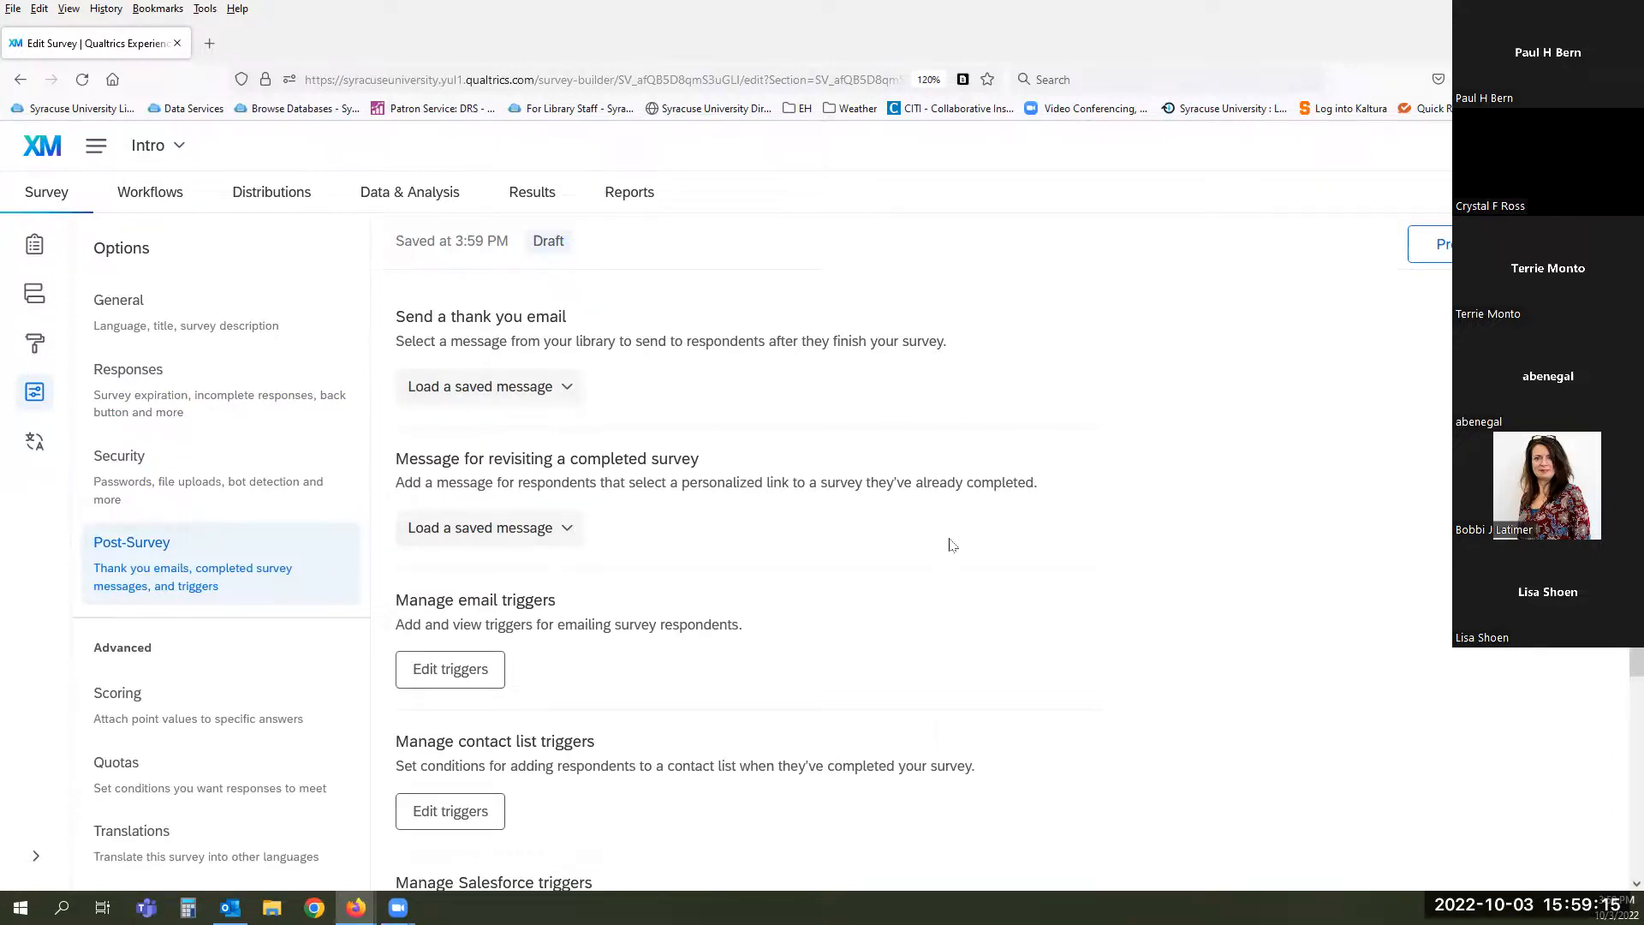
pyautogui.scroll(-2, 948, 542)
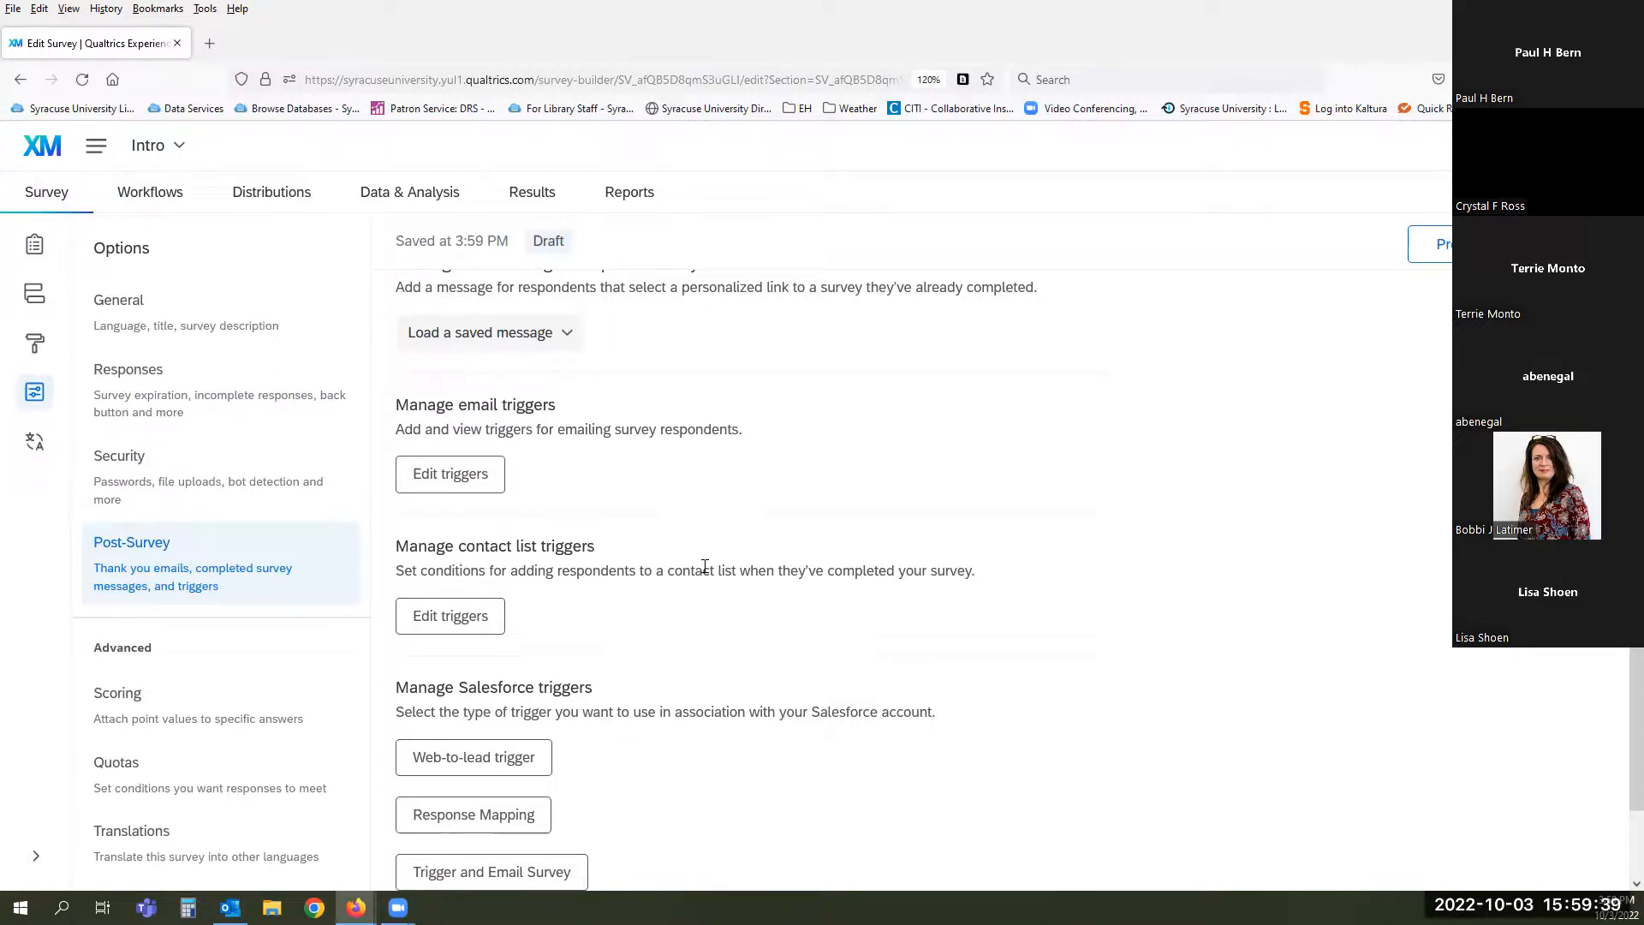
pyautogui.scroll(-2, 705, 573)
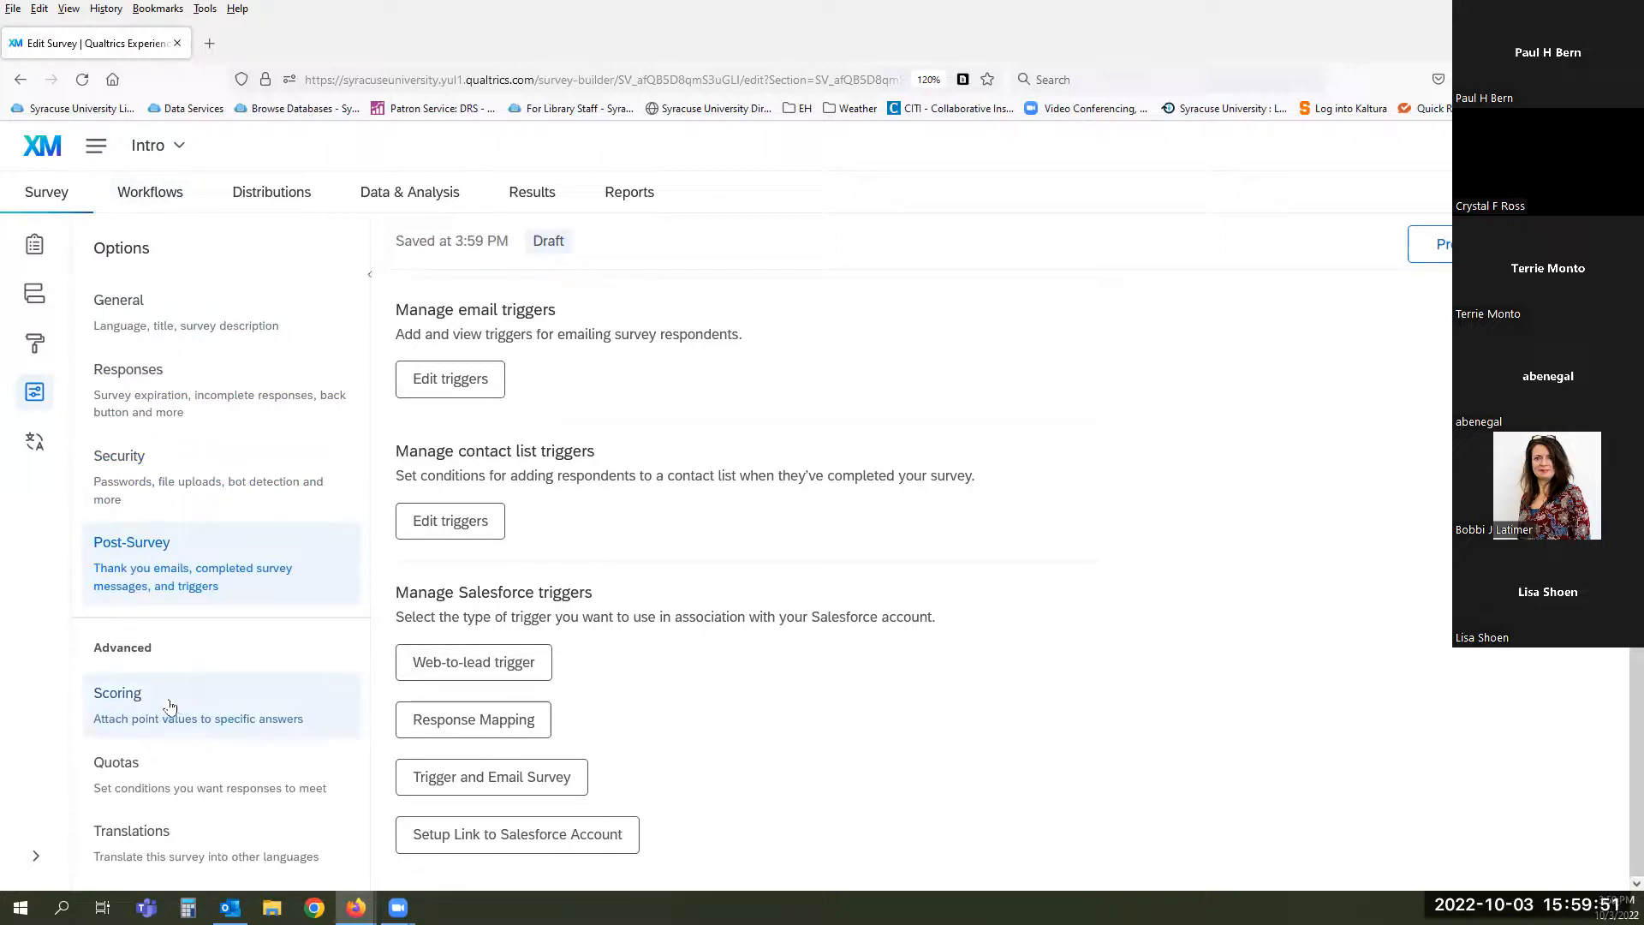
pyautogui.click(281, 717)
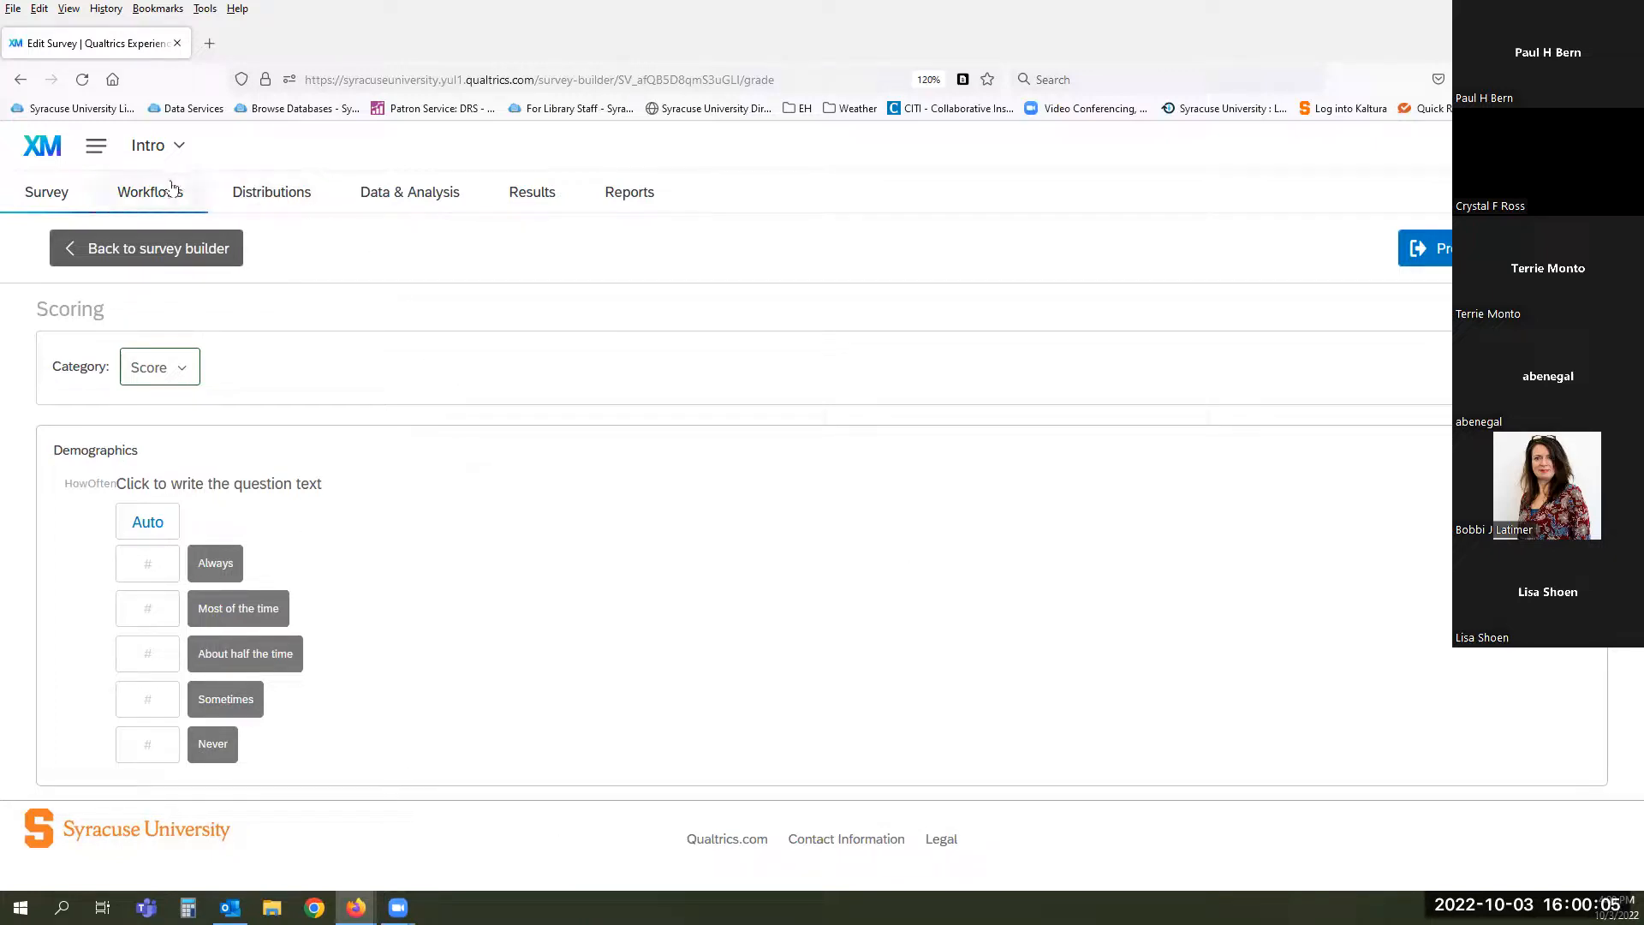
# - Go back to the survey builder and bring up the Survey options panel from the left rail
pyautogui.click(34, 200)
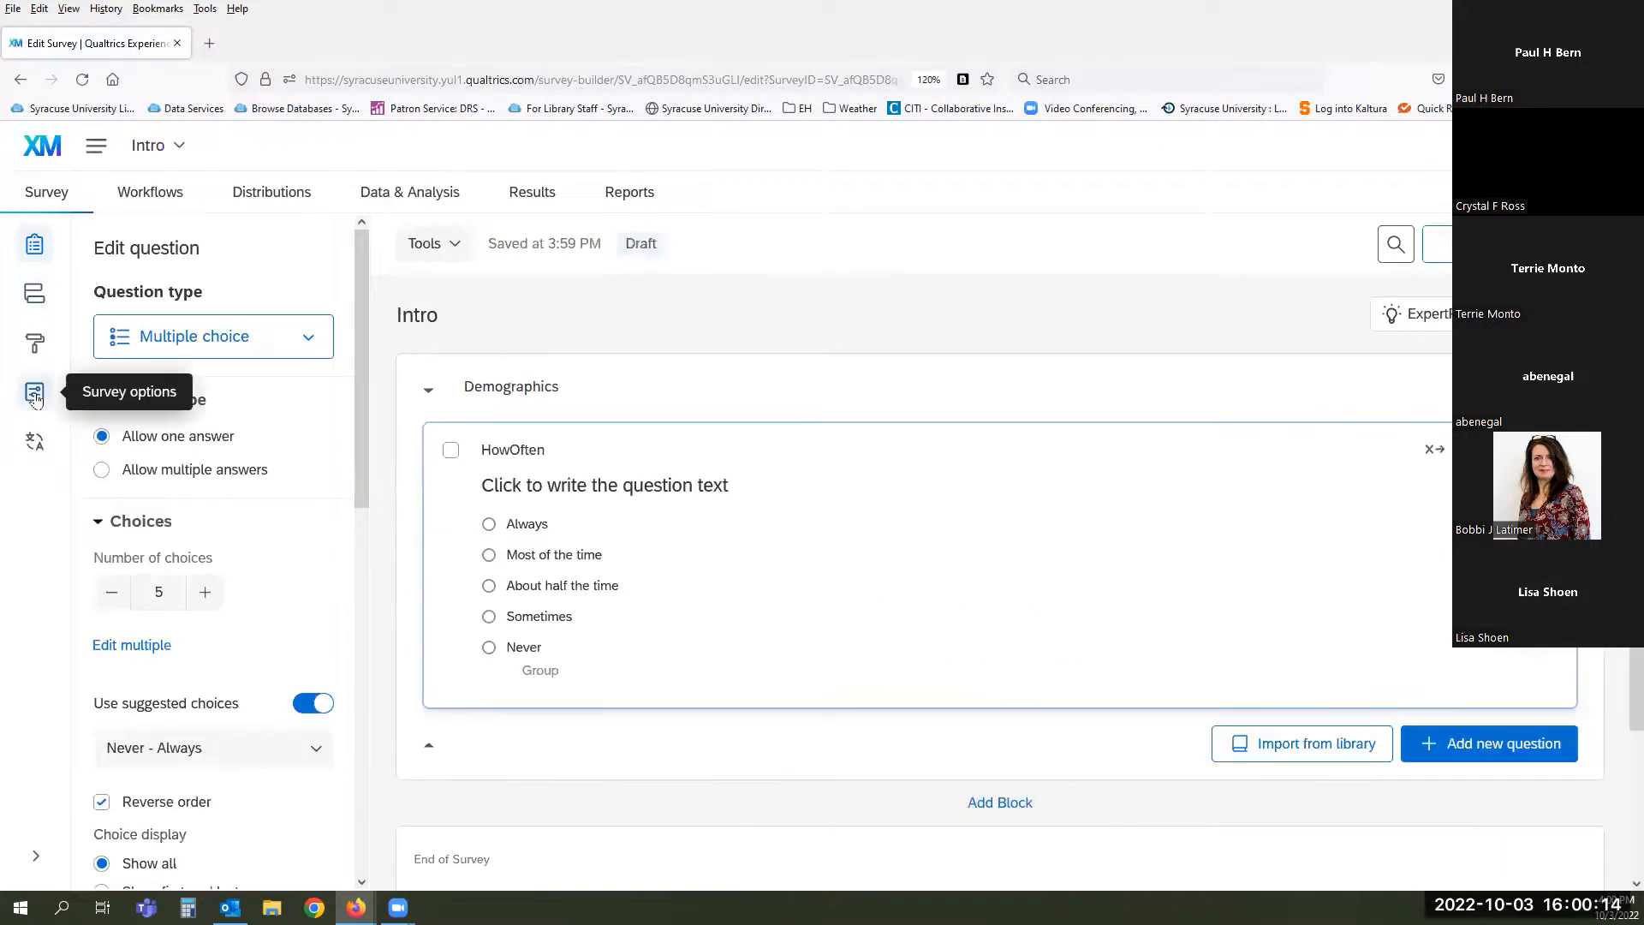
pyautogui.click(35, 396)
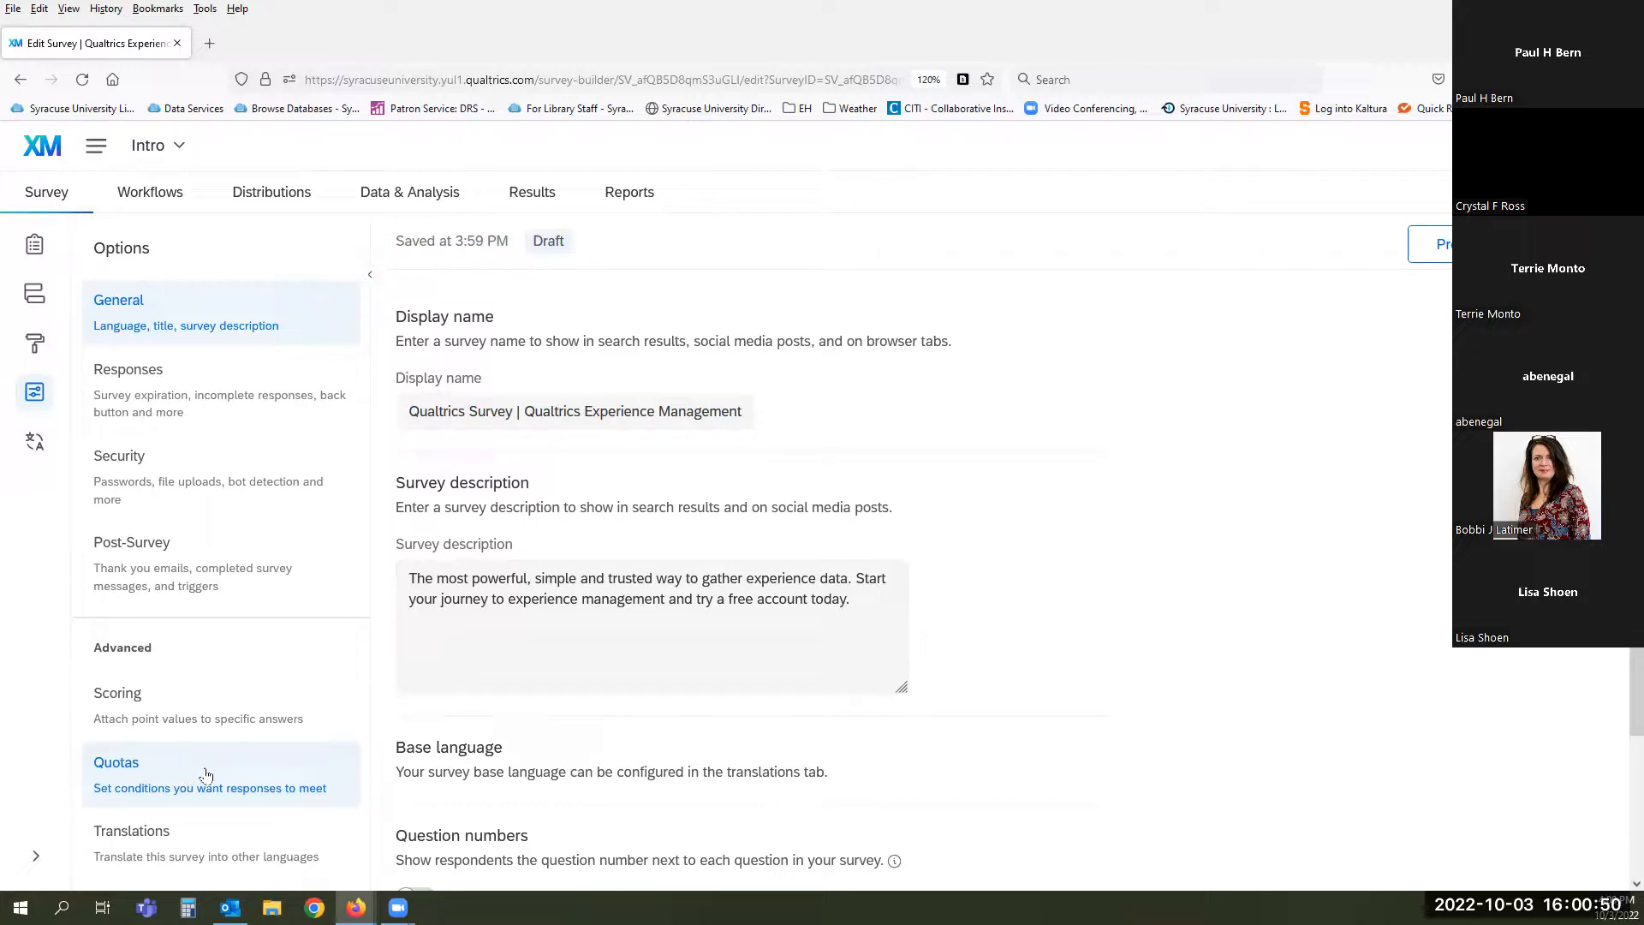
# - Go to Translations and browse the base language list, leaving English (US) selected
pyautogui.click(169, 841)
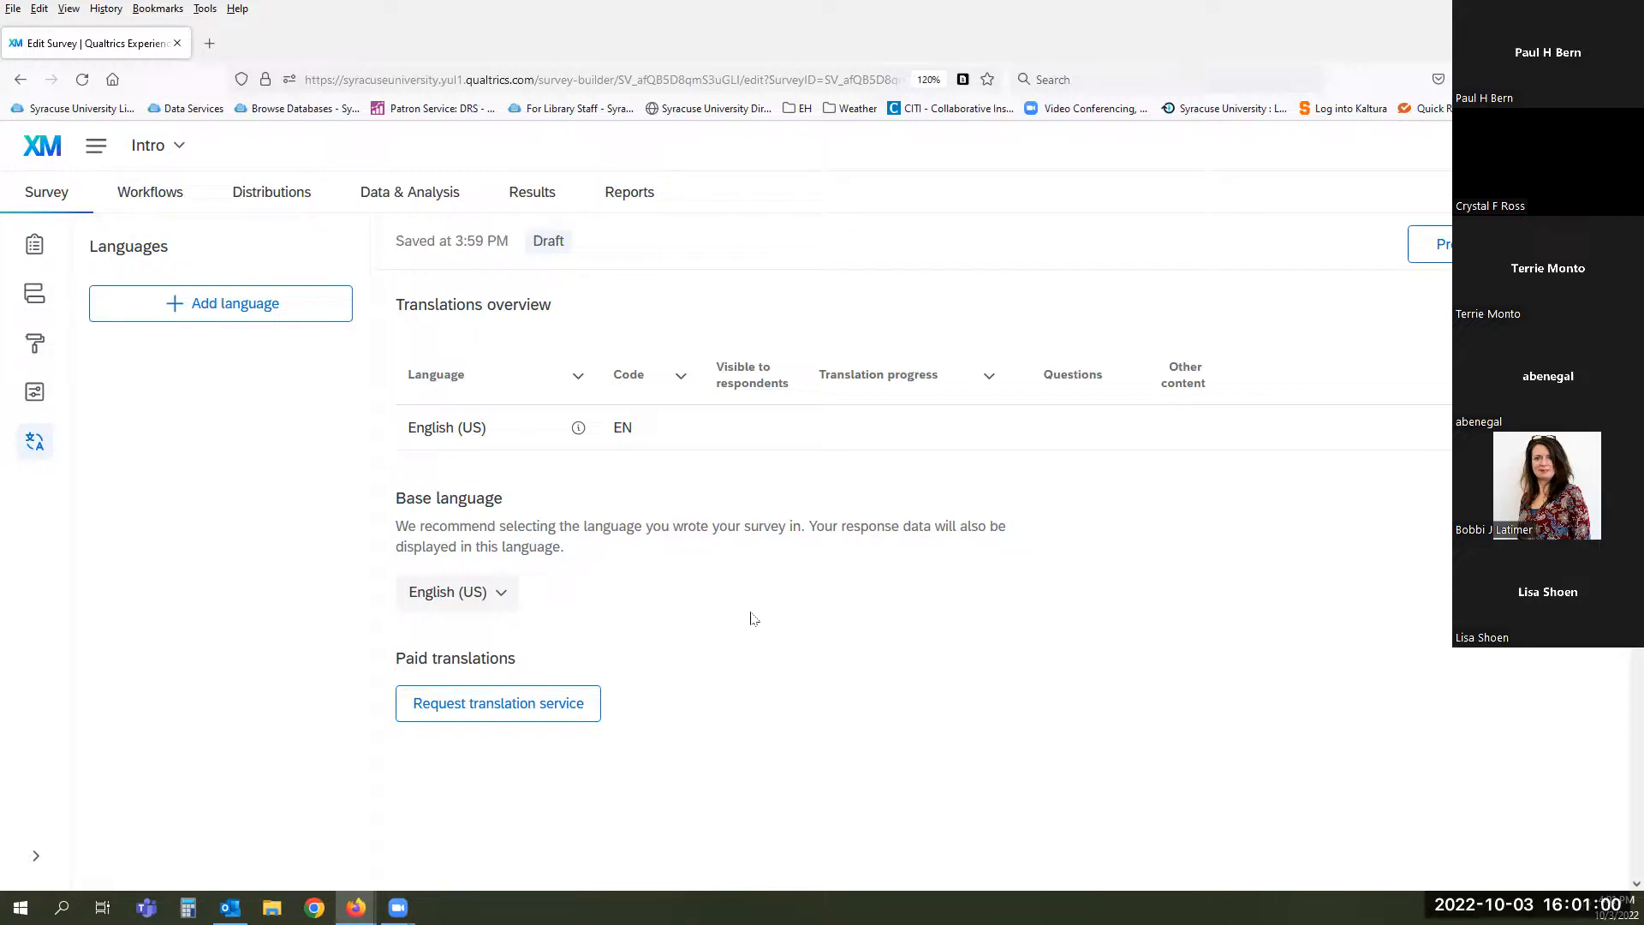
pyautogui.click(506, 593)
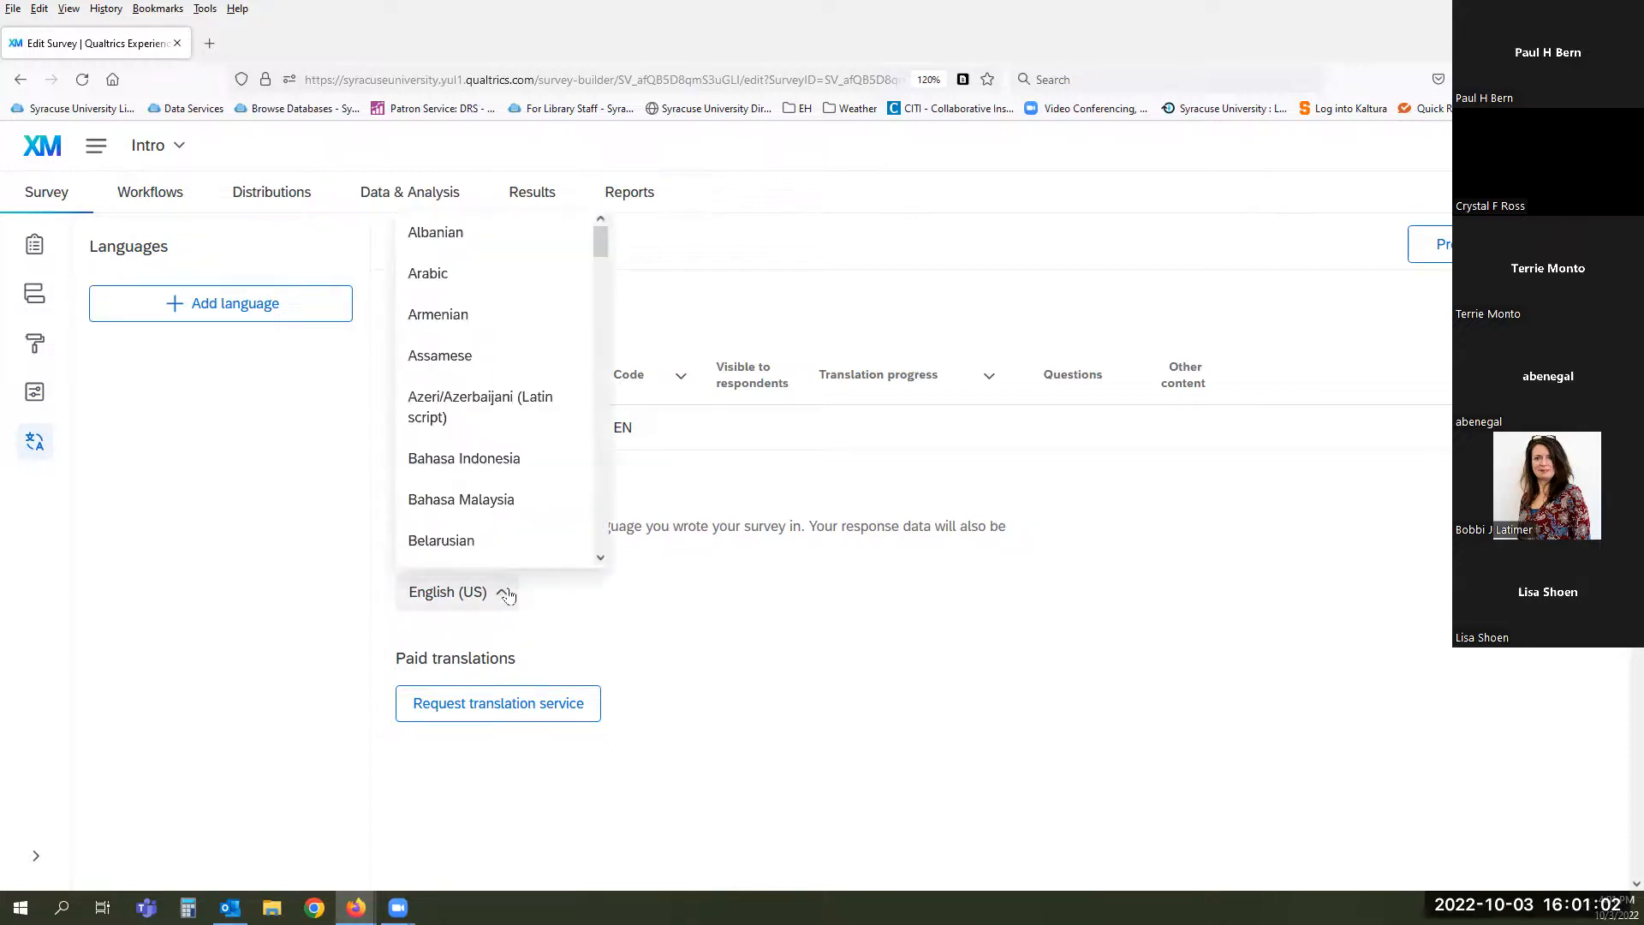
pyautogui.scroll(-6, 479, 351)
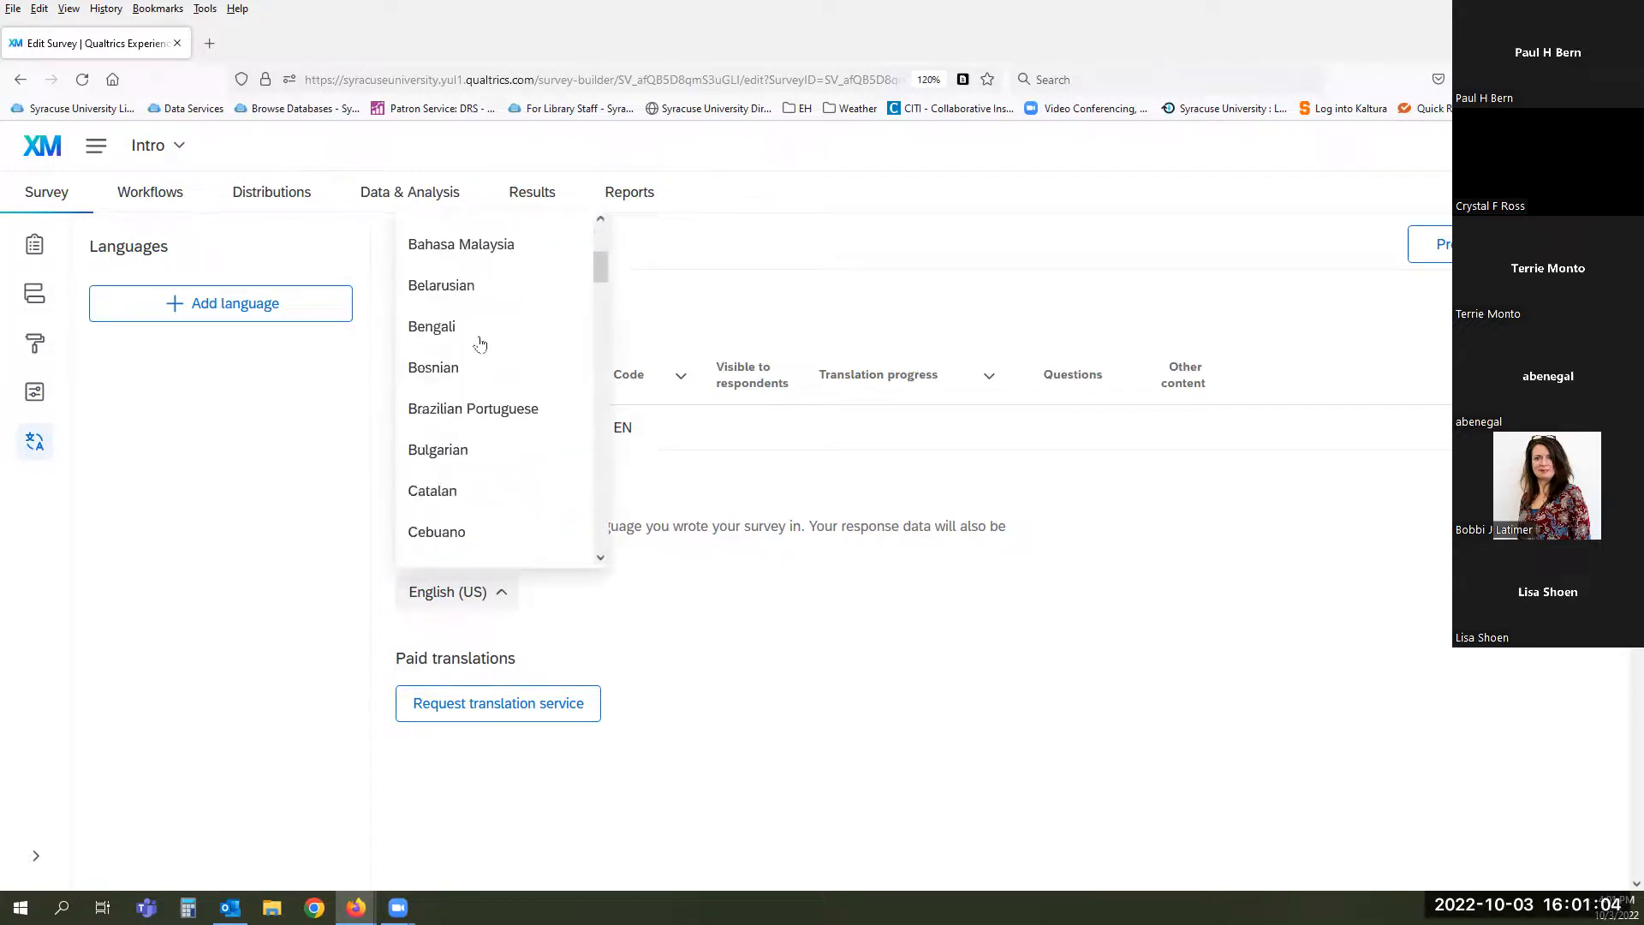
pyautogui.scroll(-10, 495, 370)
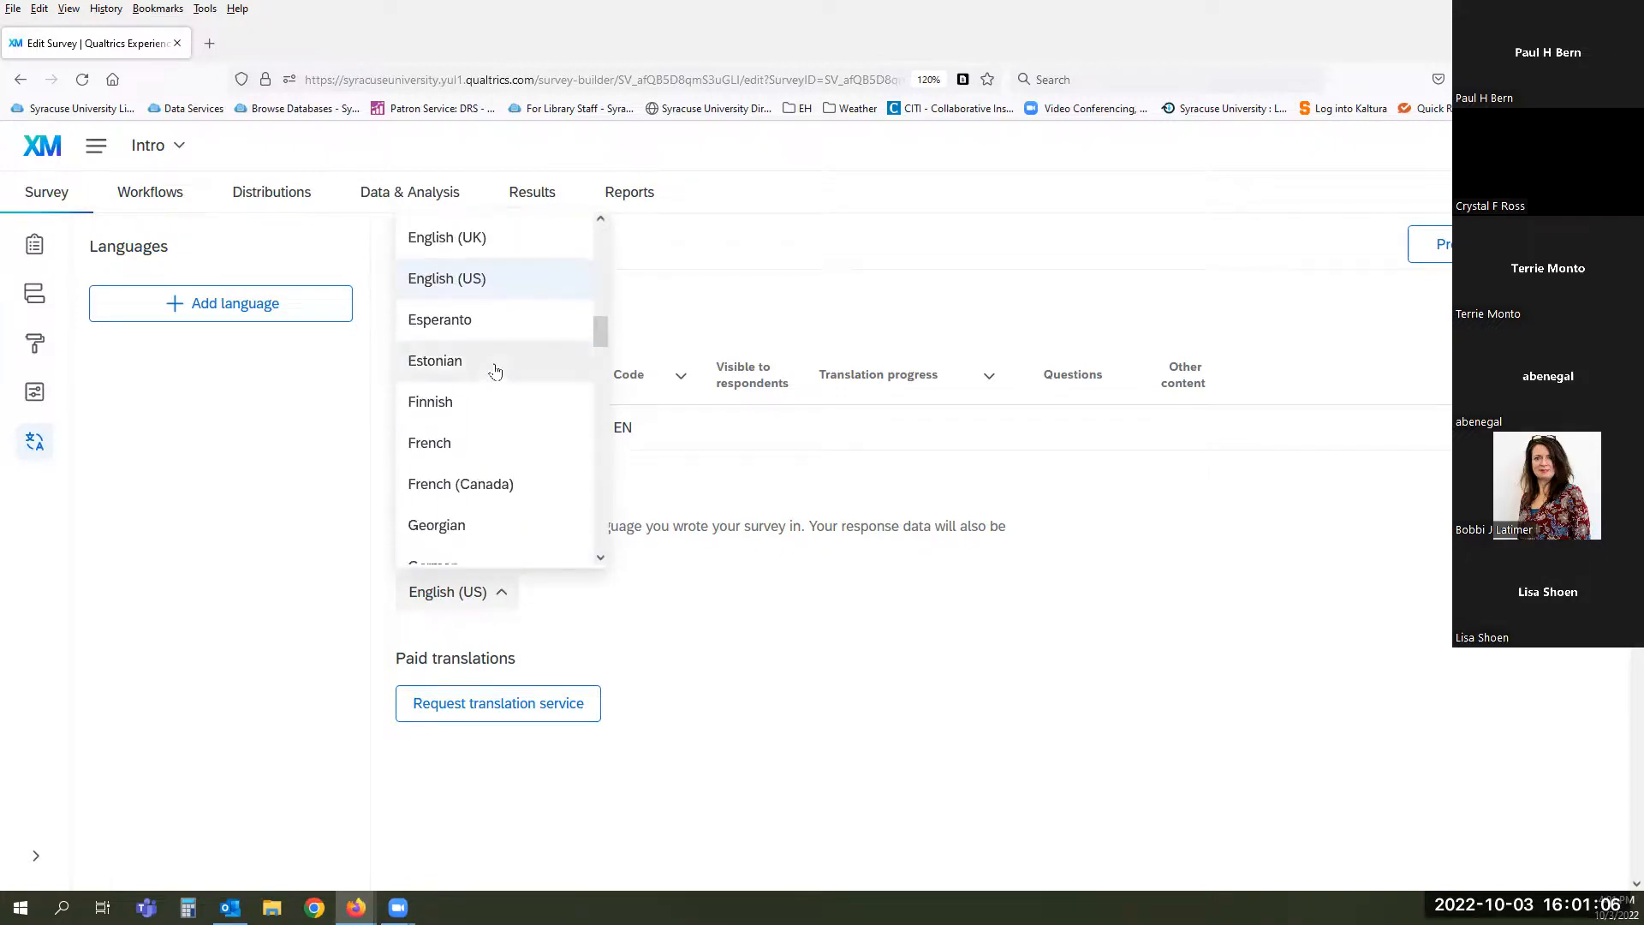
pyautogui.scroll(-12, 495, 369)
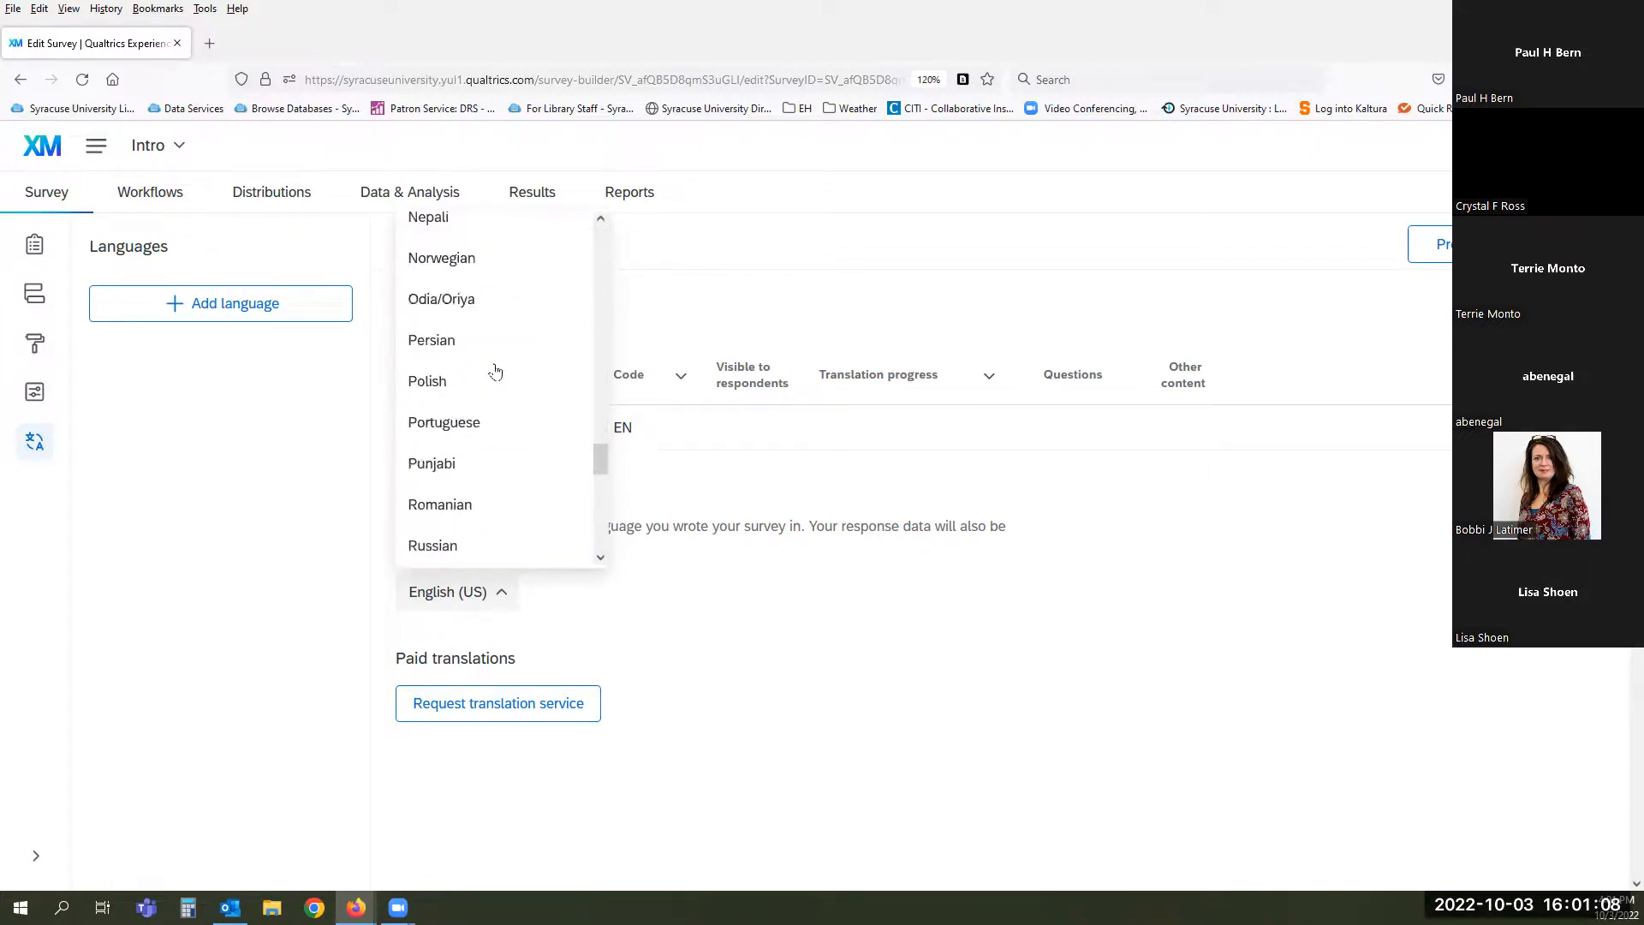
pyautogui.scroll(-3, 495, 370)
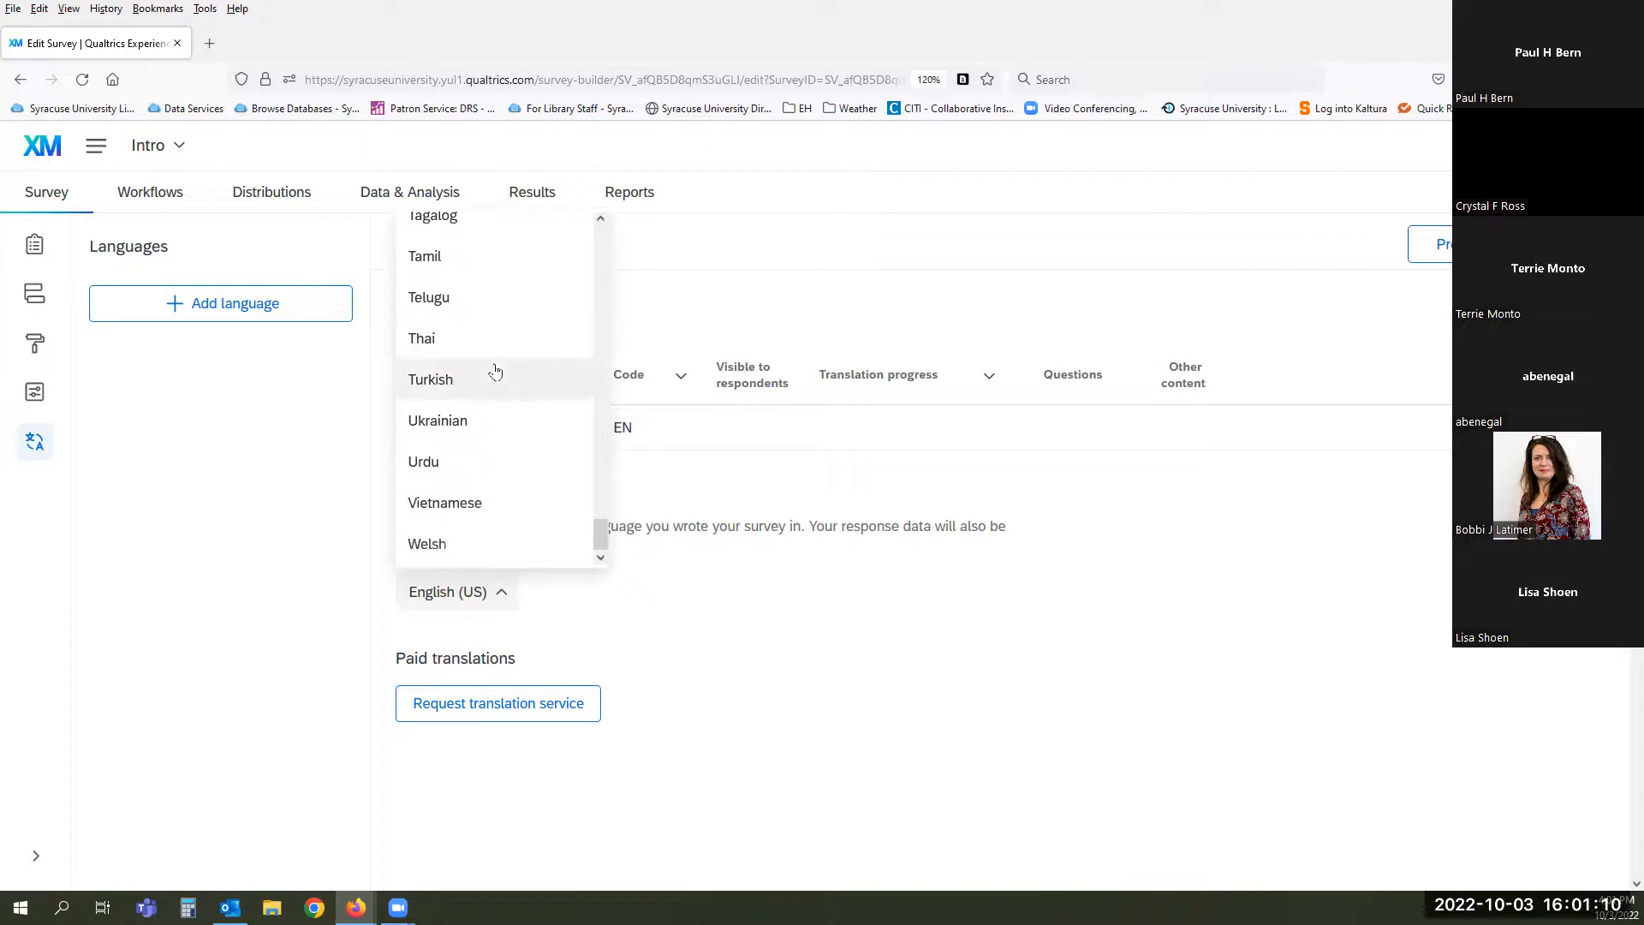
pyautogui.click(732, 490)
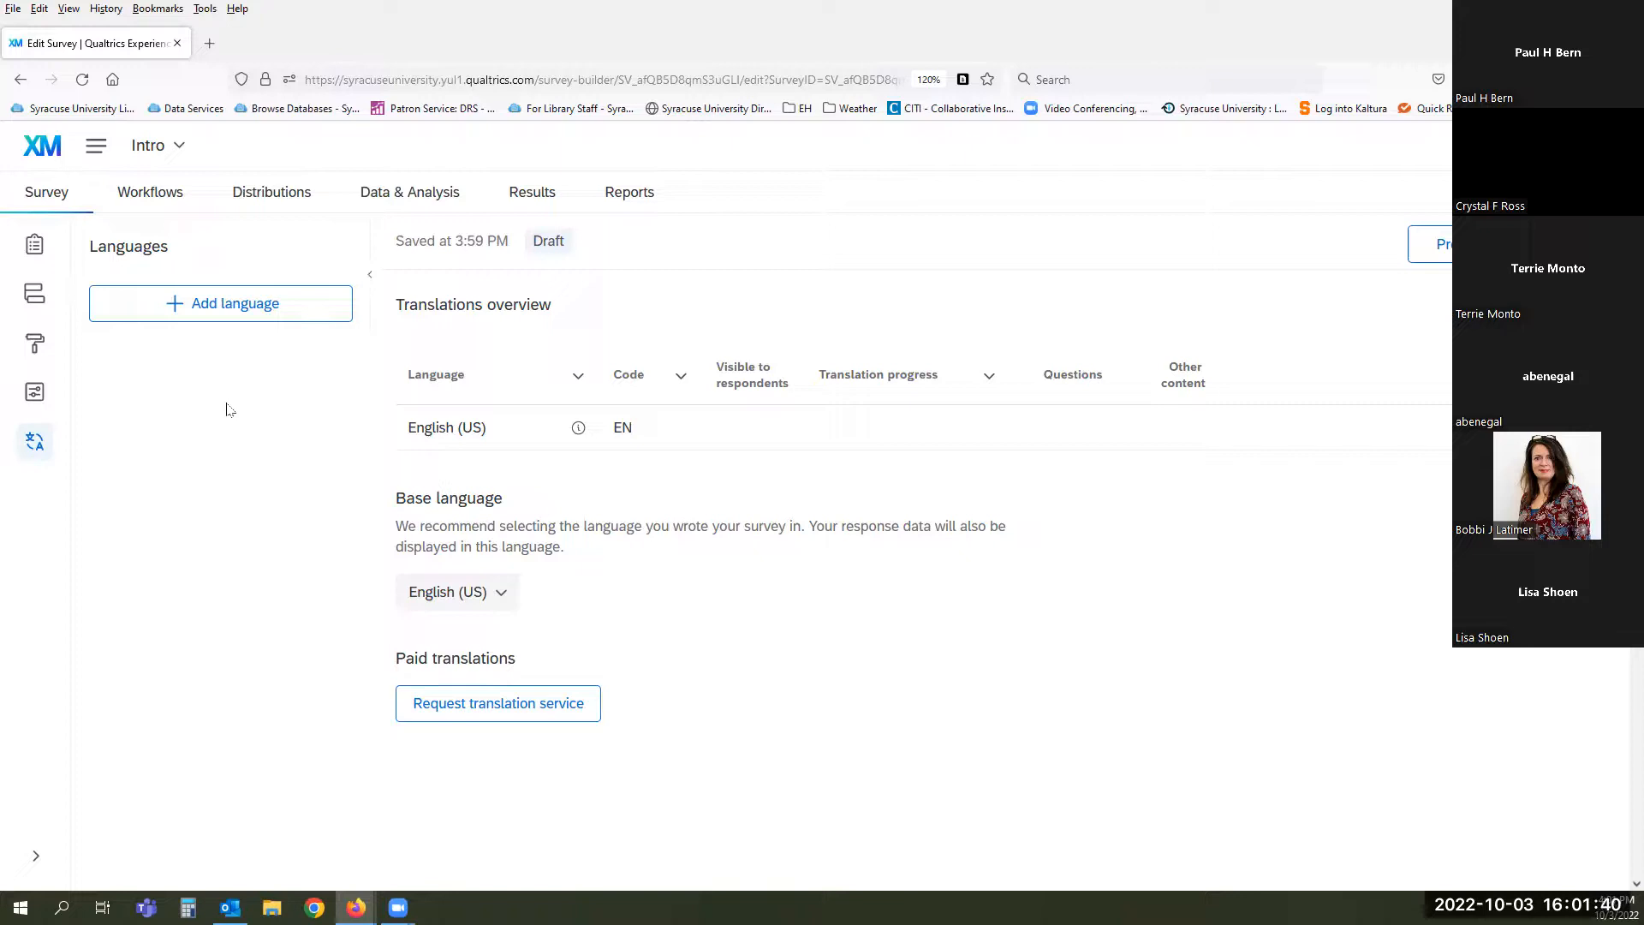
# - View the survey's empty Workflows page, then go to Distributions with Email selected by default
pyautogui.click(161, 206)
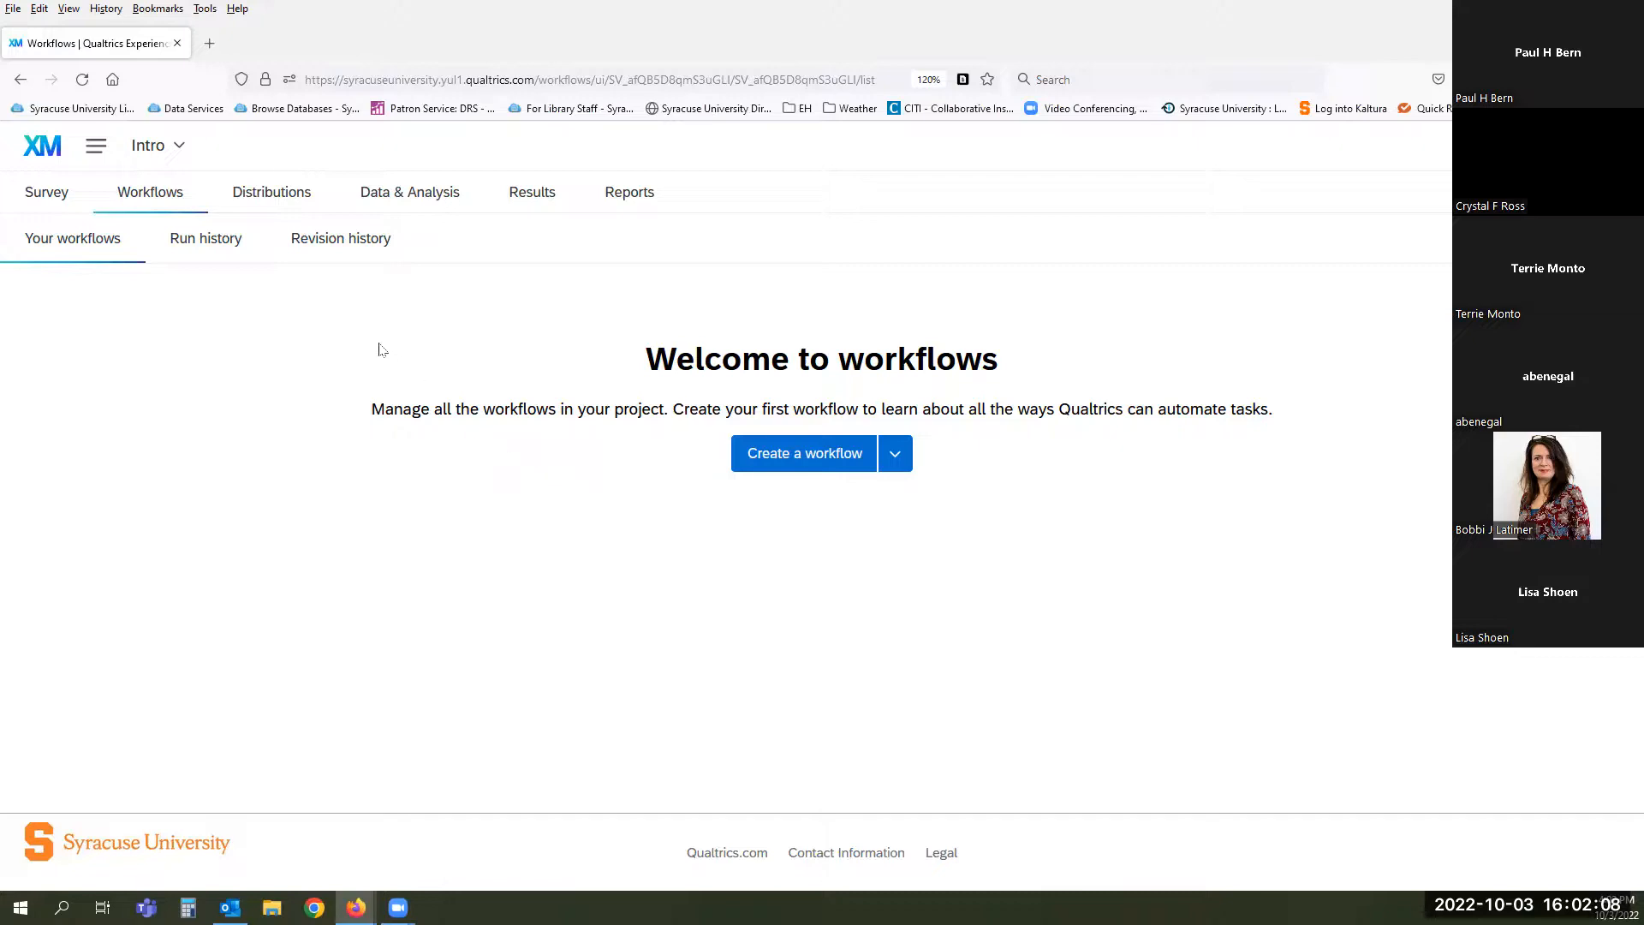
pyautogui.click(268, 199)
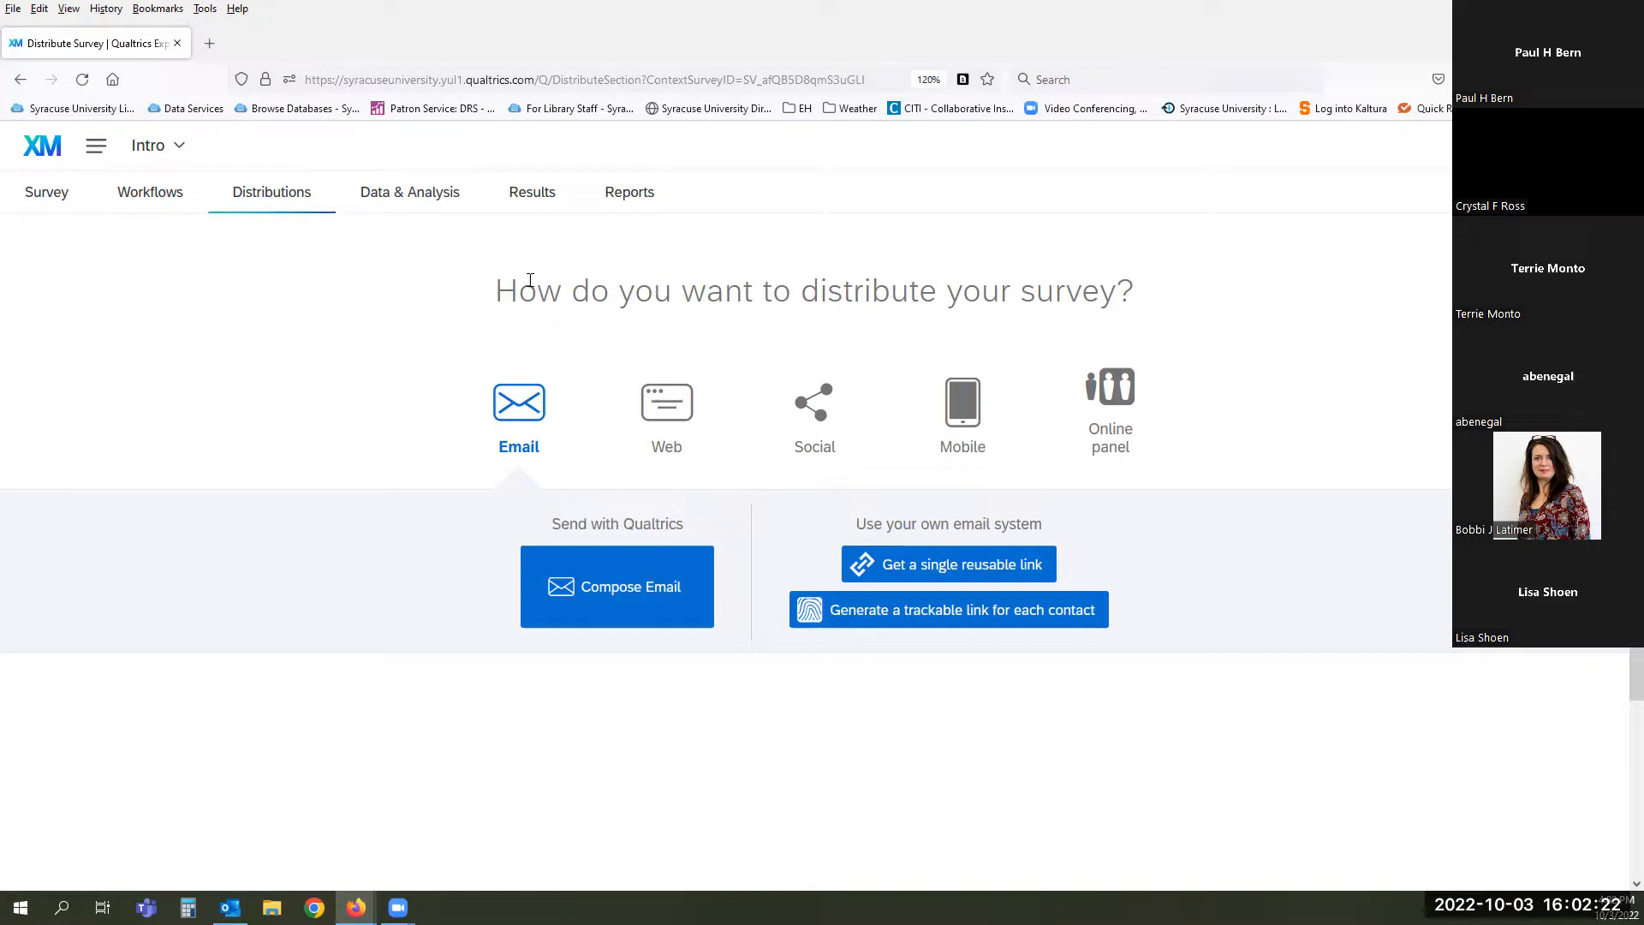
# - Open the survey's Data & Analysis data table and reload the page
pyautogui.click(401, 198)
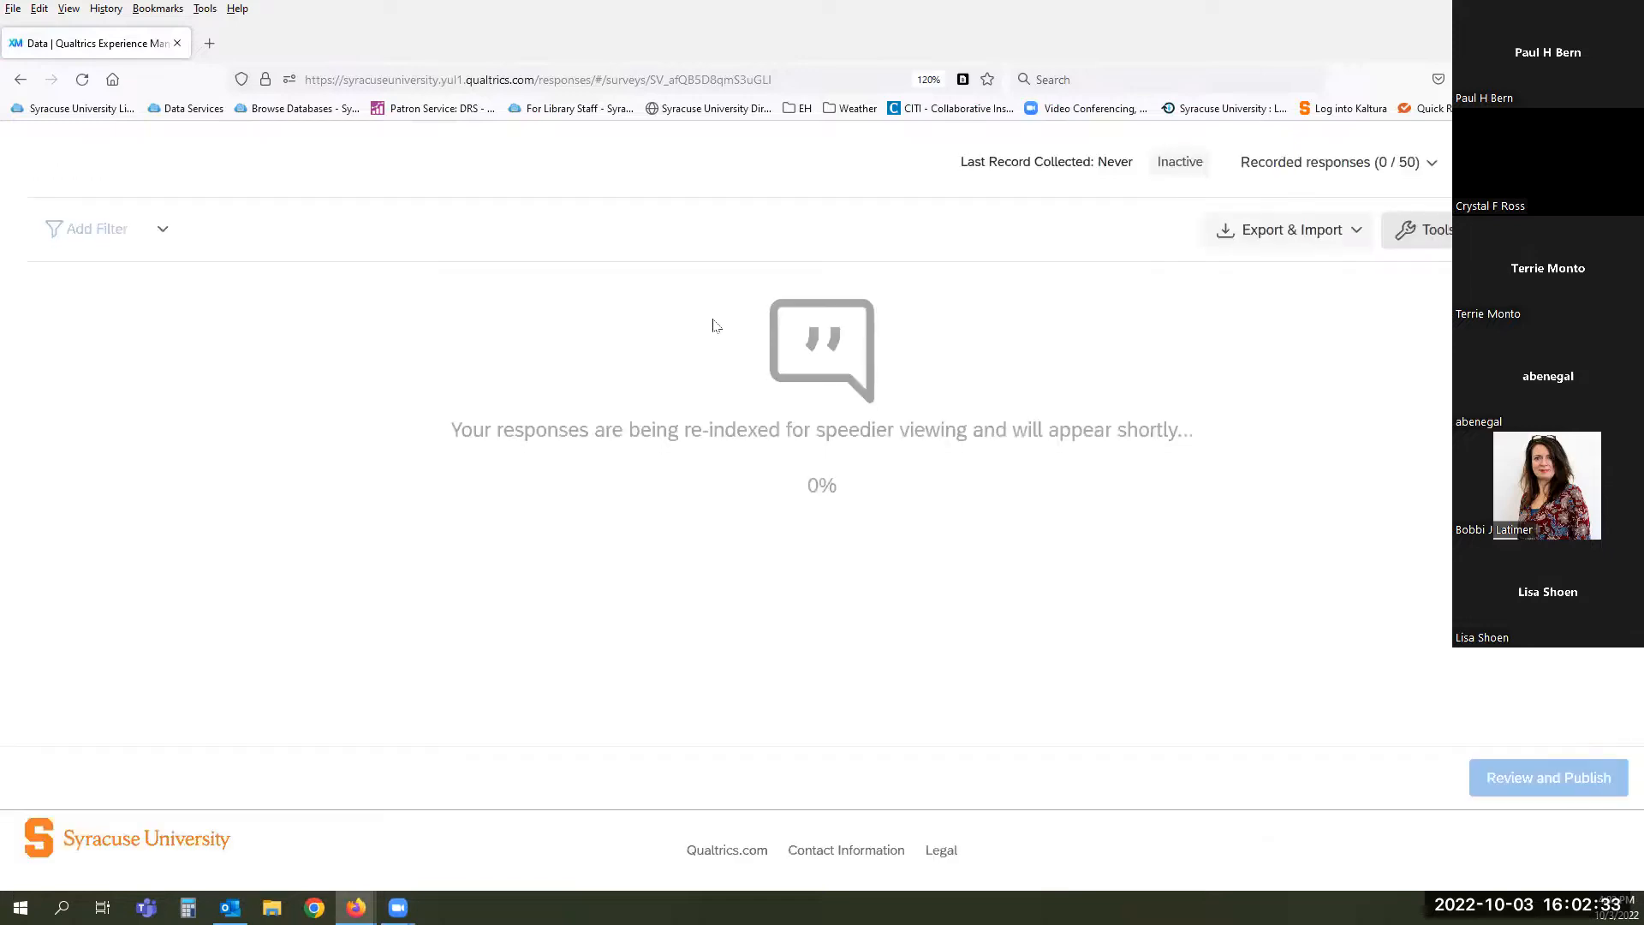
pyautogui.scroll(2, 716, 325)
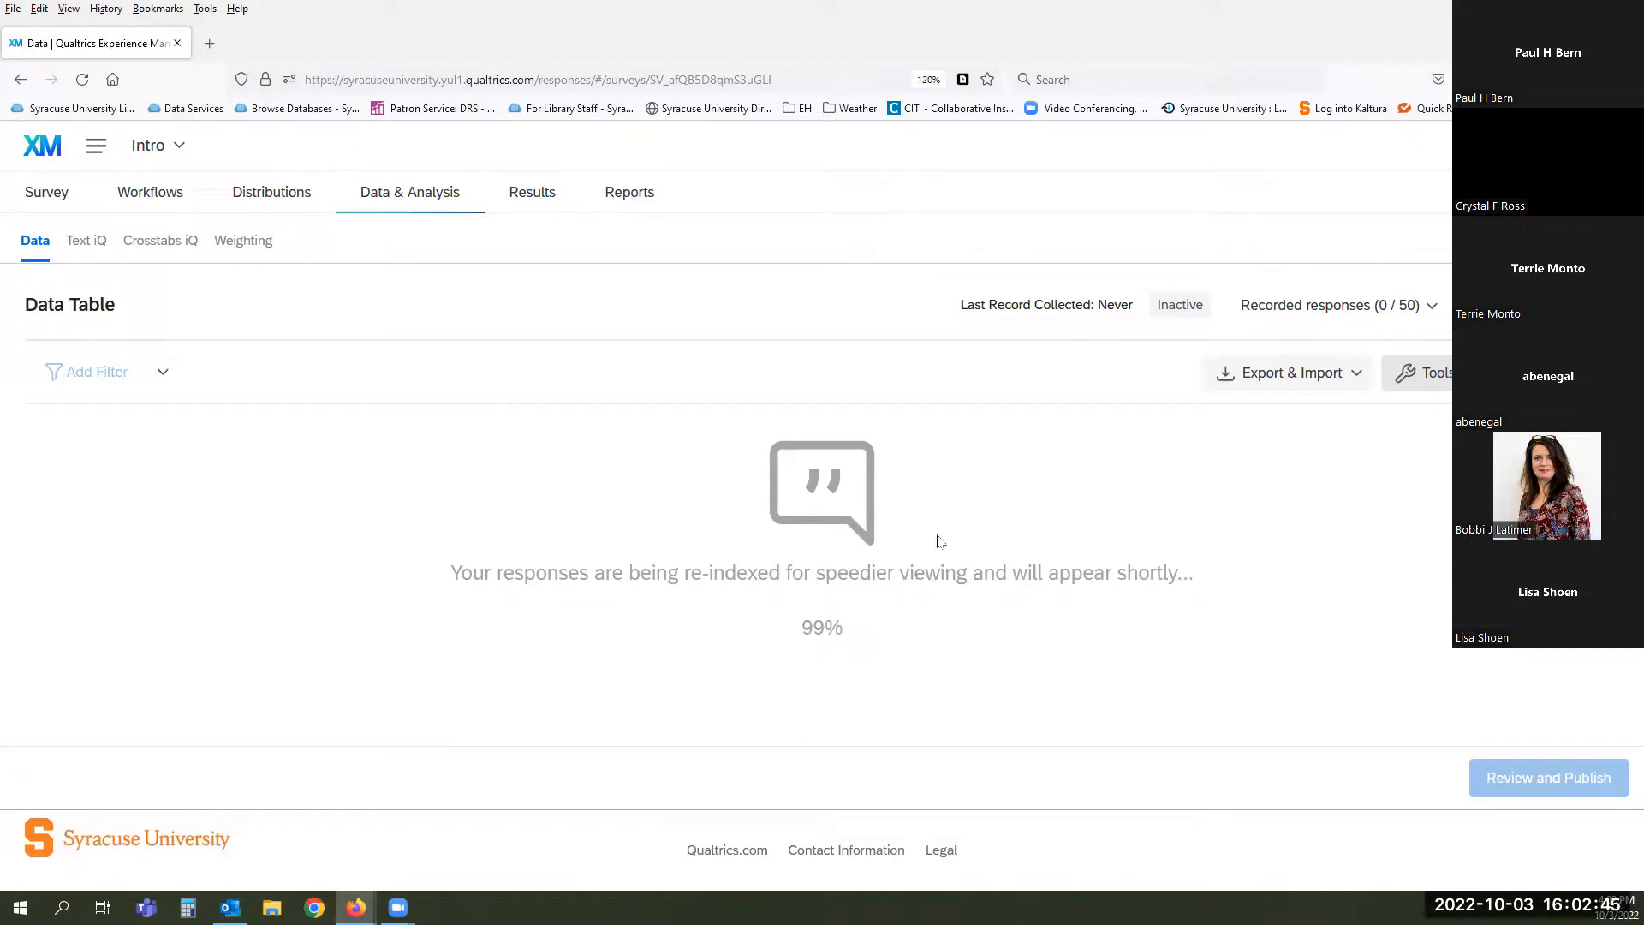
pyautogui.rightClick(1000, 469)
pyautogui.click(1113, 482)
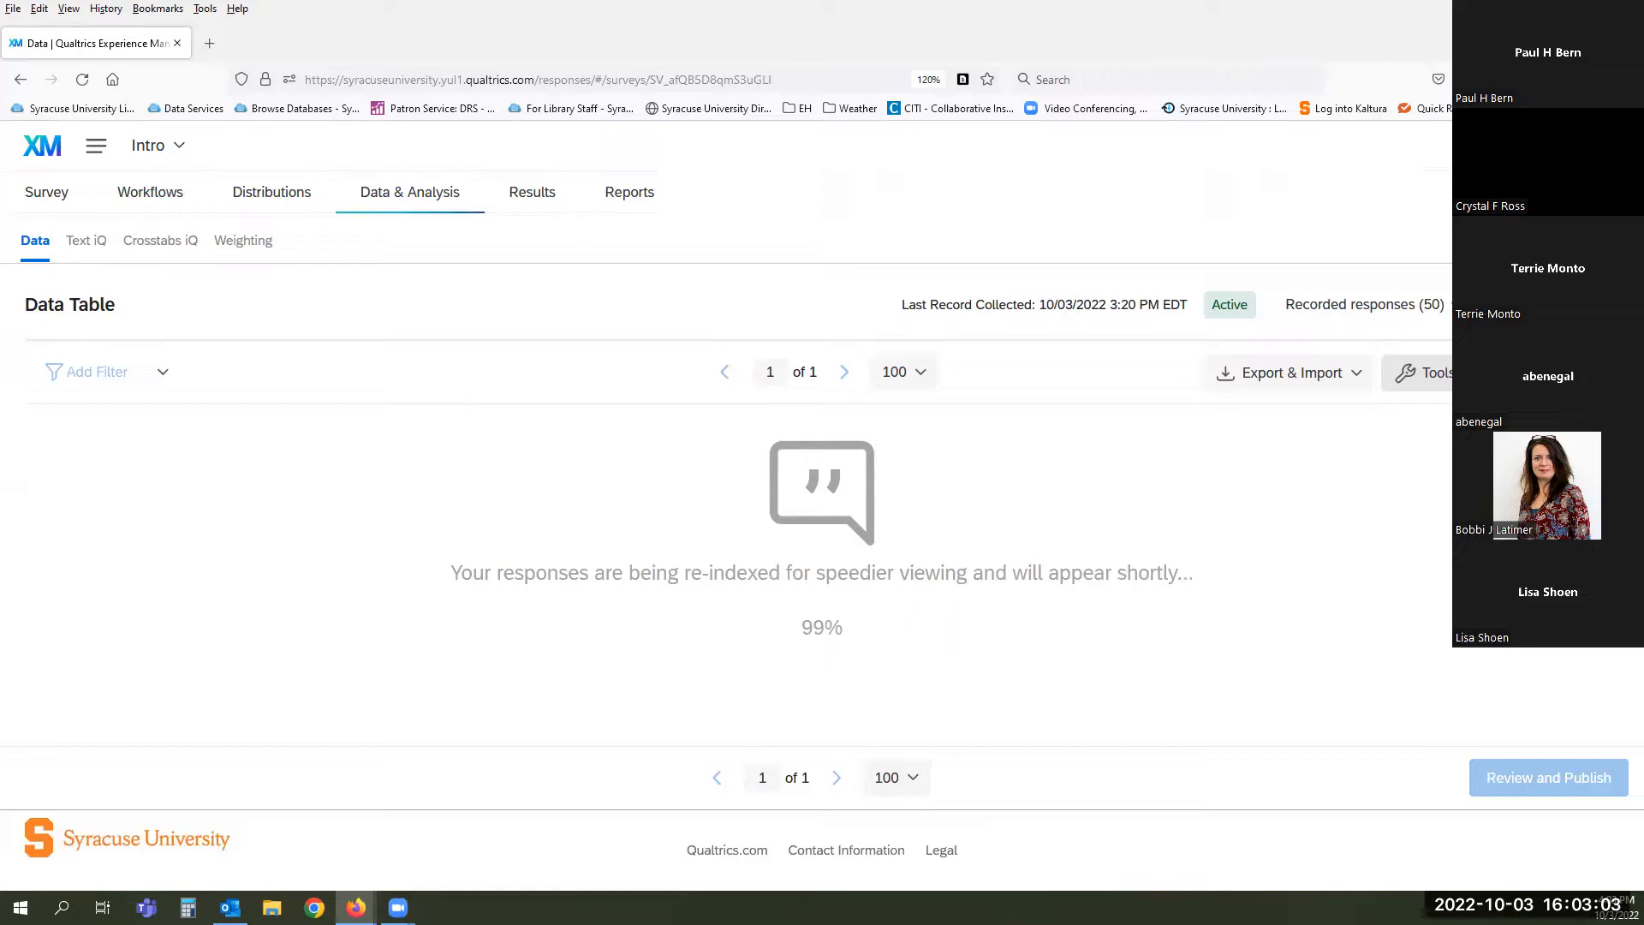
# - Check the Export & Import options, then reload while 50 responses re-index
pyautogui.click(1361, 385)
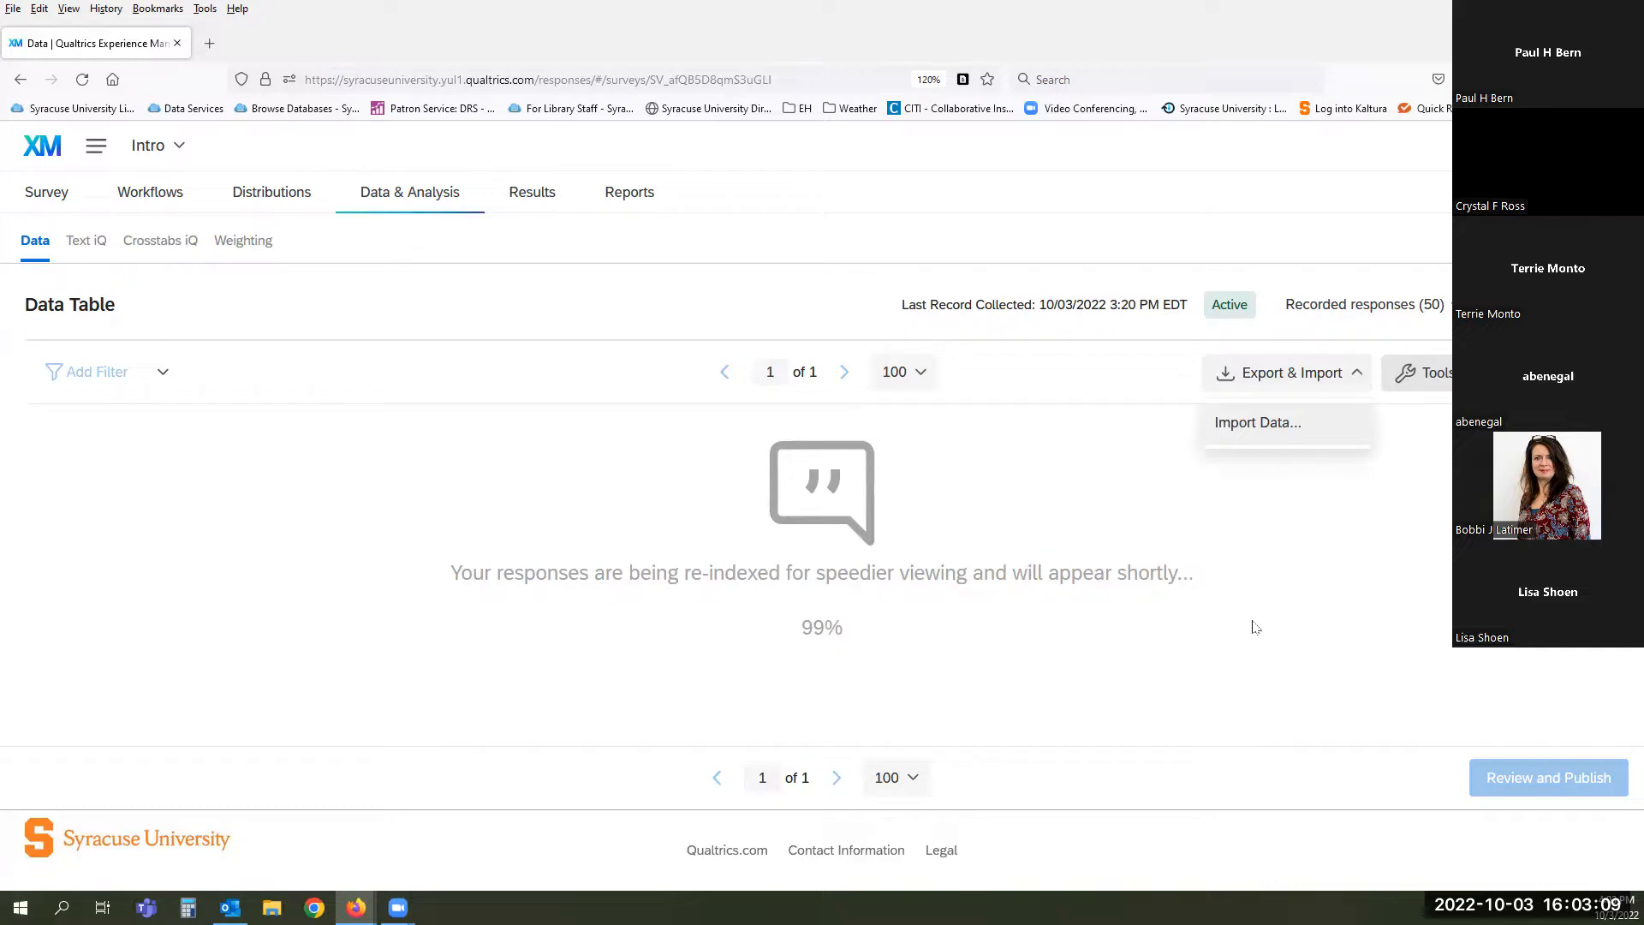
pyautogui.click(1195, 625)
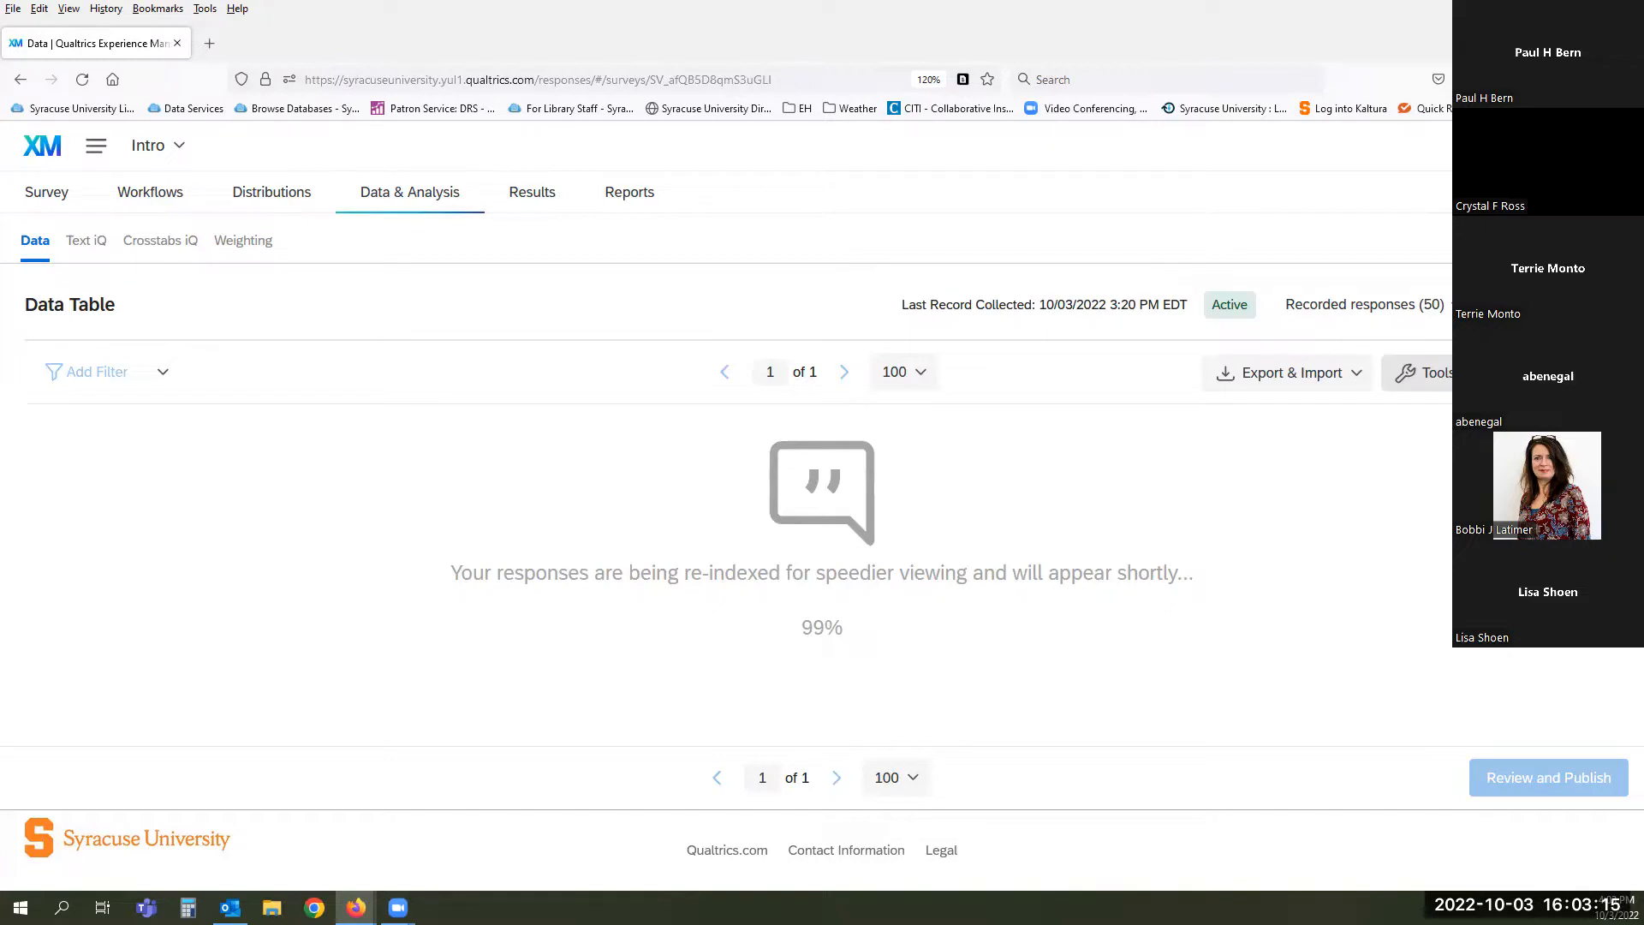
pyautogui.rightClick(542, 449)
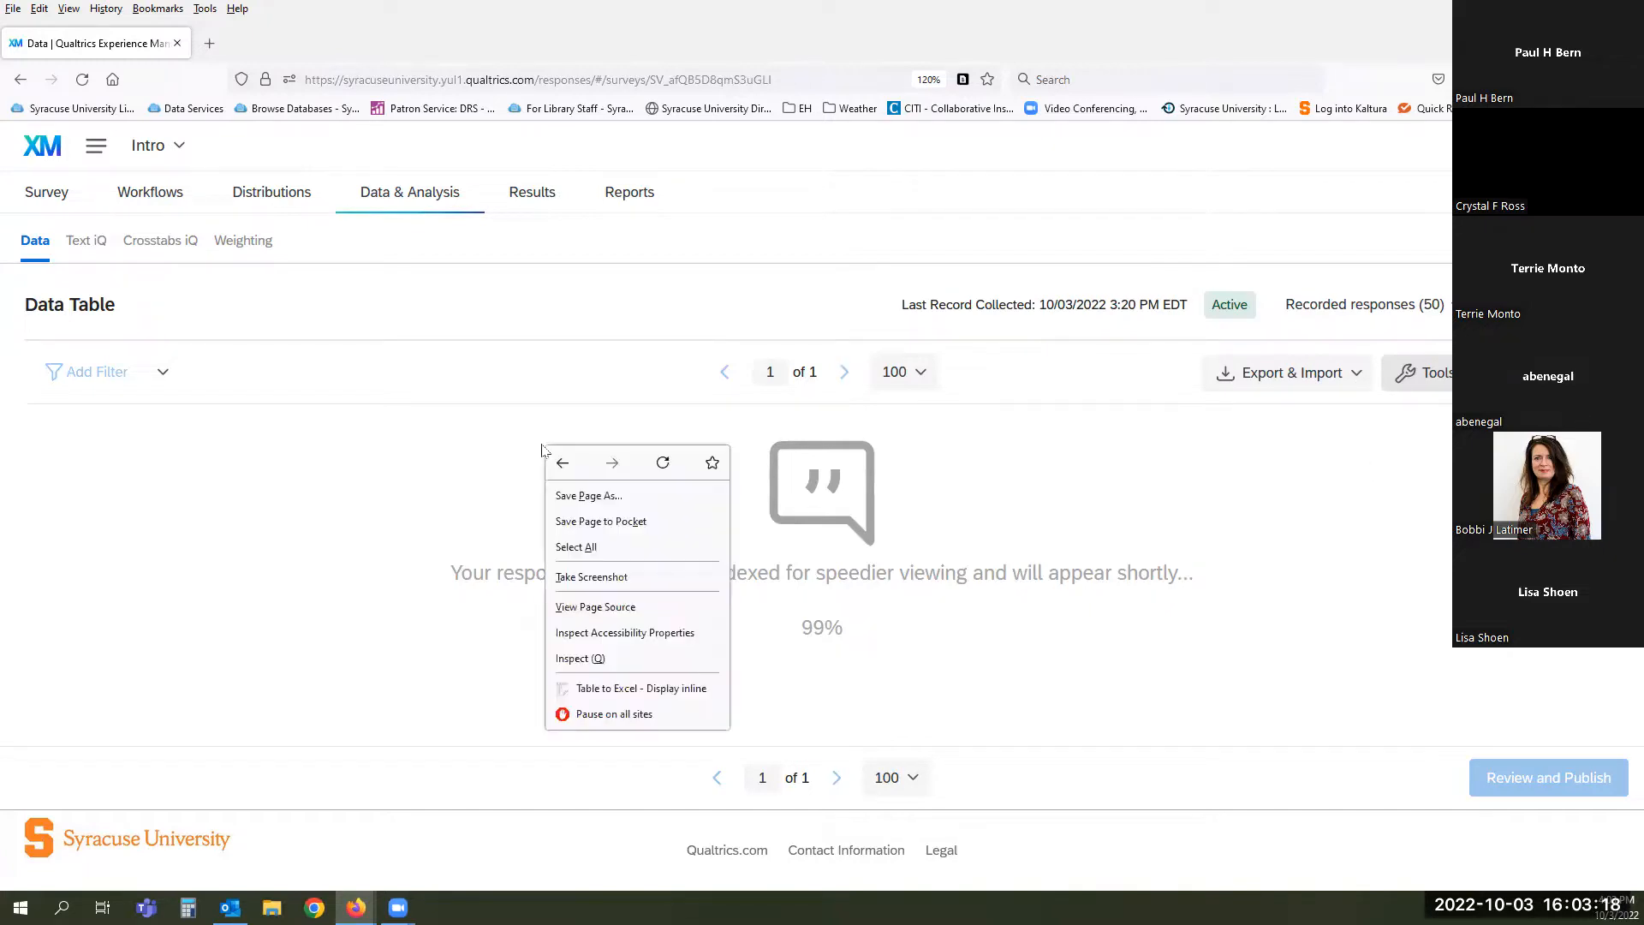
pyautogui.click(662, 463)
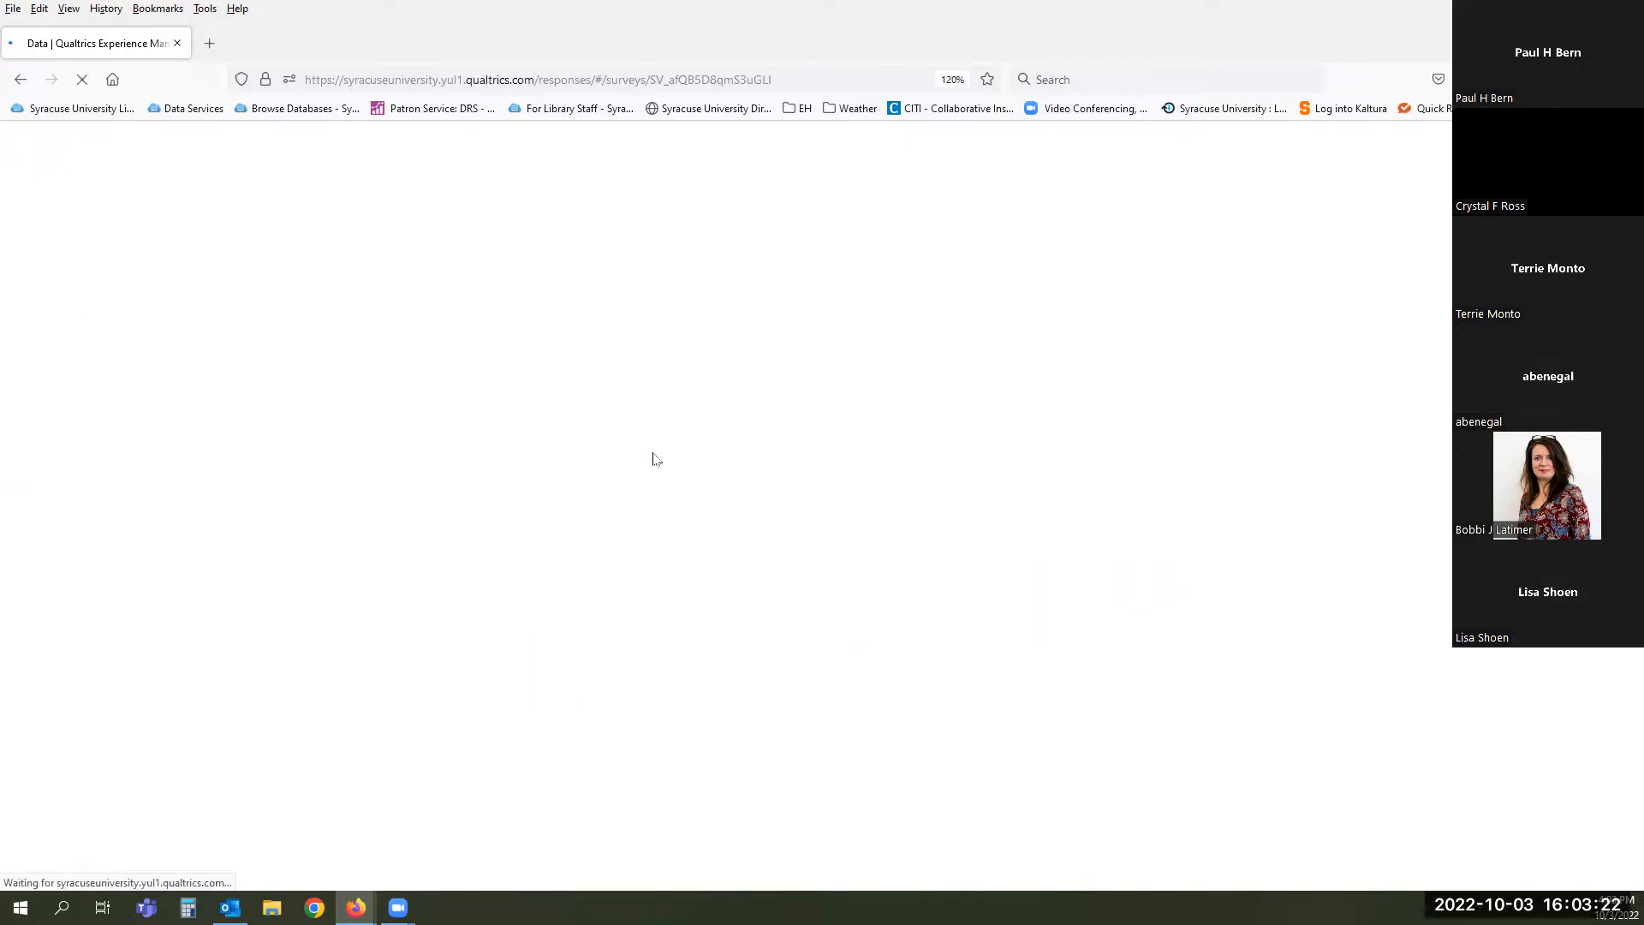
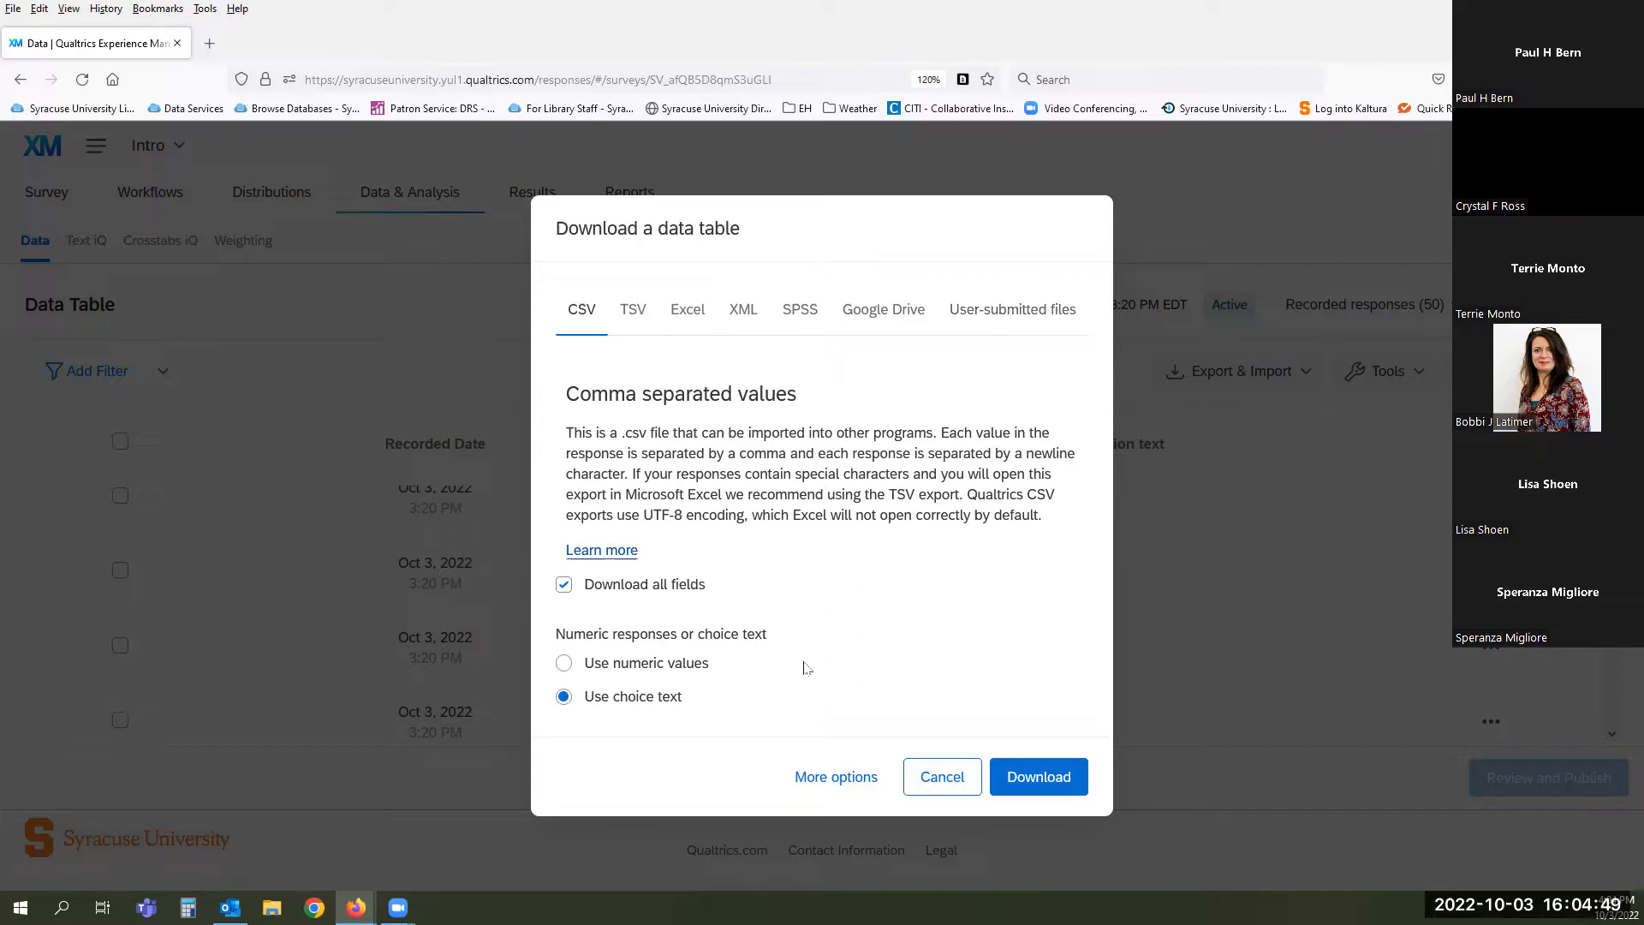
# - Review the extra CSV download options, then cancel the export without downloading
pyautogui.click(839, 776)
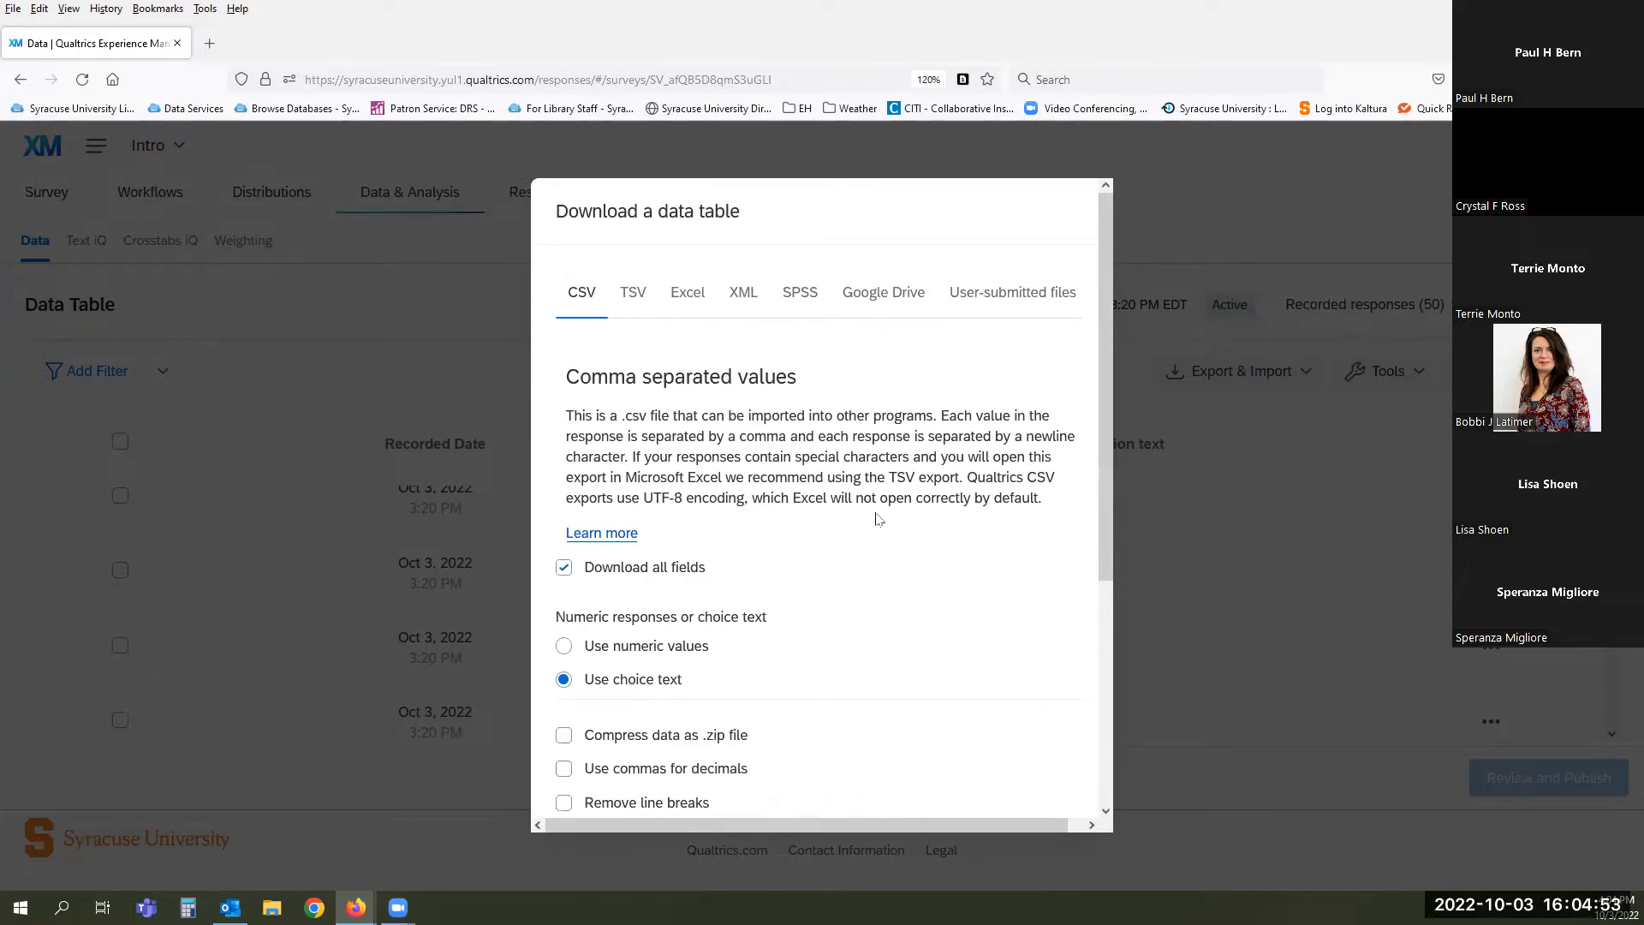
pyautogui.scroll(-4, 877, 518)
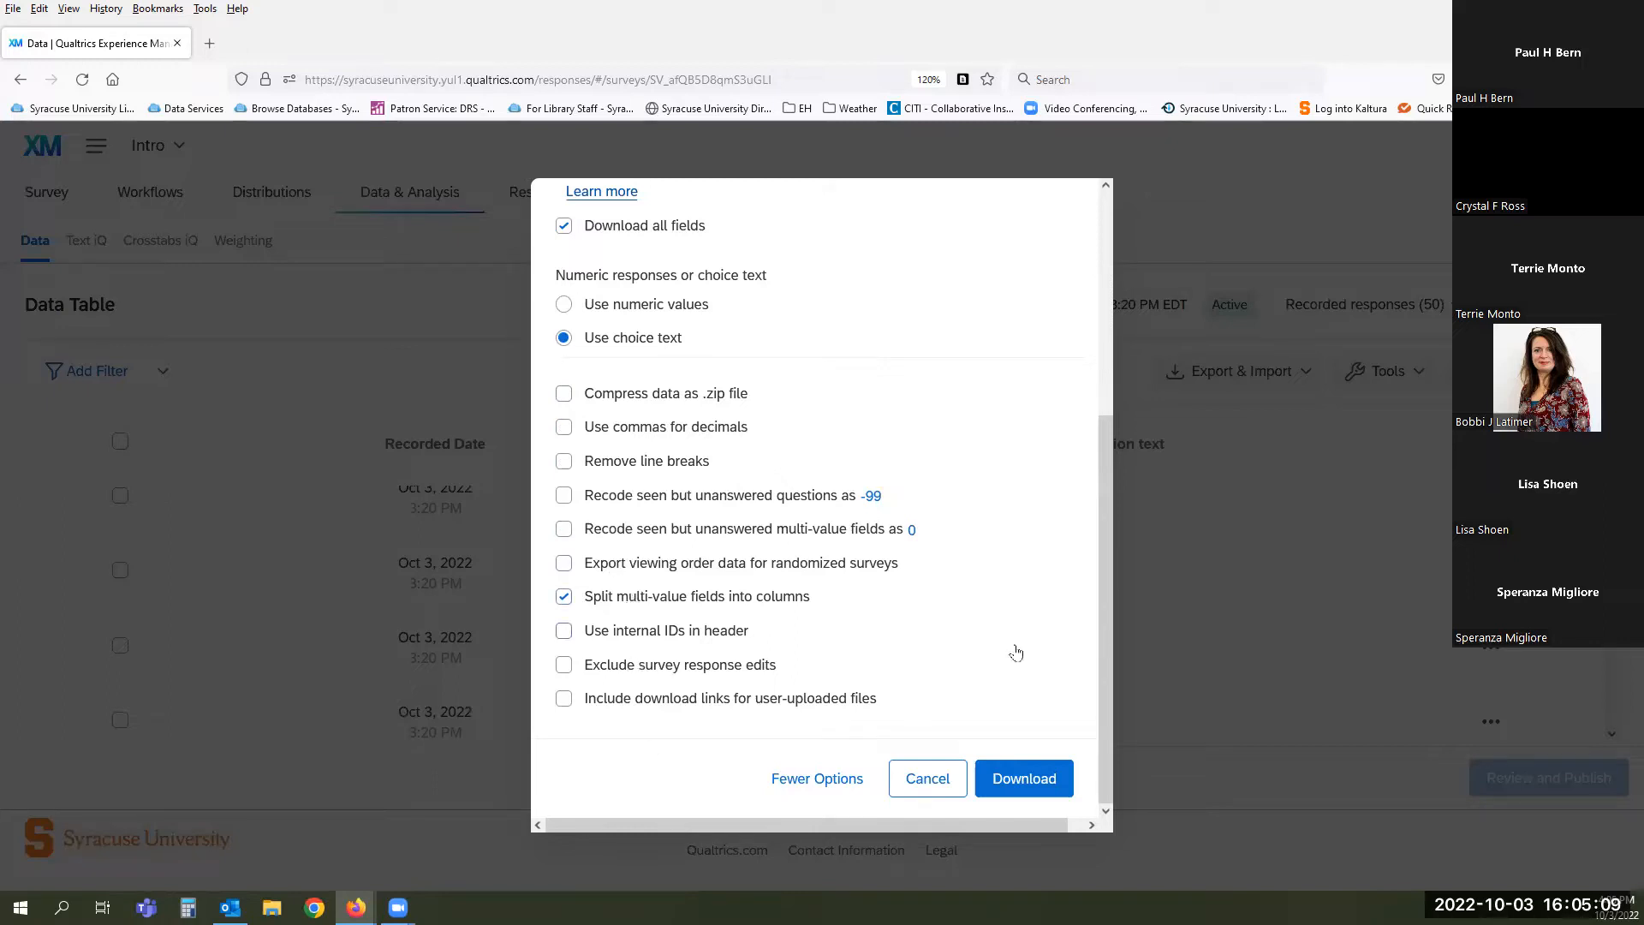
pyautogui.scroll(2, 974, 611)
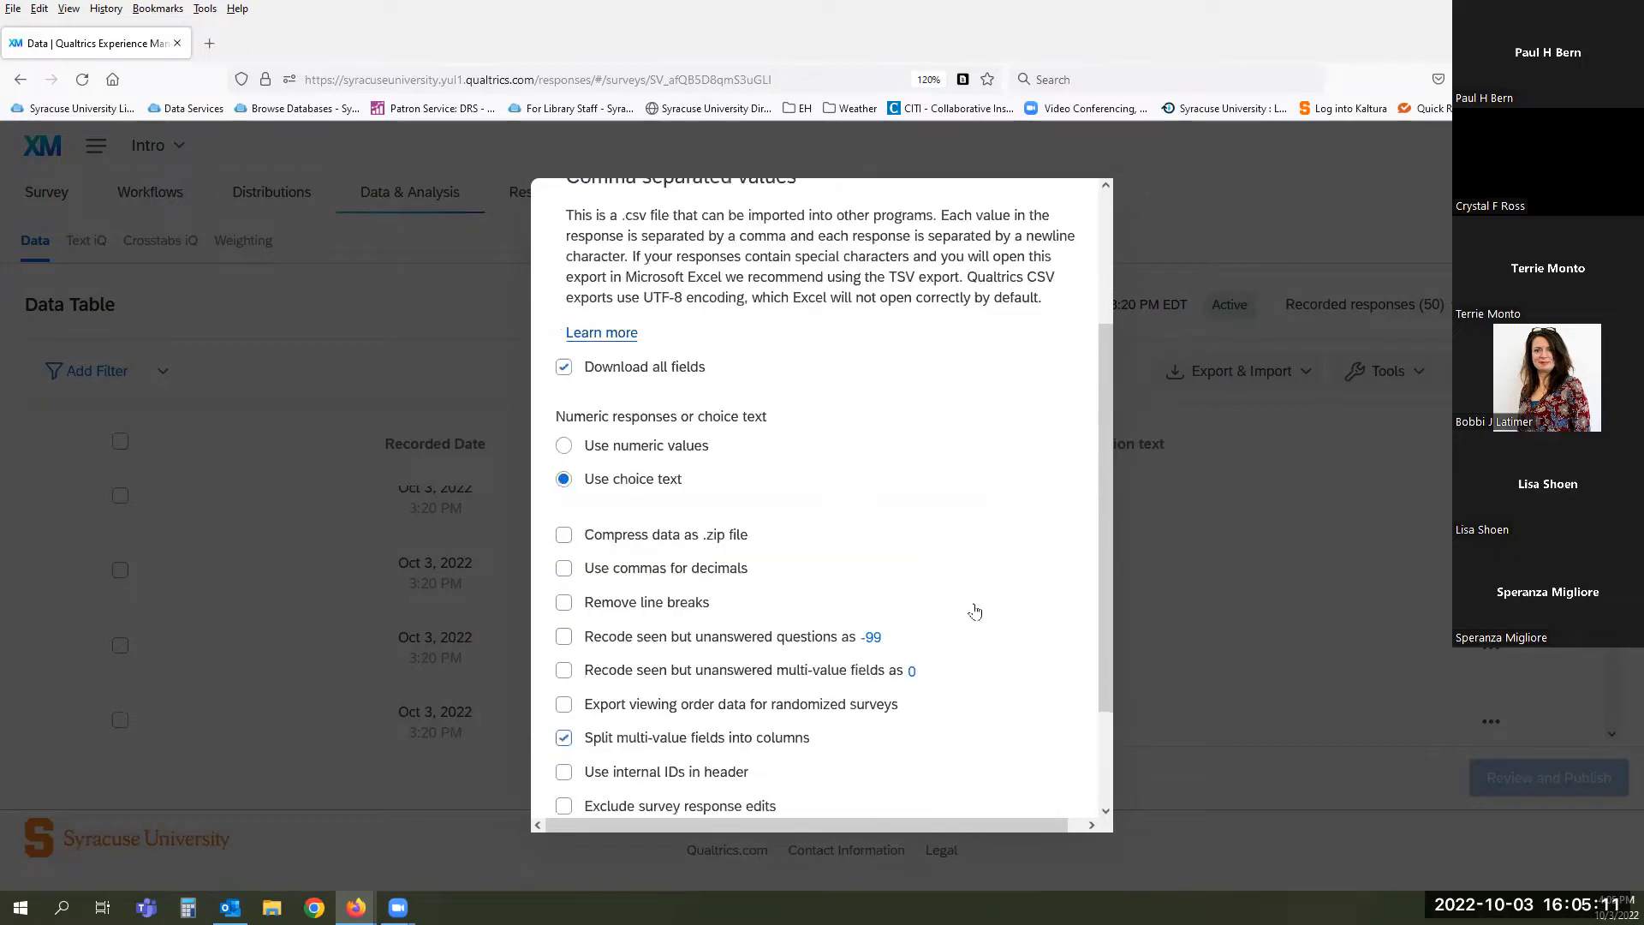
pyautogui.scroll(3, 974, 611)
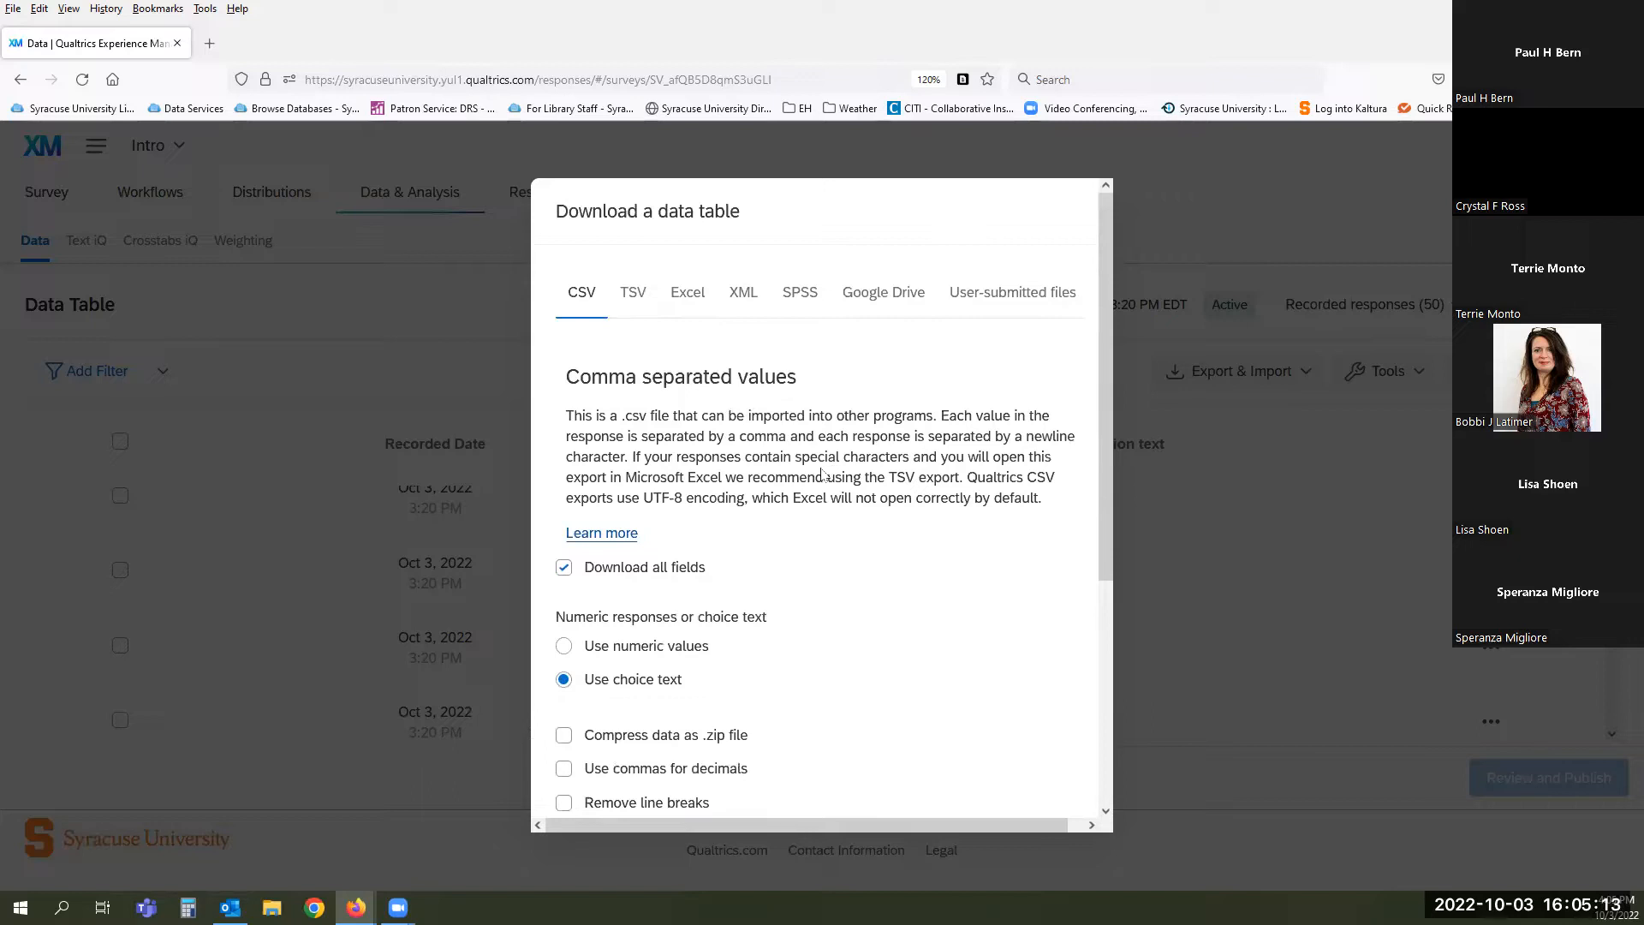
pyautogui.scroll(-5, 886, 671)
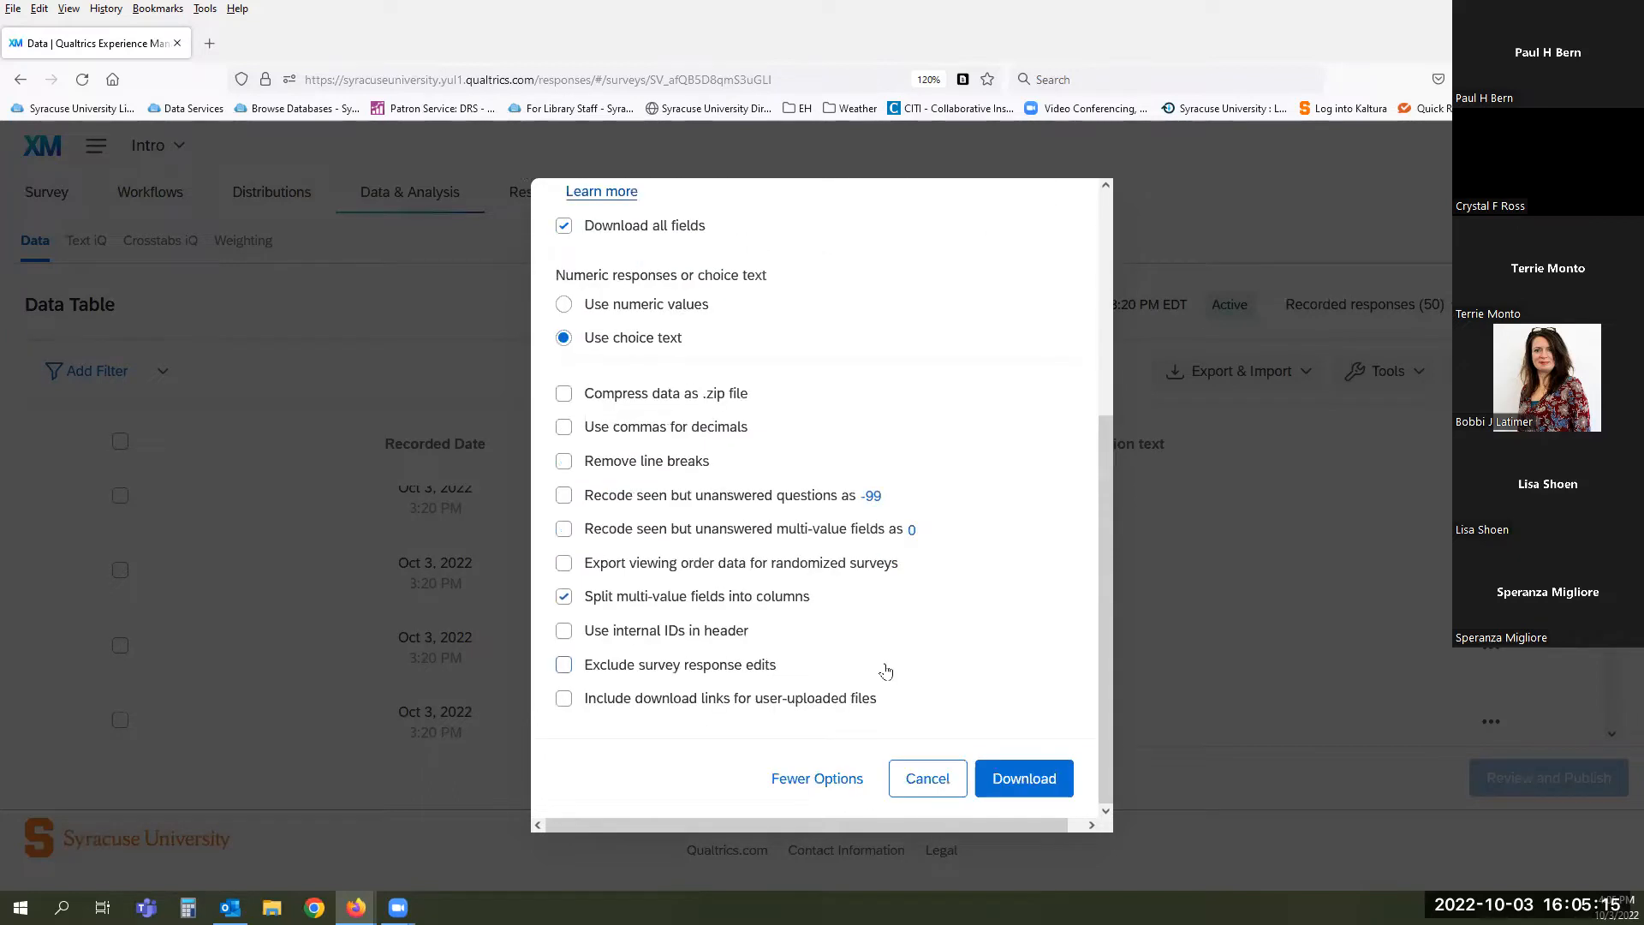
pyautogui.click(916, 784)
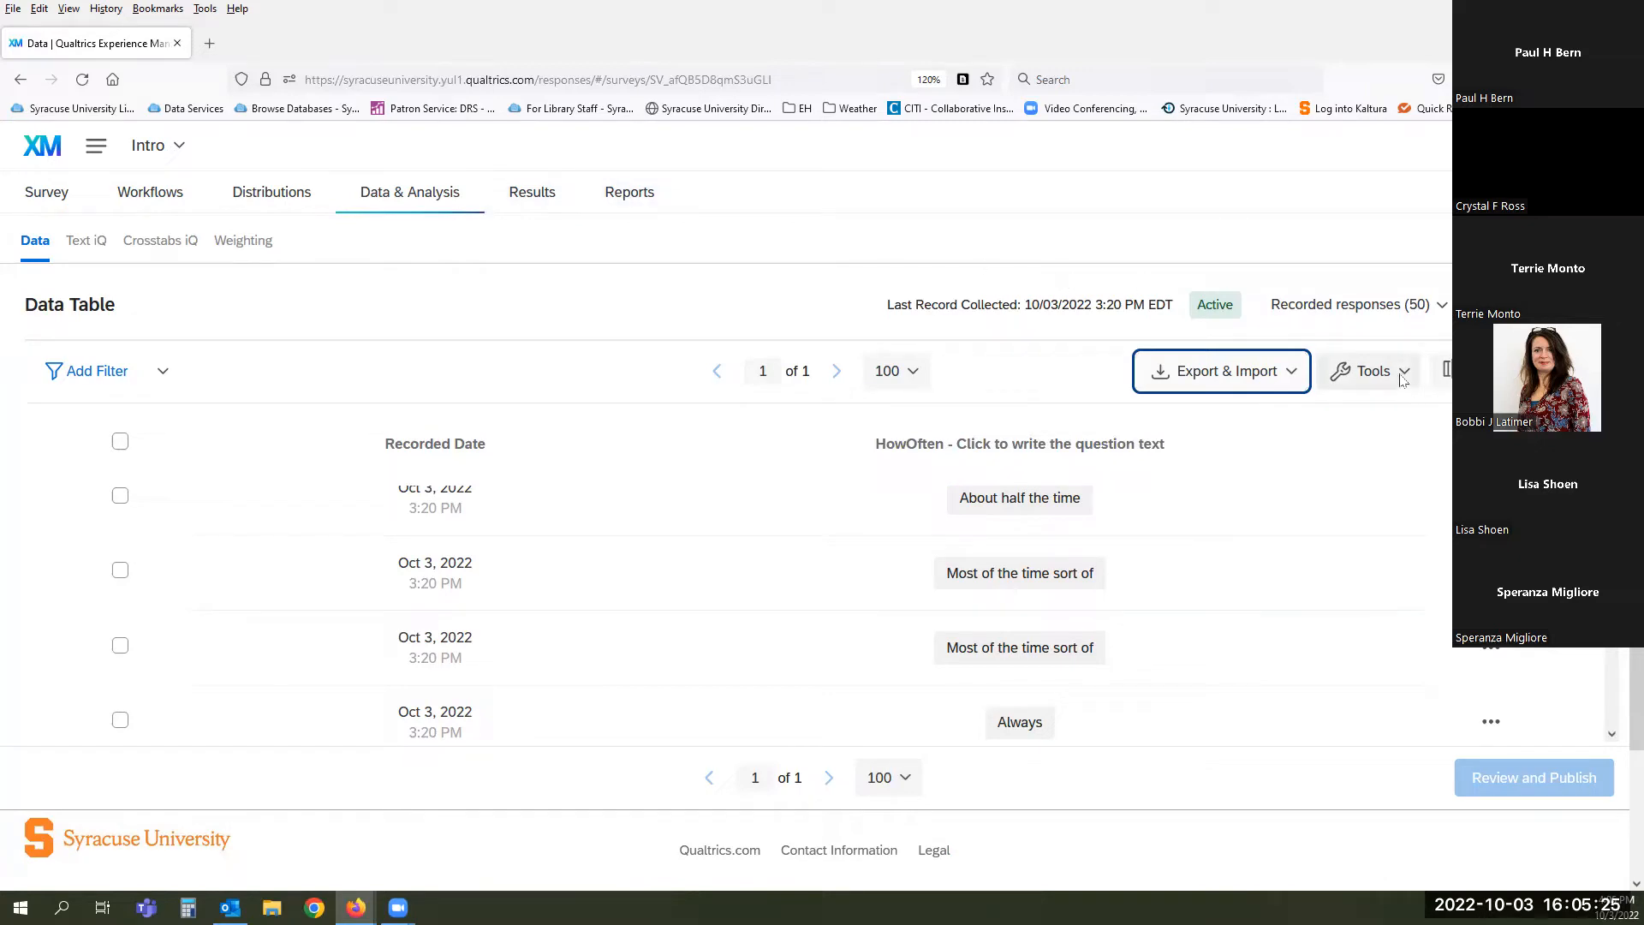
pyautogui.click(1287, 372)
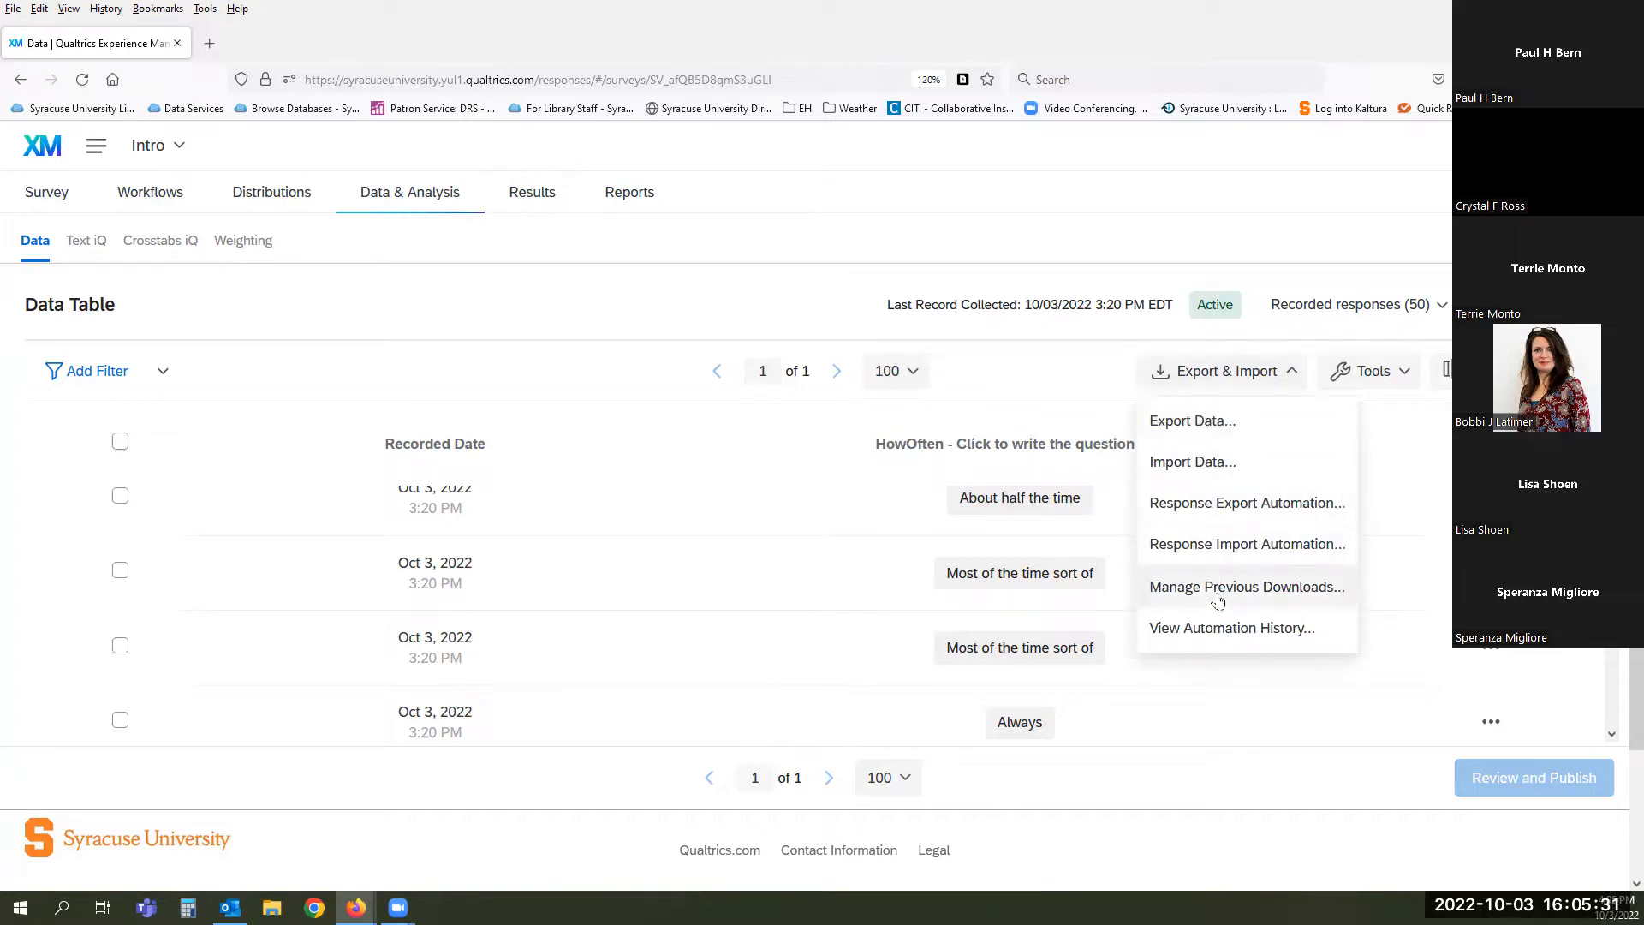
pyautogui.click(1391, 375)
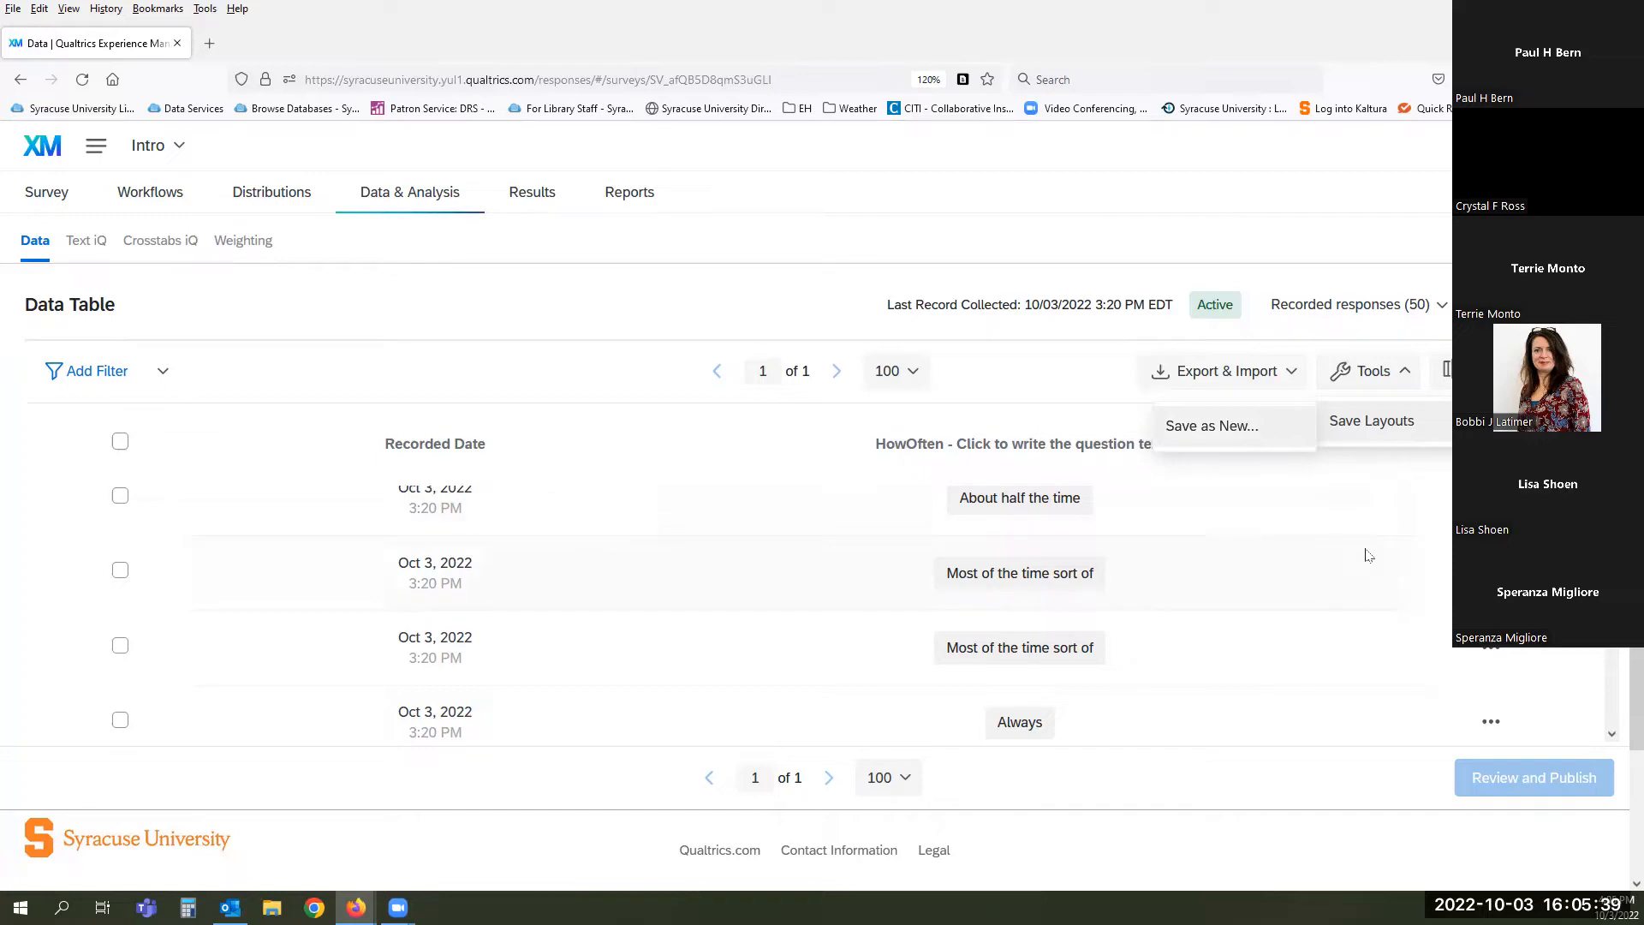
pyautogui.click(1447, 369)
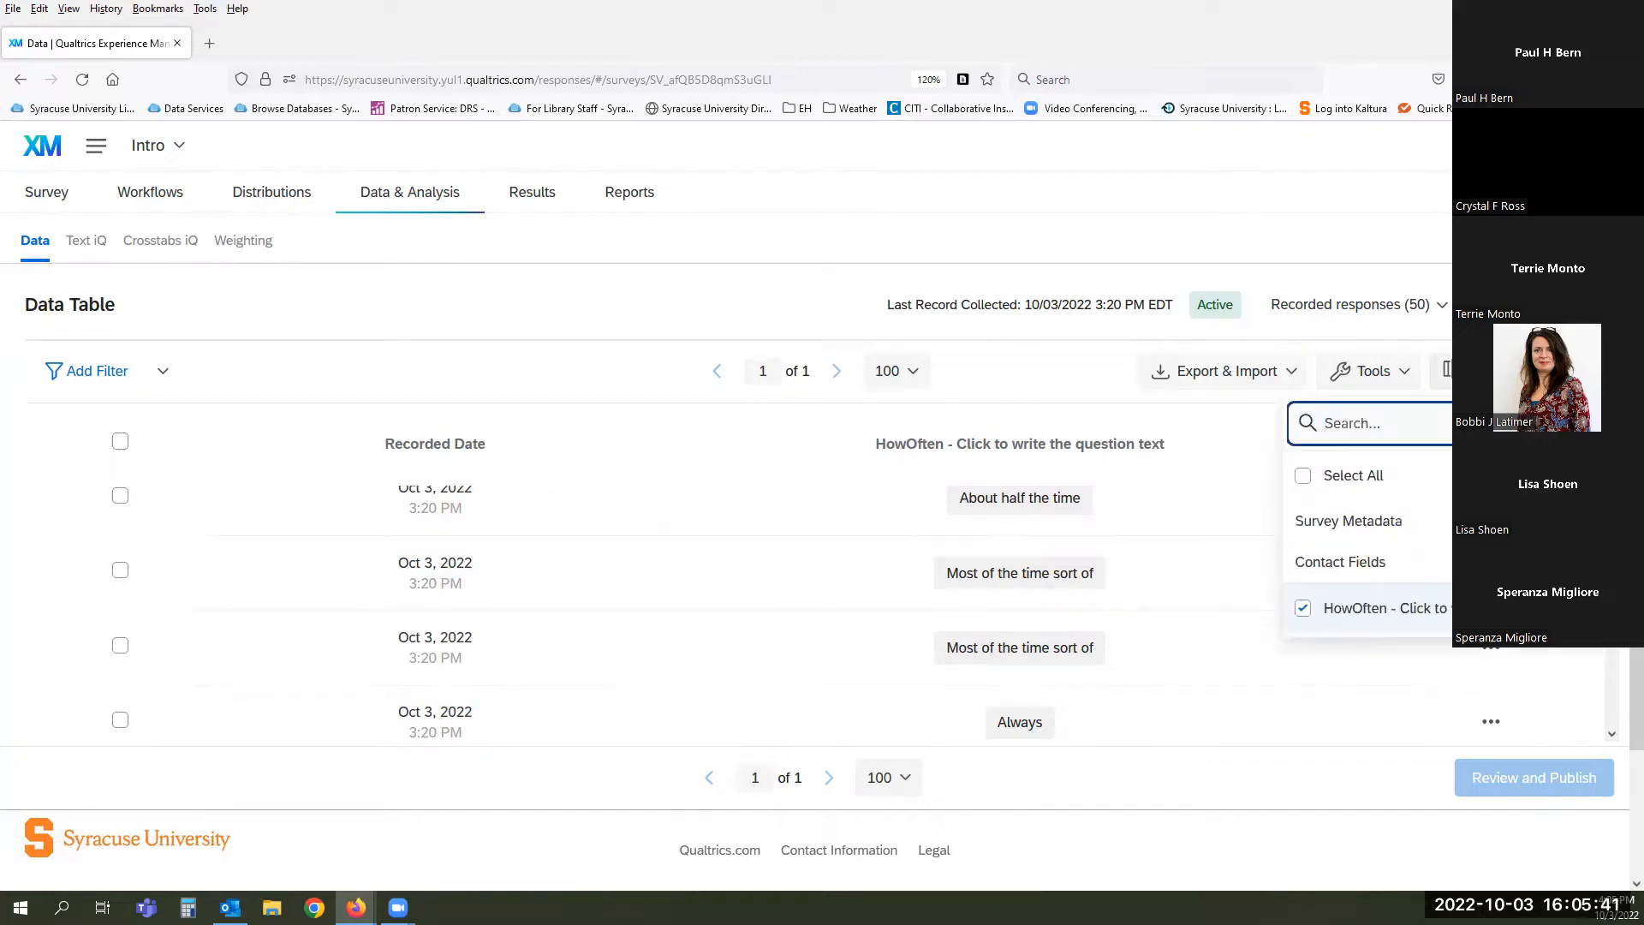
pyautogui.click(1009, 369)
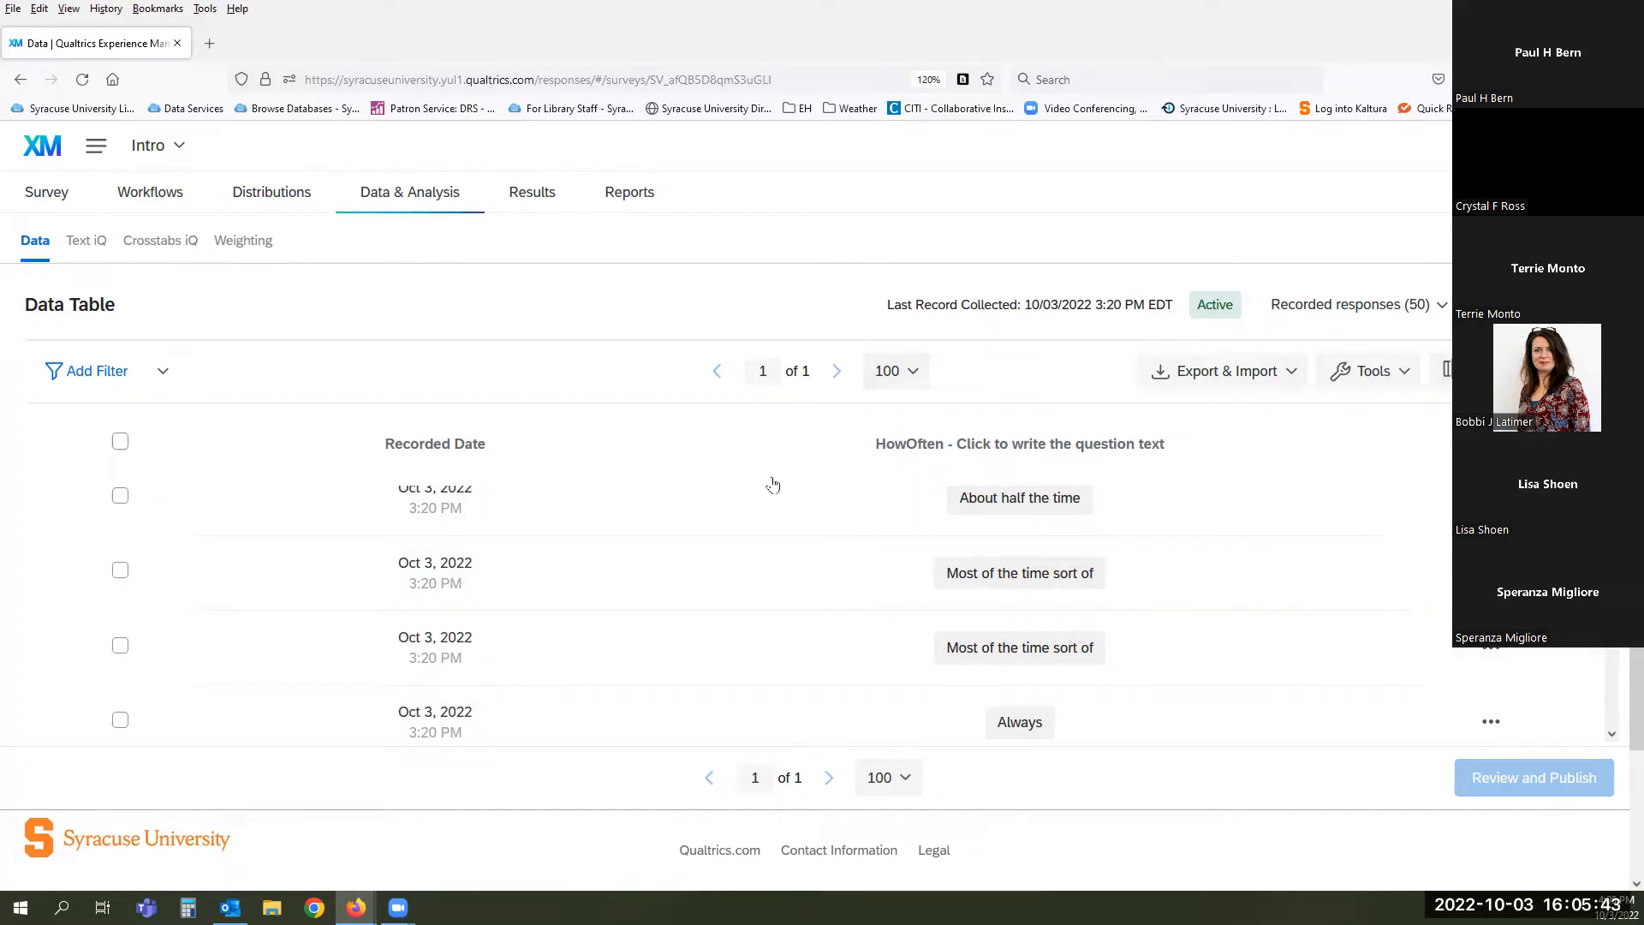
pyautogui.click(732, 518)
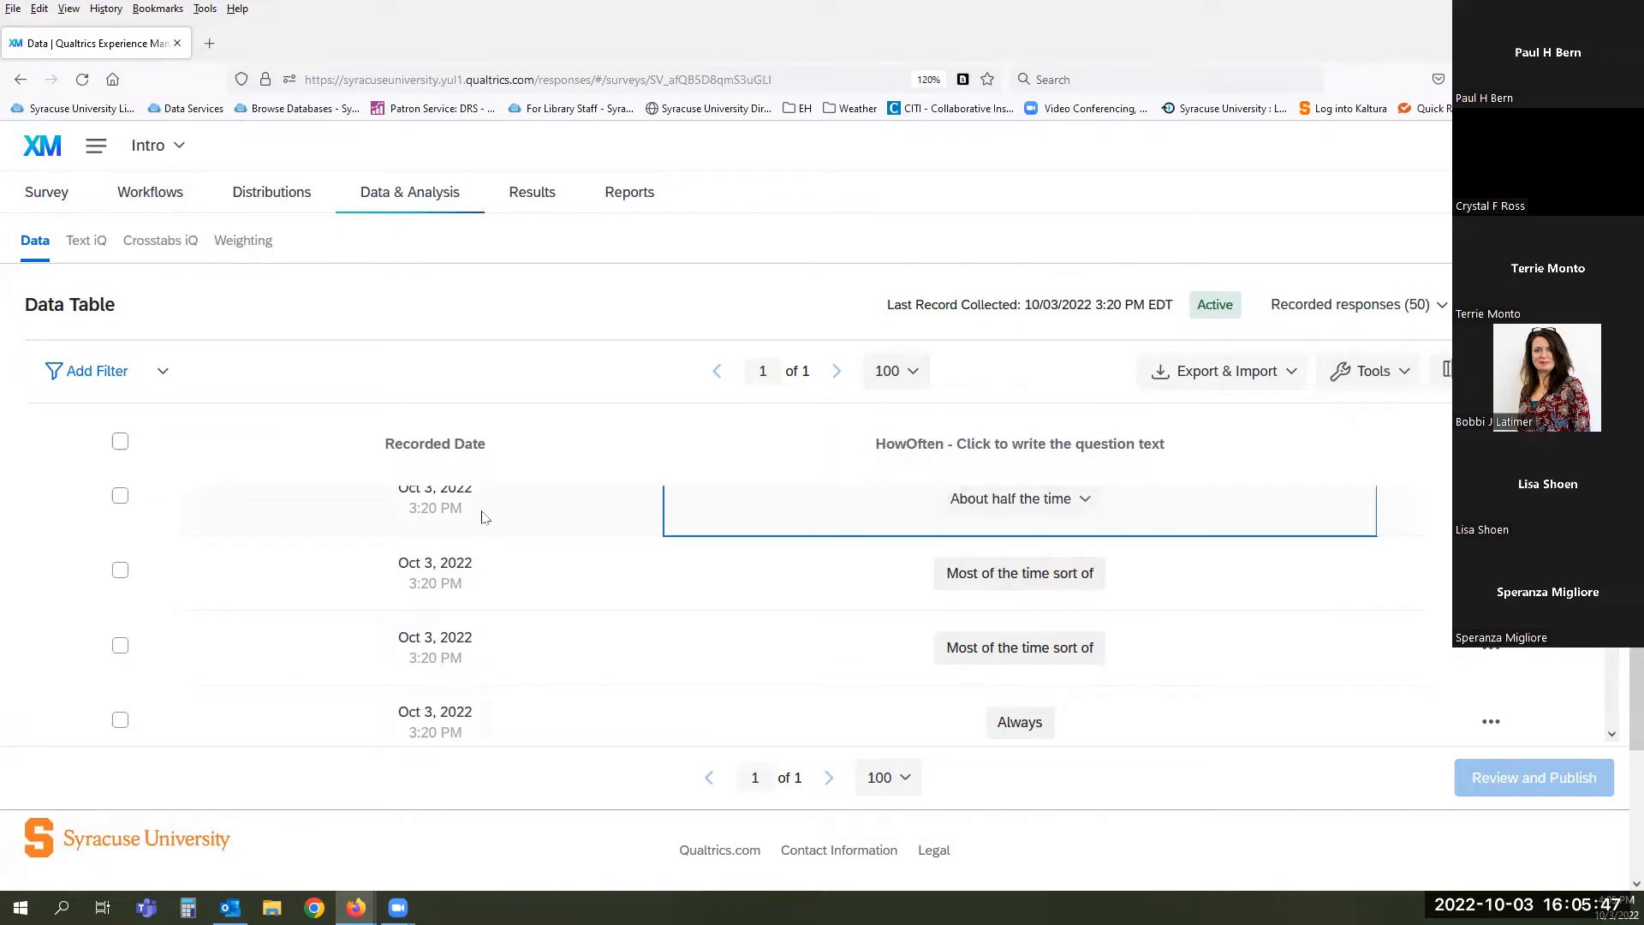
pyautogui.click(1491, 498)
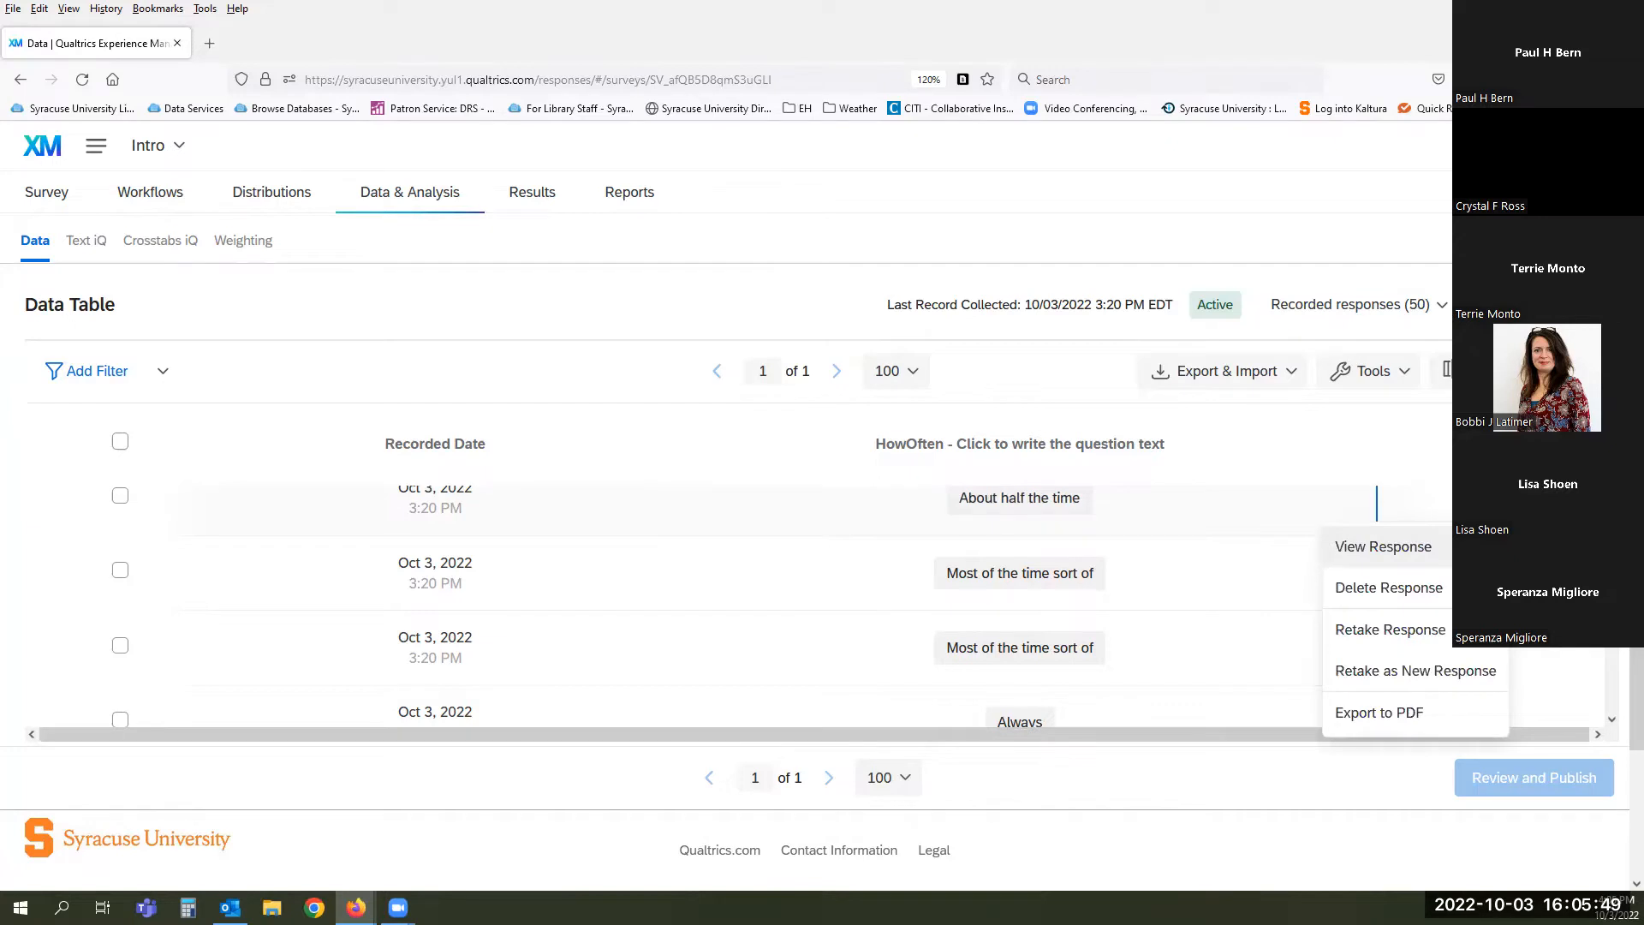
pyautogui.click(1347, 555)
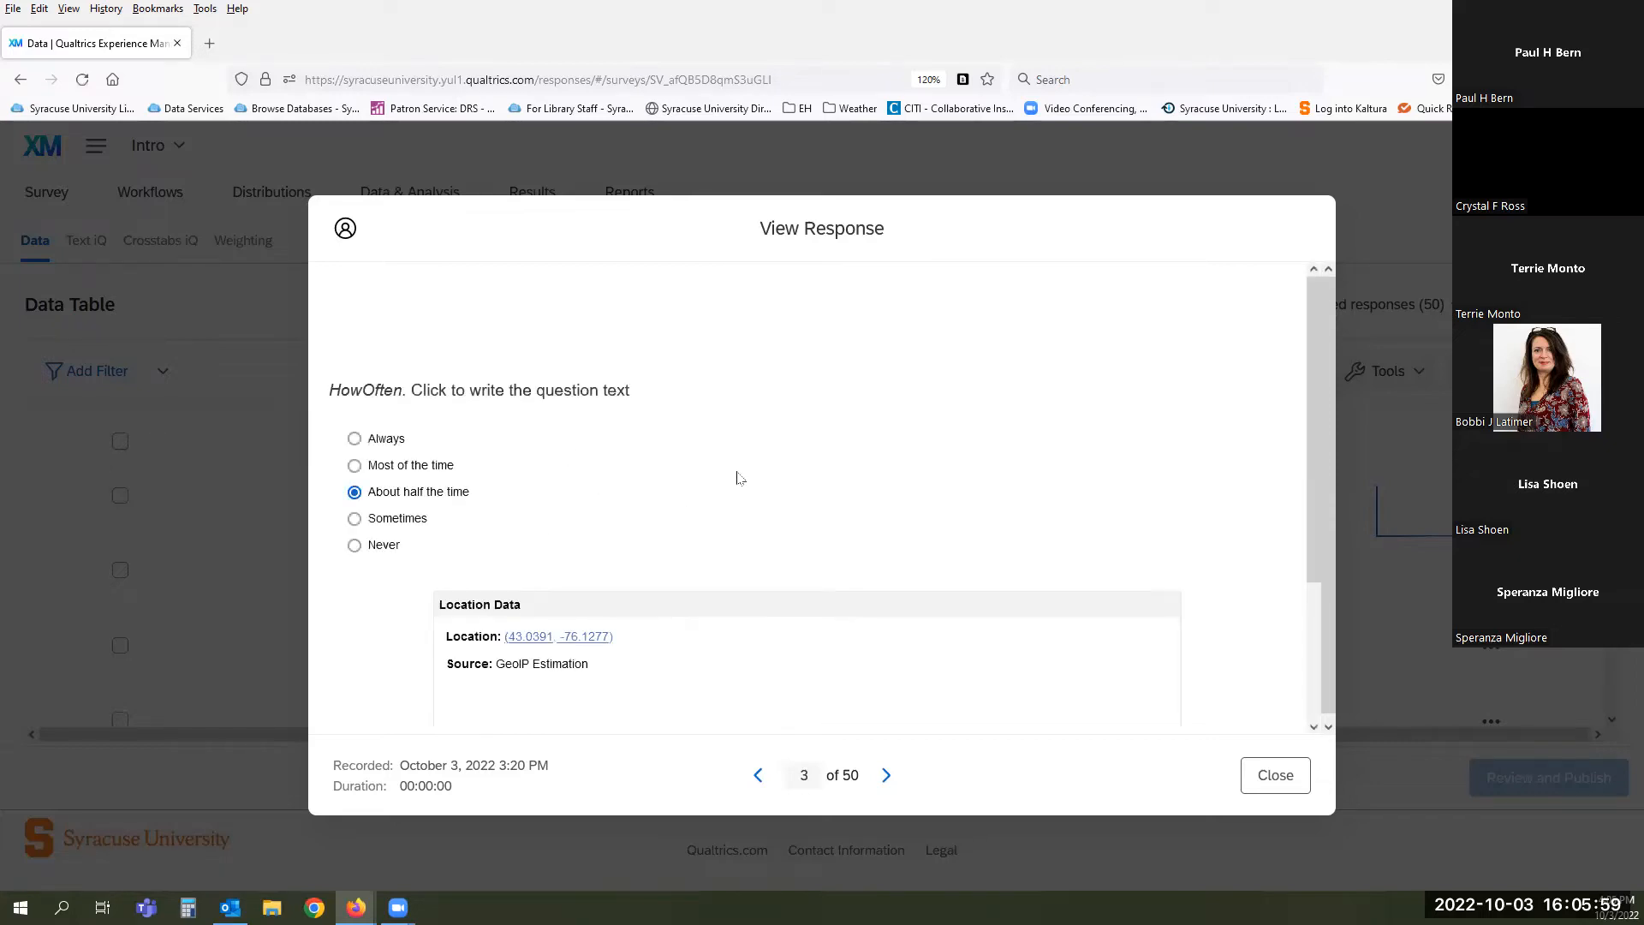
pyautogui.scroll(-3, 913, 454)
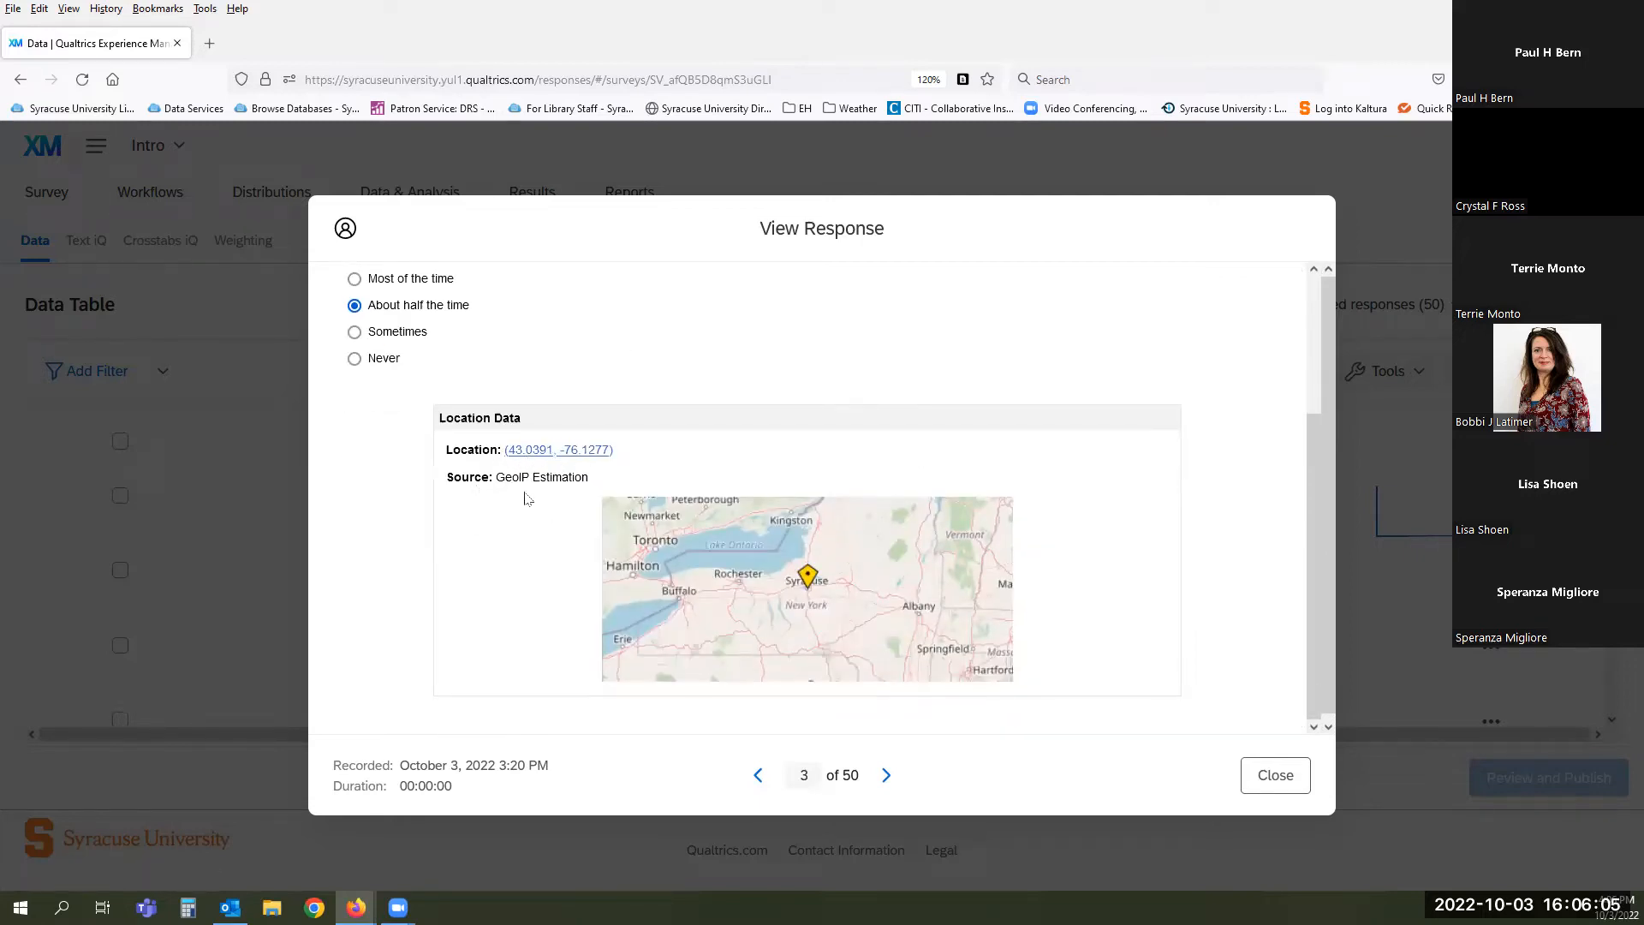
pyautogui.scroll(-1, 513, 548)
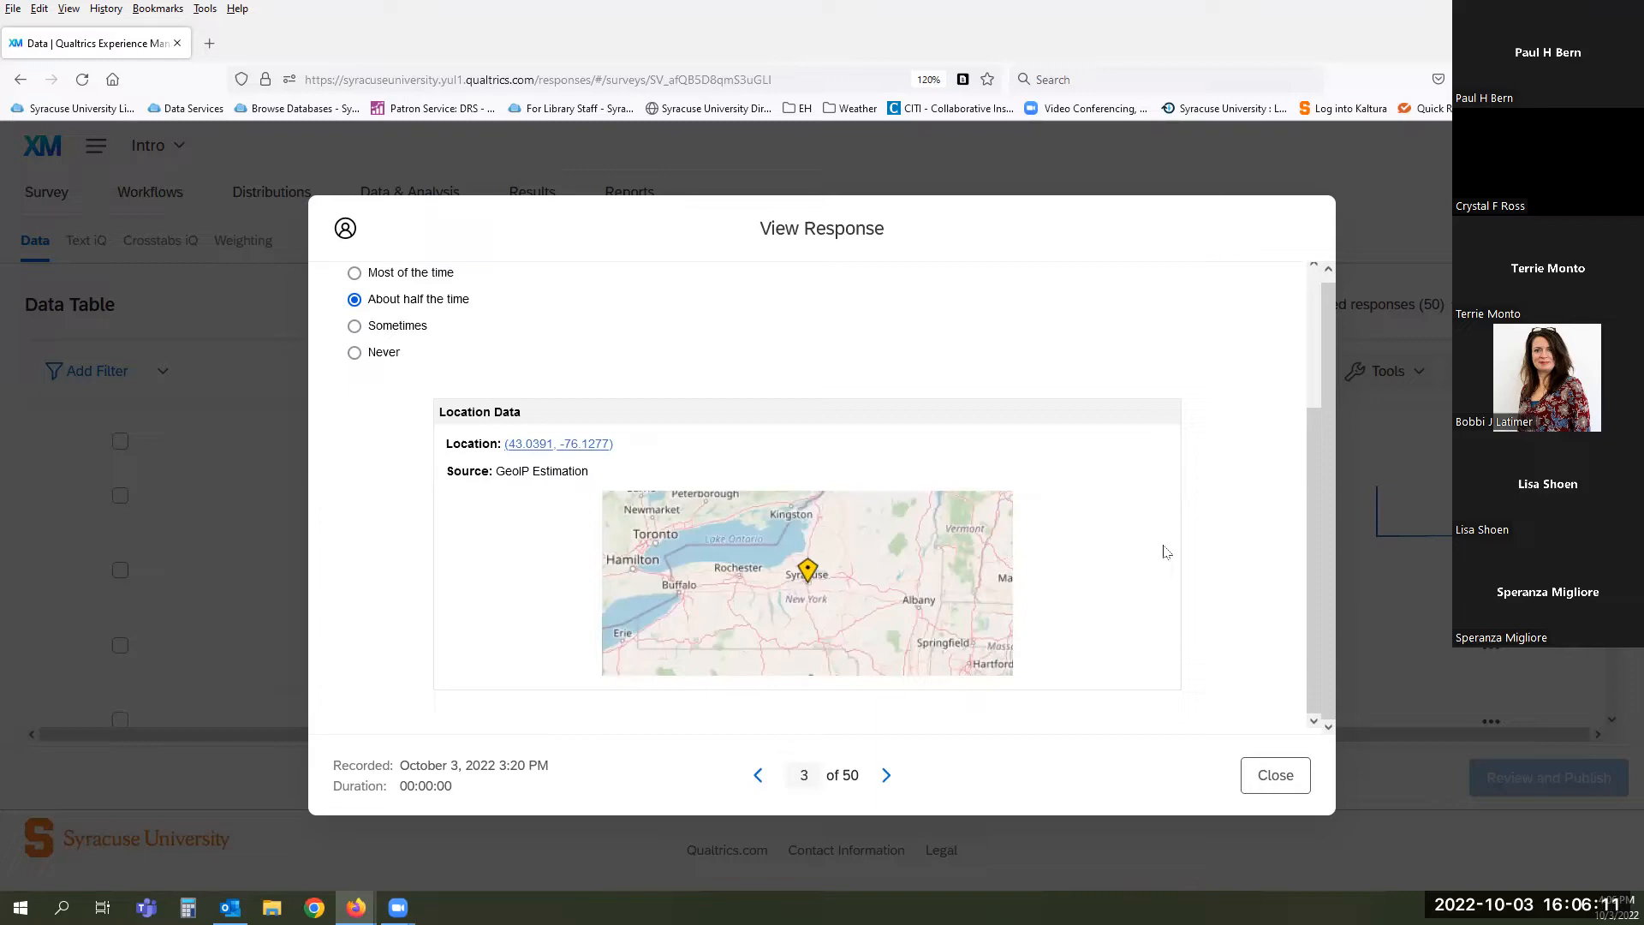
pyautogui.click(1269, 774)
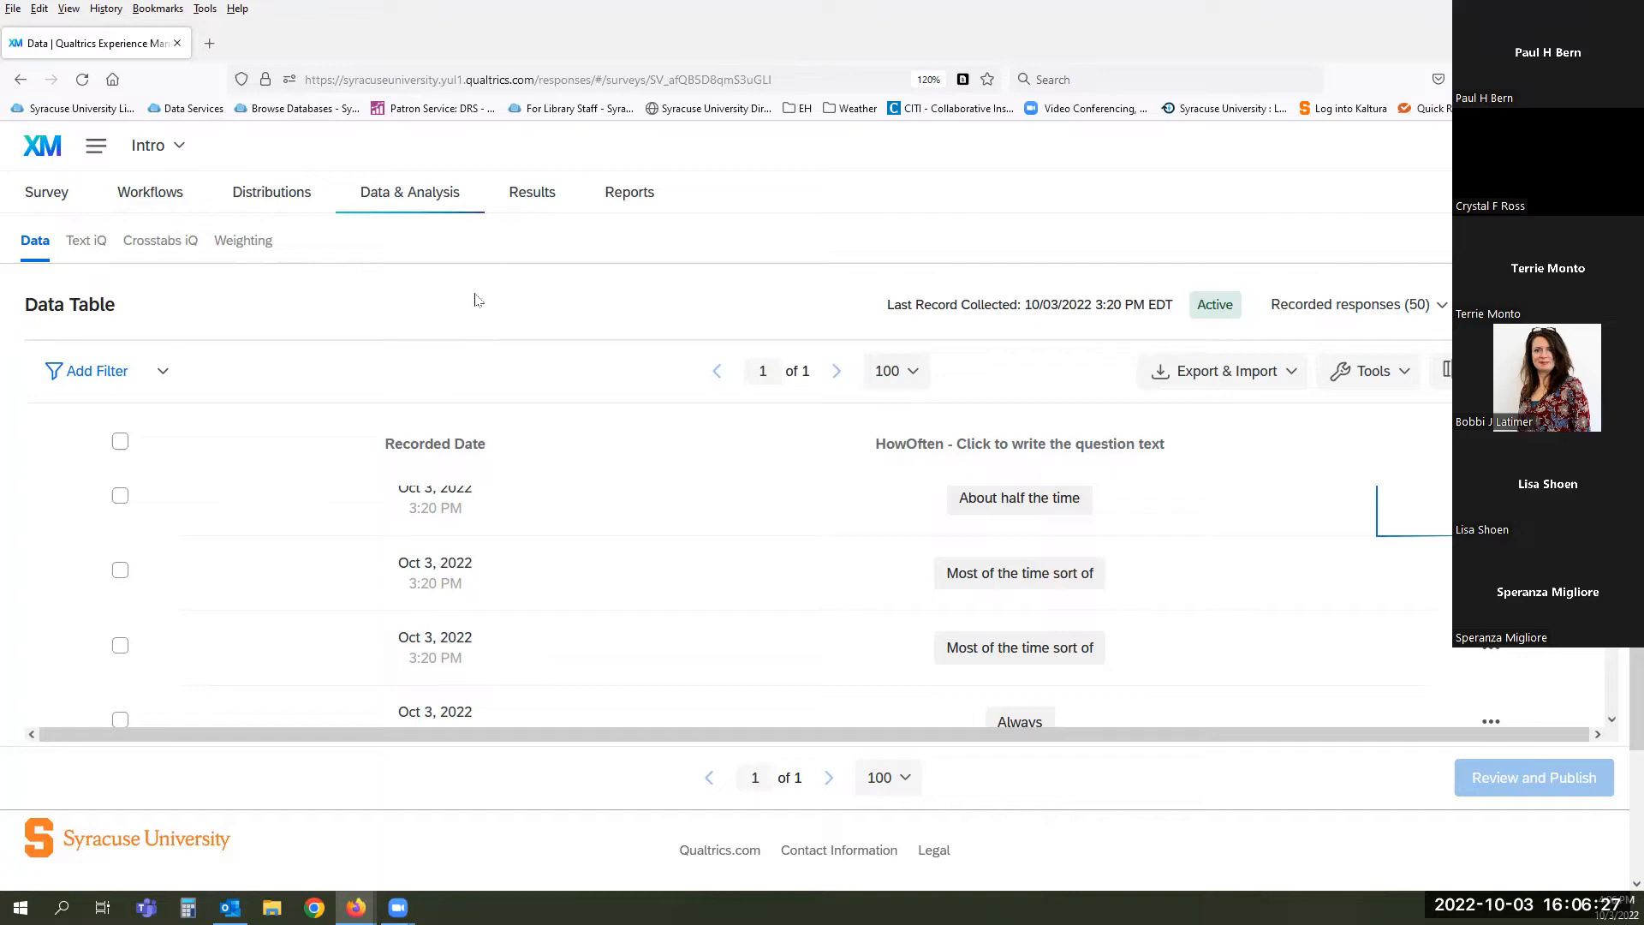
pyautogui.click(530, 194)
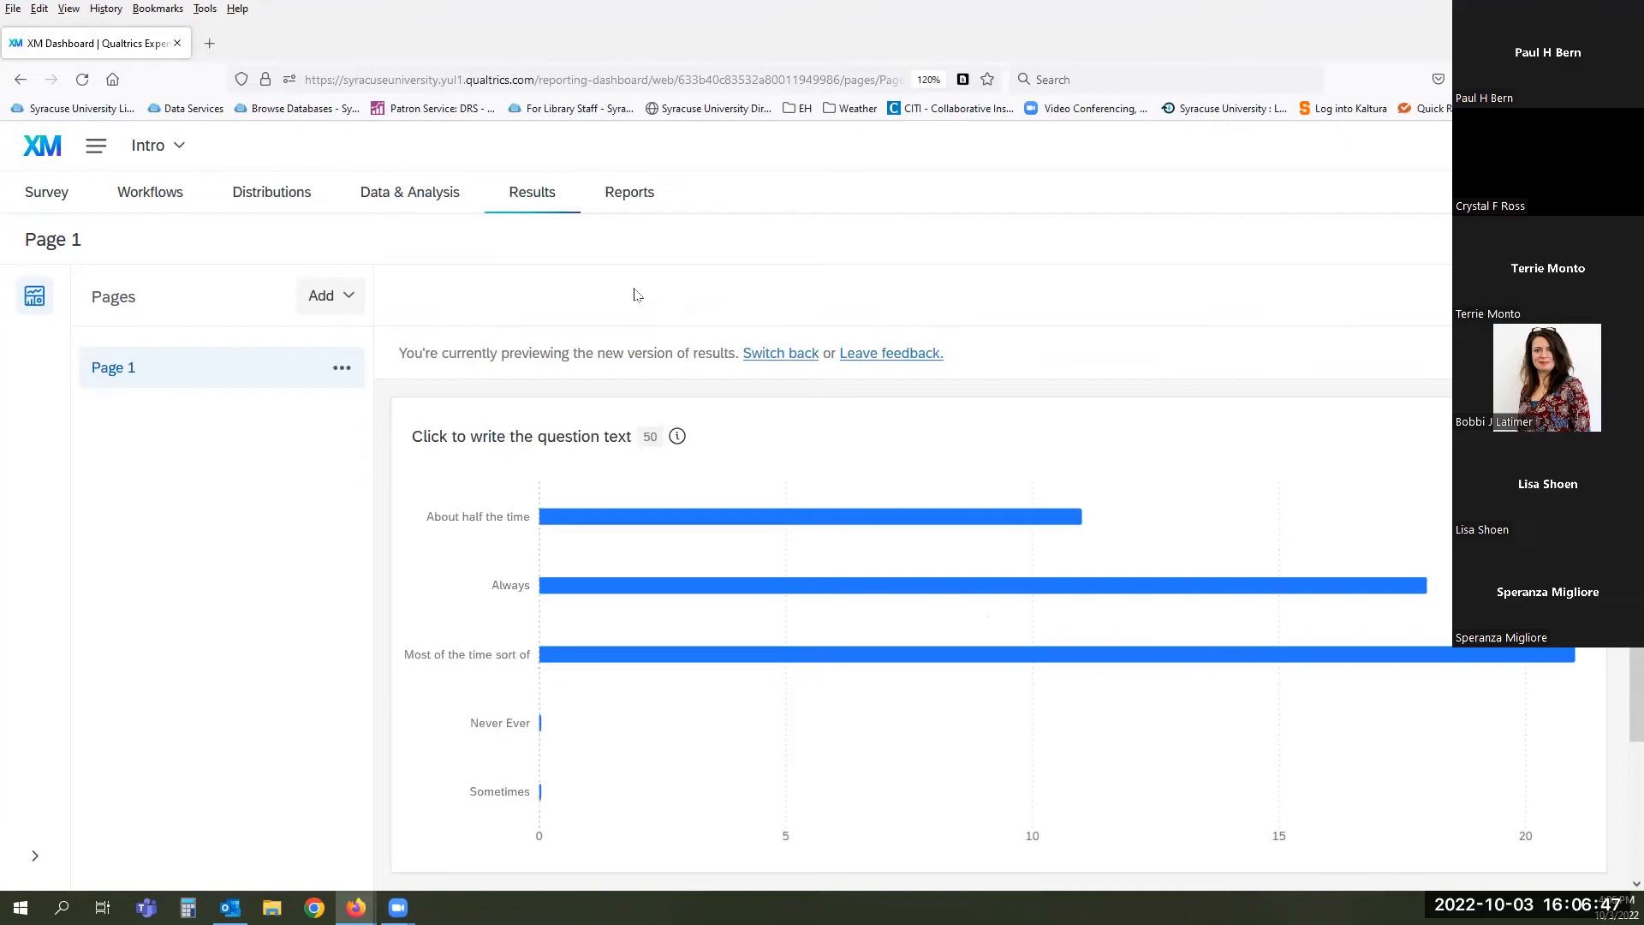
# - Scroll the Results dashboard to view the HowOften bar chart of 50 responses
pyautogui.scroll(-2, 634, 294)
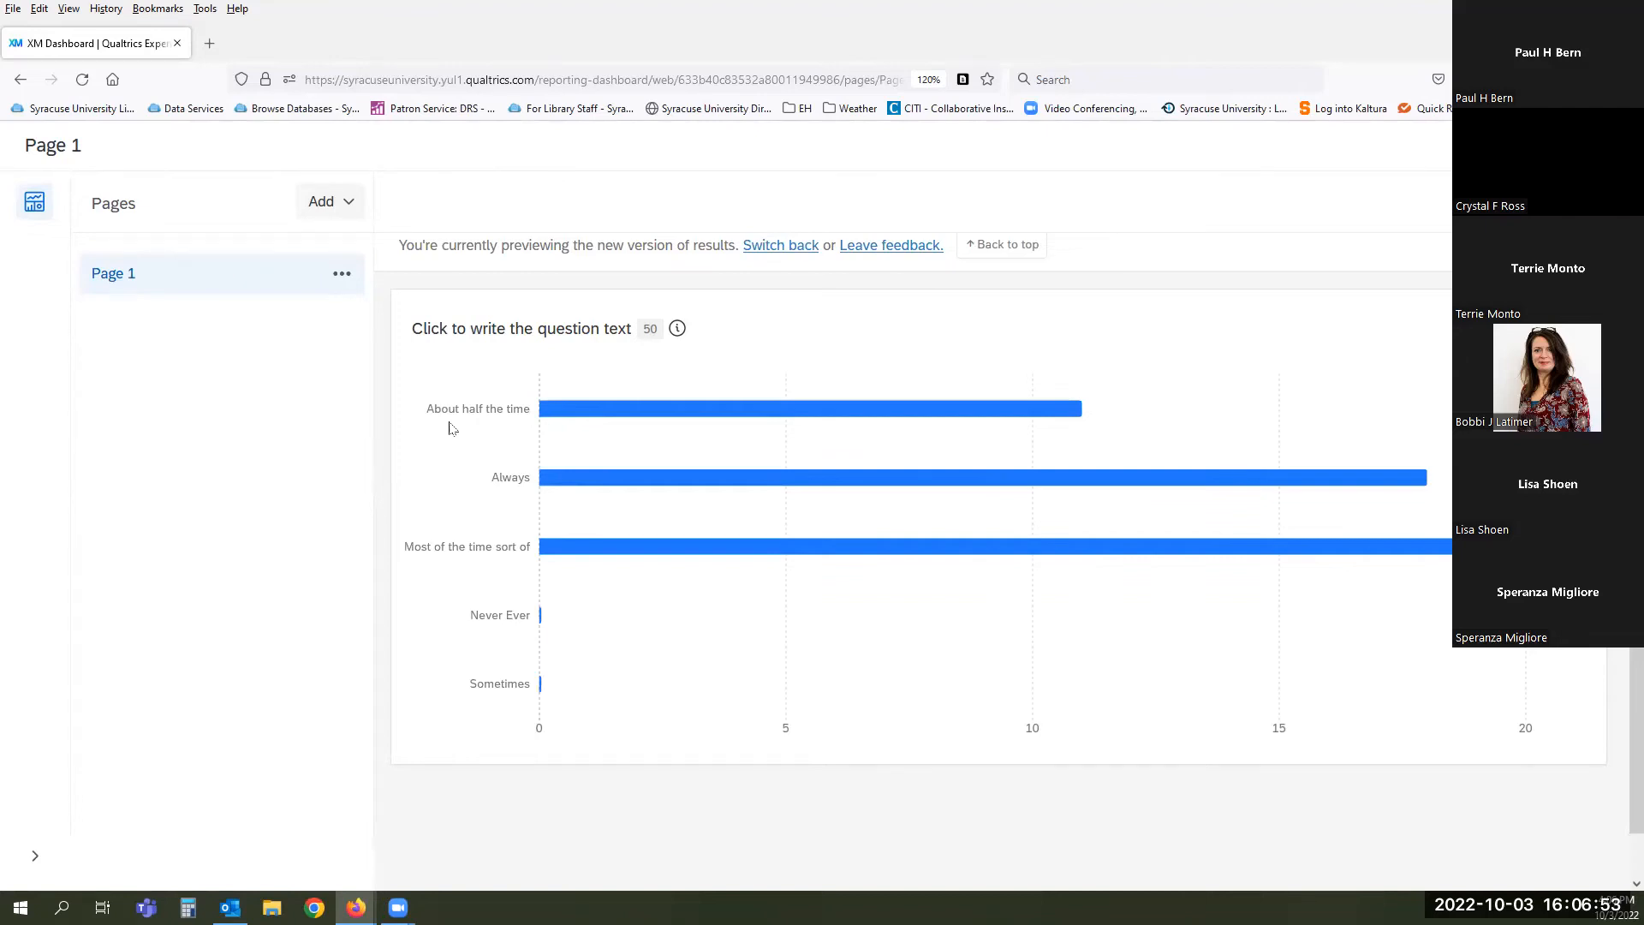
pyautogui.scroll(2, 480, 433)
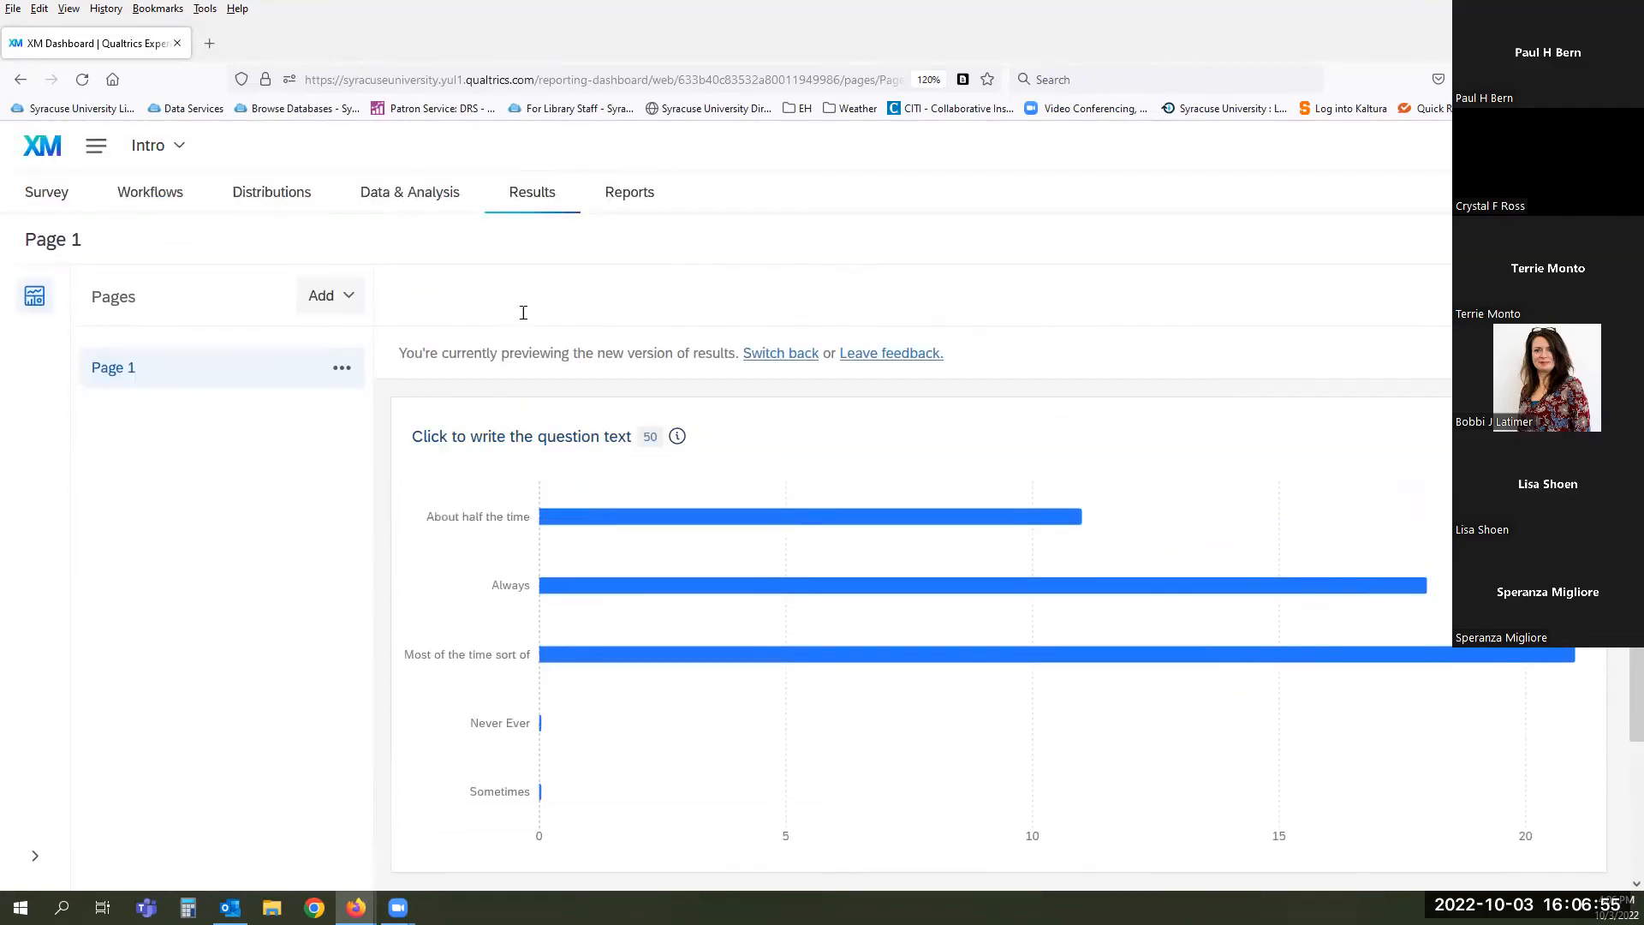